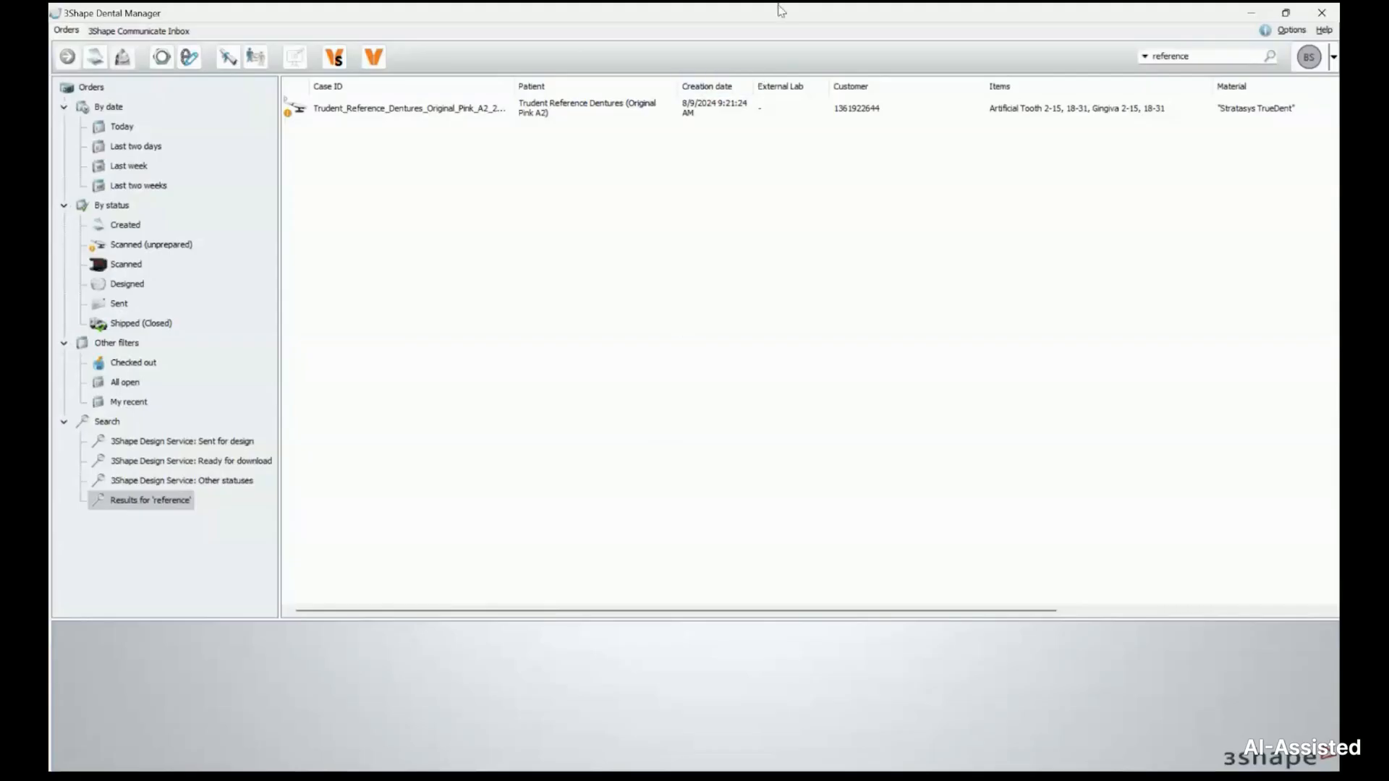
Step: Open the Trudent Reference Dentures order for modification and select upper teeth 2 to 15 in the tooth chart
click(383, 113)
right_click(382, 114)
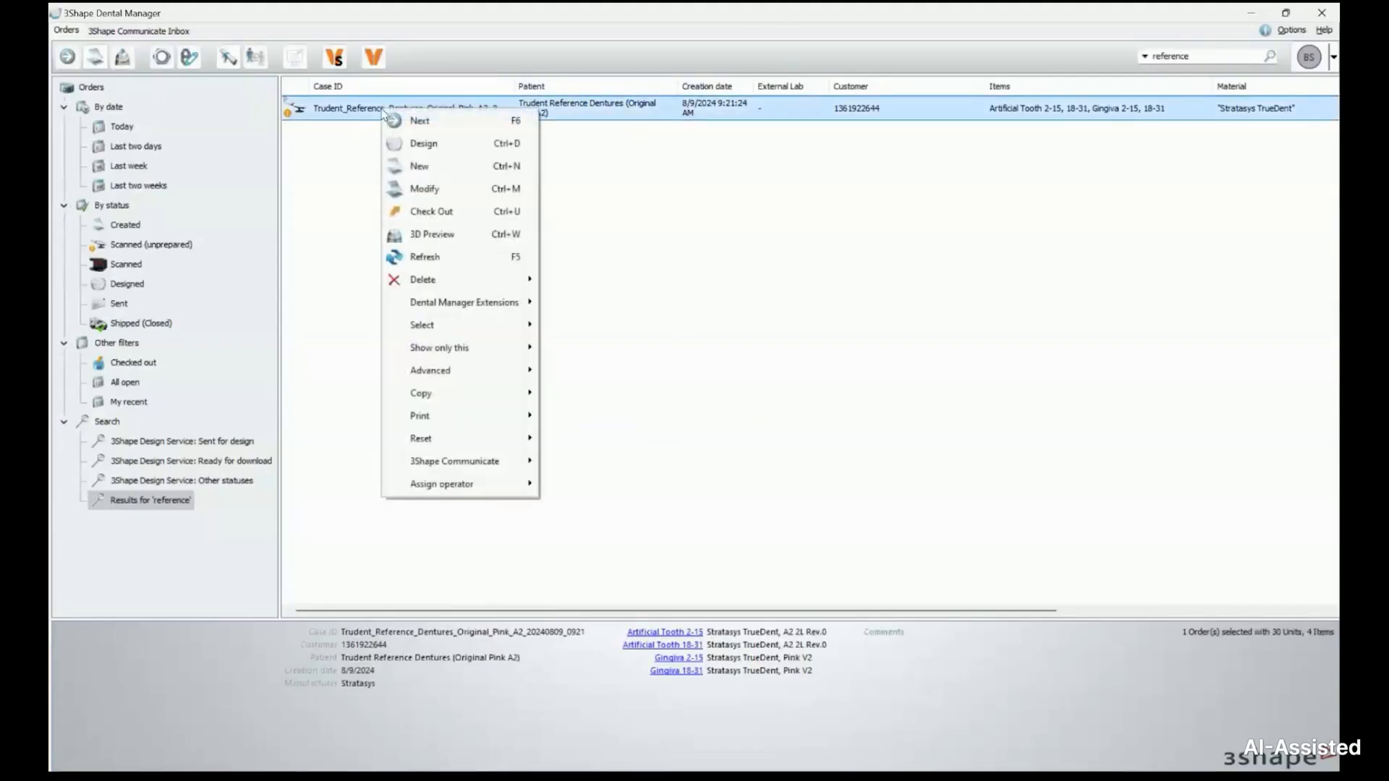
click(434, 189)
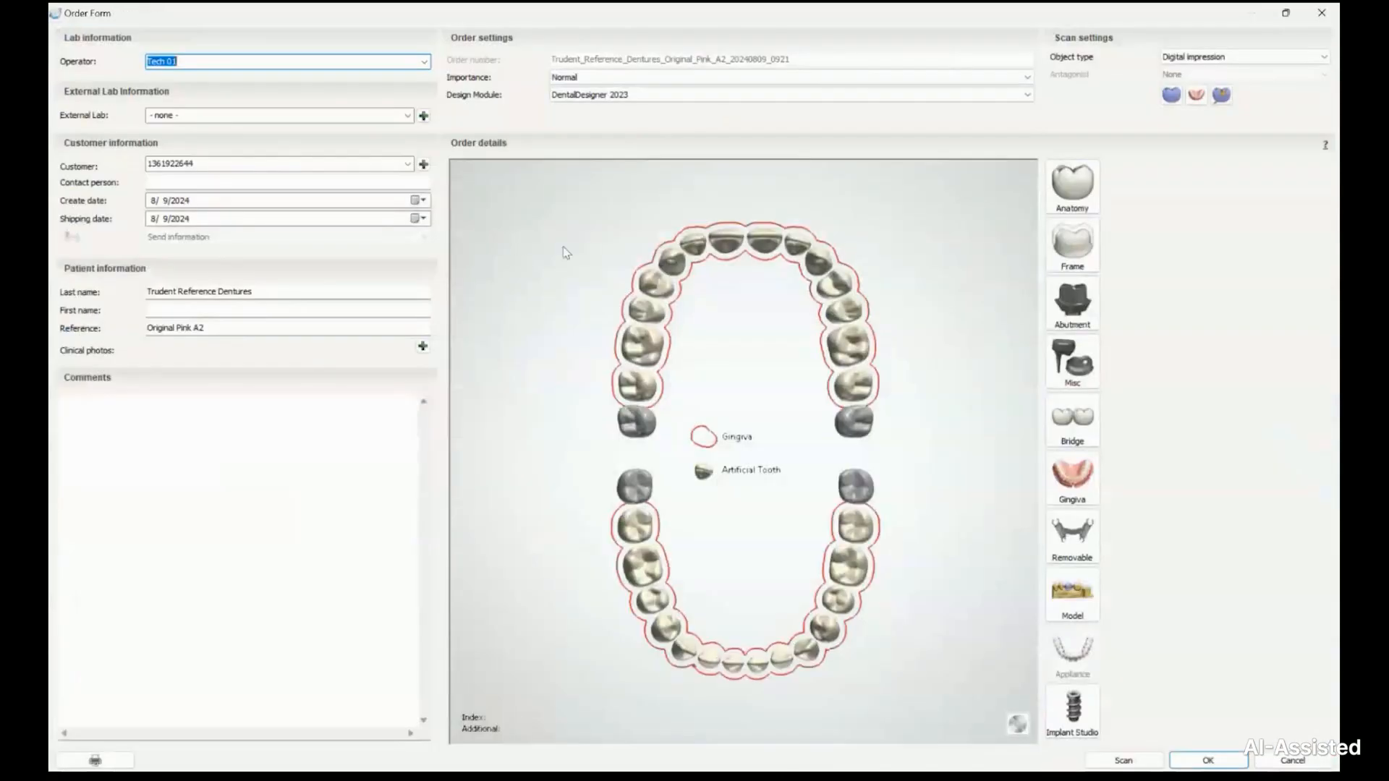
click(635, 391)
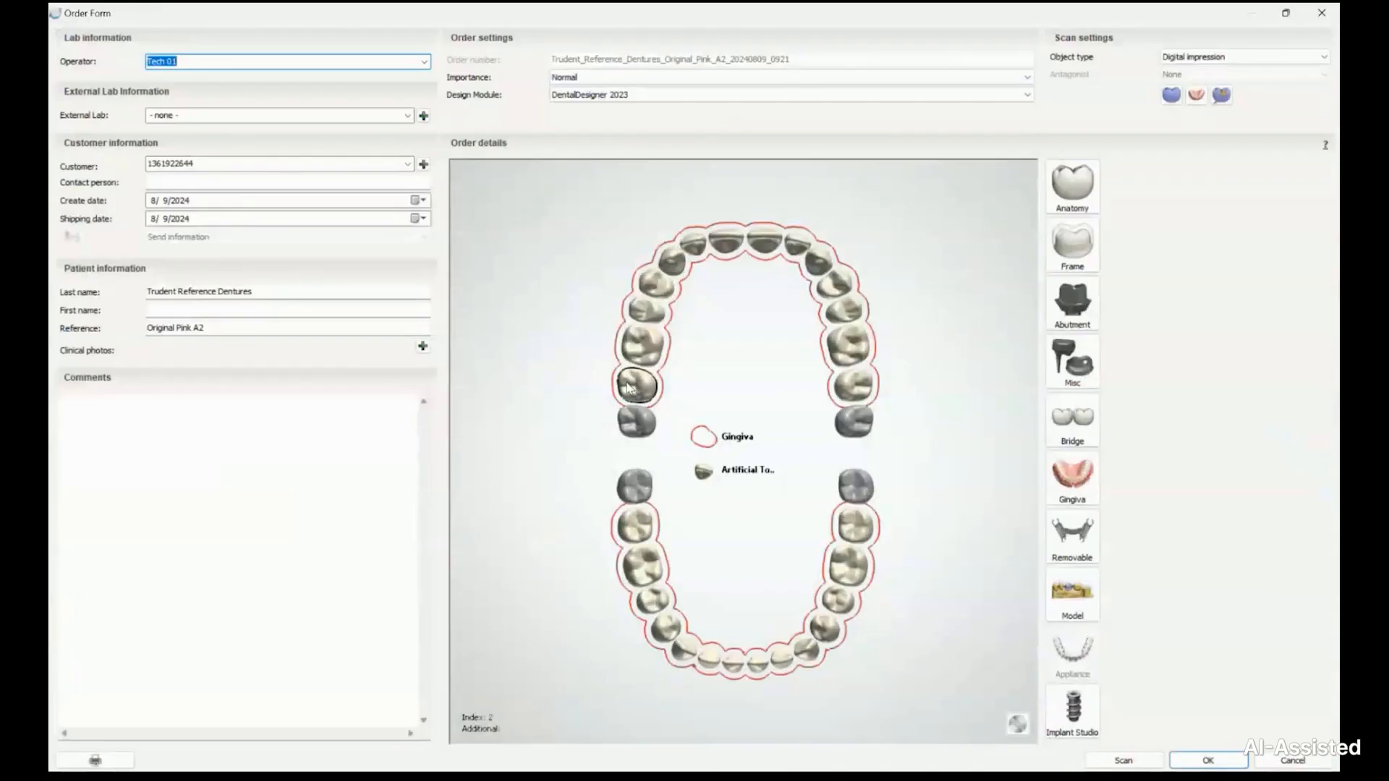
click(871, 383)
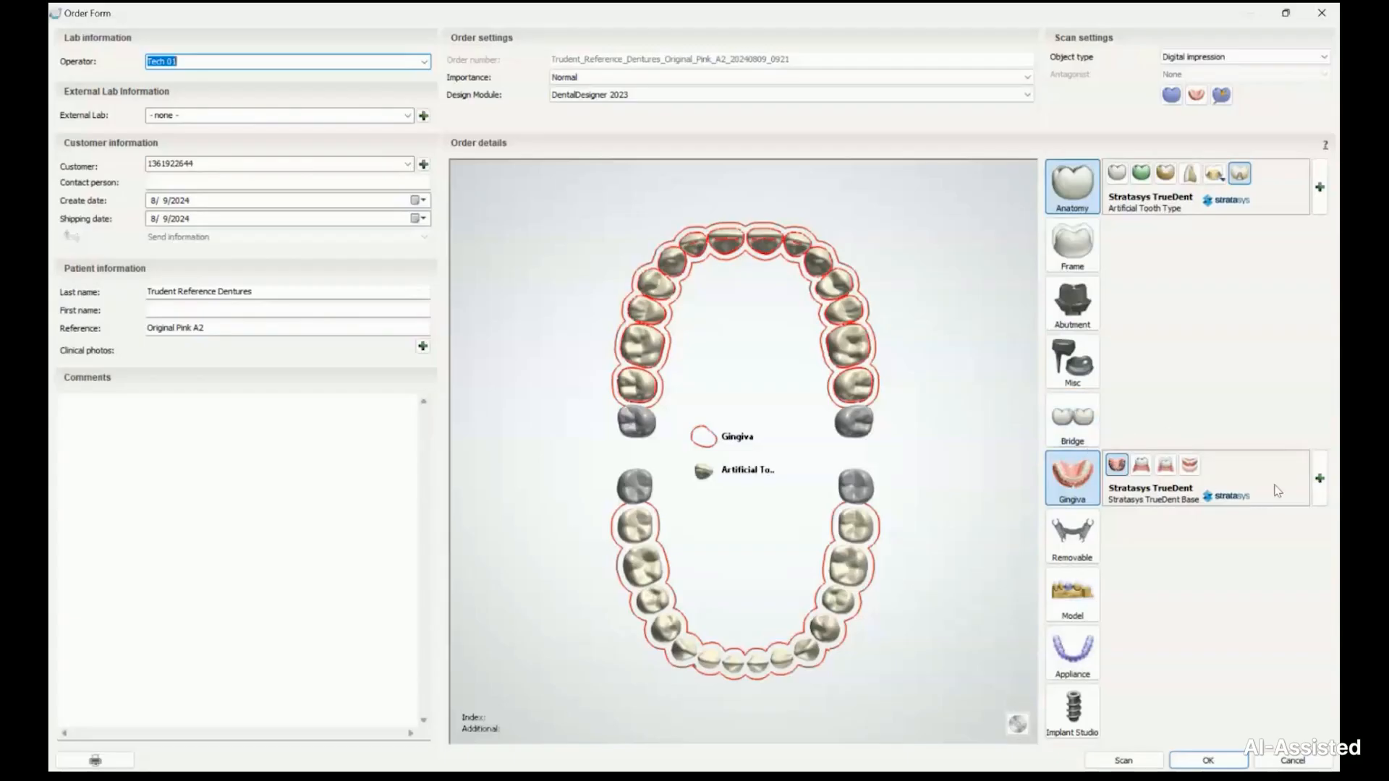
Step: Open the gingiva settings and try filtering the material list by "str" and by "model", clearing each filter
click(1320, 478)
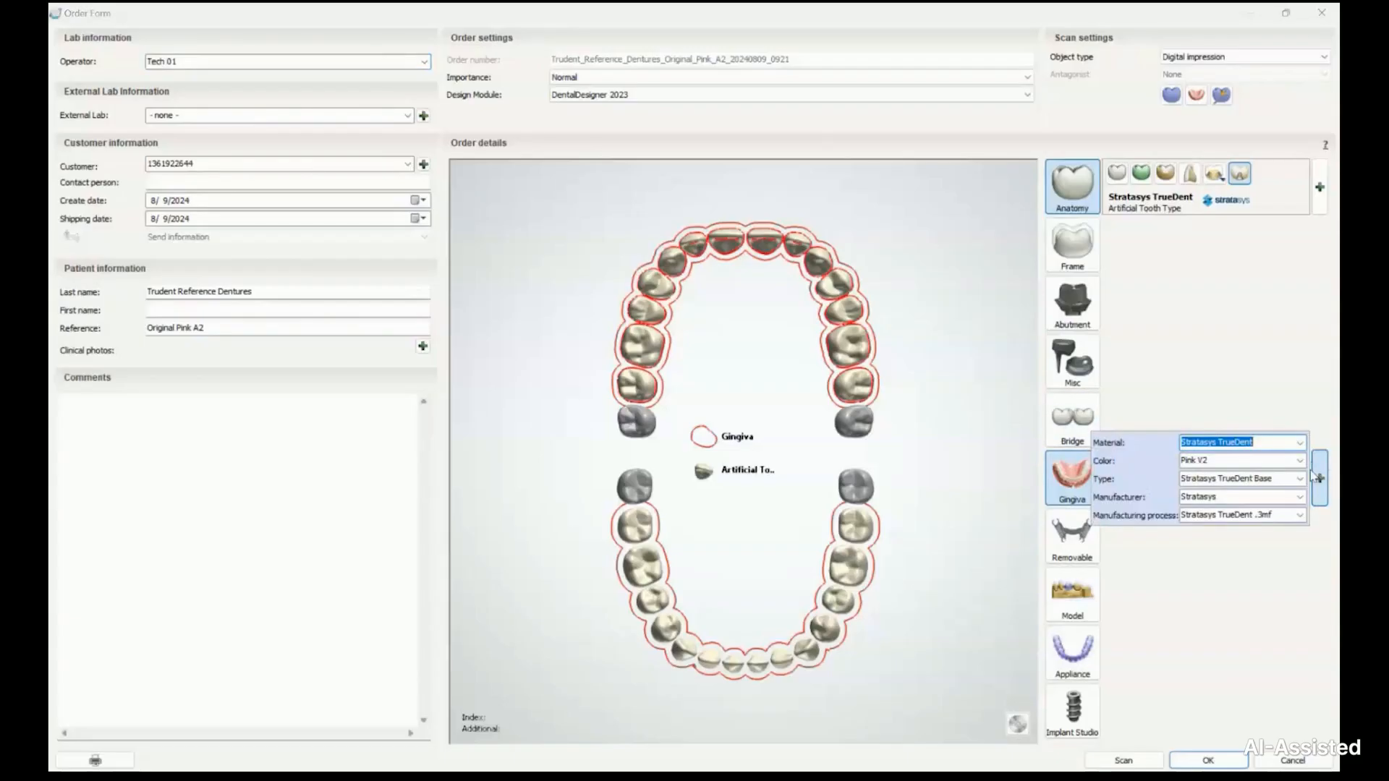
click(1252, 444)
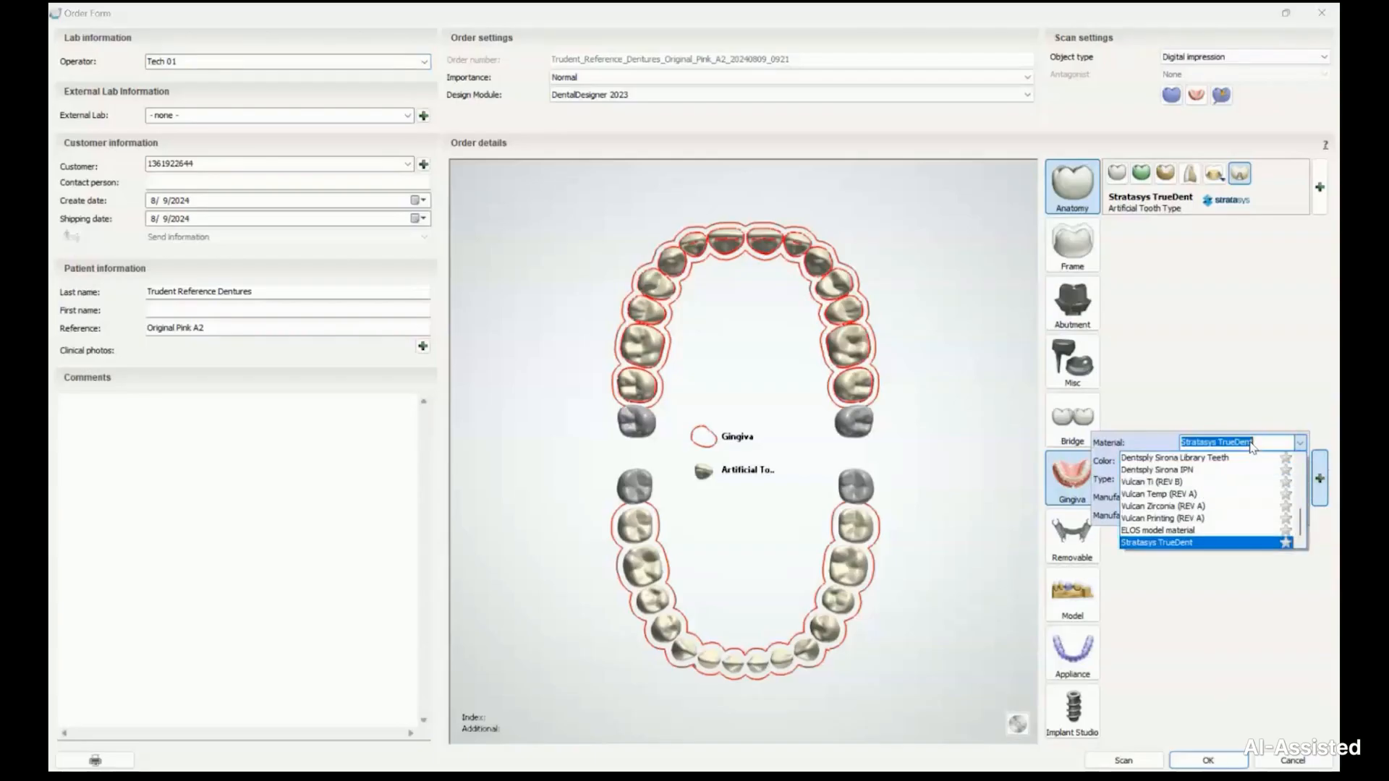
text(str)
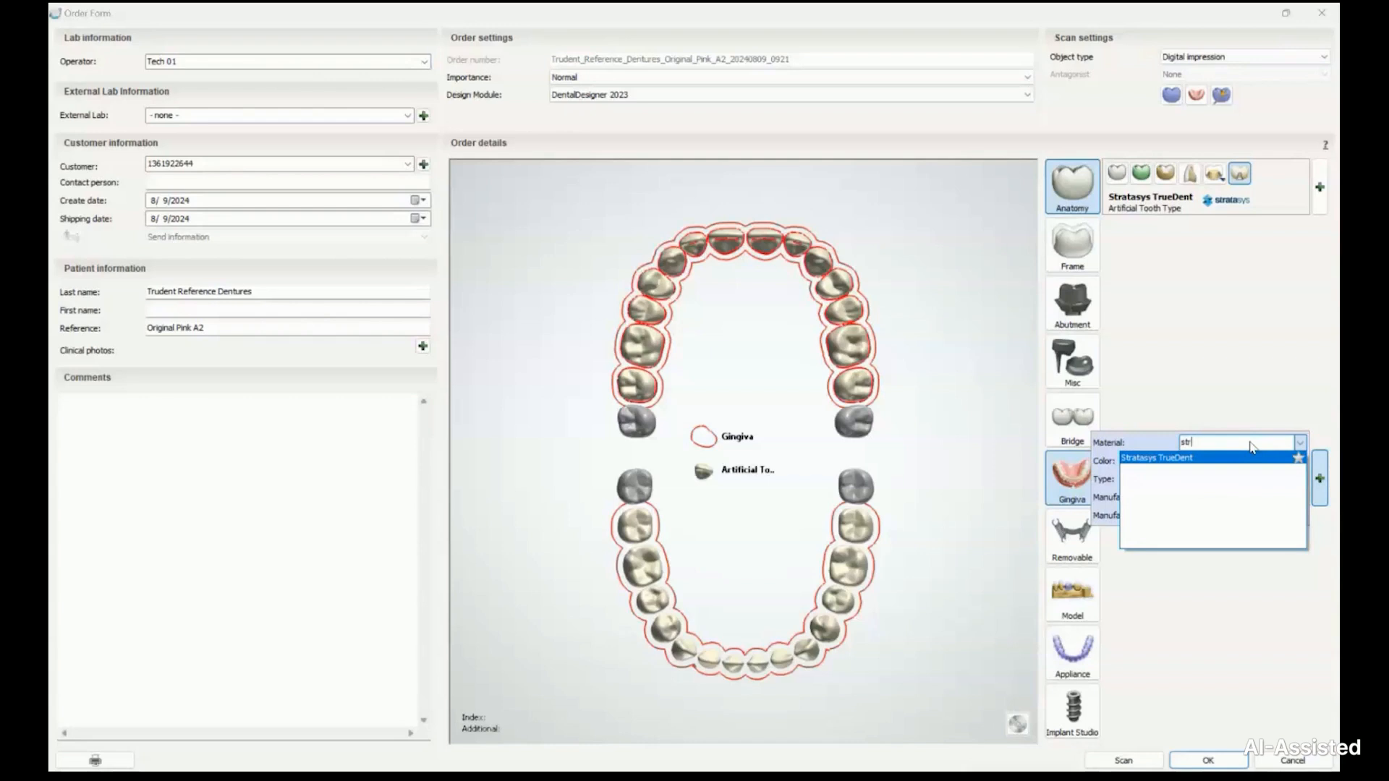
key(BackSpace)
key(BackSpace)
key(BackSpace)
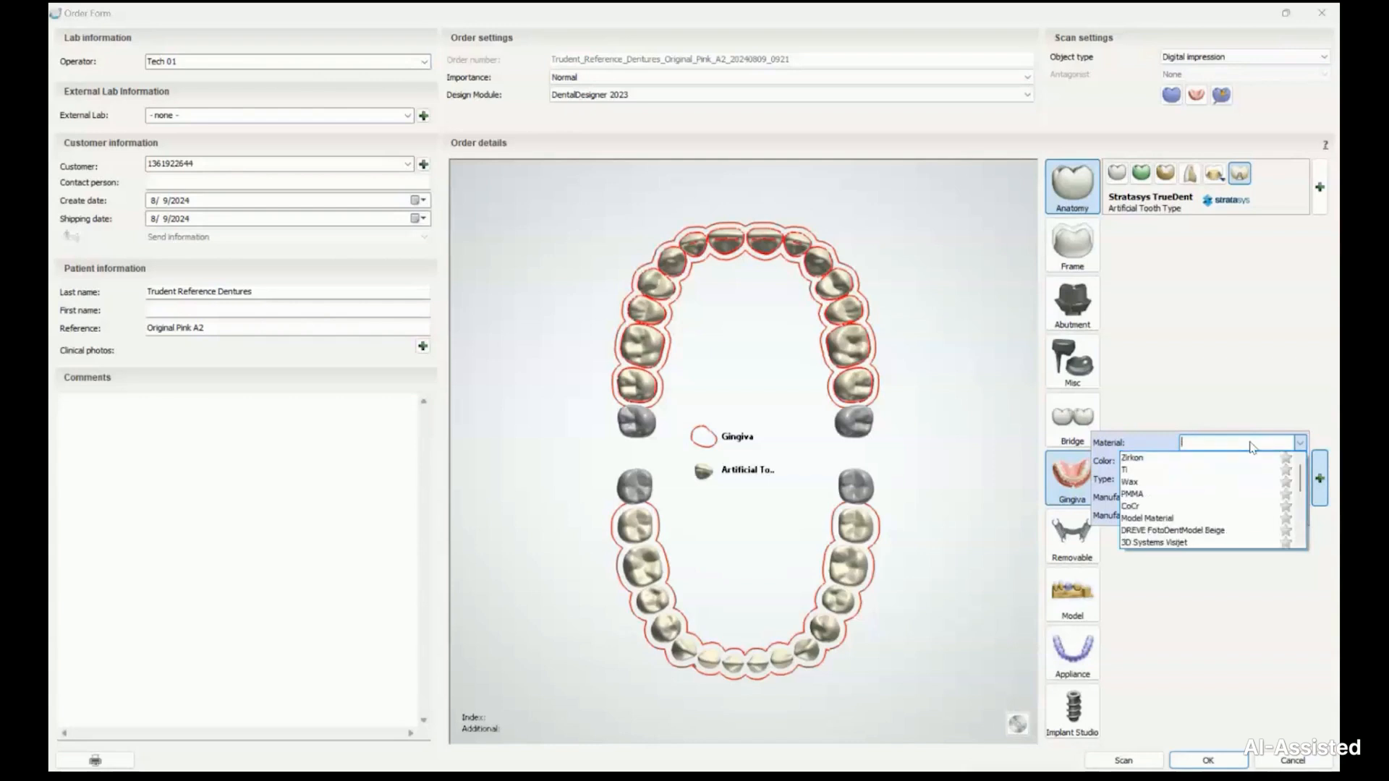
text(model)
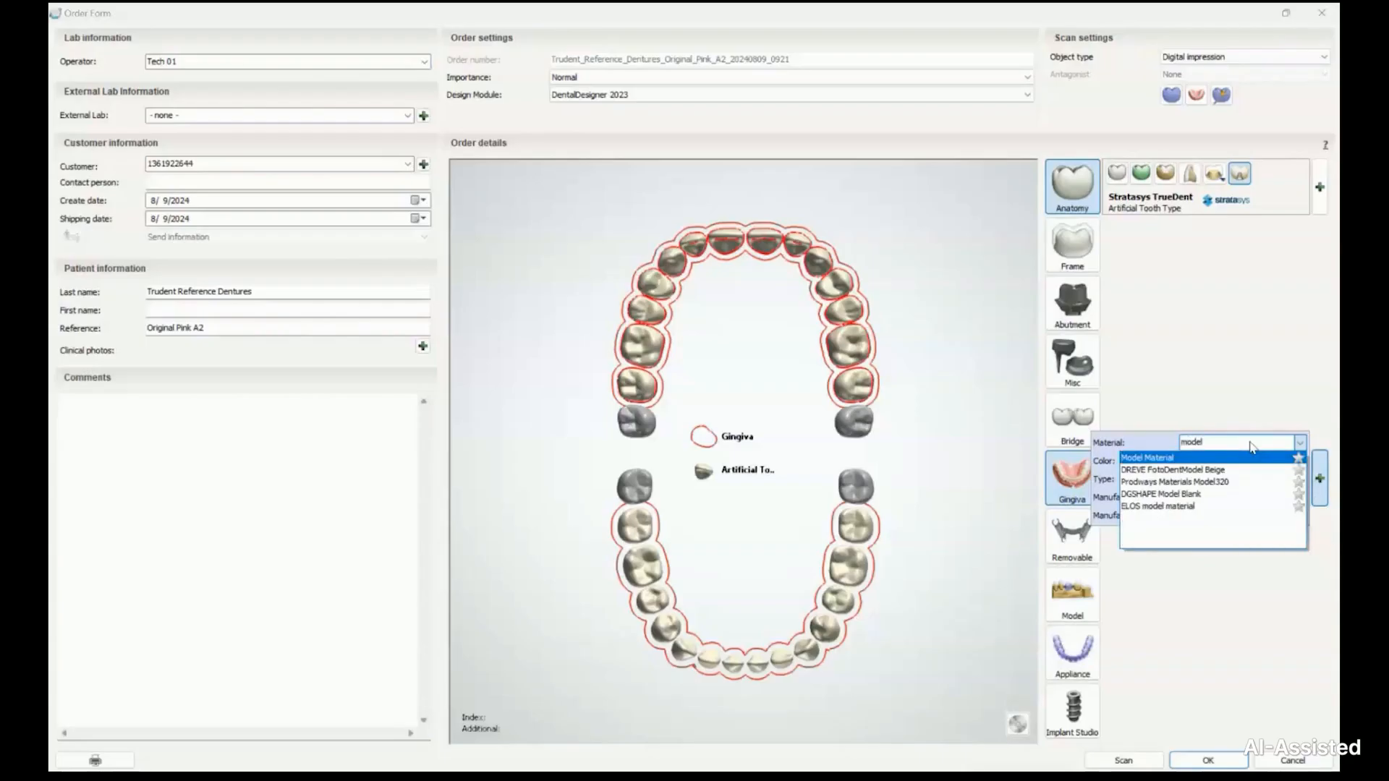
key(BackSpace)
key(BackSpace)
key(BackSpace)
key(BackSpace)
key(BackSpace)
Step: Set the gingiva material to Stratasys TrueDent and its manufacturing process to Stratasys TrueDent .3mf
text(s)
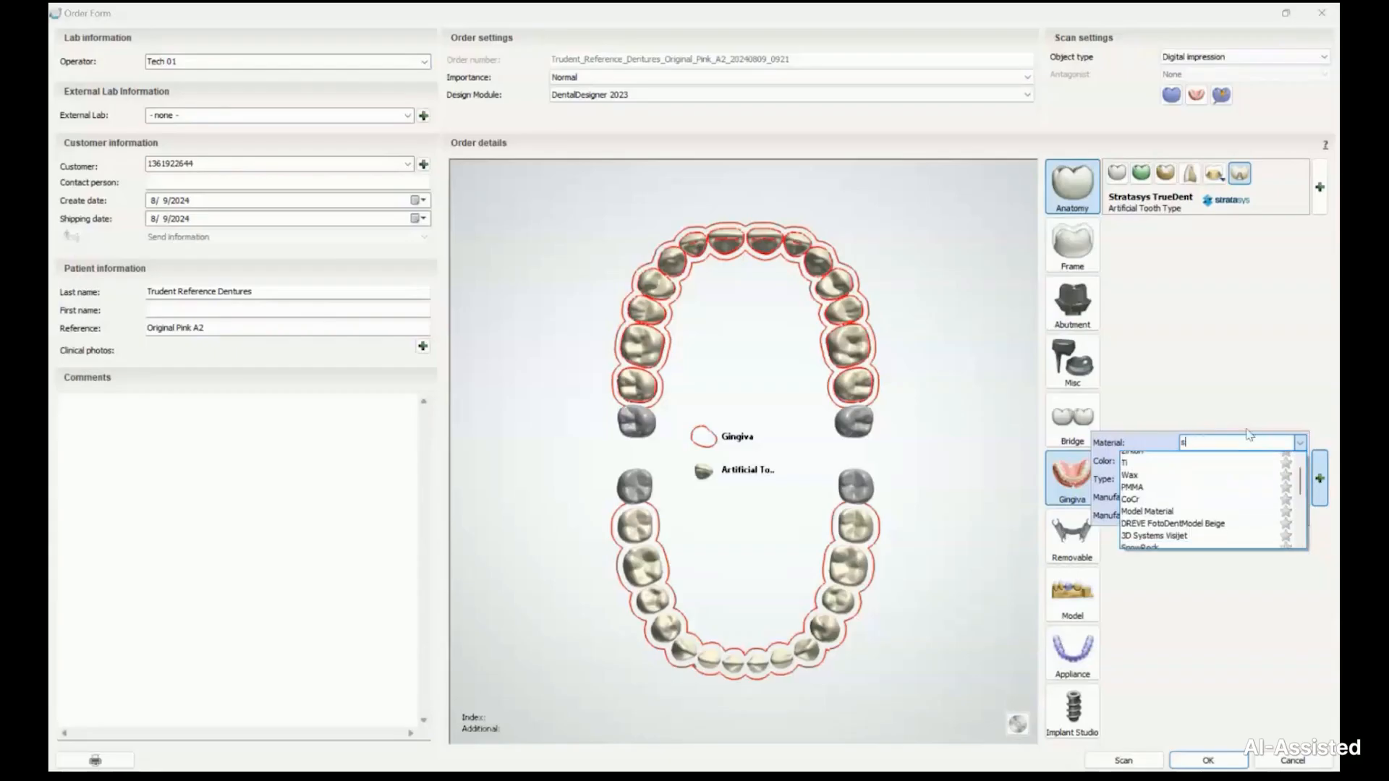
text(trat)
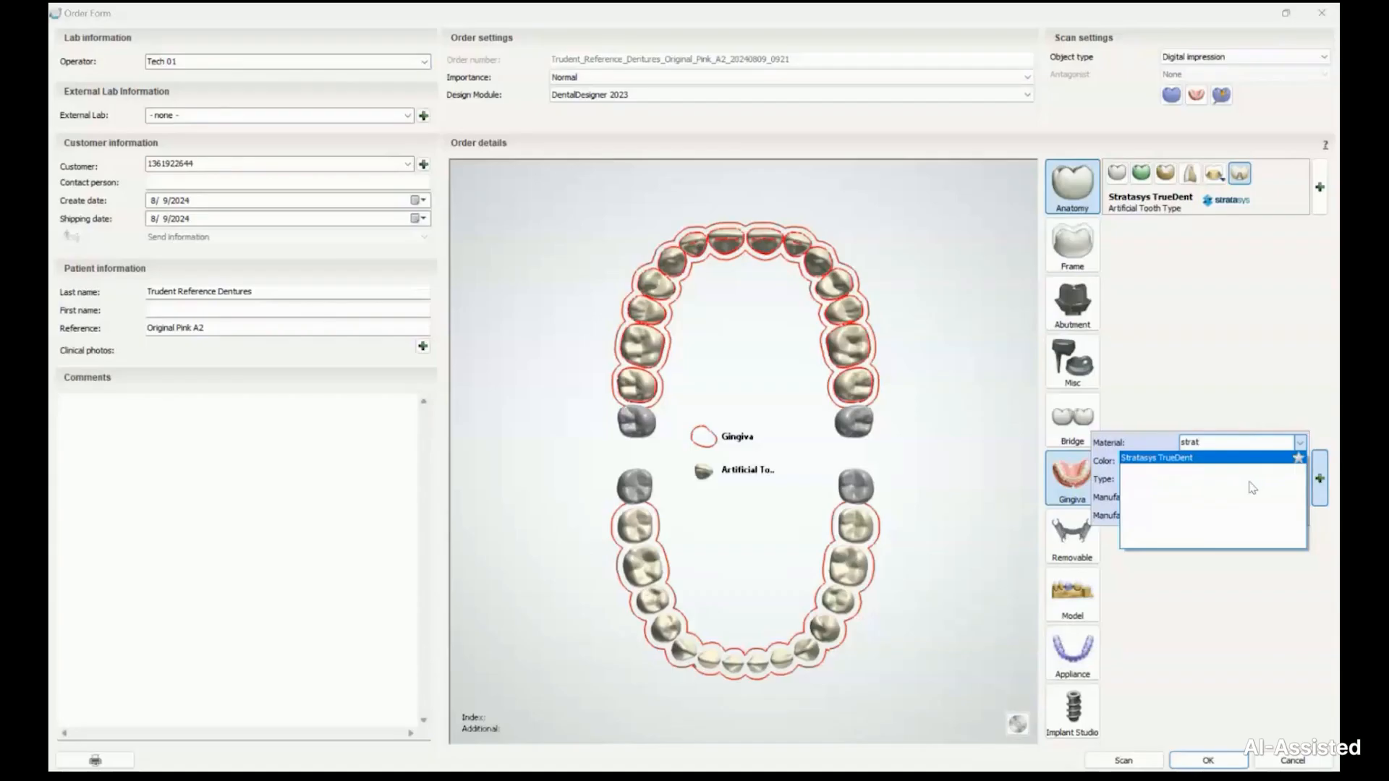
click(1200, 458)
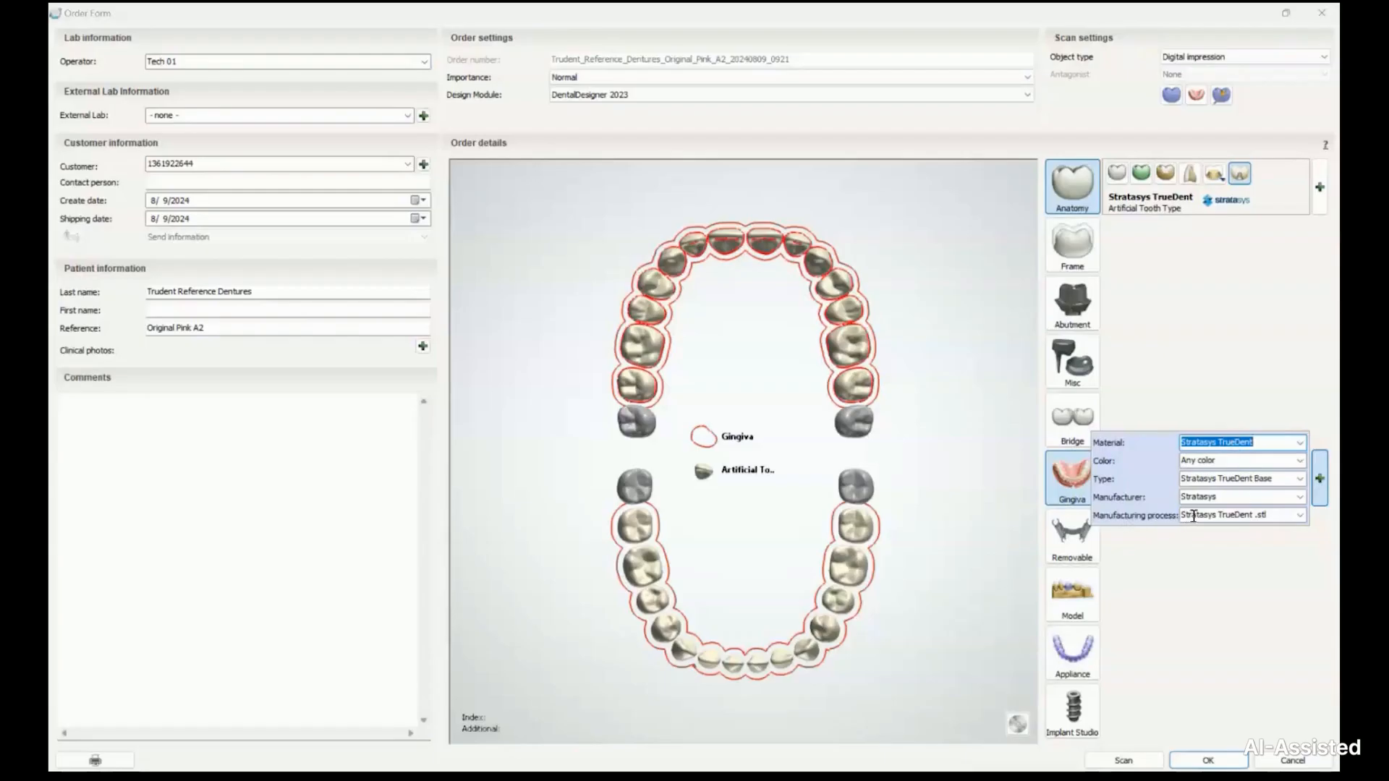
click(1301, 516)
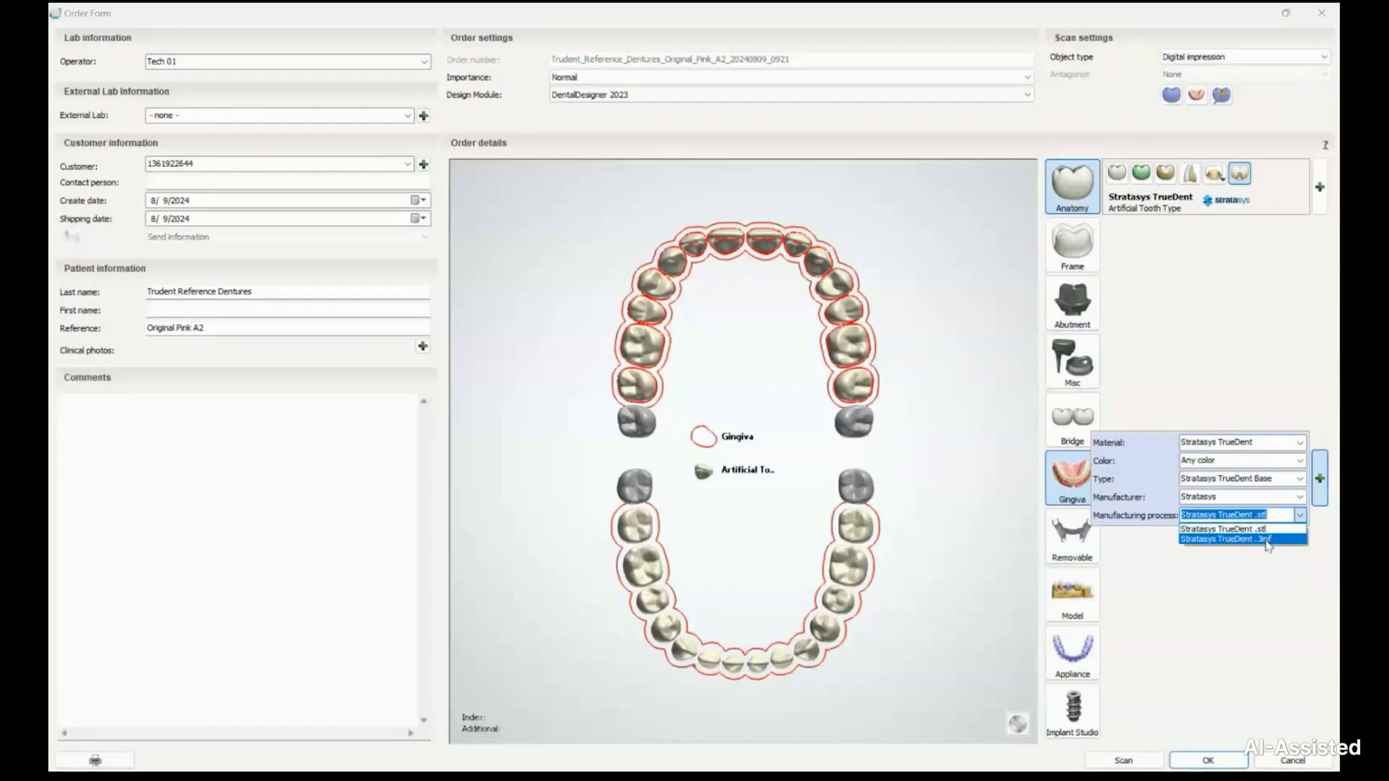
click(1265, 540)
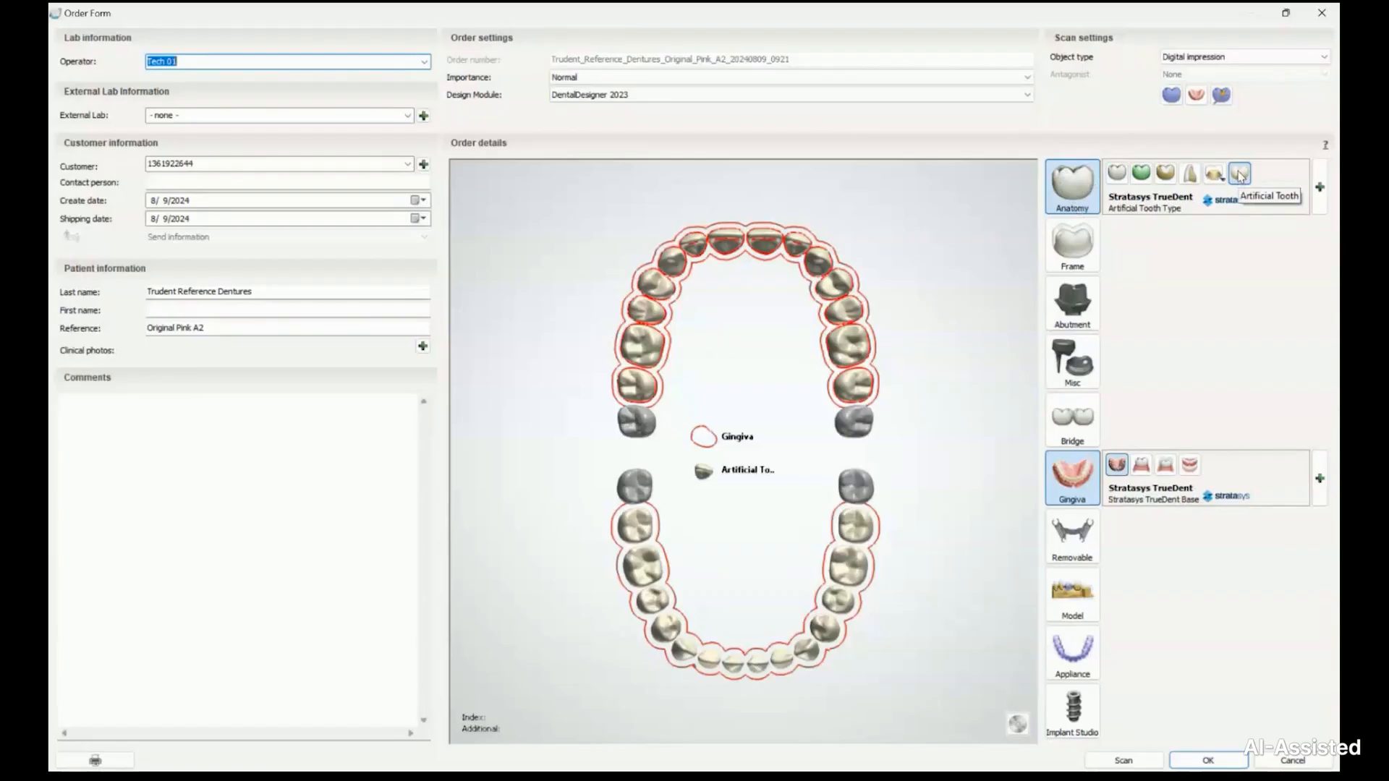
Step: Examine the color options in the artificial tooth settings and close them without choosing another shade
click(1319, 186)
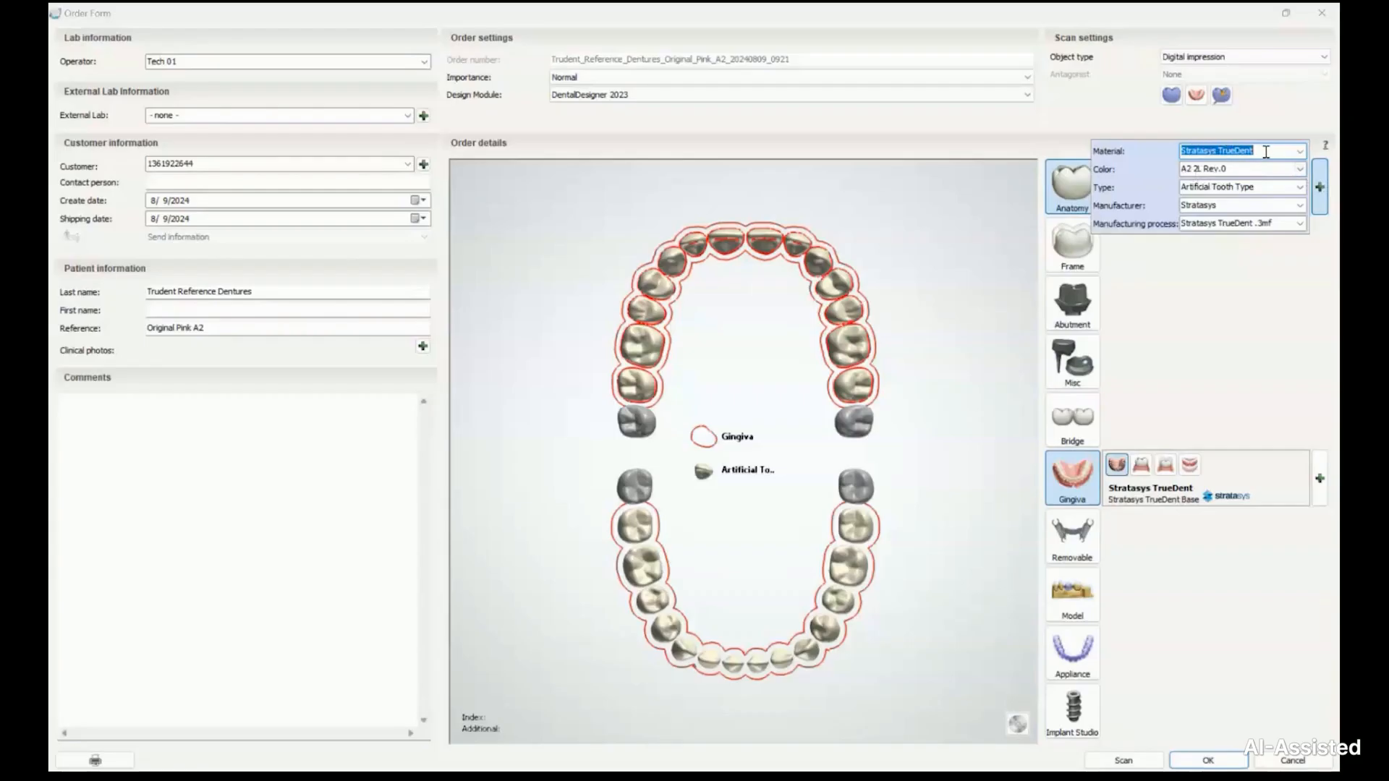
click(1300, 170)
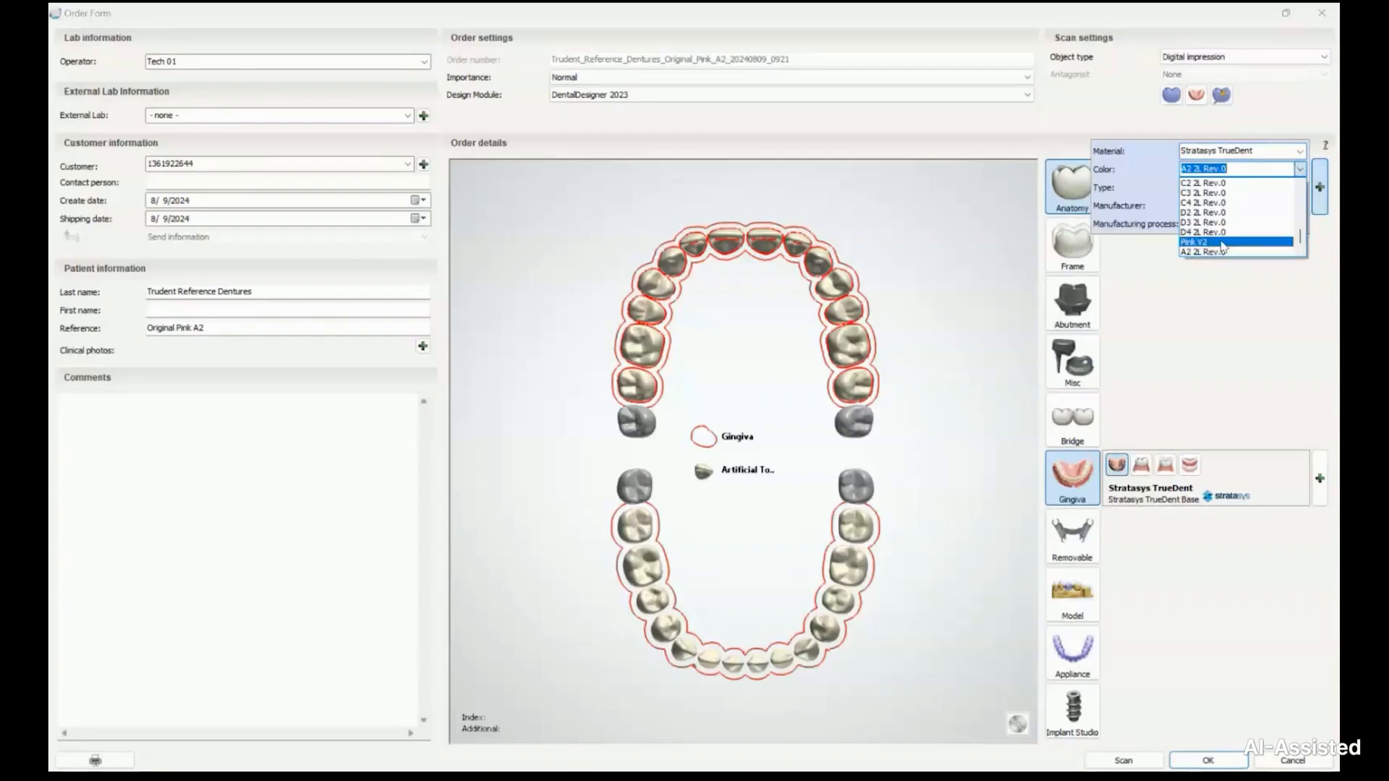
scroll(1242, 231, up, 1)
scroll(1242, 231, up, 5)
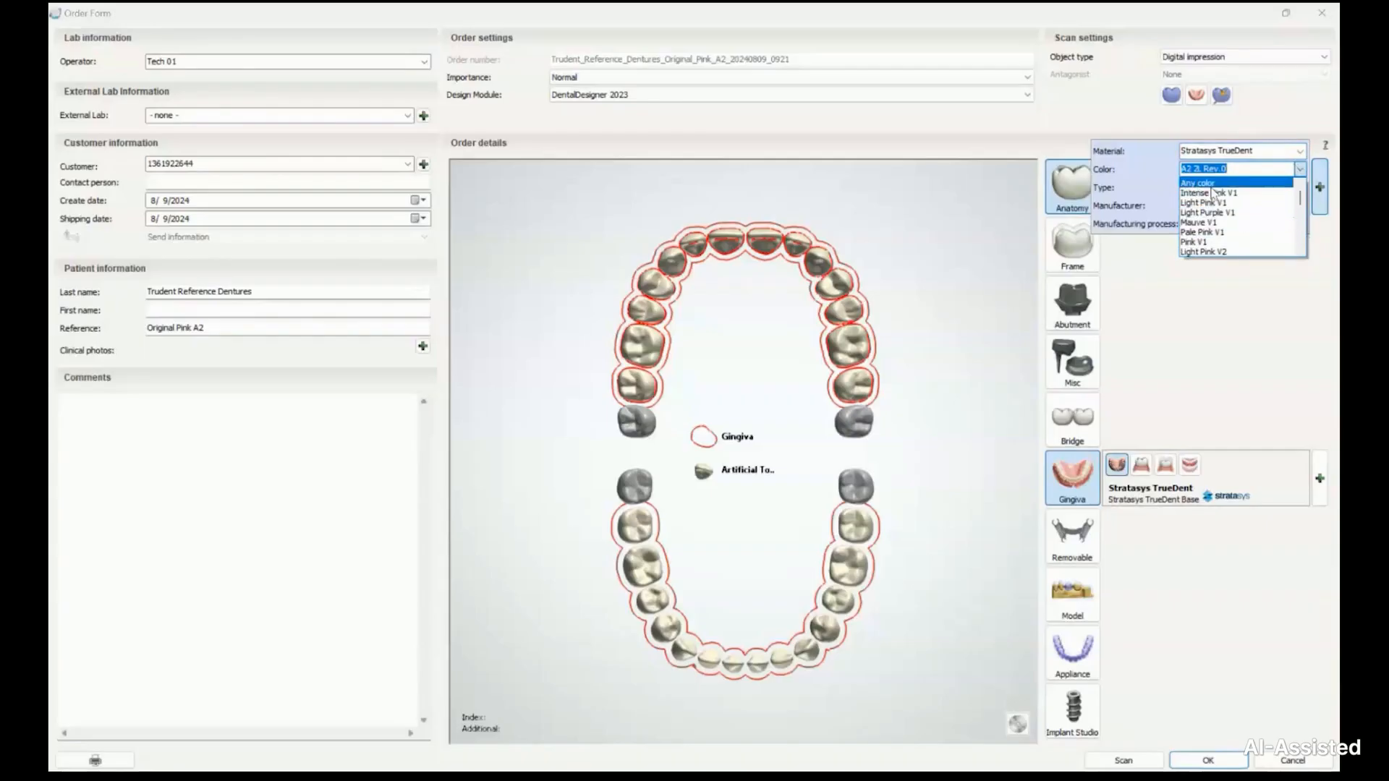
scroll(1215, 232, down, 3)
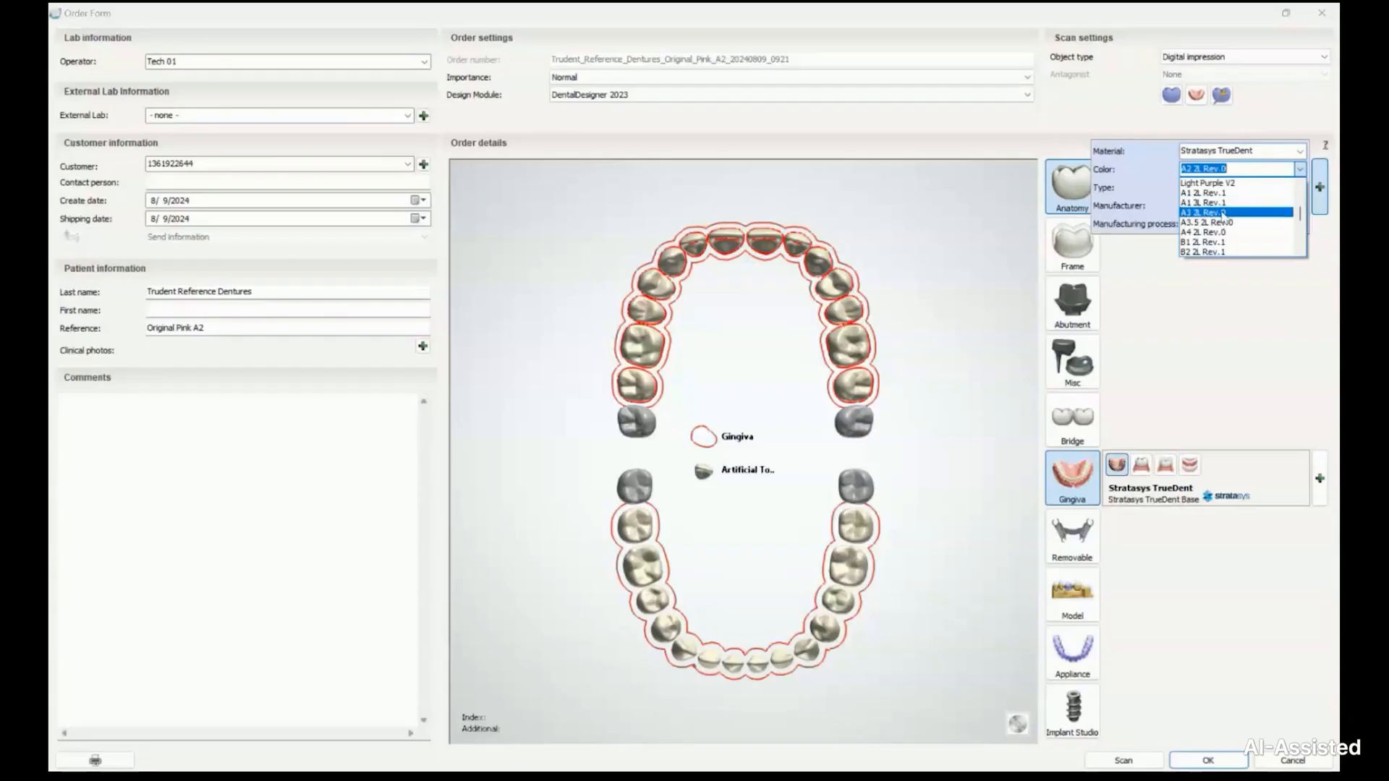
click(1223, 366)
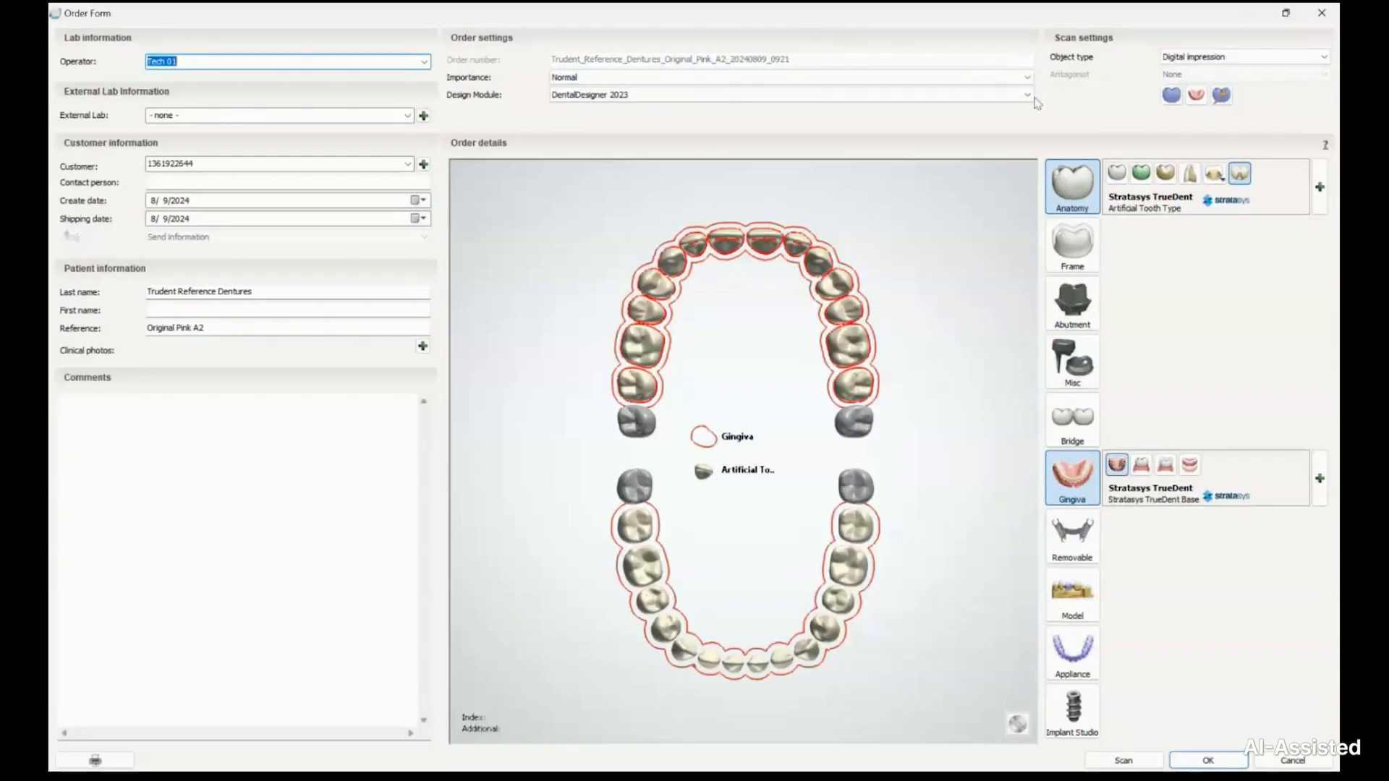
Step: Set the scan object type to Digital impression and save the order form
click(1192, 63)
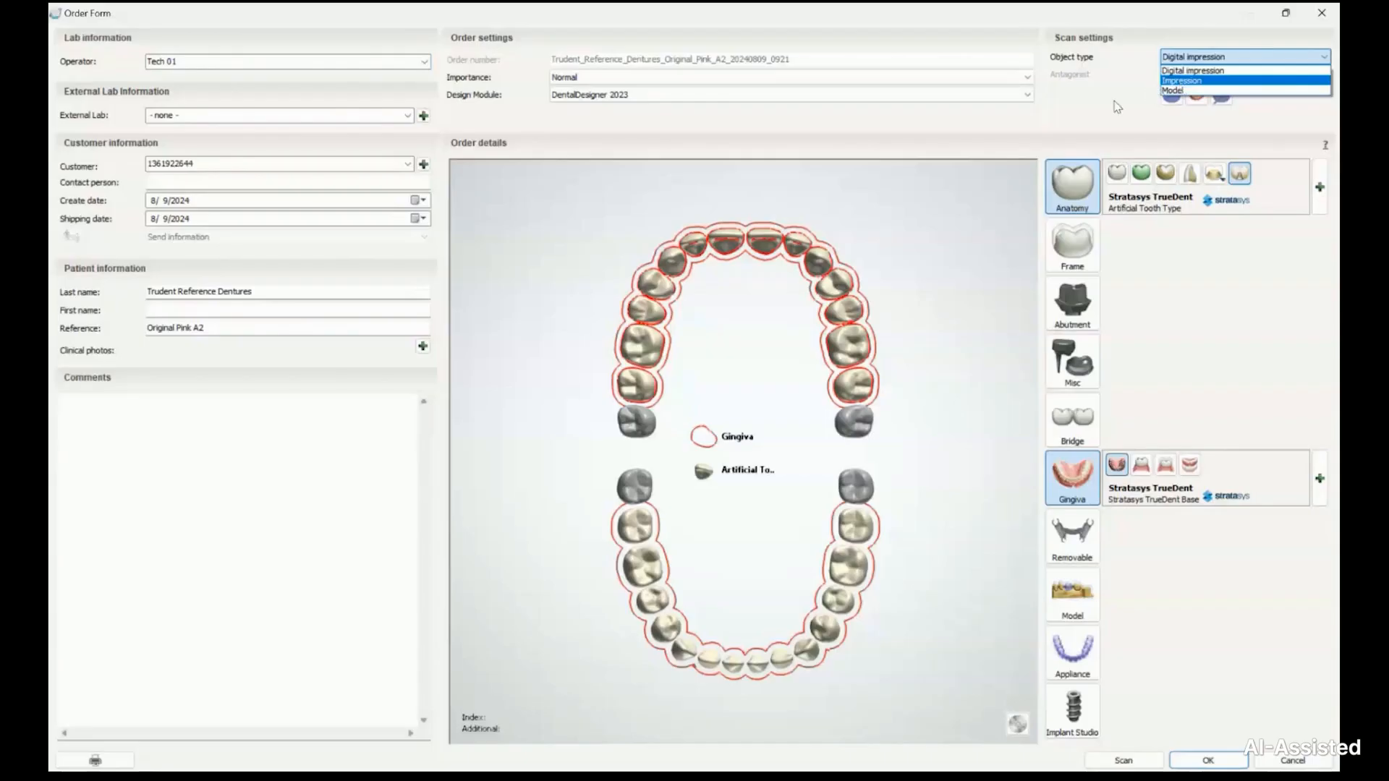
click(1186, 72)
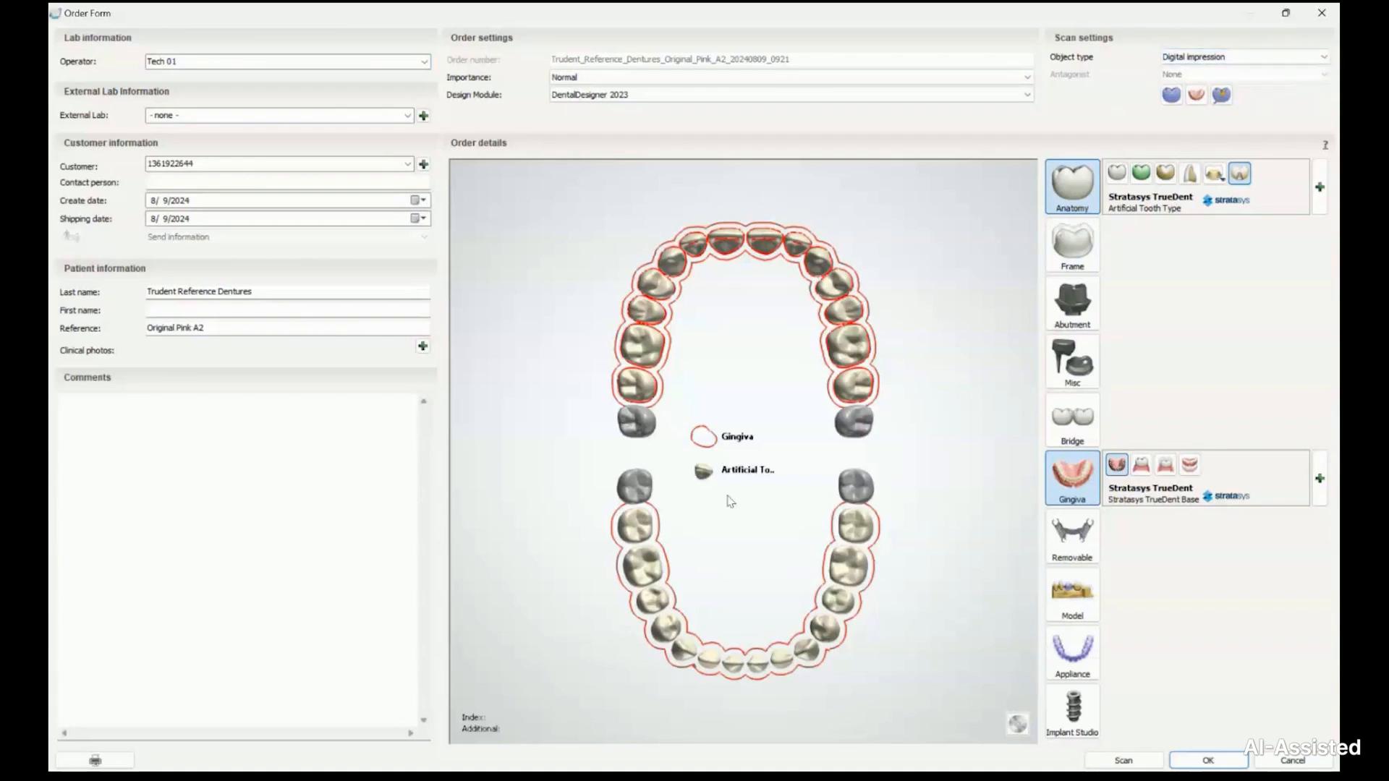
click(1208, 761)
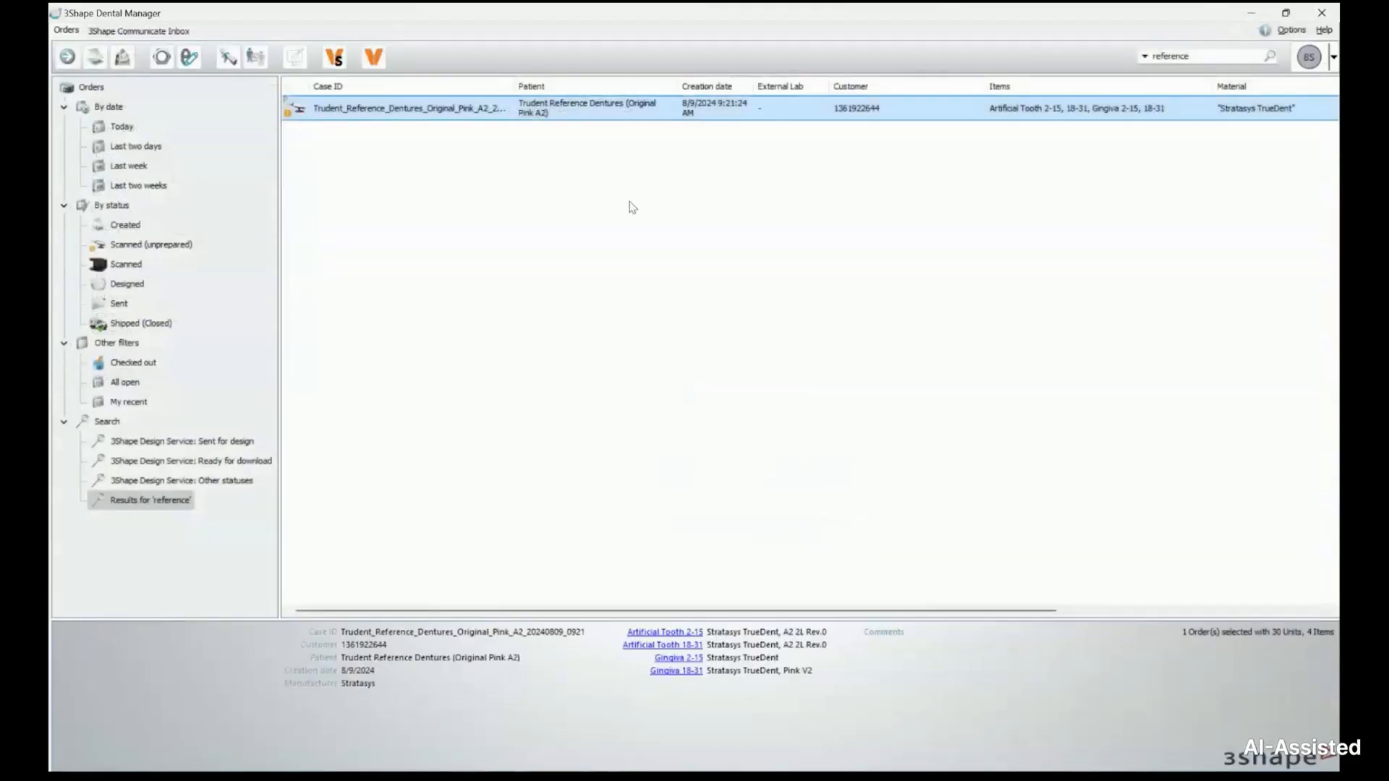
Step: Open the reference dentures order for design
right_click(378, 109)
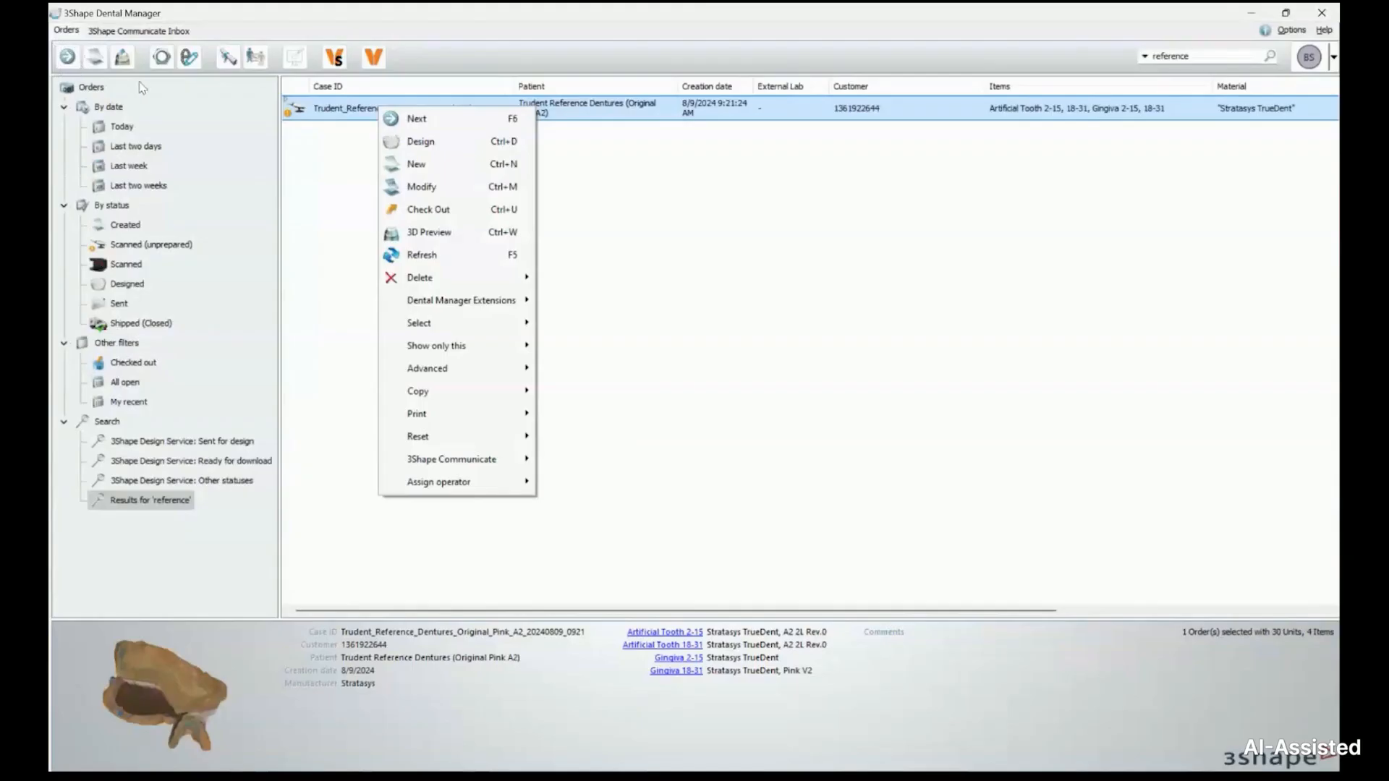
click(425, 142)
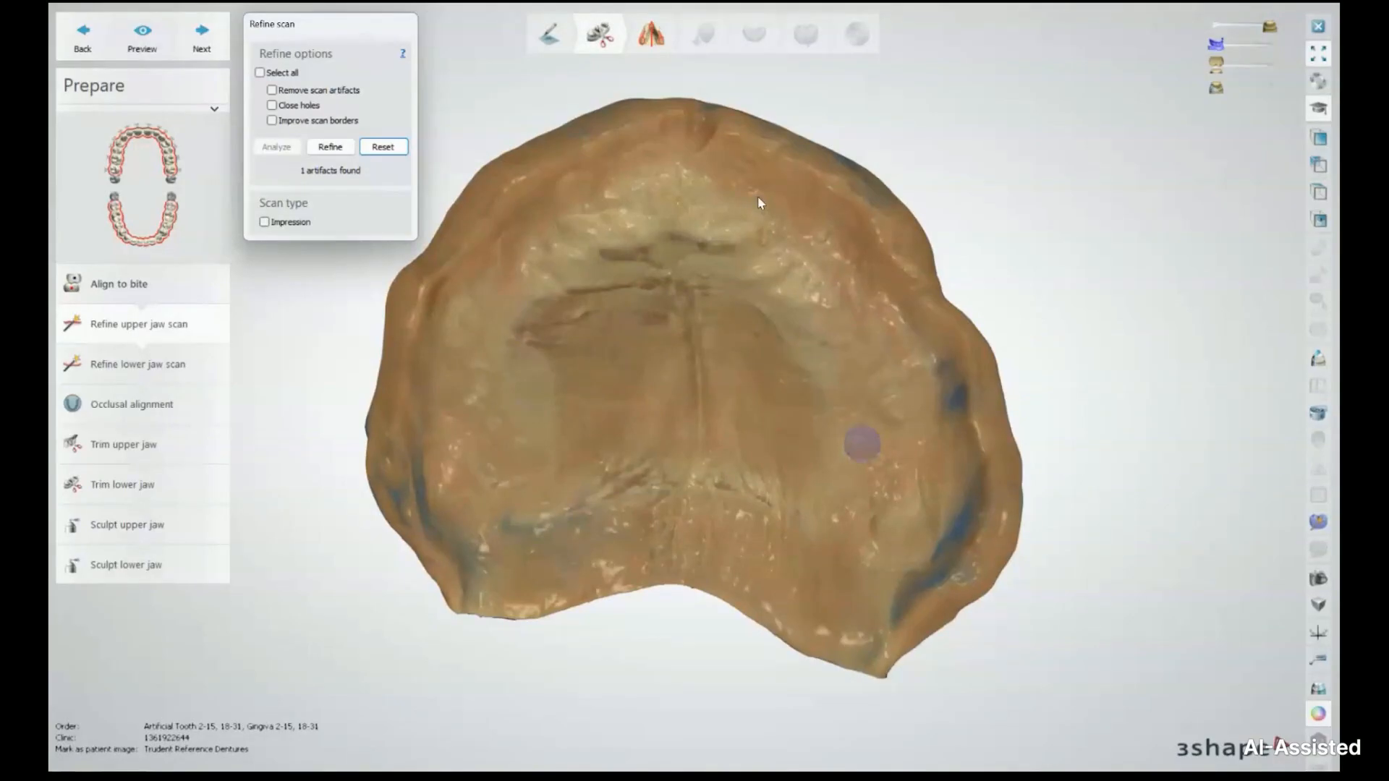
Step: Examine the marked mesh artifact beside the molars on the upper jaw scan from several angles and close up
right_drag(826, 259, 733, 253)
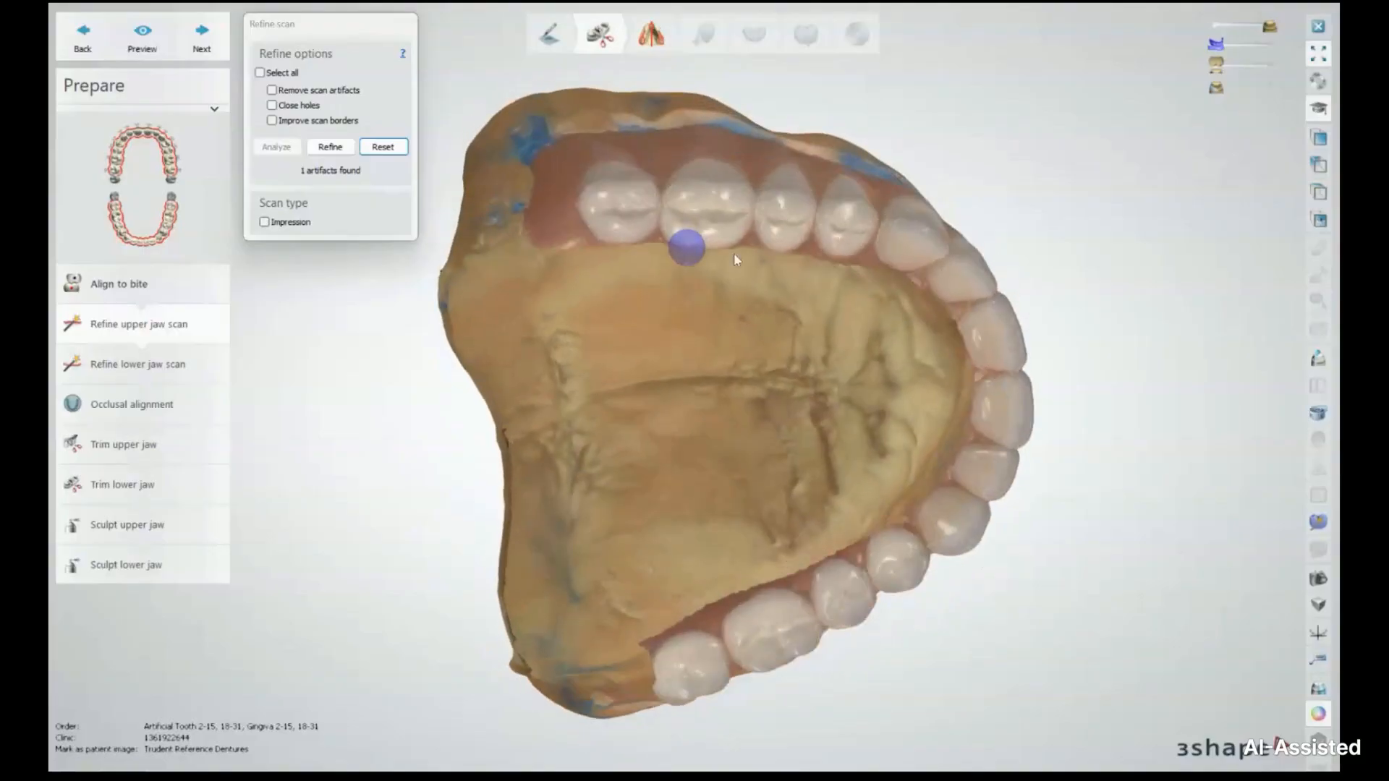
scroll(692, 249, up, 3)
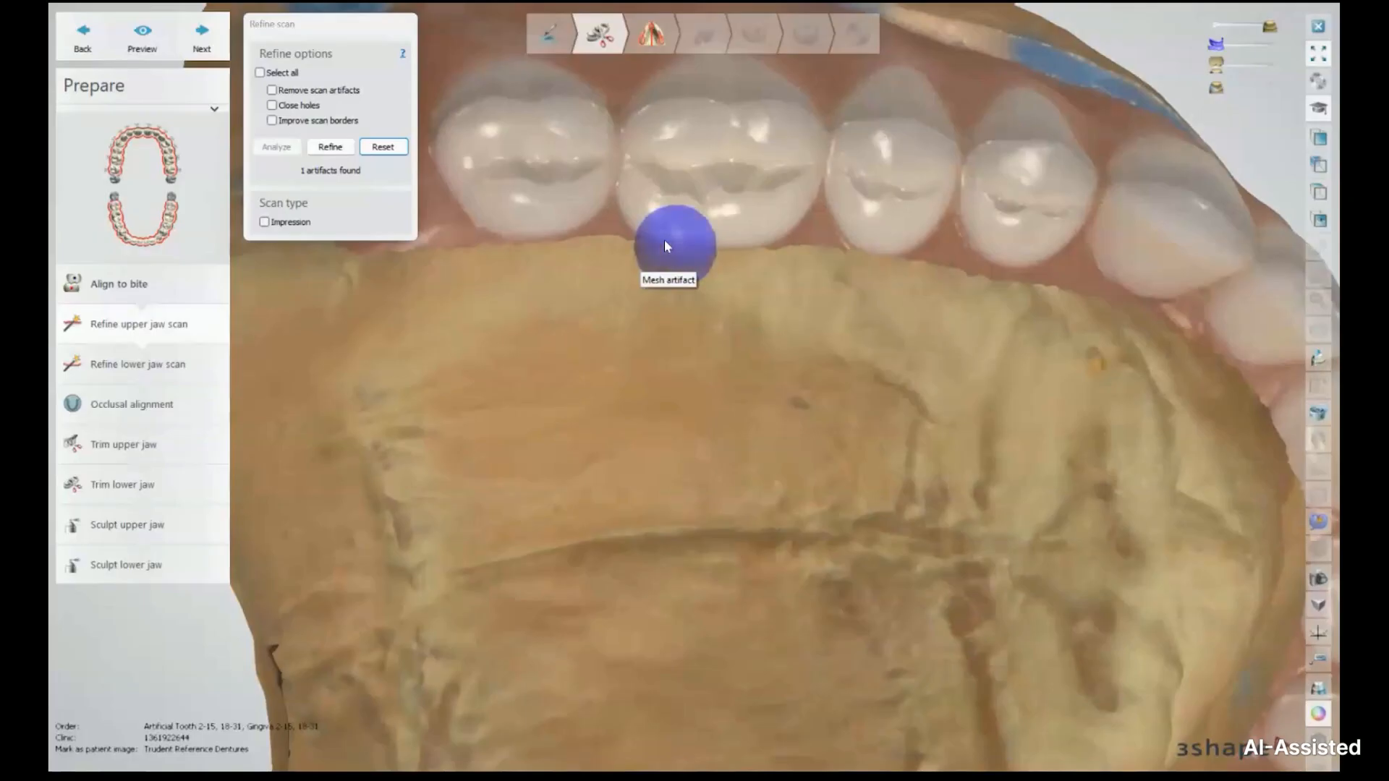
right_drag(692, 361, 698, 311)
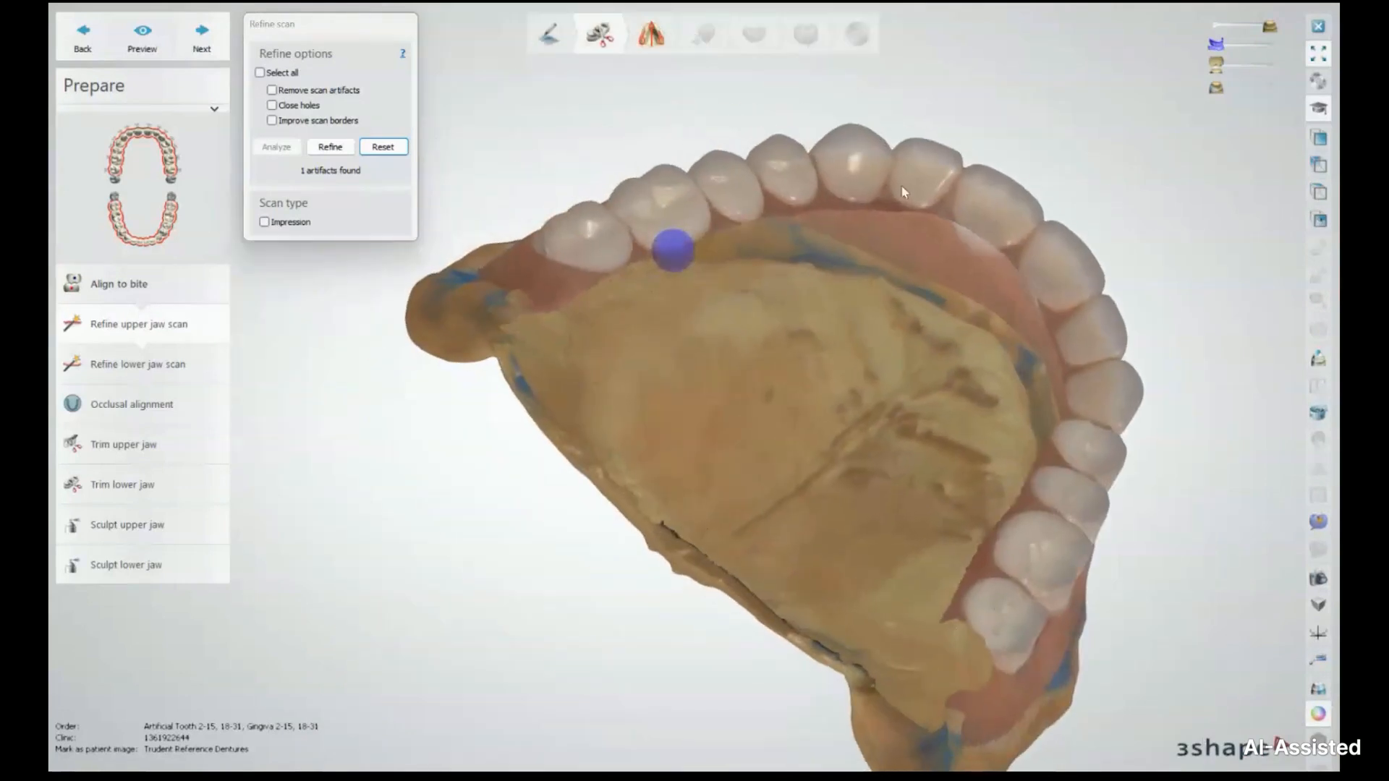
right_drag(682, 366, 593, 292)
scroll(596, 290, up, 5)
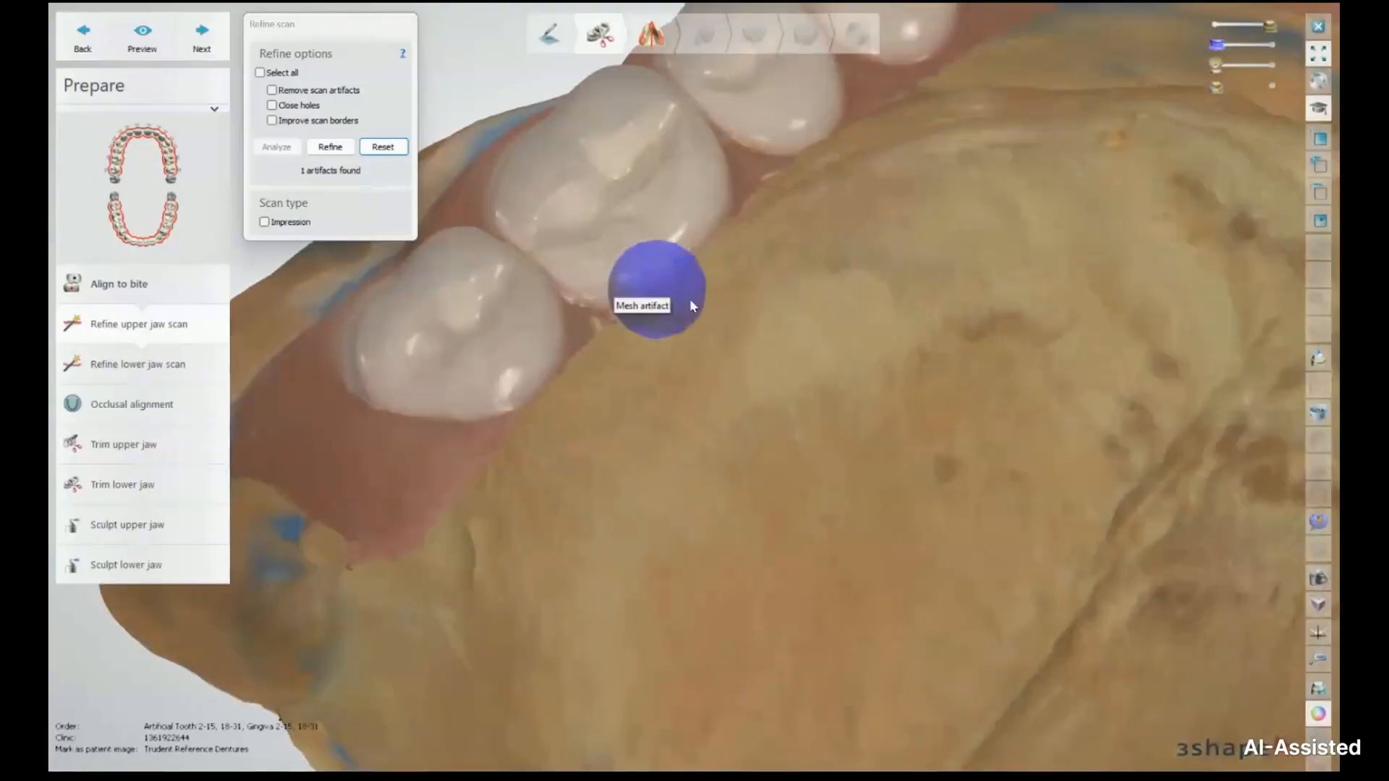
right_drag(627, 337, 631, 311)
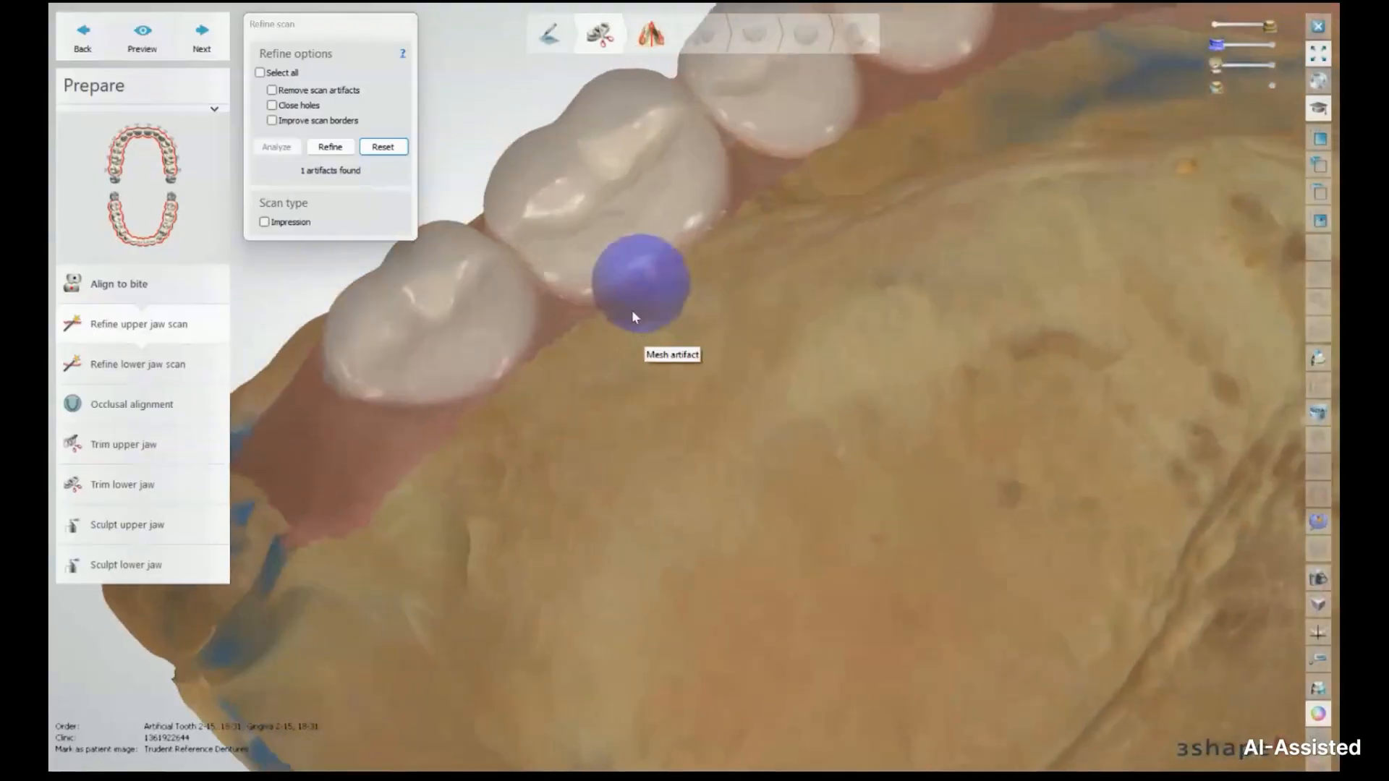
scroll(632, 309, up, 5)
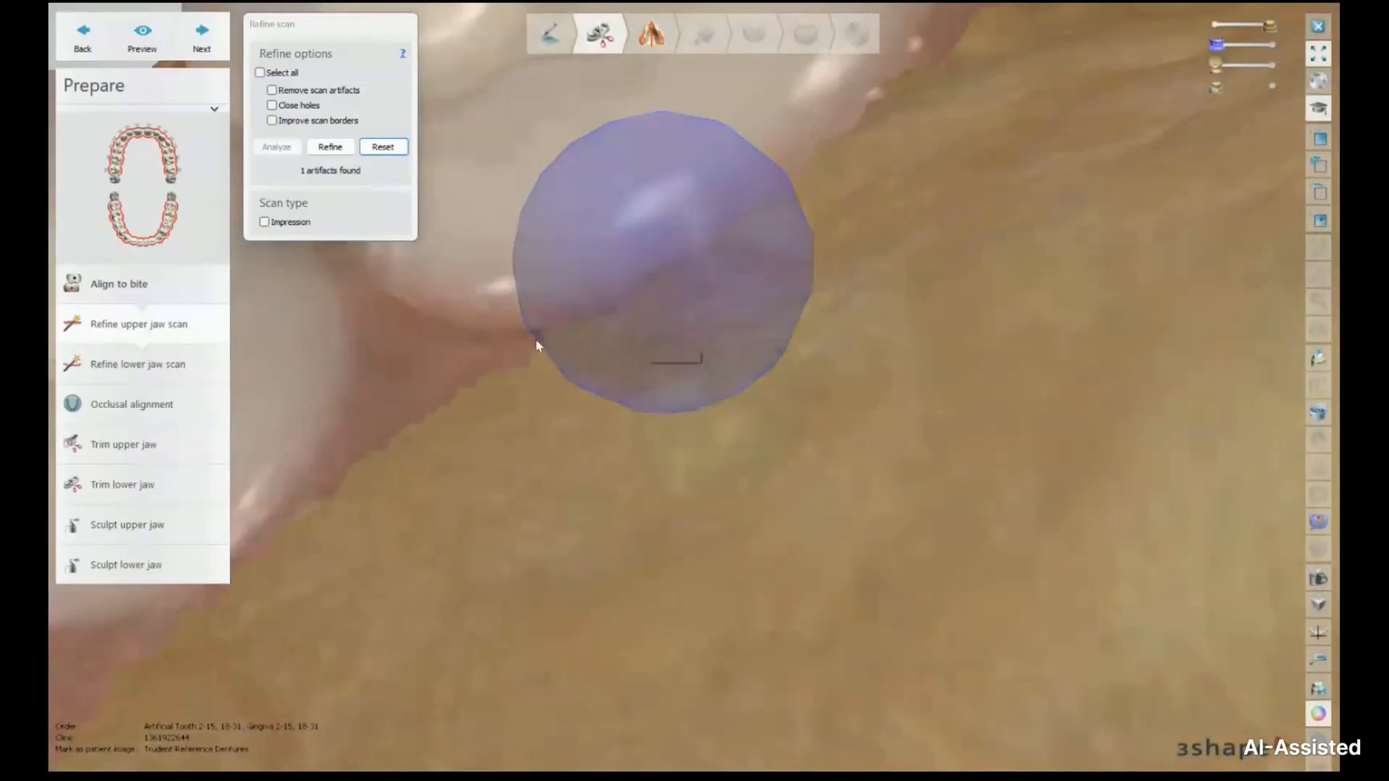
scroll(738, 369, down, 10)
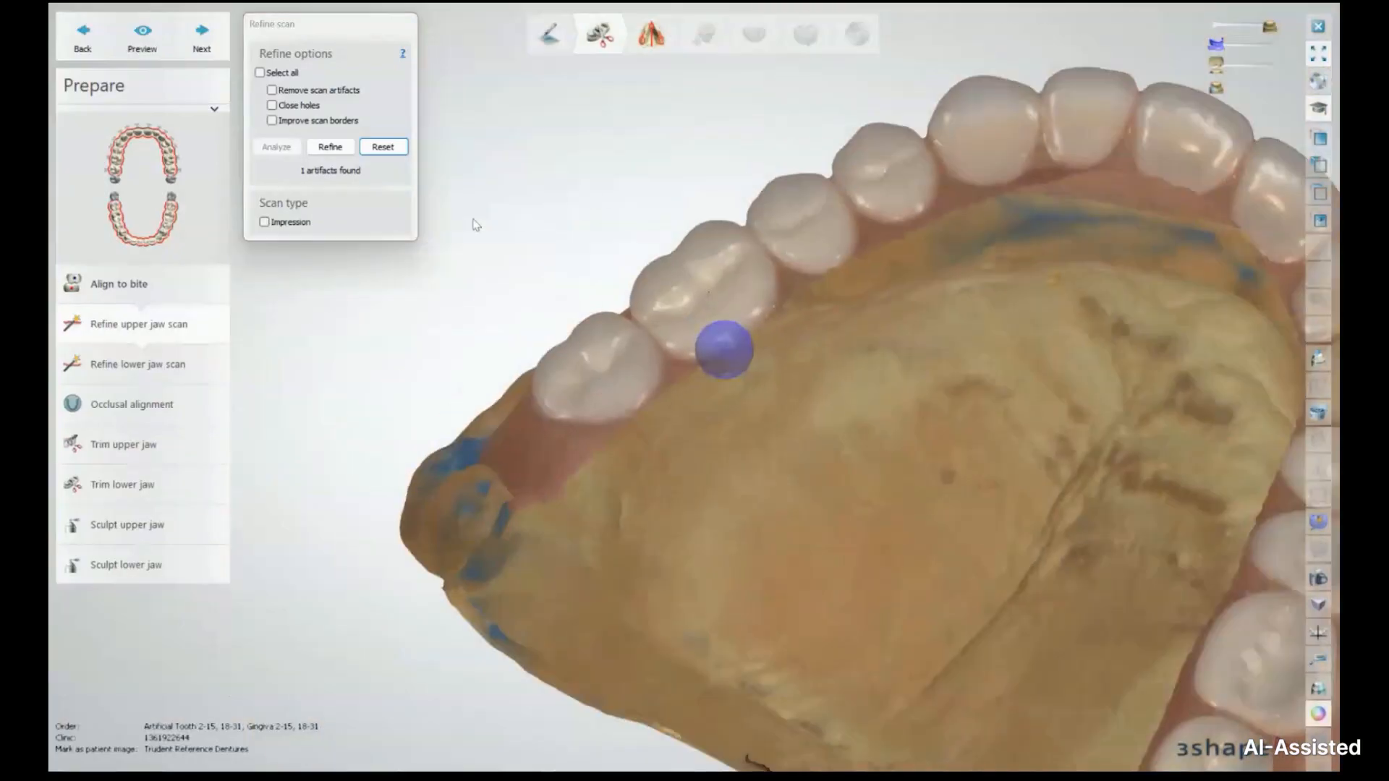
scroll(1016, 204, down, 3)
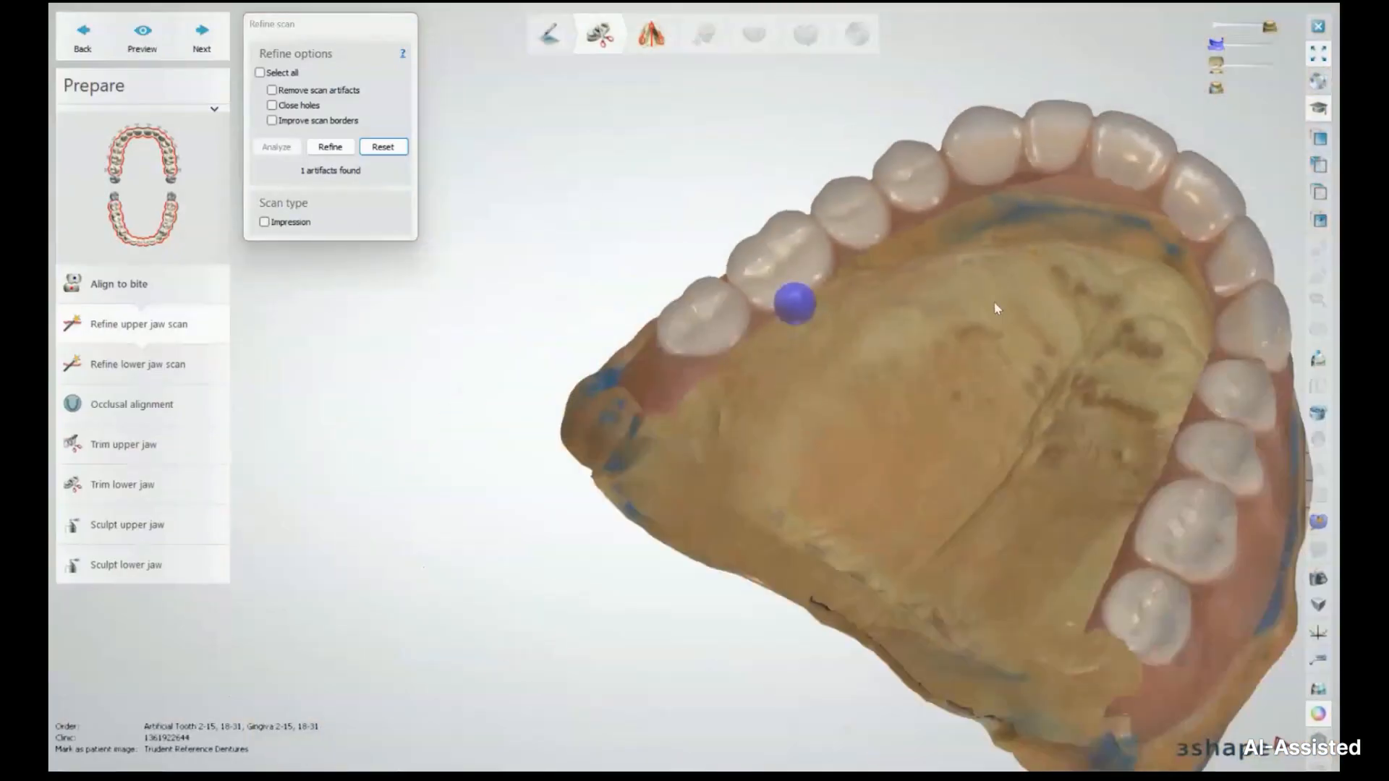
middle_drag(997, 309, 824, 331)
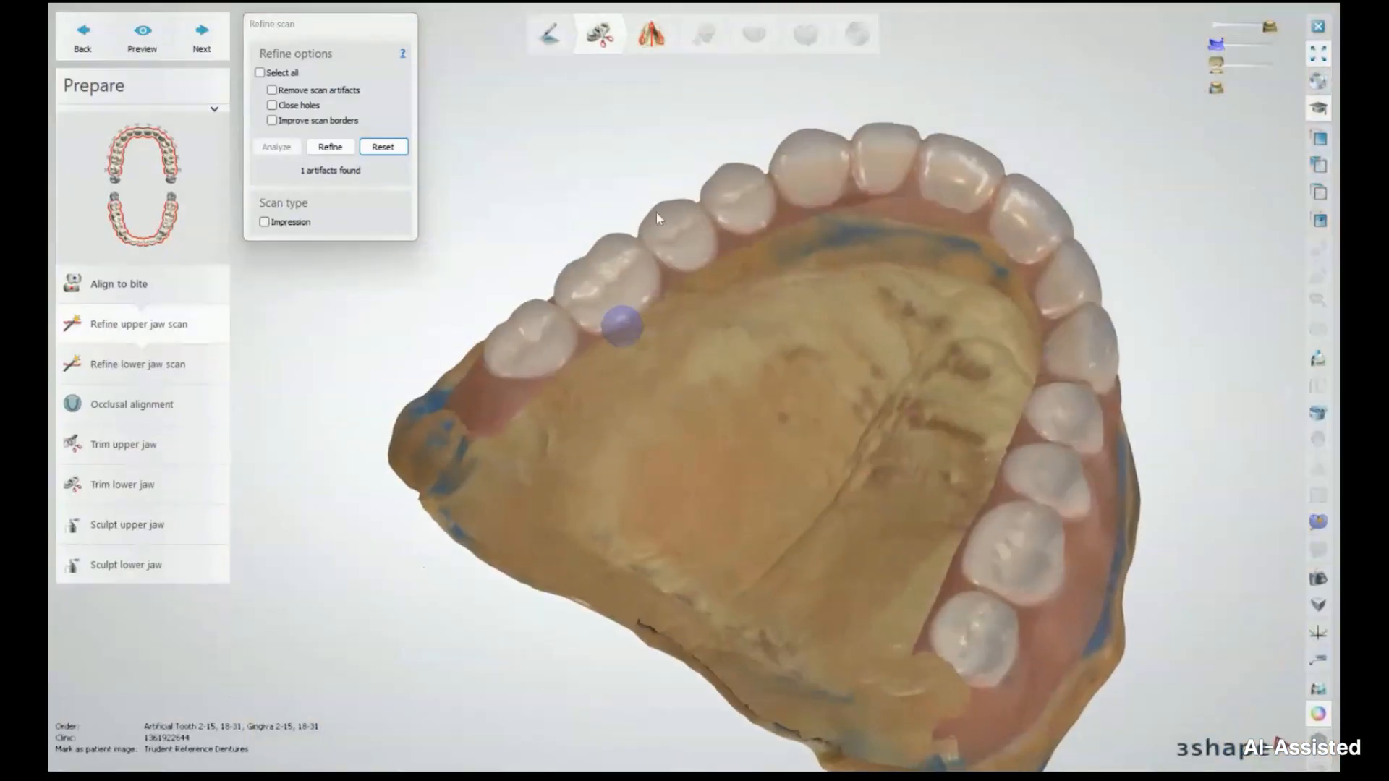
Step: Refine the upper jaw scan with Remove scan artifacts, Close holes and Improve scan borders all enabled, and inspect the refined scan
click(260, 73)
click(330, 147)
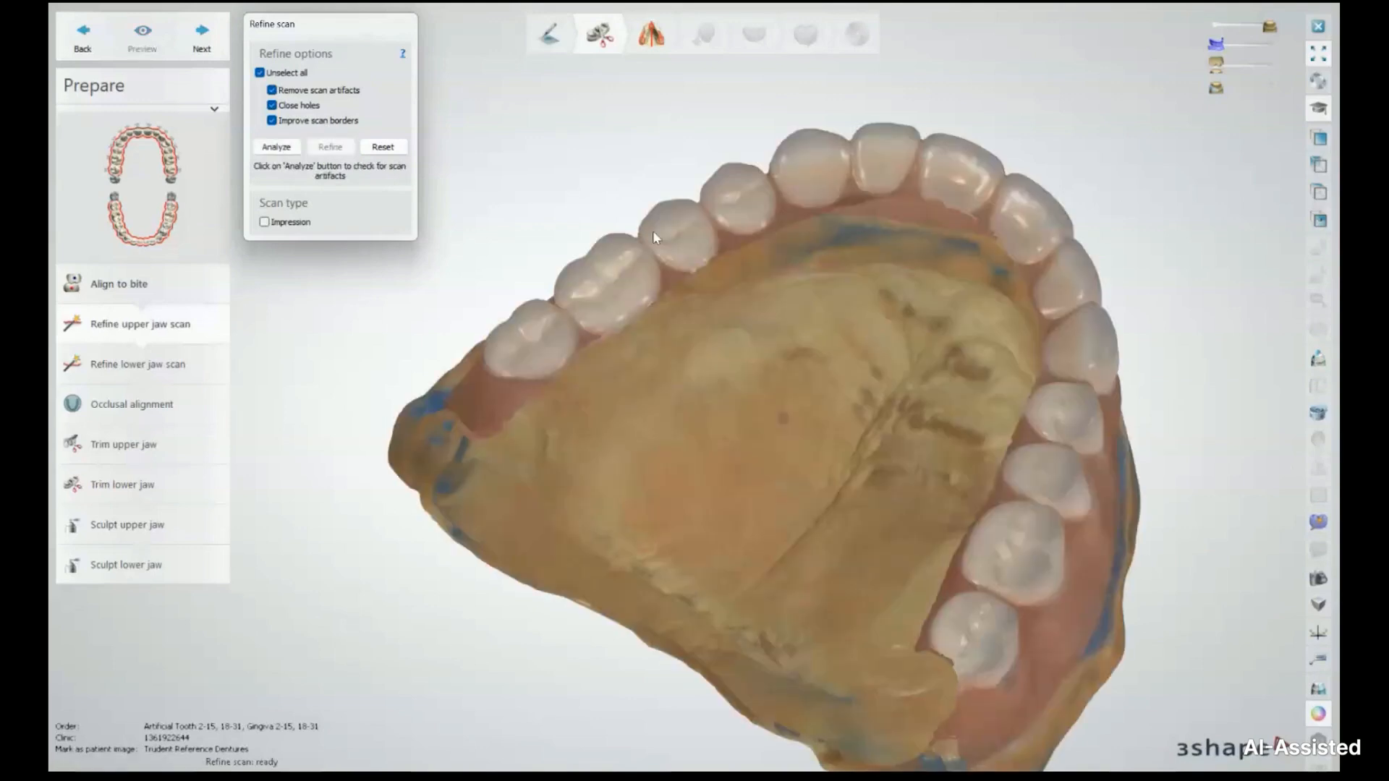
right_drag(793, 246, 707, 374)
right_drag(748, 471, 579, 347)
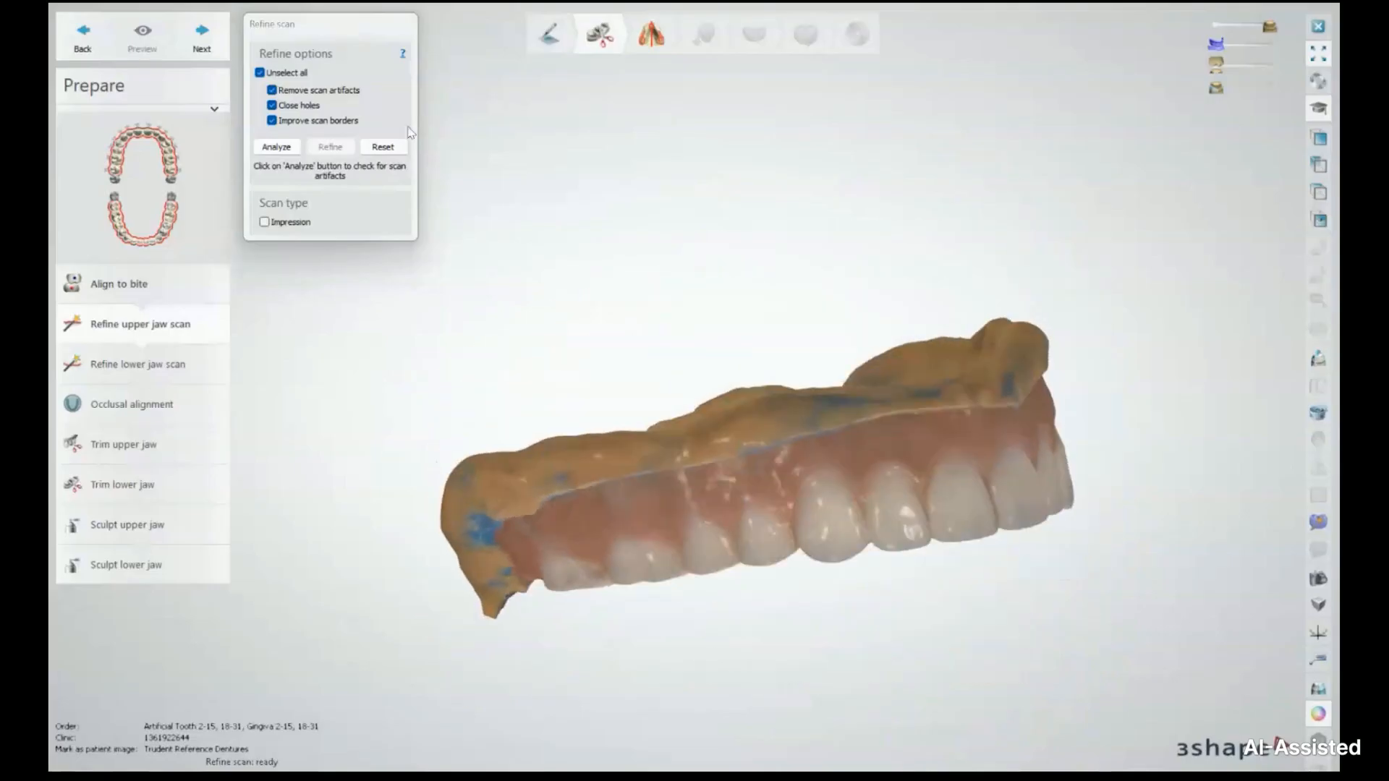
Step: Set the upper scan type to Impression and apply the refinement to the upper and lower jaw scans
click(264, 222)
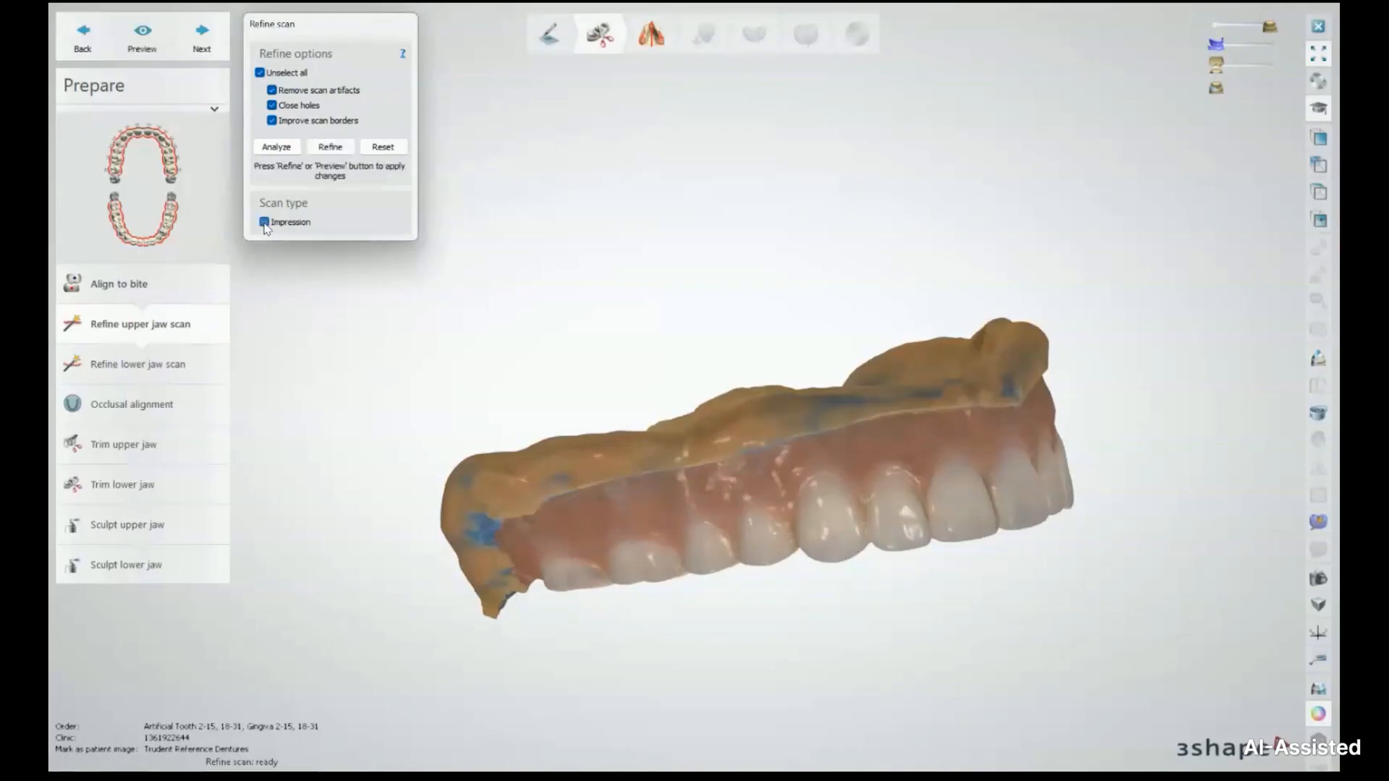
right_drag(839, 382, 916, 392)
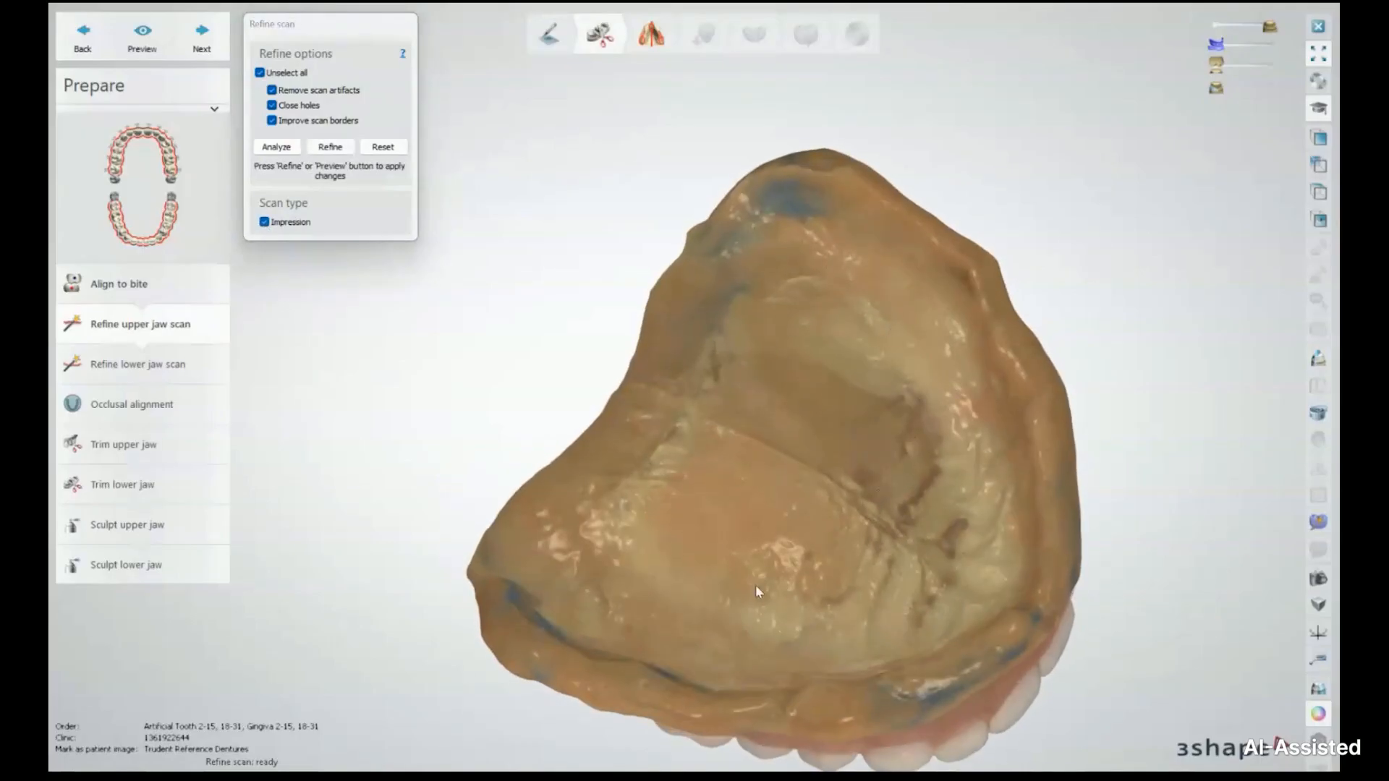
right_drag(944, 575, 927, 465)
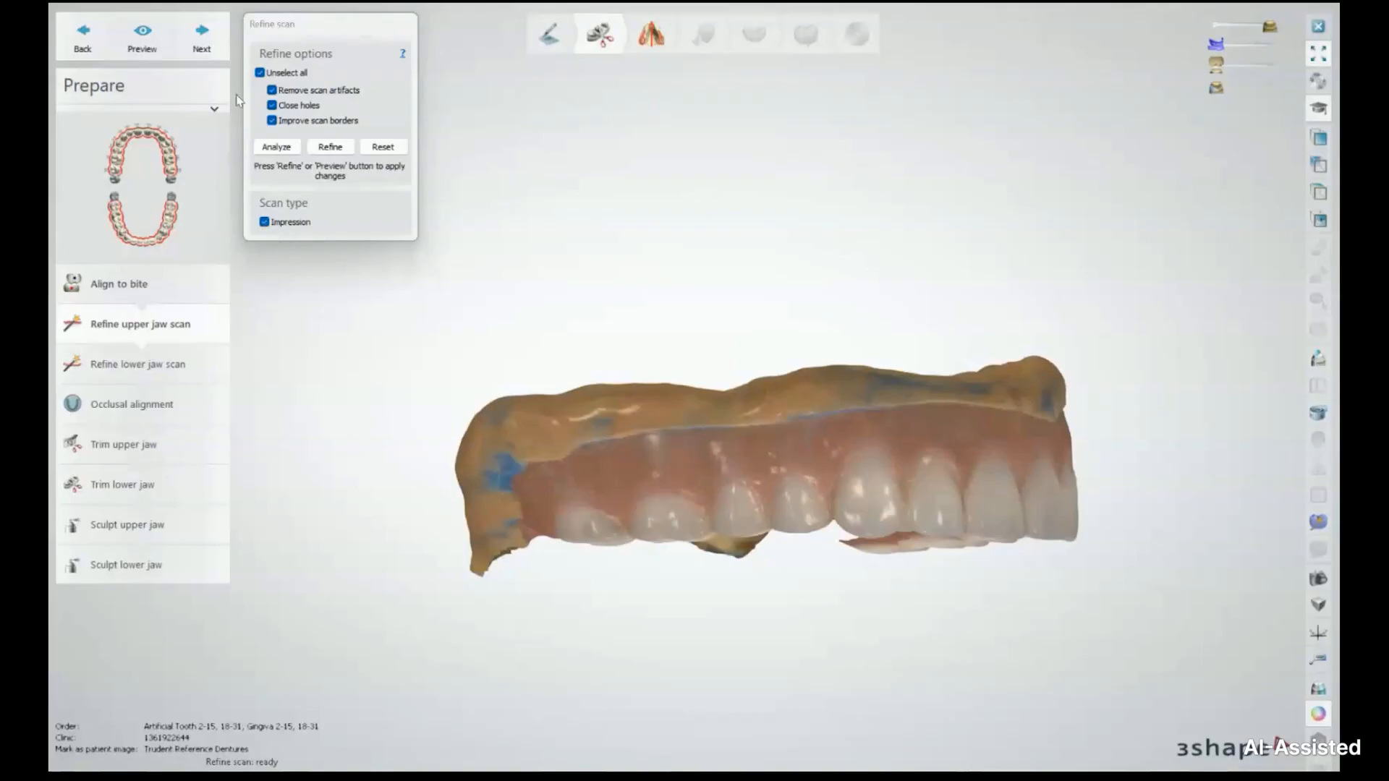
click(202, 45)
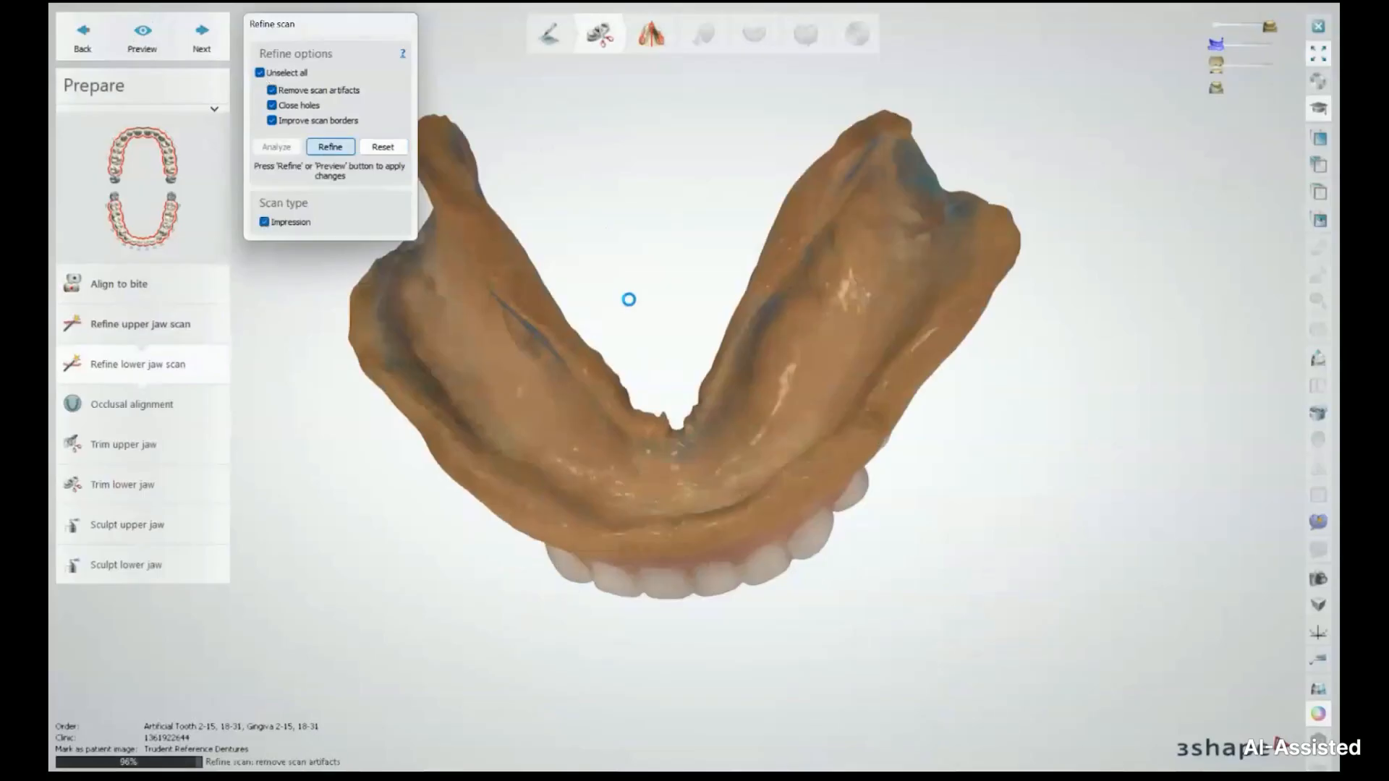
click(202, 40)
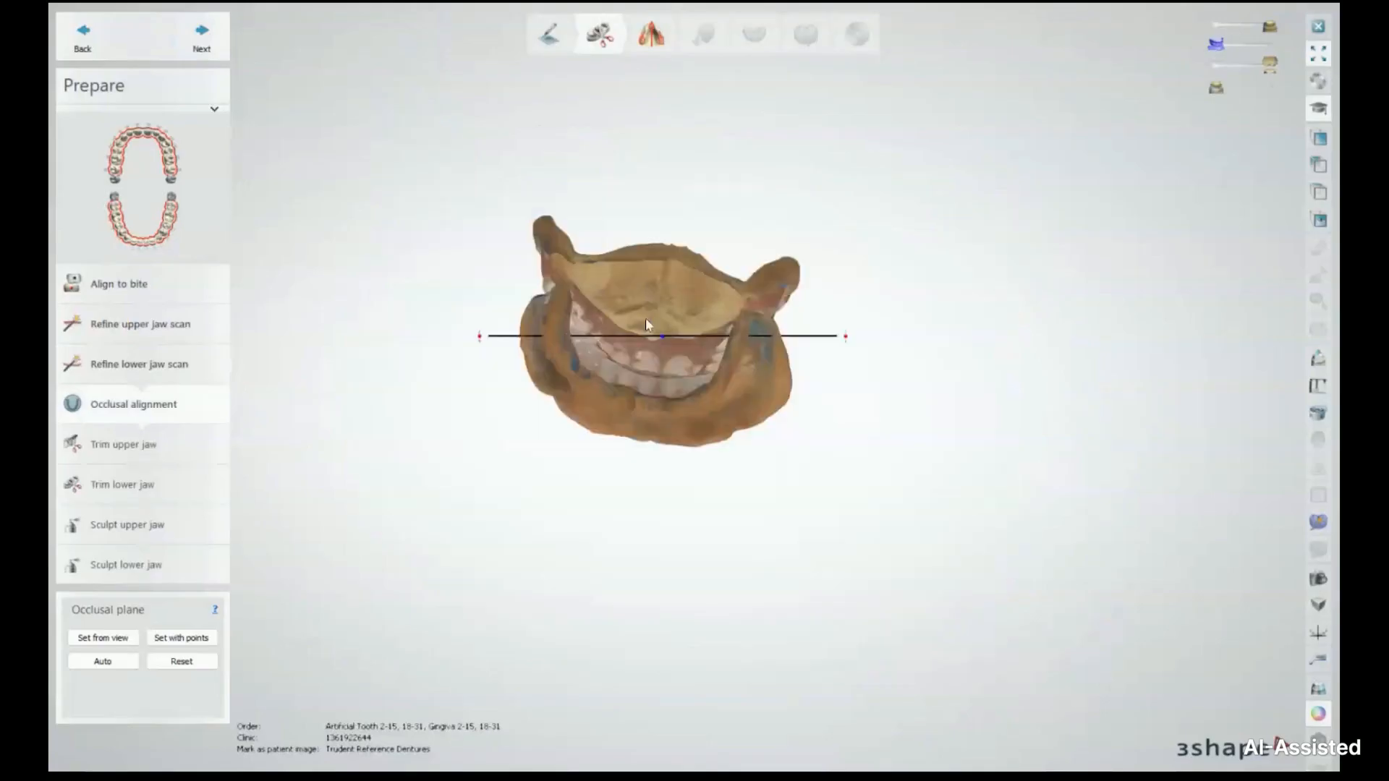
Step: Hide the lower jaw and define the occlusal plane with three points on the upper first molars and between the central incisors
right_drag(508, 355, 440, 210)
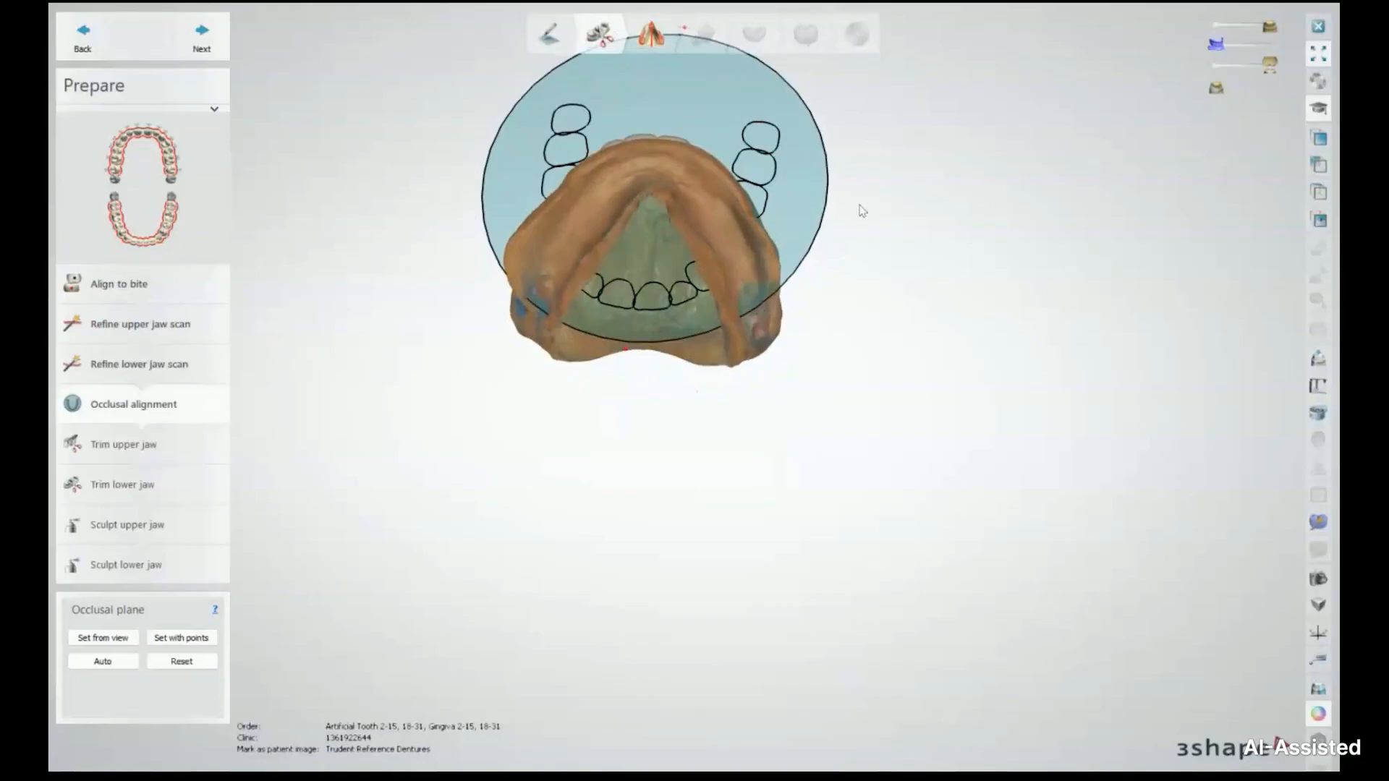
middle_drag(675, 208, 686, 322)
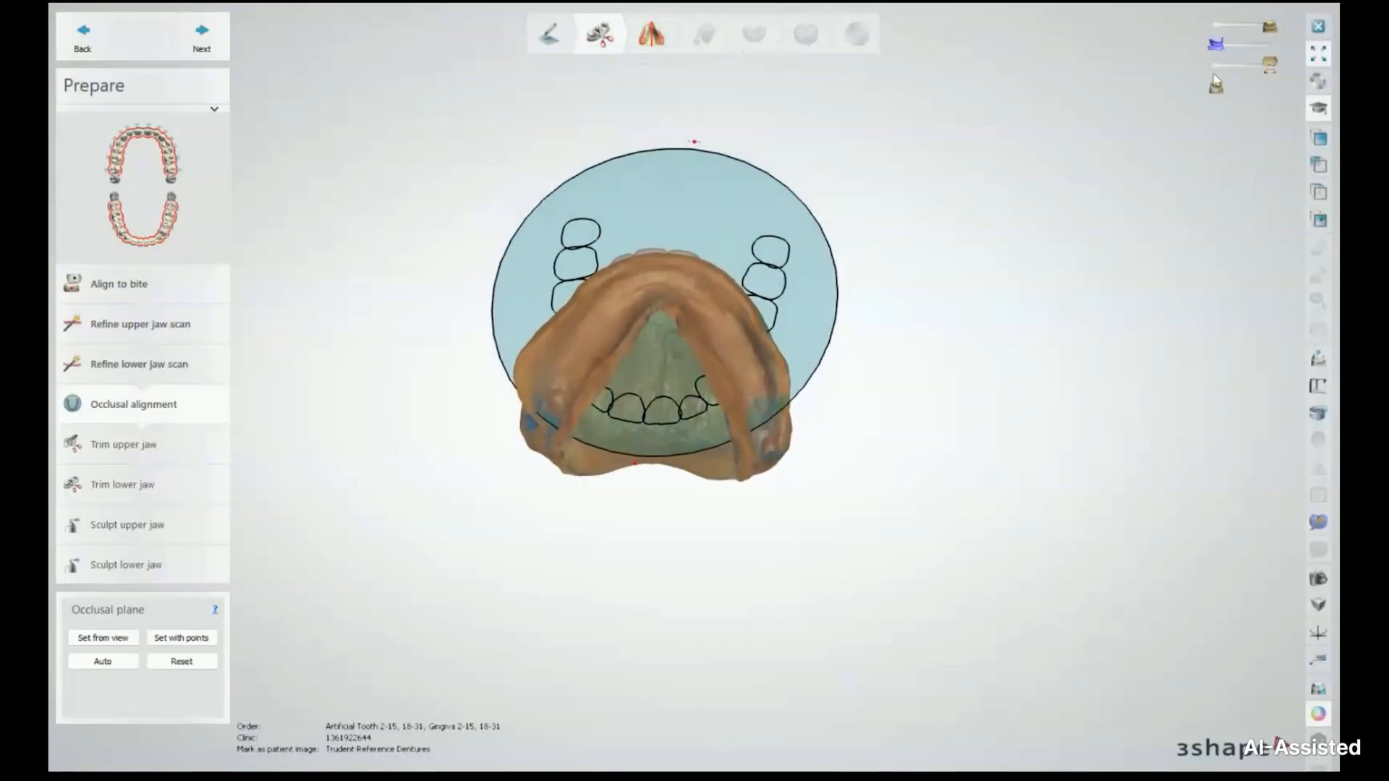
click(1215, 65)
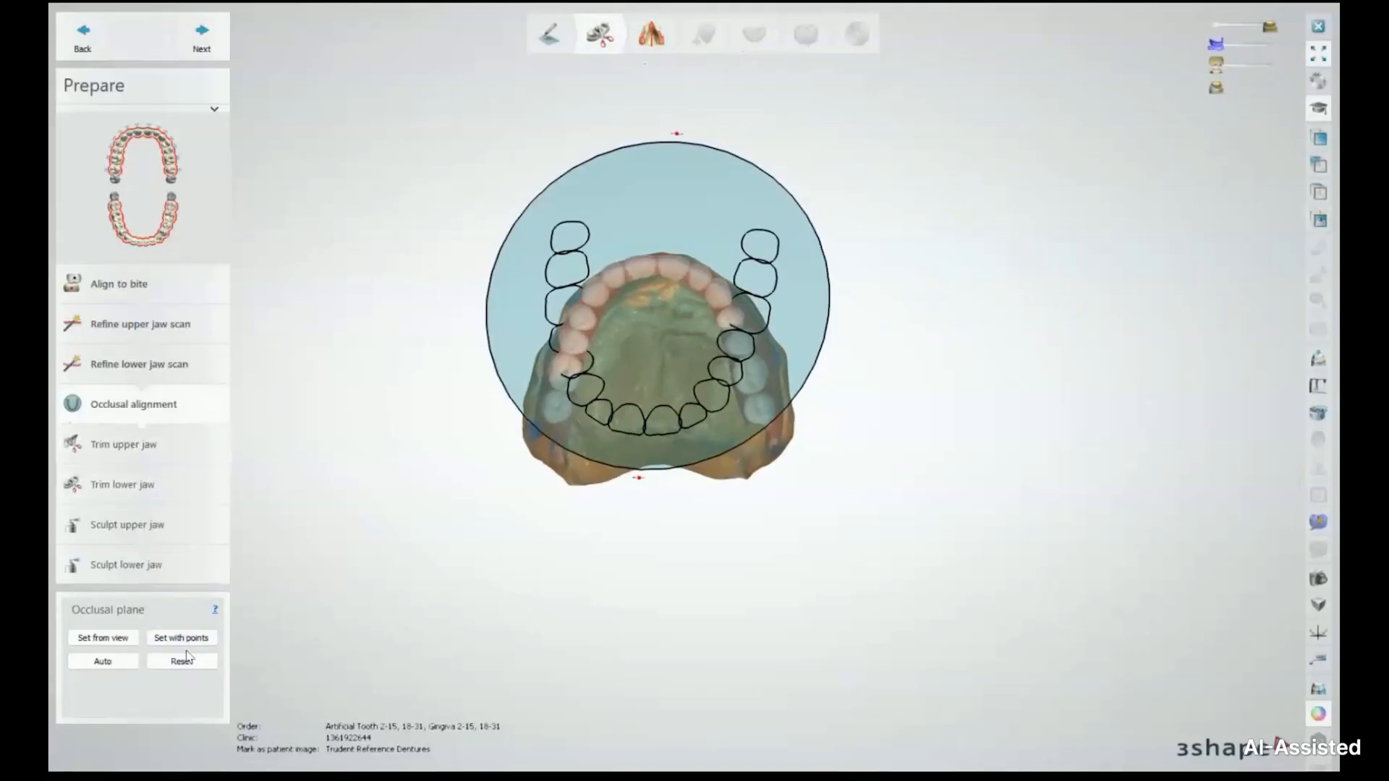
click(182, 640)
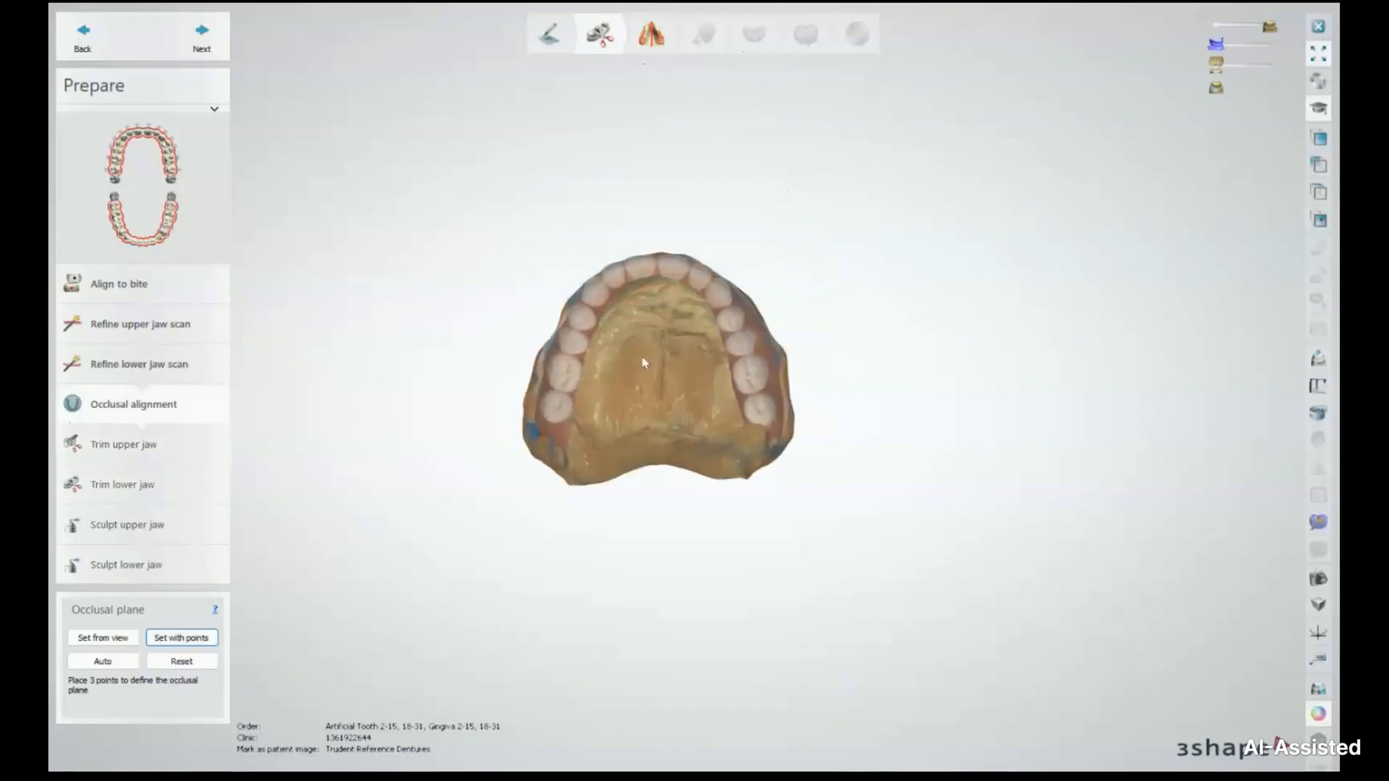
scroll(613, 351, up, 5)
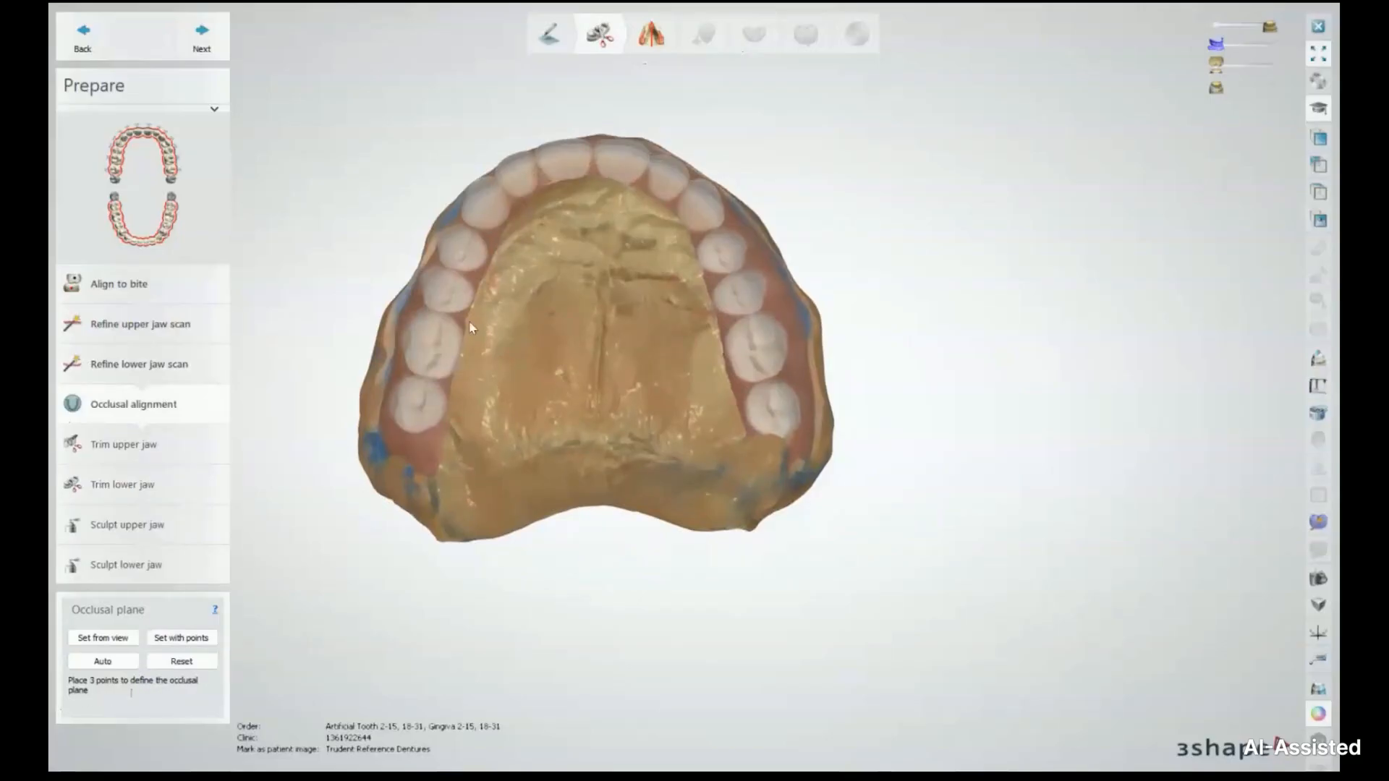
click(423, 330)
click(593, 154)
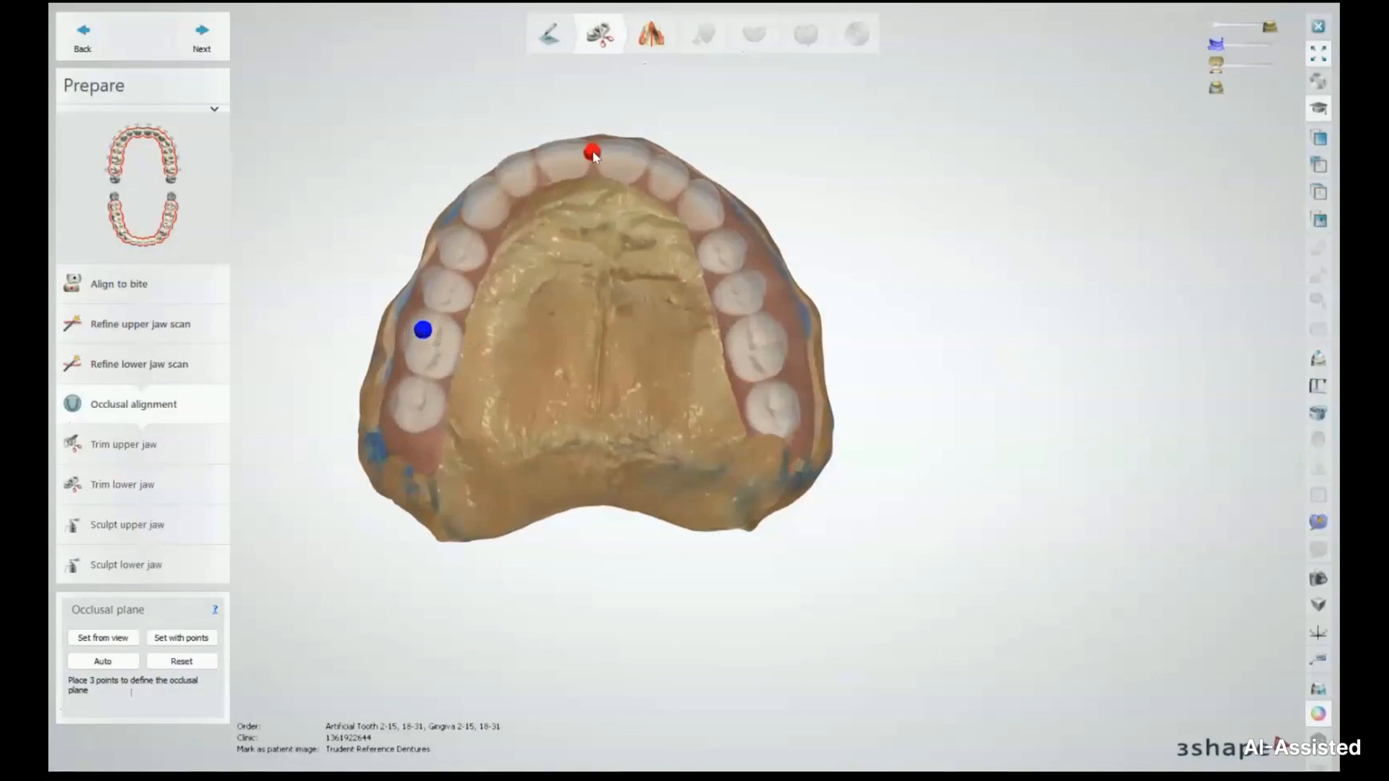
click(767, 335)
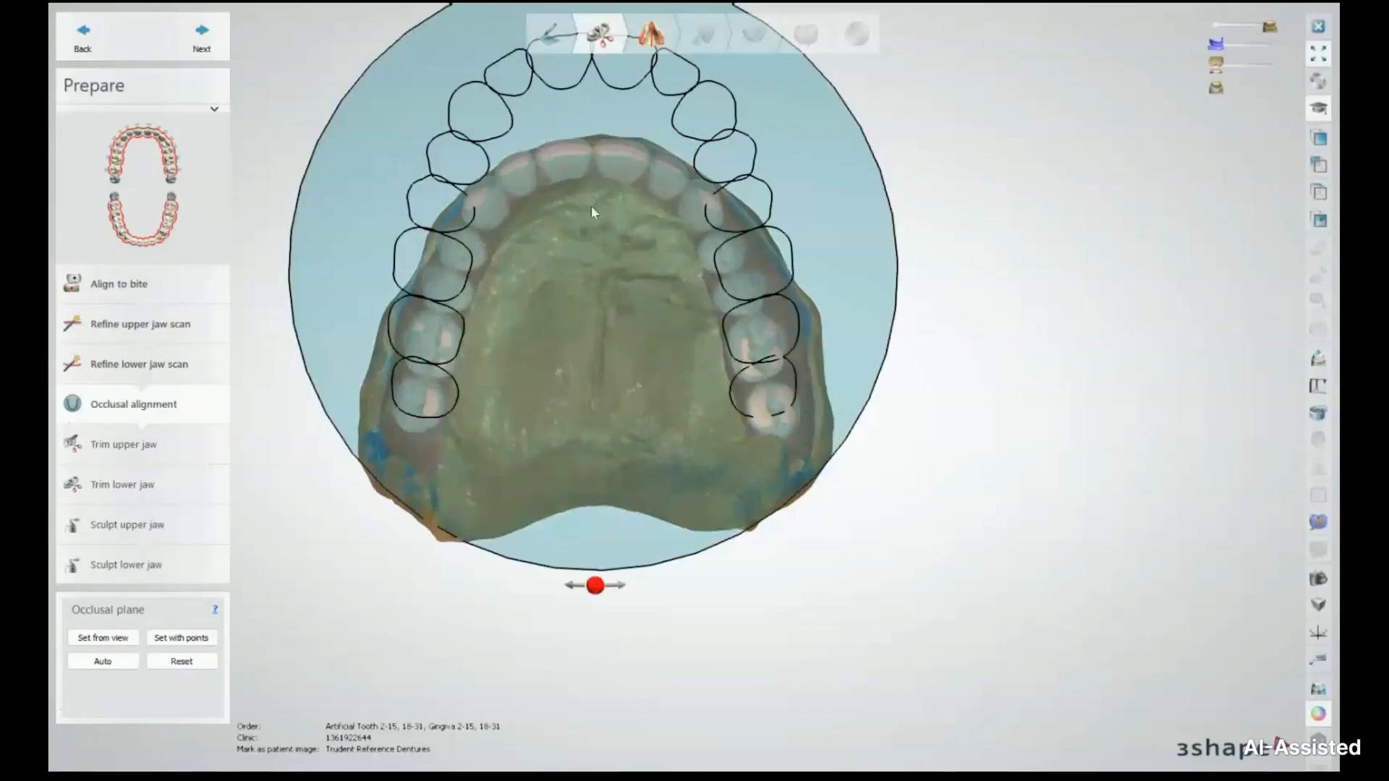
Step: Shift the occlusal plane's tooth outlines onto the upper arch, check the plane against both jaws and accept the alignment
drag(592, 247, 591, 347)
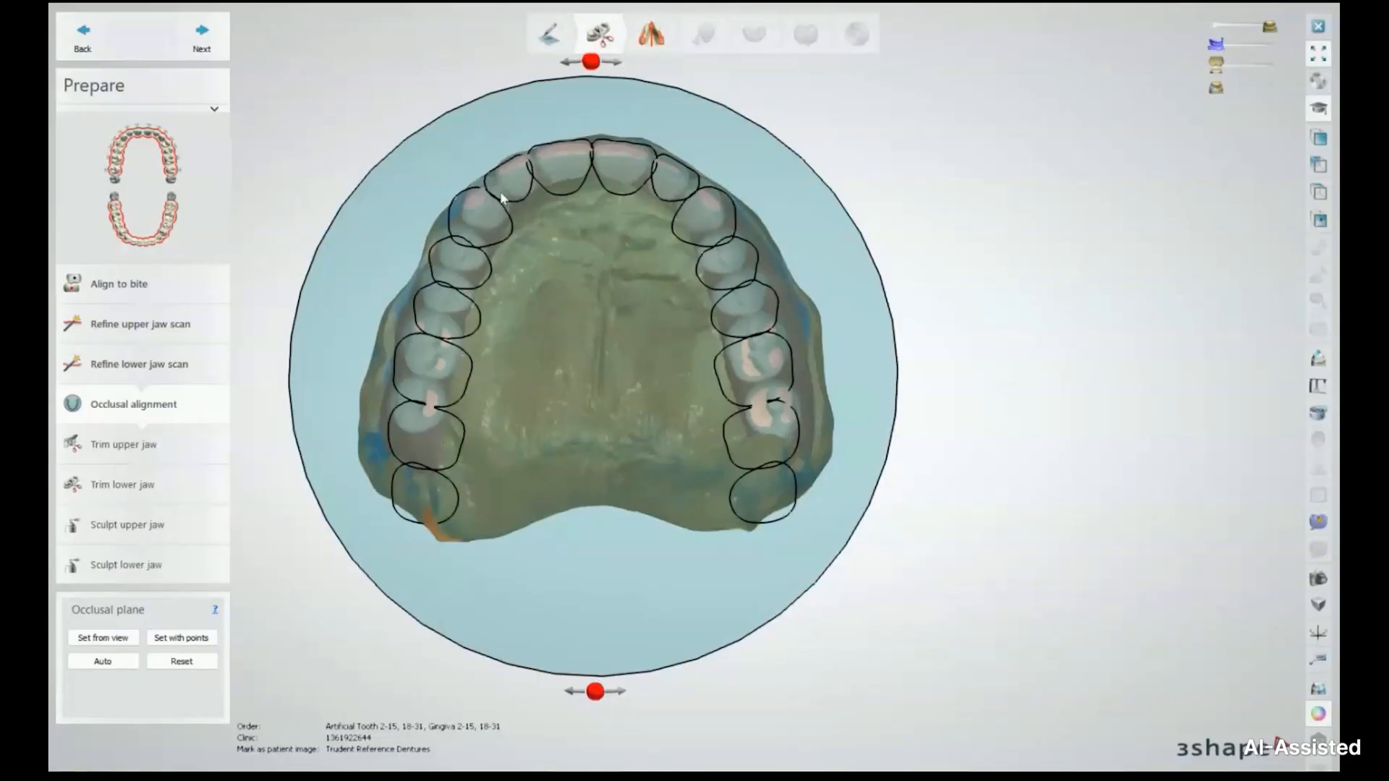
right_drag(472, 177, 586, 285)
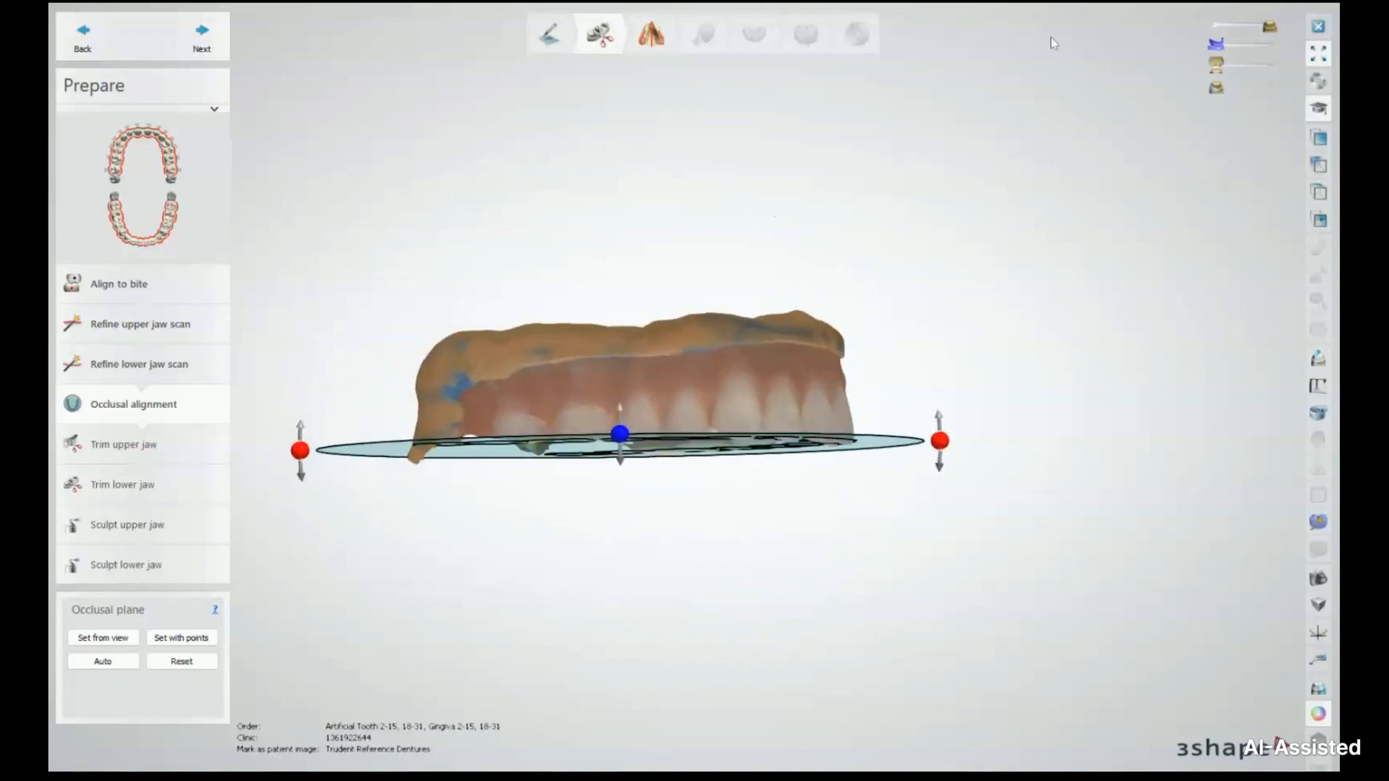
click(1273, 65)
right_drag(677, 335, 696, 342)
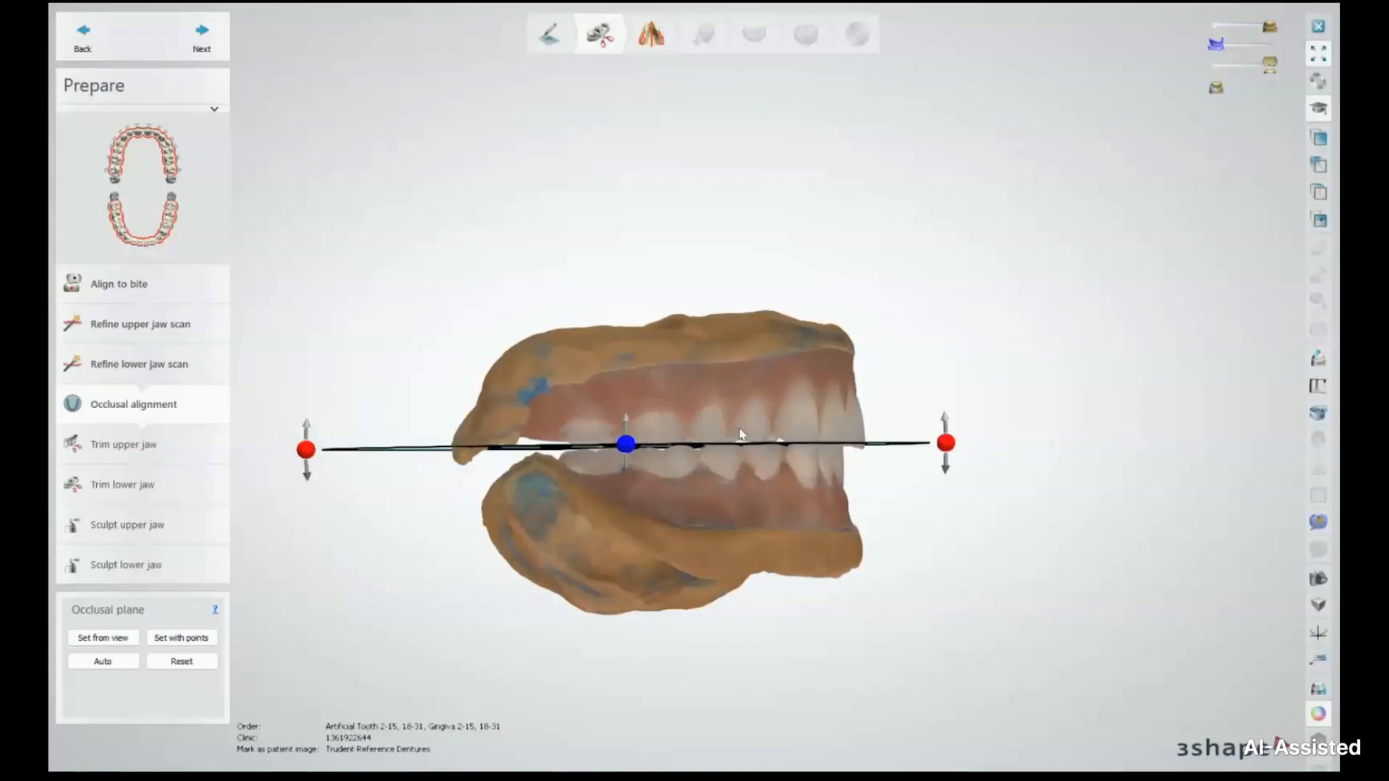
right_drag(628, 259, 611, 226)
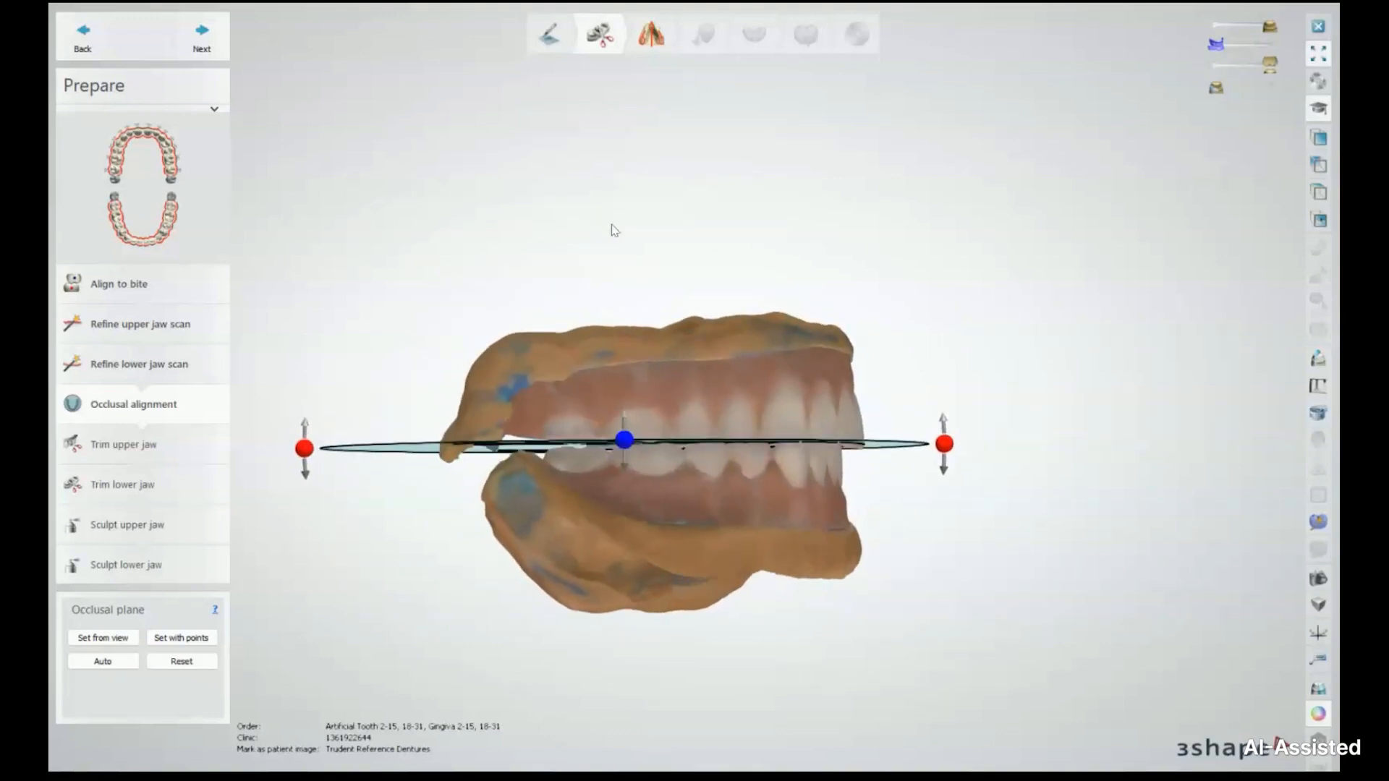
right_drag(769, 382, 654, 306)
click(199, 38)
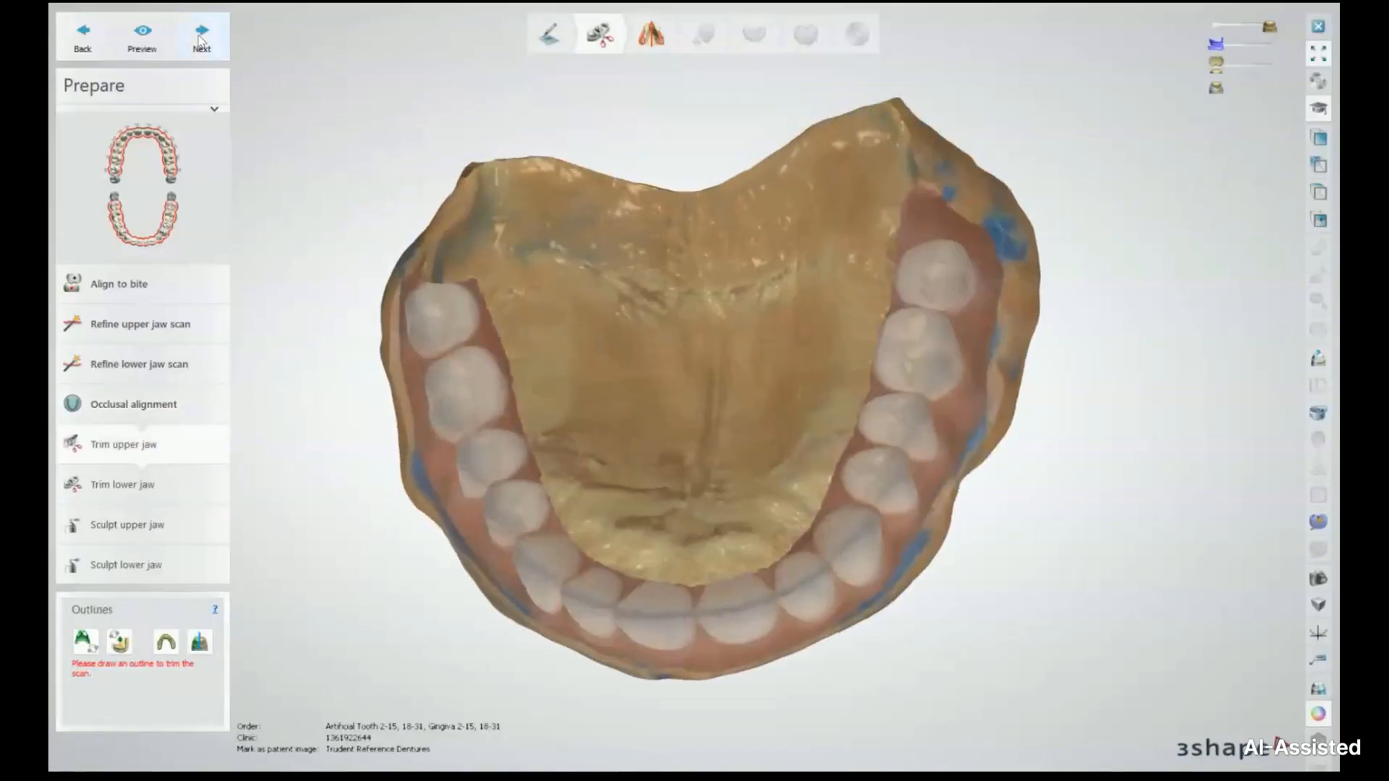
Step: Turn off the scan texture colours and examine the upper jaw's posterior and buccal borders for trimming
right_drag(525, 366, 717, 262)
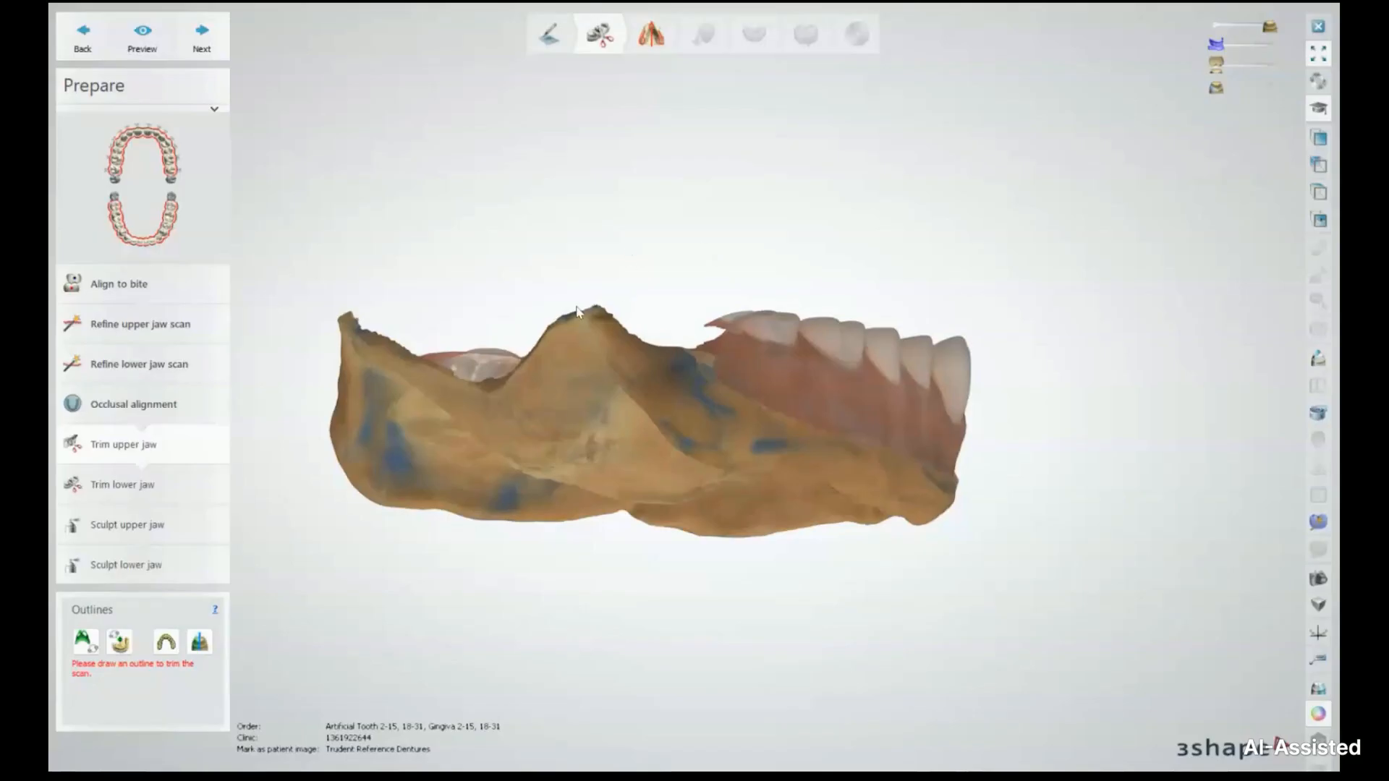
right_drag(577, 311, 588, 342)
right_drag(782, 520, 814, 501)
right_drag(488, 499, 568, 467)
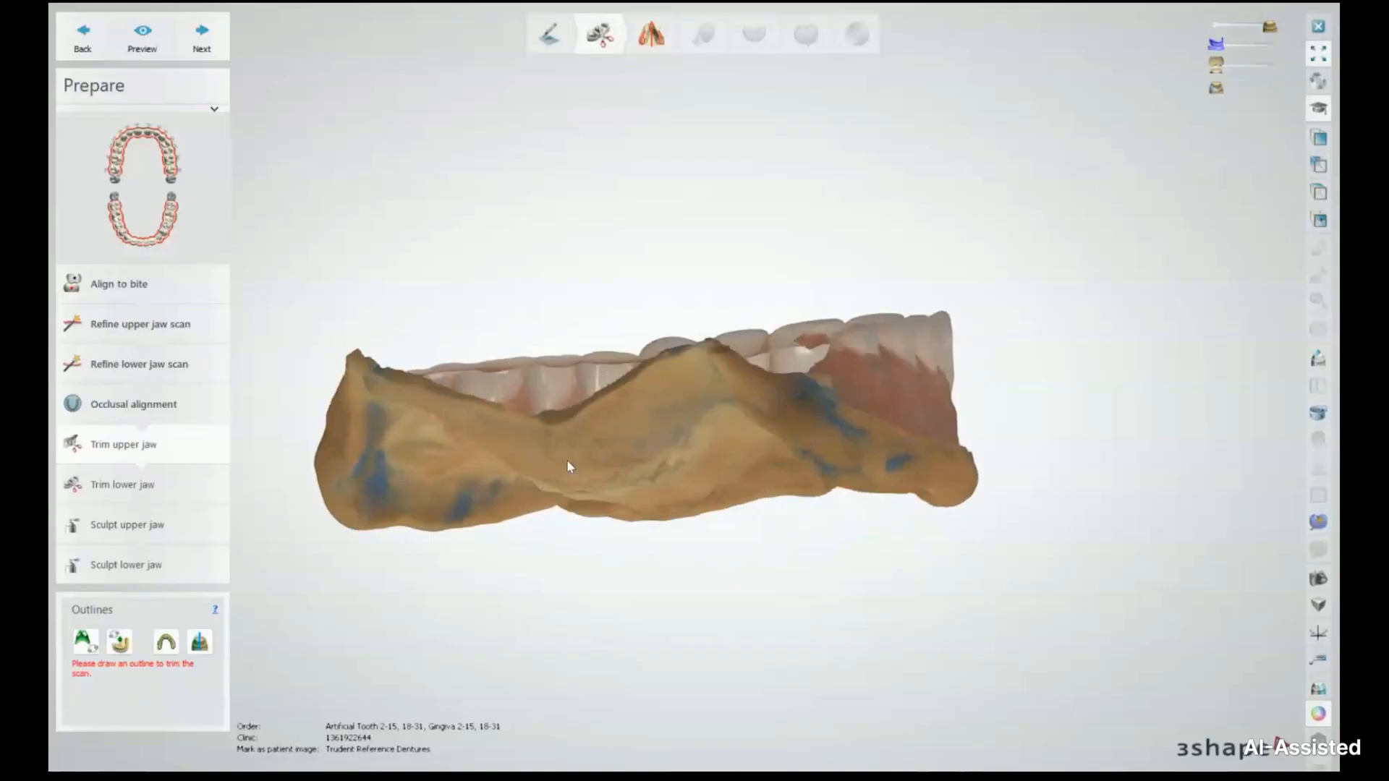
right_drag(613, 440, 585, 417)
right_drag(414, 458, 488, 441)
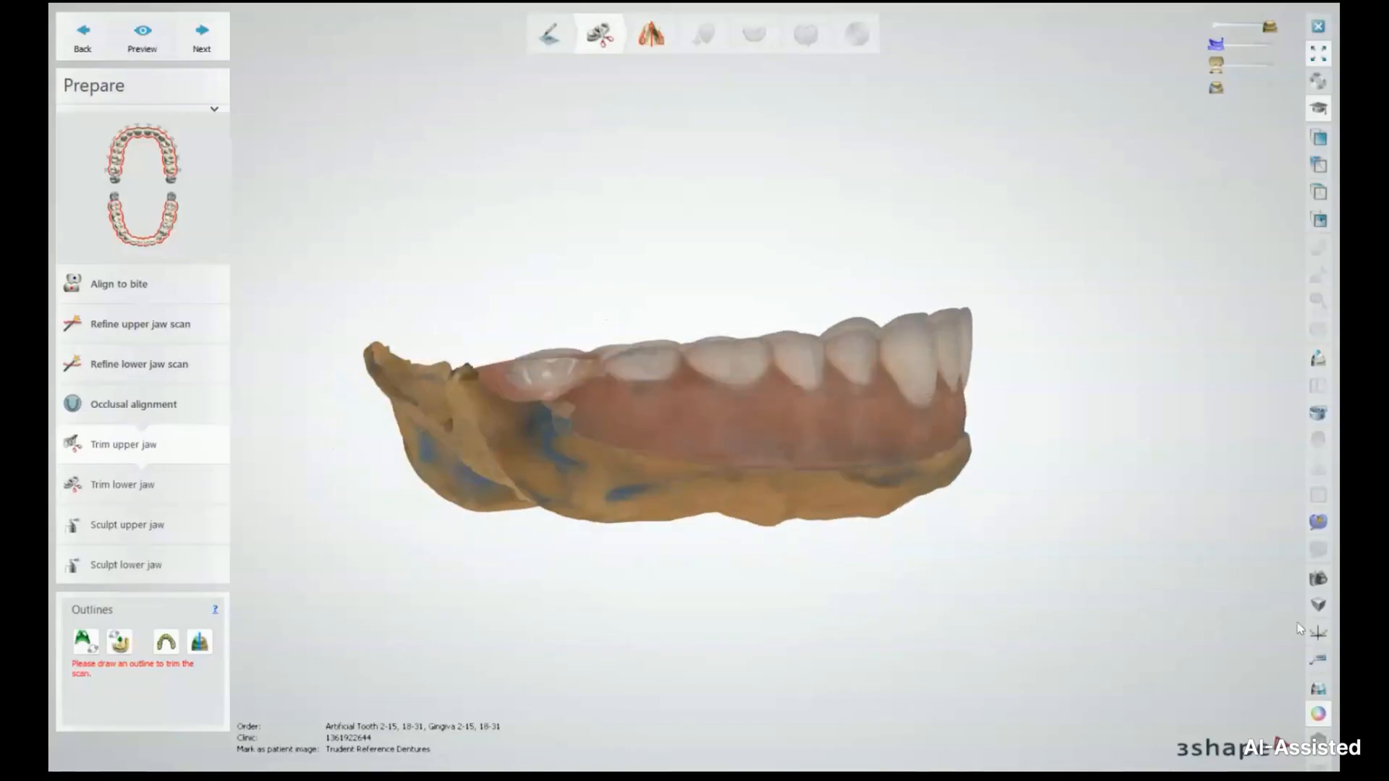
click(1318, 715)
right_drag(648, 437, 268, 491)
scroll(657, 535, up, 5)
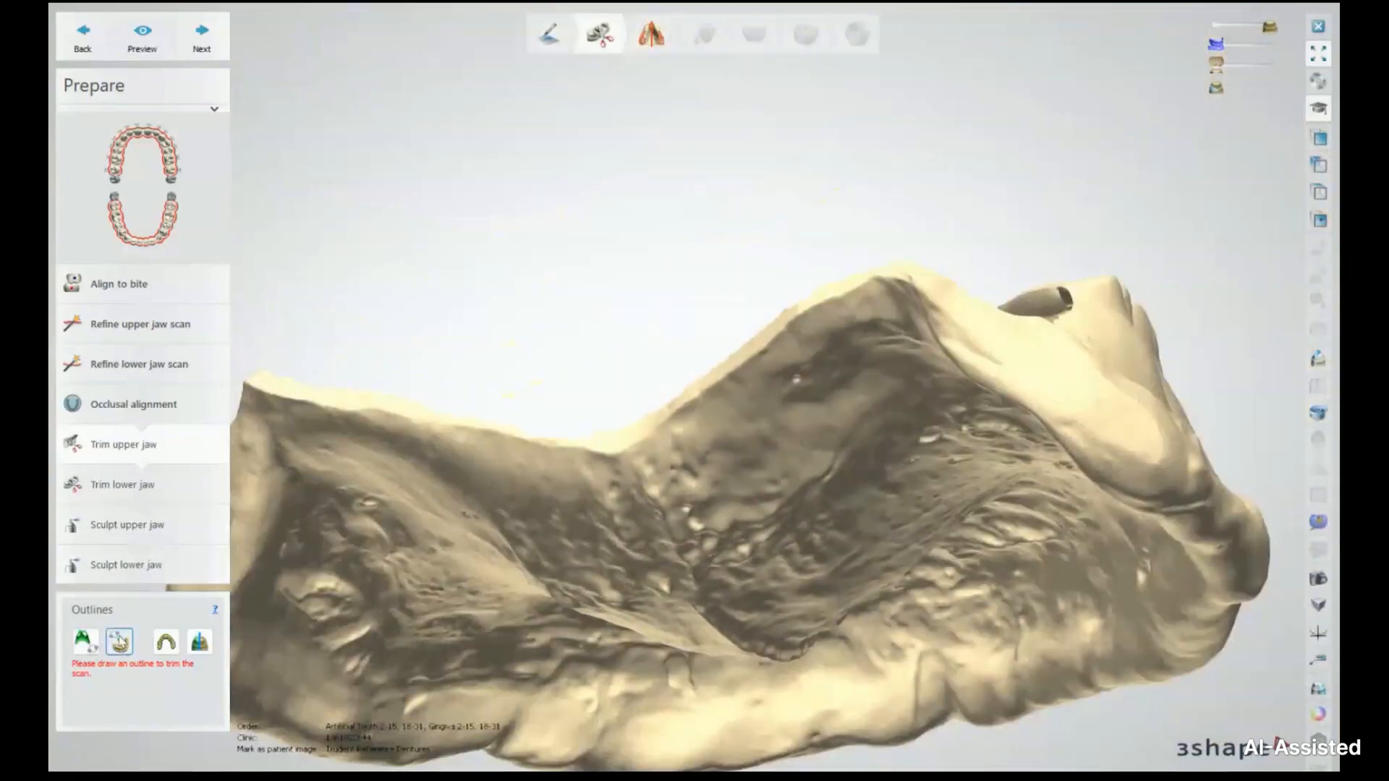
Step: Start a spline trim outline on the upper jaw, placing points along the posterior palatal edge from the midline to one tuberosity
click(85, 644)
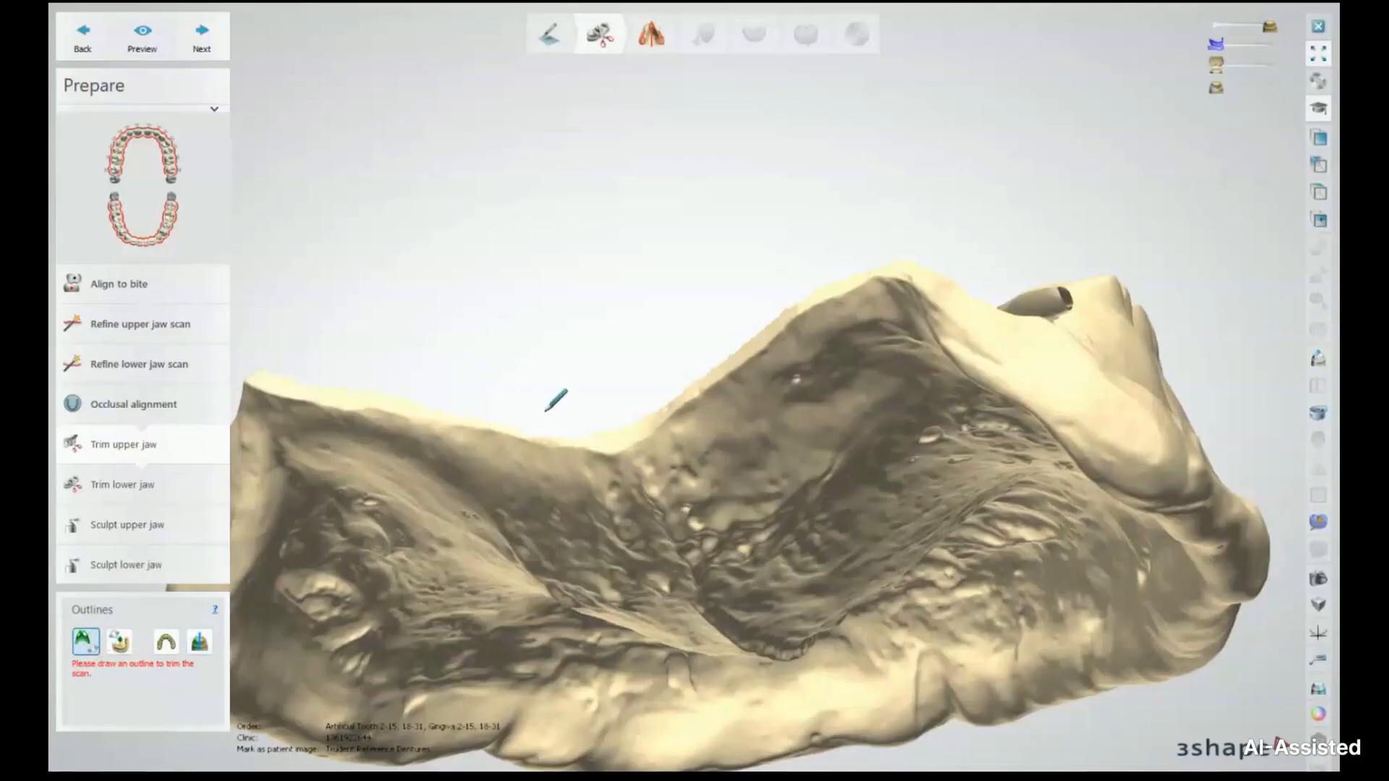
scroll(644, 430, up, 3)
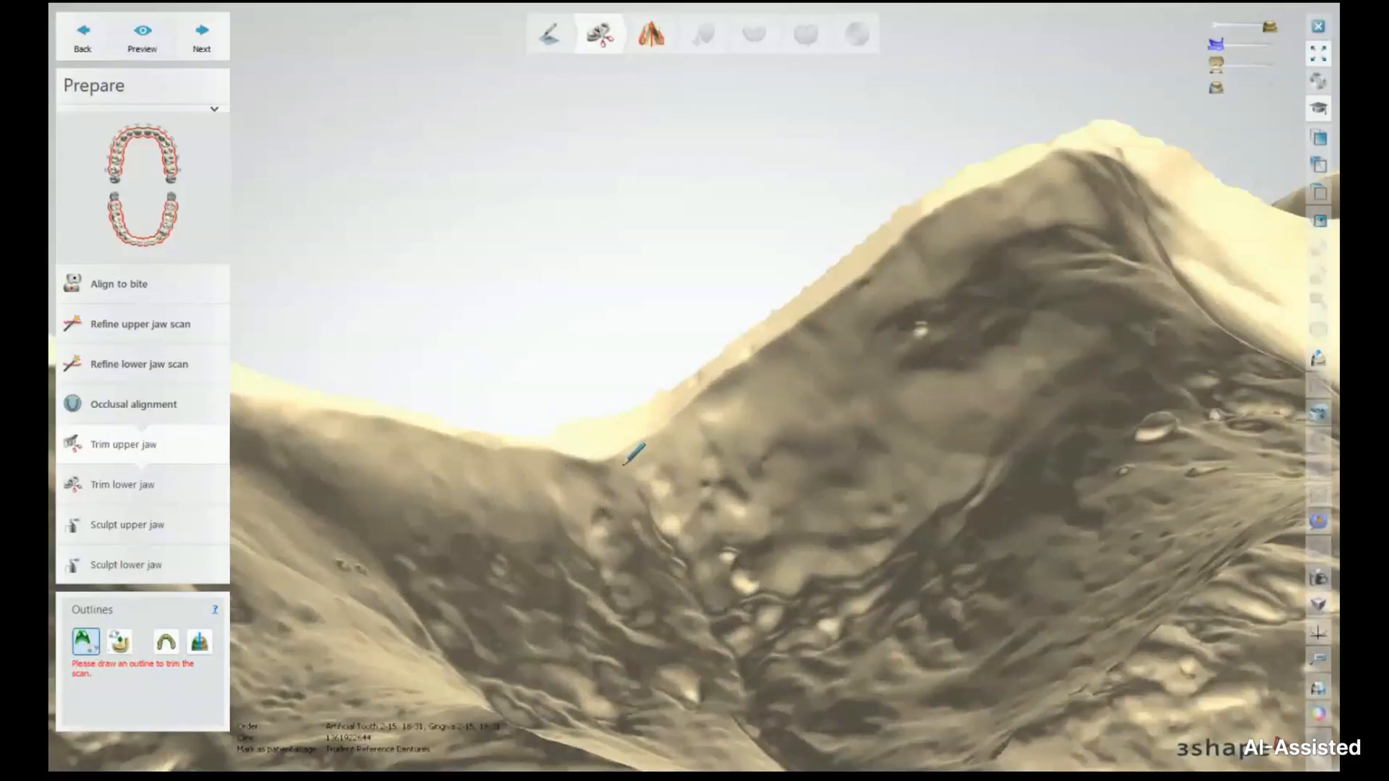
middle_drag(651, 443, 543, 461)
scroll(544, 463, down, 5)
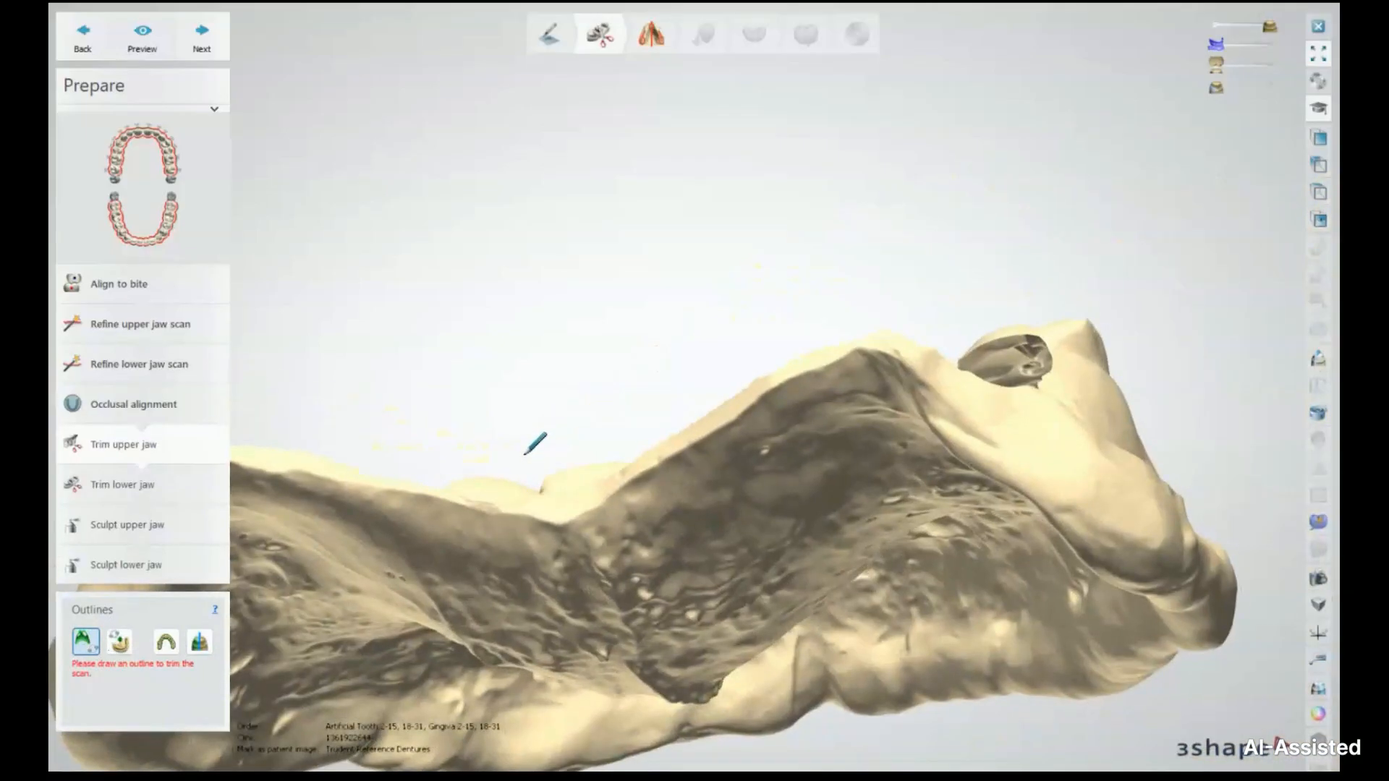
click(563, 520)
click(628, 480)
click(701, 436)
click(774, 383)
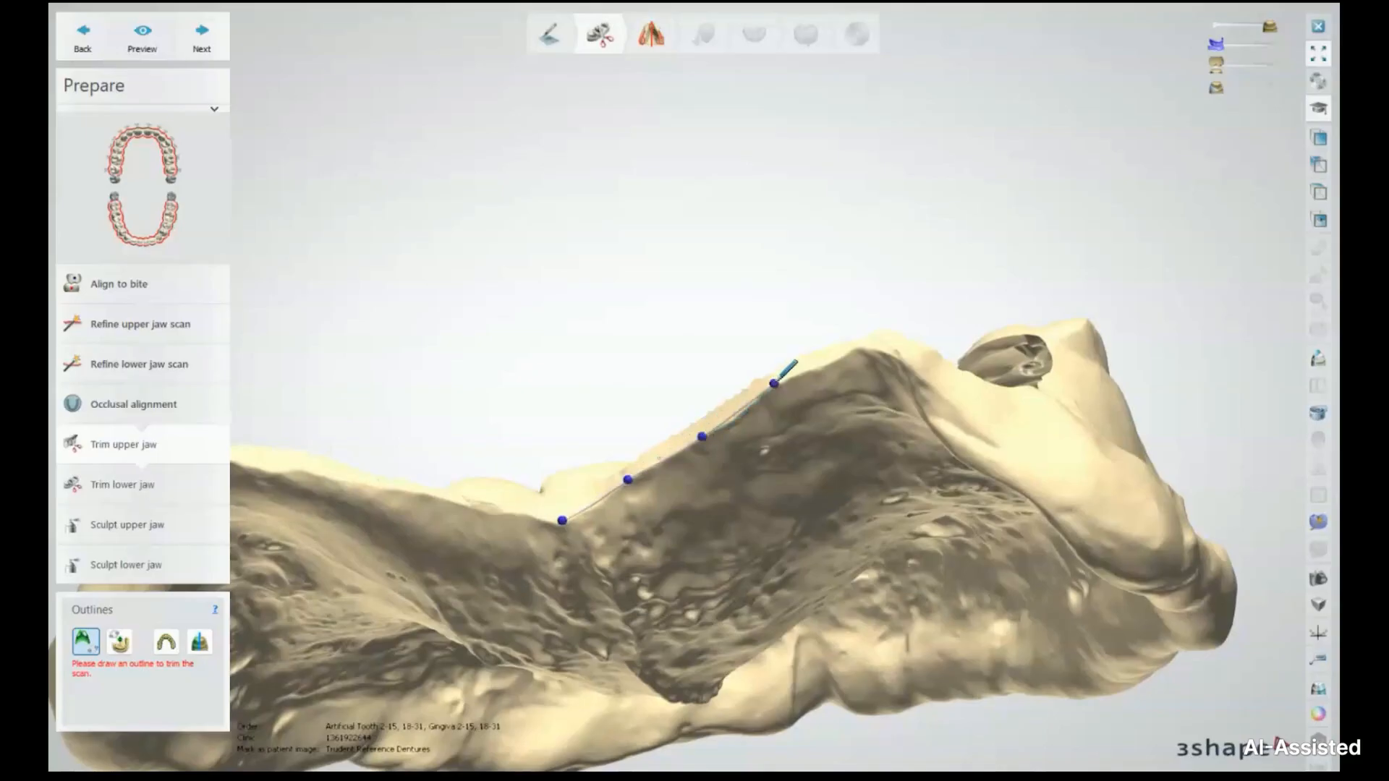
click(855, 349)
click(910, 358)
Step: Continue the trim outline from the tuberosity peak down onto the posterior buccal border of the impression
right_drag(993, 427, 745, 408)
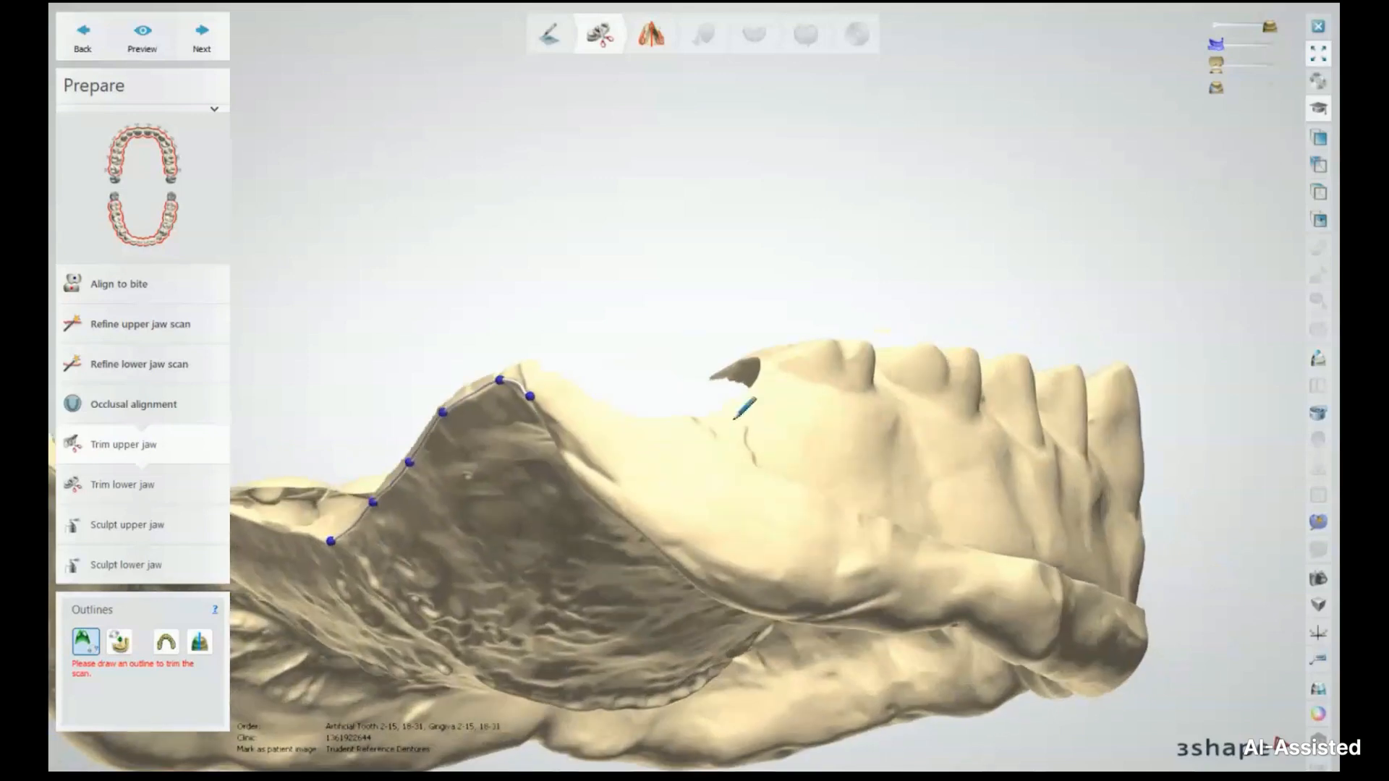
click(593, 446)
click(656, 503)
click(720, 549)
click(776, 563)
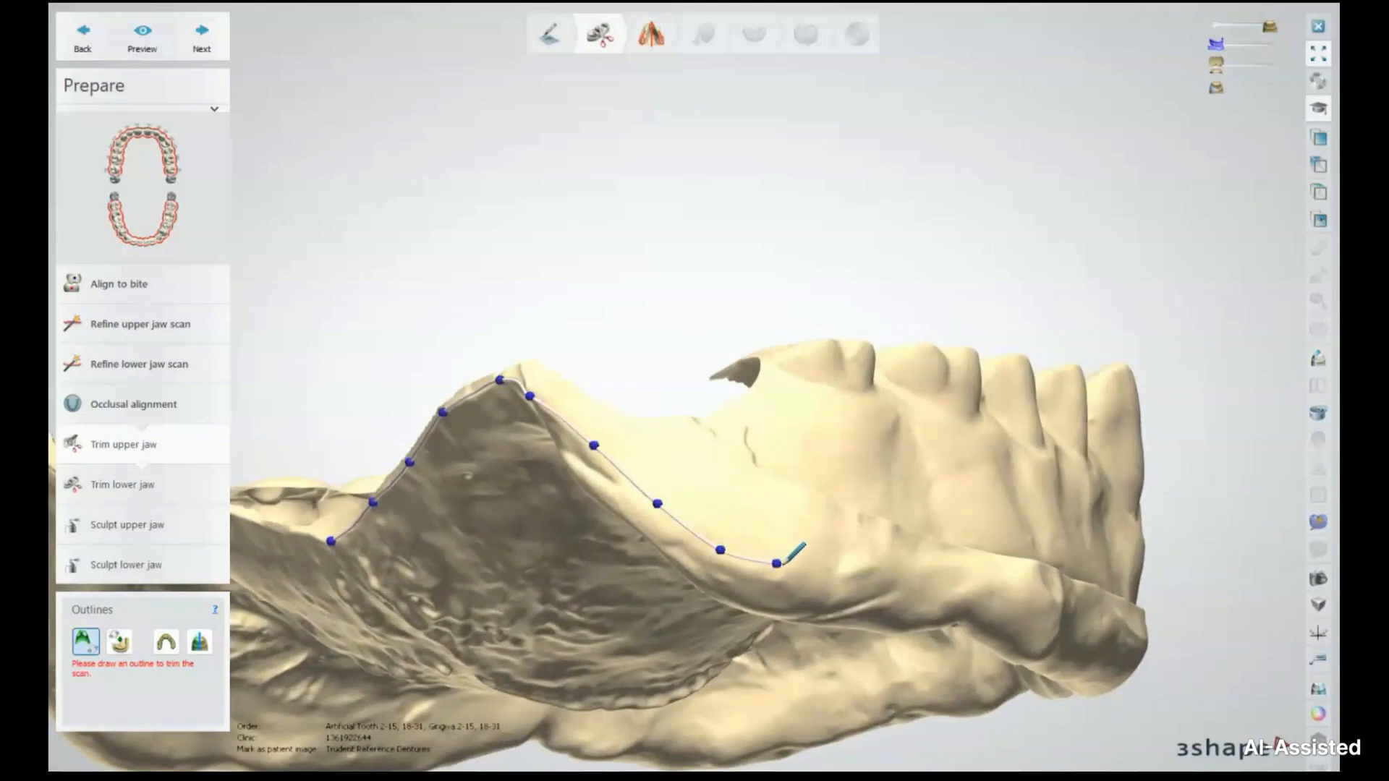
click(843, 576)
Step: Extend the trim outline forward along the buccal border roll below the molars and premolars
right_drag(859, 576, 557, 559)
click(608, 579)
click(703, 582)
click(794, 611)
click(849, 611)
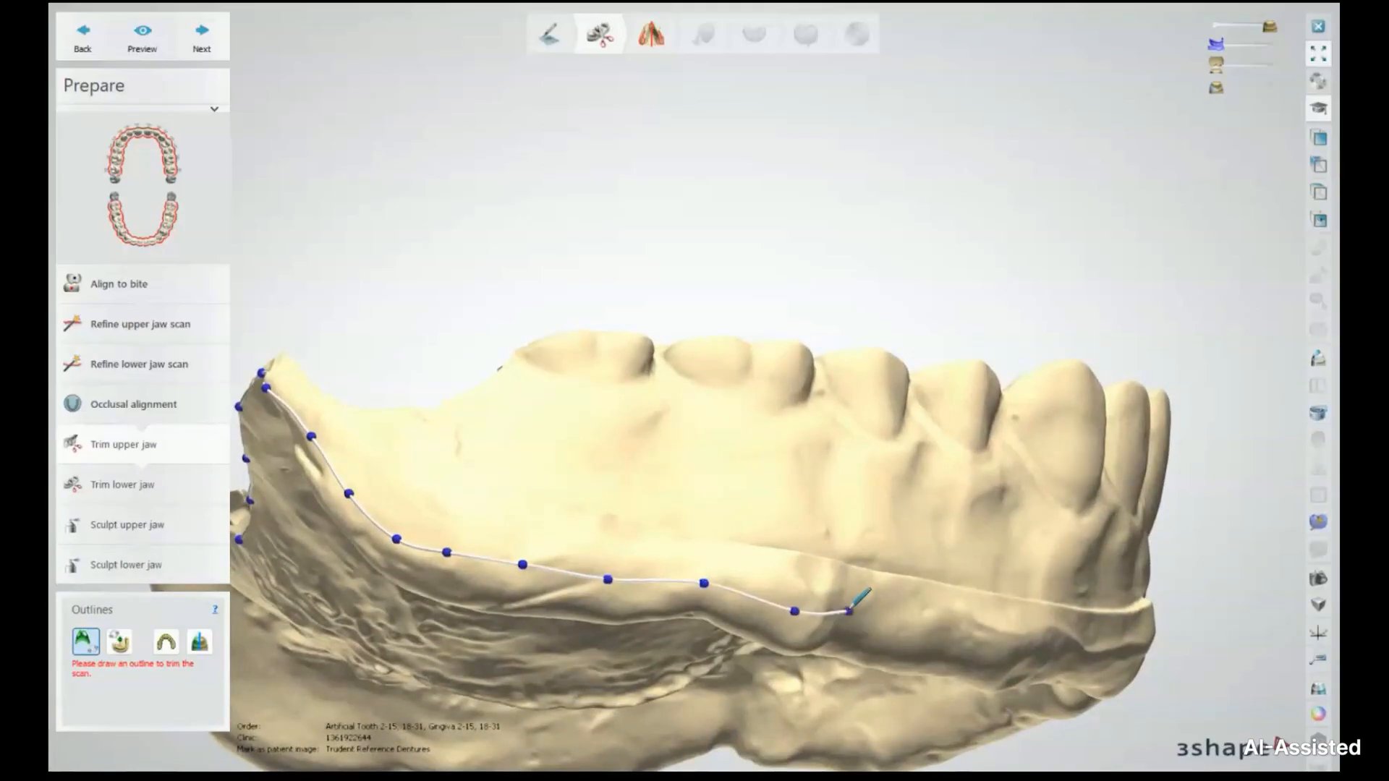
click(933, 625)
Step: Carry the trim outline from the premolar region along the labial border to the front of the arch
right_drag(969, 646, 899, 625)
middle_drag(571, 566, 655, 477)
scroll(655, 477, down, 2)
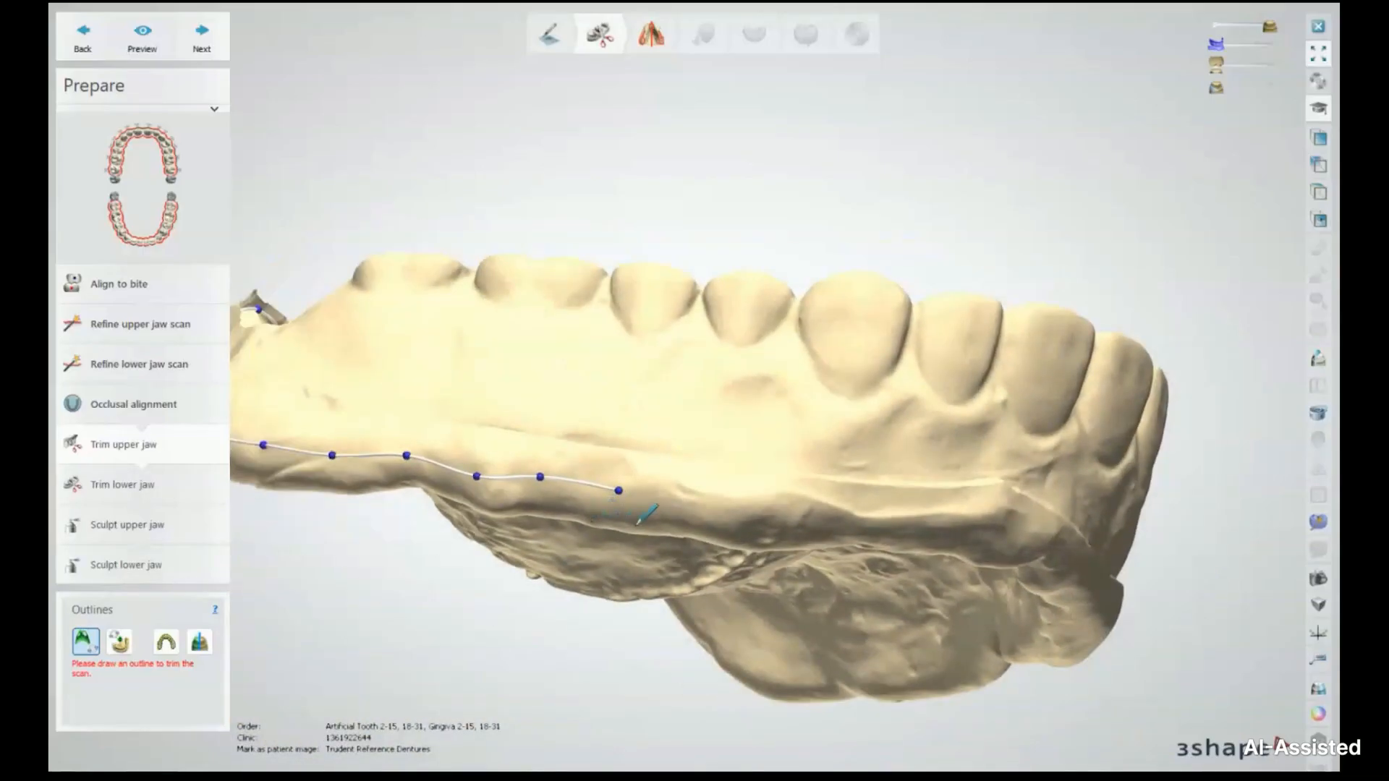
click(675, 495)
click(748, 505)
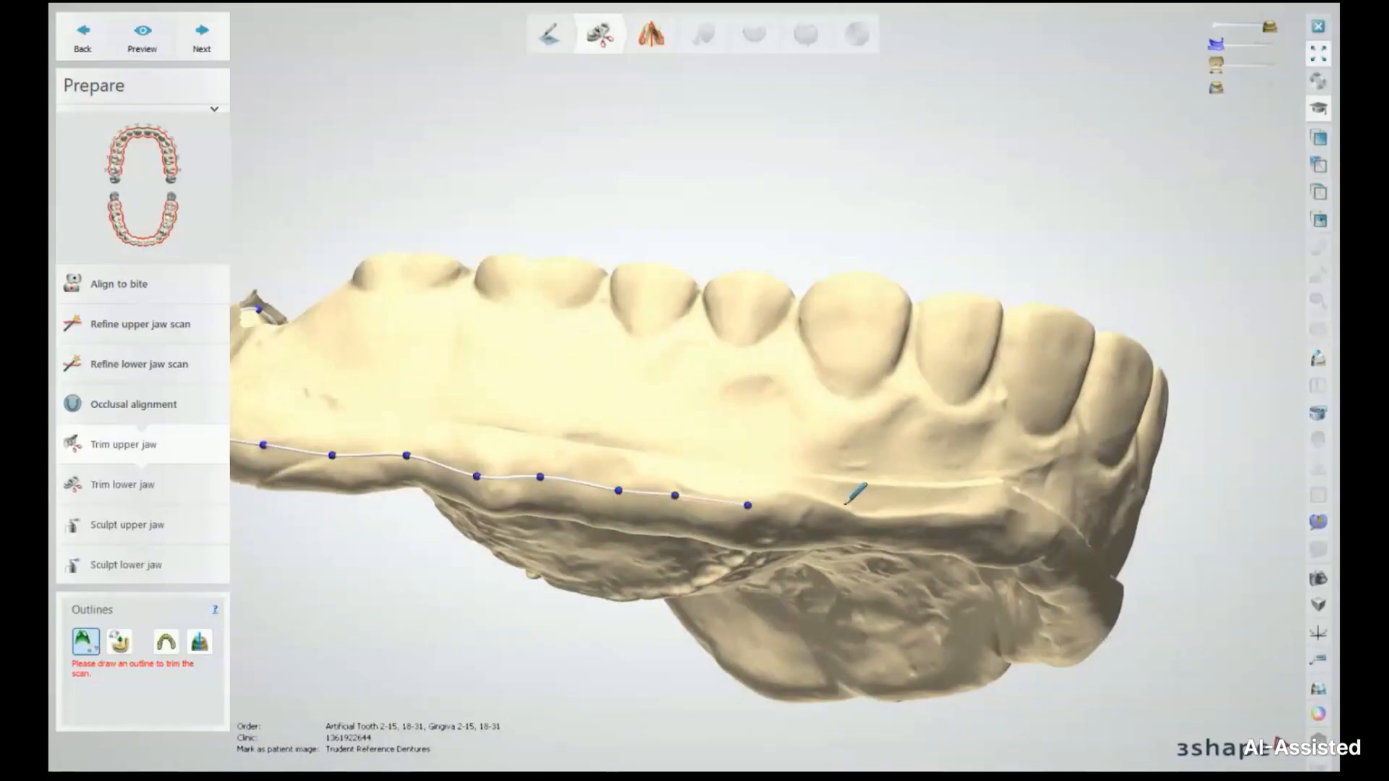
click(833, 513)
click(917, 516)
click(991, 515)
Step: Carry the upper trim outline across the front midline and along the opposite labial border to the premolars
right_drag(1004, 504, 666, 498)
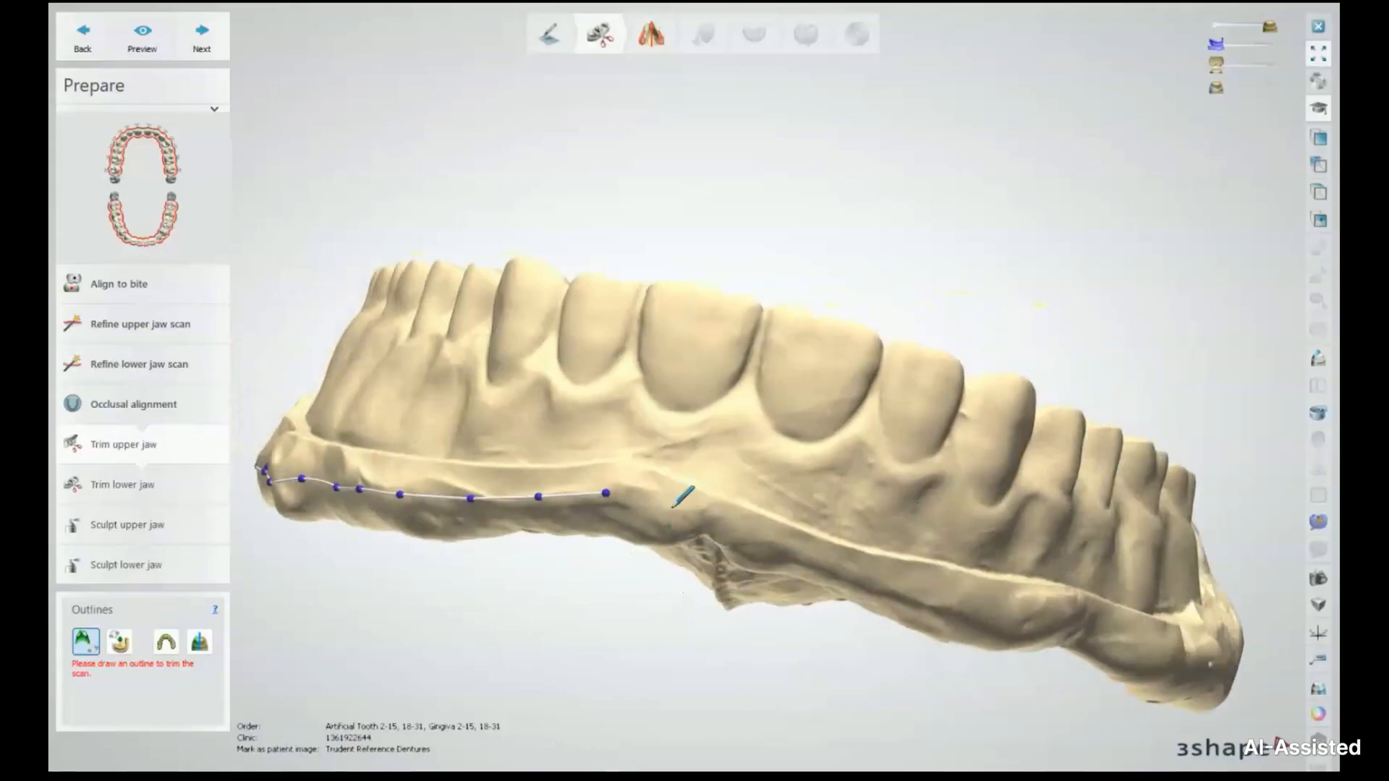
click(669, 499)
click(752, 534)
click(848, 573)
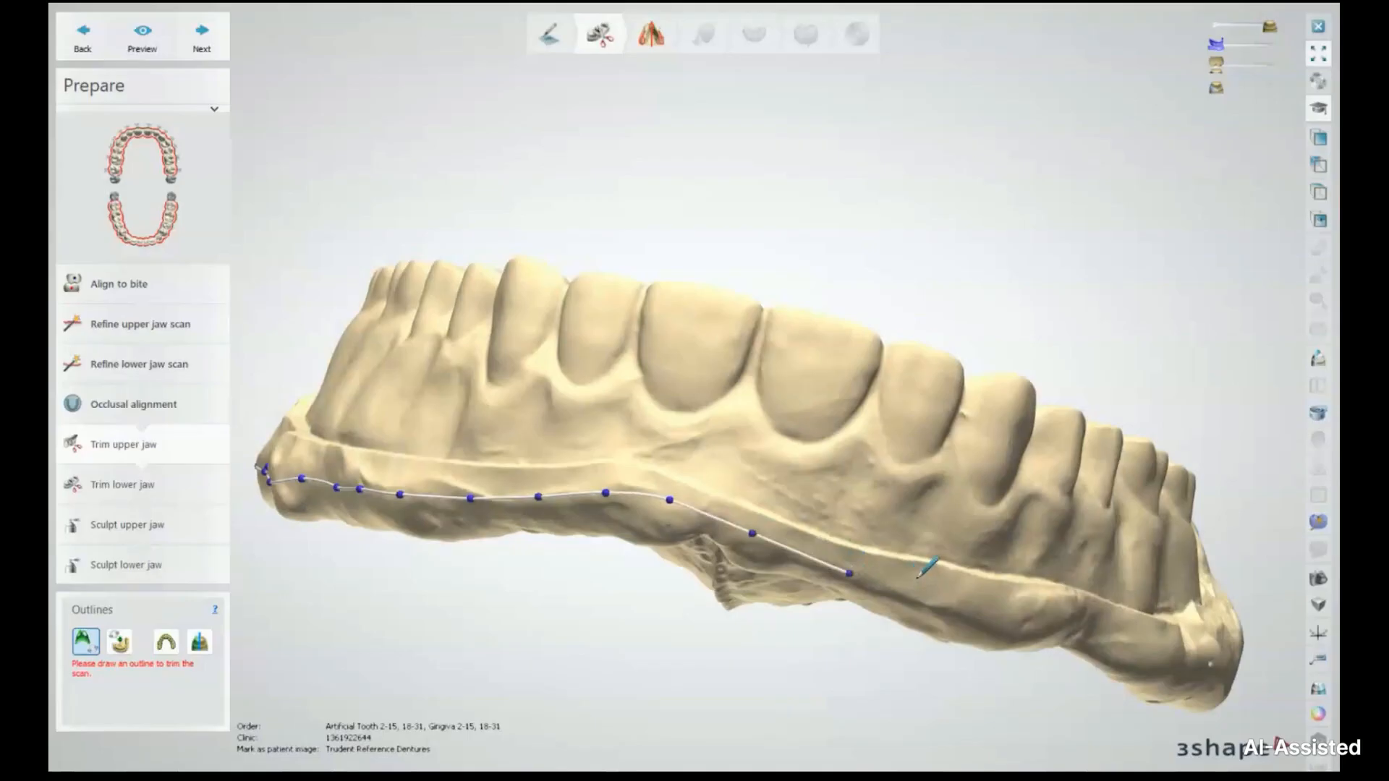
click(944, 594)
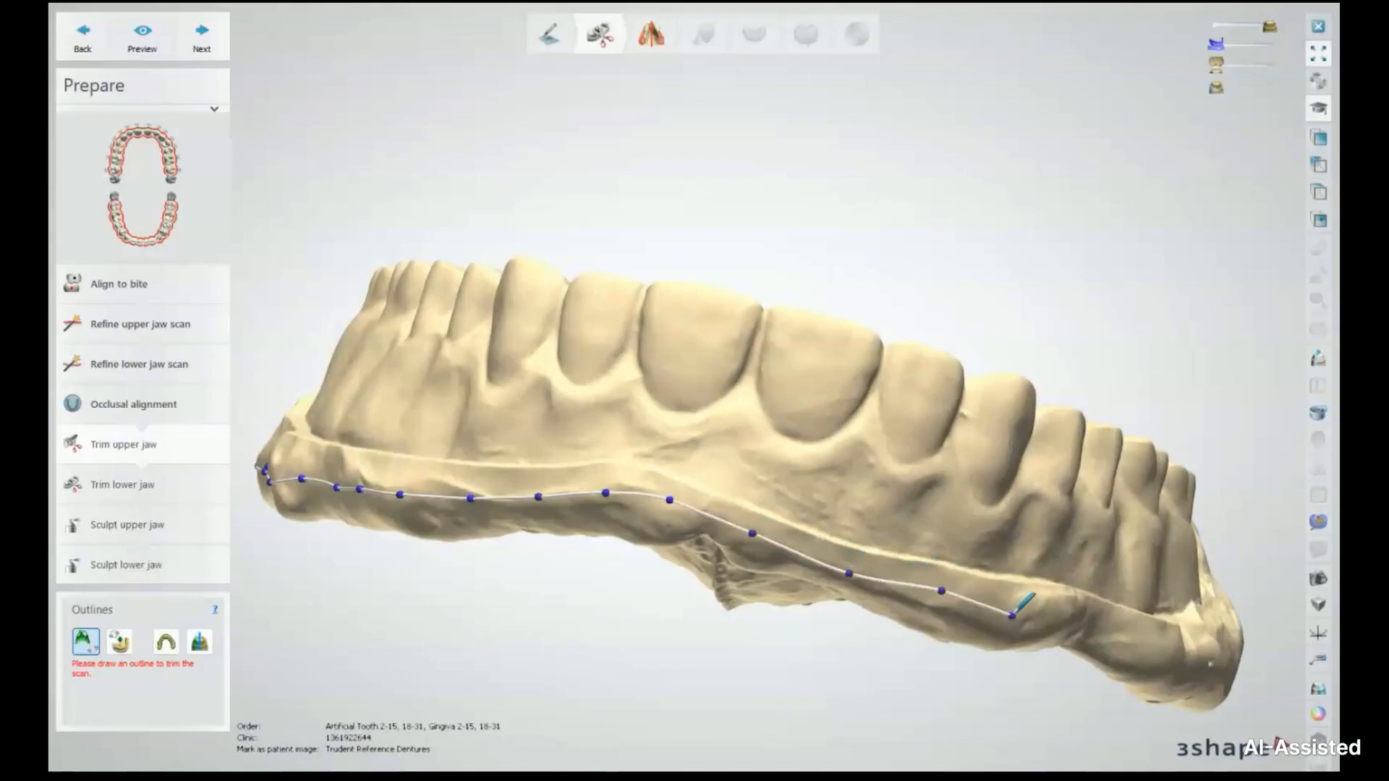
click(1016, 613)
right_drag(1036, 613, 913, 591)
click(917, 572)
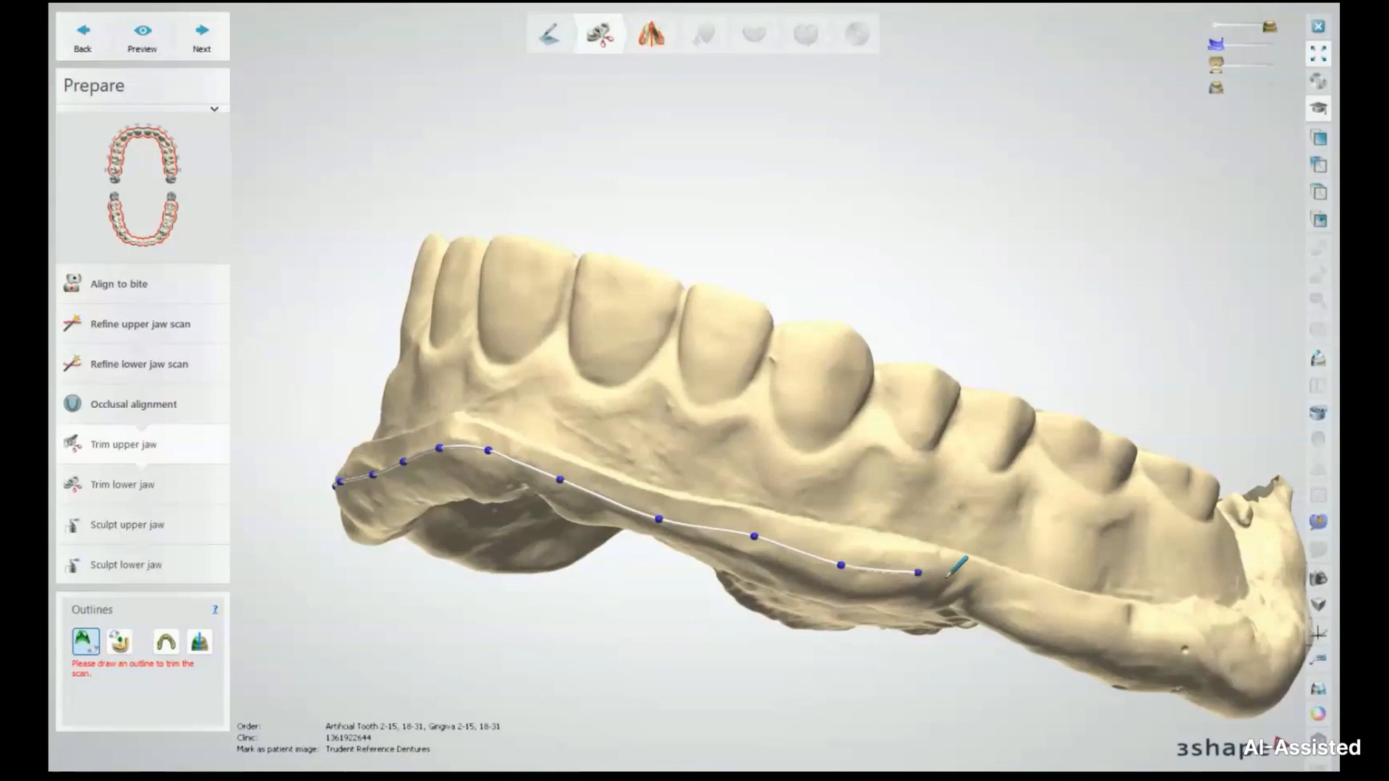
Step: Extend the upper trim outline along the posterior buccal border and up toward the second tuberosity
mouse_move(1181, 634)
right_down()
mouse_move(1125, 633)
mouse_move(921, 546)
right_up()
click(982, 575)
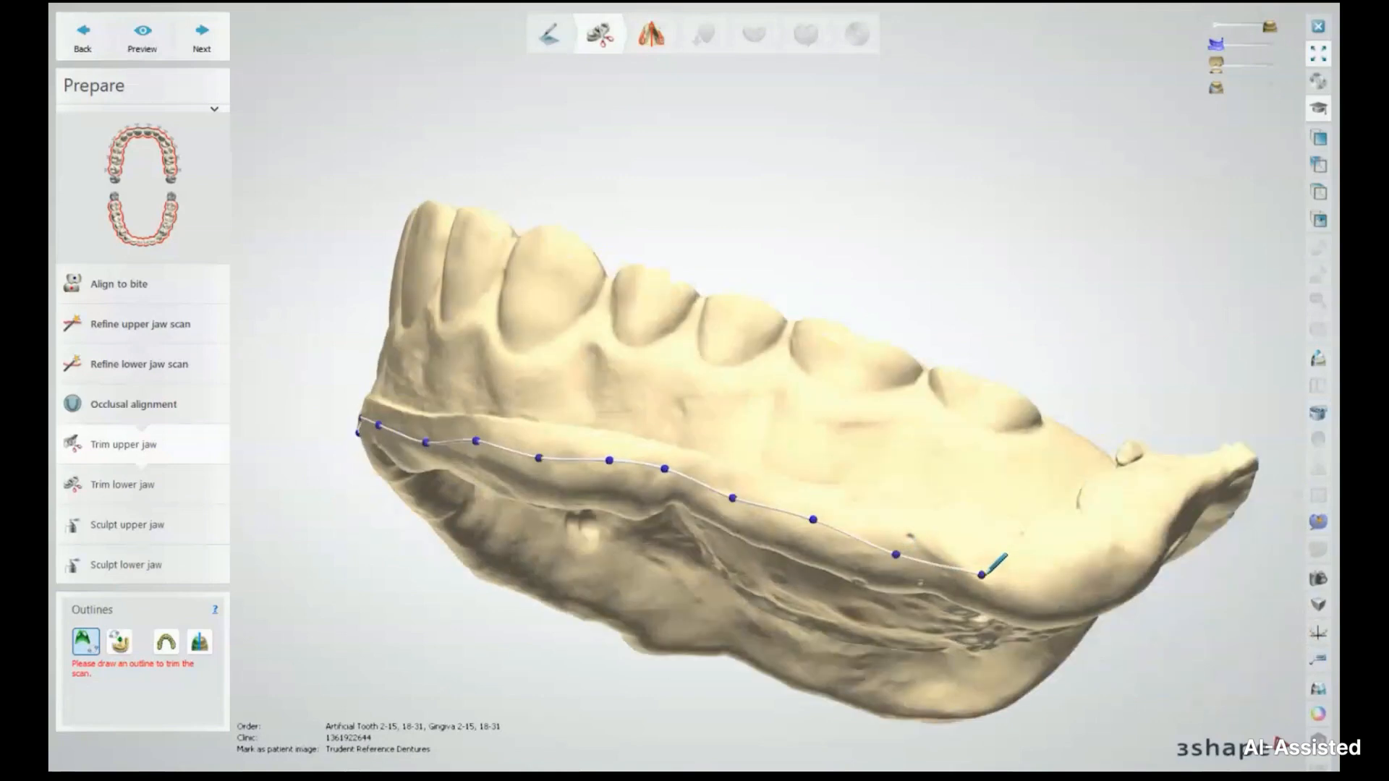
click(1065, 585)
click(1115, 570)
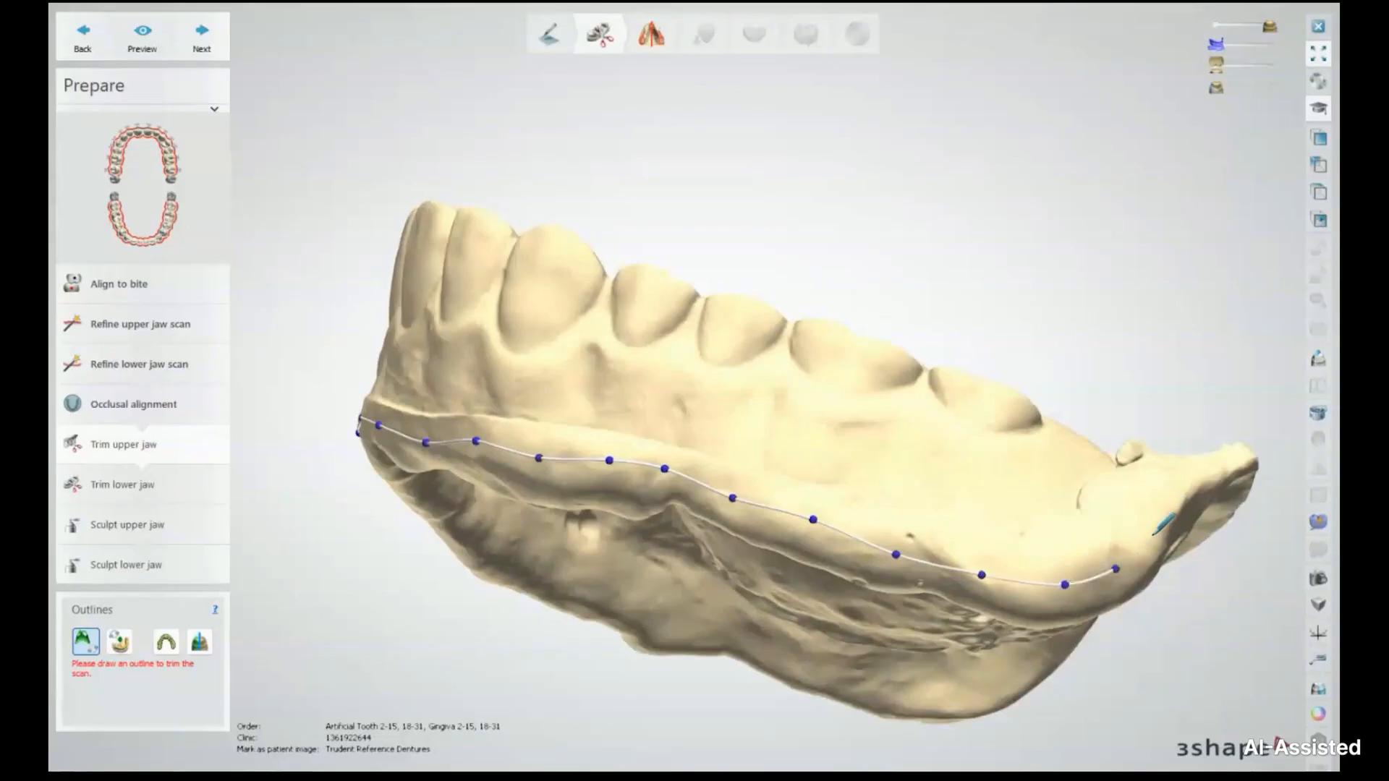
right_drag(1177, 511, 1156, 503)
click(700, 352)
Step: Close the upper trim outline by placing points along the remaining posterior palatal edge back to the starting point
right_drag(765, 329, 636, 211)
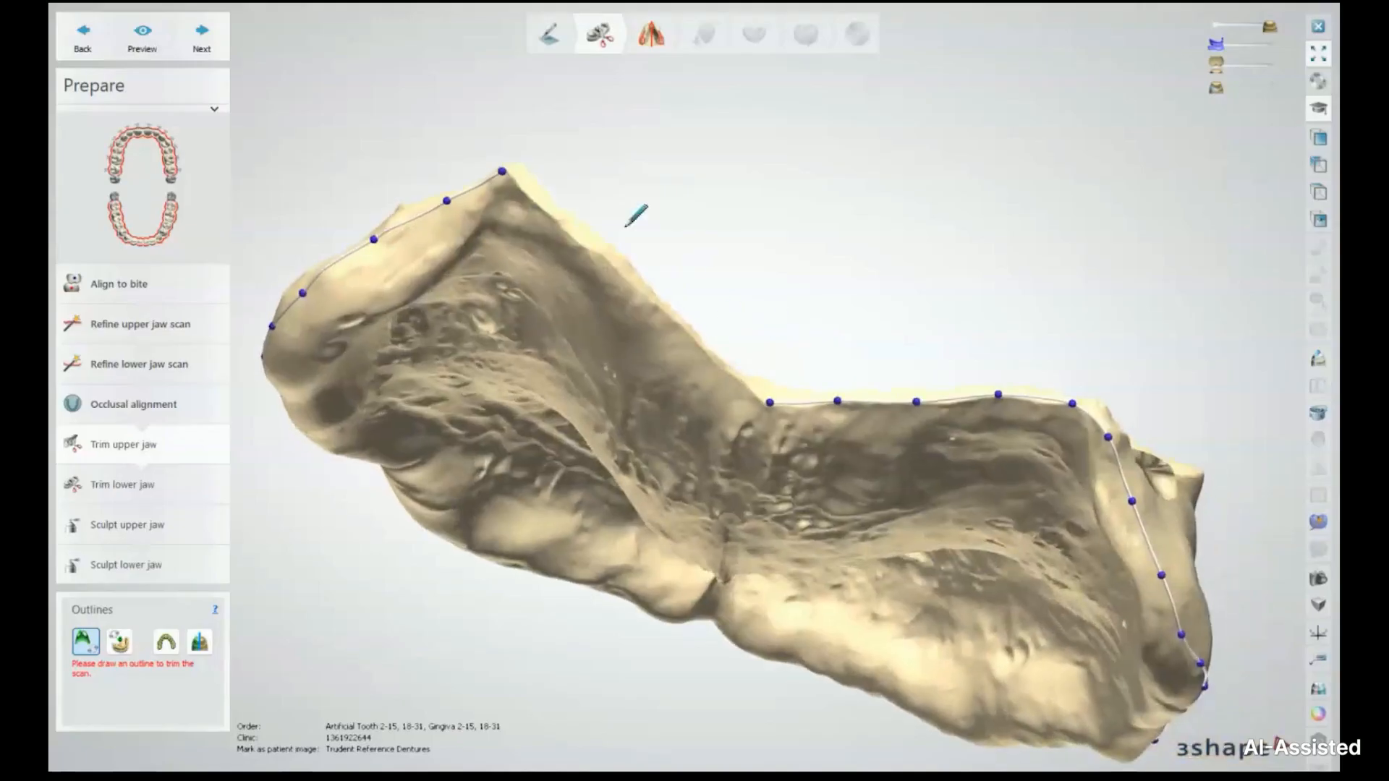
scroll(527, 186, up, 4)
click(557, 238)
click(653, 315)
click(764, 416)
click(853, 500)
click(927, 556)
Step: Check the closed upper jaw outline from the side, occlusal and front, and apply the trim
scroll(797, 355, down, 5)
right_drag(796, 356, 415, 297)
scroll(717, 279, up, 4)
scroll(718, 279, down, 4)
right_drag(648, 424, 881, 431)
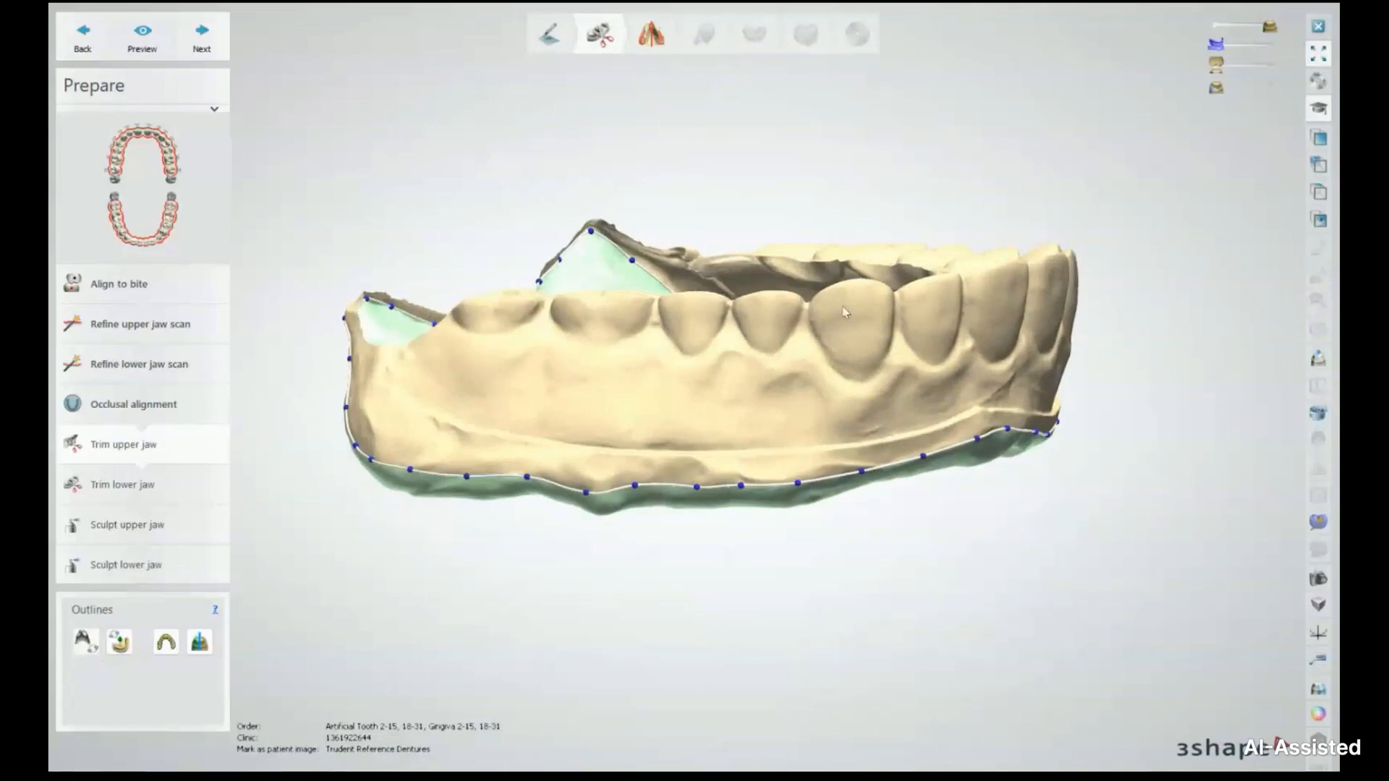
right_drag(827, 208, 962, 304)
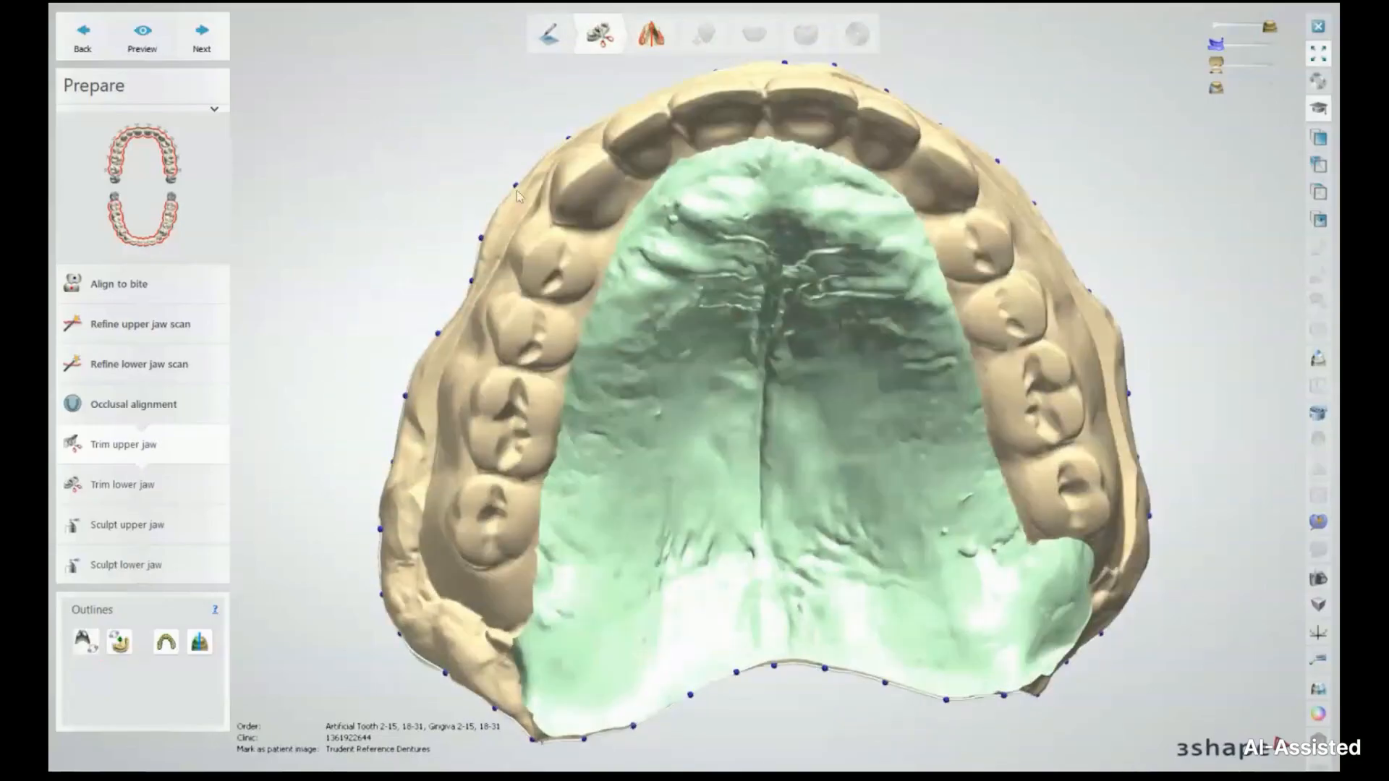
right_drag(557, 221, 651, 354)
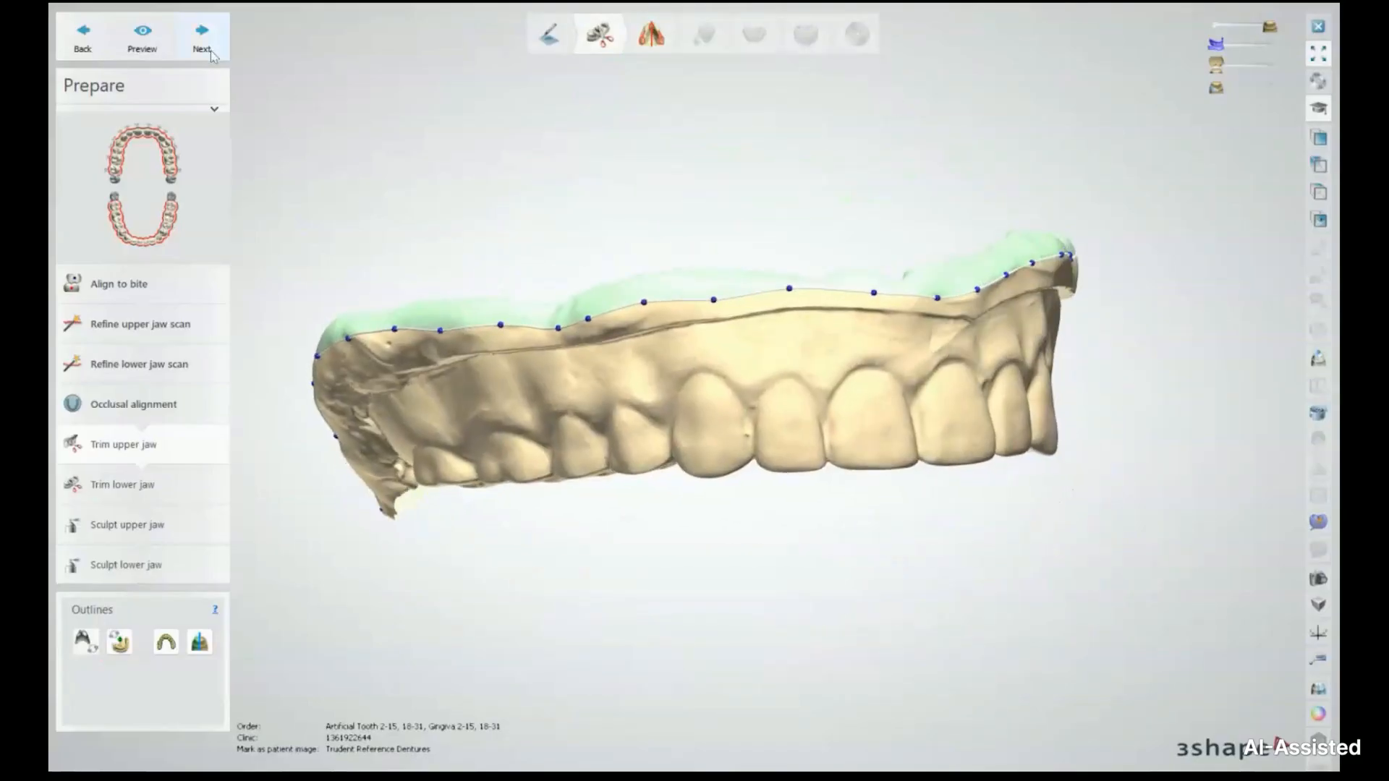
click(202, 46)
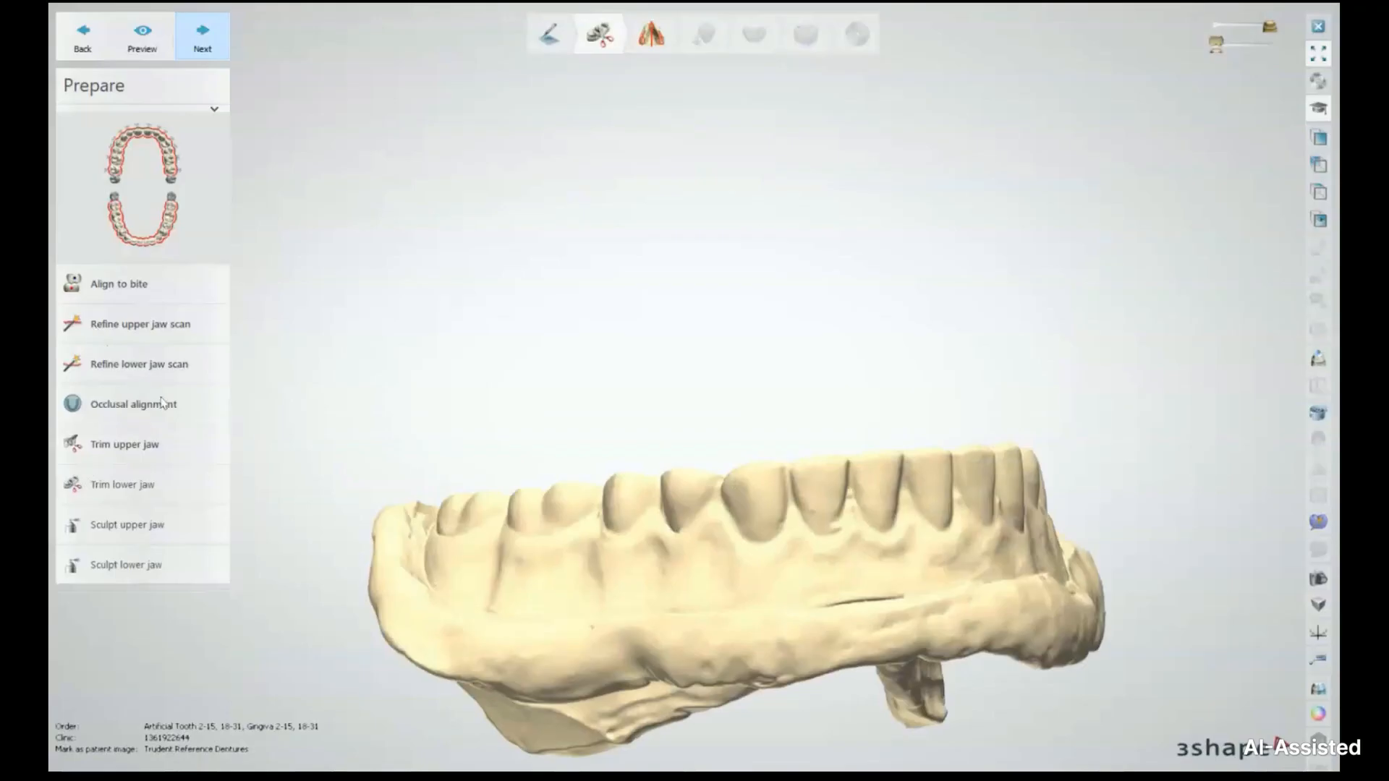
Step: Start a spline trim outline on the lower jaw, placing points along the posterior buccal edge over the first retromolar pad
click(122, 484)
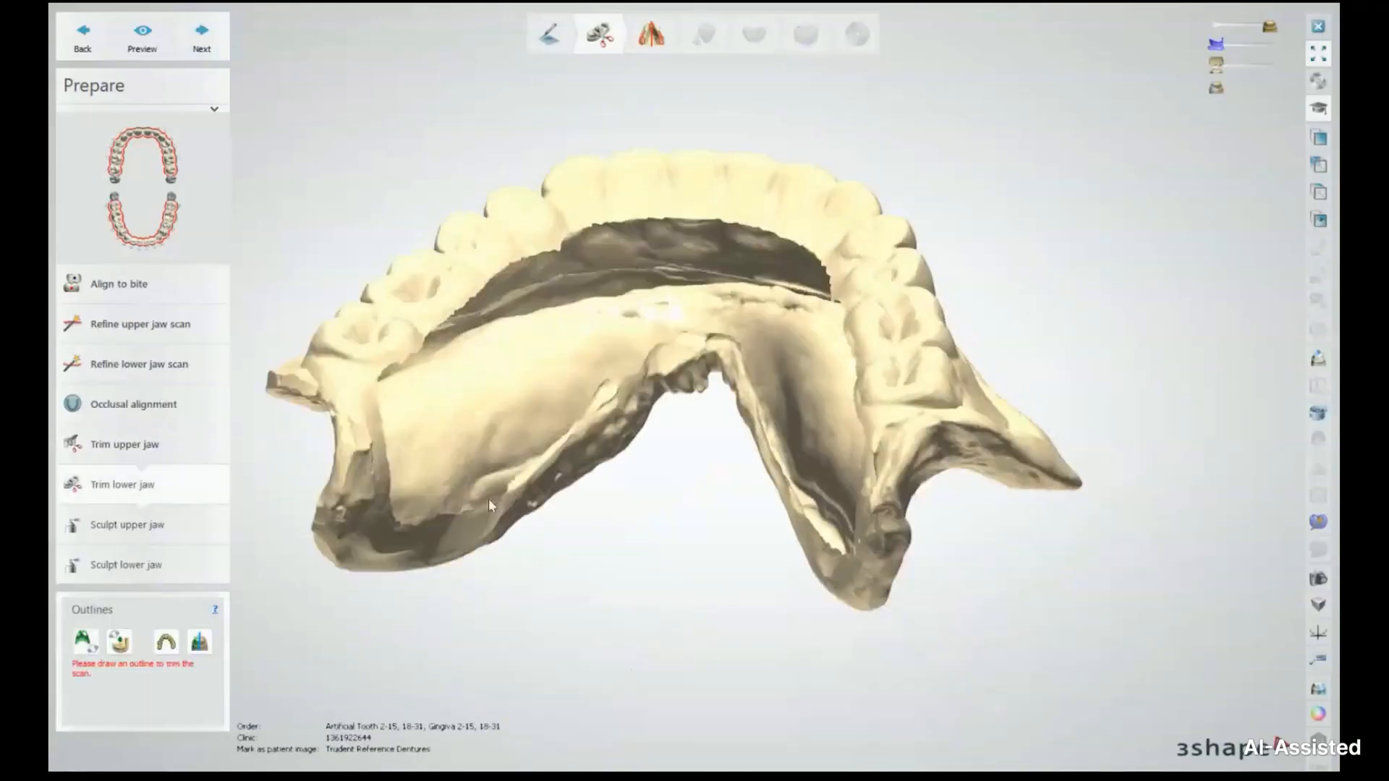
click(85, 641)
right_drag(568, 277, 463, 381)
scroll(607, 237, up, 5)
click(441, 402)
click(491, 351)
click(567, 321)
click(654, 285)
click(732, 276)
click(782, 340)
Step: Continue the lower trim outline down from the retromolar pad along the posterior edge of the lingual flange
right_drag(782, 340, 651, 337)
click(446, 265)
click(480, 340)
click(533, 409)
click(608, 473)
click(695, 512)
Step: Extend the lower trim outline forward along the bottom border of the first lingual flange
right_drag(816, 528, 846, 73)
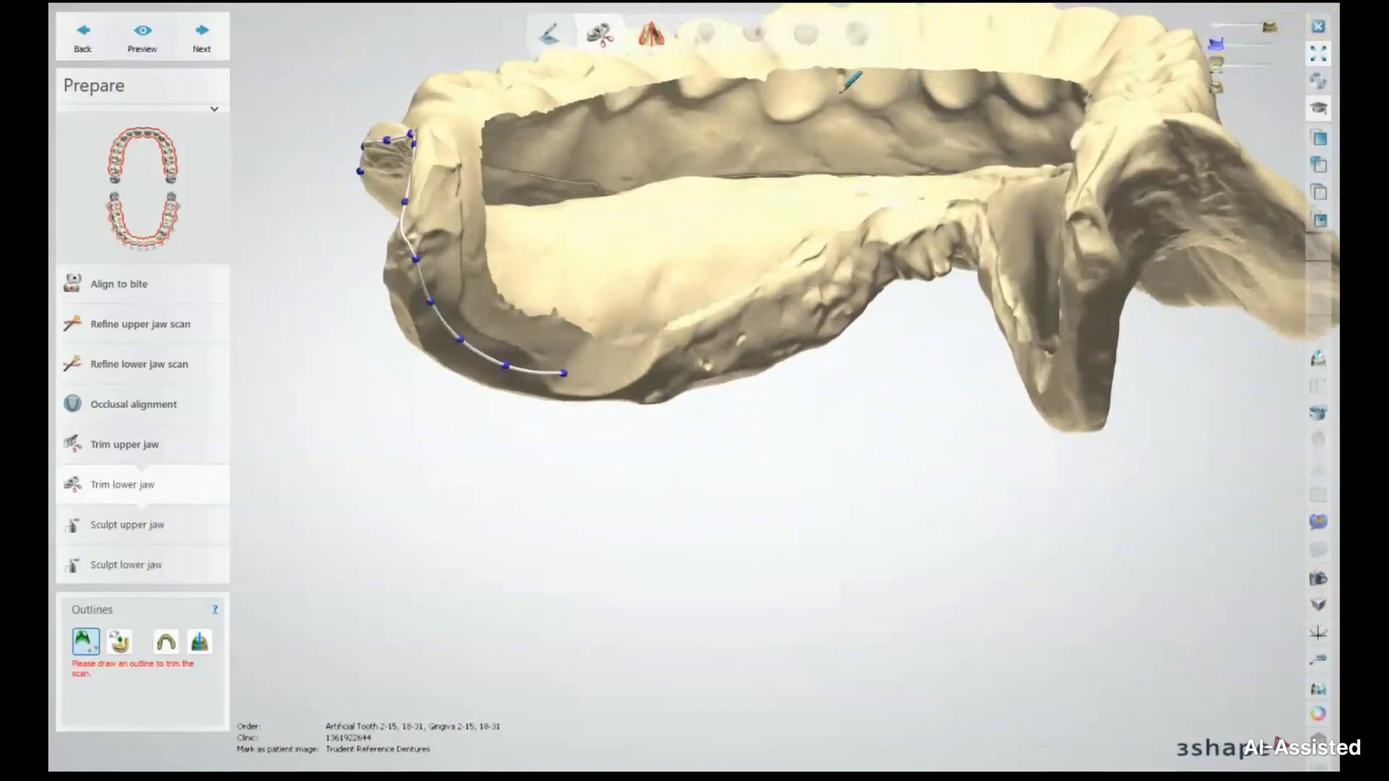
middle_drag(622, 353, 524, 347)
scroll(524, 347, up, 2)
right_drag(524, 347, 499, 334)
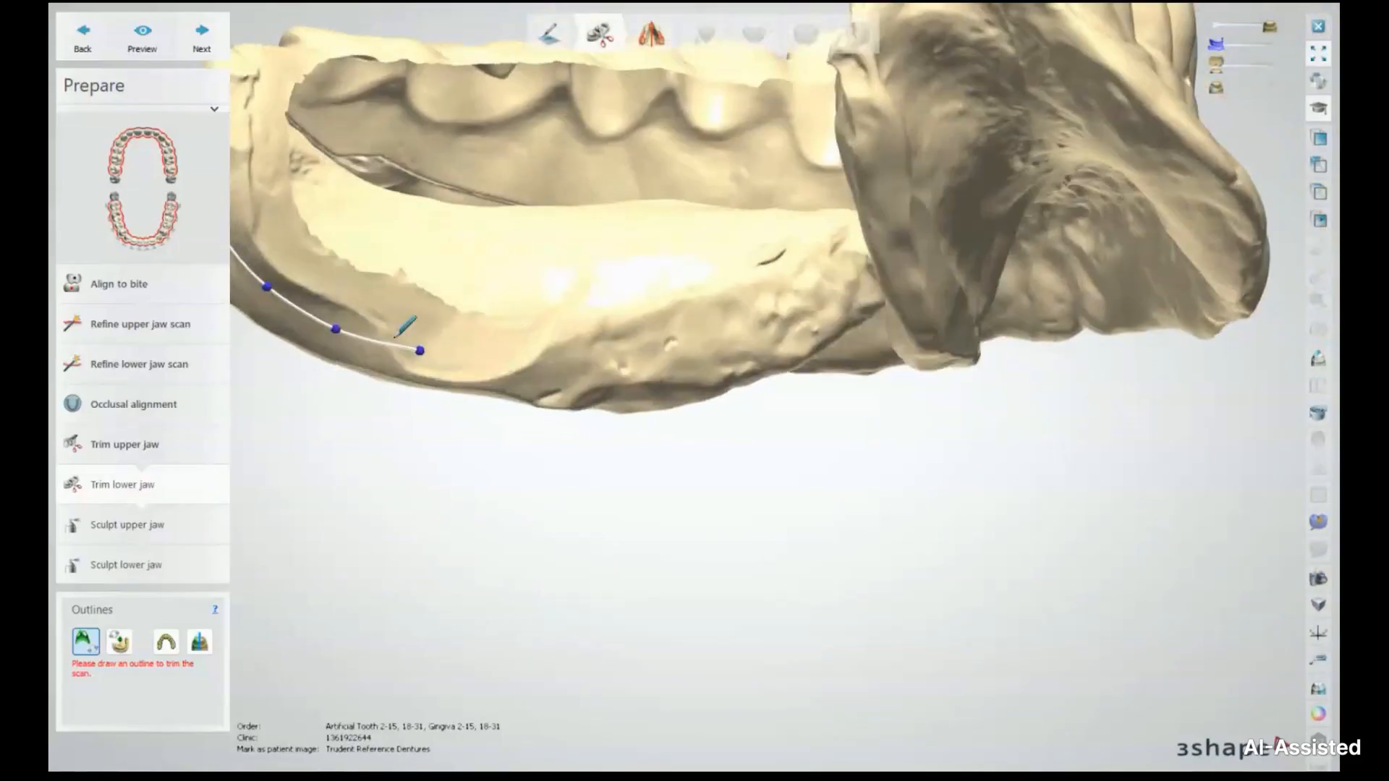
middle_drag(394, 337, 615, 372)
right_drag(614, 373, 511, 261)
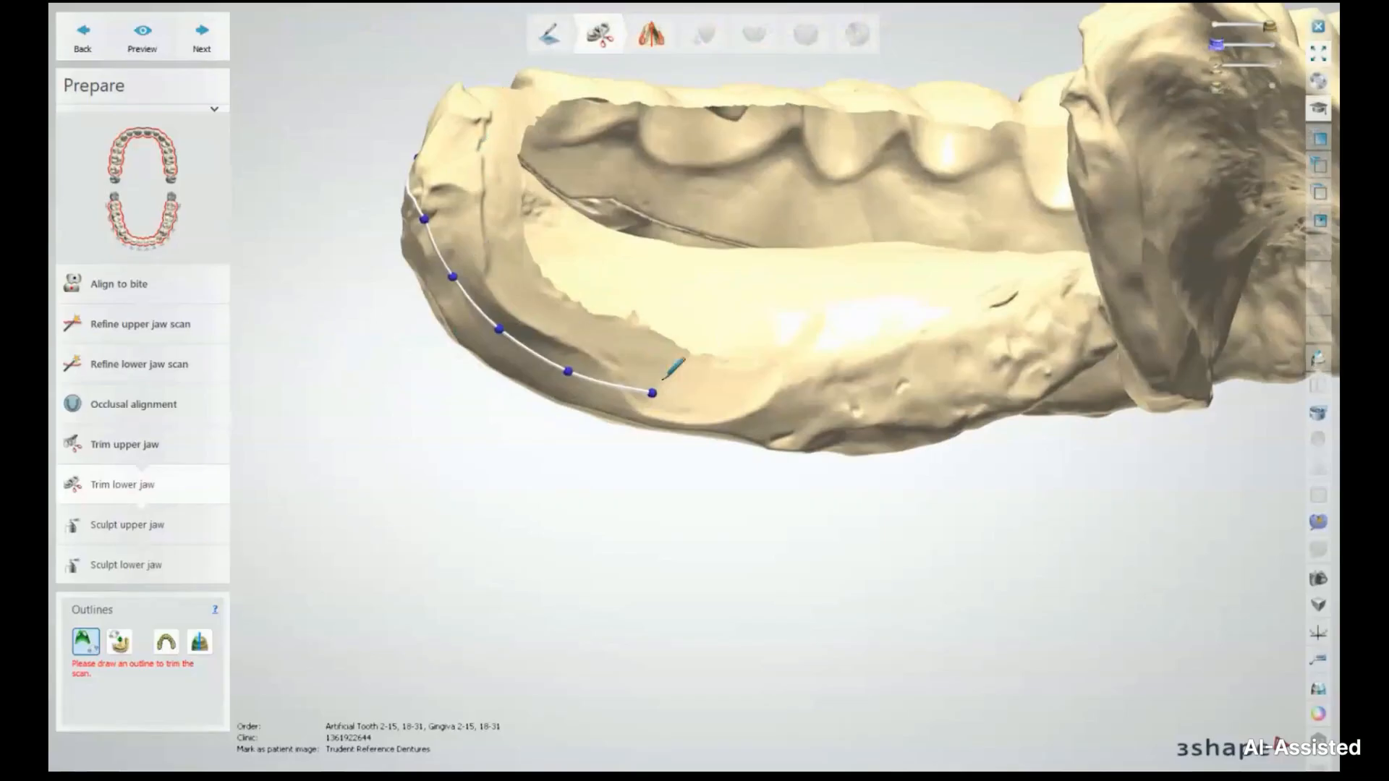
middle_drag(937, 370, 856, 381)
scroll(856, 381, up, 2)
right_drag(857, 381, 620, 319)
right_drag(457, 205, 731, 188)
right_drag(1071, 185, 651, 358)
click(613, 384)
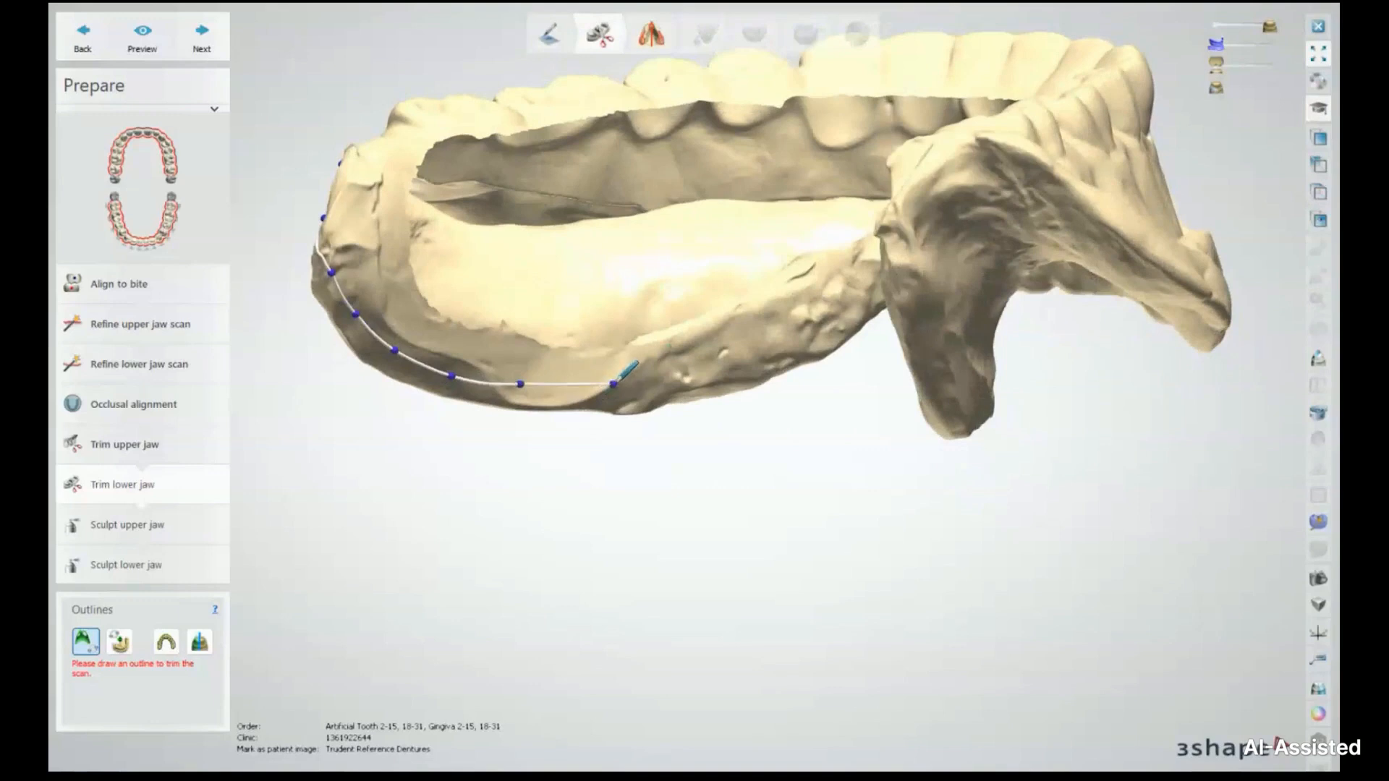
click(679, 375)
click(773, 346)
Step: Carry the lower trim outline up the anterior lingual border to the midline
right_drag(842, 307, 862, 287)
click(805, 343)
click(847, 318)
click(852, 295)
Step: Continue the lower trim outline from the midline along the opposite lingual flange to its posterior end
click(898, 304)
click(940, 317)
click(981, 328)
click(1040, 328)
click(1090, 331)
click(1142, 304)
click(1180, 258)
Step: Bring the lower trim outline up the back of the second lingual flange and over its retromolar pad
middle_drag(1193, 190, 1041, 255)
click(1071, 217)
click(1065, 143)
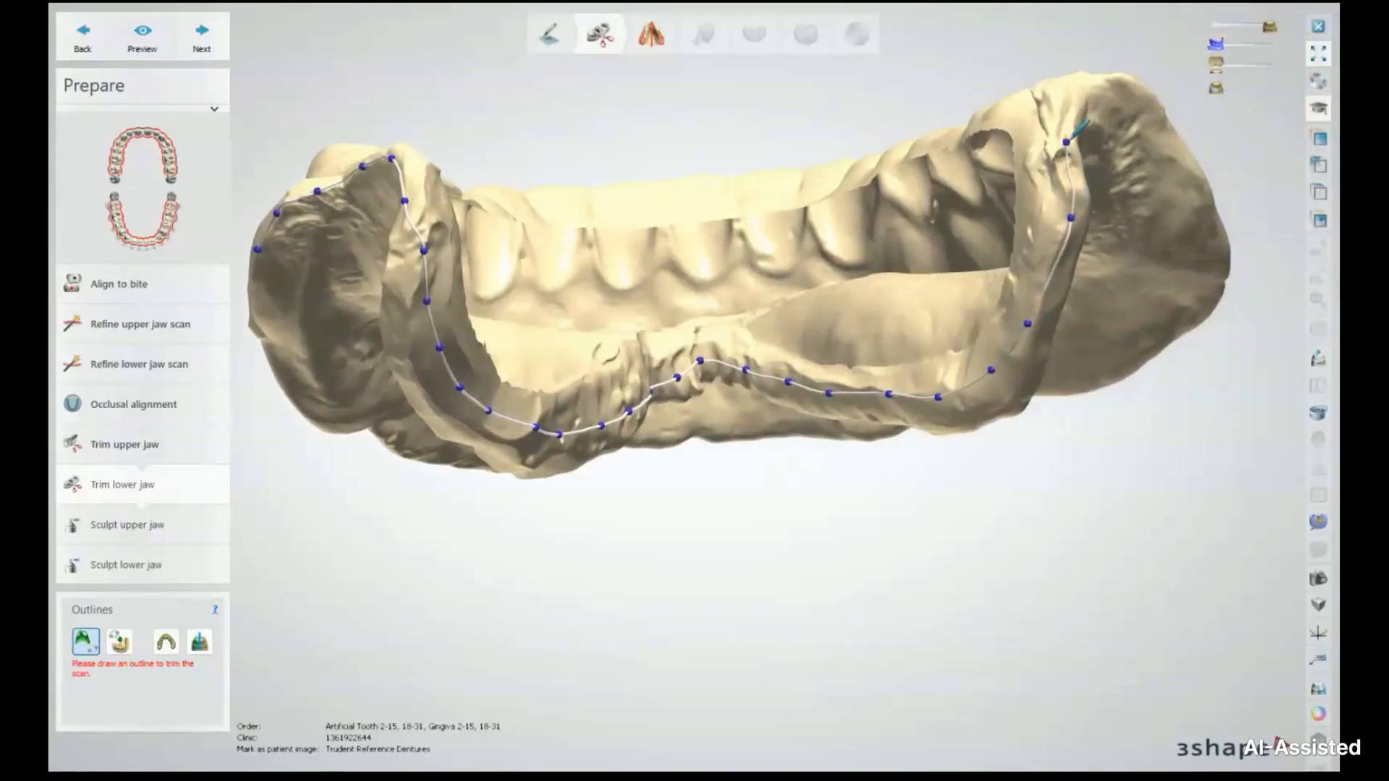
click(1088, 90)
click(1126, 77)
Step: Extend the lower trim outline from the second retromolar pad down the posterior buccal border
right_drag(1169, 122, 757, 141)
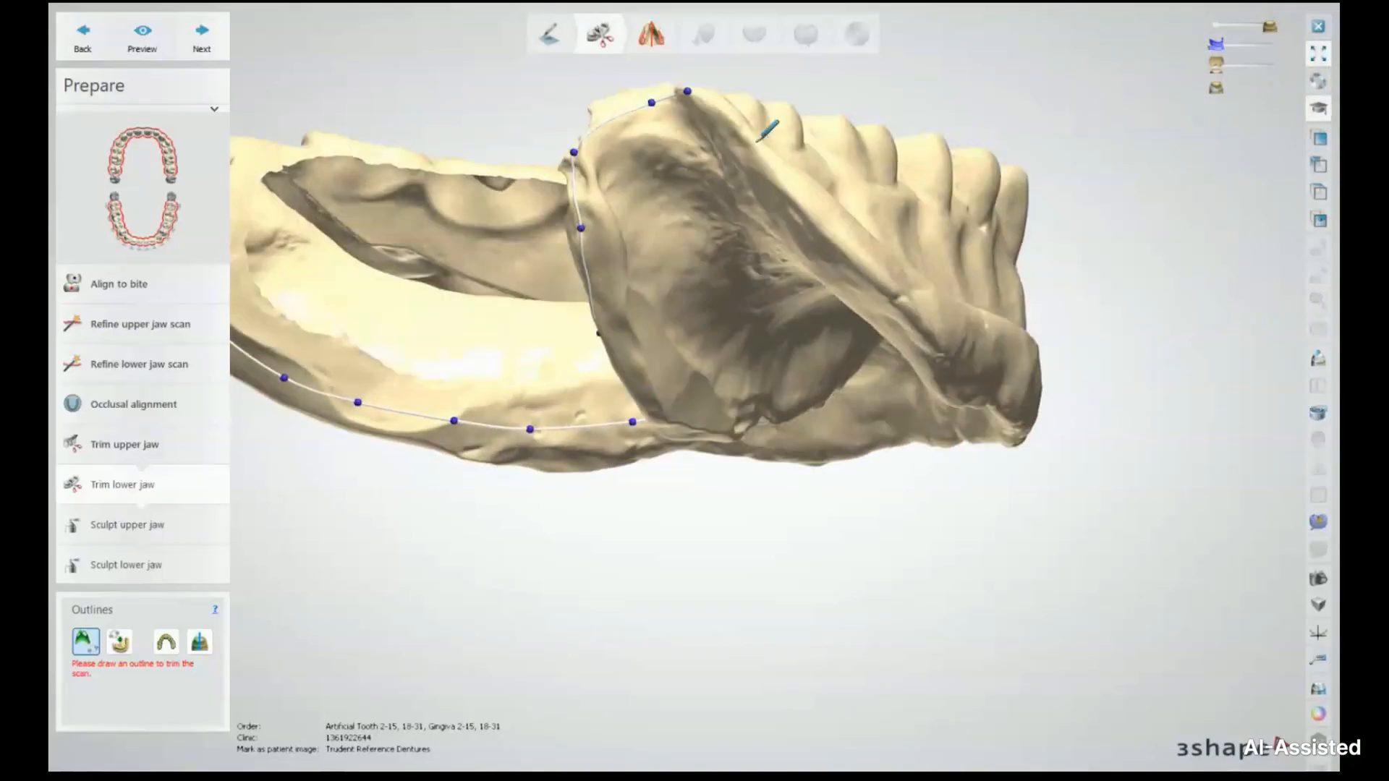
click(772, 170)
click(842, 235)
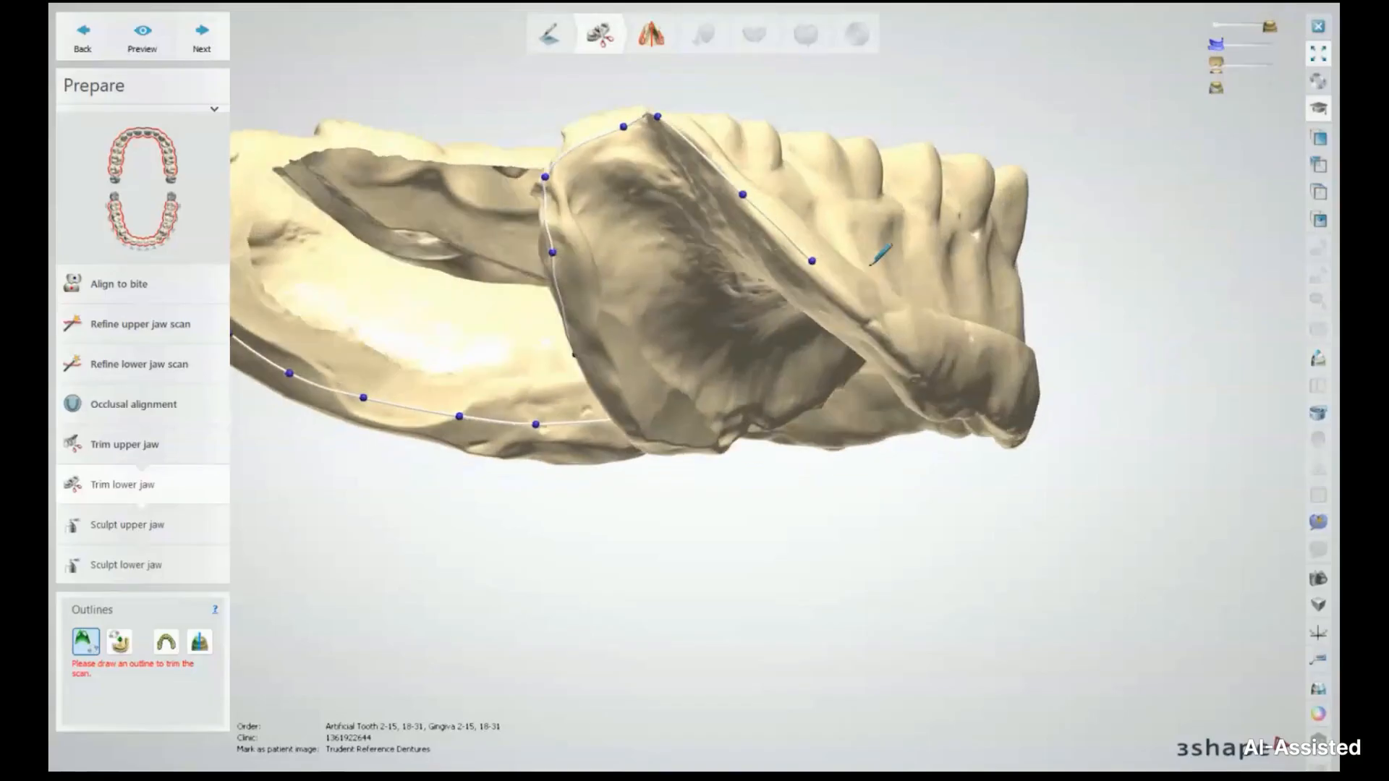
right_drag(870, 265, 662, 333)
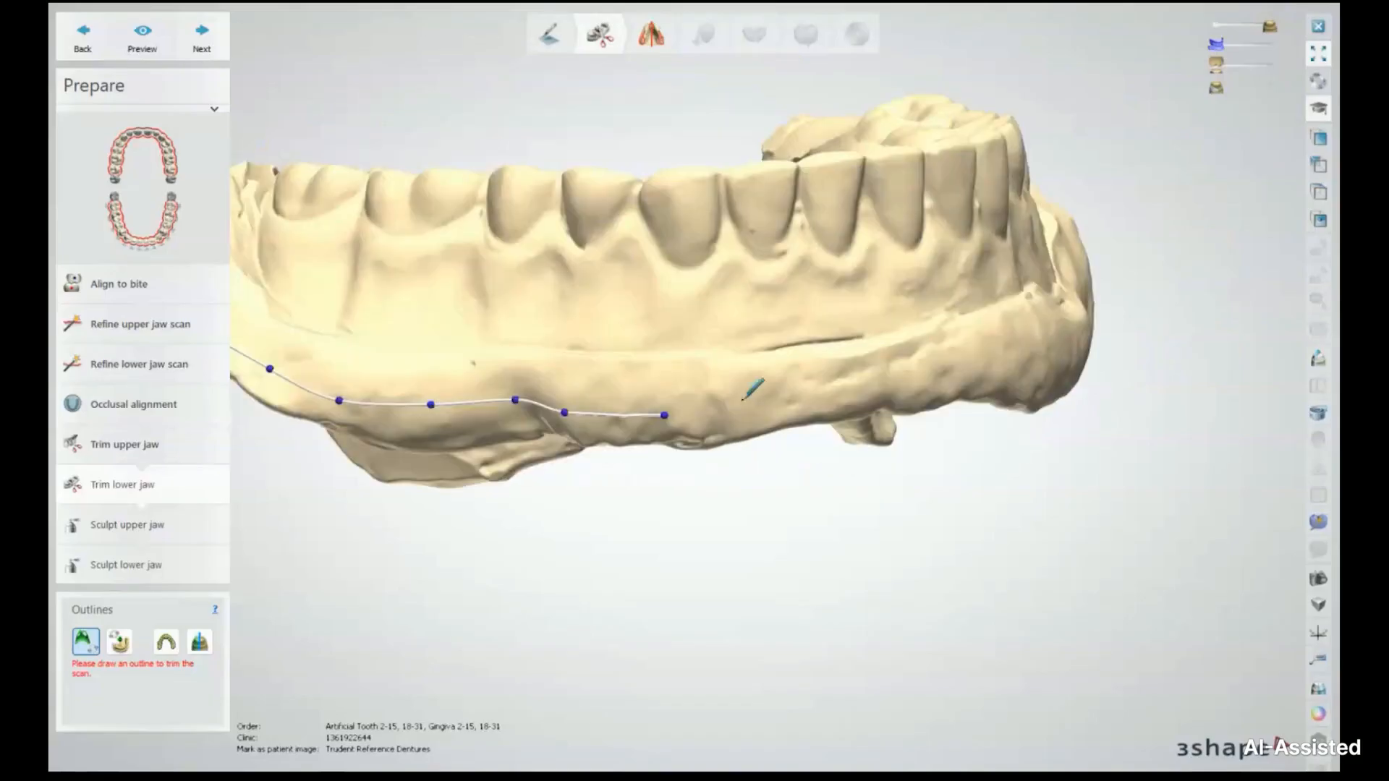
Step: Continue the lower trim outline along the labial and remaining buccal border and close it at the starting point
click(742, 400)
click(919, 400)
right_drag(934, 391, 731, 387)
click(788, 393)
click(889, 381)
click(945, 369)
right_drag(1139, 251, 976, 232)
click(966, 241)
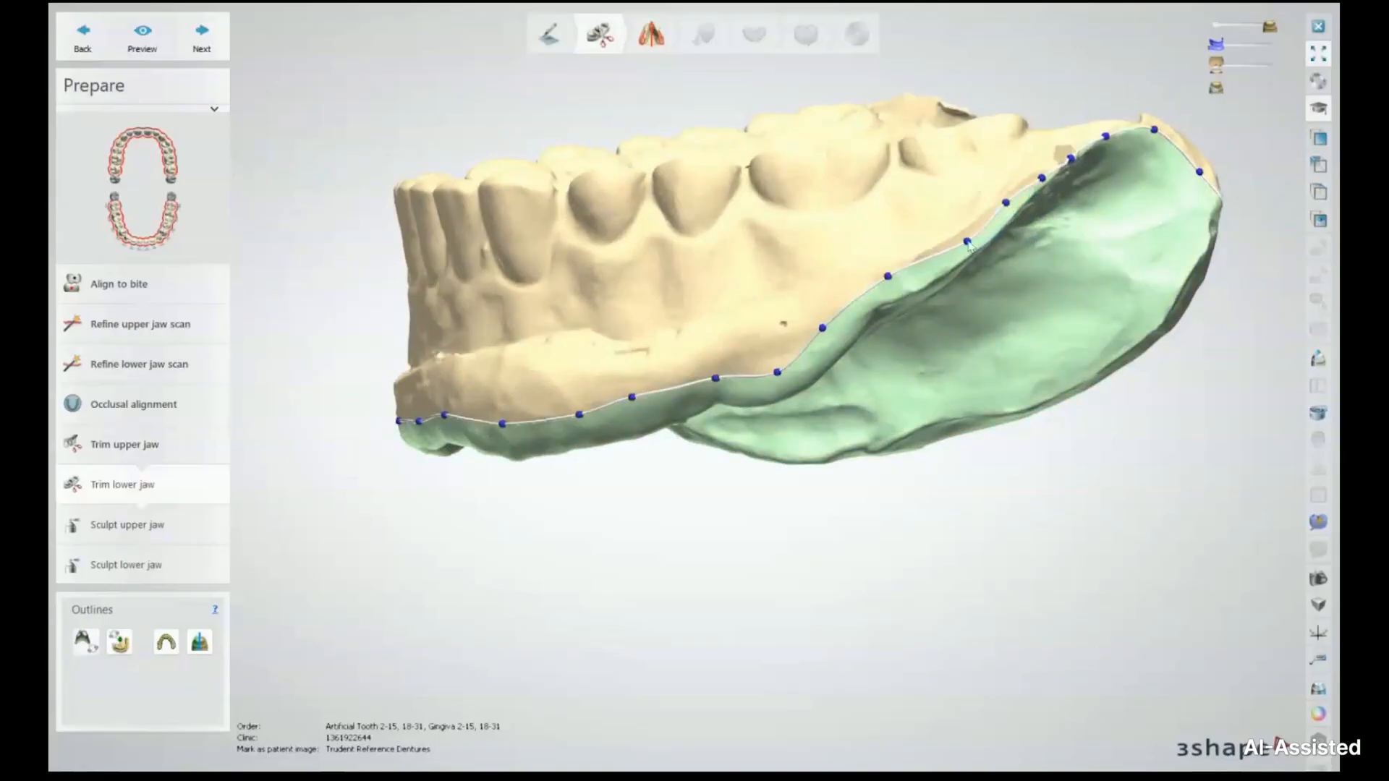
Step: Reposition several control points of the closed lower outline along the posterior buccal edges near the retromolar pads
drag(969, 245, 964, 239)
right_drag(1022, 269, 864, 283)
scroll(864, 283, up, 4)
drag(617, 364, 618, 361)
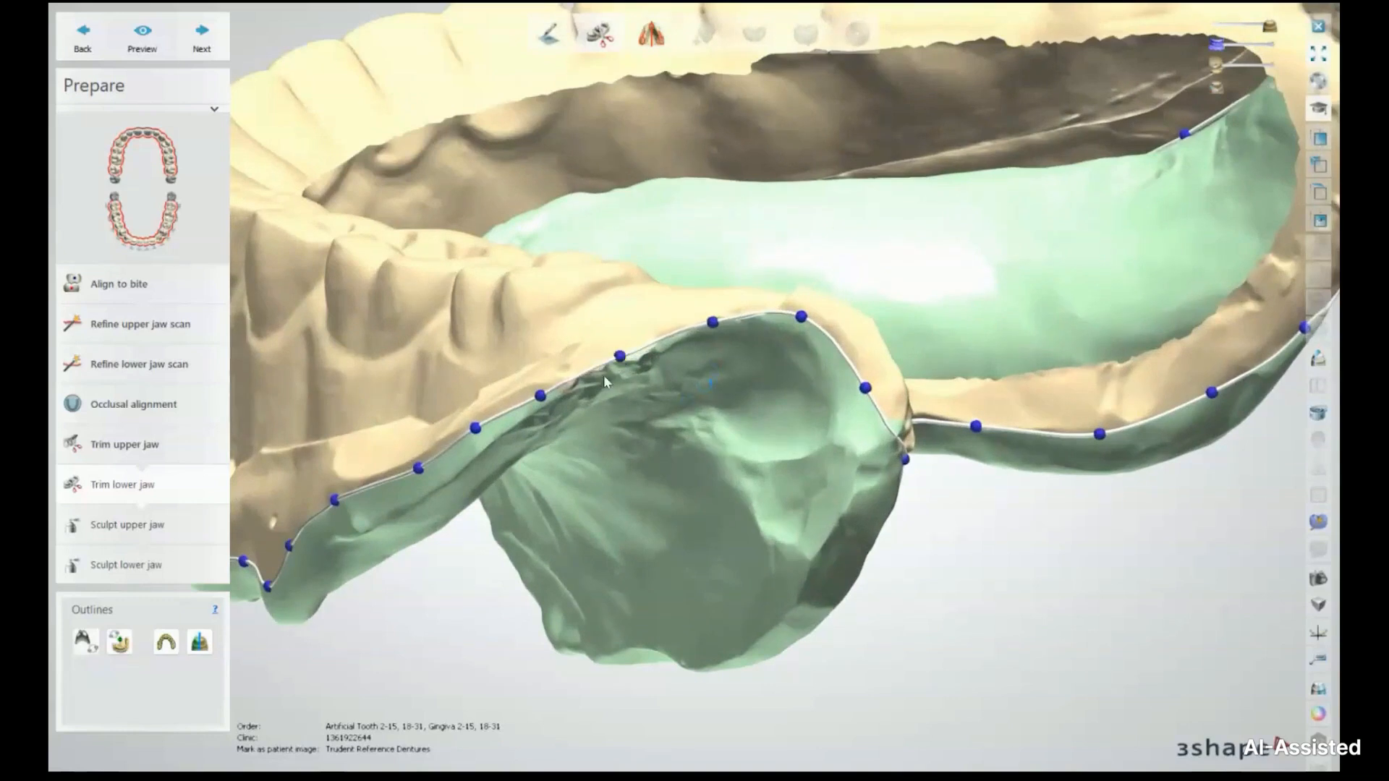
drag(545, 393, 550, 389)
right_drag(554, 410, 709, 375)
scroll(684, 262, up, 5)
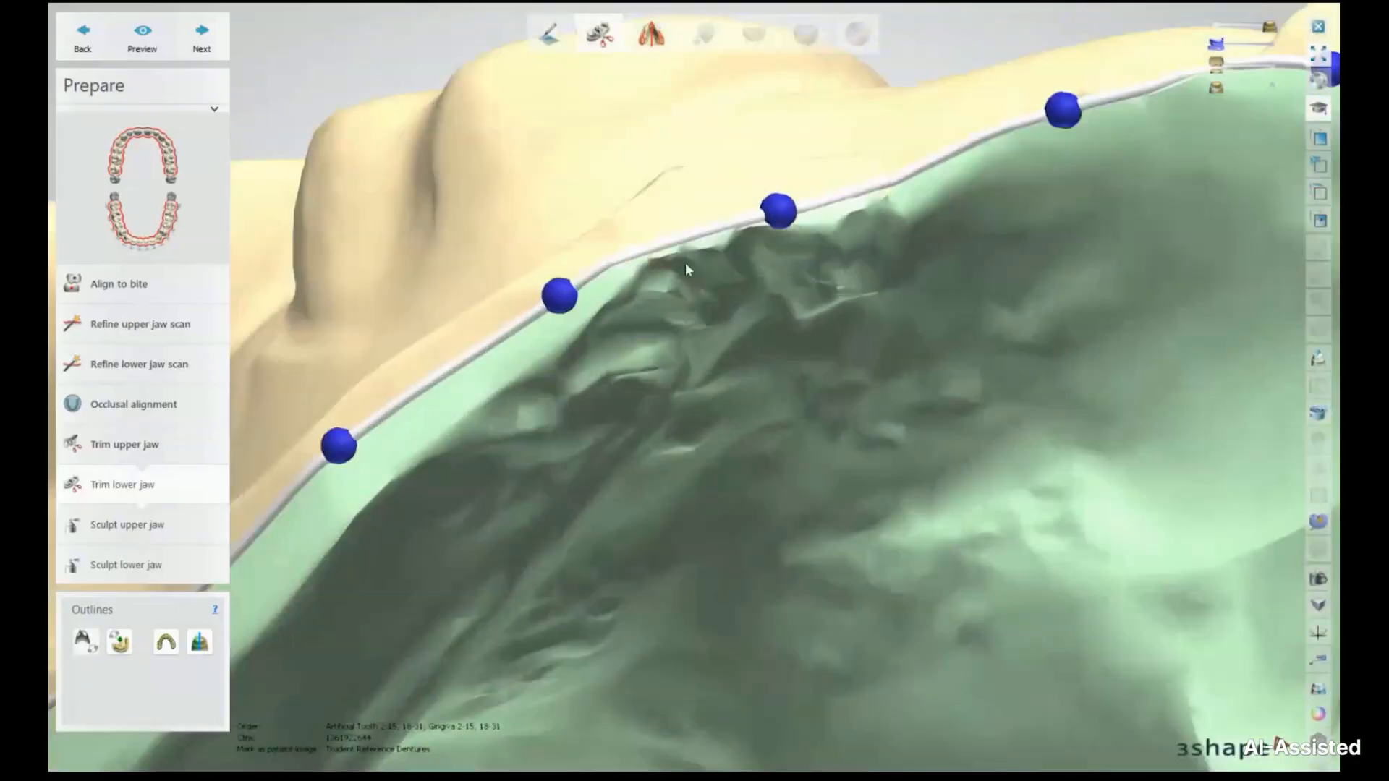
drag(765, 217, 762, 210)
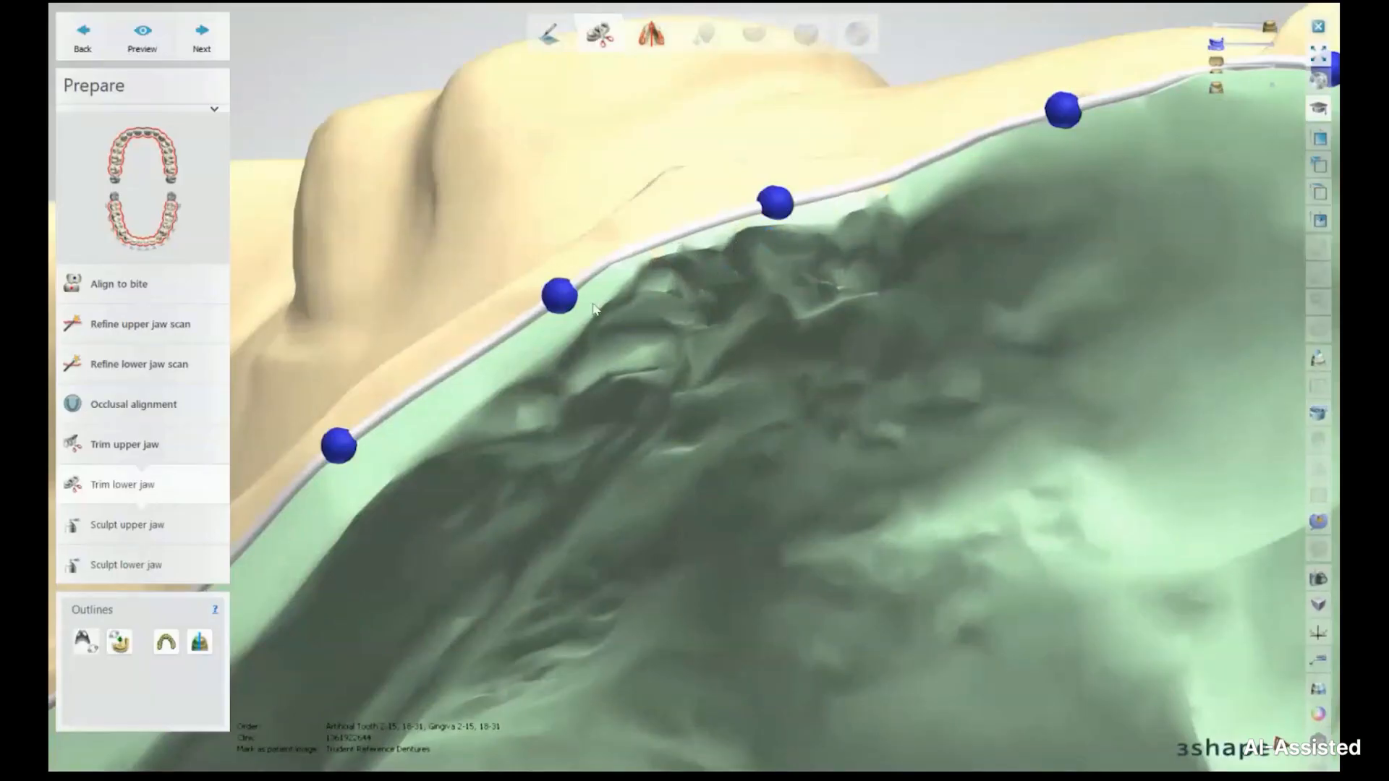
Step: Move the control point behind the retromolar pad upward to smooth the kink in the lower trim outline
scroll(1003, 240, down, 5)
right_drag(998, 273, 864, 304)
scroll(742, 262, up, 5)
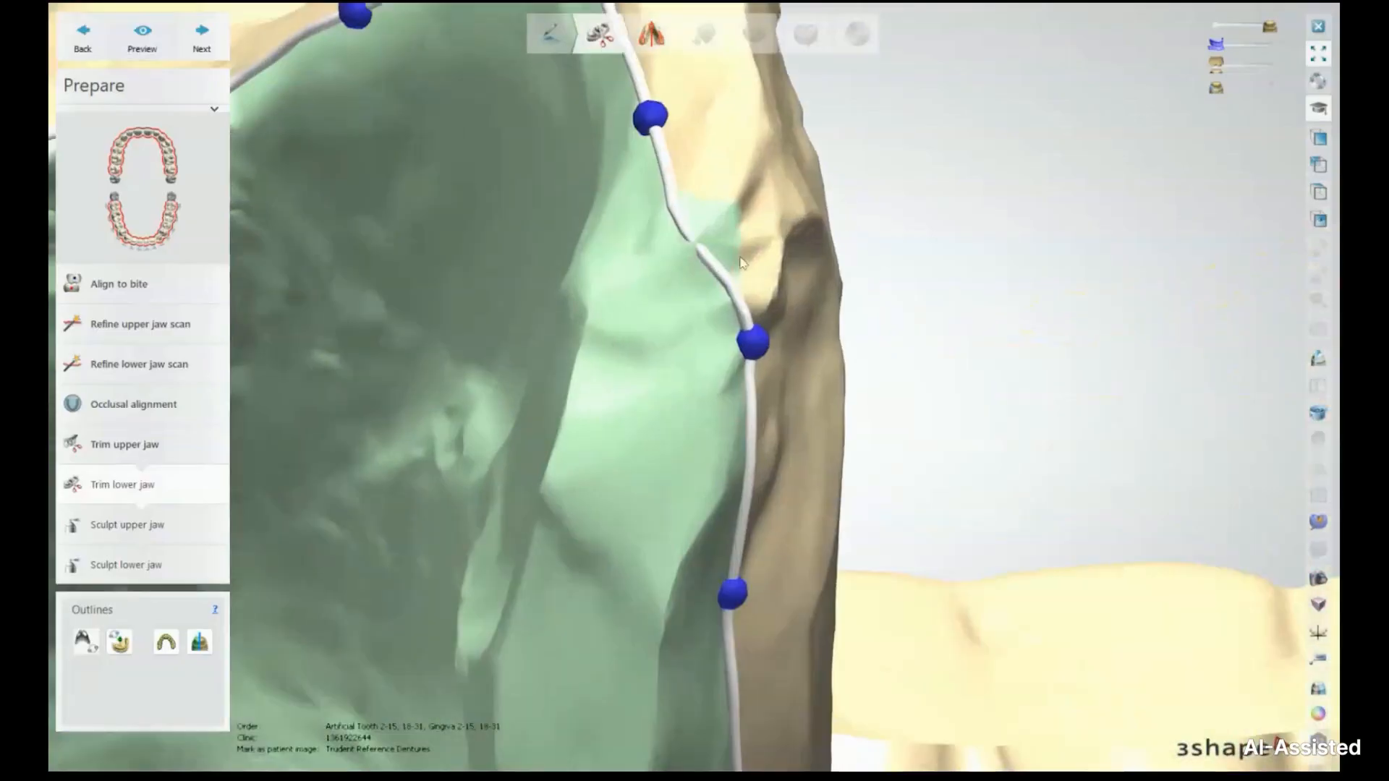
drag(754, 338, 723, 277)
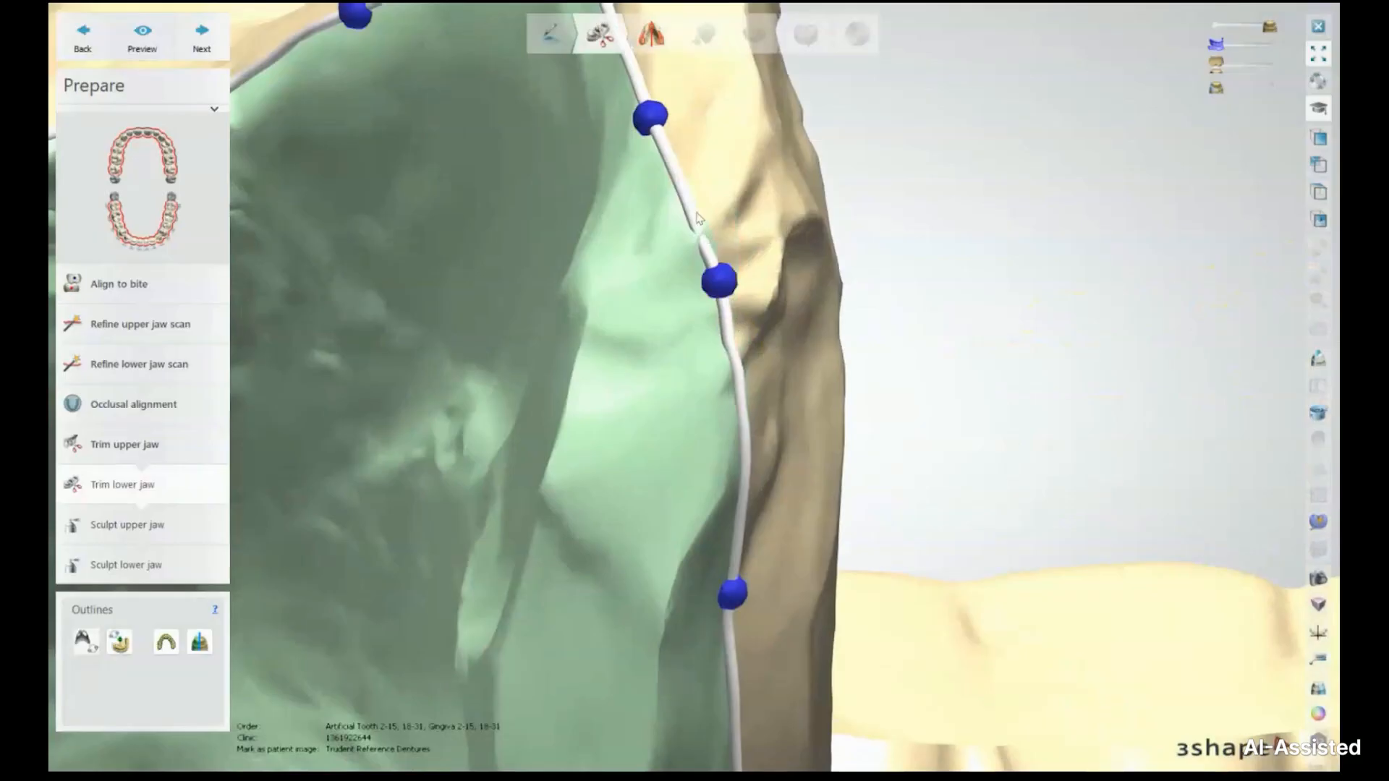
Step: Check the lower jaw outline along the labial border and from the front, and apply the trim
scroll(829, 410, down, 7)
right_drag(883, 474, 788, 307)
scroll(938, 506, up, 2)
scroll(938, 506, down, 4)
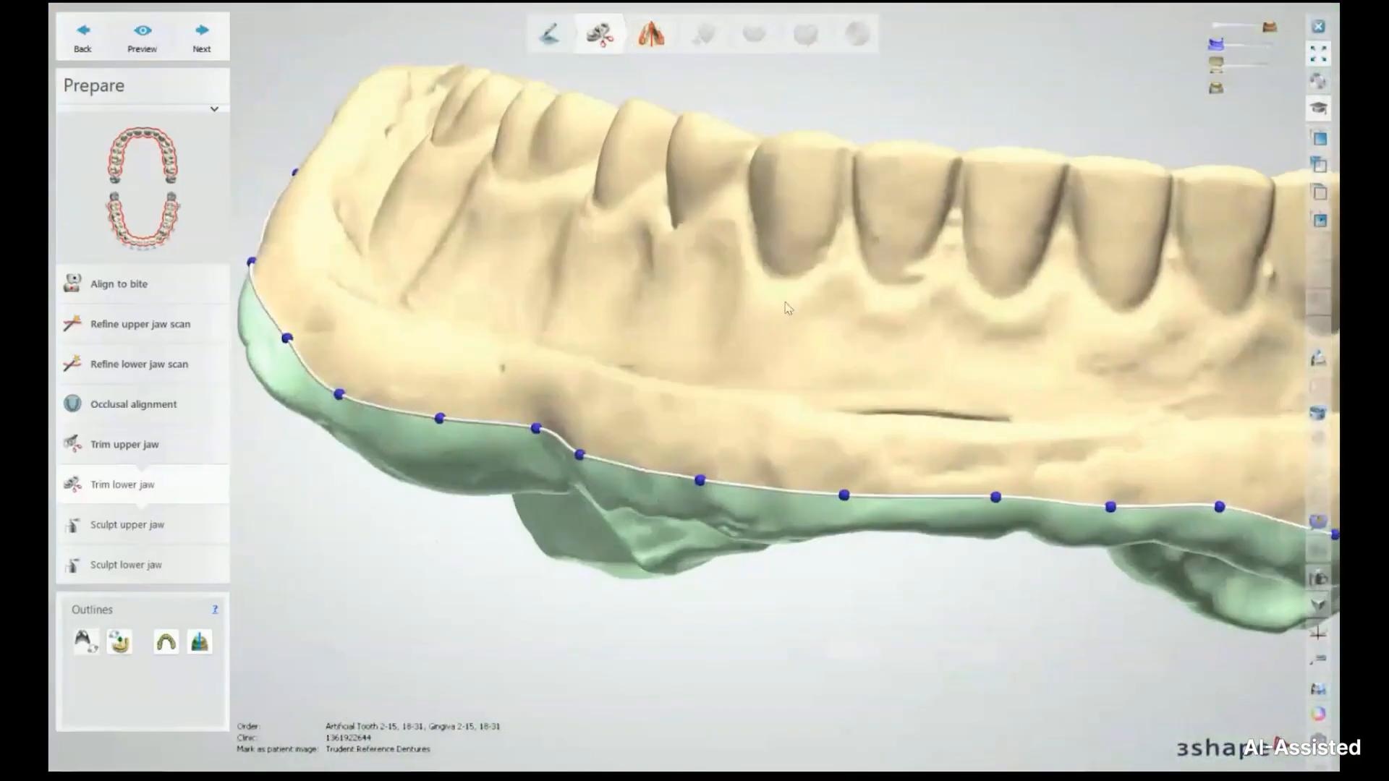
scroll(903, 322, down, 5)
scroll(962, 345, down, 2)
middle_drag(962, 345, 767, 304)
mouse_move(551, 271)
right_down()
mouse_move(551, 331)
mouse_move(546, 264)
right_up()
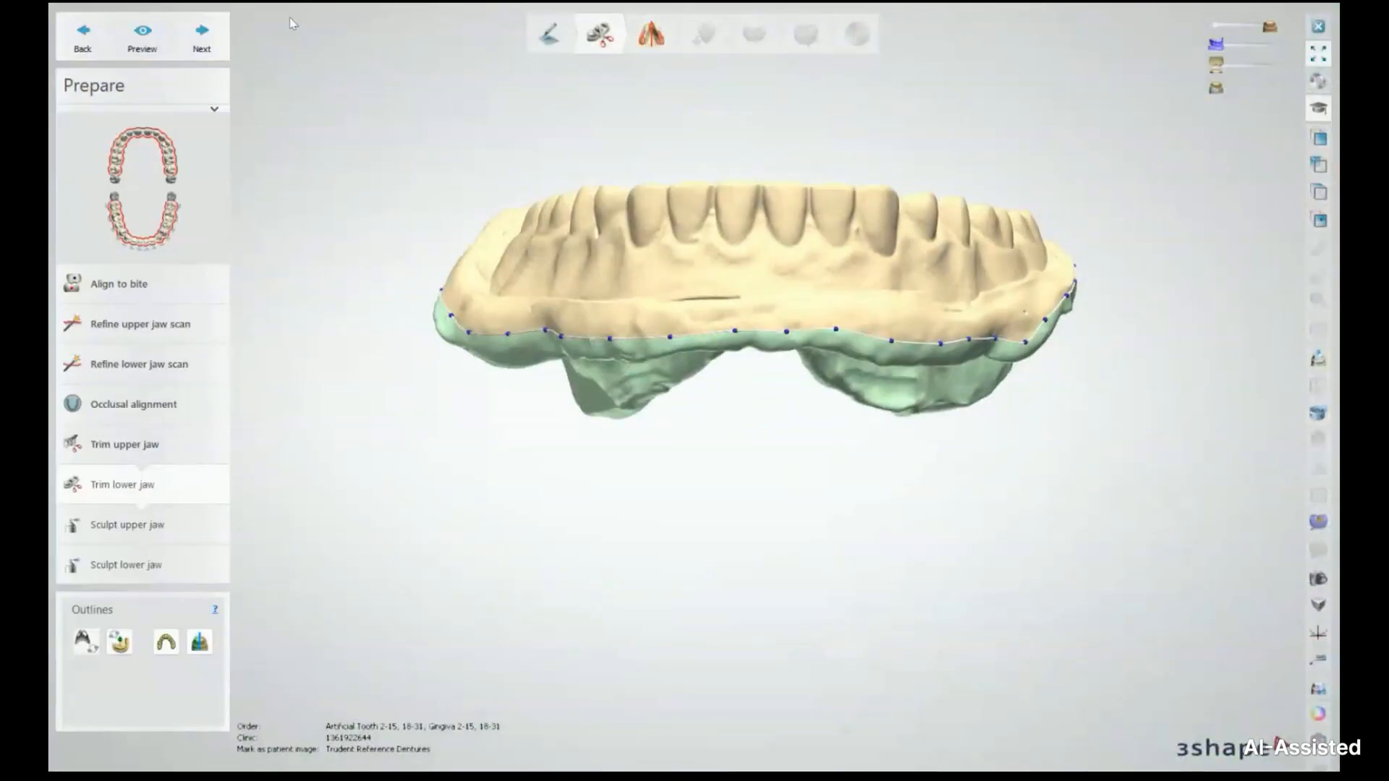
click(206, 32)
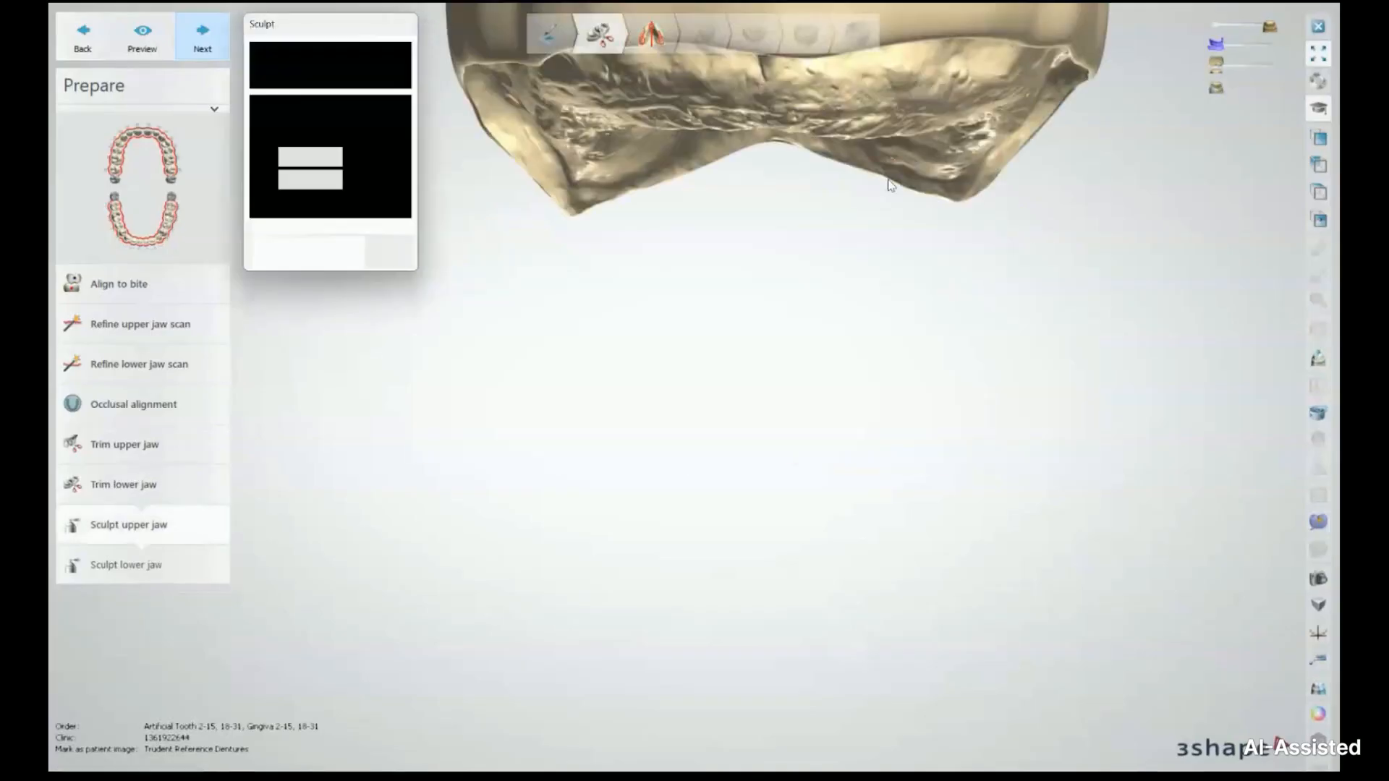
Step: Inspect the trimmed upper jaw's tissue side and base for sculpting, and switch the wax knife to smoothing
mouse_move(635, 381)
right_down()
mouse_move(769, 313)
mouse_move(917, 434)
mouse_move(893, 506)
mouse_move(872, 499)
mouse_move(877, 478)
right_up()
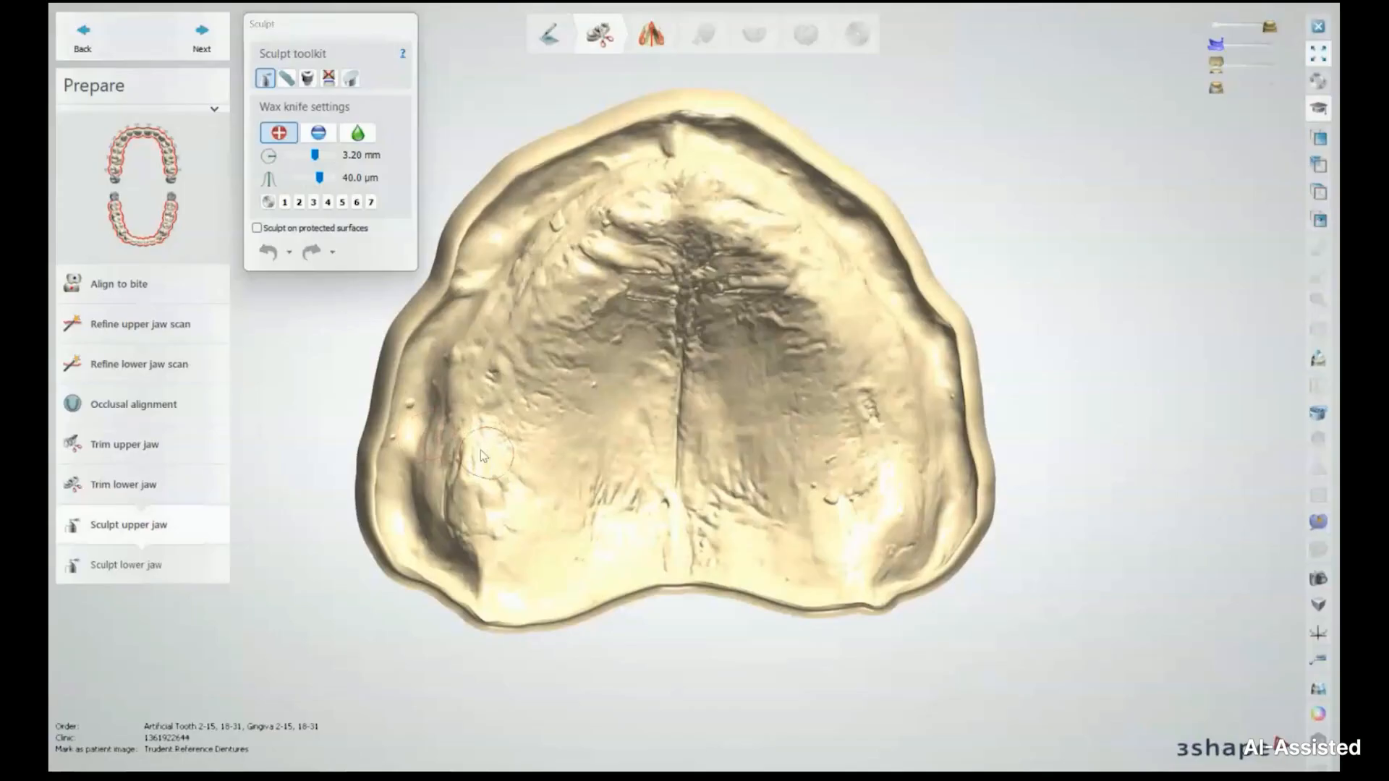
right_drag(584, 384, 679, 370)
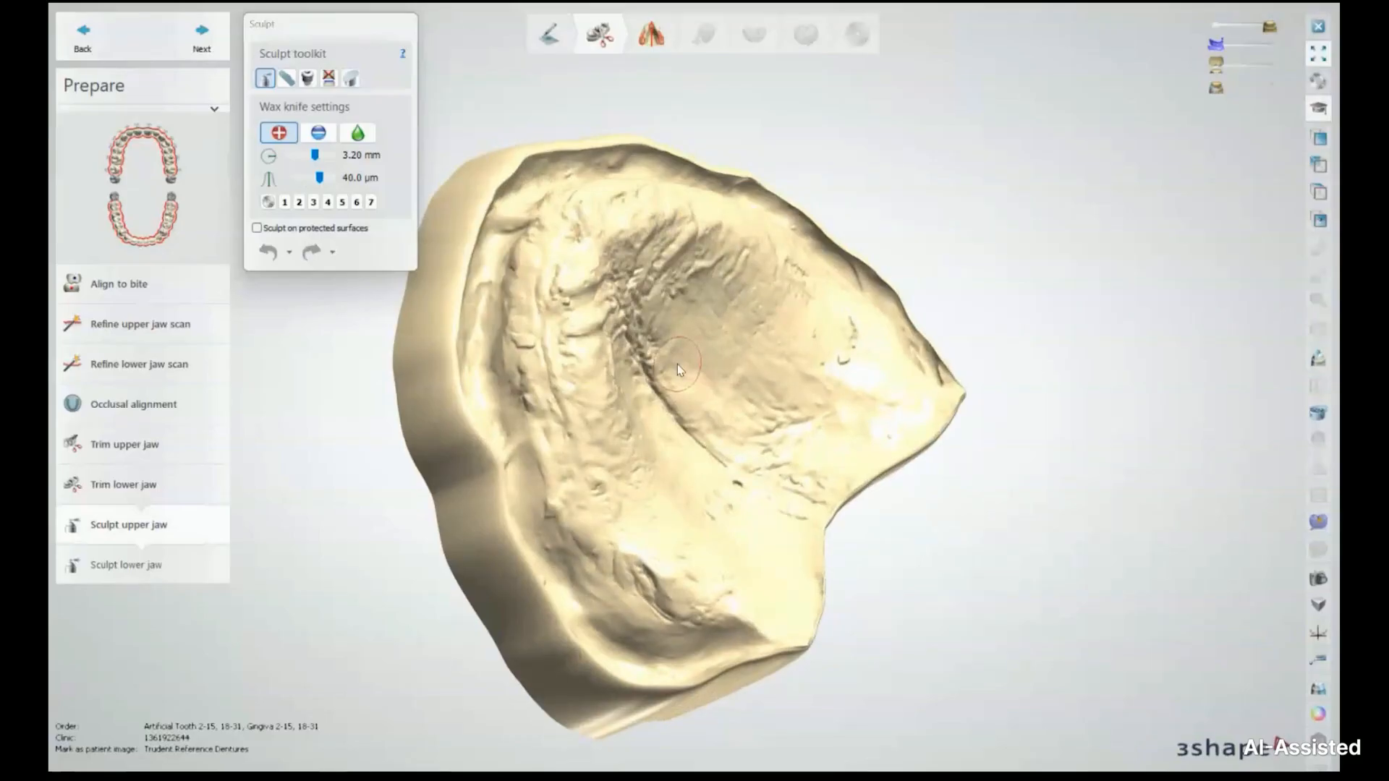
right_drag(694, 539, 596, 547)
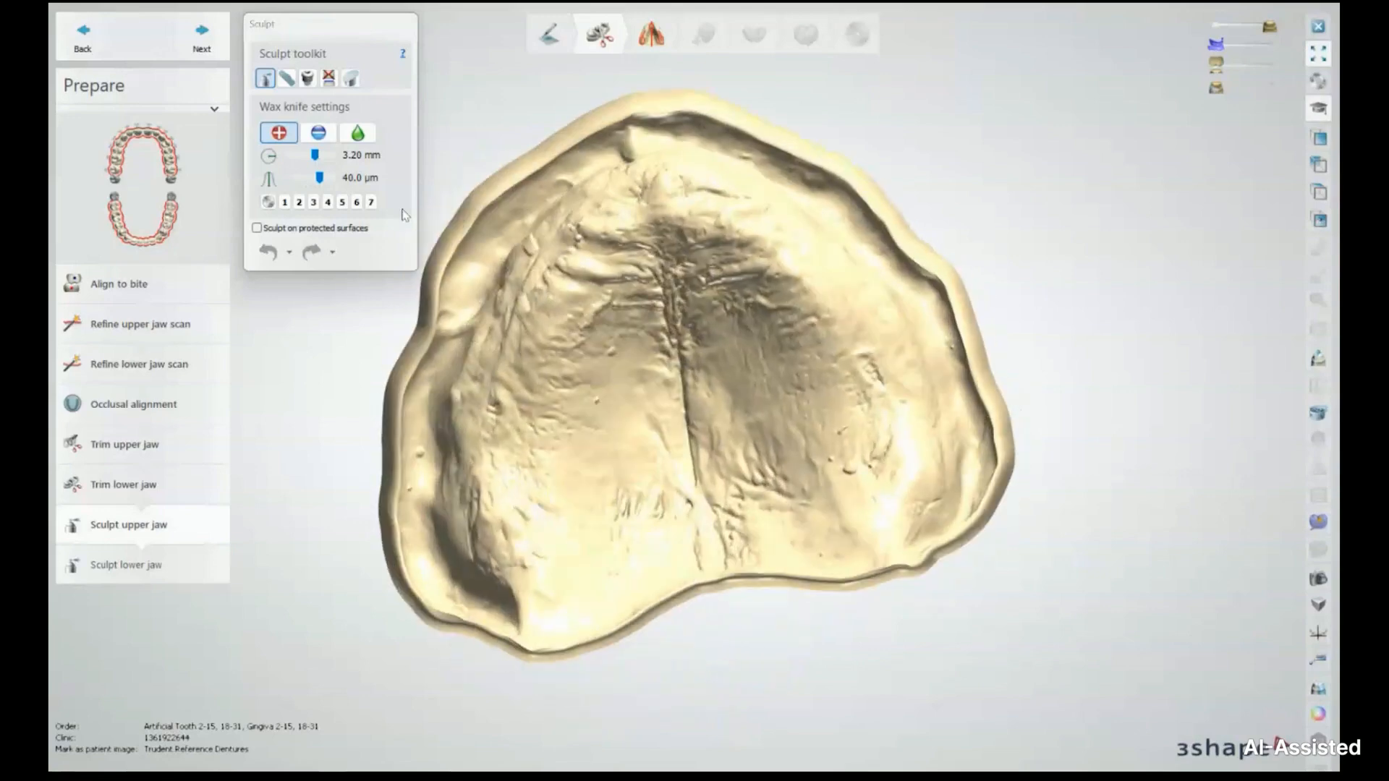
click(358, 134)
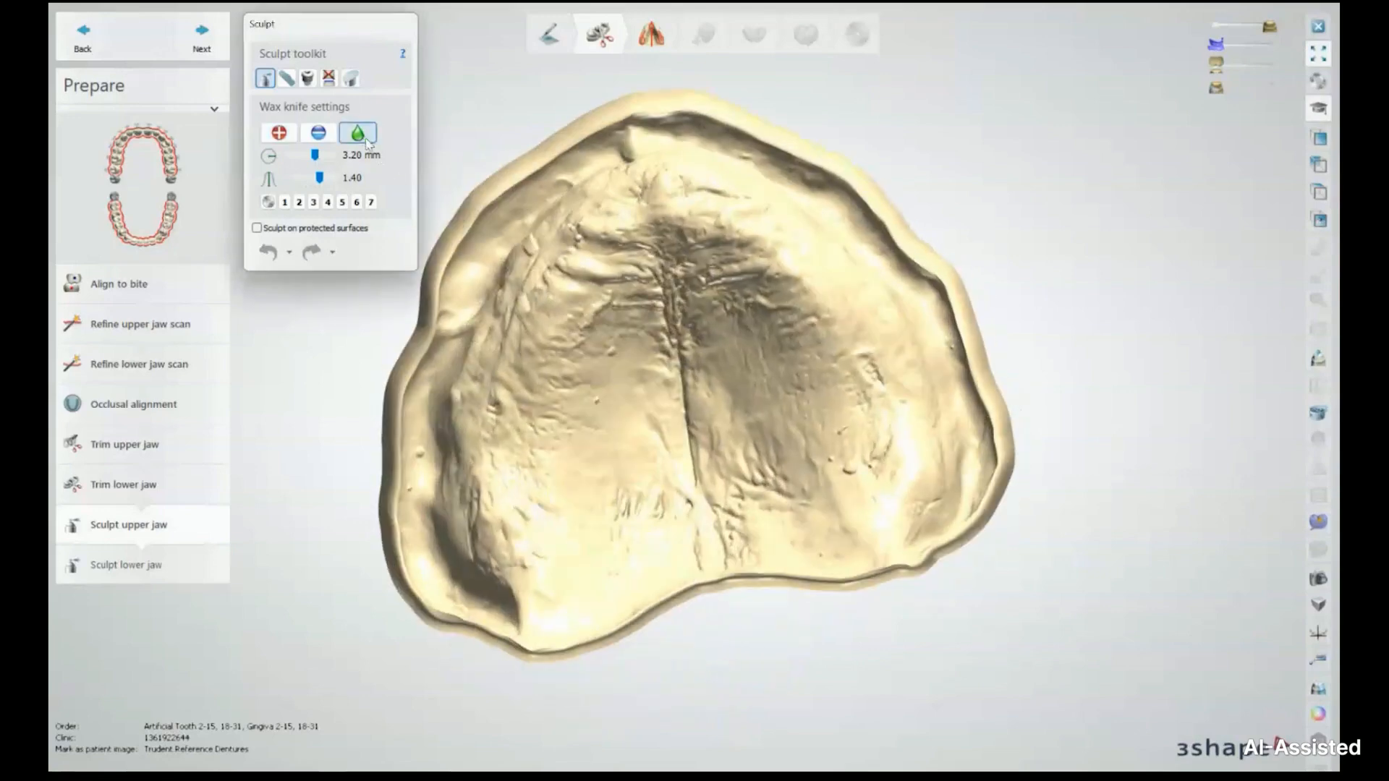
right_drag(526, 216, 561, 545)
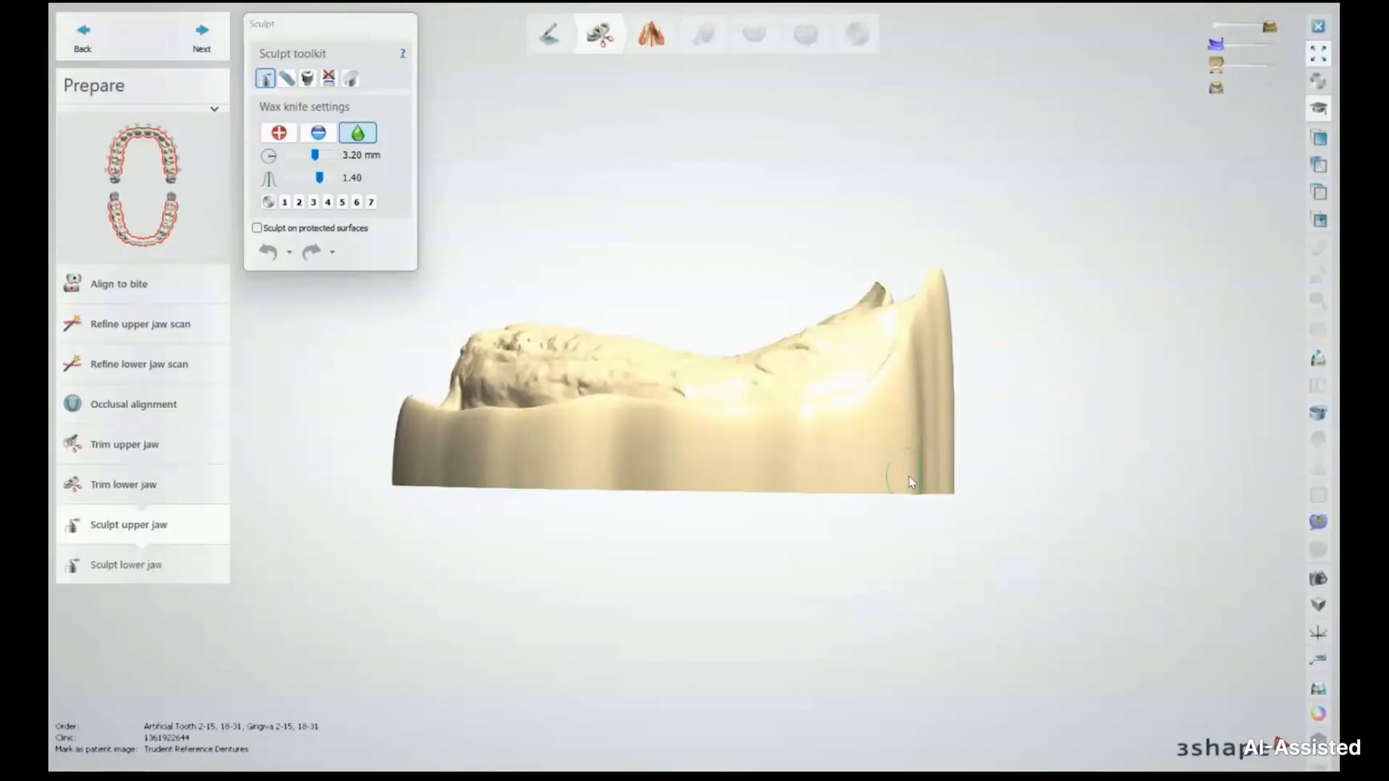
right_drag(851, 471, 1195, 756)
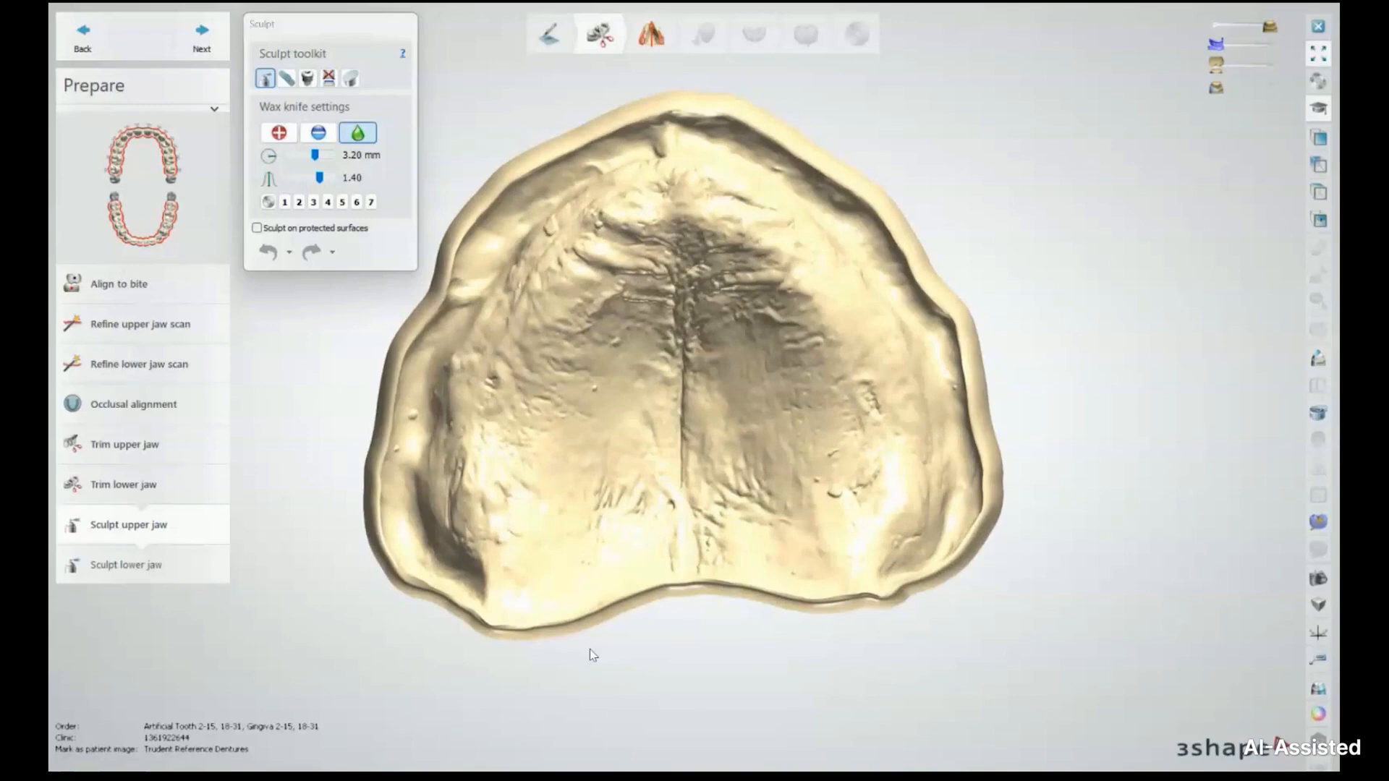
Step: Set the wax knife size to 2.30 mm and smooth away the raised defect on the upper jaw's anterior ridge
mouse_move(434, 481)
right_down()
mouse_move(606, 445)
mouse_move(418, 464)
mouse_move(439, 472)
right_up()
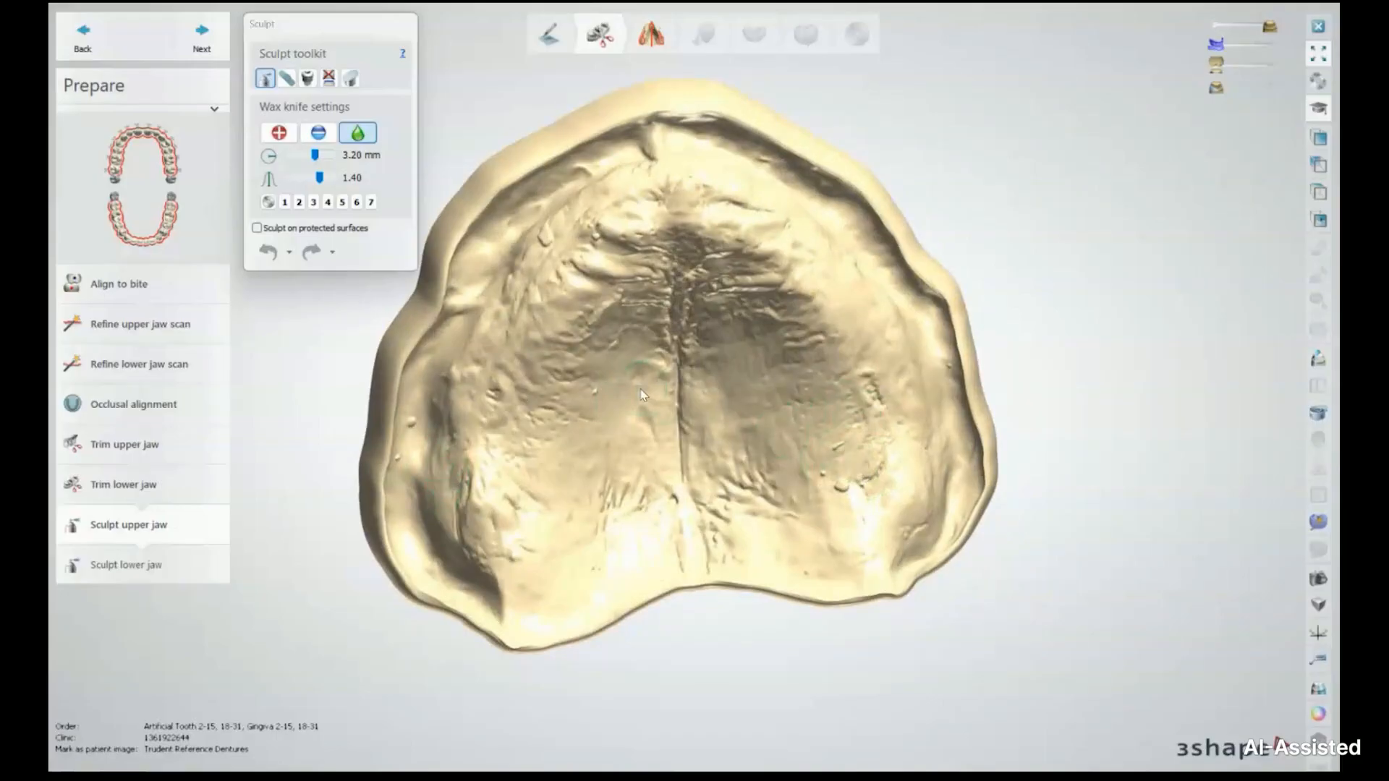
mouse_move(593, 306)
right_down()
mouse_move(542, 282)
mouse_move(547, 302)
right_up()
right_drag(731, 400, 721, 375)
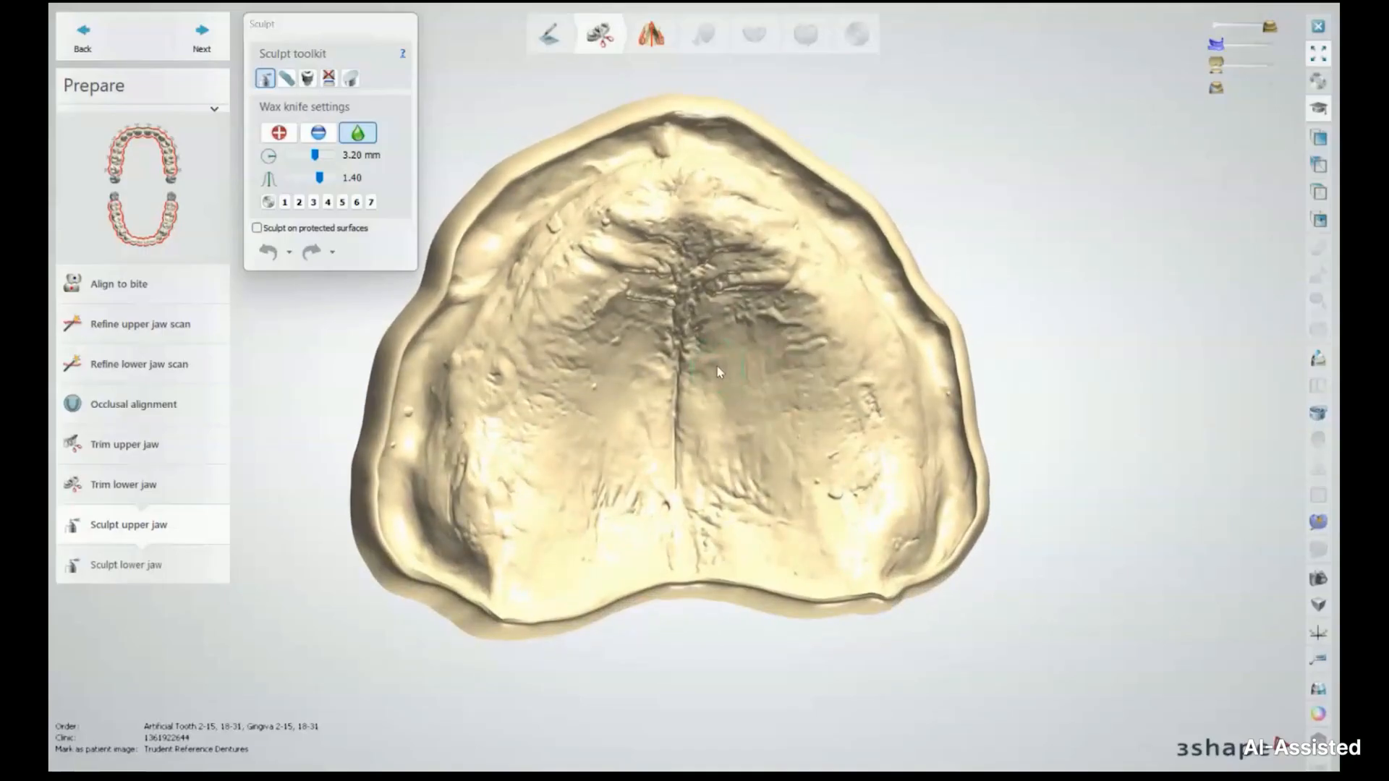
scroll(625, 259, up, 5)
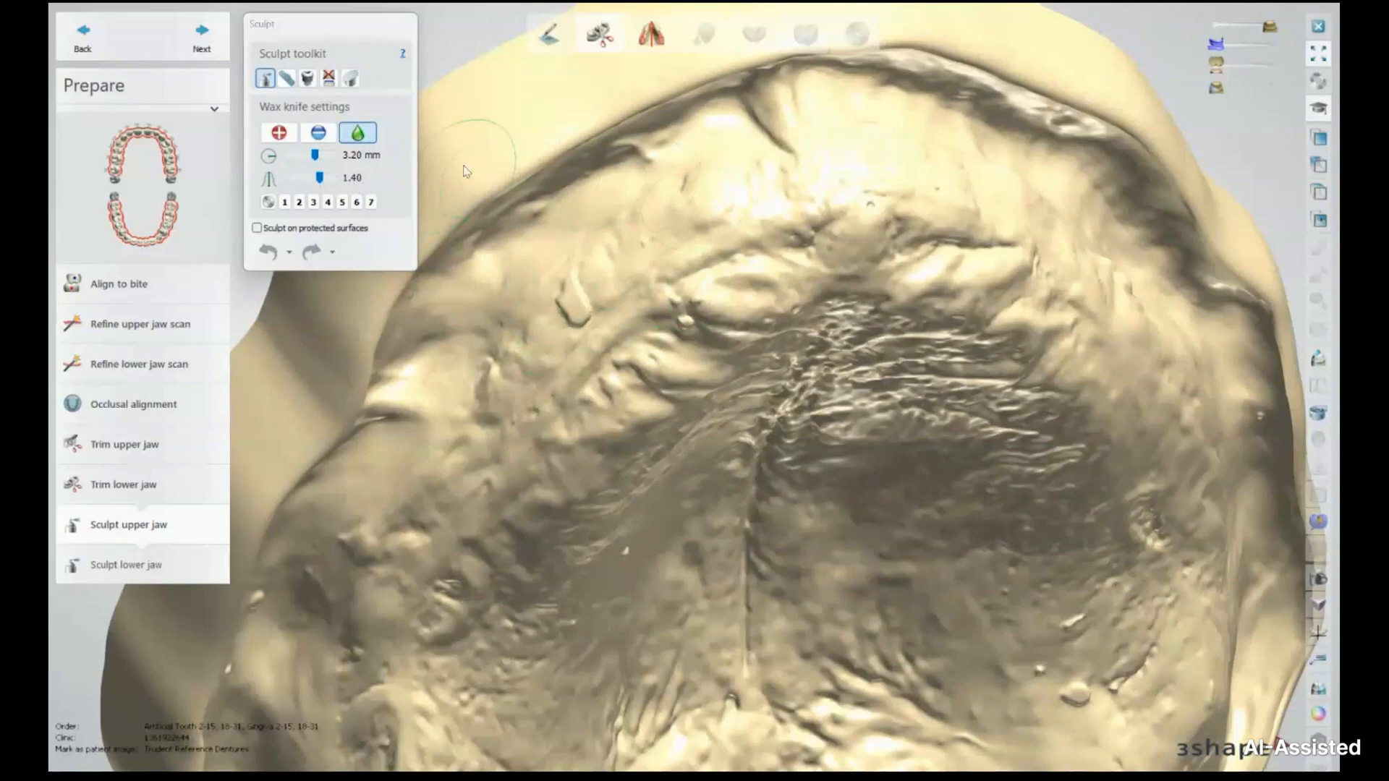
scroll(466, 174, down, 2)
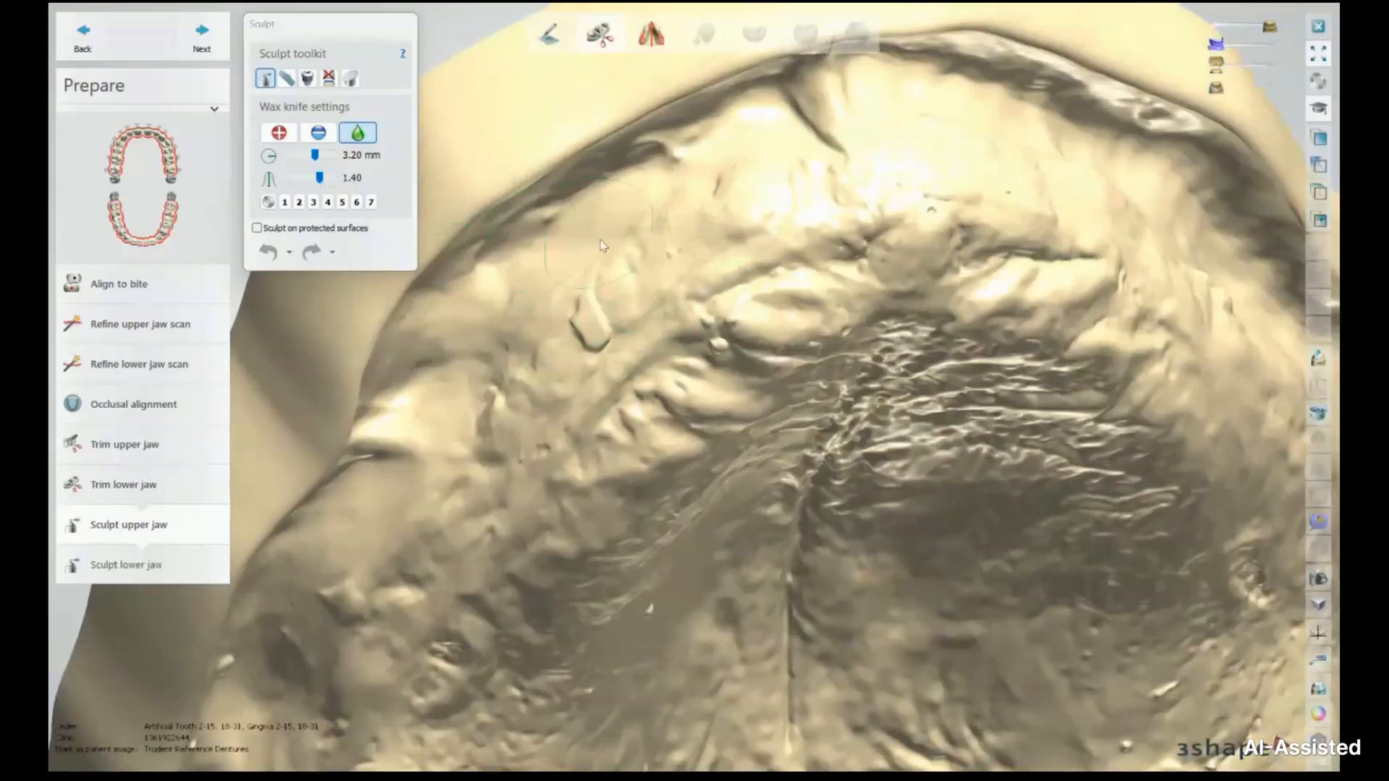
scroll(597, 301, down, 2)
right_drag(597, 301, 642, 340)
scroll(643, 340, up, 3)
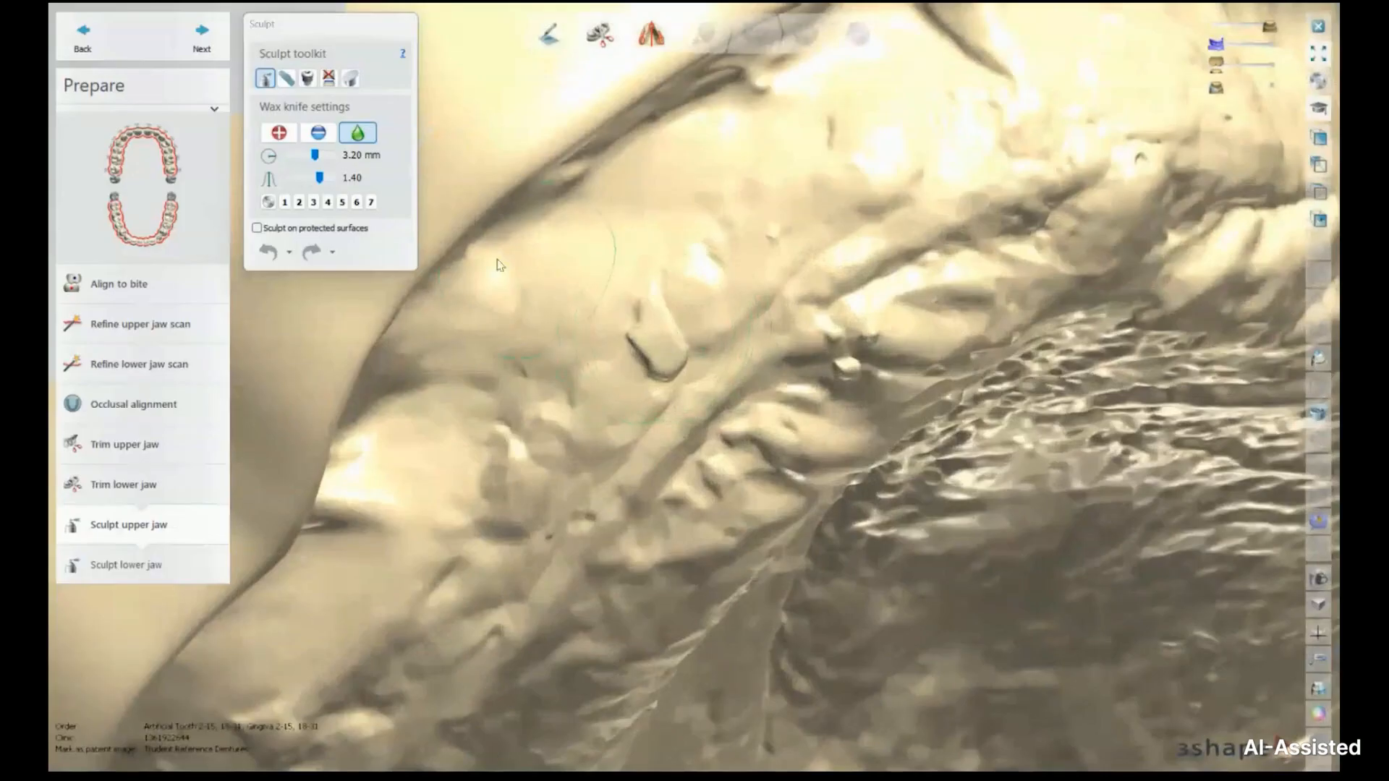
drag(314, 155, 306, 155)
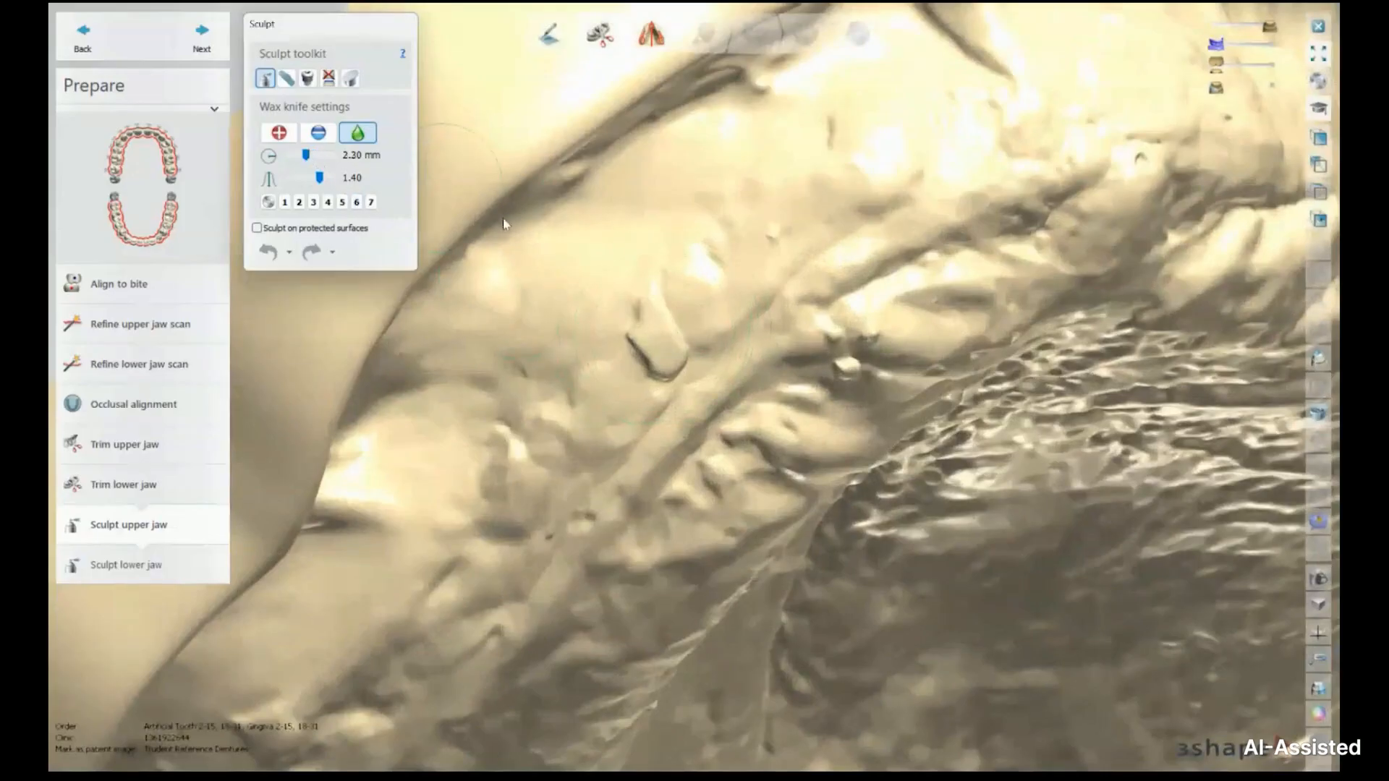
click(658, 336)
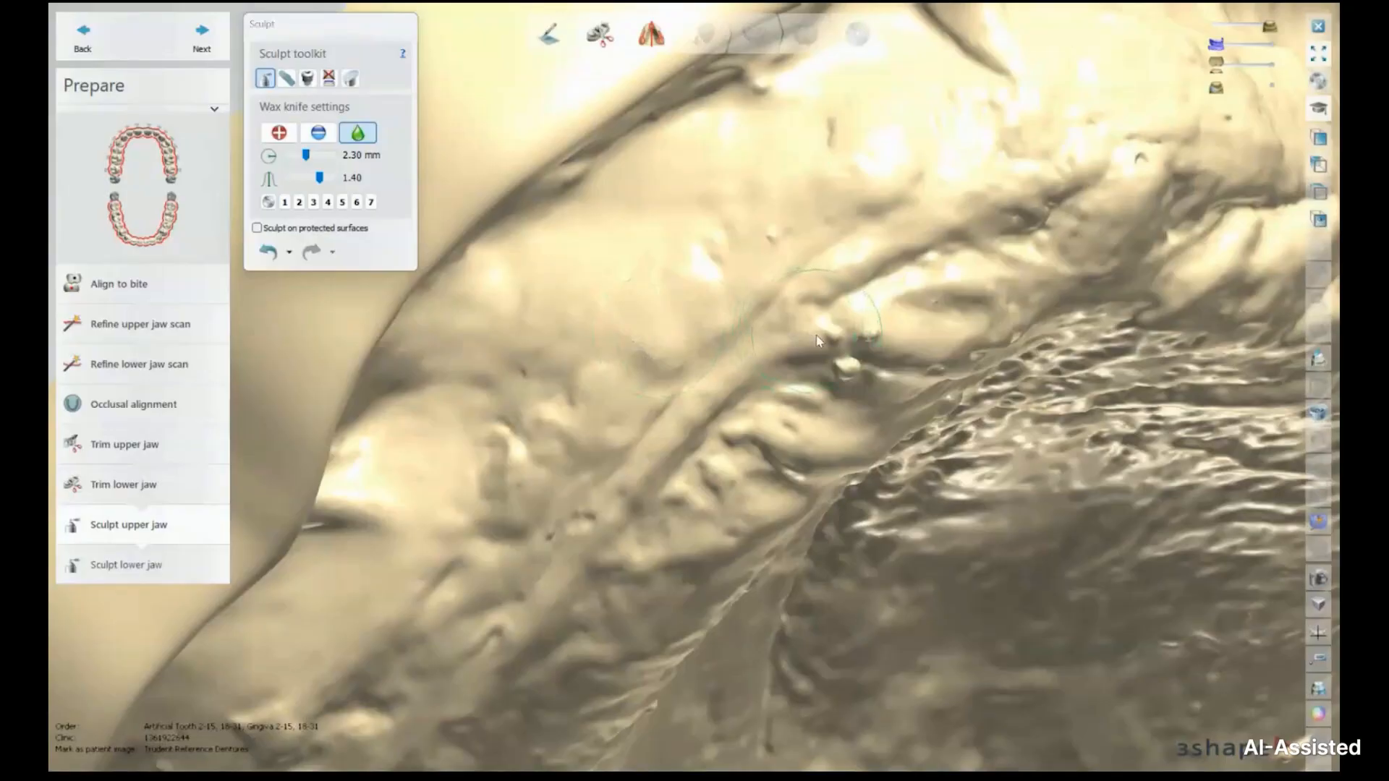
Step: Reduce the wax knife size to 1.85 mm and smooth the small nodules on both sides of the palate
mouse_move(817, 336)
right_down()
mouse_move(777, 320)
mouse_move(662, 193)
right_up()
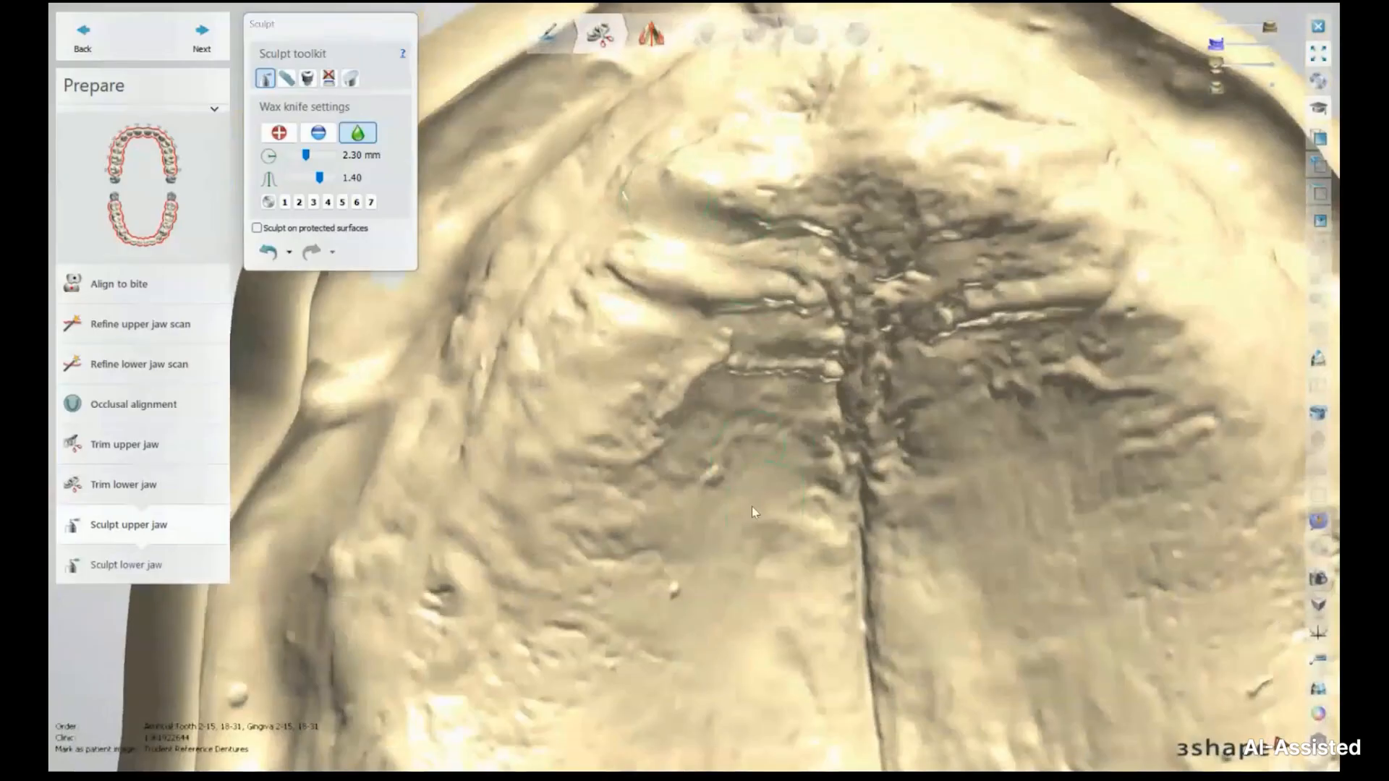
scroll(752, 499, down, 3)
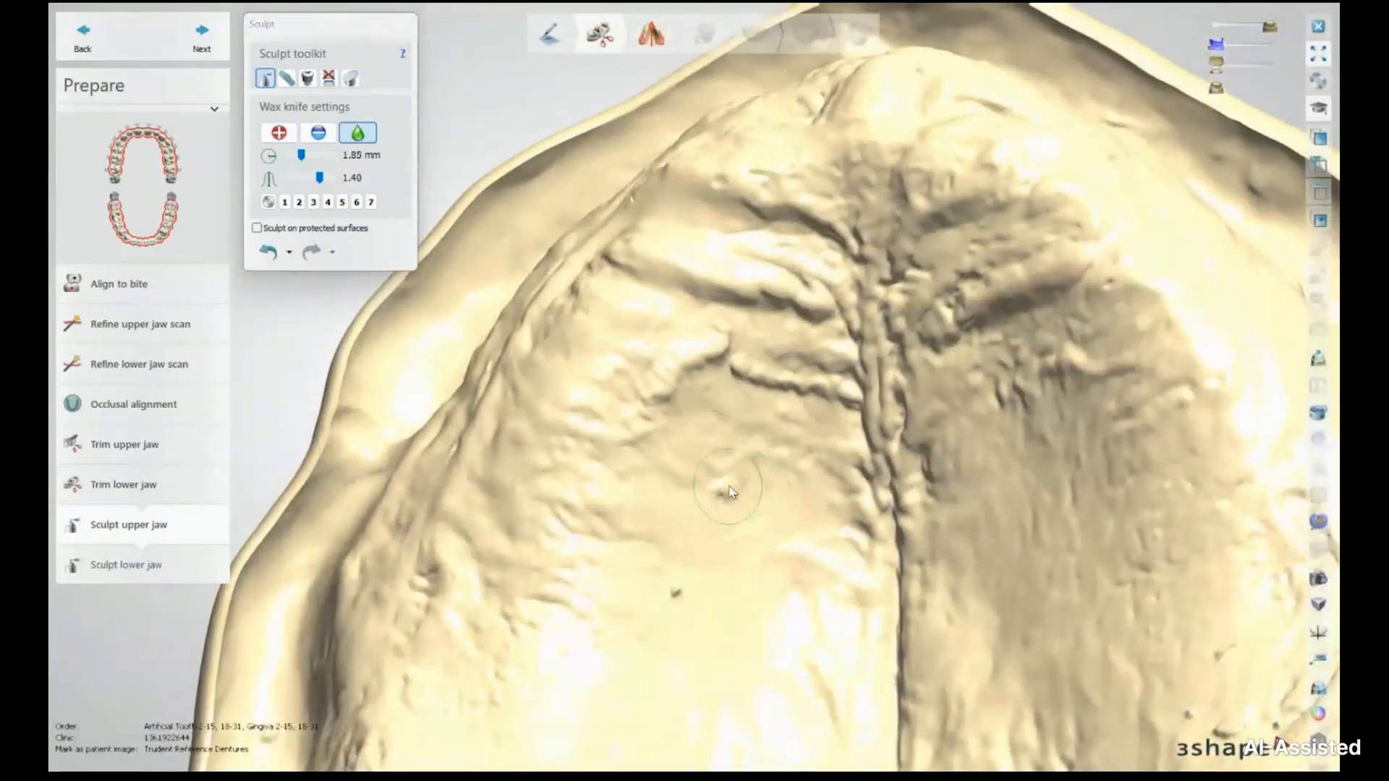
scroll(593, 384, up, 3)
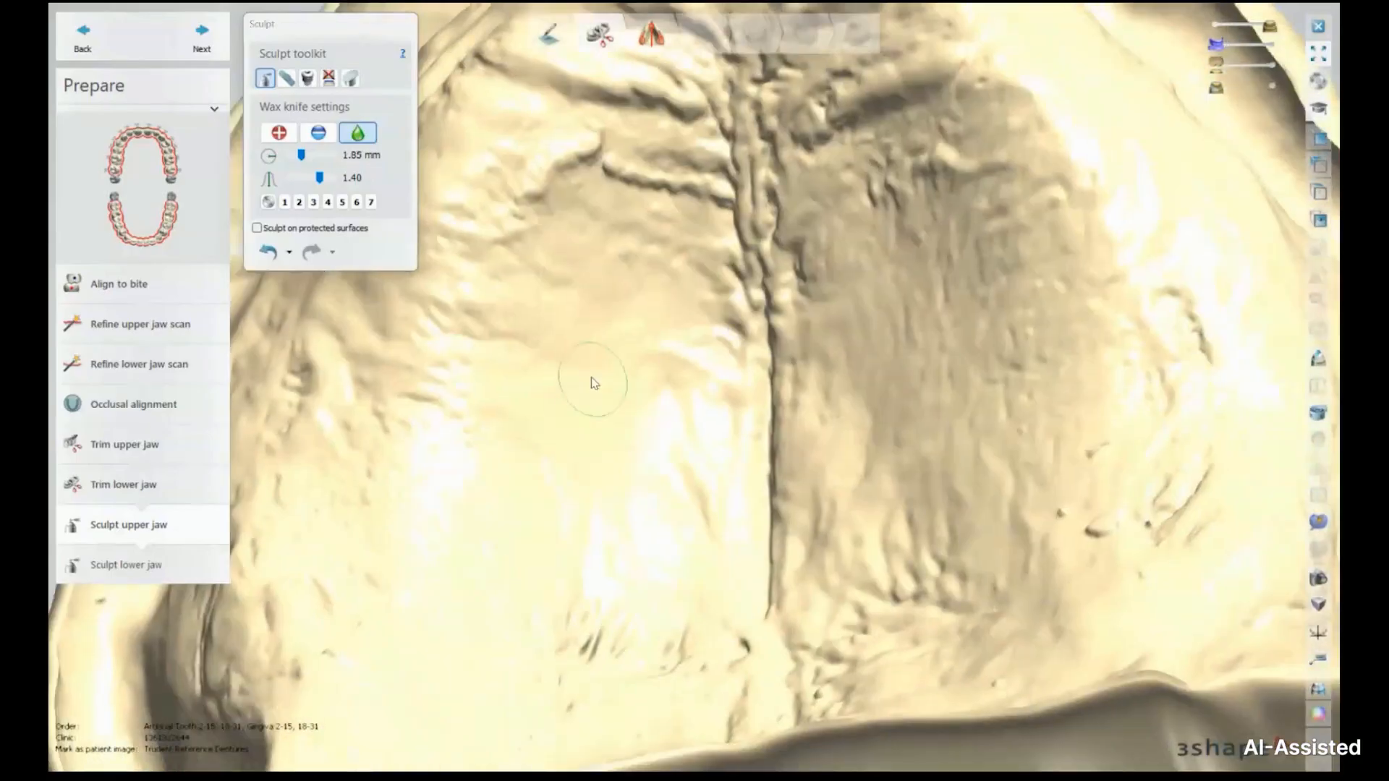
scroll(593, 384, down, 3)
mouse_move(1069, 548)
mouse_down()
mouse_move(1027, 528)
mouse_move(1052, 467)
mouse_move(1070, 463)
mouse_up()
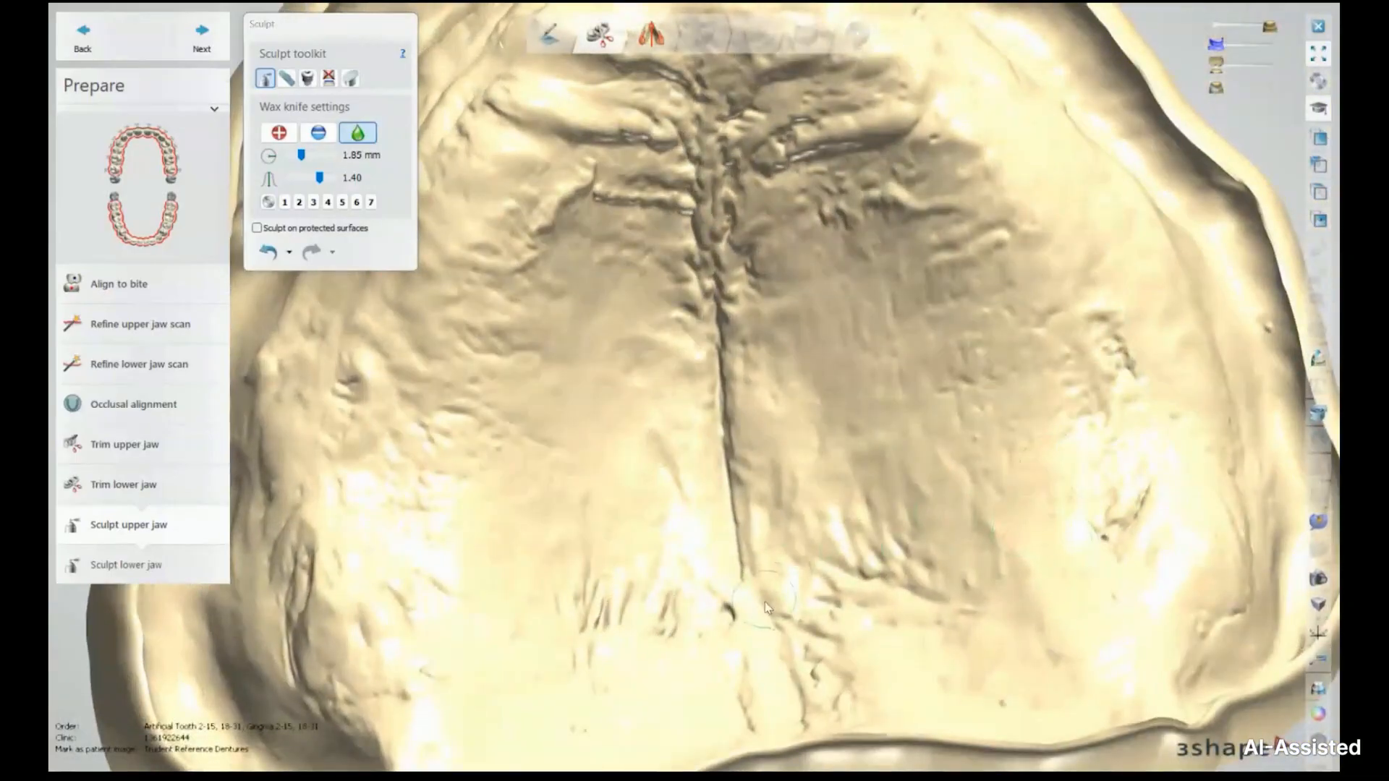
Step: Reduce the wax knife size to 1.40 mm and smooth small spots along one posterior side of the upper jaw
scroll(768, 607, down, 4)
right_drag(768, 608, 745, 499)
scroll(412, 418, up, 5)
shift+scroll(415, 405, down, 3)
click(414, 403)
click(387, 522)
Step: Smooth the small bumps along the opposite side of the upper jaw, between the ridge and the buccal border
scroll(489, 488, down, 4)
right_drag(688, 313, 673, 579)
scroll(817, 172, down, 1)
middle_drag(1201, 163, 817, 207)
click(887, 154)
middle_drag(1022, 283, 666, 145)
scroll(673, 156, down, 1)
click(953, 456)
middle_drag(896, 529, 921, 217)
Step: Smooth the remaining small nodules near the posterior border of the palate
right_drag(936, 275, 869, 387)
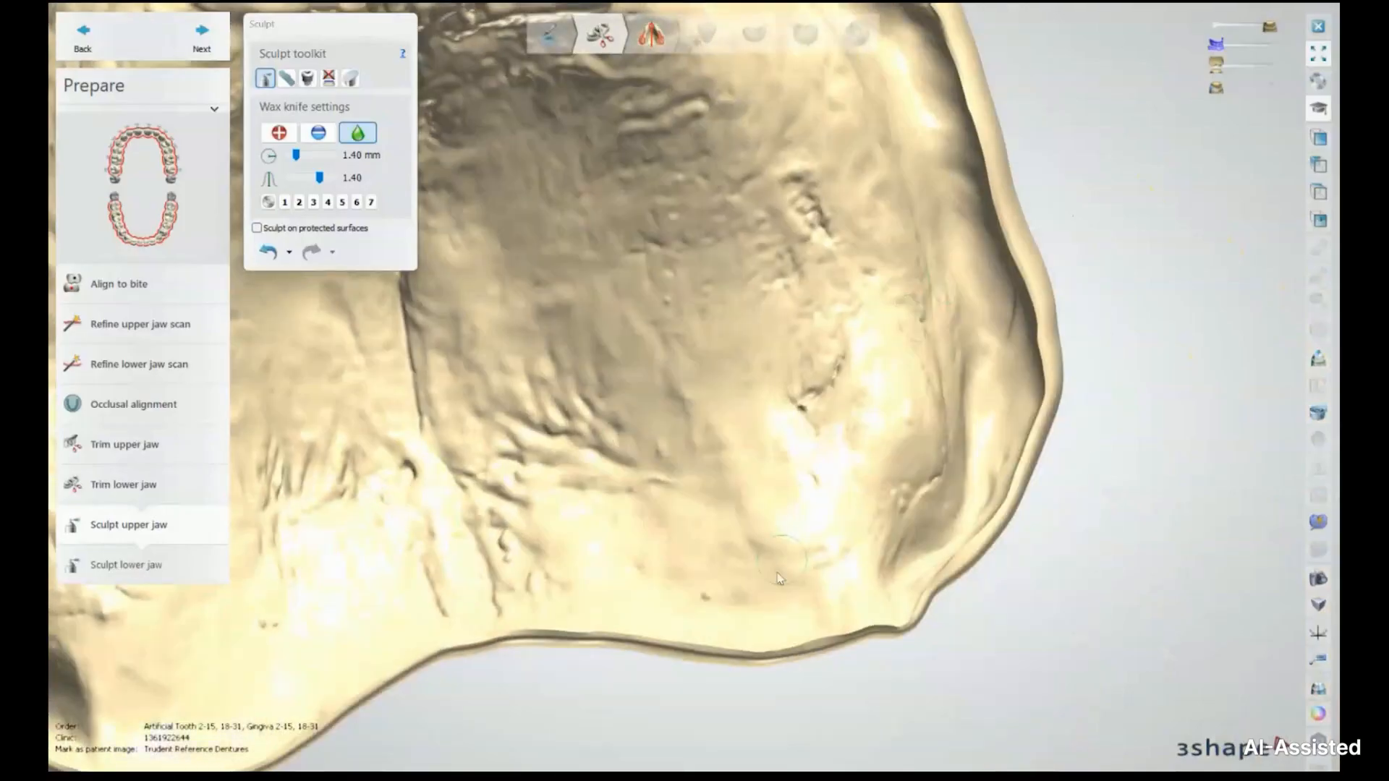
click(707, 600)
right_drag(850, 544, 813, 542)
middle_drag(505, 483, 789, 452)
scroll(645, 588, down, 1)
mouse_move(646, 590)
right_down()
mouse_move(628, 606)
mouse_move(637, 597)
right_up()
click(666, 544)
mouse_move(587, 497)
right_down()
mouse_move(644, 486)
mouse_move(602, 494)
right_up()
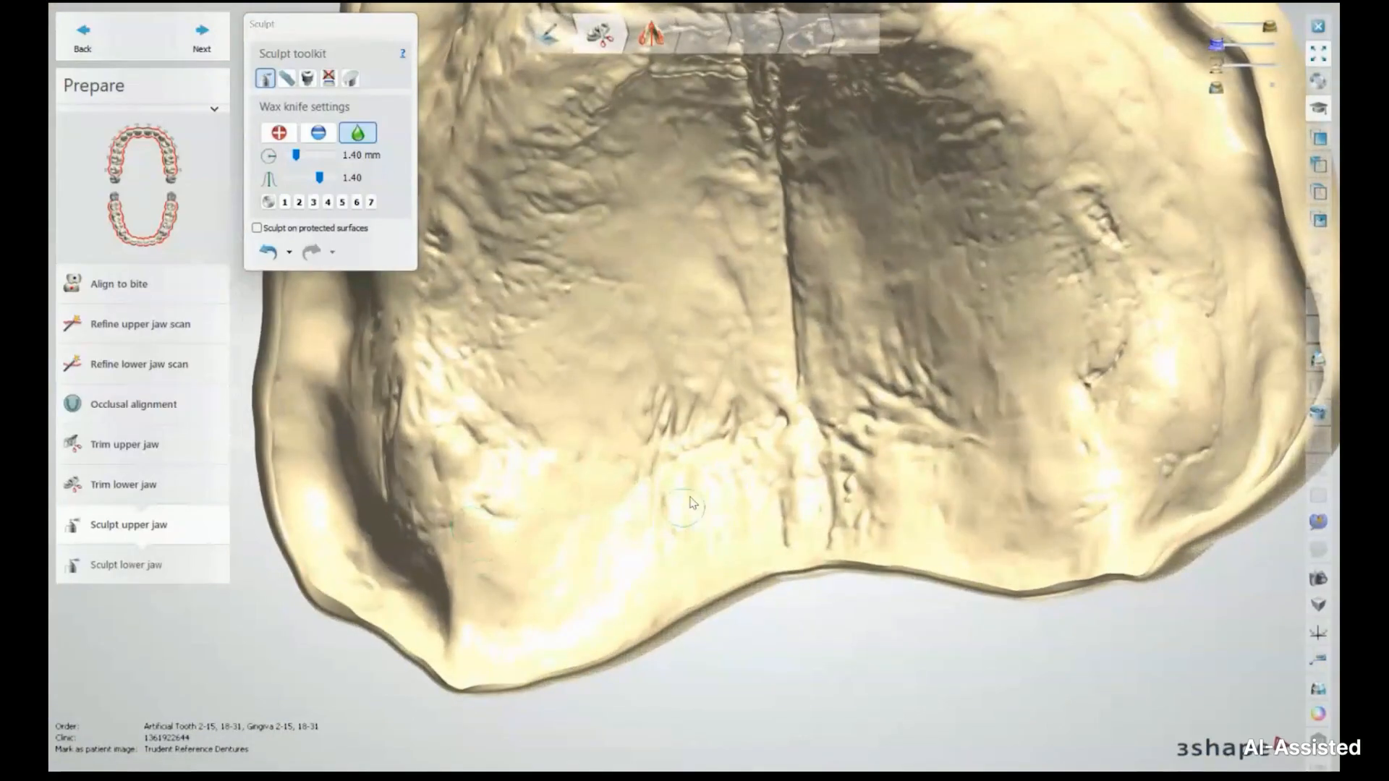
Step: Check the upper jaw from several angles and smooth the small bumps on the anterior ridge beside the frenum
scroll(690, 502, down, 3)
right_drag(691, 502, 753, 450)
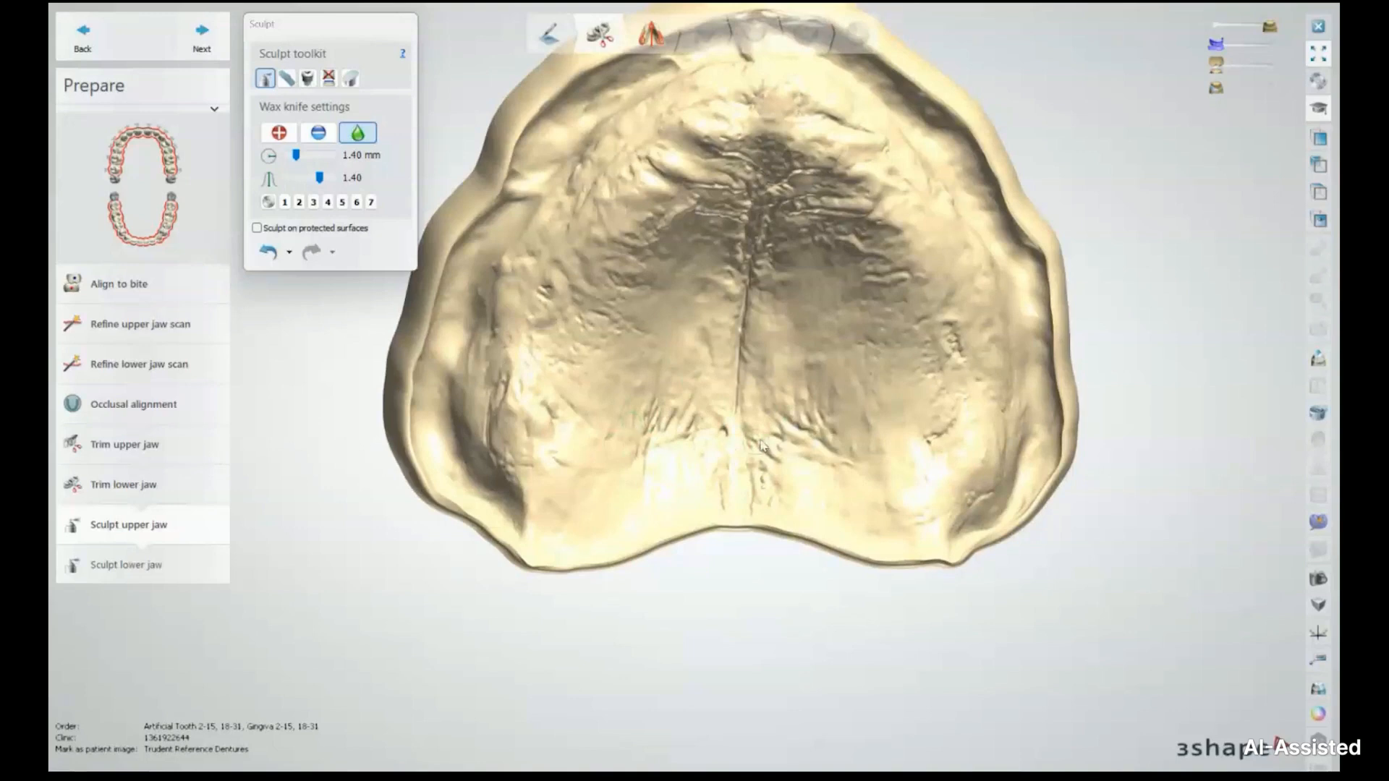
right_drag(761, 444, 536, 298)
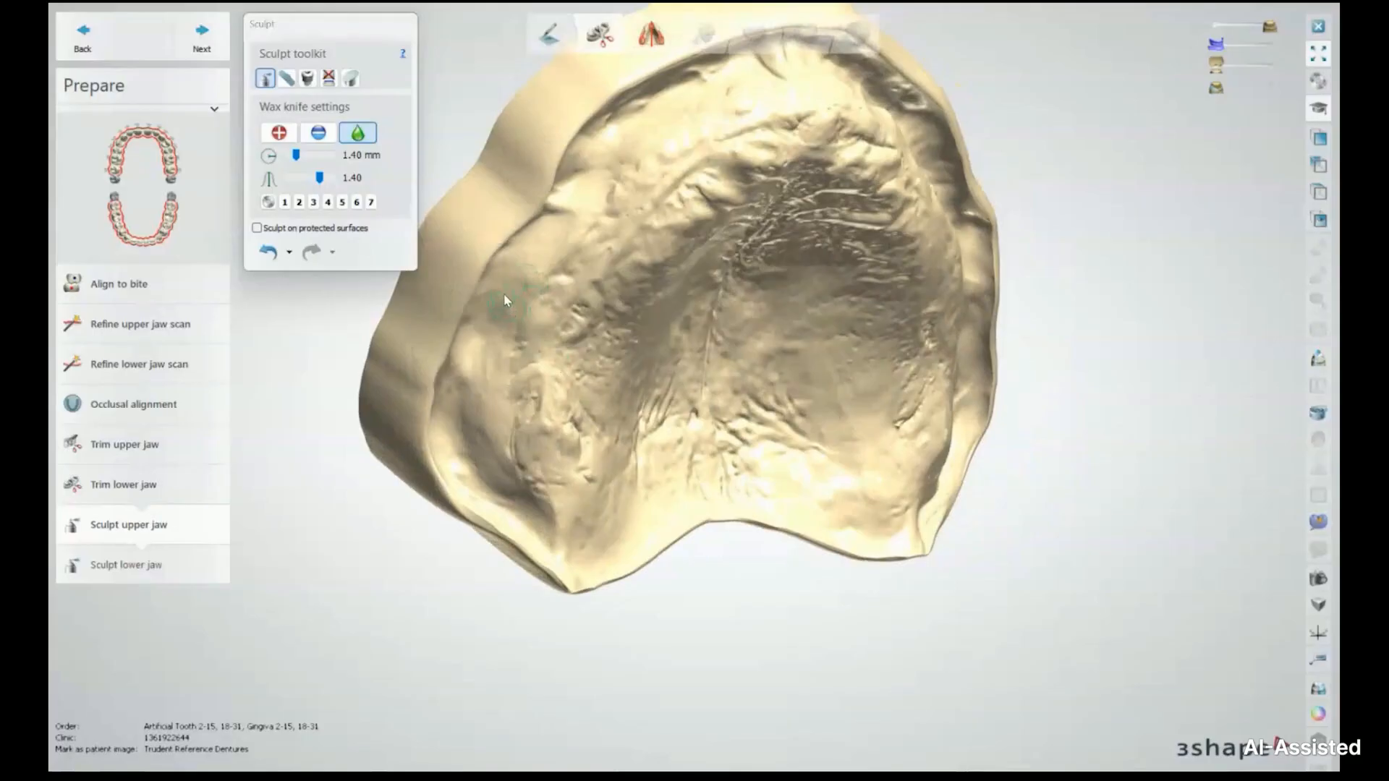
right_drag(673, 318, 756, 316)
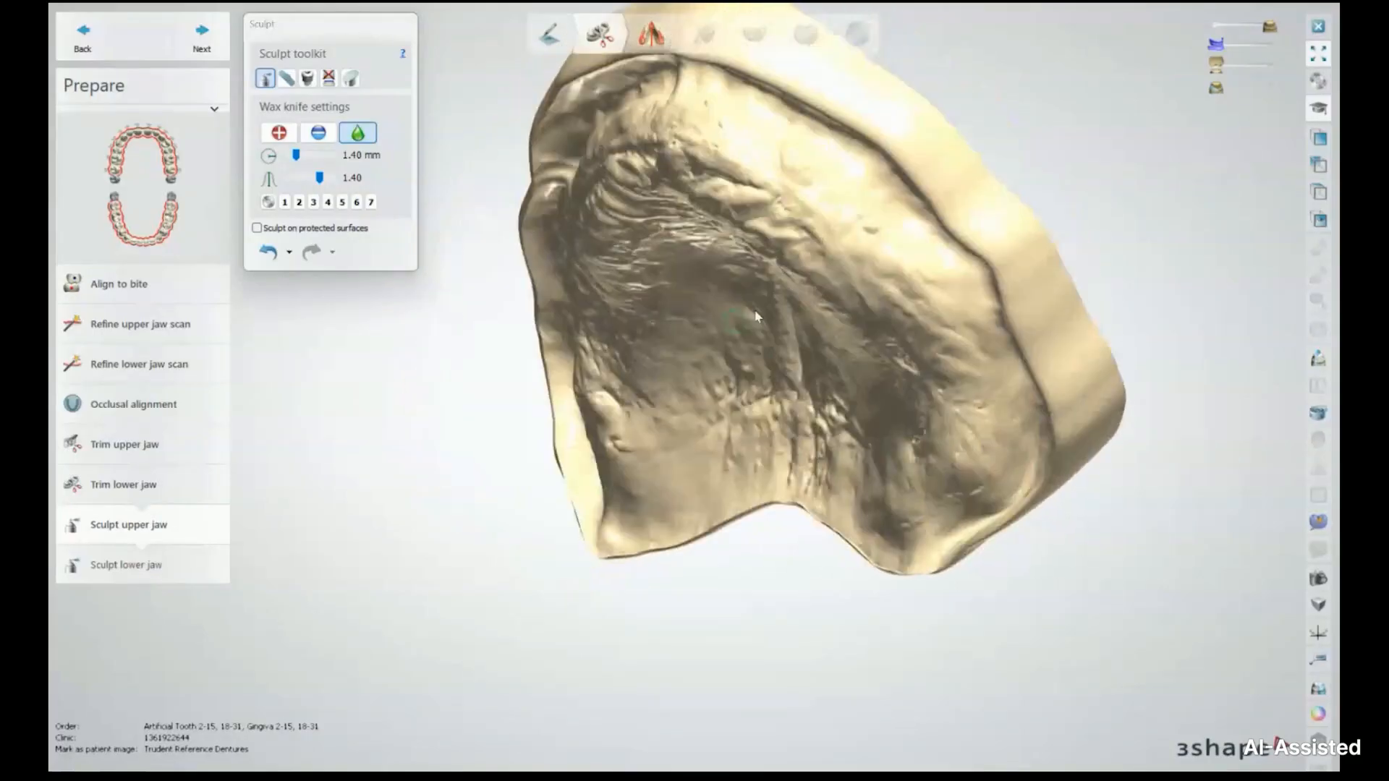
scroll(864, 240, up, 3)
drag(881, 224, 859, 203)
middle_drag(726, 124, 940, 354)
right_drag(887, 333, 914, 358)
click(855, 288)
click(894, 323)
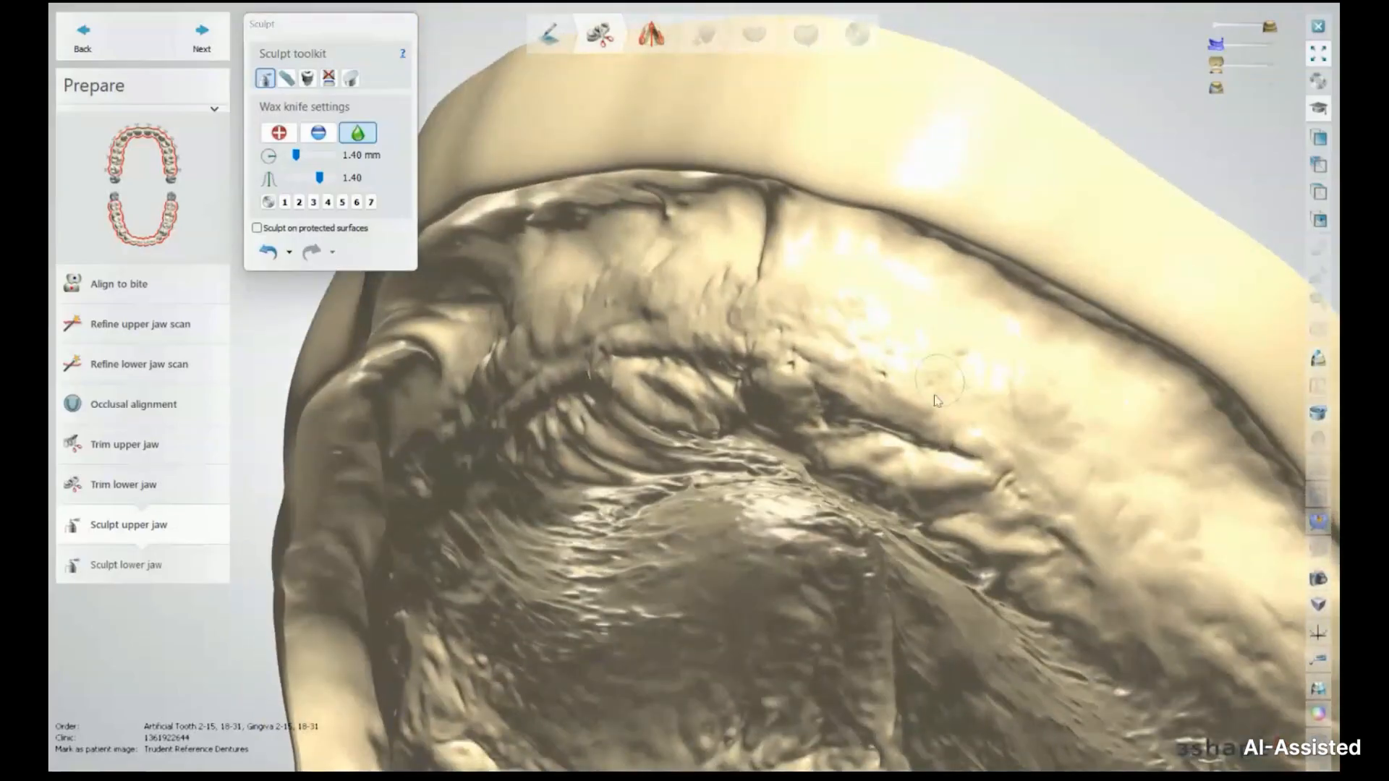
Step: Check the whole smoothed upper jaw and advance to sculpting the lower jaw
scroll(934, 402, down, 5)
right_drag(933, 416, 955, 347)
scroll(955, 348, down, 1)
middle_drag(954, 348, 816, 259)
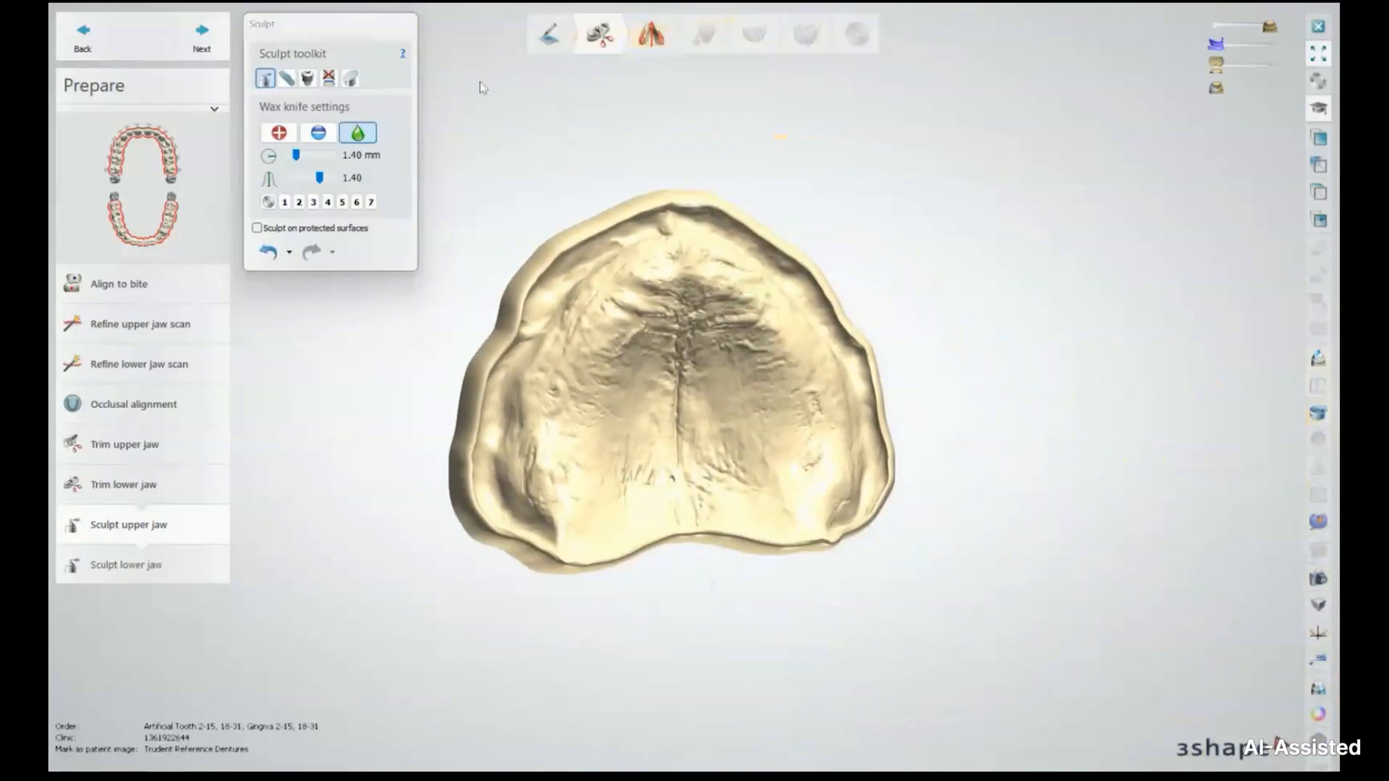
click(203, 48)
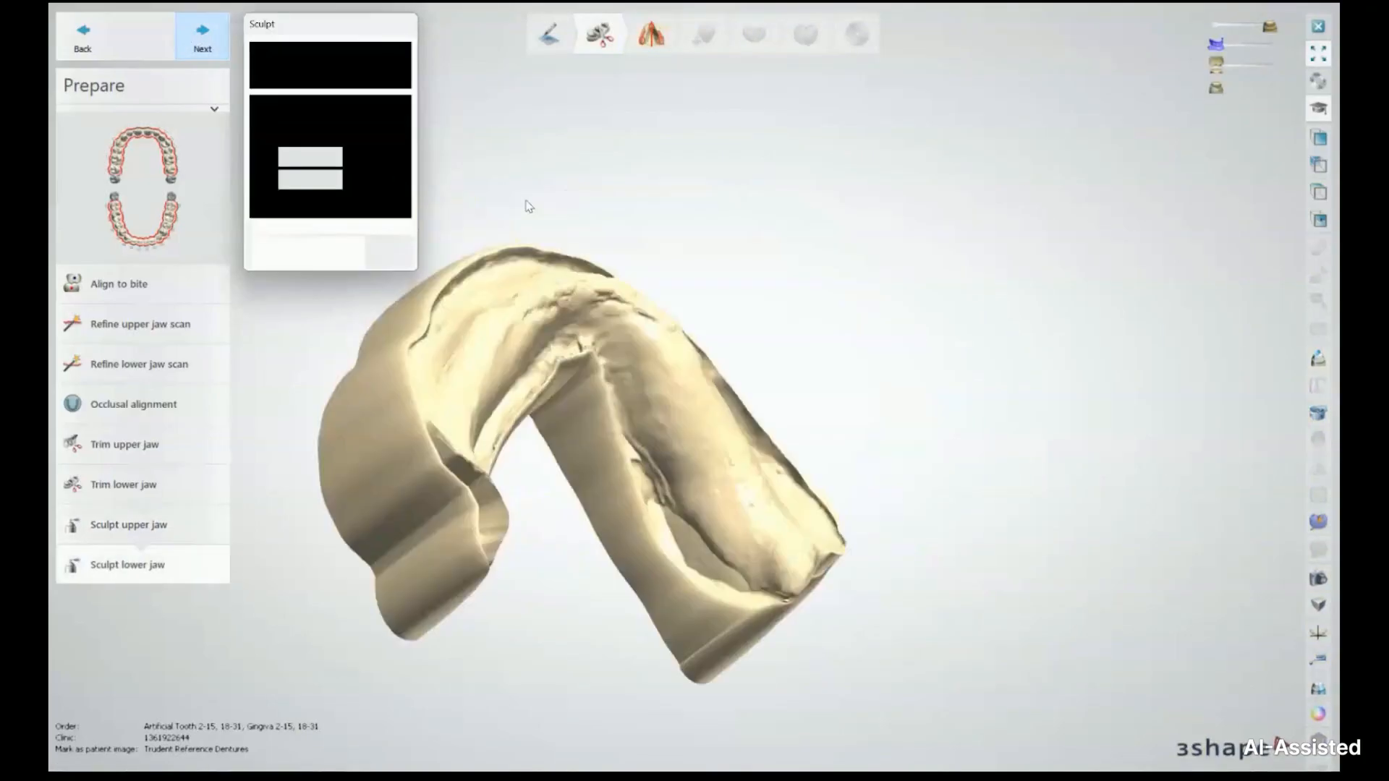
Step: Switch the wax knife to smoothing, inspect the lower jaw's ridge and borders, and advance to the model analysis
click(359, 132)
scroll(519, 489, up, 5)
right_drag(515, 489, 541, 472)
mouse_move(1114, 427)
right_down()
mouse_move(1136, 353)
mouse_move(1077, 400)
mouse_move(1066, 462)
mouse_move(1083, 483)
mouse_move(1061, 410)
mouse_move(1069, 486)
mouse_move(1034, 376)
mouse_move(623, 304)
mouse_move(593, 187)
right_up()
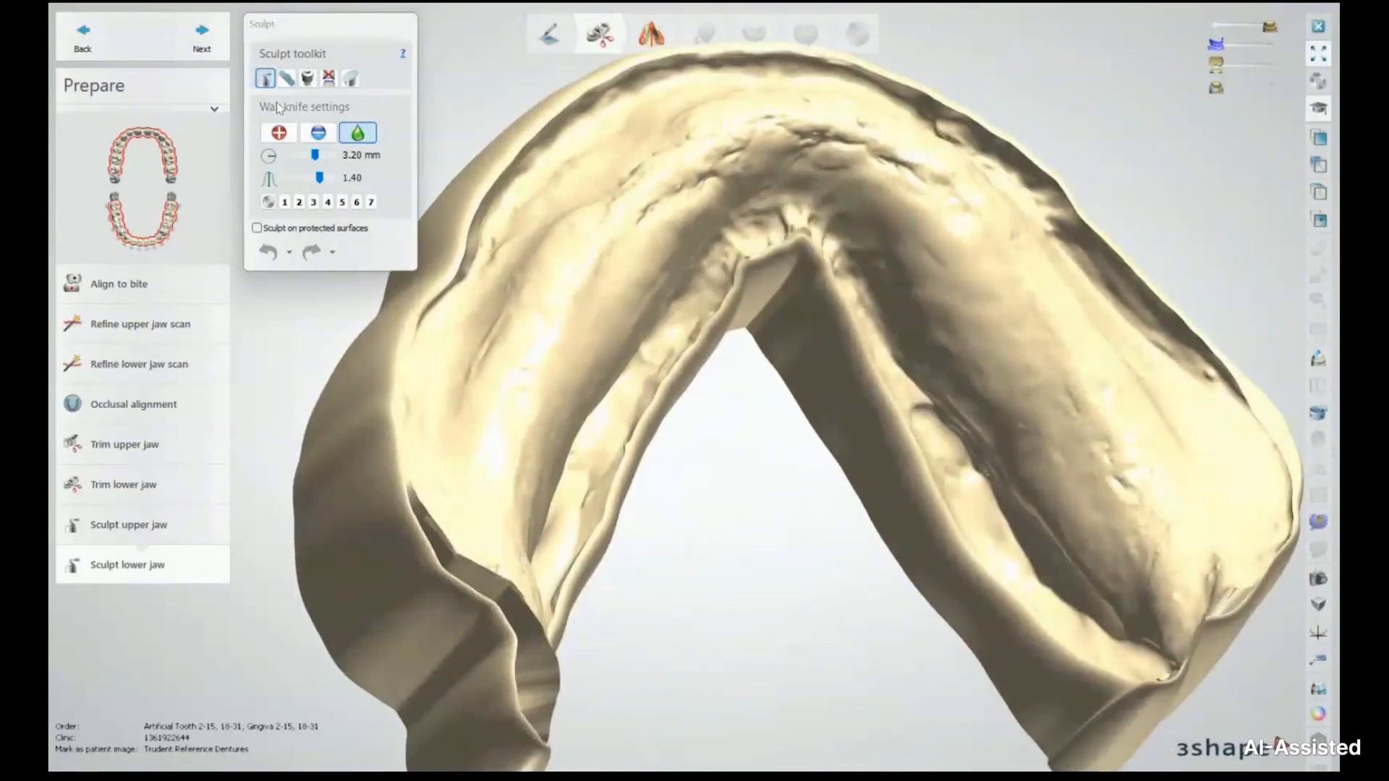
click(202, 36)
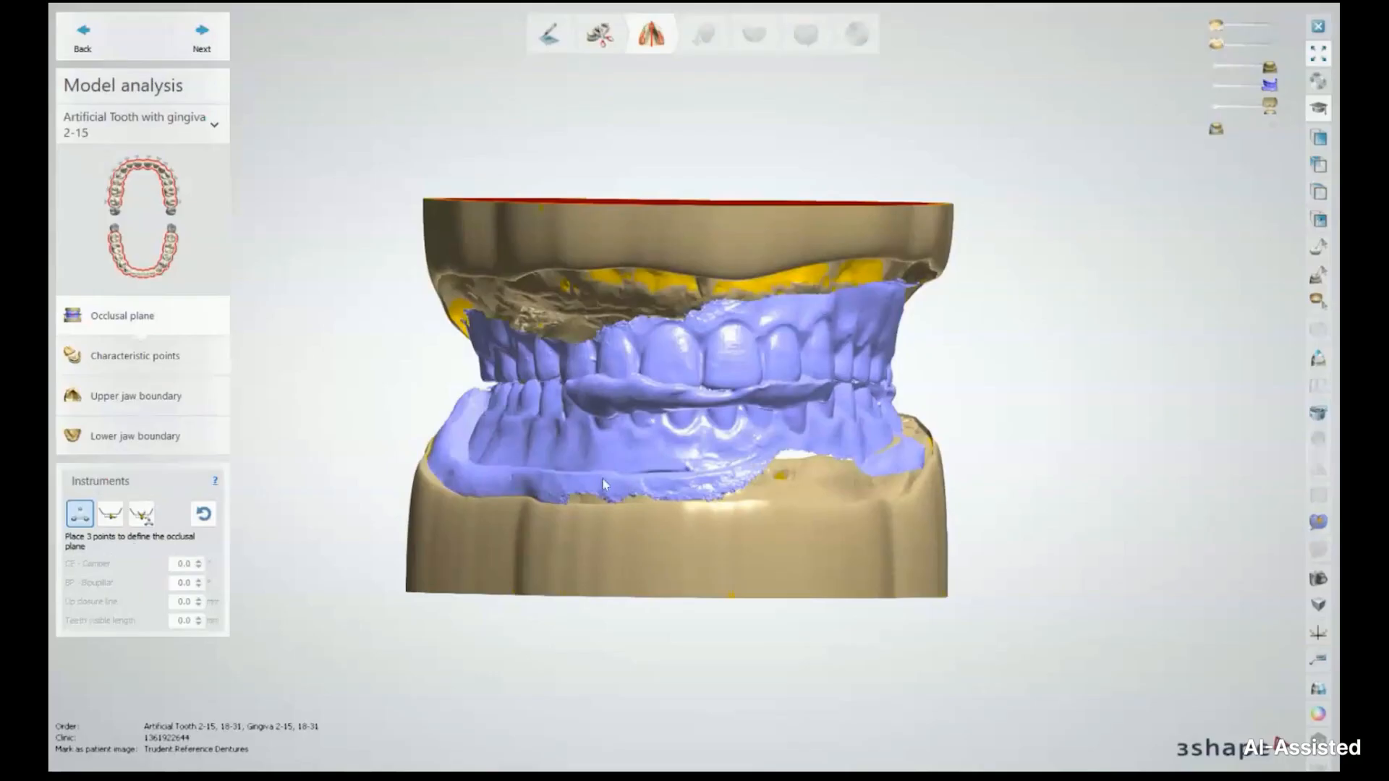
Step: Define the occlusal plane with three points on the bite scan: a molar on each side and the upper central incisors
right_drag(498, 453, 595, 452)
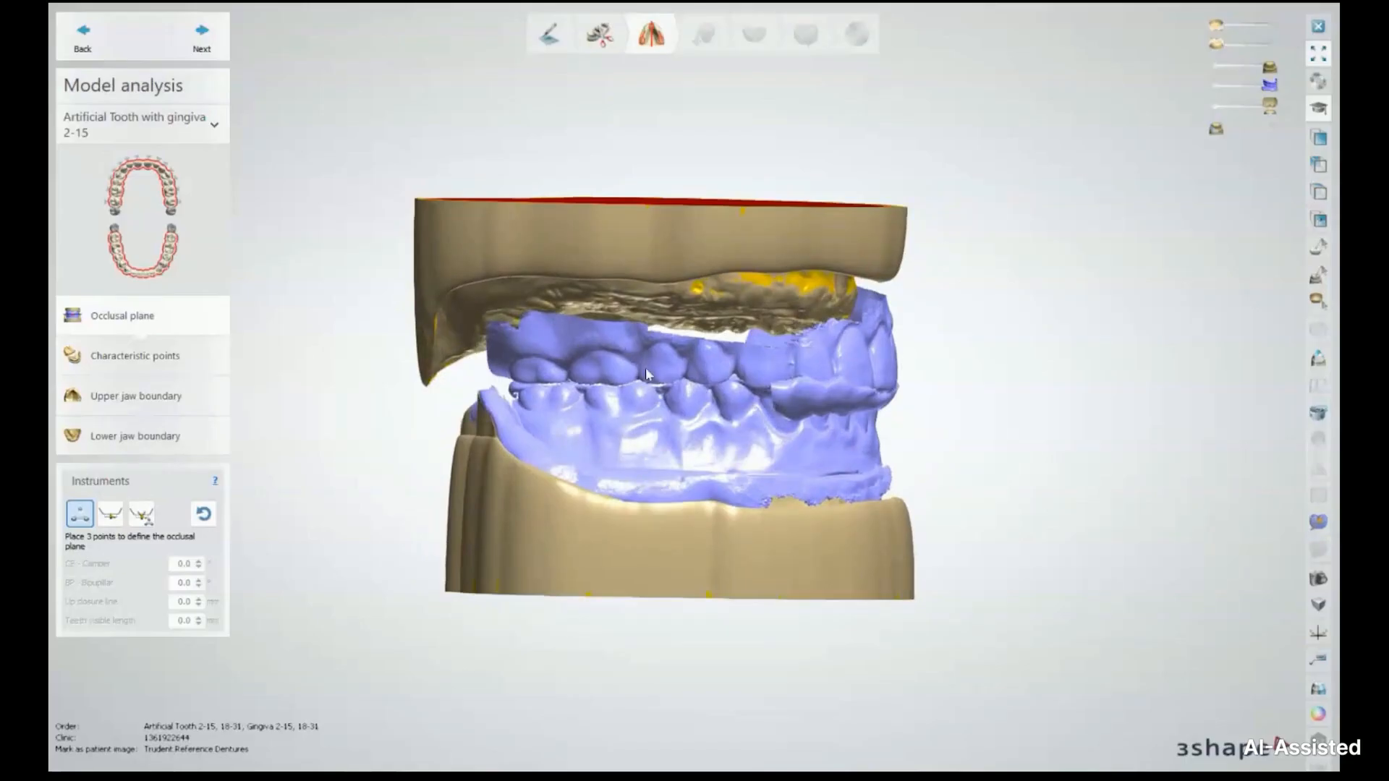
scroll(646, 370, up, 3)
click(583, 391)
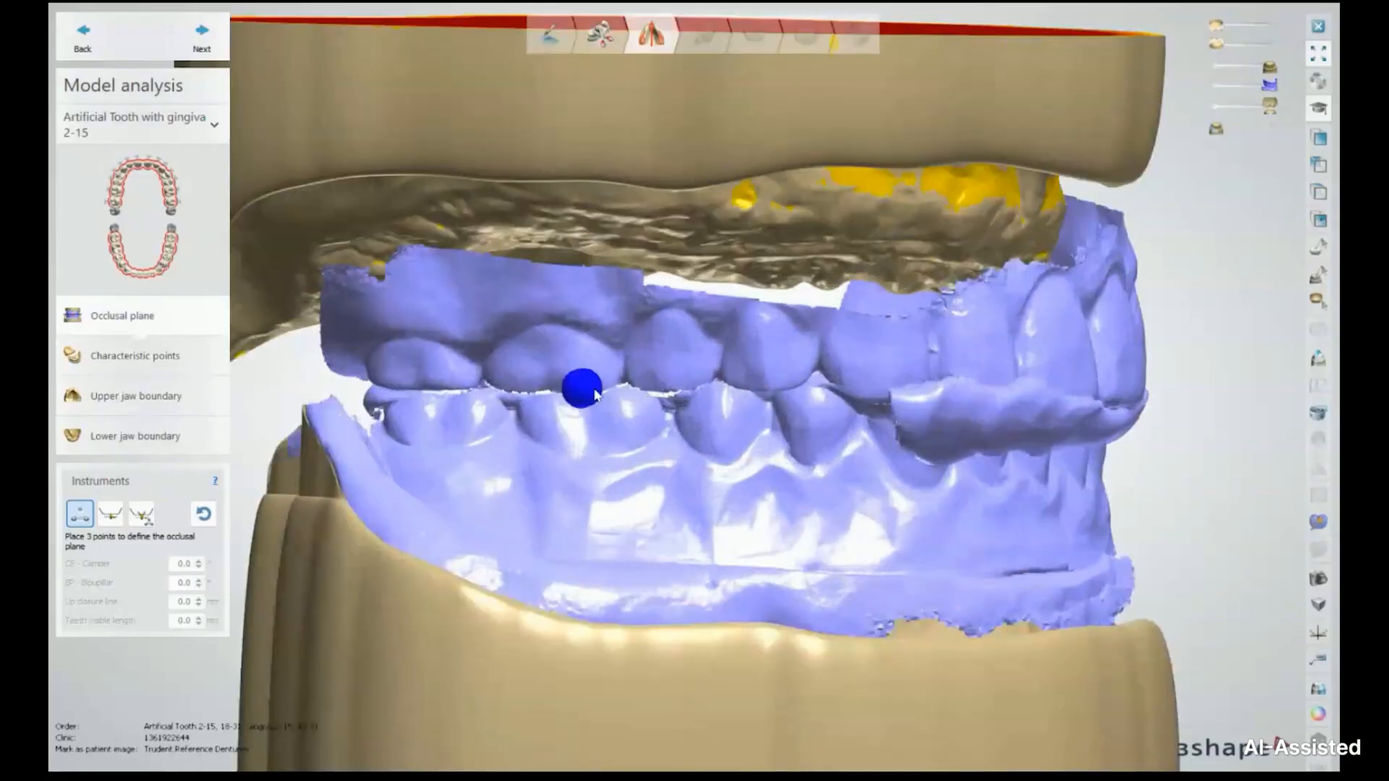
right_drag(877, 463, 779, 442)
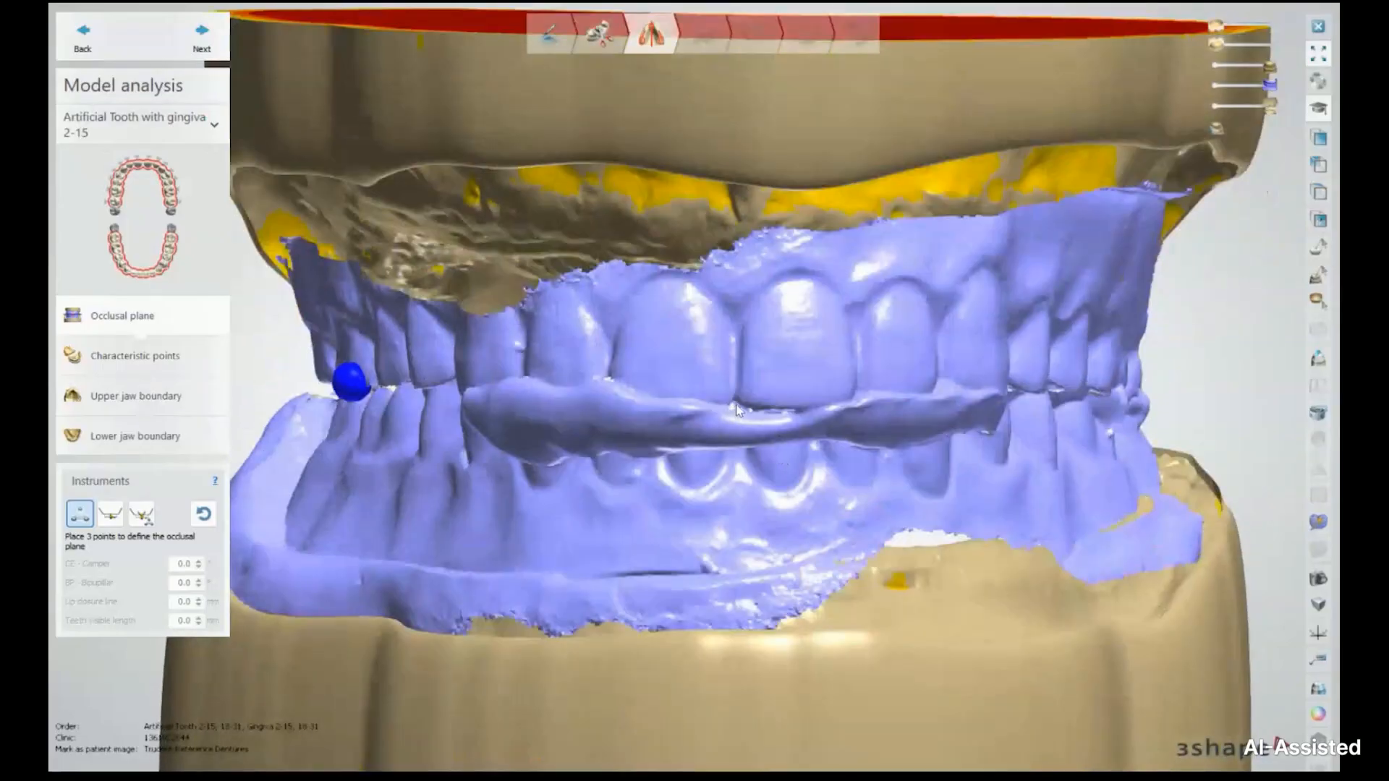
right_drag(846, 474, 920, 427)
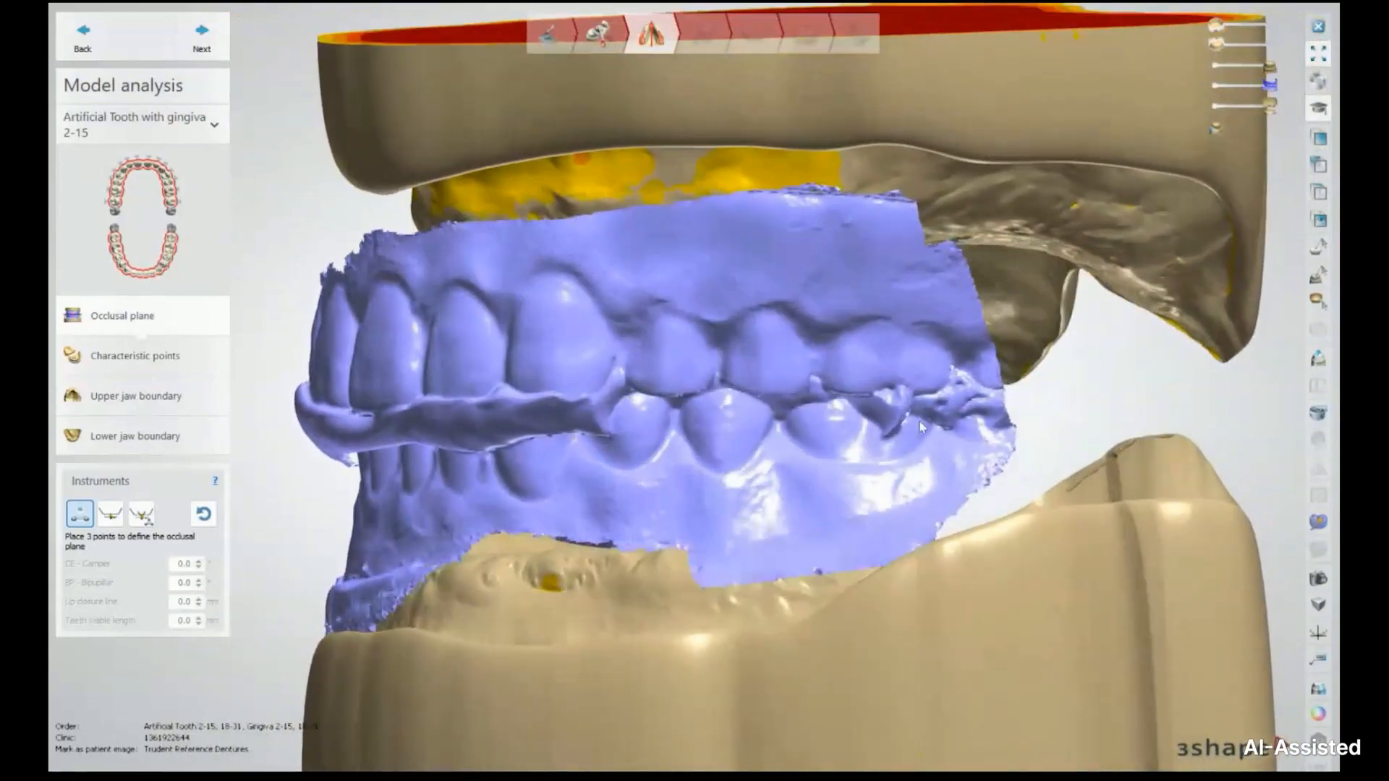
click(857, 392)
Step: Slide the occlusal plane with its tooth outlines over the scanned dental arch
scroll(575, 425, down, 5)
right_drag(575, 425, 727, 466)
mouse_move(726, 453)
right_down()
mouse_move(685, 396)
mouse_move(721, 457)
right_up()
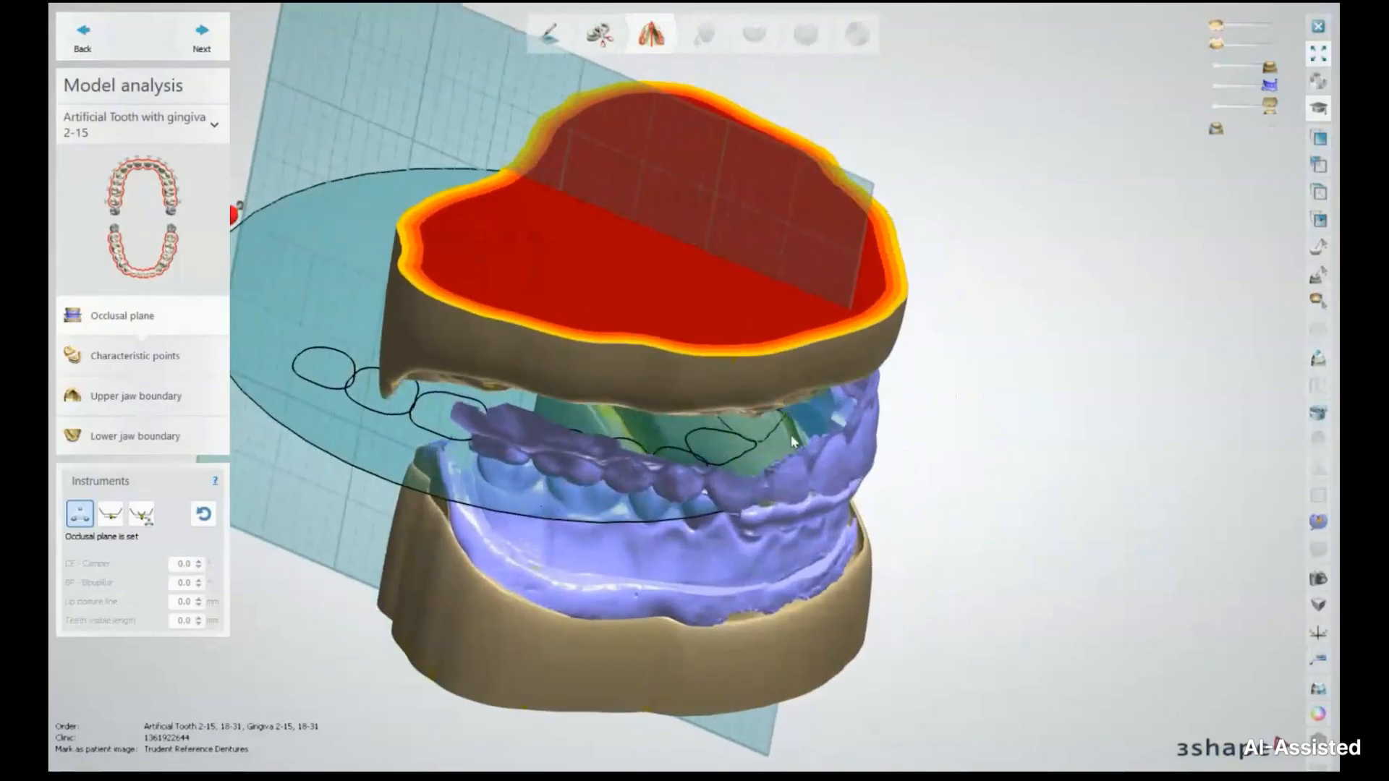
mouse_move(707, 411)
right_down()
mouse_move(698, 445)
mouse_move(689, 414)
right_up()
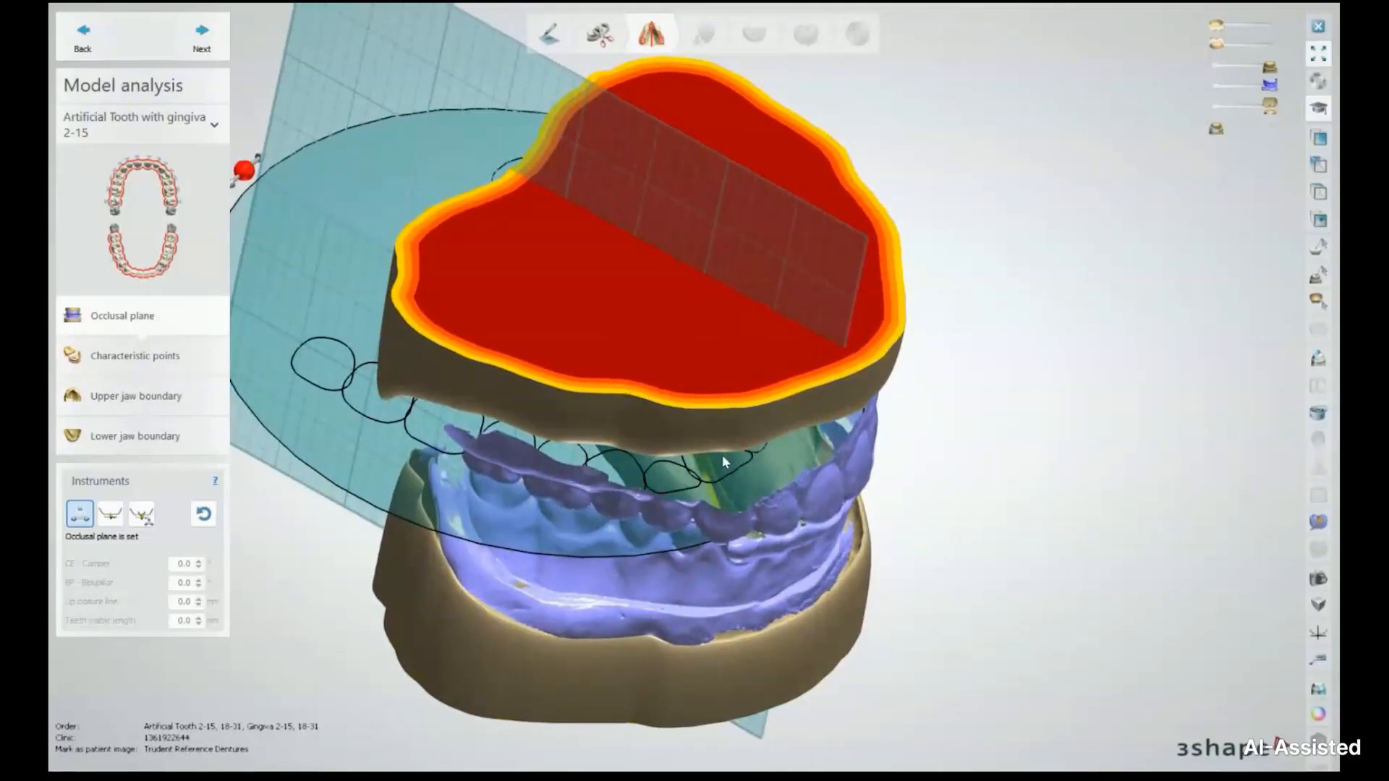
drag(760, 467, 856, 520)
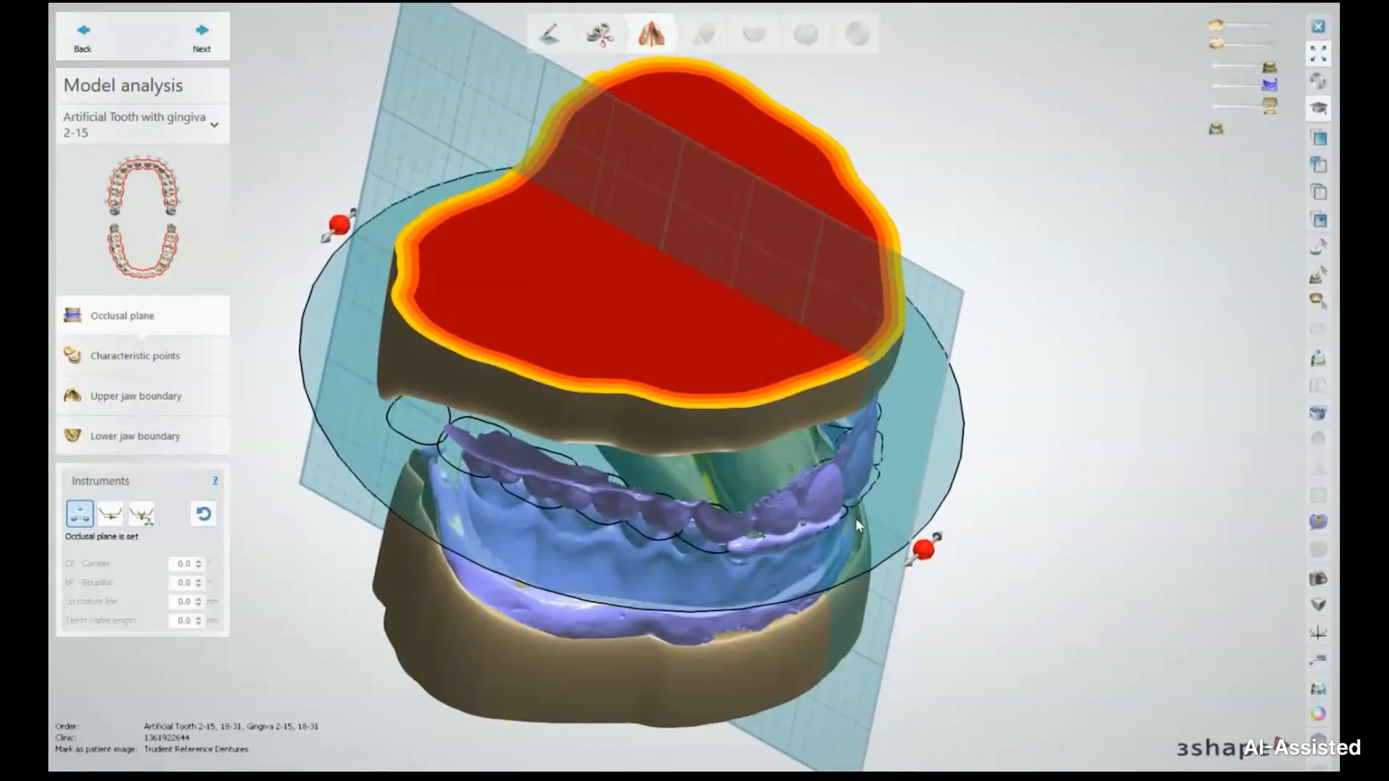
Step: Fine-tune the occlusal plane's tilt in side view by lowering its posterior end and adjusting its lateral handle
right_drag(967, 454, 766, 579)
scroll(674, 521, up, 3)
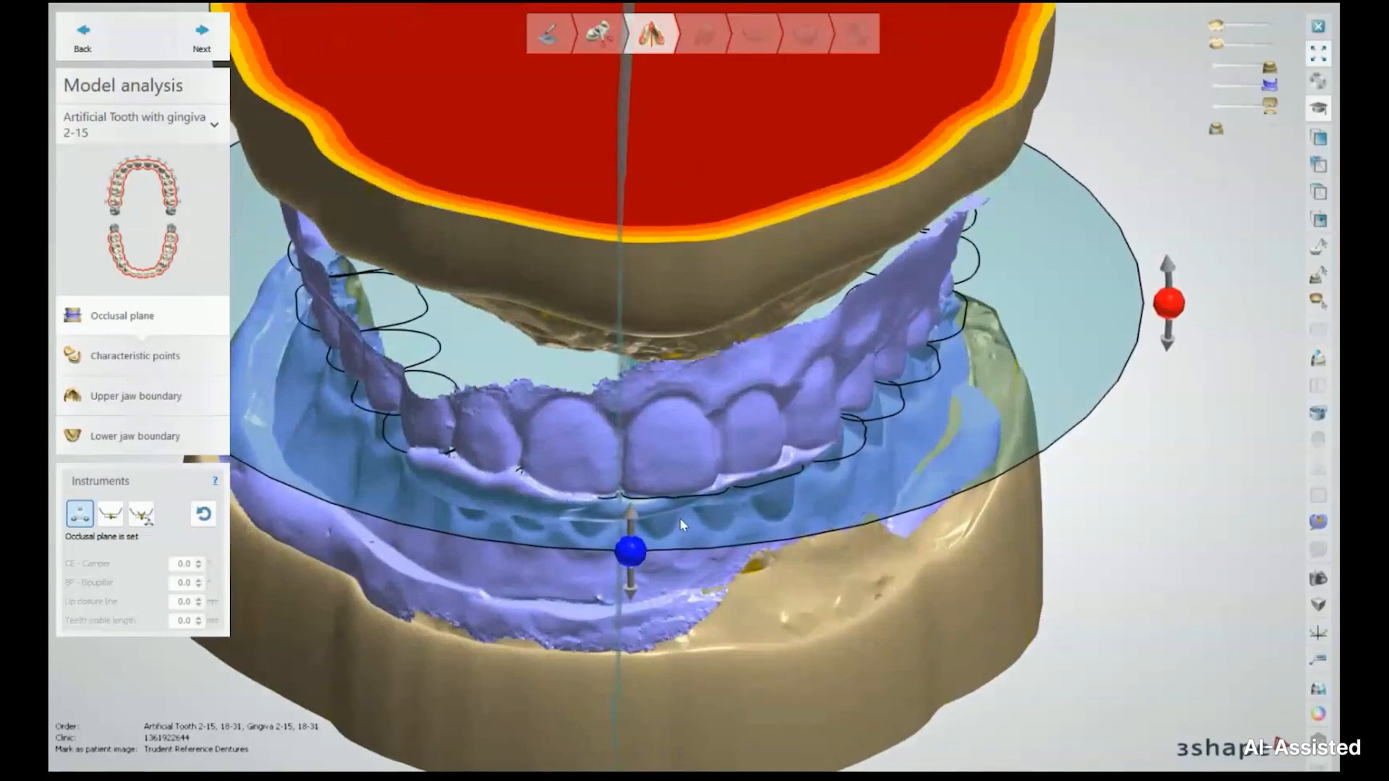
right_drag(684, 416, 741, 373)
drag(287, 333, 293, 345)
drag(680, 351, 675, 355)
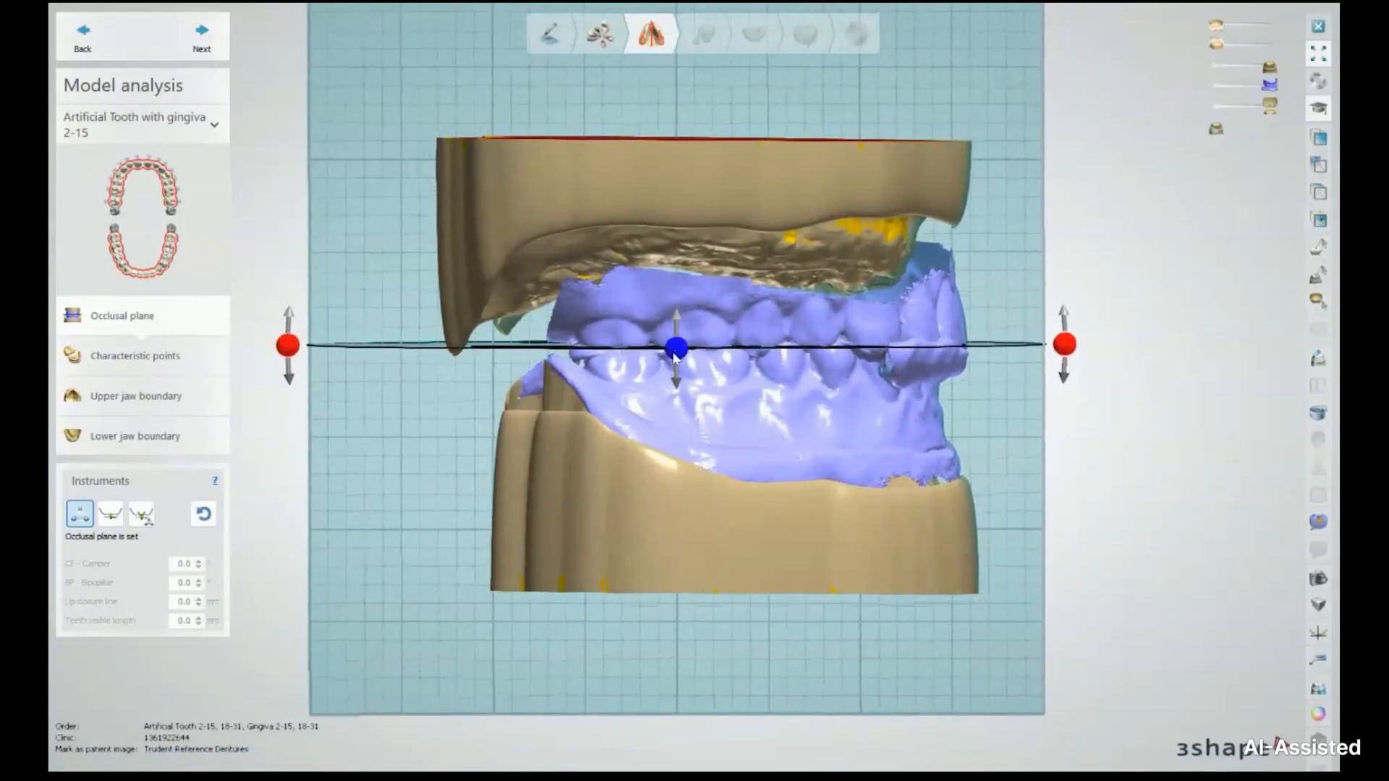
Step: Compare the occlusal plane and tooth outlines with the scanned incisors and posterior teeth from the front and sides
right_drag(1020, 271, 753, 488)
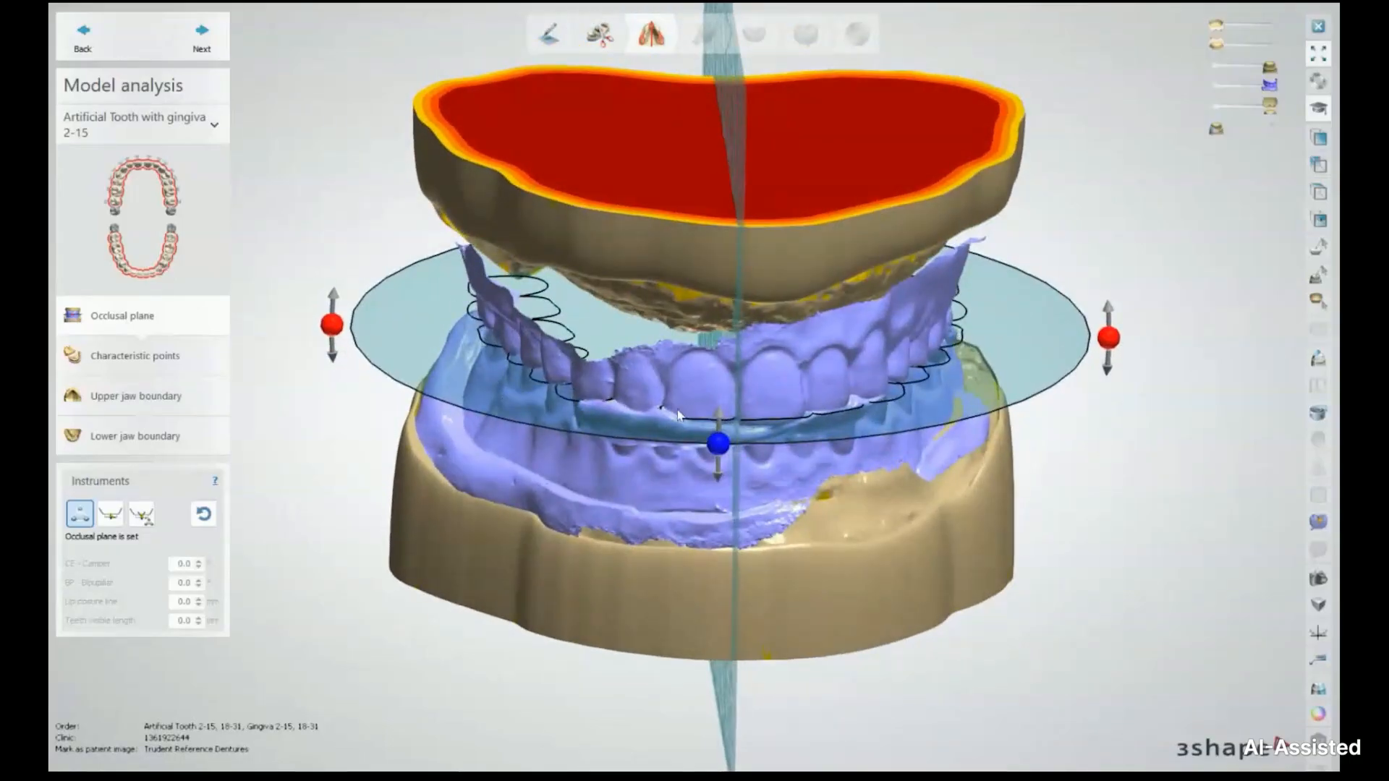
right_drag(679, 413, 659, 410)
scroll(483, 346, up, 3)
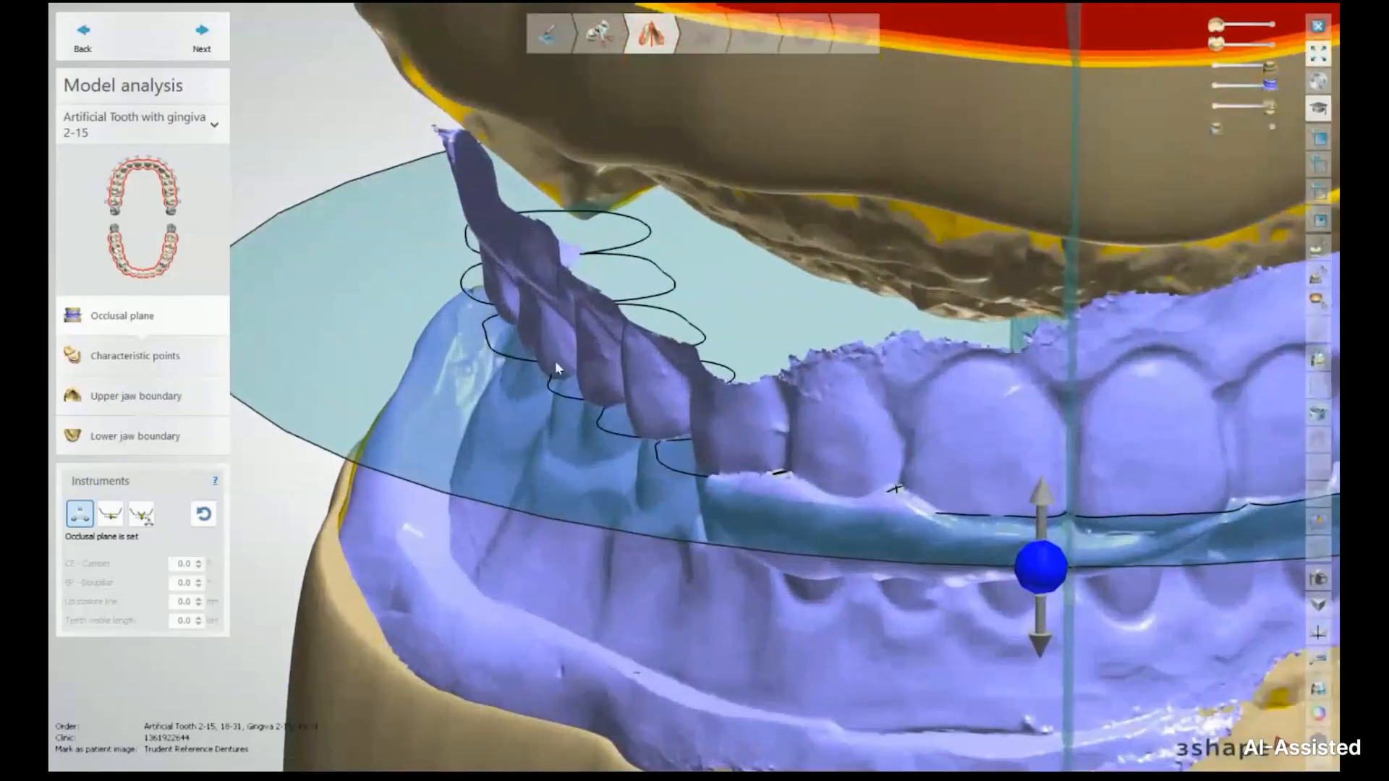
middle_drag(797, 409, 420, 407)
scroll(1121, 392, down, 1)
middle_drag(1122, 392, 891, 425)
scroll(704, 477, down, 3)
middle_drag(644, 476, 785, 431)
right_drag(784, 431, 783, 436)
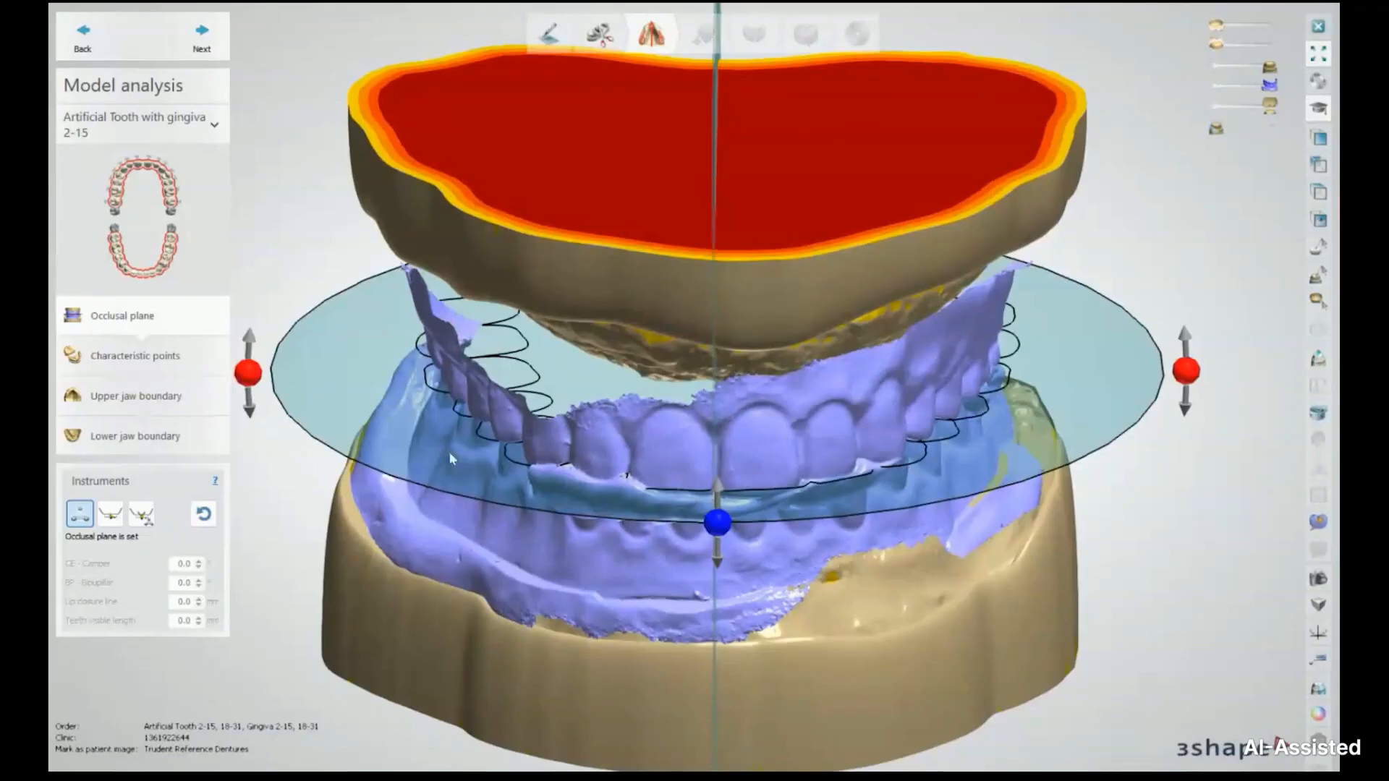
right_drag(463, 402, 501, 407)
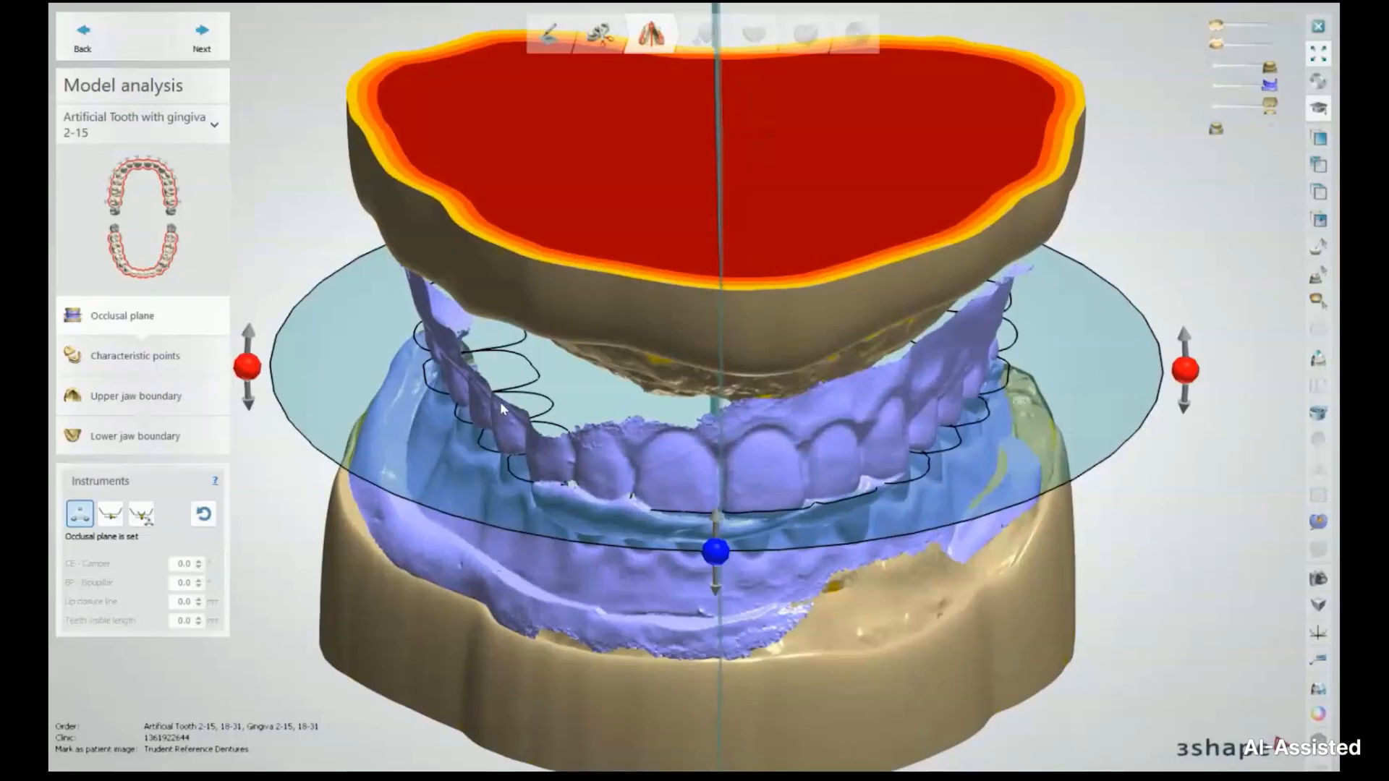
mouse_move(667, 304)
right_down()
mouse_move(659, 268)
mouse_move(669, 304)
right_up()
right_drag(713, 477, 890, 606)
scroll(889, 606, up, 5)
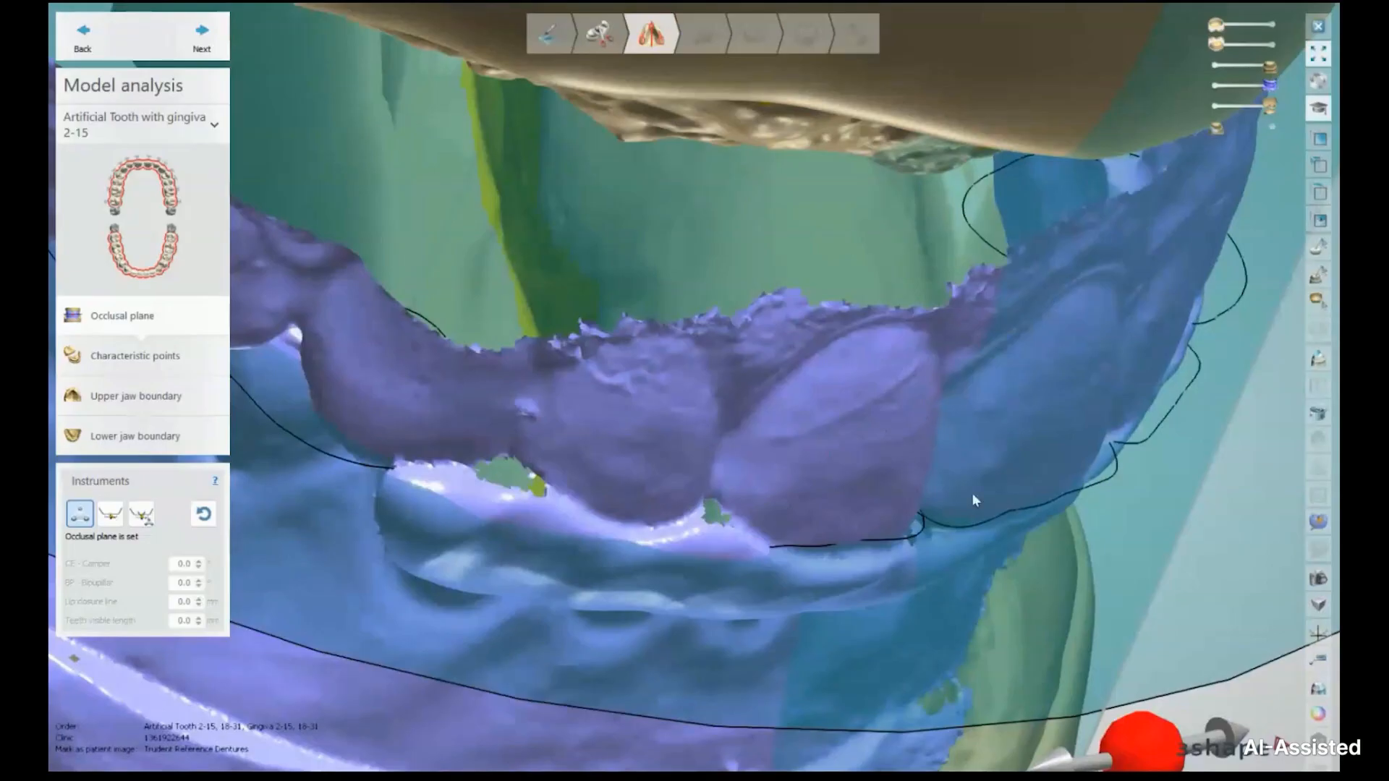
Step: Lower the occlusal plane slightly at the incisors in front view
scroll(952, 489, down, 5)
right_drag(948, 489, 814, 376)
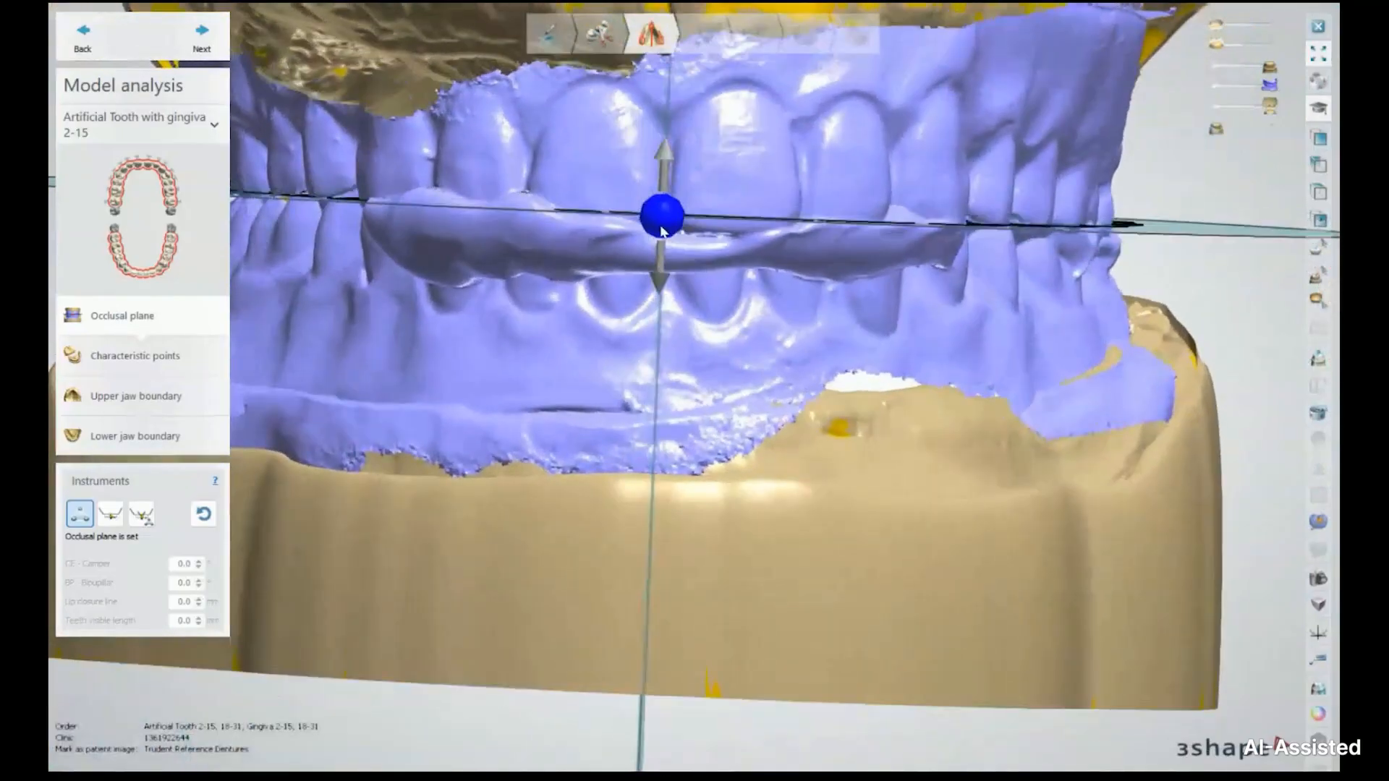
drag(660, 224, 670, 243)
Step: Fine-tune the occlusal plane's height at the posterior teeth in side view and advance to the characteristic points
right_drag(419, 302, 551, 304)
scroll(555, 305, down, 4)
middle_drag(555, 305, 650, 297)
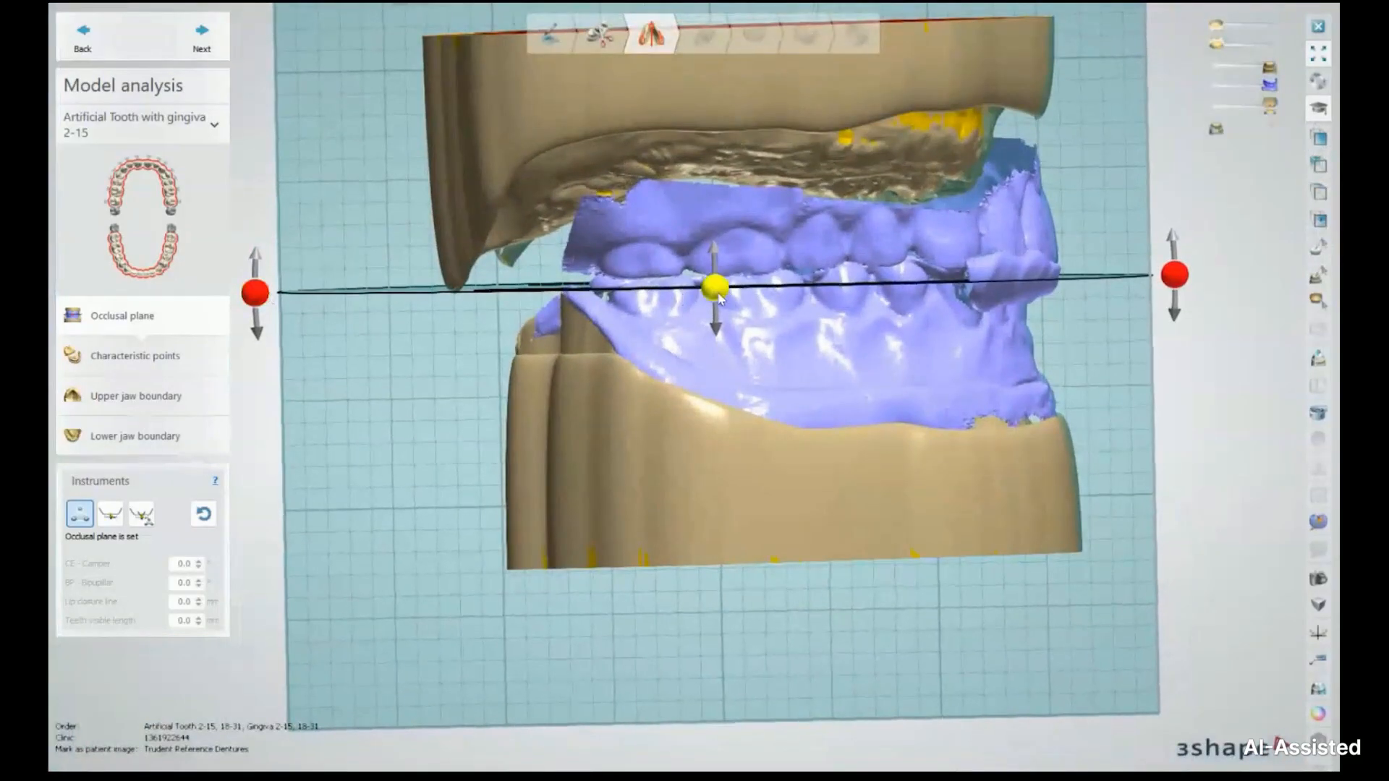
drag(718, 294, 718, 289)
right_drag(718, 290, 829, 469)
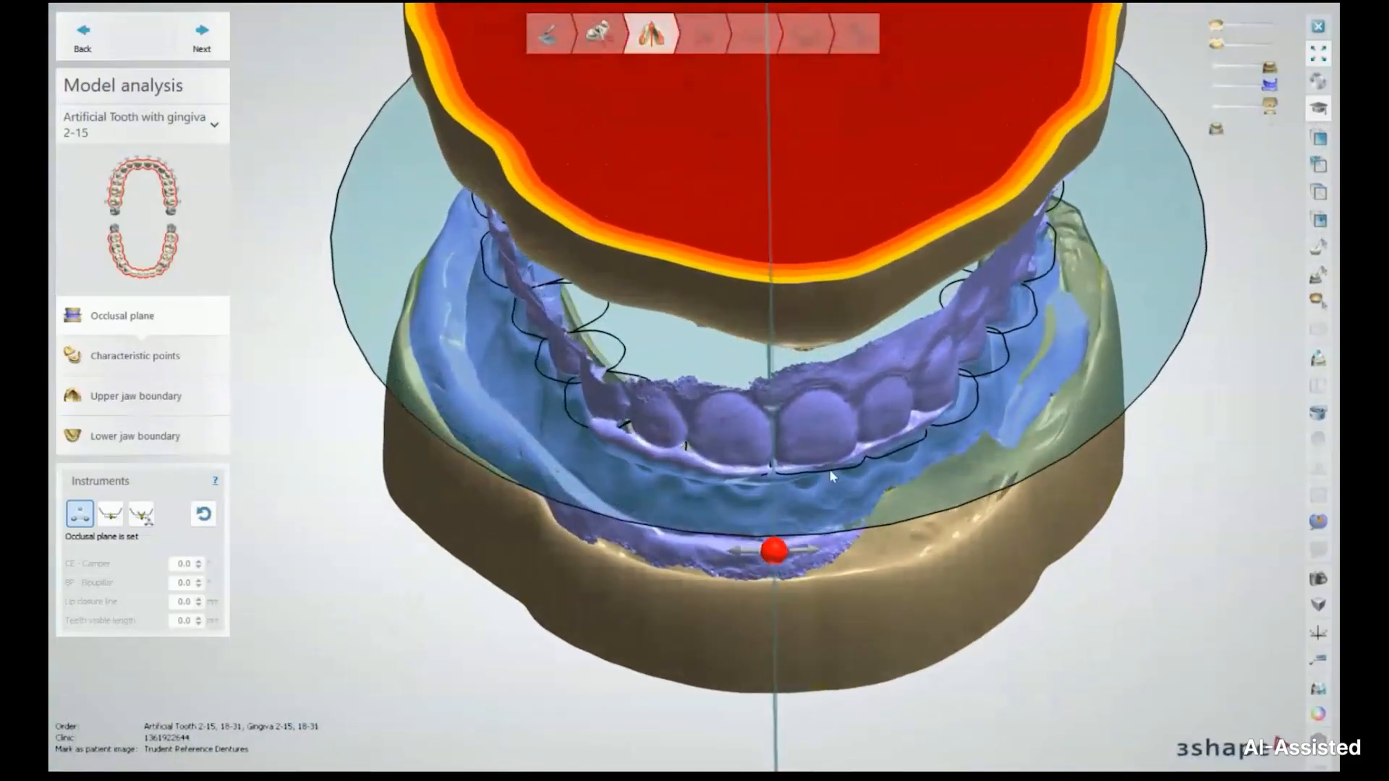
right_drag(809, 540, 785, 474)
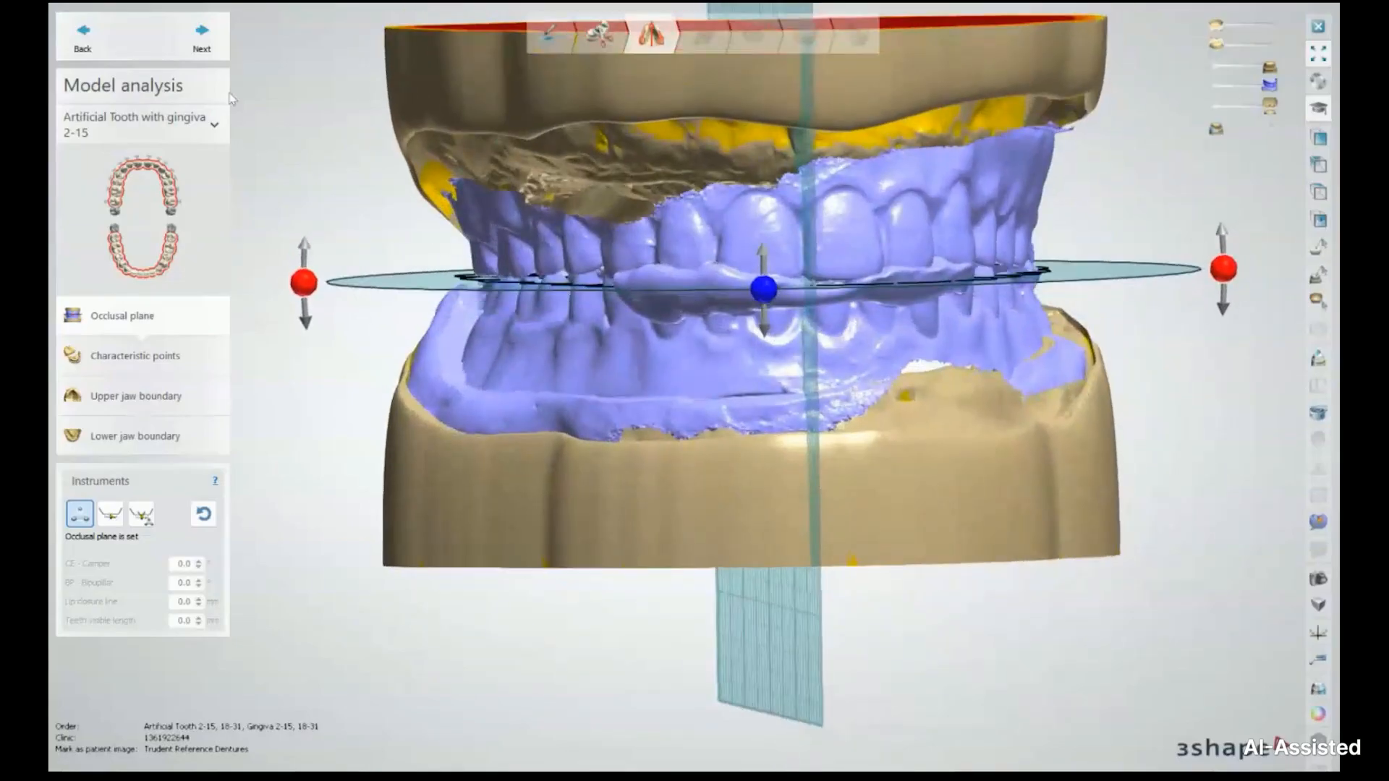
click(205, 33)
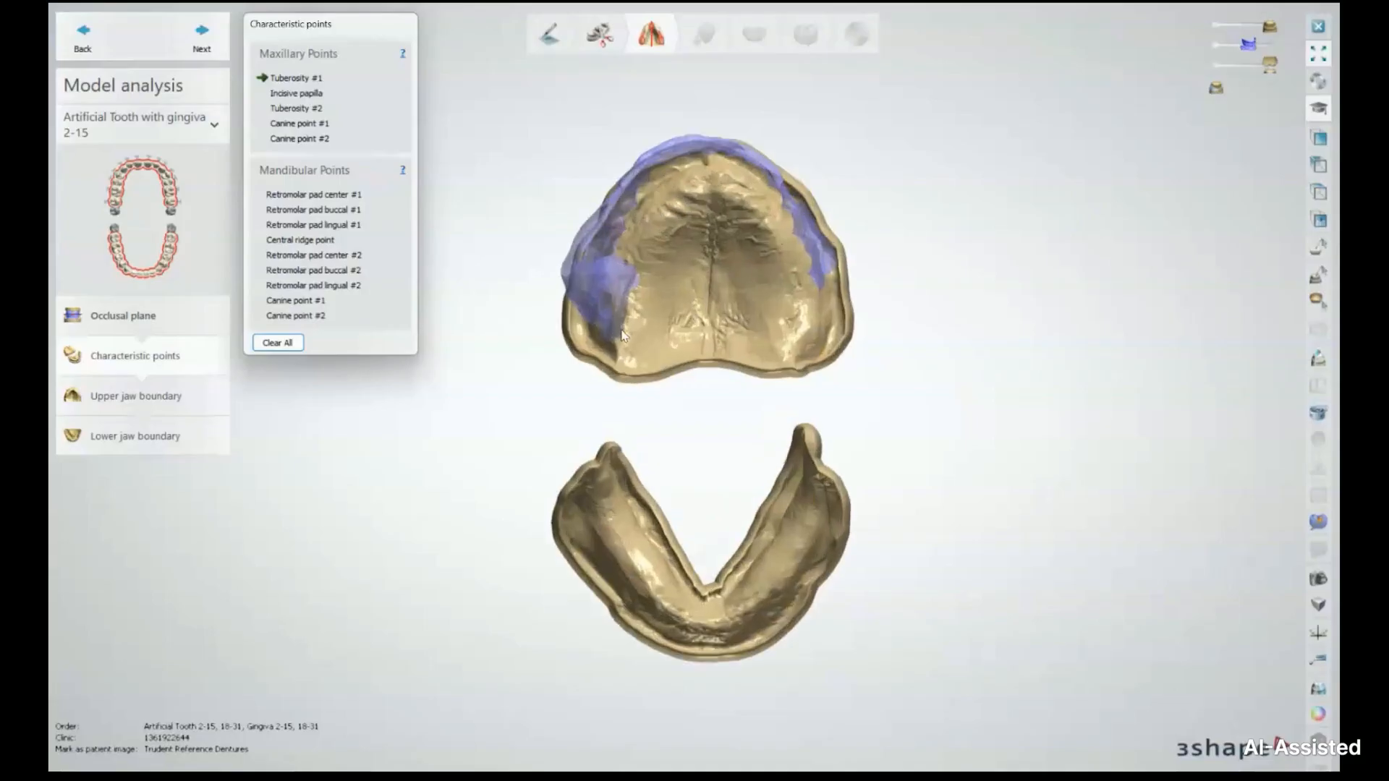
Step: Hide the bite scan and mark Tuberosity #1, the incisive papilla and Tuberosity #2 on the upper jaw
scroll(623, 332, up, 5)
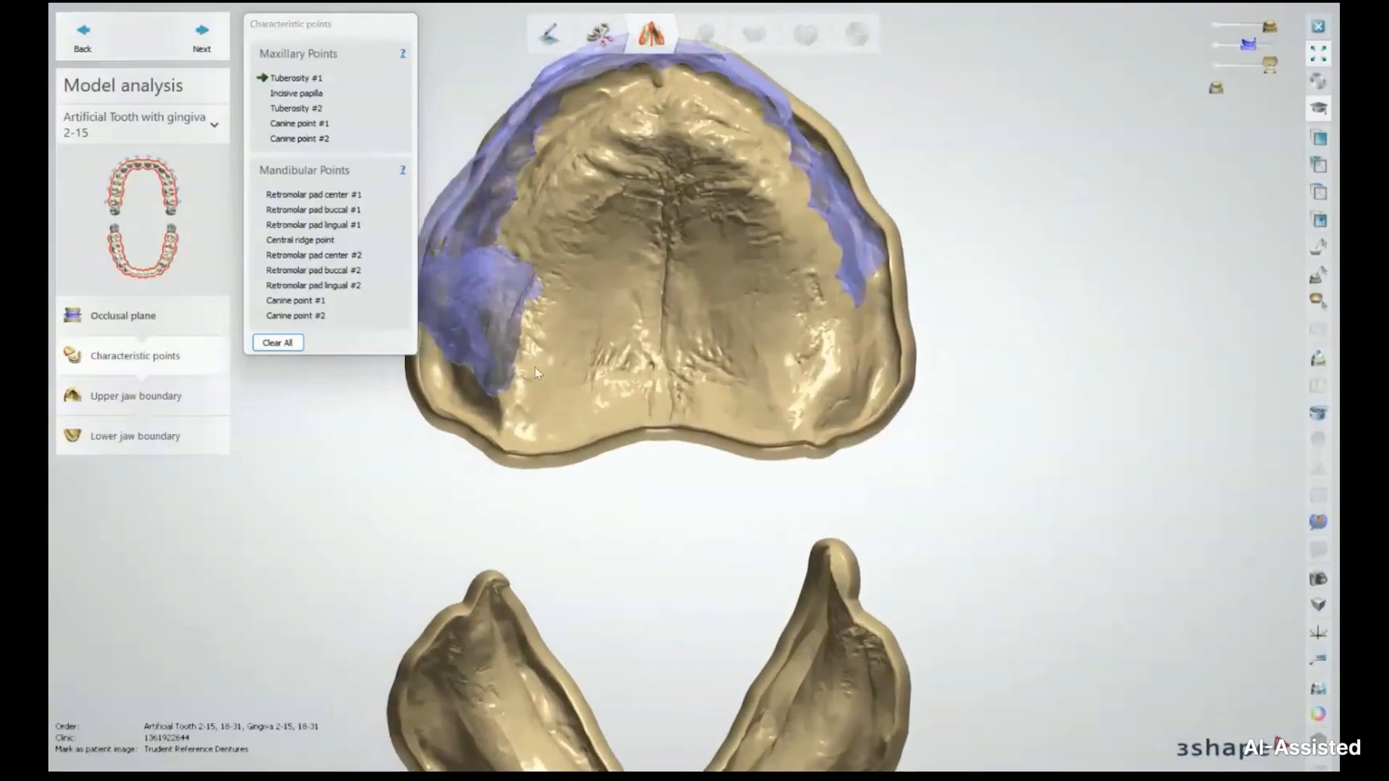
drag(1248, 44, 1216, 45)
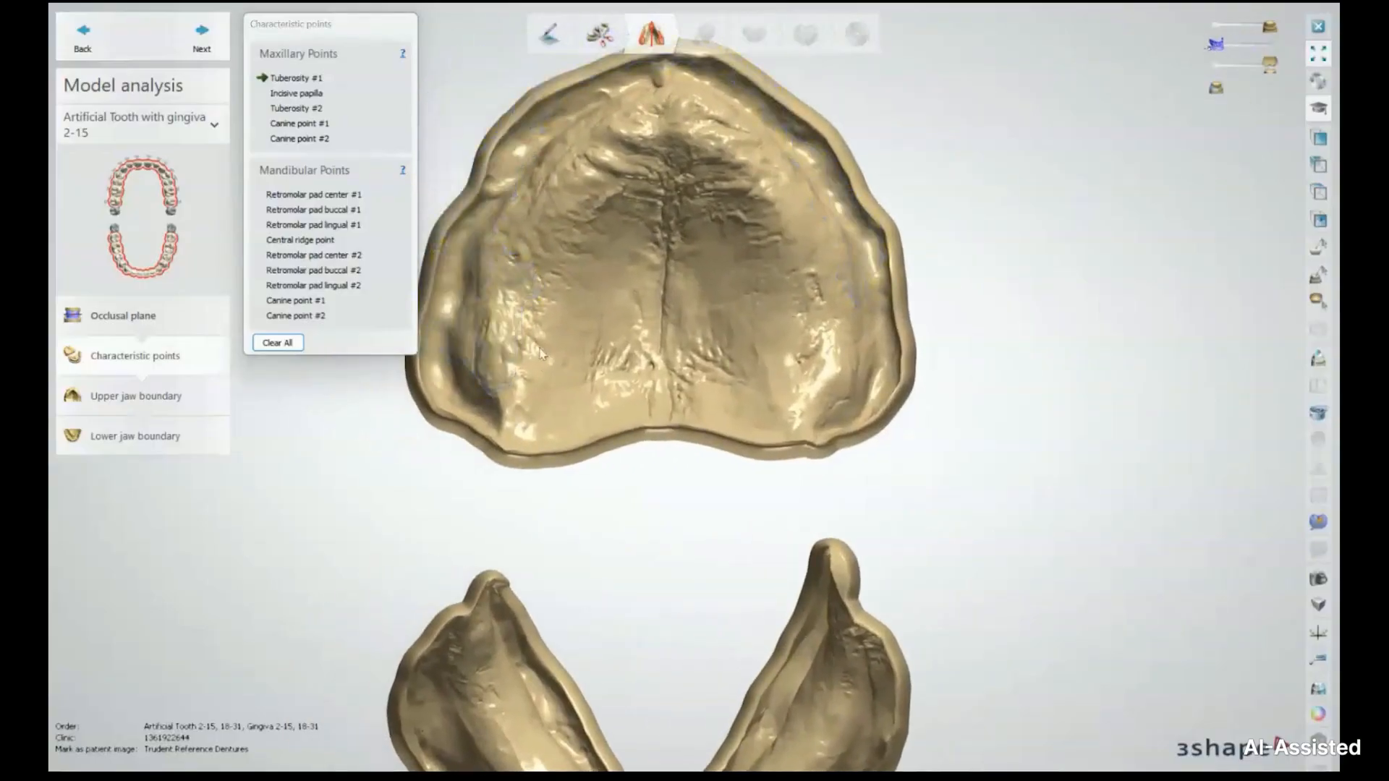
click(499, 360)
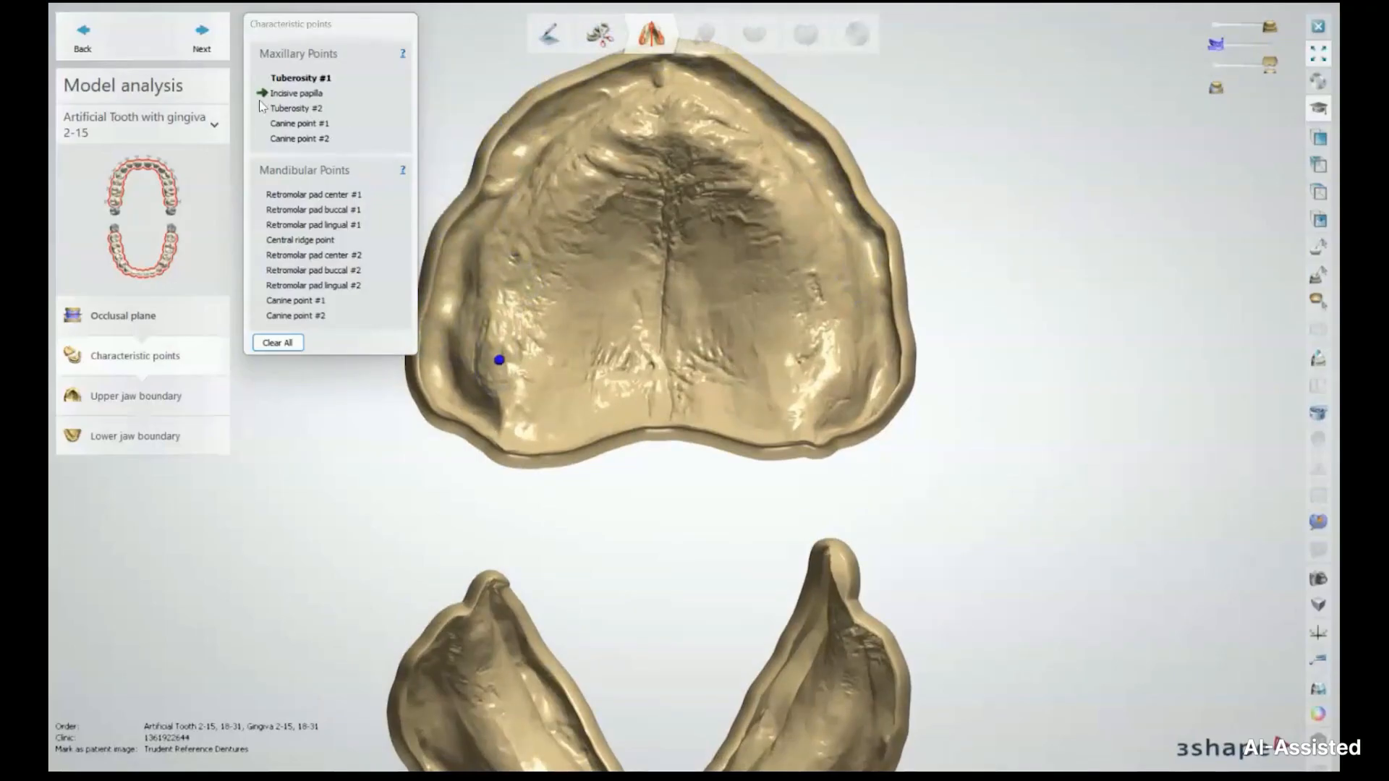
click(679, 116)
click(812, 374)
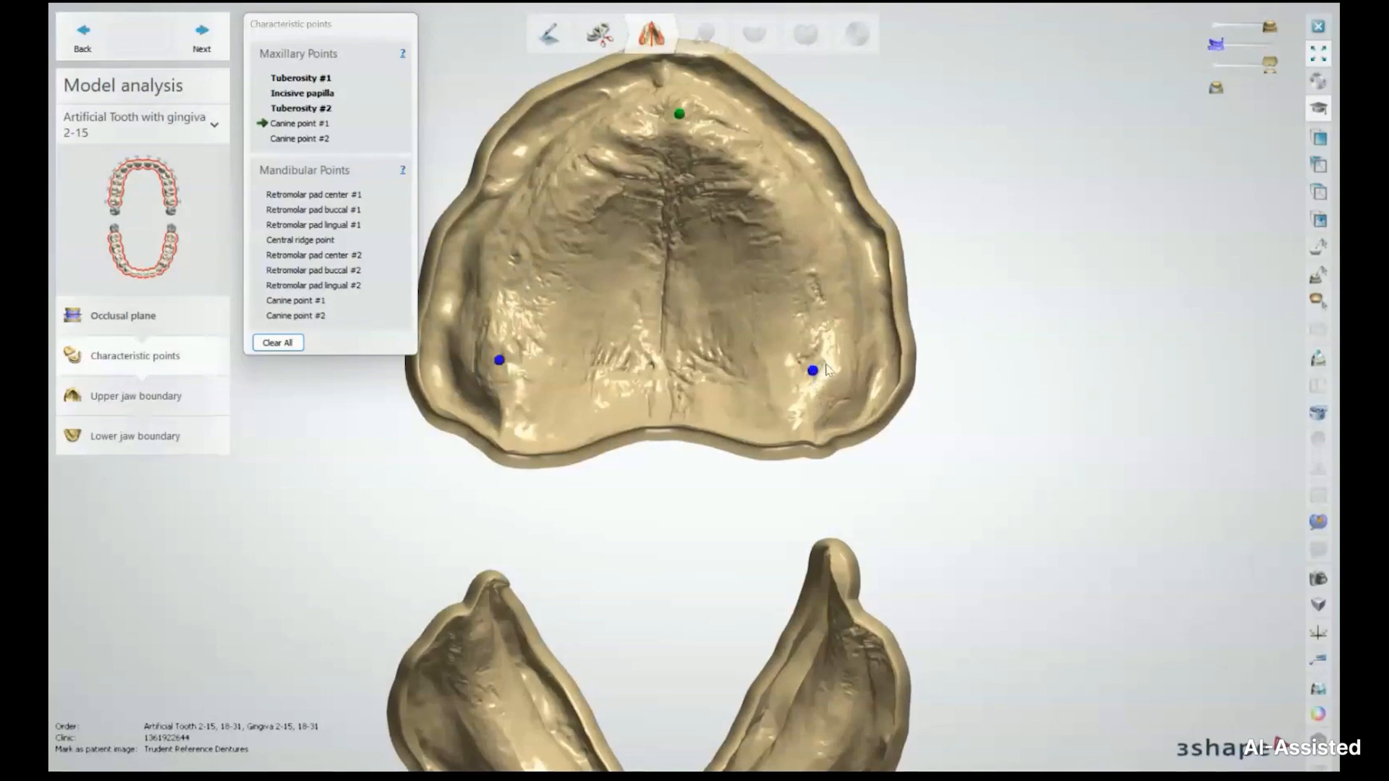
Step: Show the bite scan again and mark maxillary Canine points #1 and #2 on the upper ridge beside its canines
drag(1217, 45, 1270, 51)
right_drag(496, 238, 511, 214)
click(574, 166)
right_drag(805, 264, 734, 228)
click(728, 171)
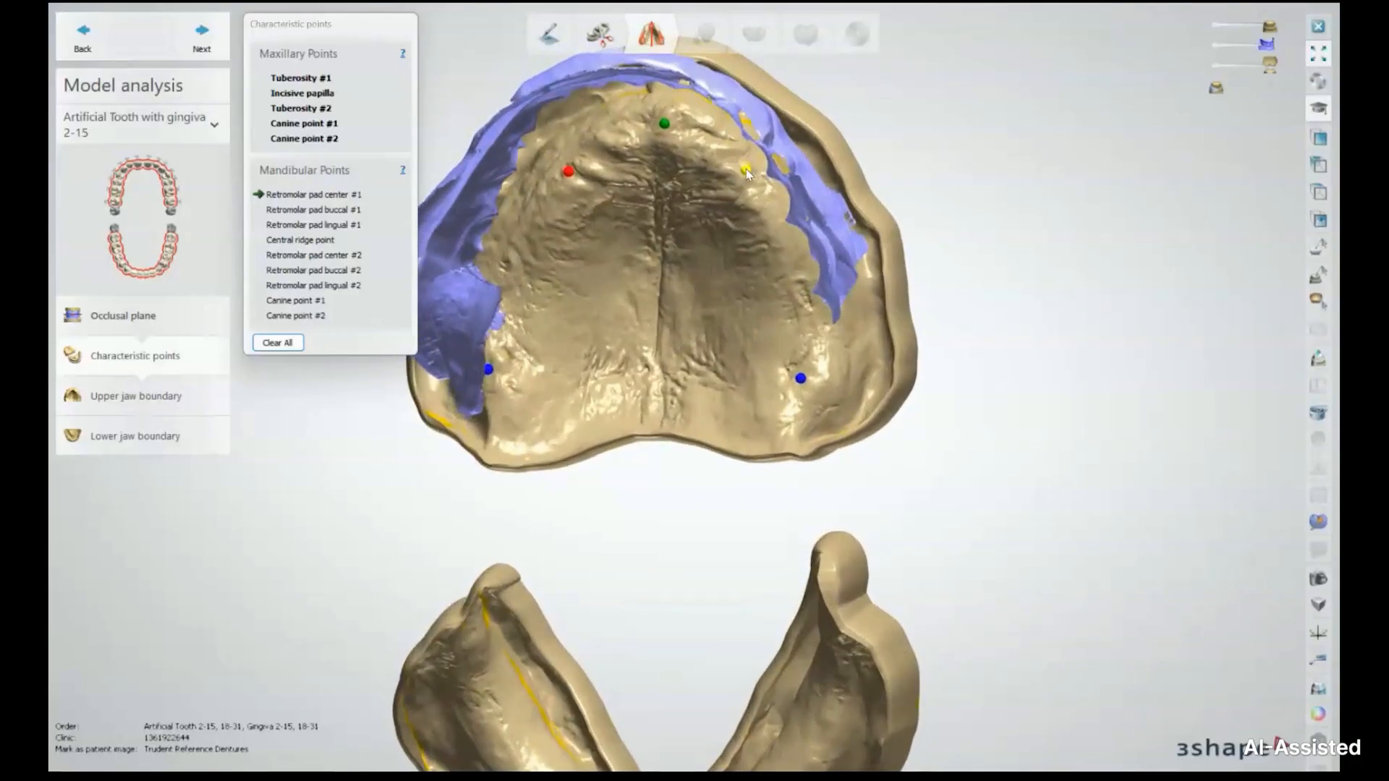
drag(747, 171, 745, 169)
Step: Mark the center, buccal and lingual points of retromolar pad #1 on the lower jaw
scroll(709, 290, down, 5)
right_drag(714, 280, 656, 214)
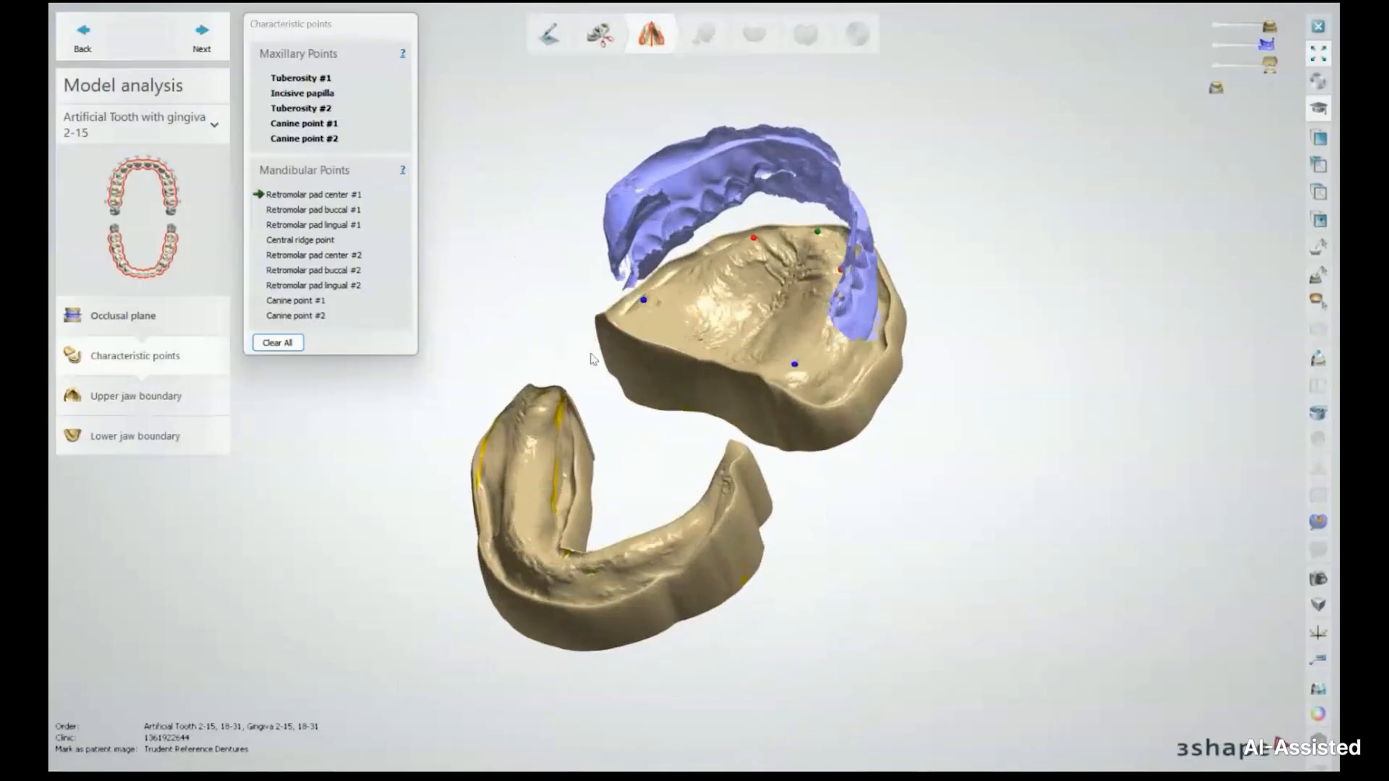
right_drag(601, 450, 544, 432)
scroll(544, 433, up, 4)
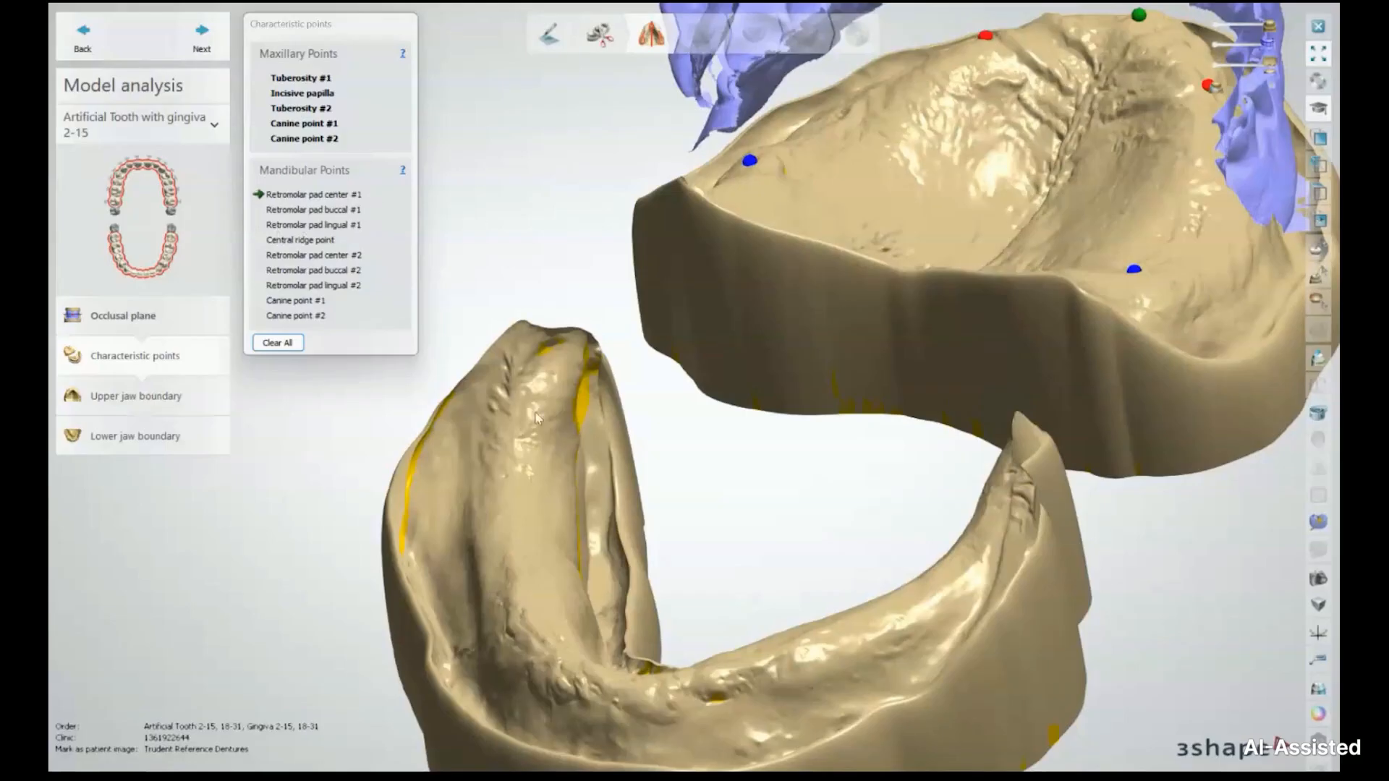
click(546, 376)
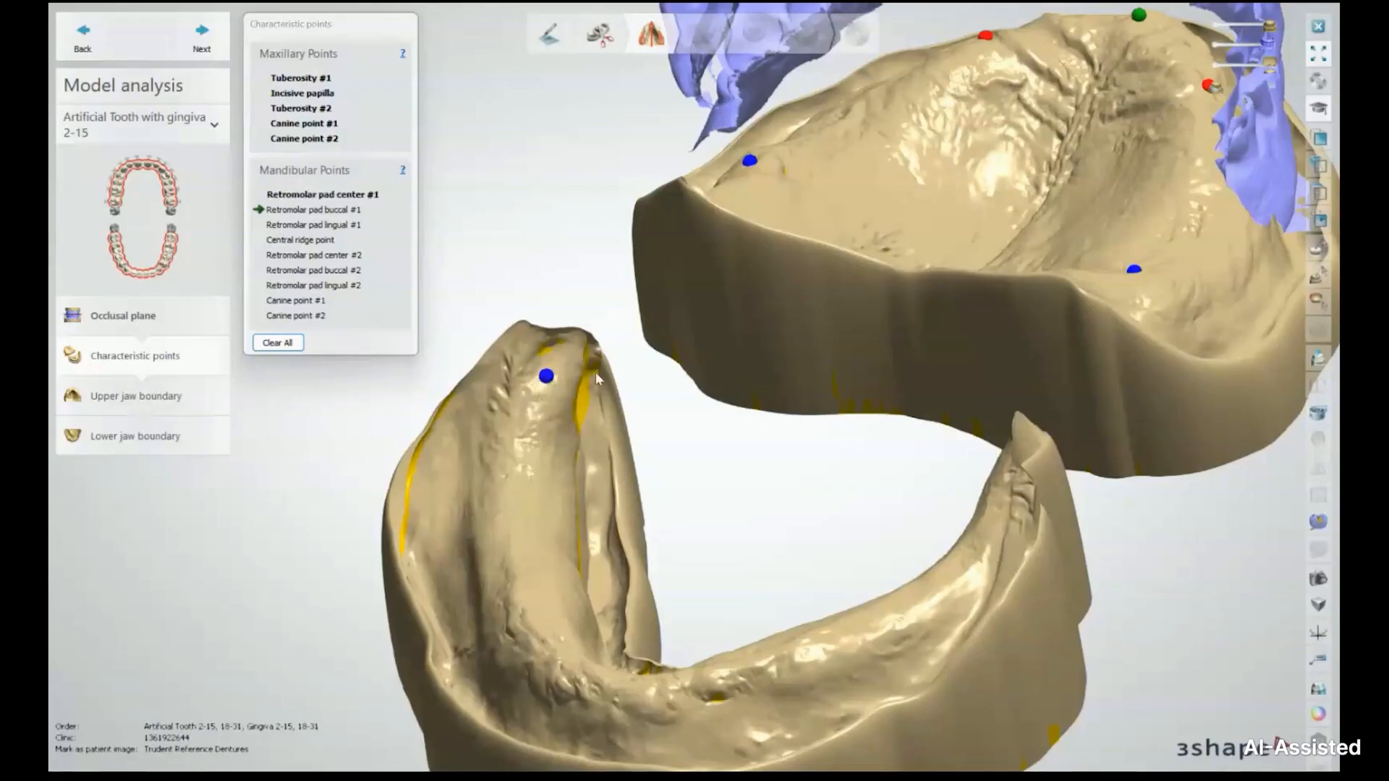
click(500, 366)
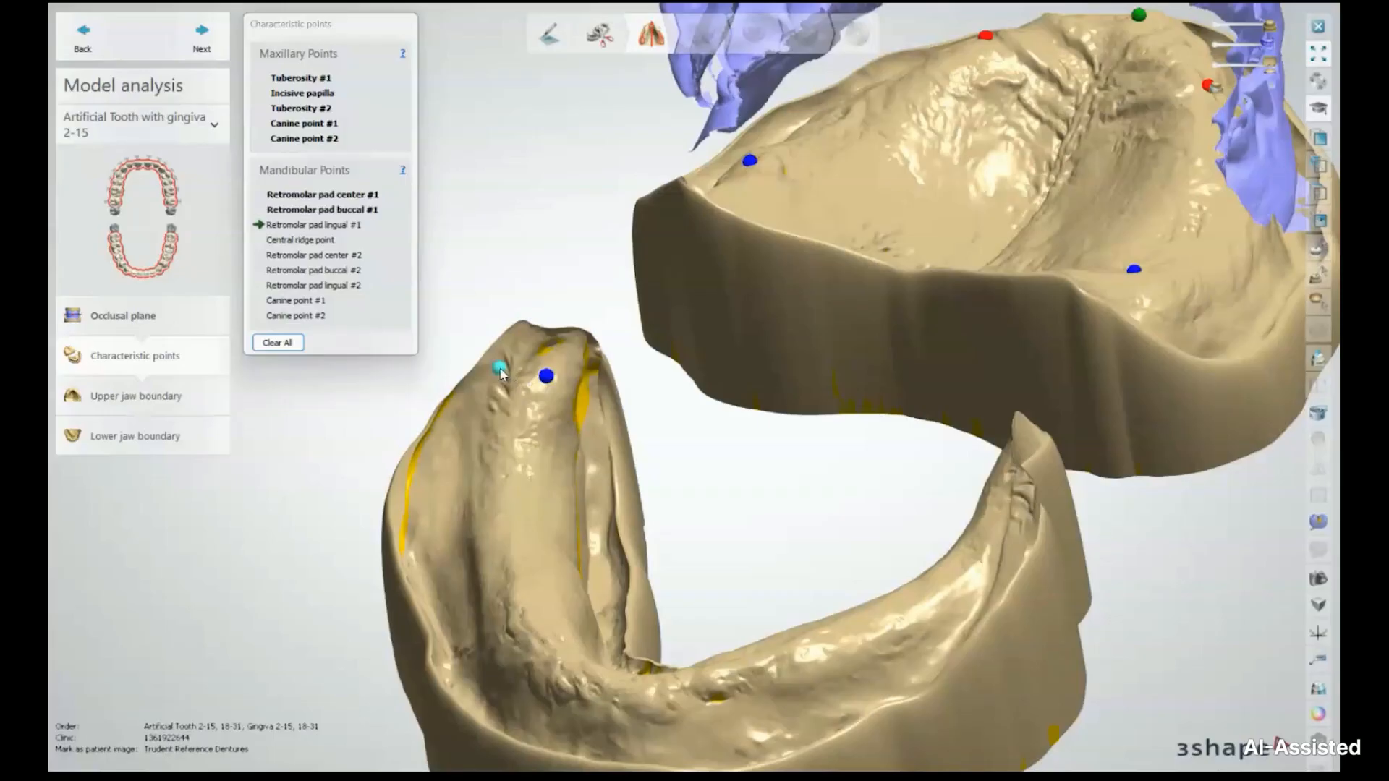
click(580, 392)
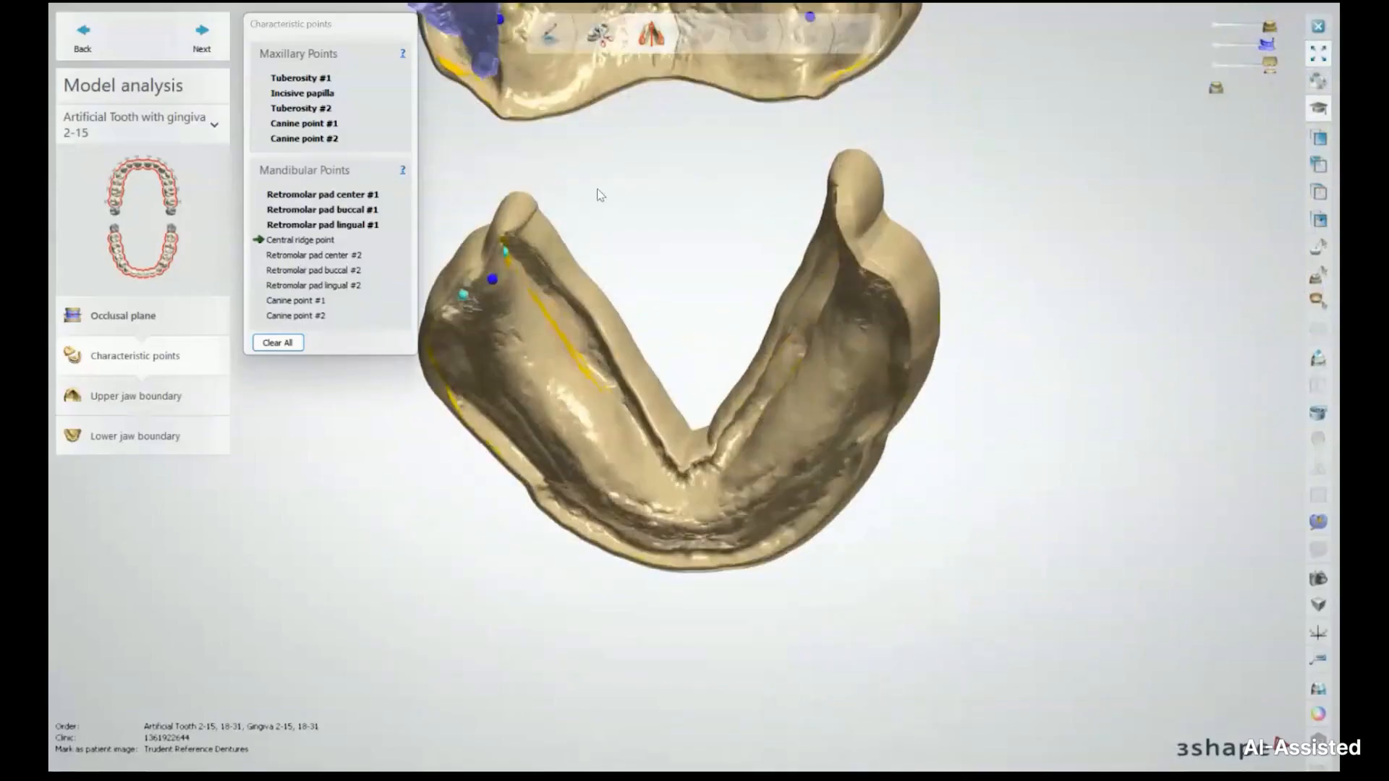
Step: Mark the remaining mandibular points: central ridge, retromolar pad #2 center, buccal and lingual, and Canine points #1 and #2
click(672, 522)
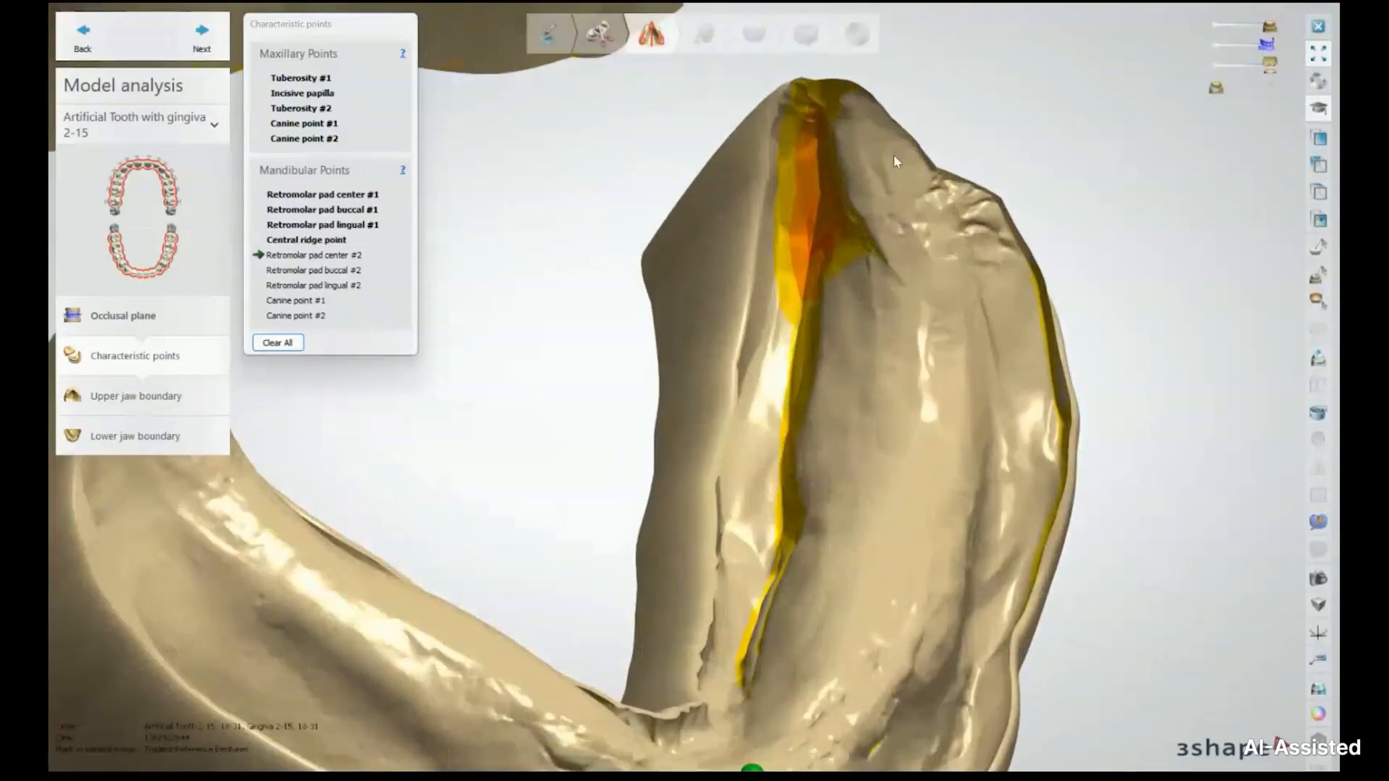
click(884, 185)
click(946, 194)
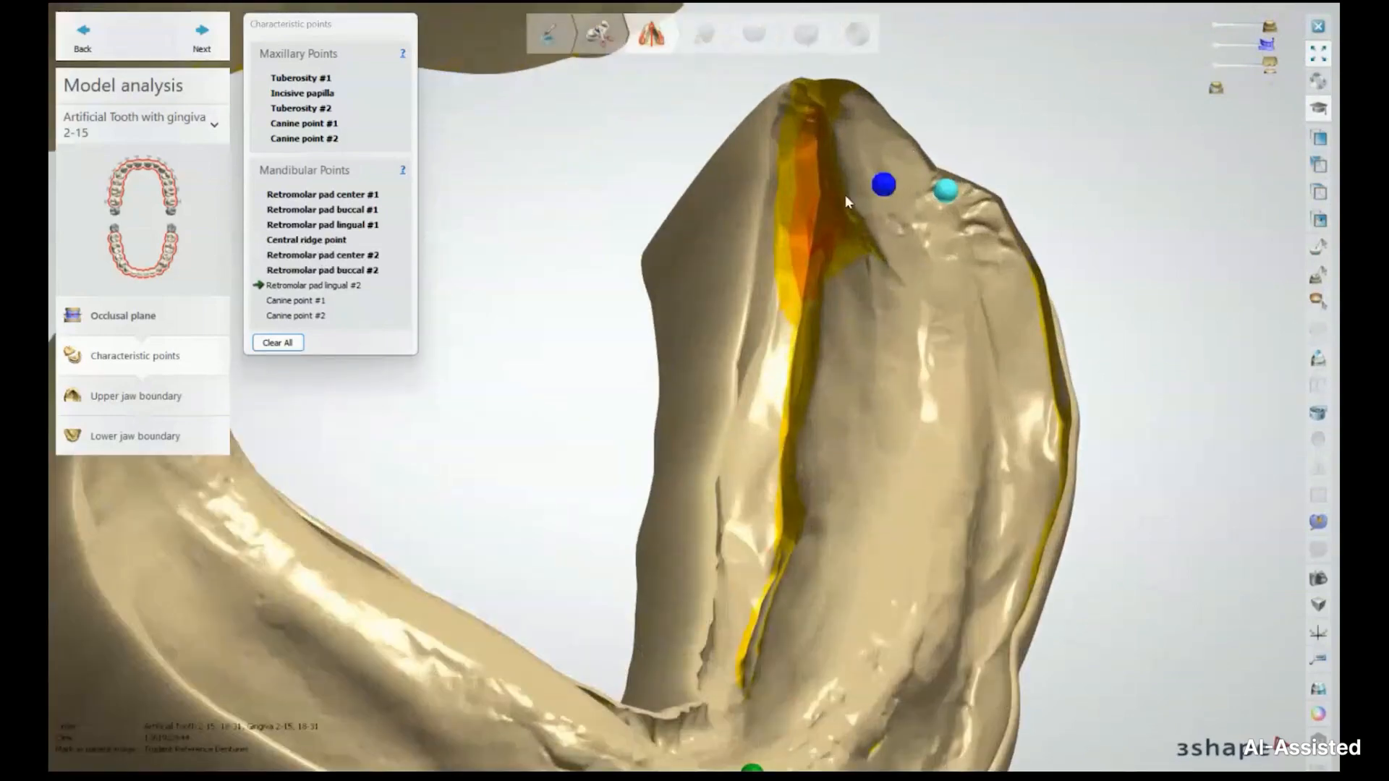
click(801, 176)
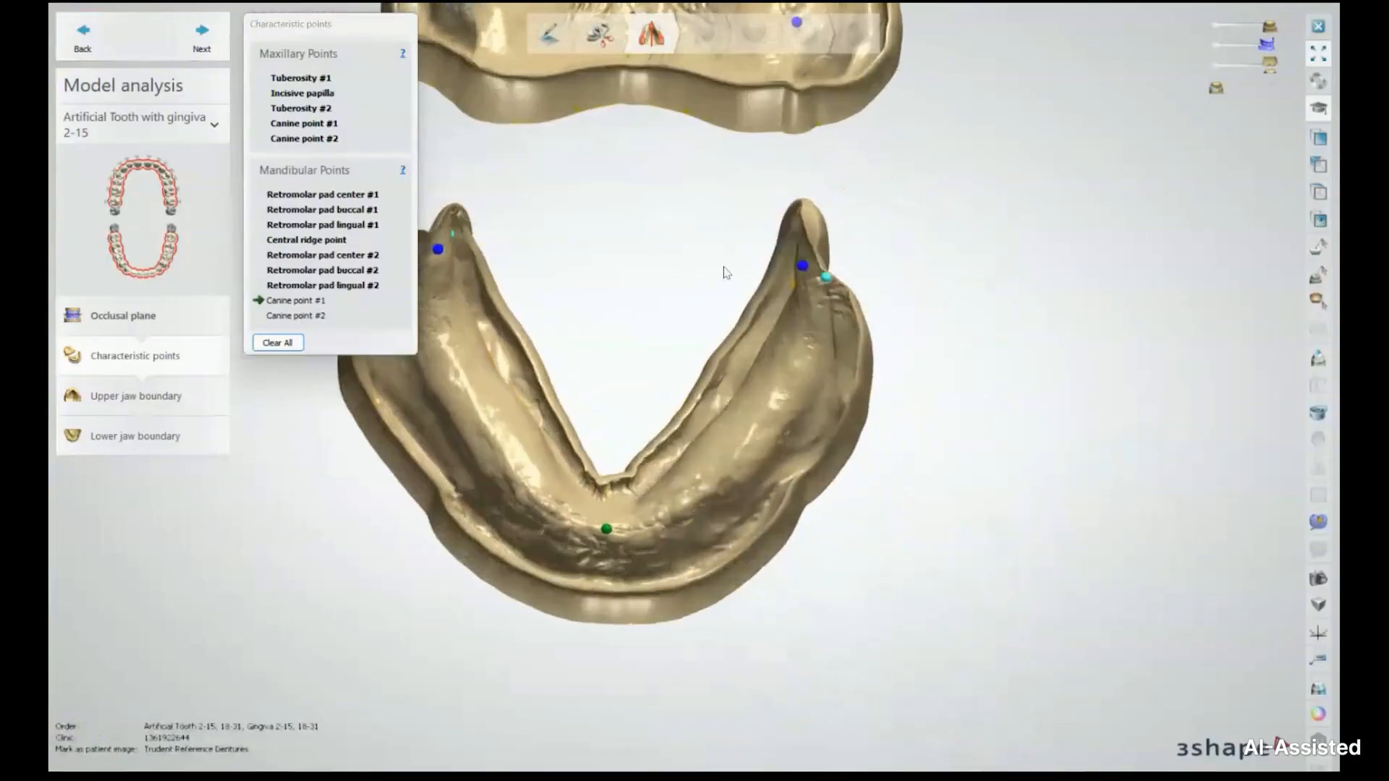
click(722, 511)
click(565, 519)
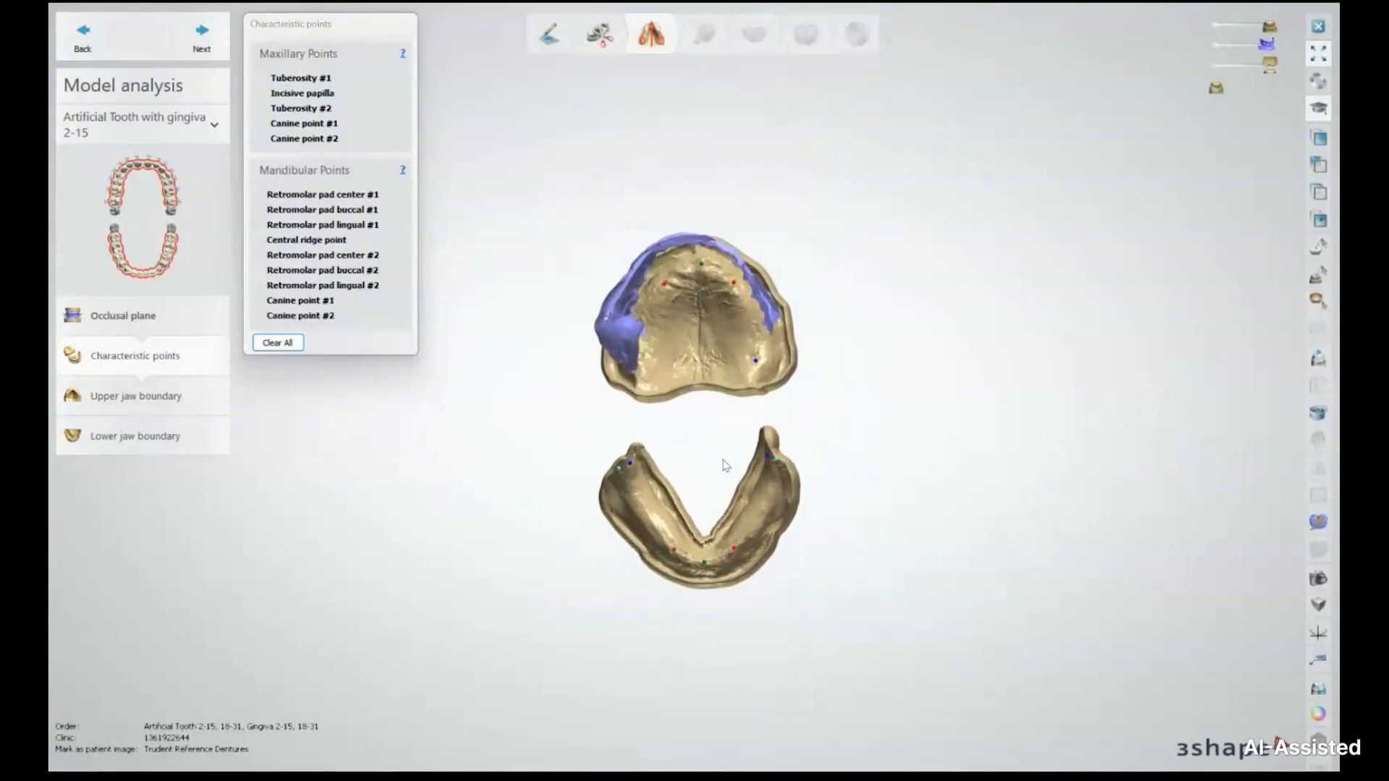
Step: Check the placed points on both jaws with the bite scan hidden and advance to the upper jaw boundary
scroll(688, 444, up, 3)
scroll(676, 397, up, 2)
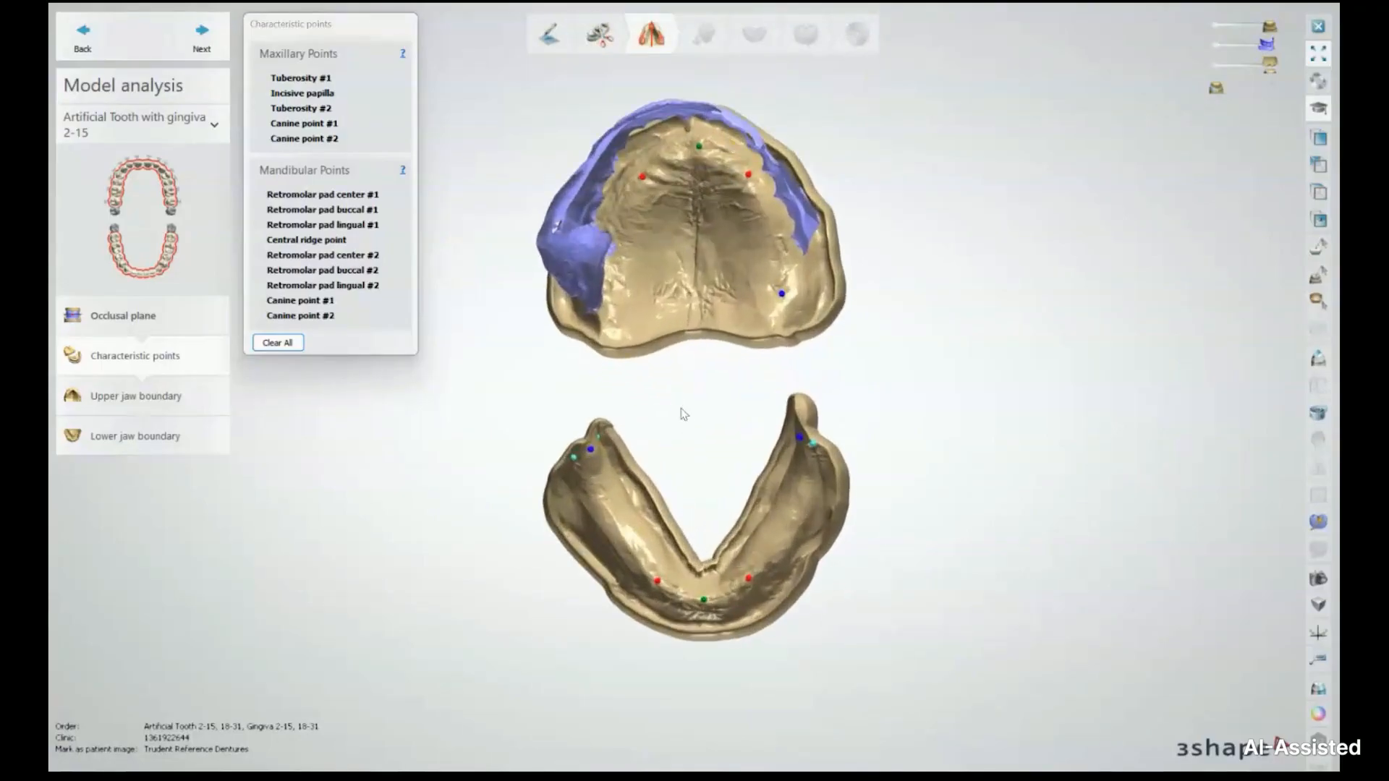
right_drag(694, 455, 691, 427)
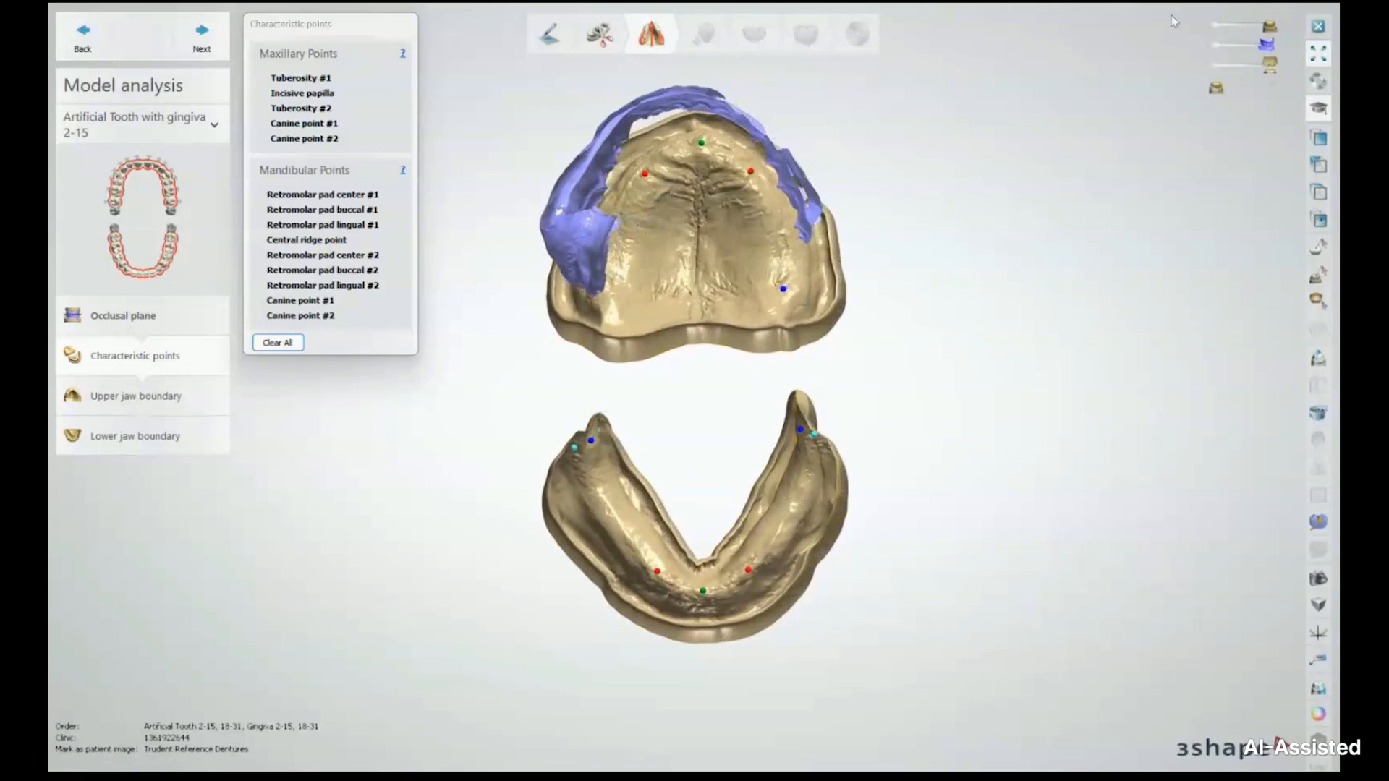
click(1205, 48)
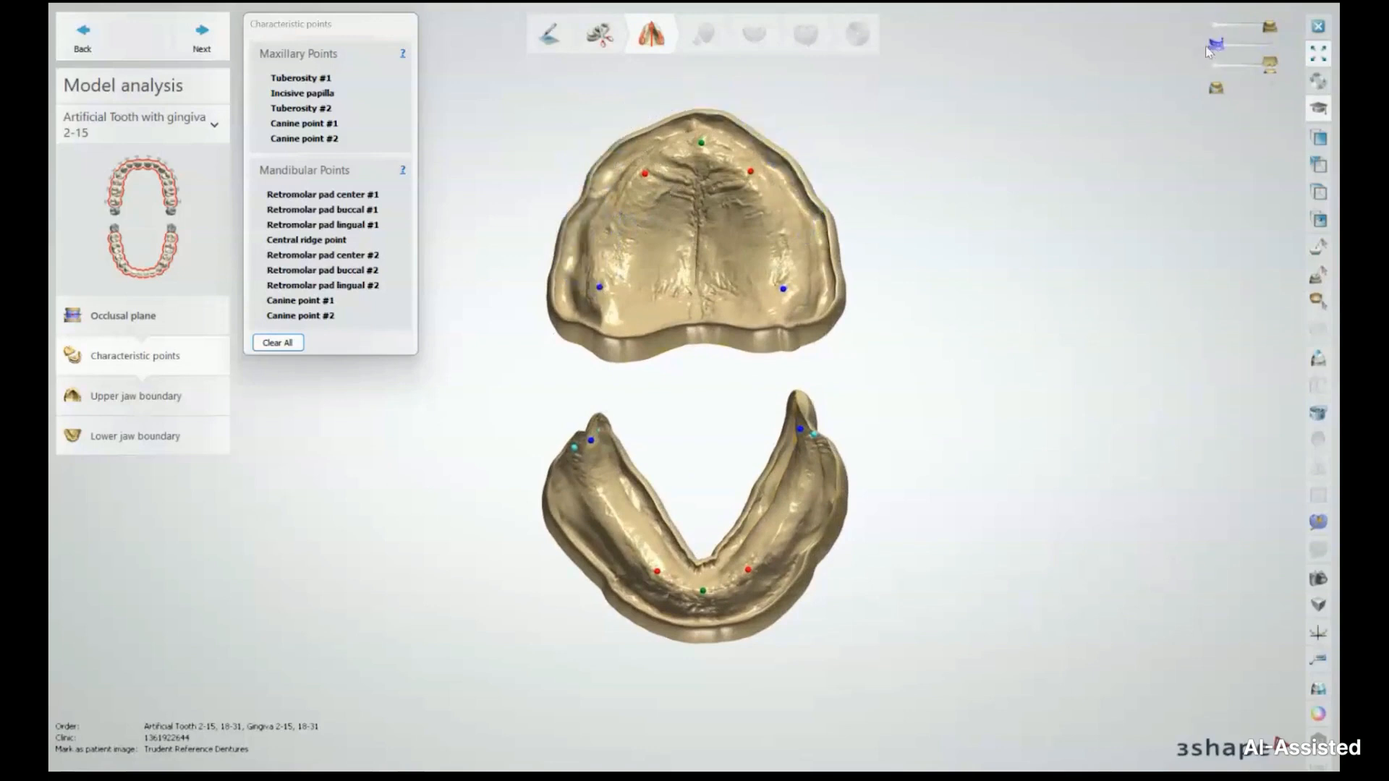
click(574, 446)
scroll(779, 280, up, 3)
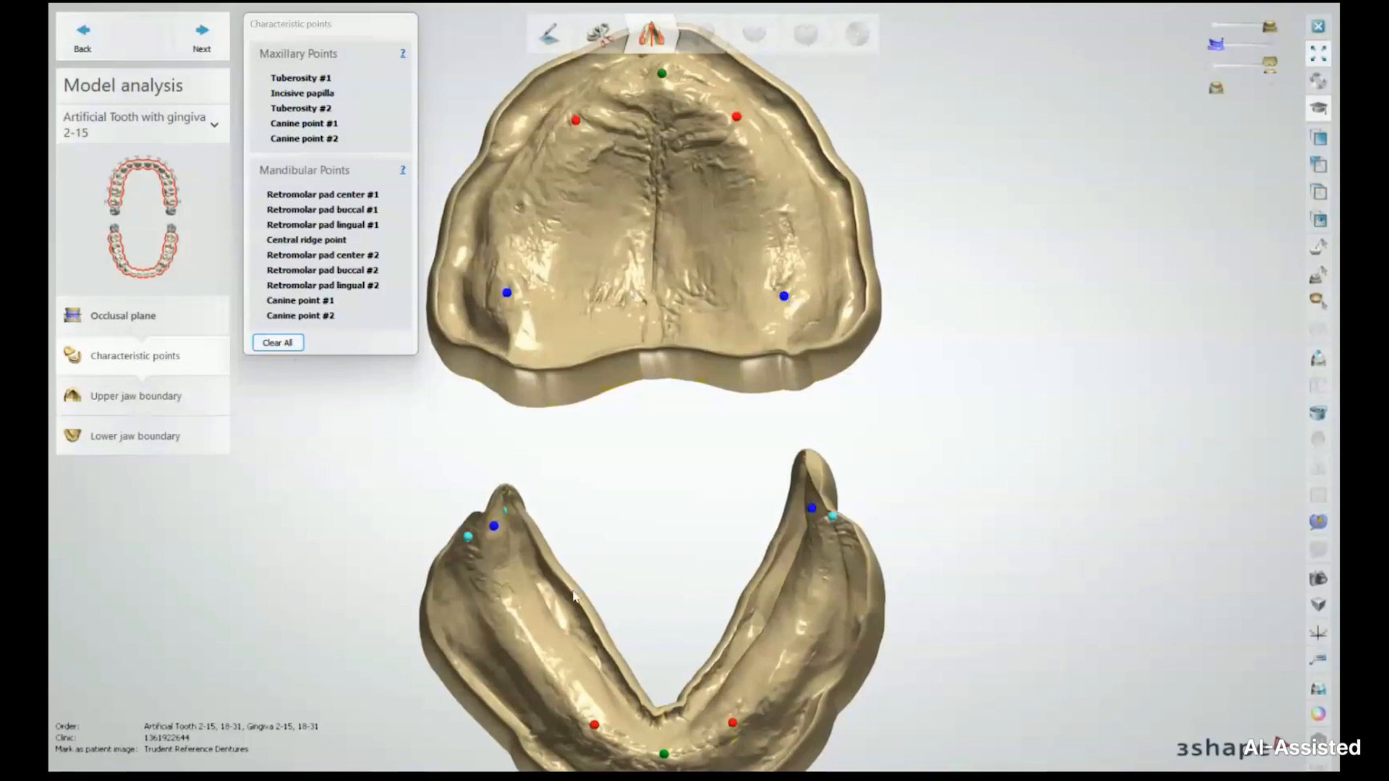
scroll(422, 430, down, 2)
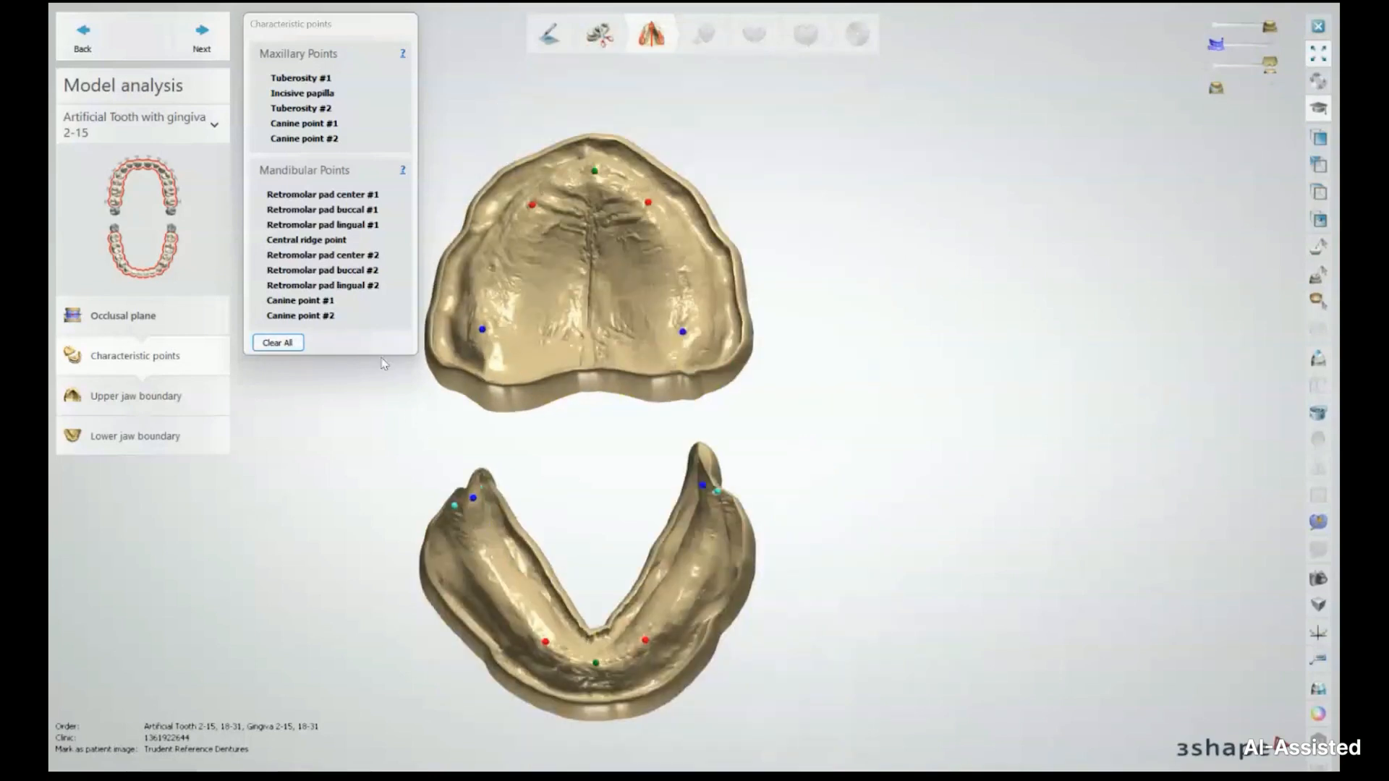
click(203, 30)
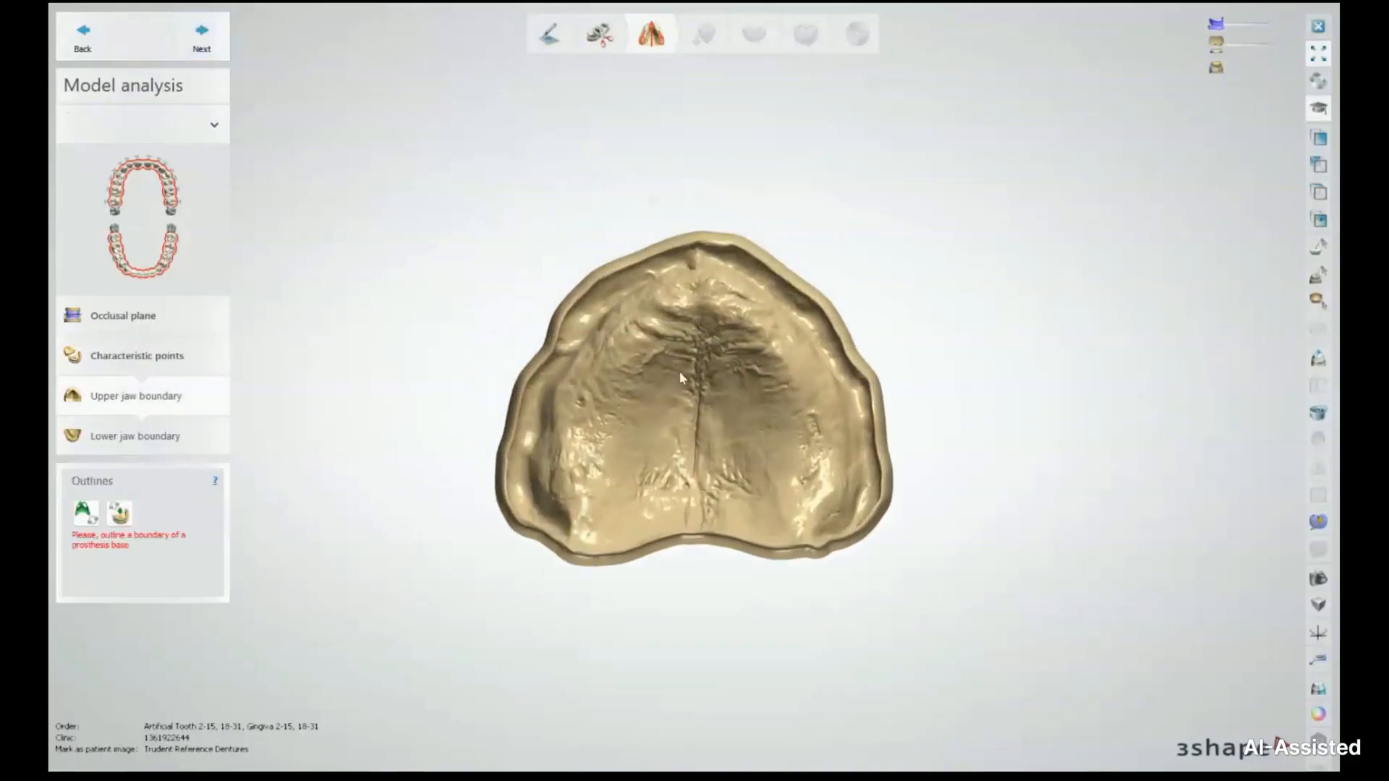
Step: Examine the vestibular border of the upper jaw, its undercuts and the labial frenum for the prosthesis base outline
right_drag(598, 523, 660, 548)
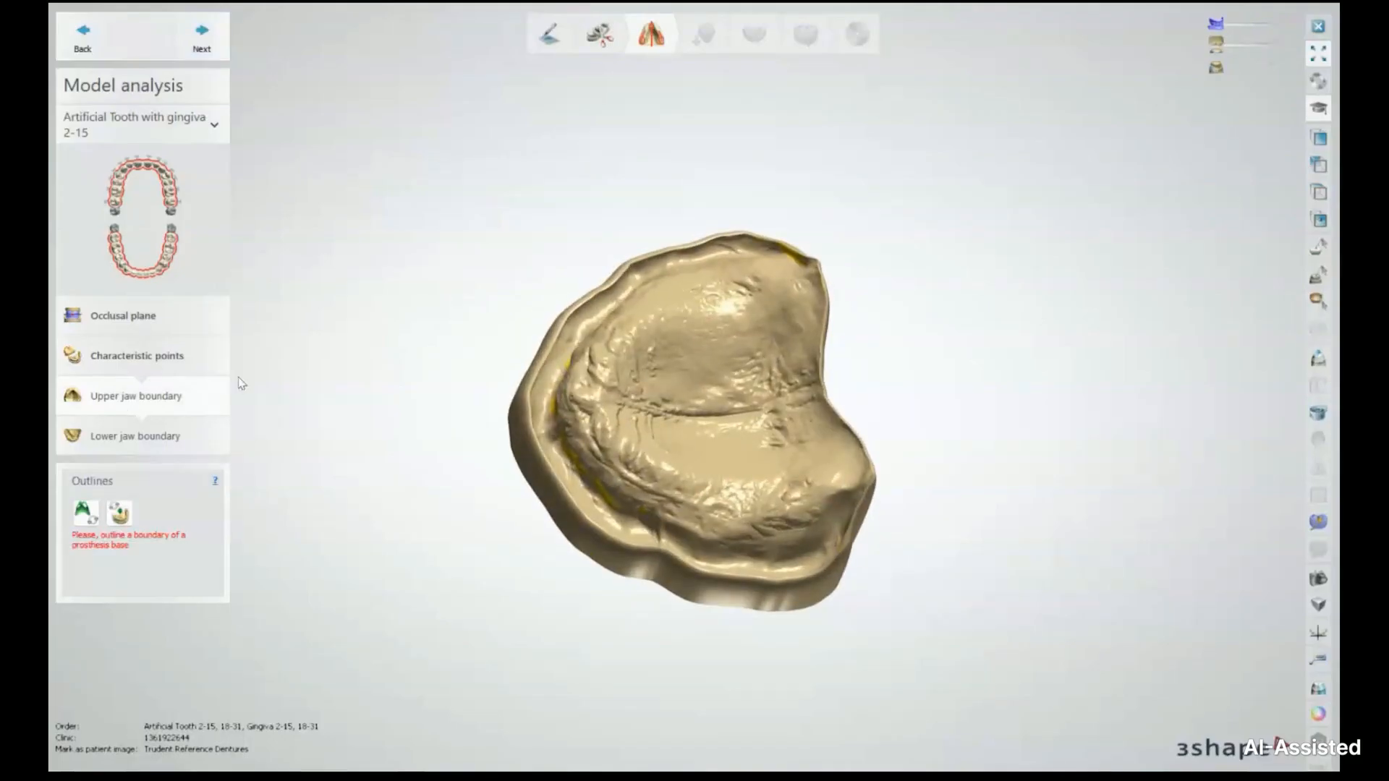
right_drag(664, 374, 535, 369)
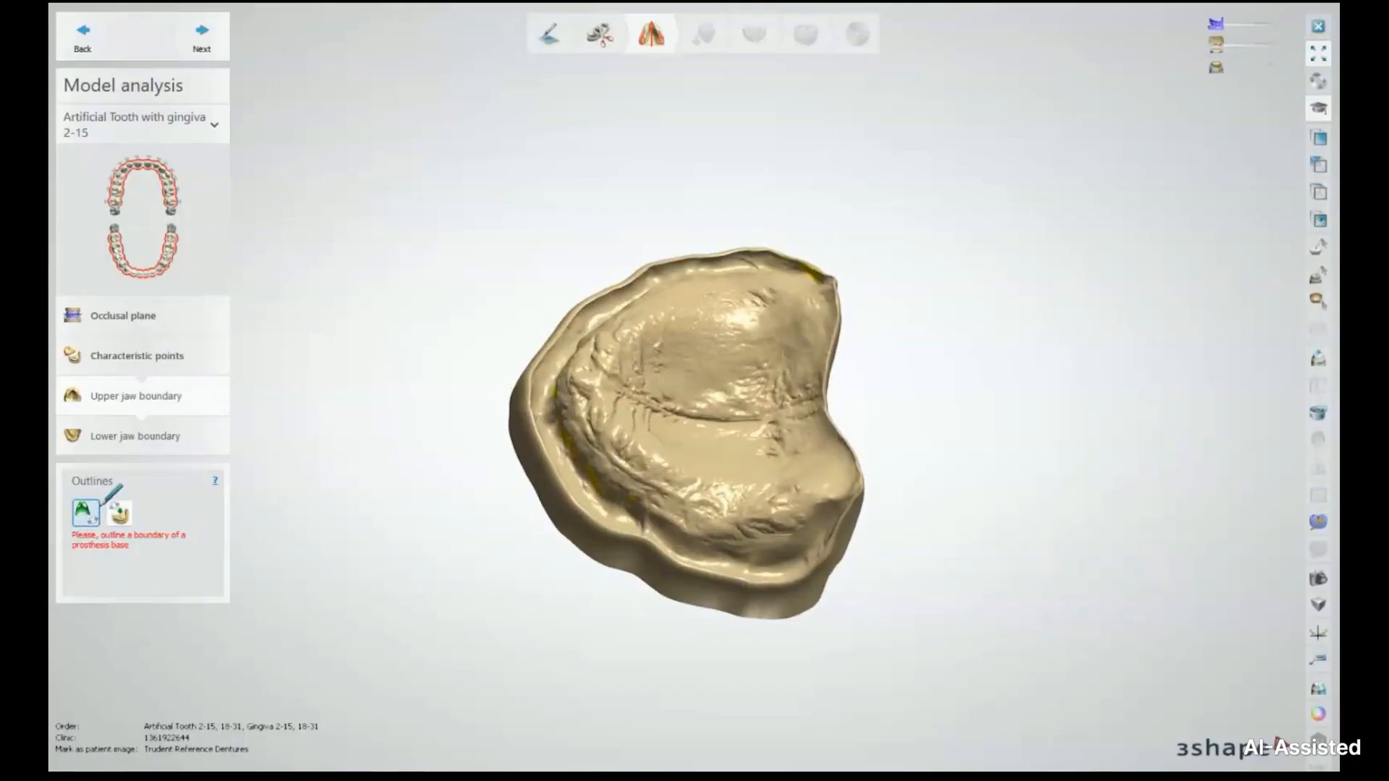
mouse_move(519, 575)
right_down()
mouse_move(553, 470)
mouse_move(602, 542)
right_up()
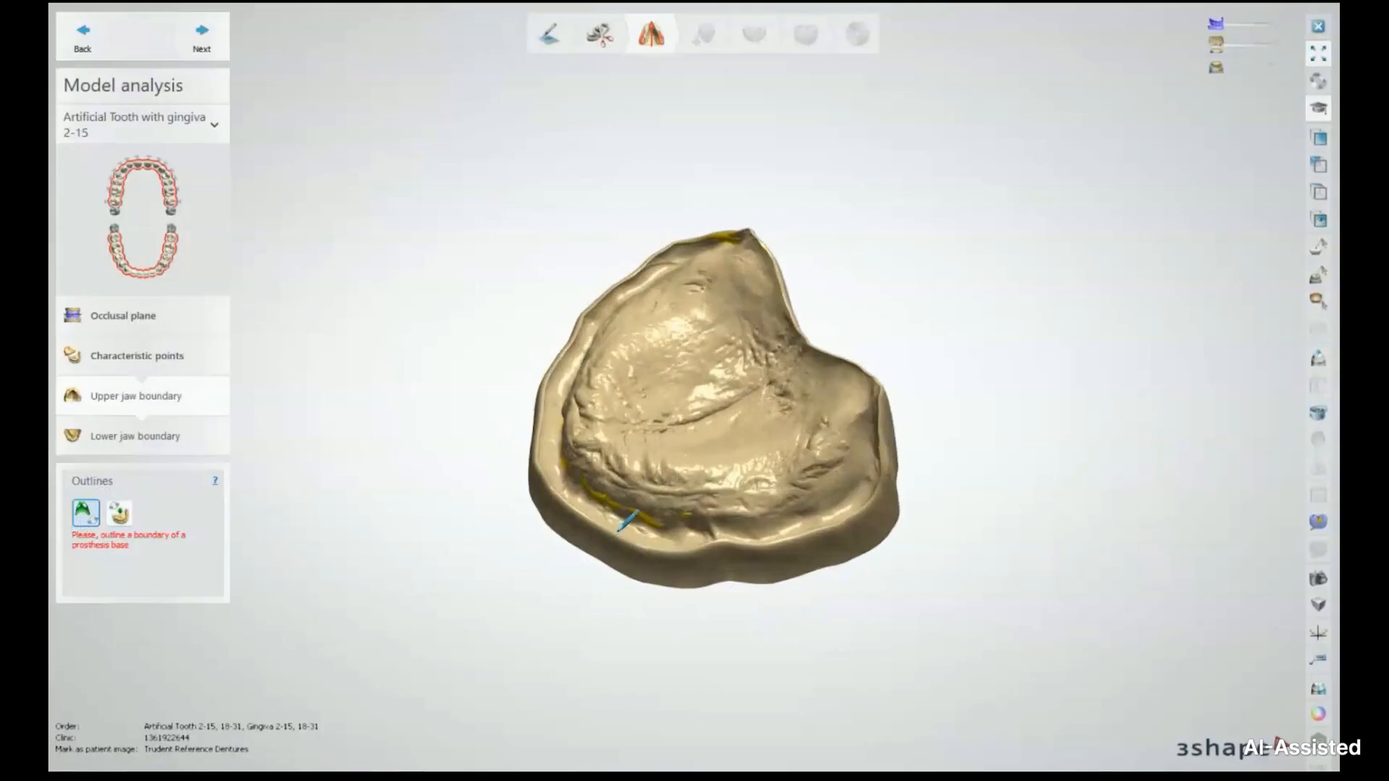
scroll(611, 532, up, 5)
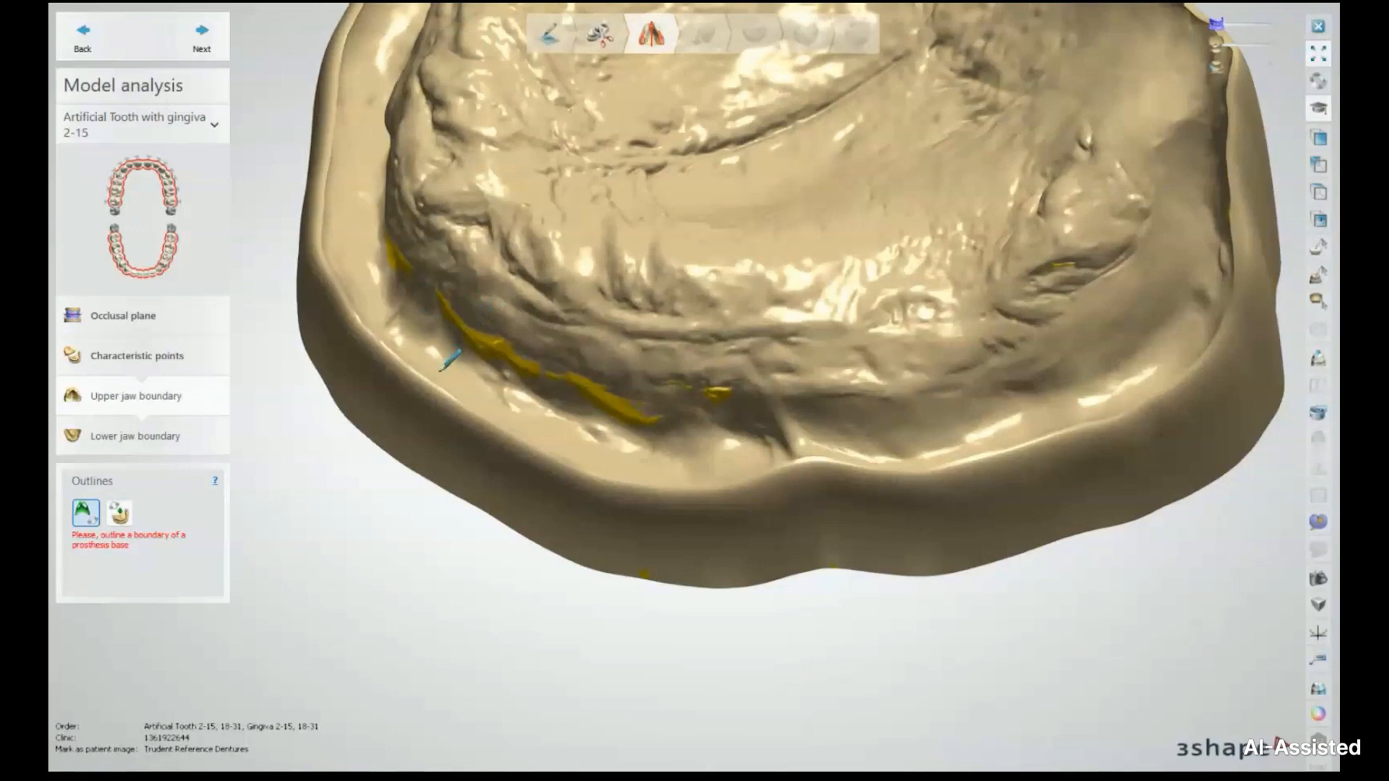
scroll(480, 362, up, 3)
mouse_move(473, 374)
right_down()
mouse_move(479, 361)
mouse_move(480, 397)
mouse_move(487, 366)
mouse_move(441, 354)
right_up()
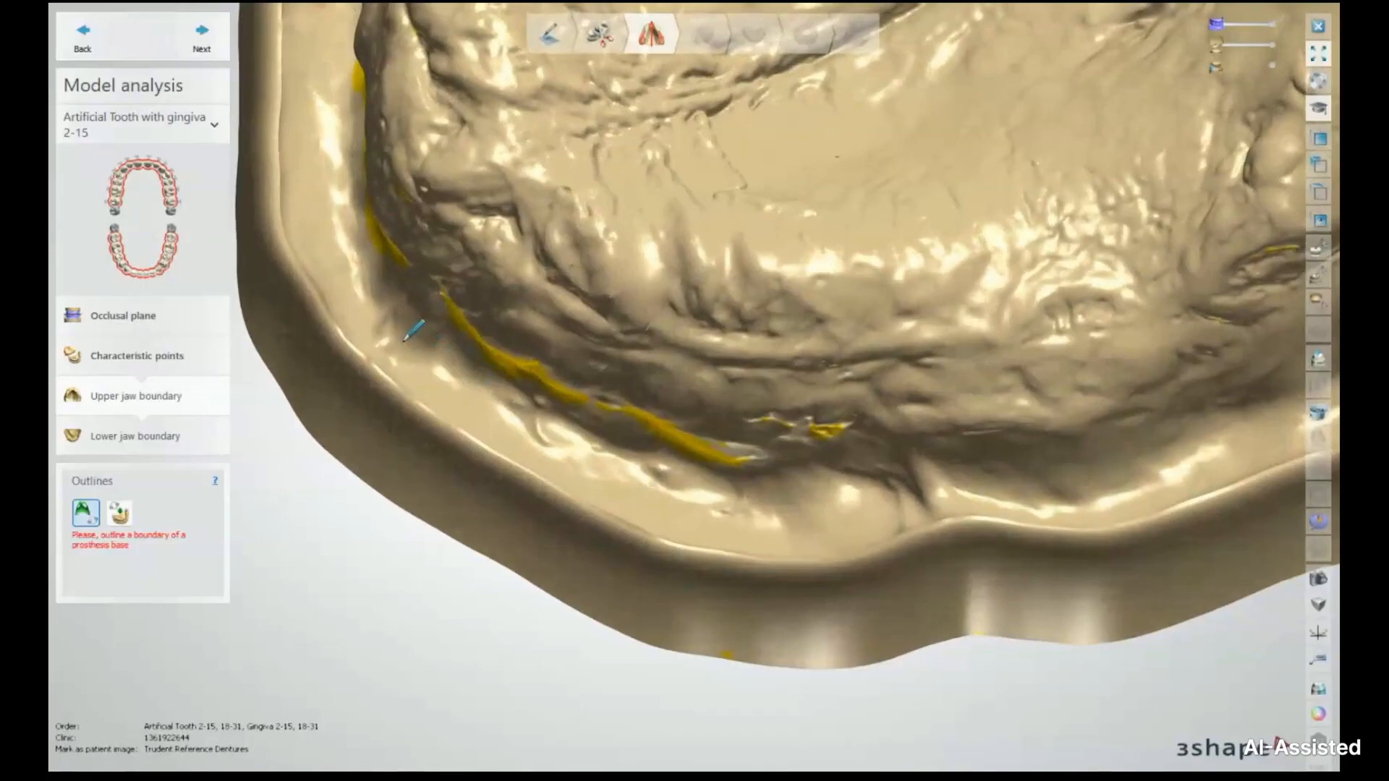
scroll(677, 491, up, 2)
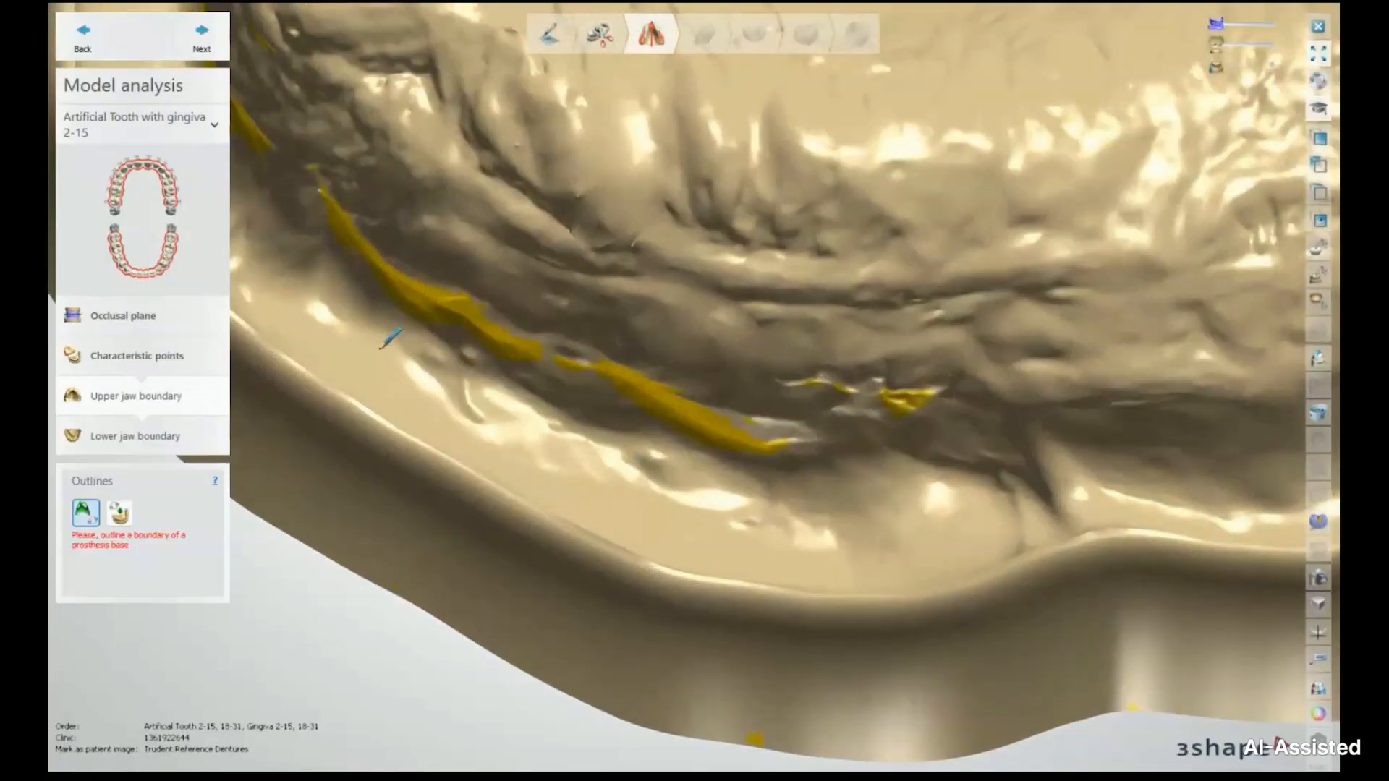
scroll(390, 337, down, 3)
mouse_move(973, 417)
right_down()
mouse_move(701, 357)
mouse_move(651, 372)
mouse_move(658, 403)
mouse_move(641, 375)
mouse_move(630, 415)
right_up()
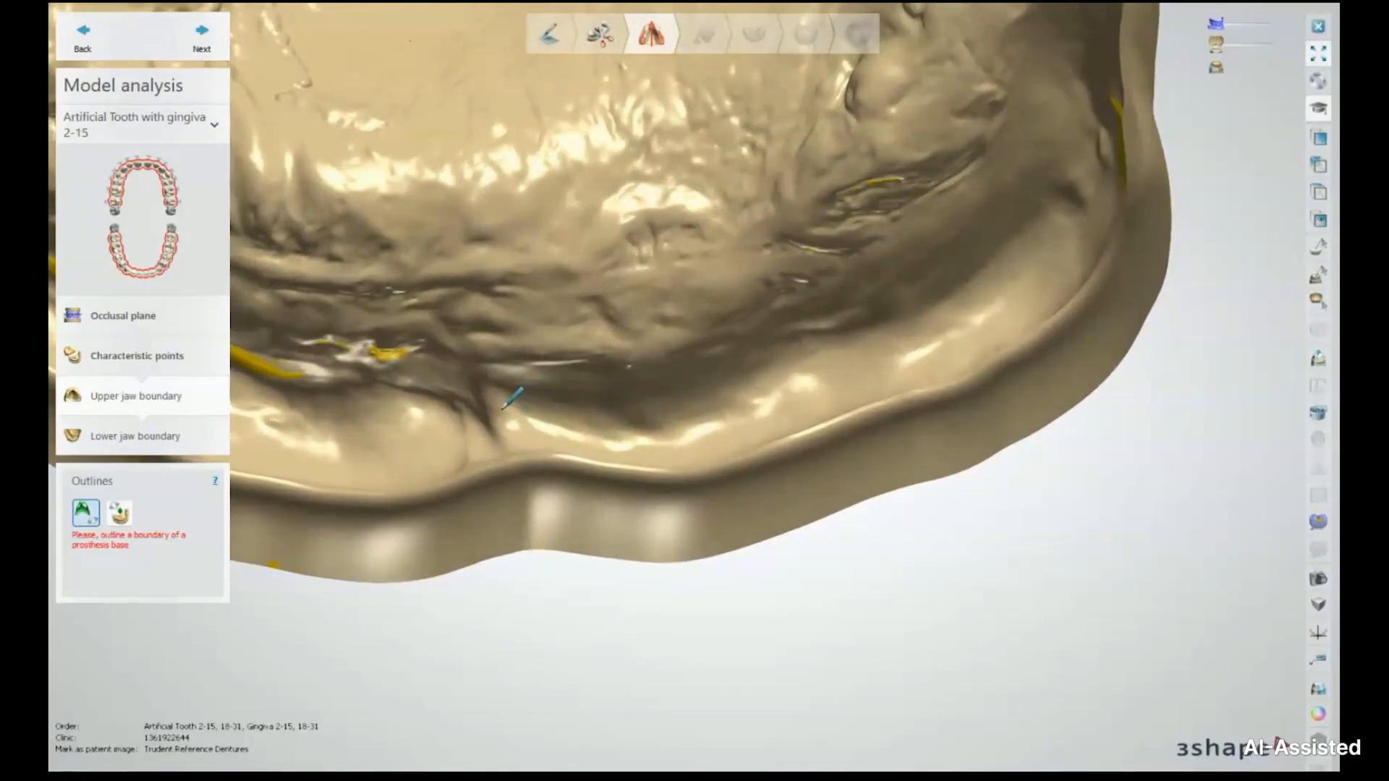
Step: Outline the upper prosthesis base boundary from the labial frenum along one side's vestibule toward the posterior buccal corner
click(566, 433)
click(658, 441)
click(736, 419)
click(800, 389)
click(876, 367)
click(925, 349)
click(990, 307)
Step: Continue the upper prosthesis base boundary around the posterior buccal corner and behind the tuberosity on the first side
right_drag(1057, 233, 982, 296)
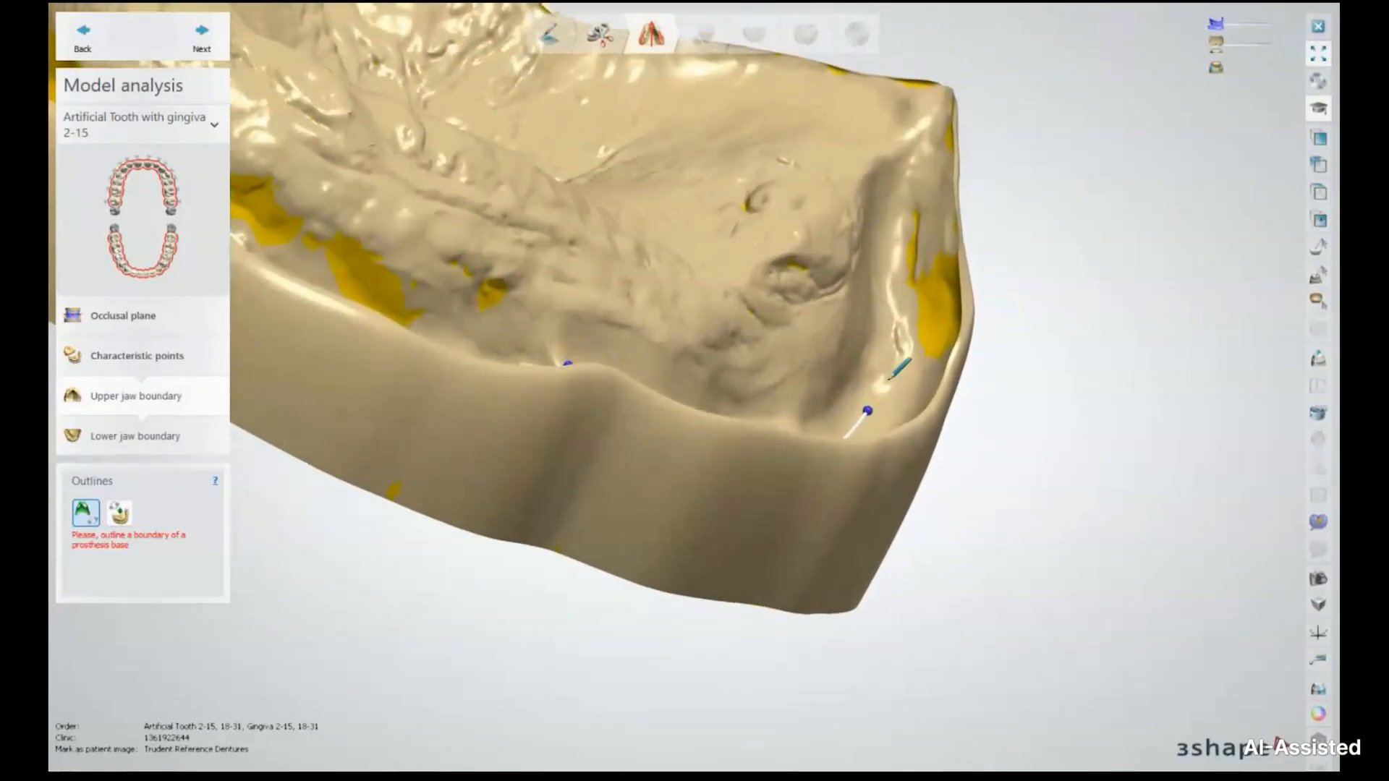
click(904, 333)
right_drag(905, 333, 895, 307)
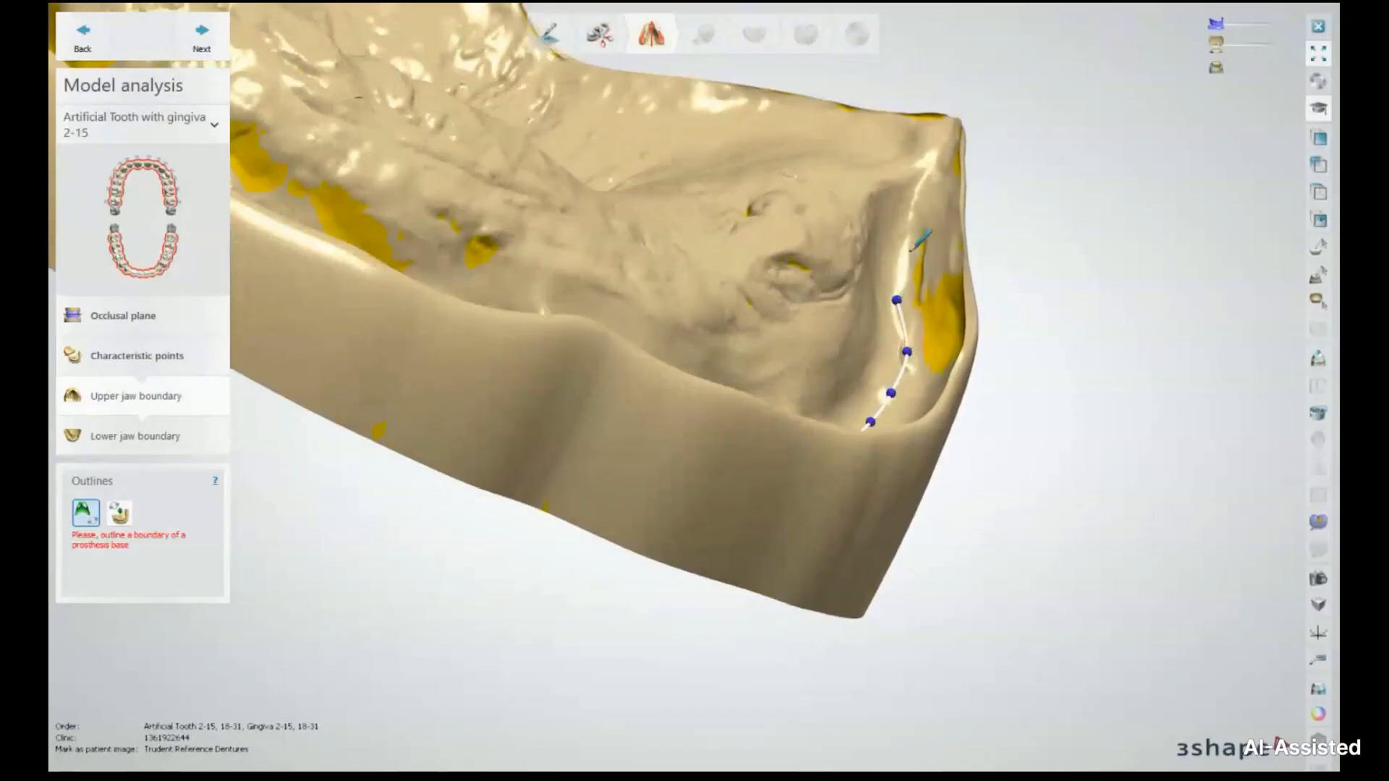
right_drag(920, 183, 632, 319)
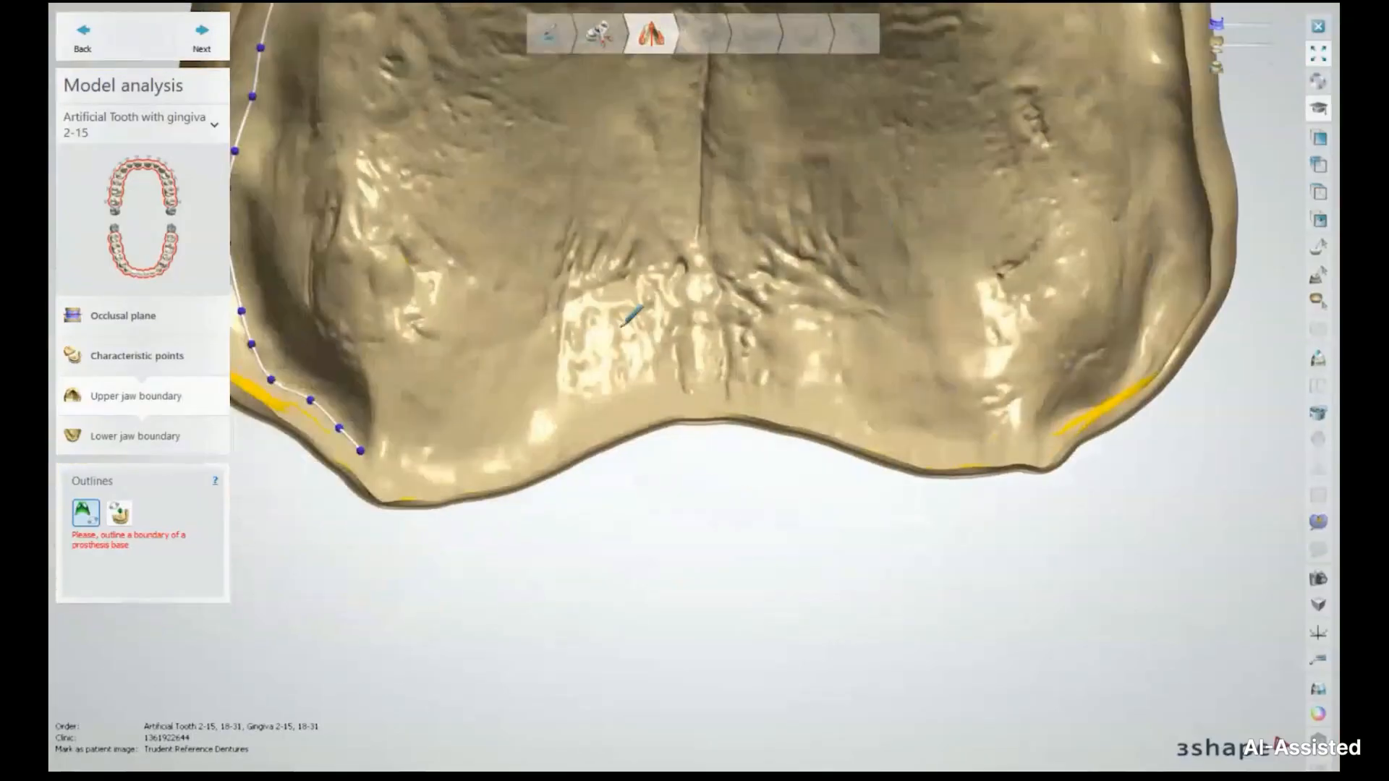
Step: Carry the upper boundary across the posterior border of the palate and around the opposite tuberosity
click(632, 362)
click(738, 357)
click(815, 375)
click(921, 403)
right_drag(998, 413, 654, 466)
click(722, 468)
click(796, 441)
click(821, 400)
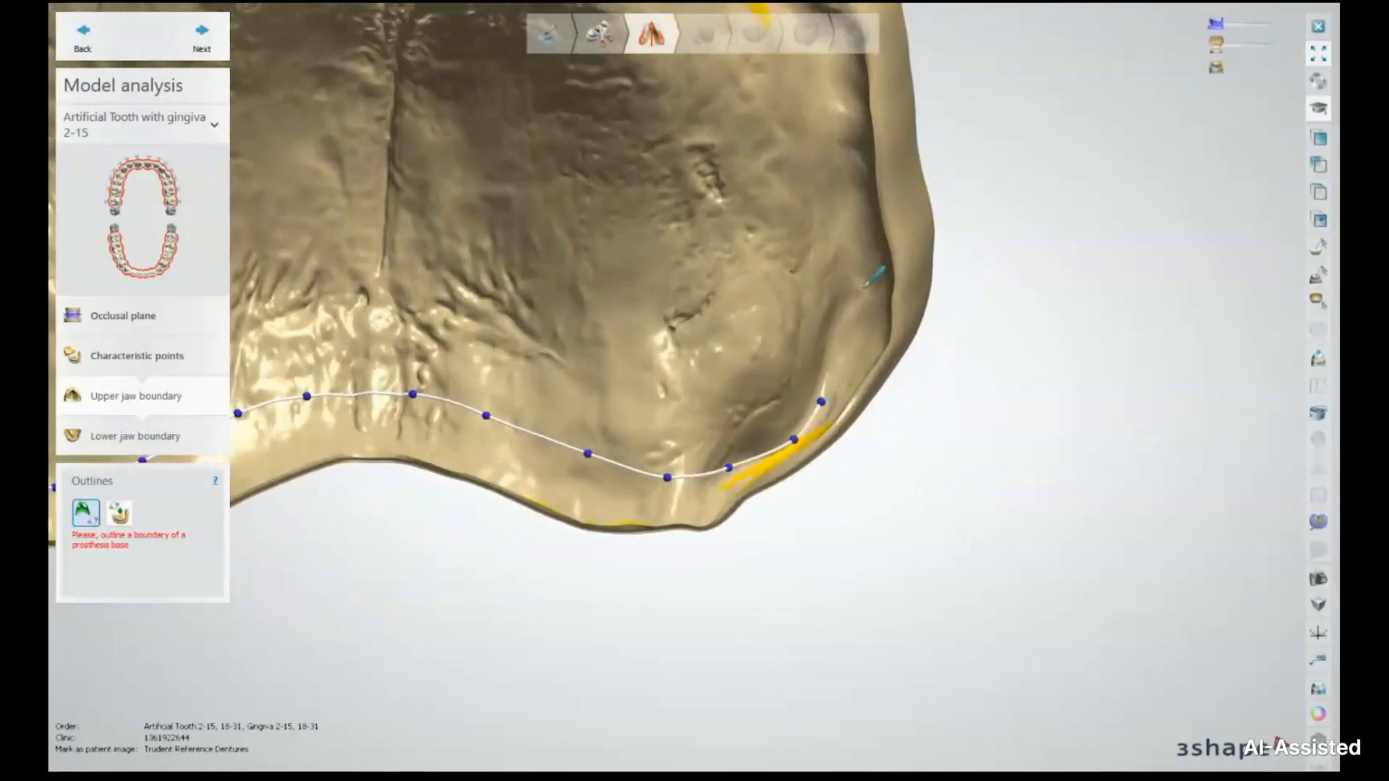
Step: Outline the upper boundary along the buccal vestibule of the second side, heading forward from the tuberosity
click(632, 440)
right_drag(749, 474, 725, 436)
click(710, 434)
click(778, 446)
right_drag(886, 412, 858, 400)
click(859, 402)
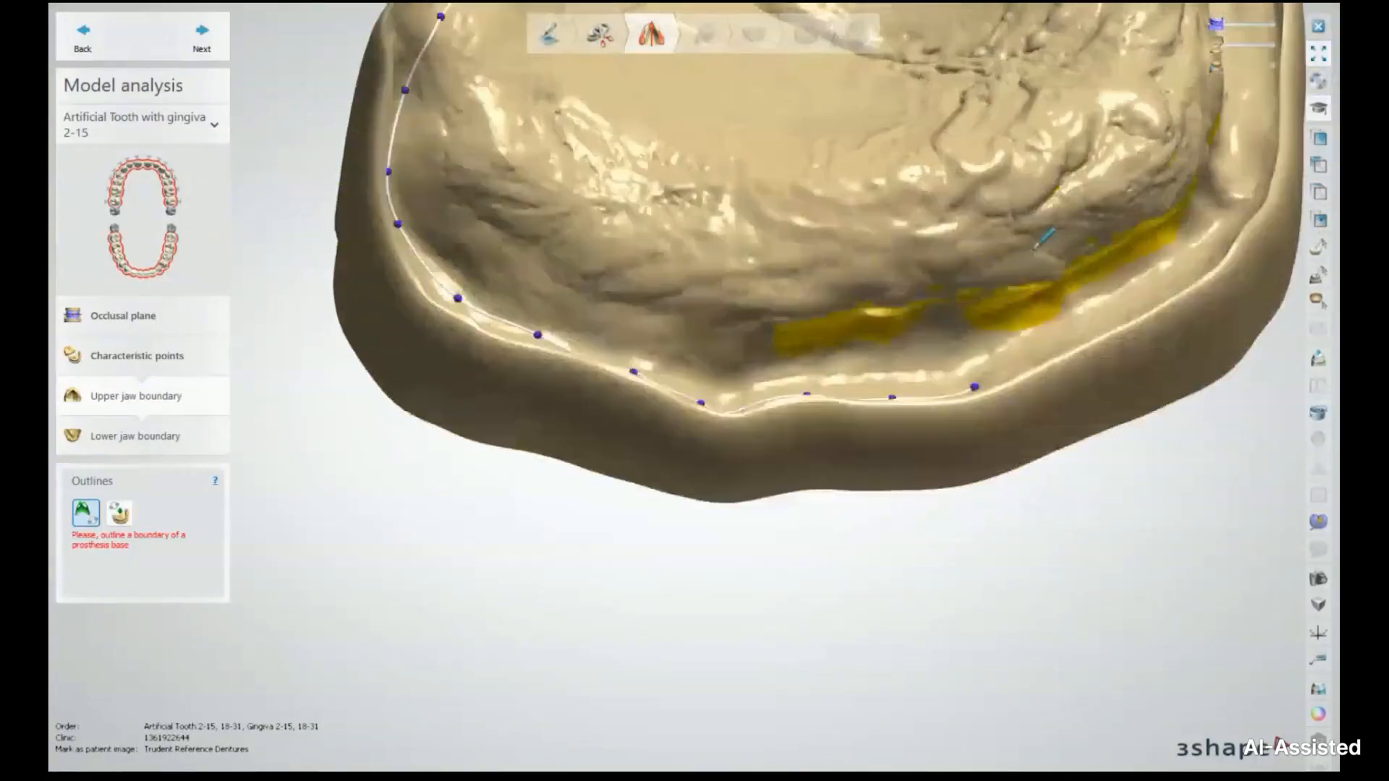
Step: Extend the upper boundary through the anterior vestibule of the second side up to the labial frenum
right_drag(1042, 238, 868, 163)
click(898, 386)
click(1004, 368)
right_drag(1088, 336, 911, 304)
click(912, 425)
click(986, 388)
right_drag(1144, 253, 1064, 234)
Step: Close the upper boundary at its starting point beside the labial frenum, with a narrow notch running inward over the ridge
click(1049, 233)
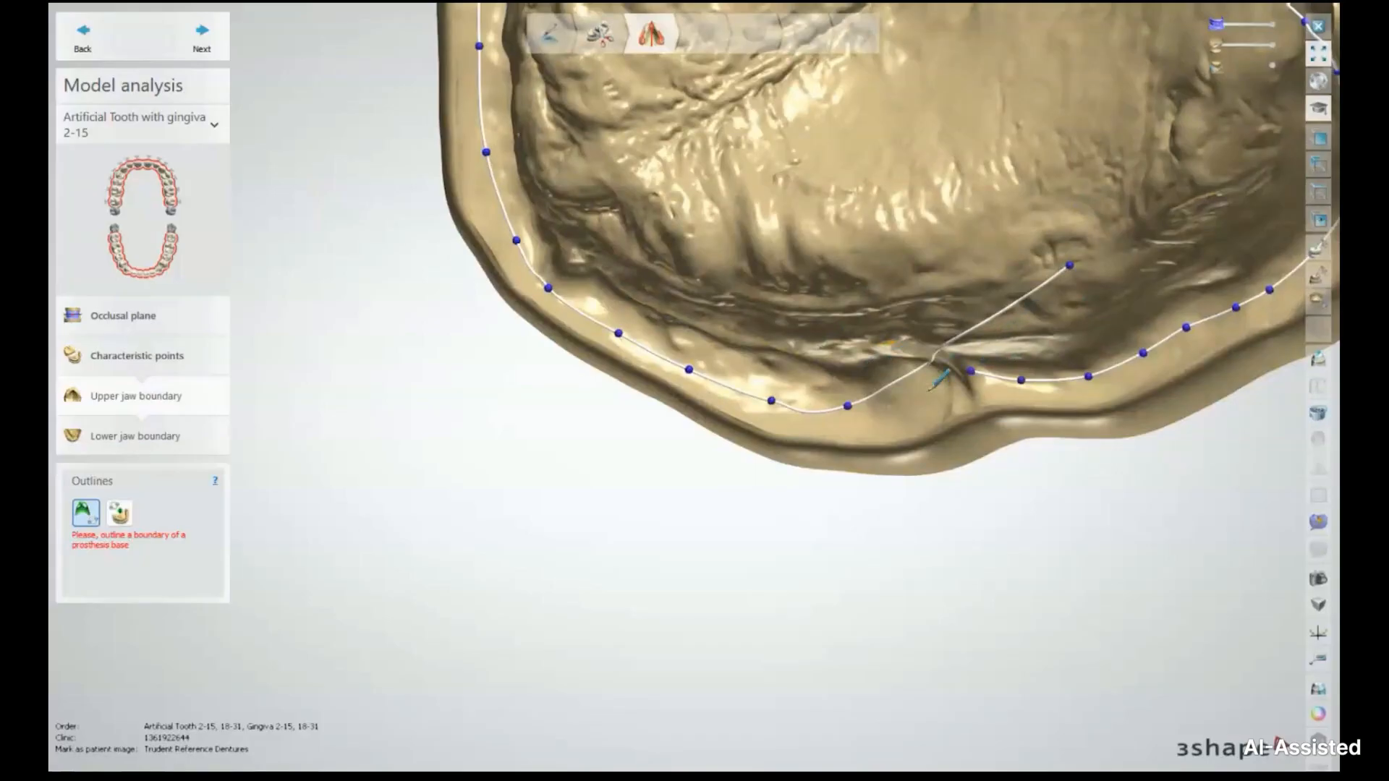
click(1015, 333)
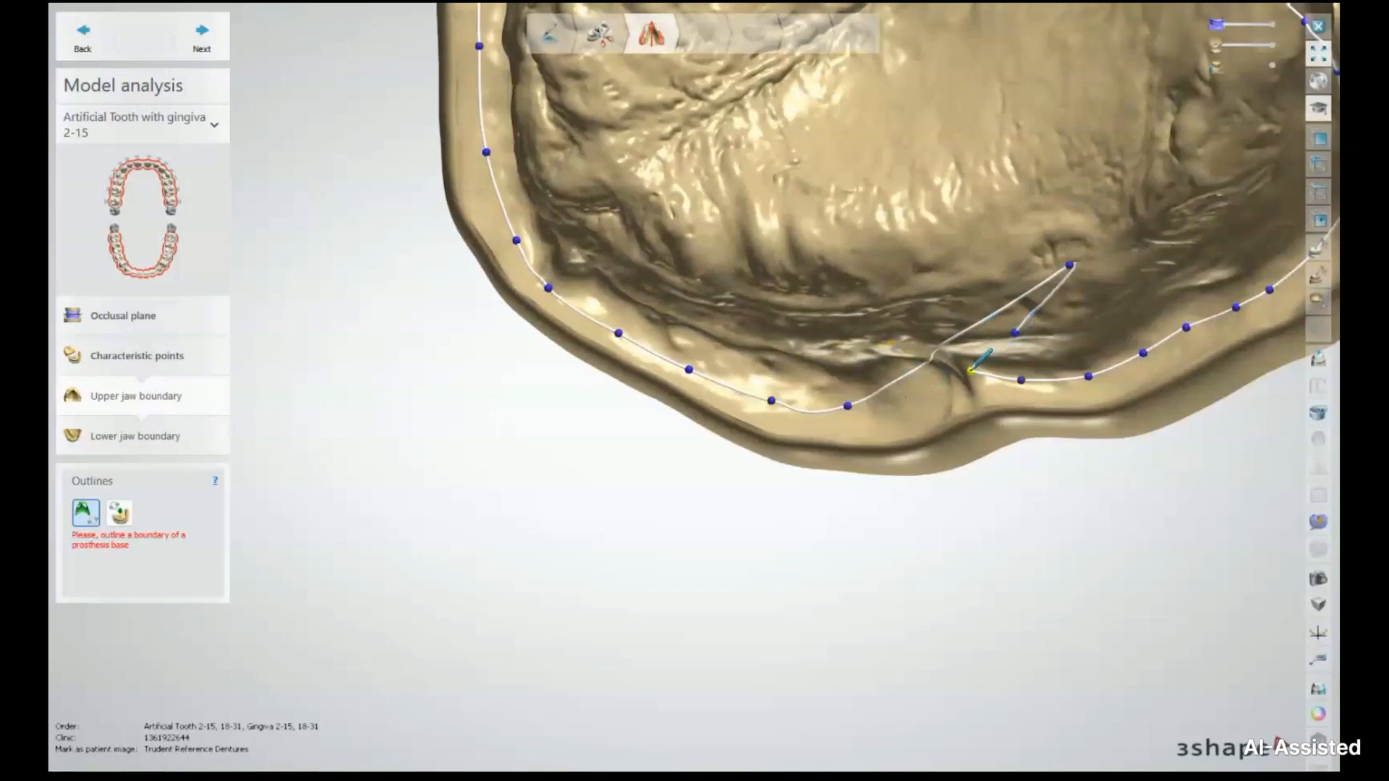
click(970, 370)
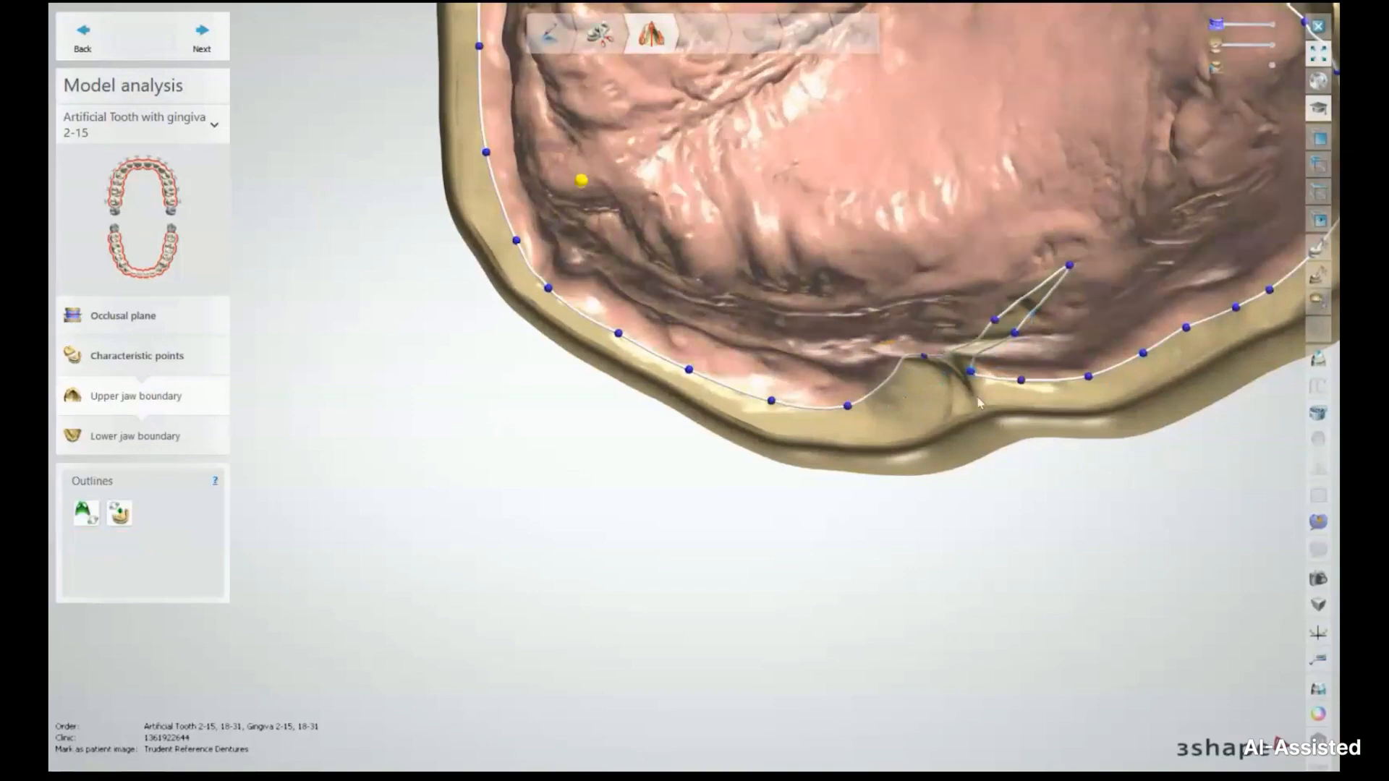
right_drag(961, 394, 969, 347)
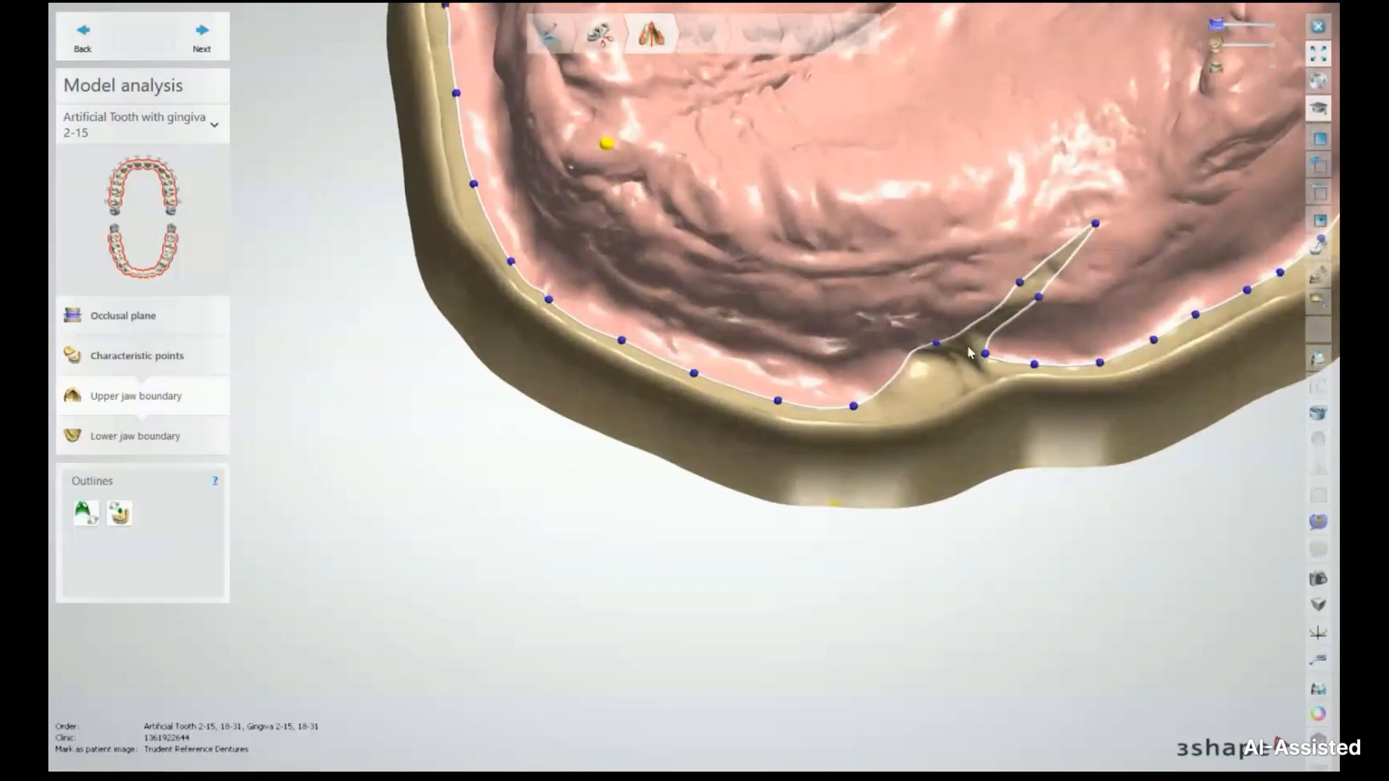
Step: Move the boundary point beside the frenum outward and redraw the notched section along the vestibule with Fast edit line
drag(936, 343, 900, 406)
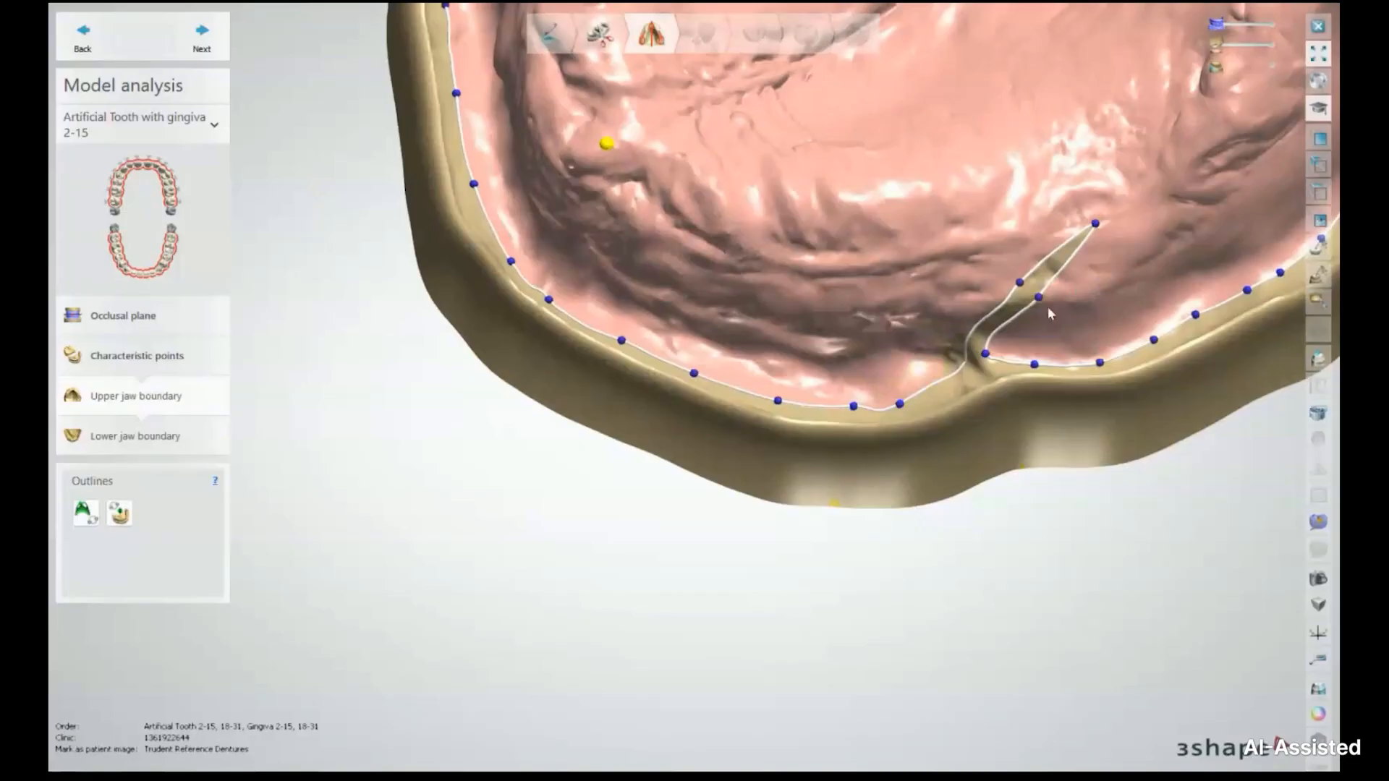
right_click(901, 409)
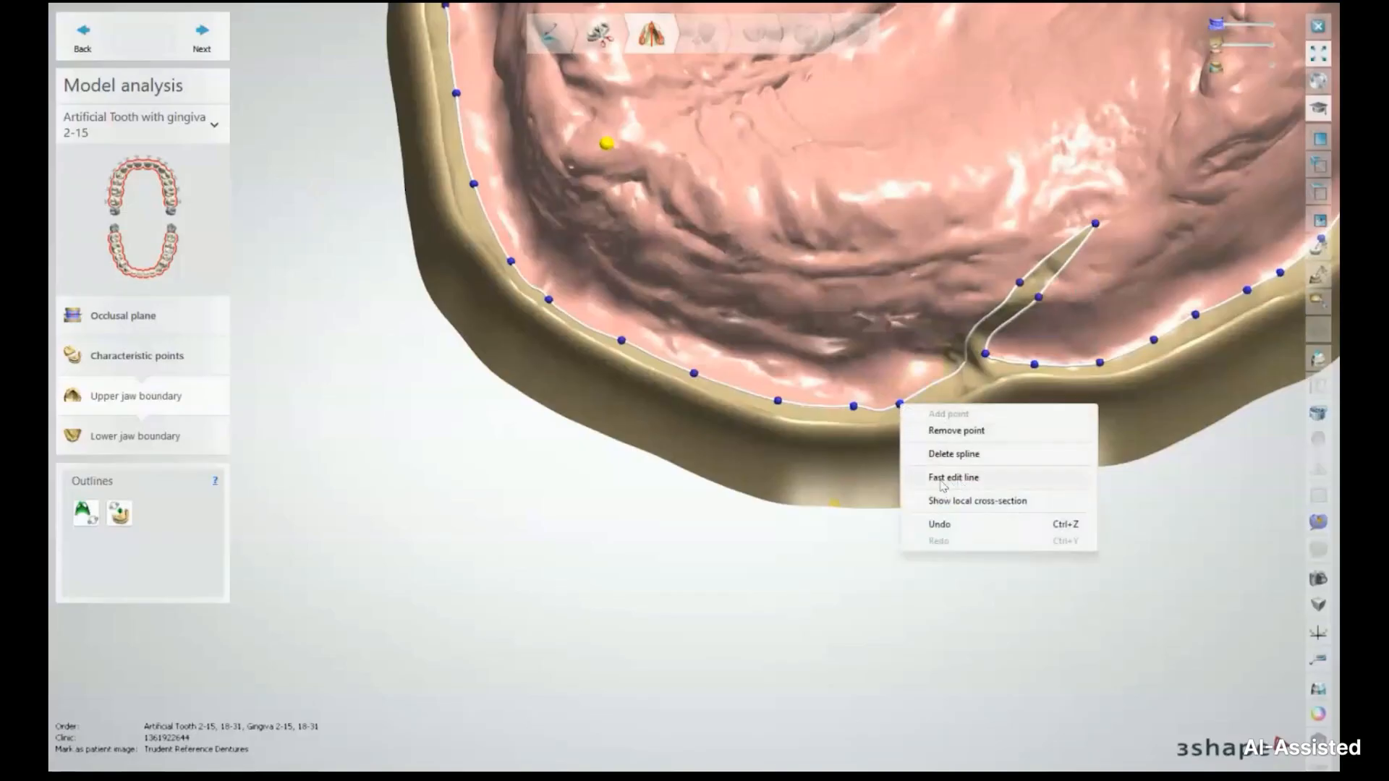
click(972, 478)
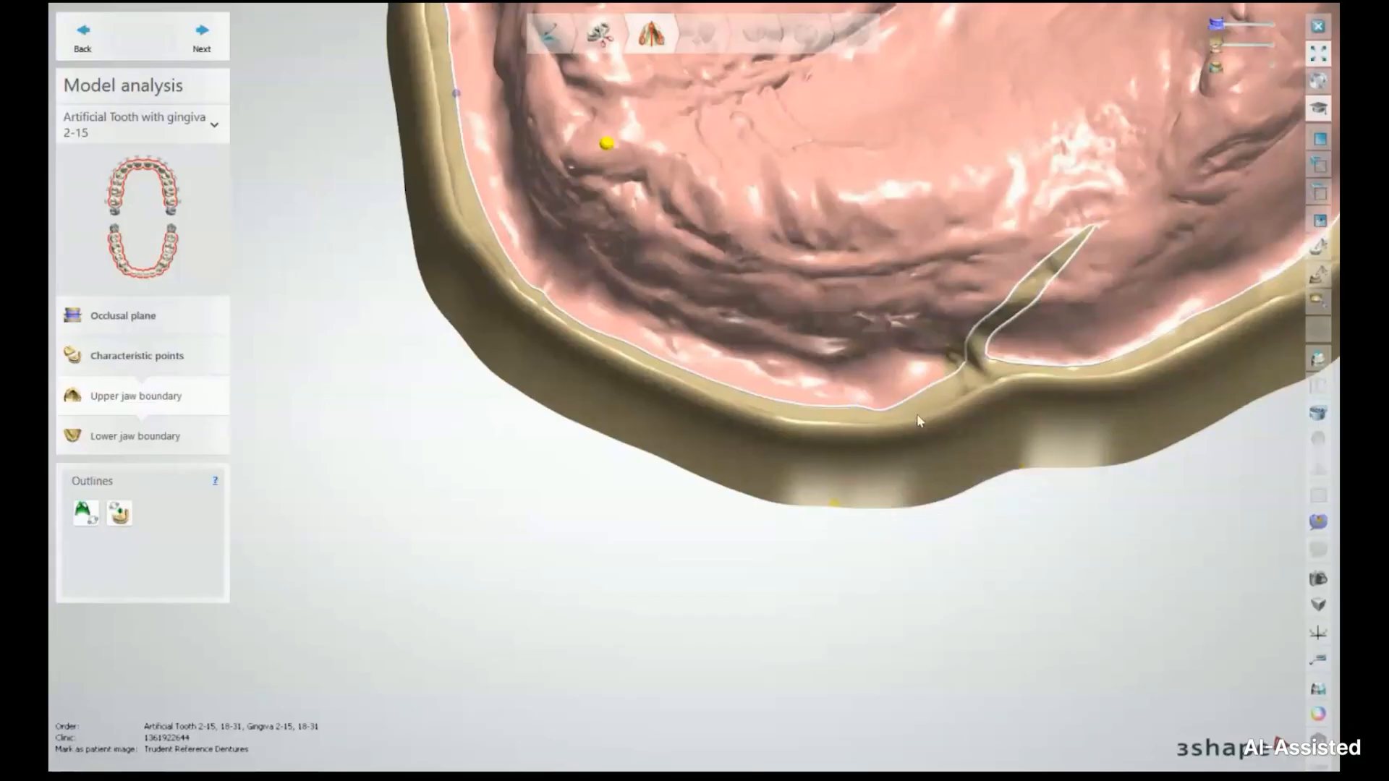
drag(848, 419, 1045, 375)
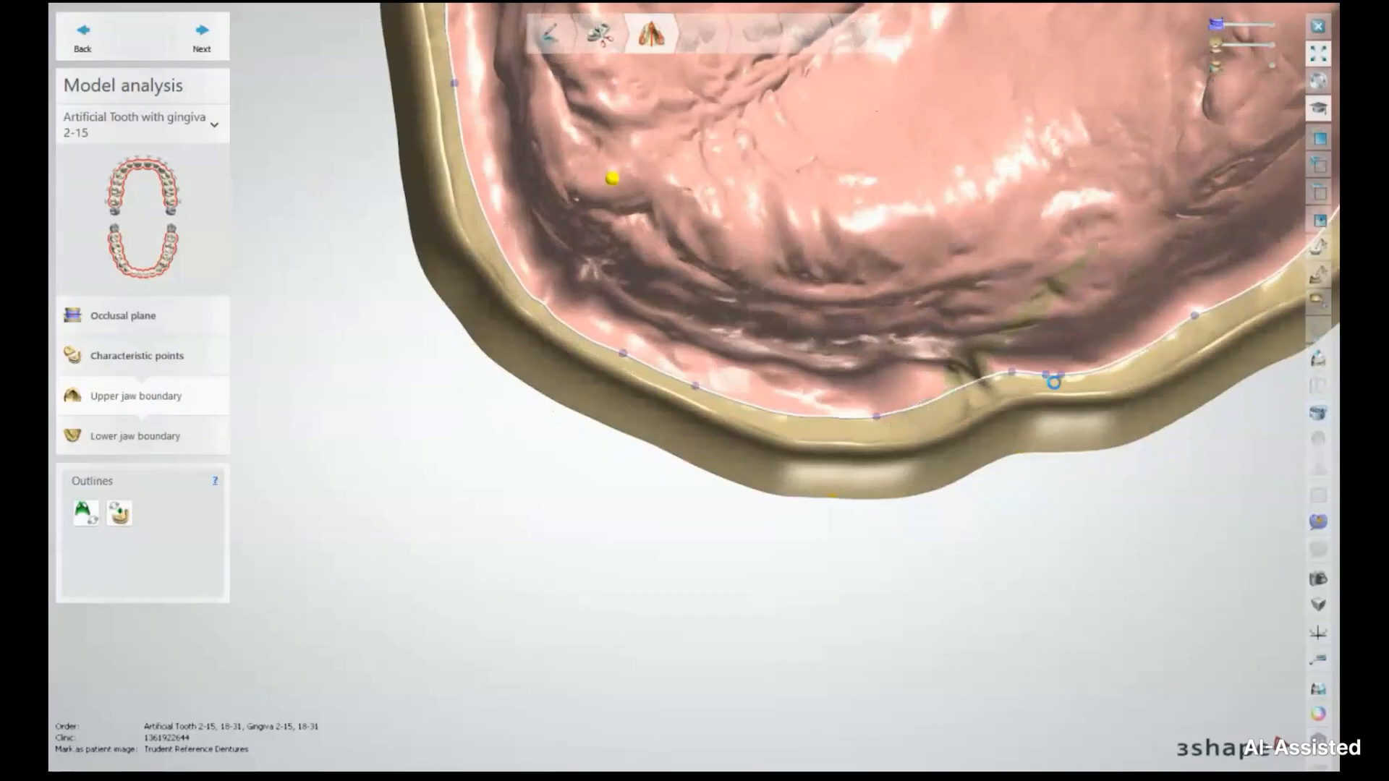
right_drag(859, 394, 811, 370)
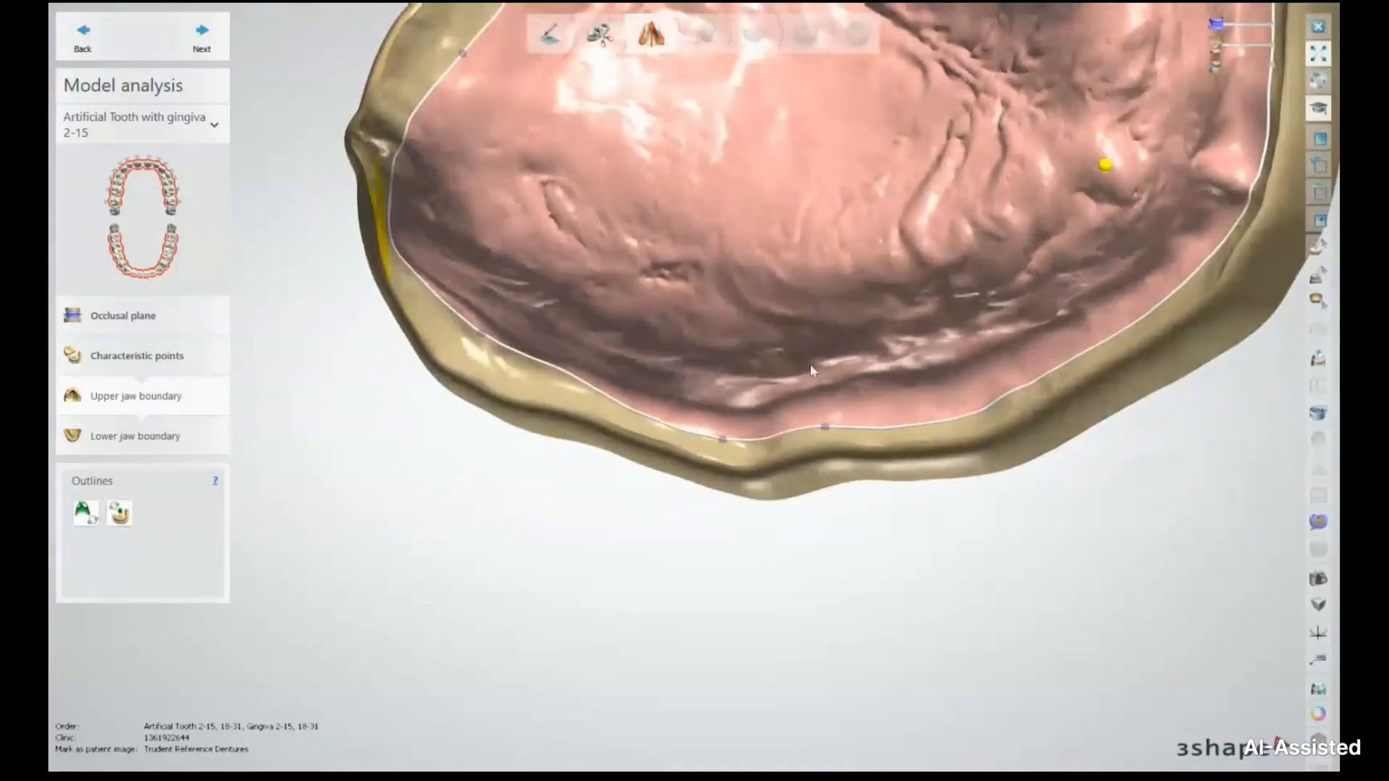
Step: Turn off Fast edit line and show the local cross-section for the upper boundary points
right_click(587, 390)
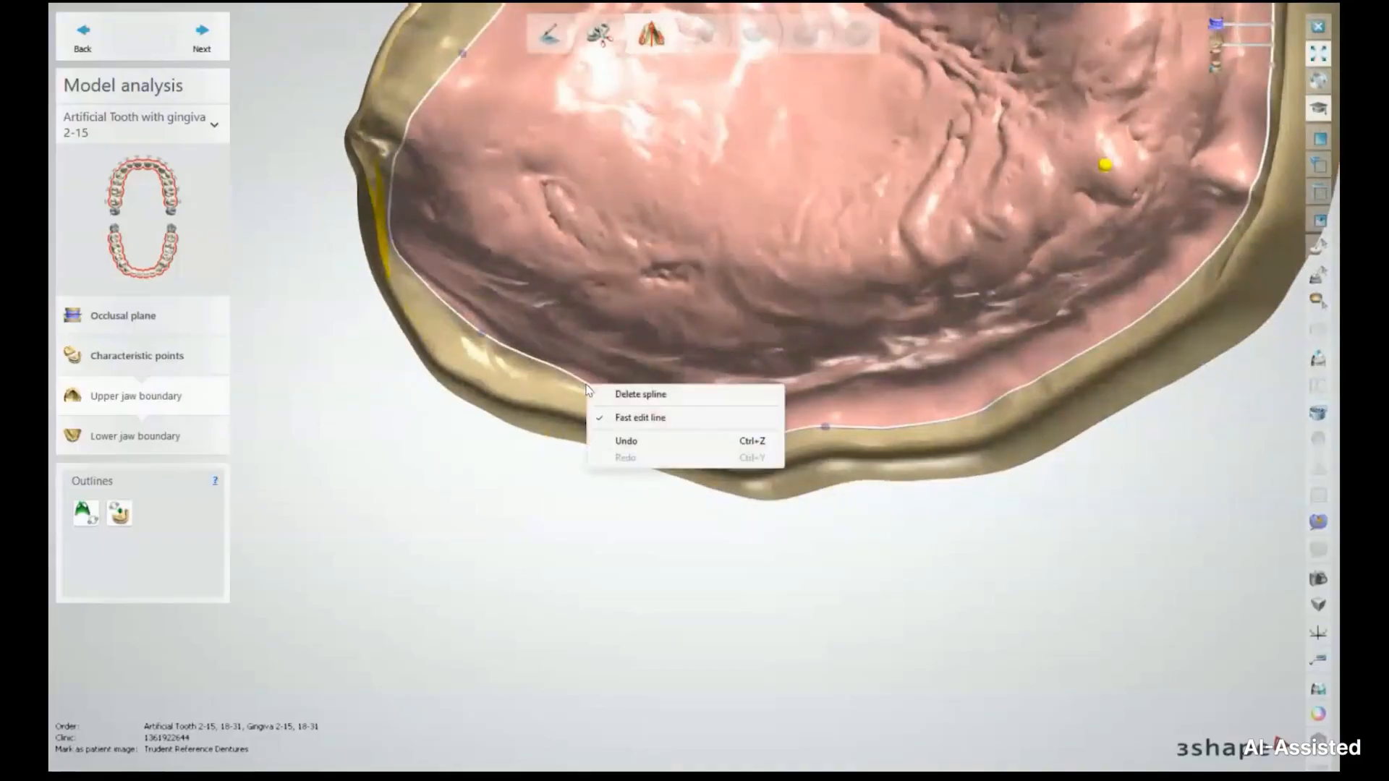
click(642, 418)
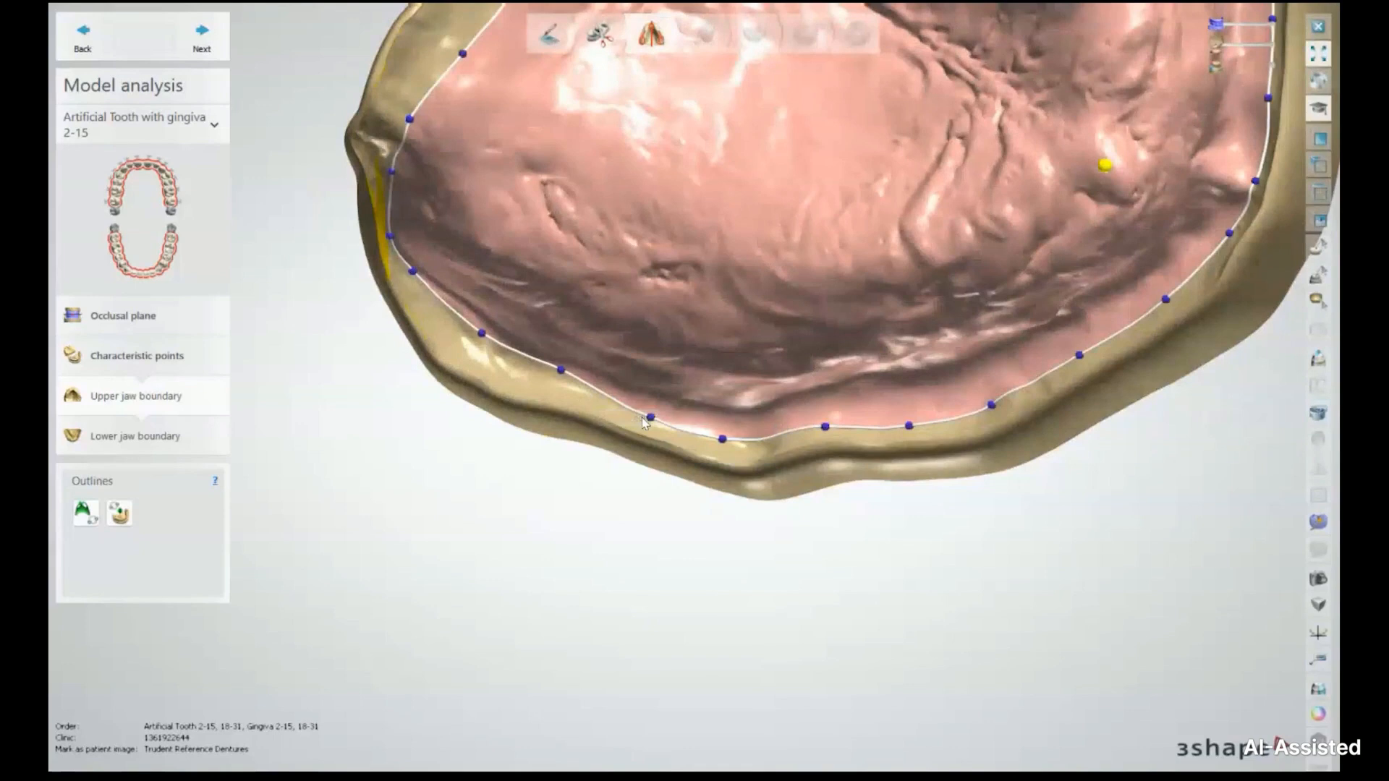
right_click(635, 416)
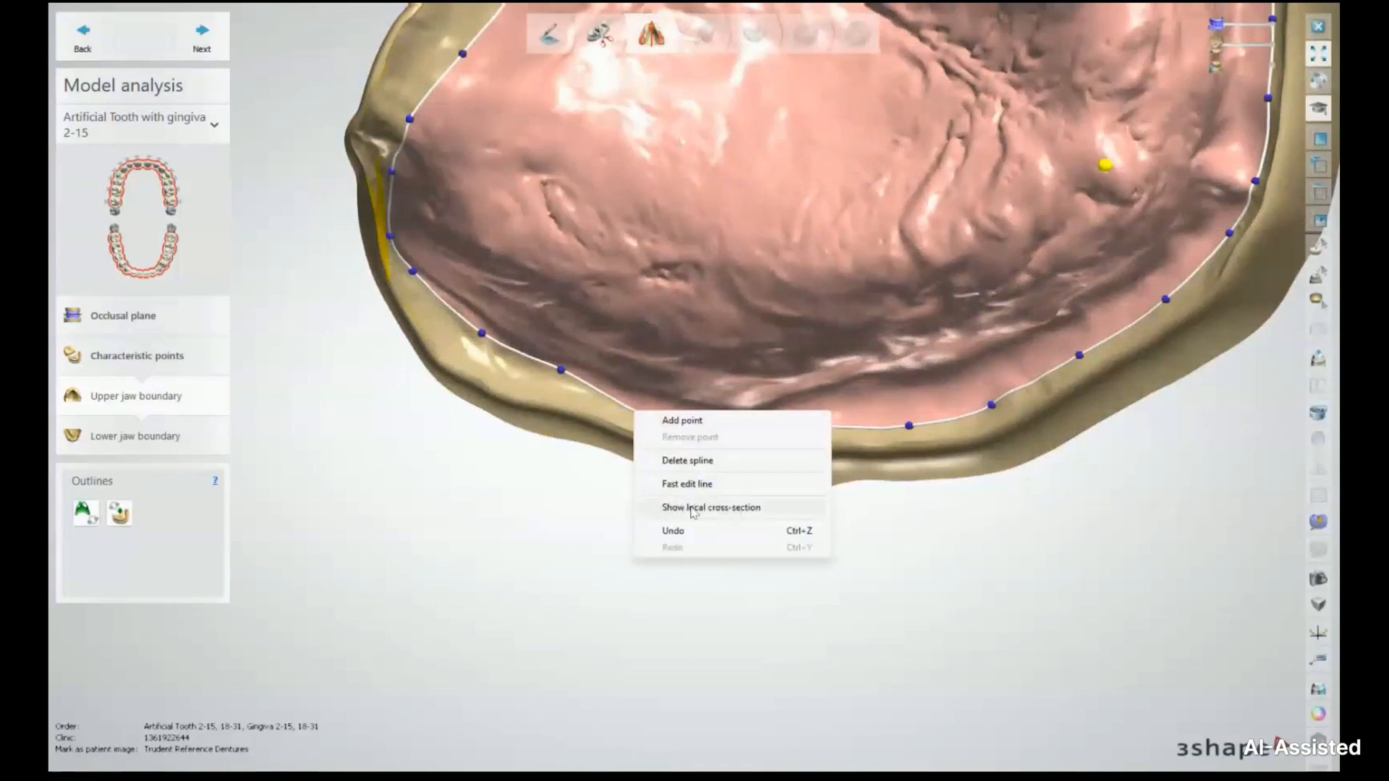
click(716, 508)
scroll(557, 418, up, 5)
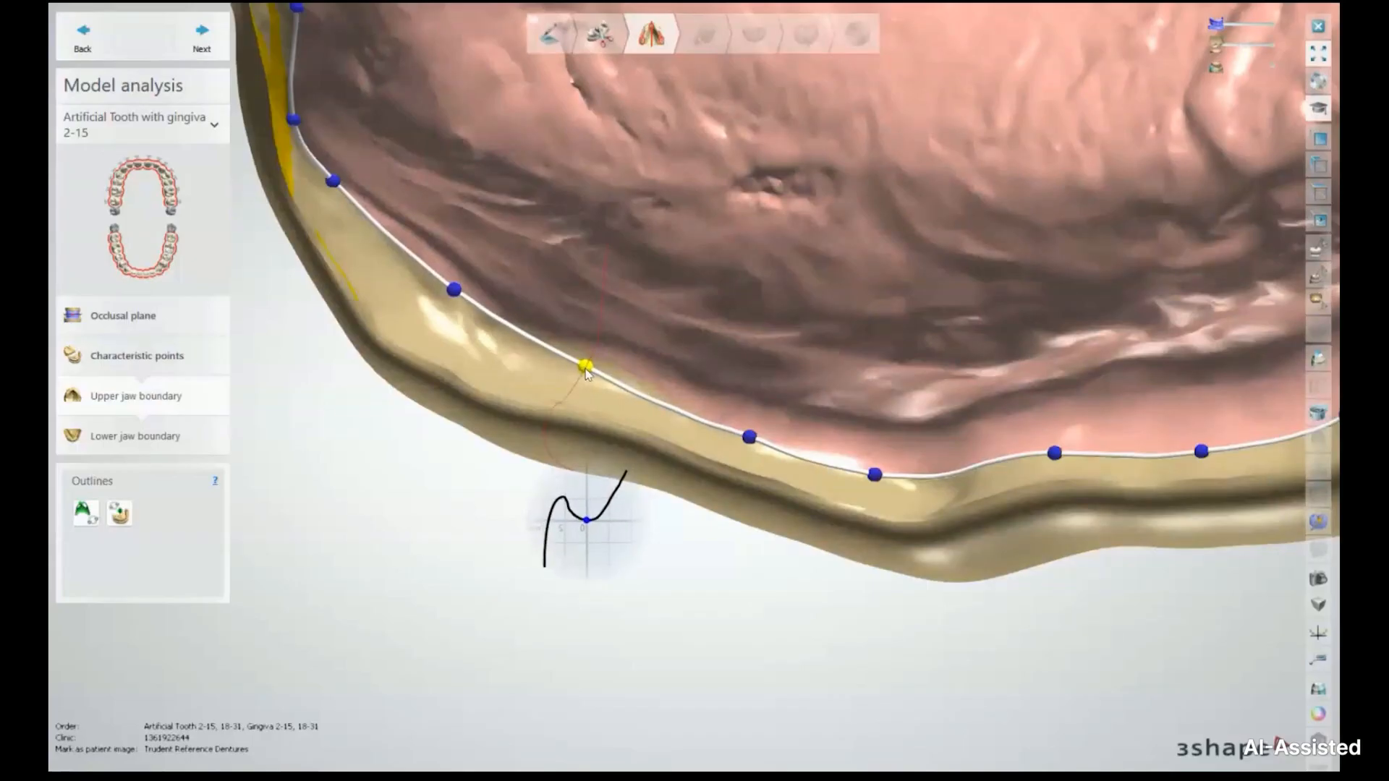
Step: Adjust four buccal boundary points into the deepest part of the vestibule, guided by the local cross-section
mouse_move(583, 371)
mouse_down()
mouse_move(568, 384)
mouse_move(577, 374)
mouse_up()
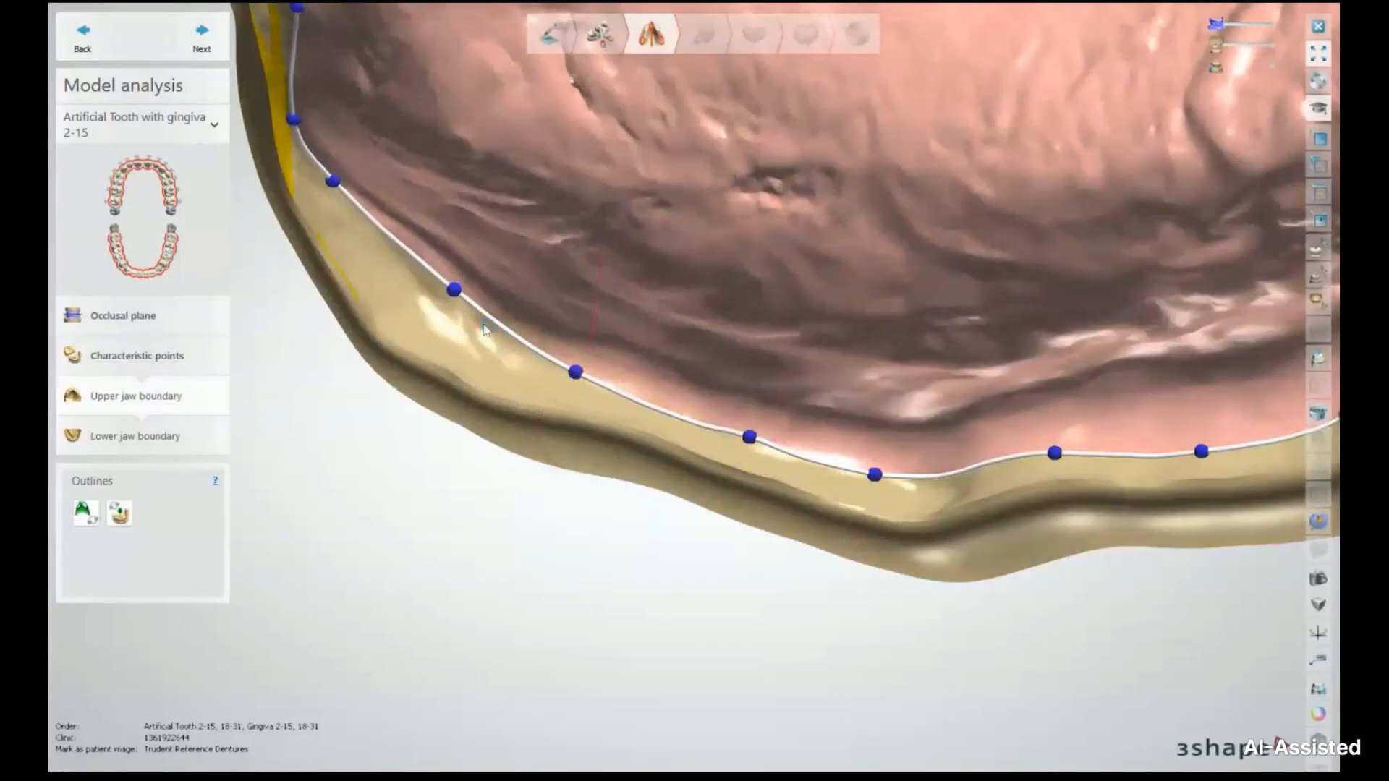
mouse_move(455, 296)
mouse_down()
mouse_move(450, 327)
mouse_move(459, 313)
mouse_up()
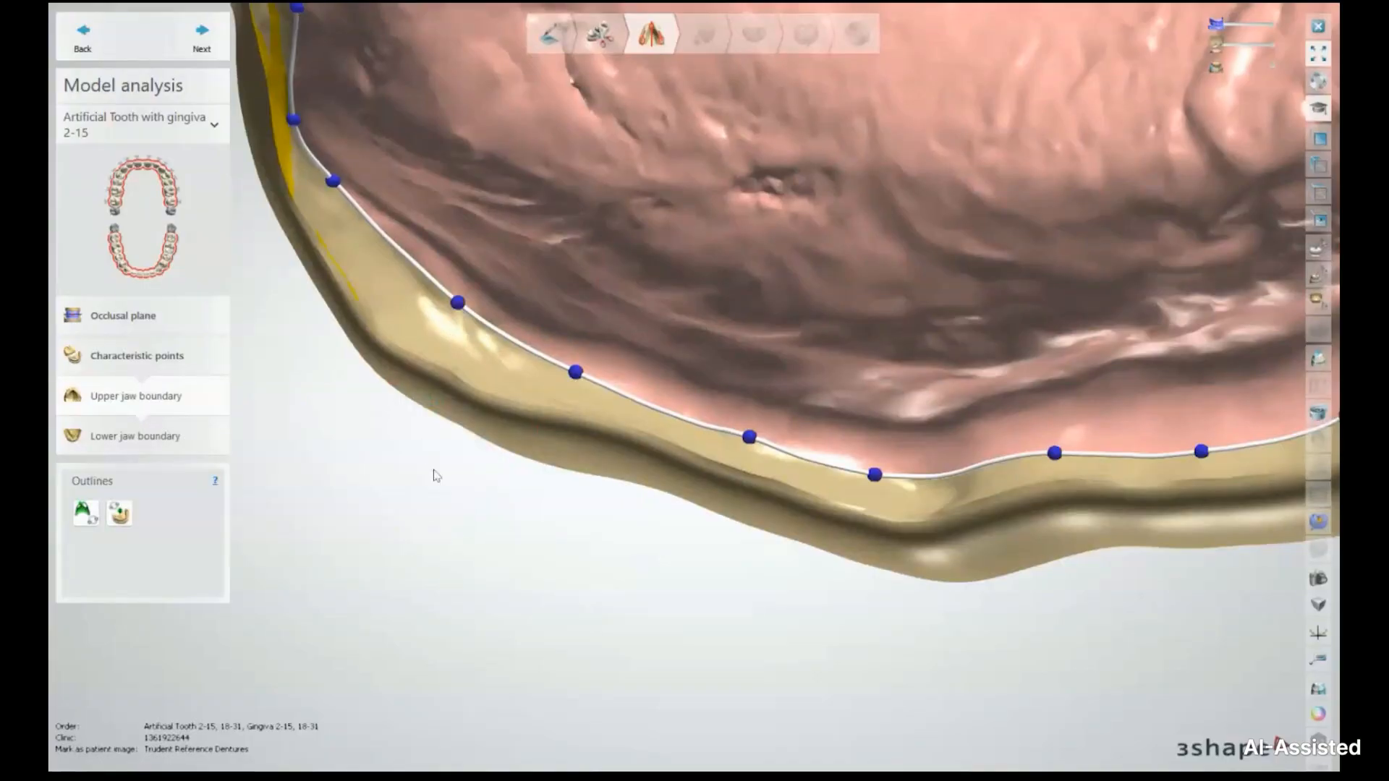
drag(749, 437, 760, 440)
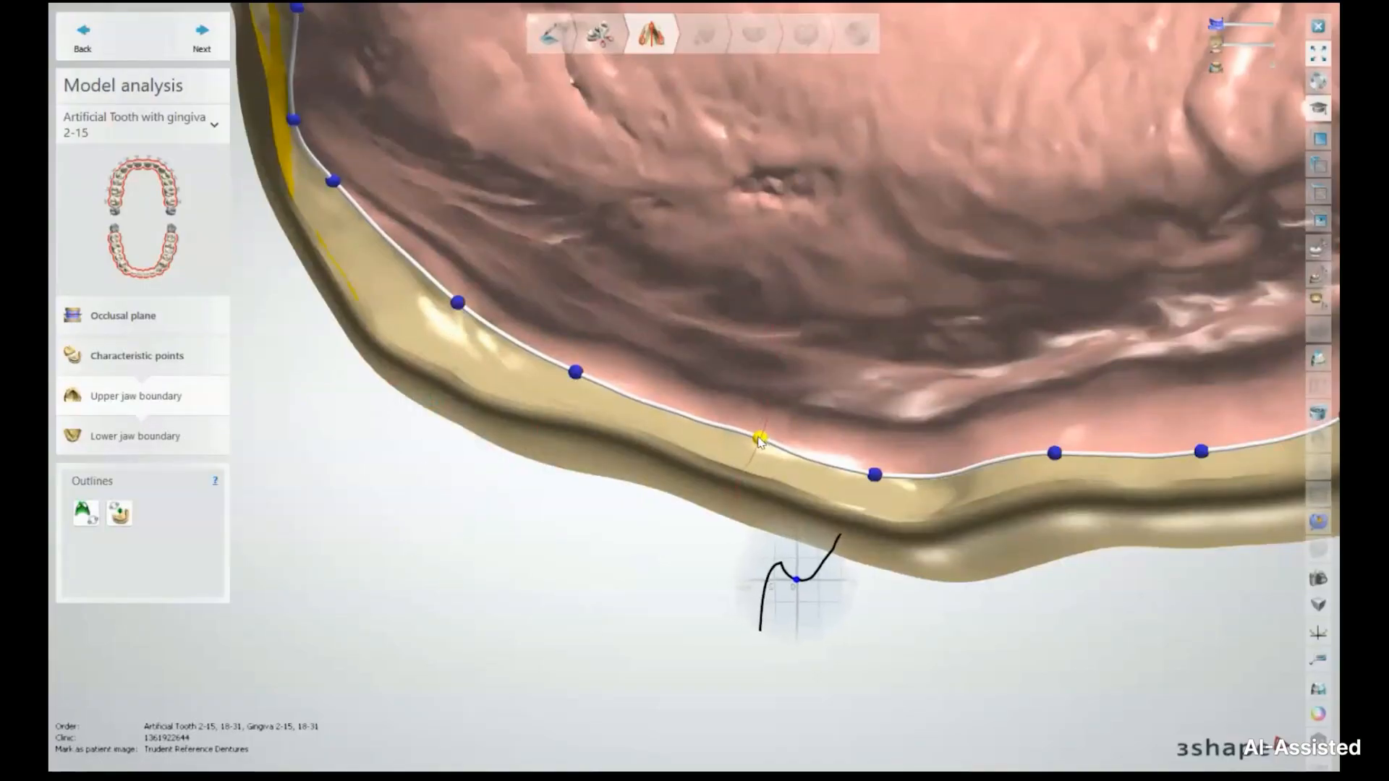
drag(877, 478, 871, 468)
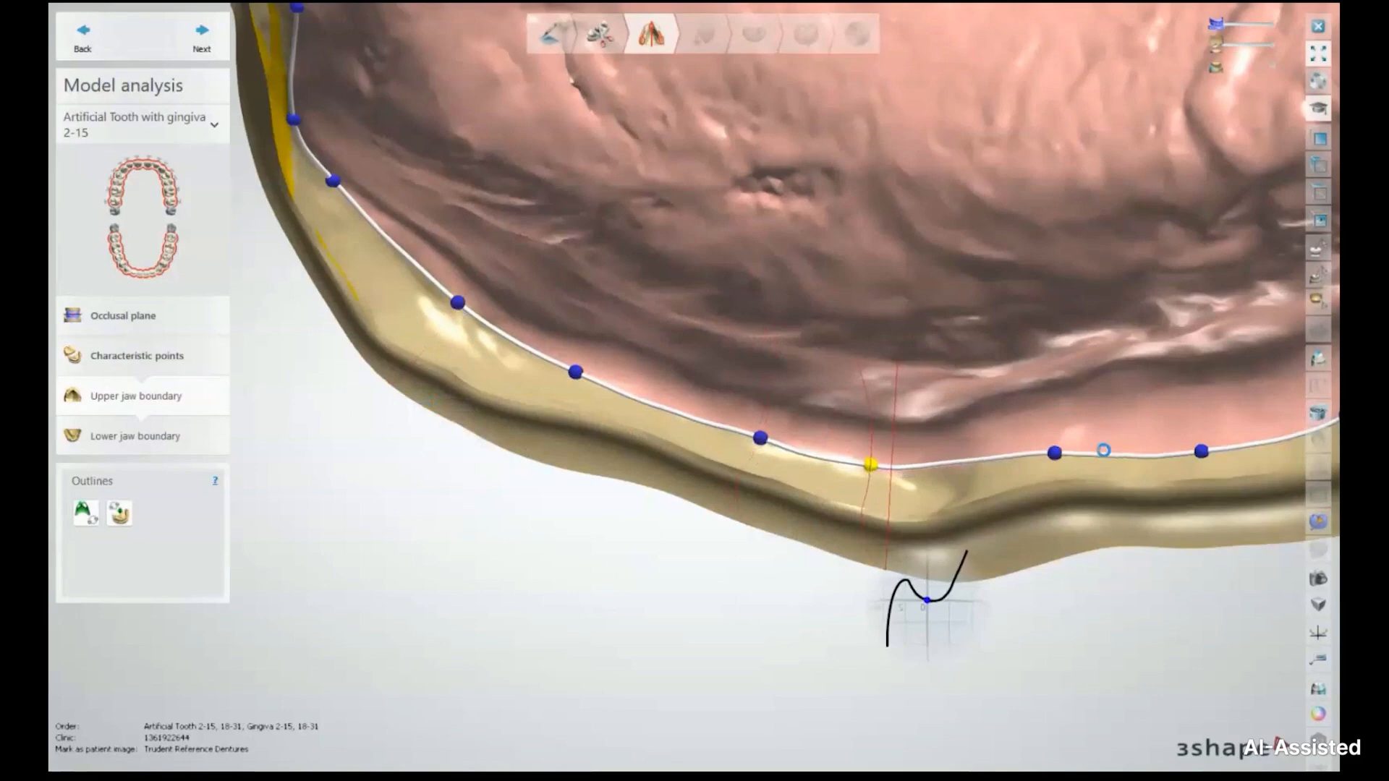
Step: Reposition the remaining buccal boundary points on this side to follow the vestibular fold toward the posterior end
right_drag(1104, 452, 888, 490)
drag(610, 528, 615, 514)
drag(478, 490, 490, 459)
drag(338, 412, 360, 397)
middle_drag(228, 332, 466, 414)
drag(442, 412, 461, 390)
drag(354, 319, 378, 308)
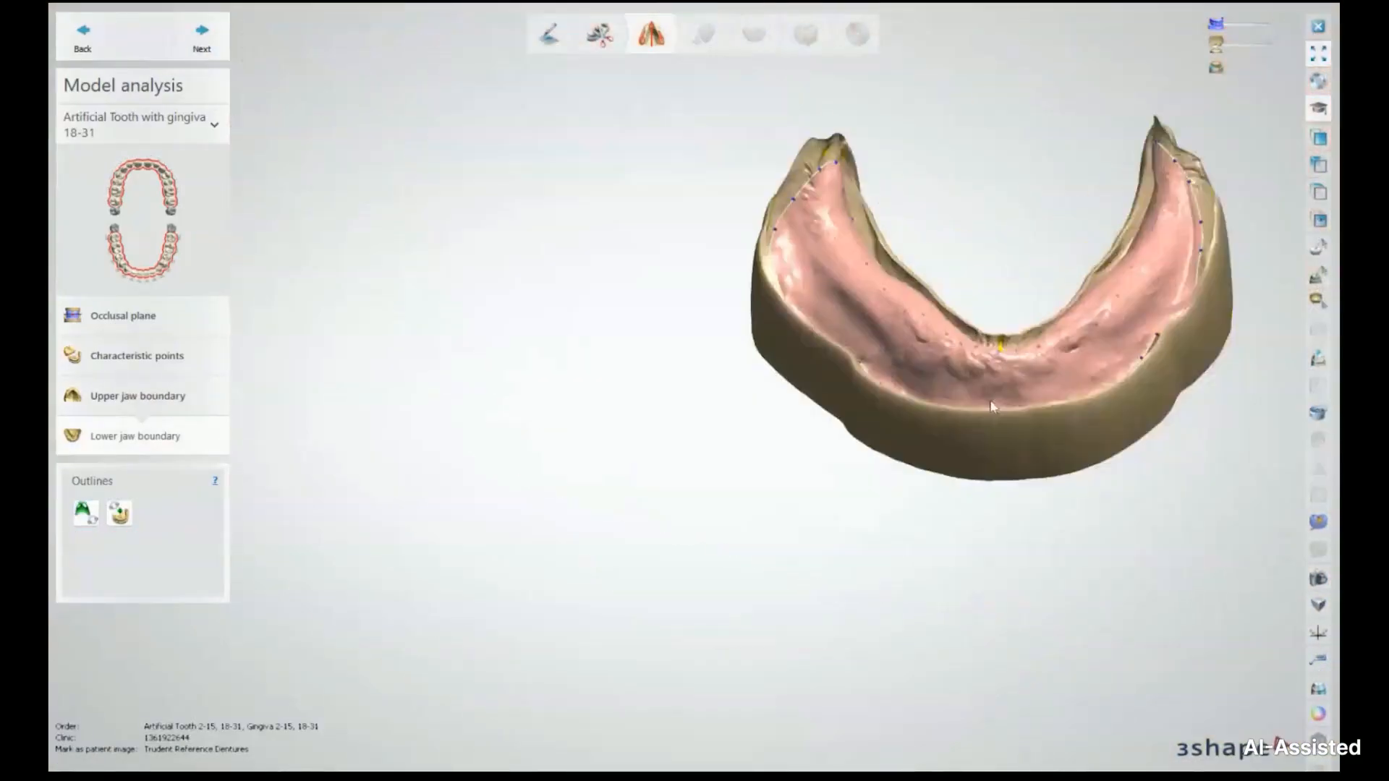
Step: Advance from the lower jaw boundary to Surveying and Blocking out and examine the upper model's undercuts from several directions
click(200, 35)
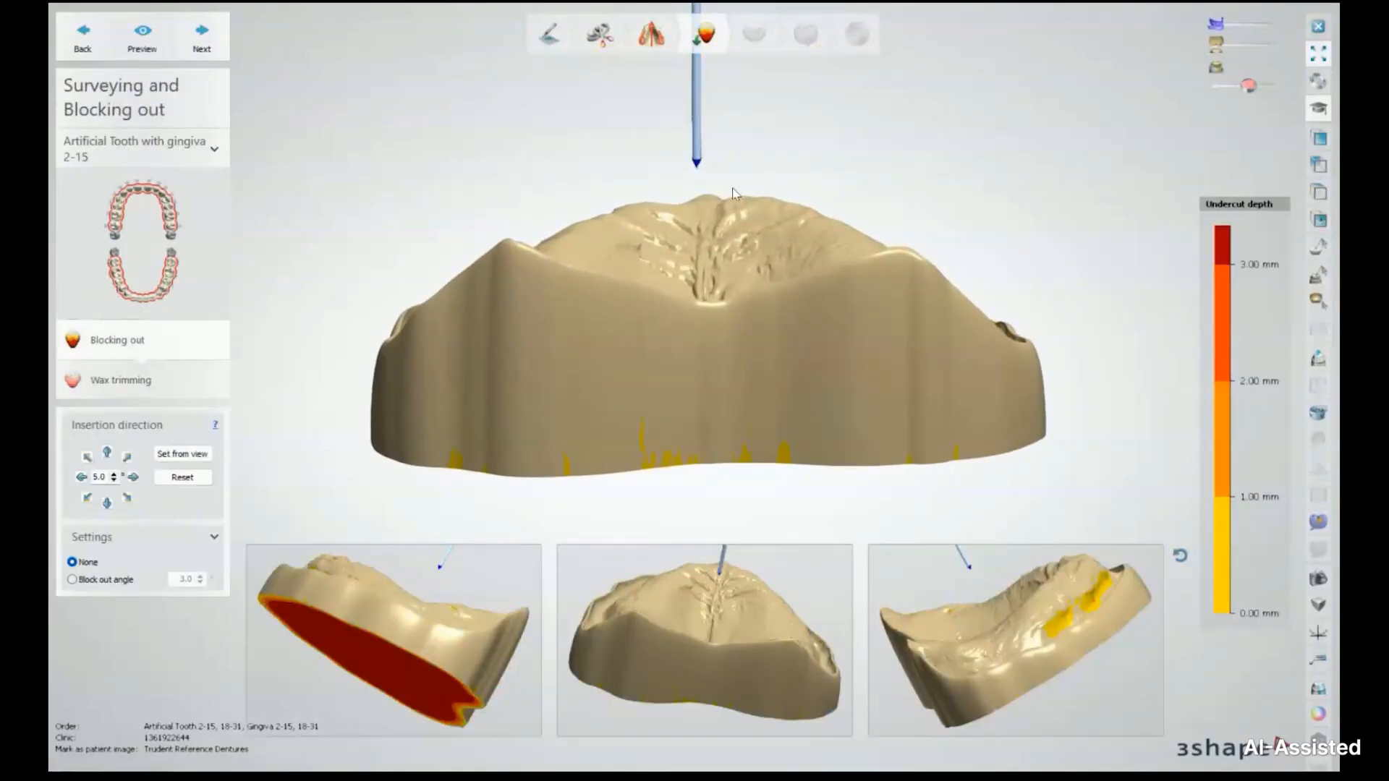
right_drag(787, 162, 783, 276)
scroll(667, 224, down, 3)
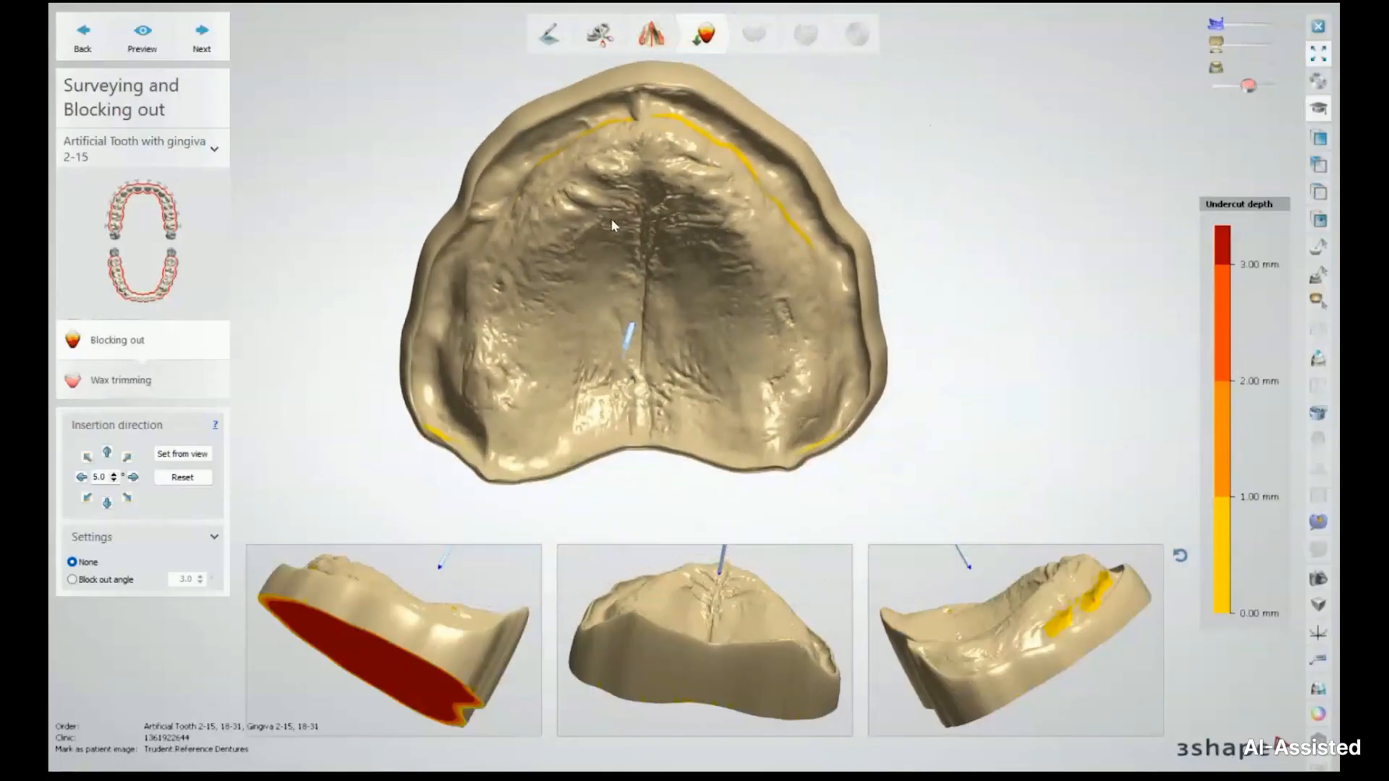
right_drag(597, 221, 597, 287)
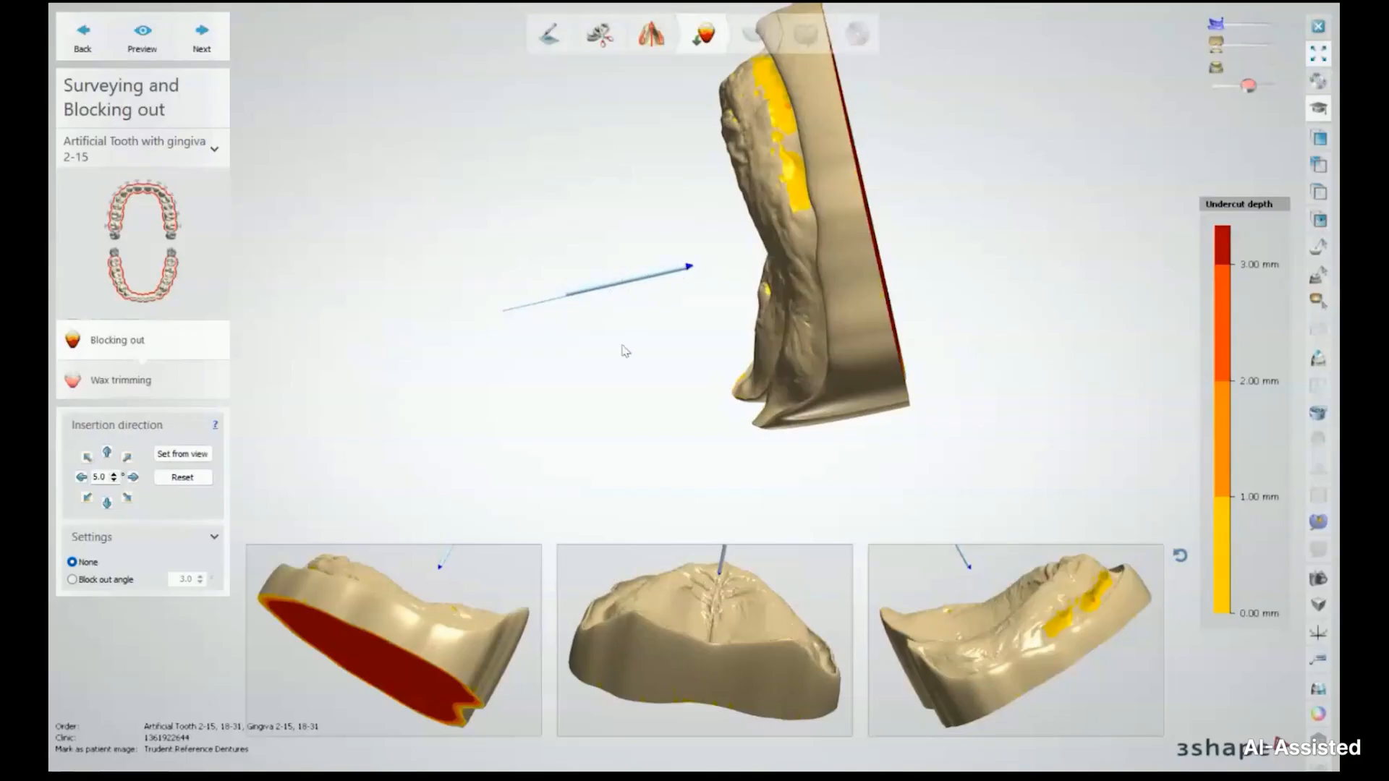
right_drag(584, 377, 723, 347)
middle_drag(839, 240, 620, 323)
right_drag(620, 324, 610, 353)
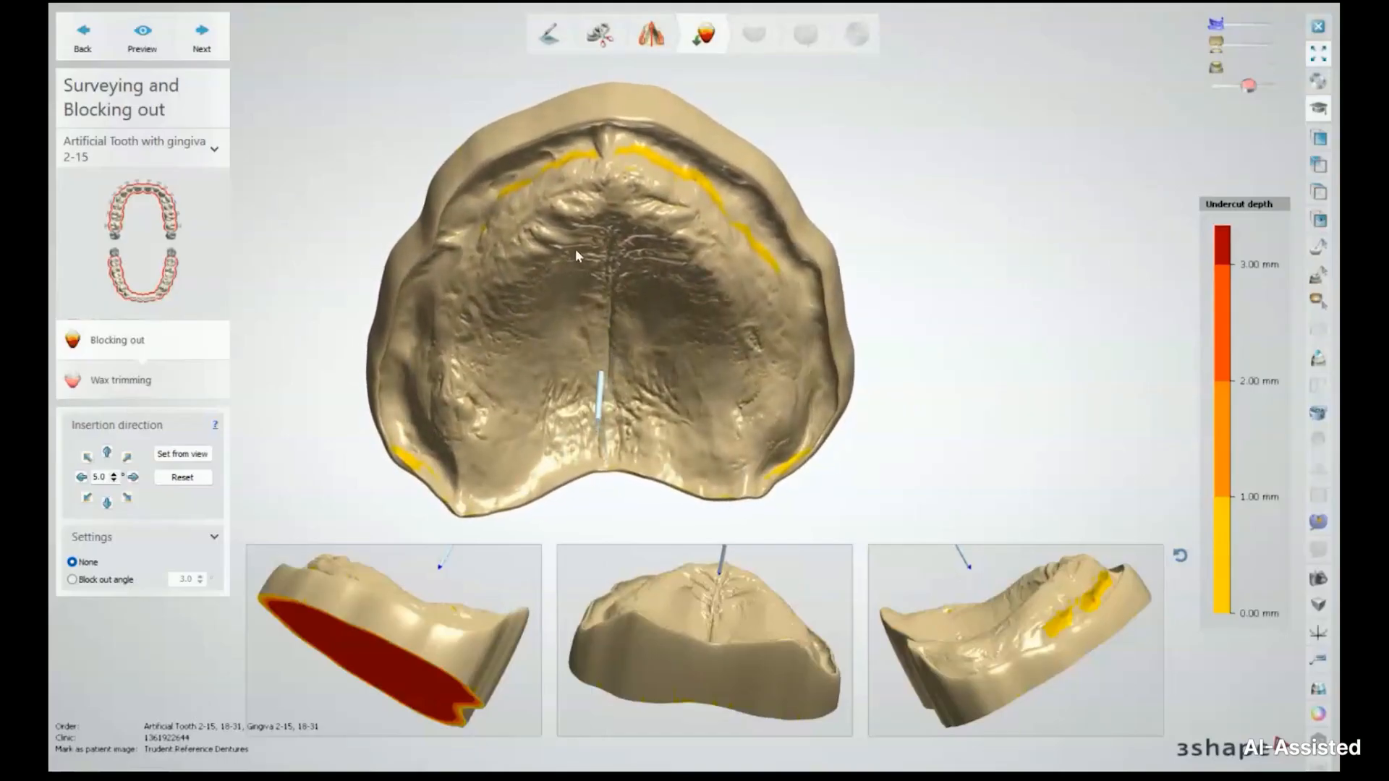
middle_drag(576, 252, 566, 167)
scroll(568, 166, down, 2)
right_drag(572, 168, 566, 164)
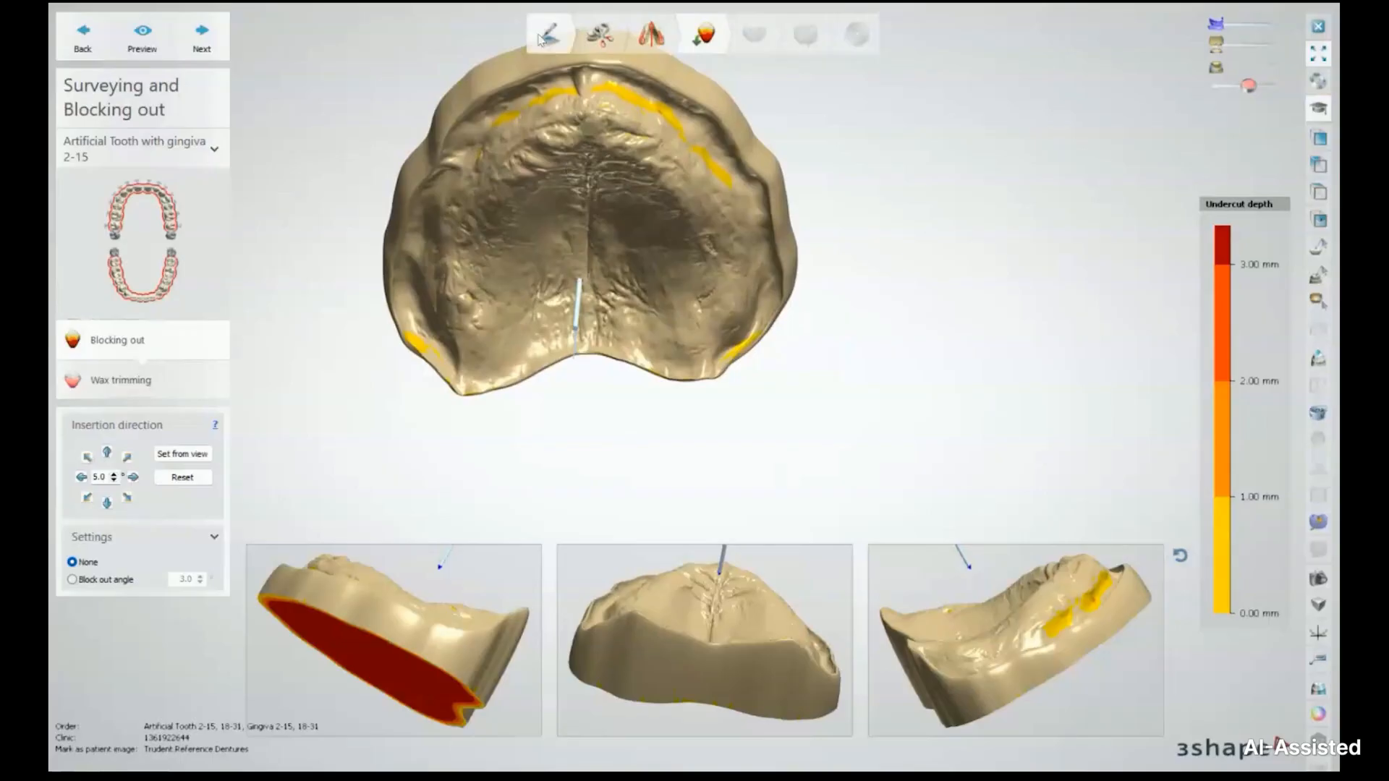
Step: Tilt the upper model to face its anterior ridge undercuts and set the insertion direction from this view
right_drag(612, 149, 646, 264)
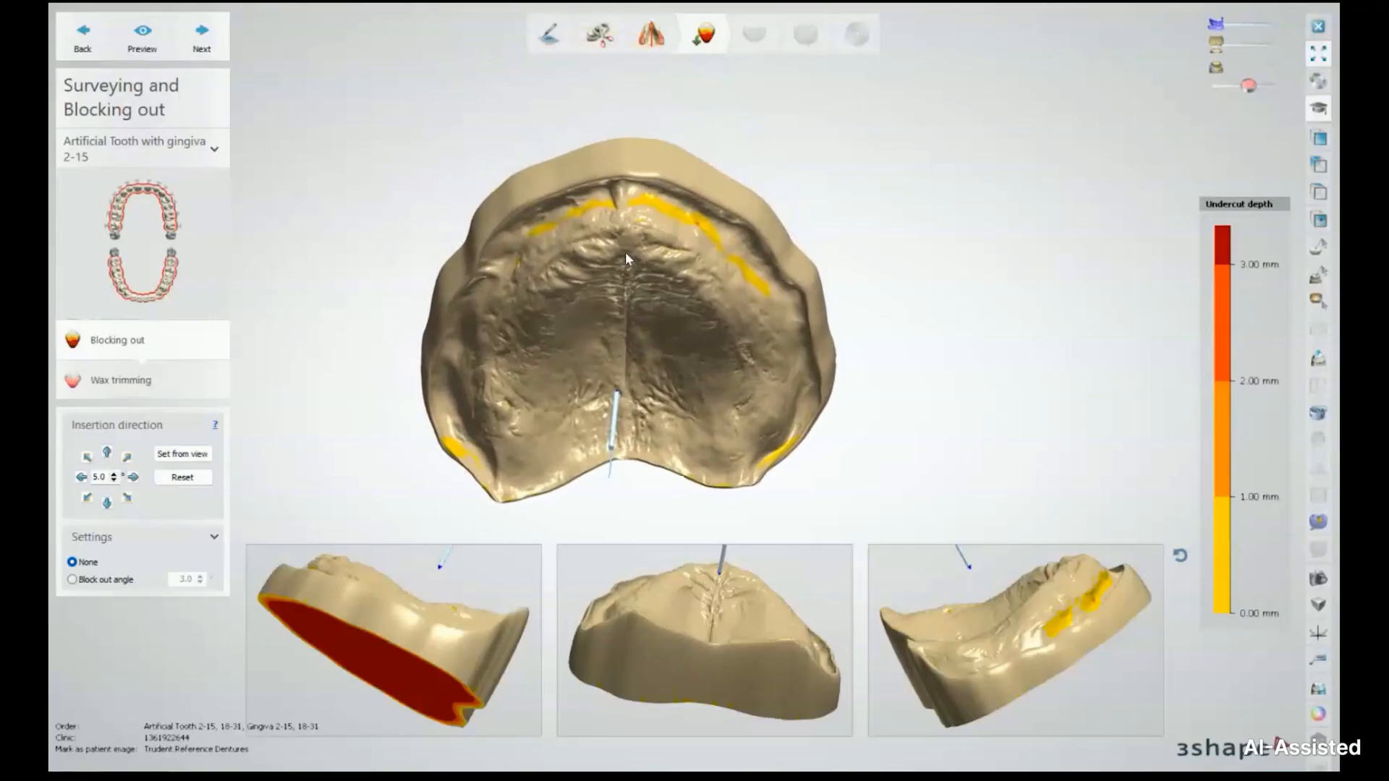
scroll(627, 258, up, 3)
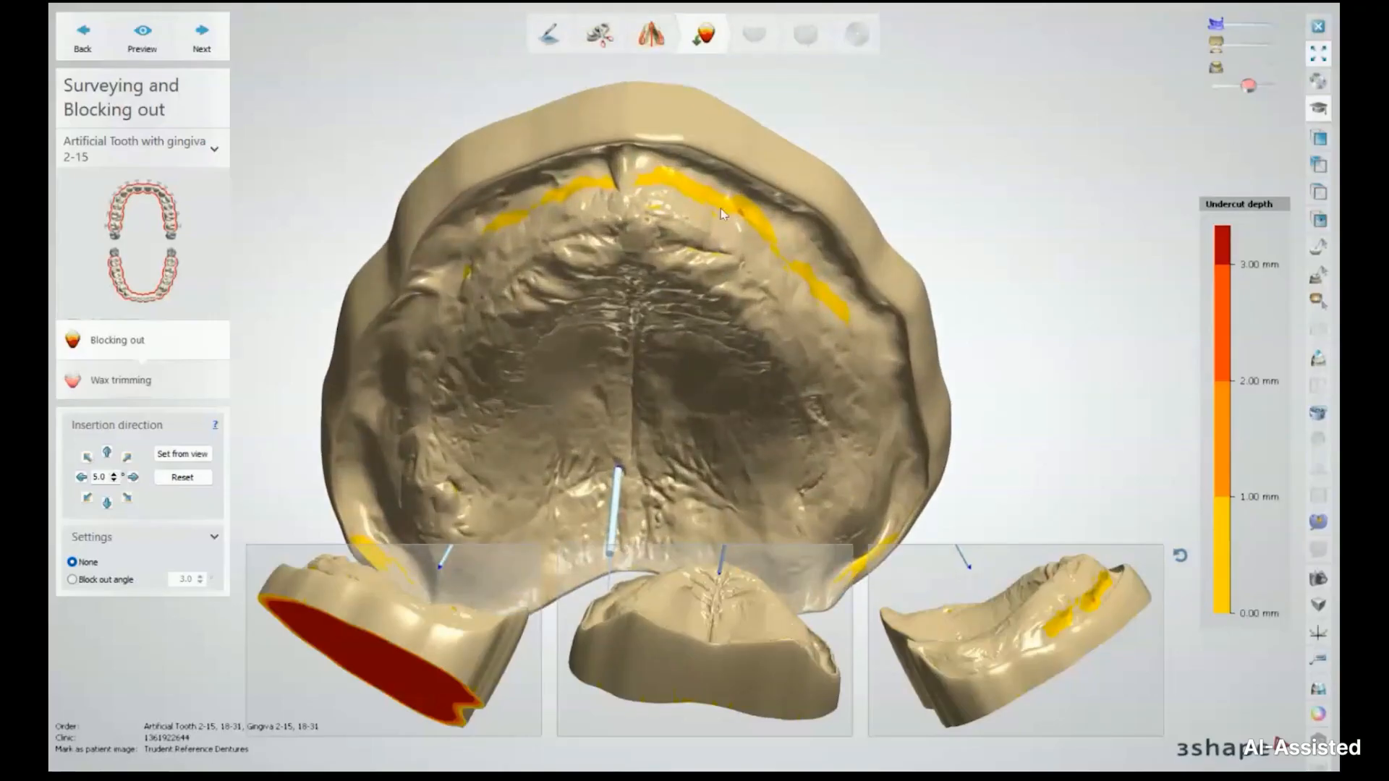
scroll(399, 527, up, 1)
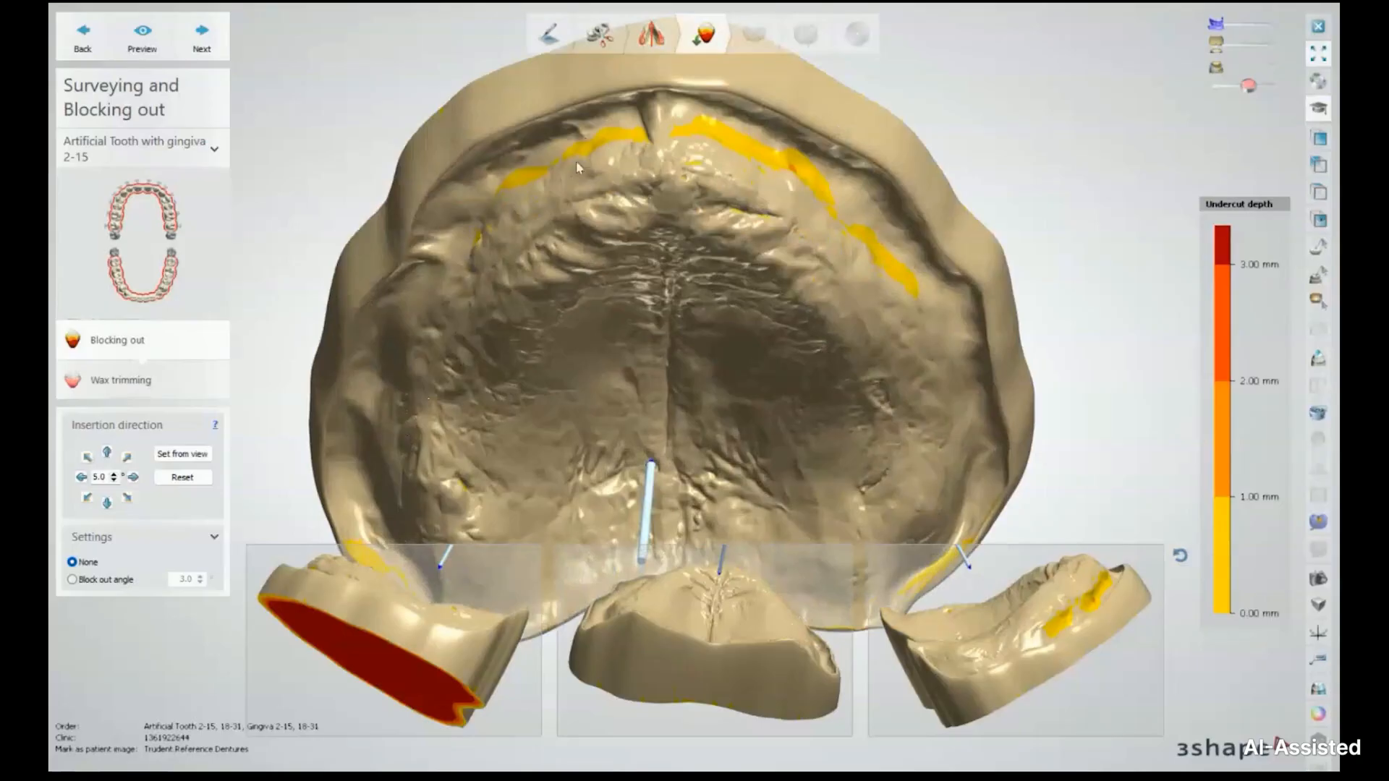
click(181, 455)
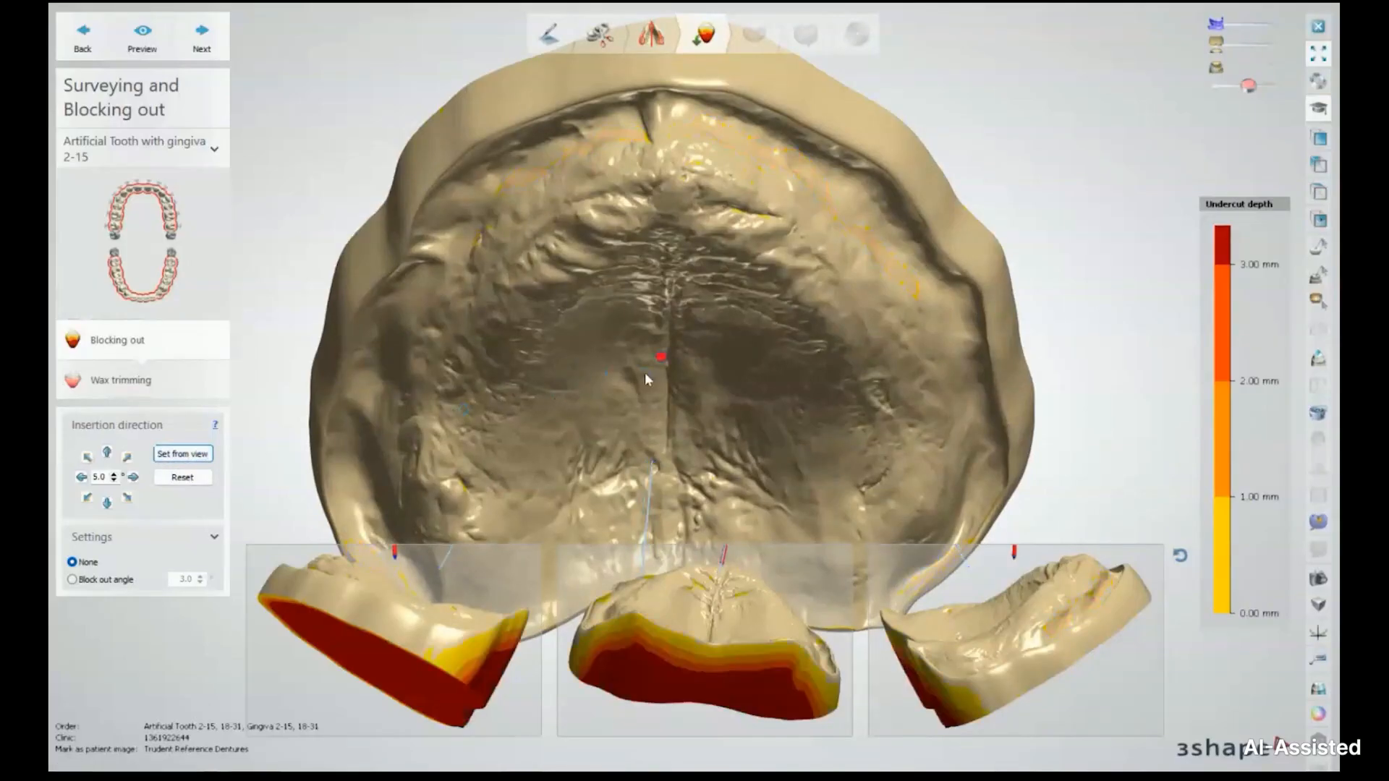
Step: Examine the new insertion direction and the undercut depth colours around the upper model
right_drag(654, 371, 795, 320)
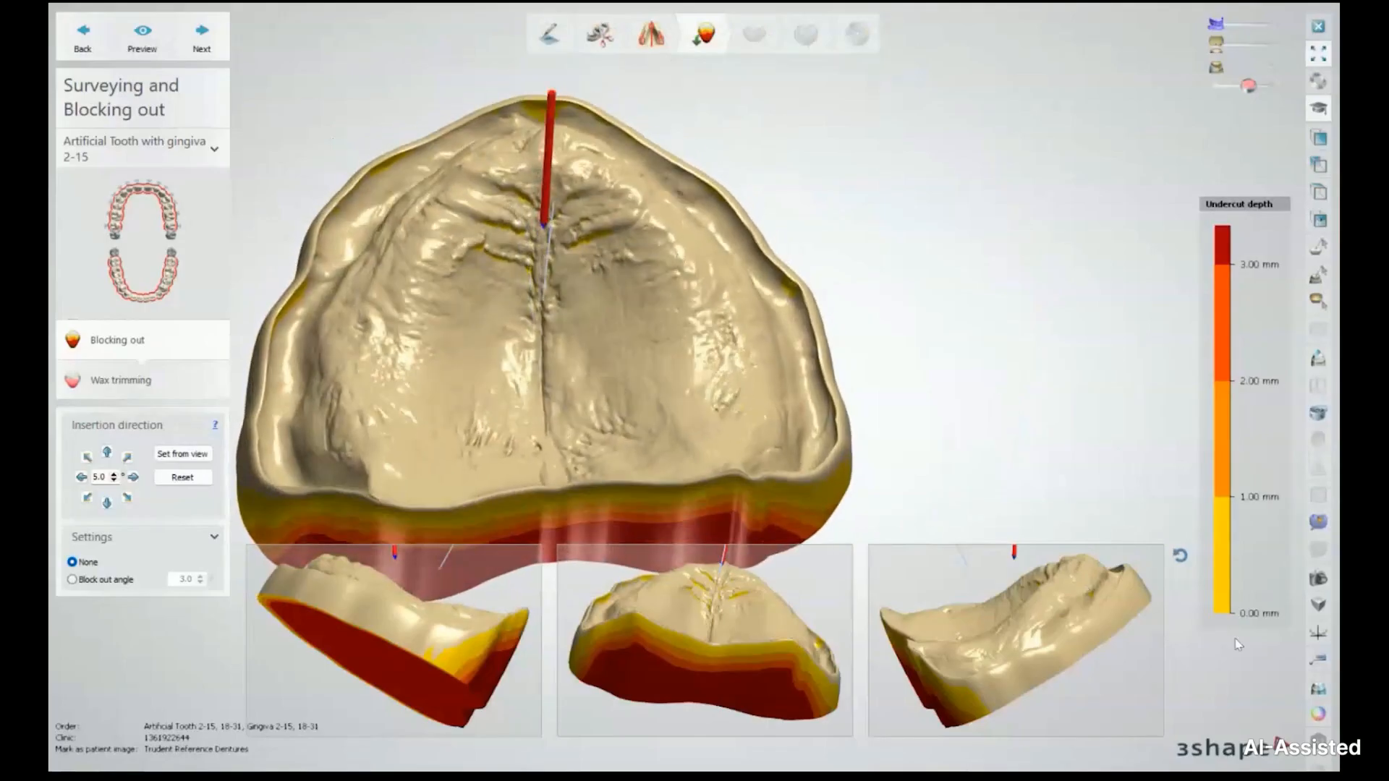
right_drag(570, 280, 391, 63)
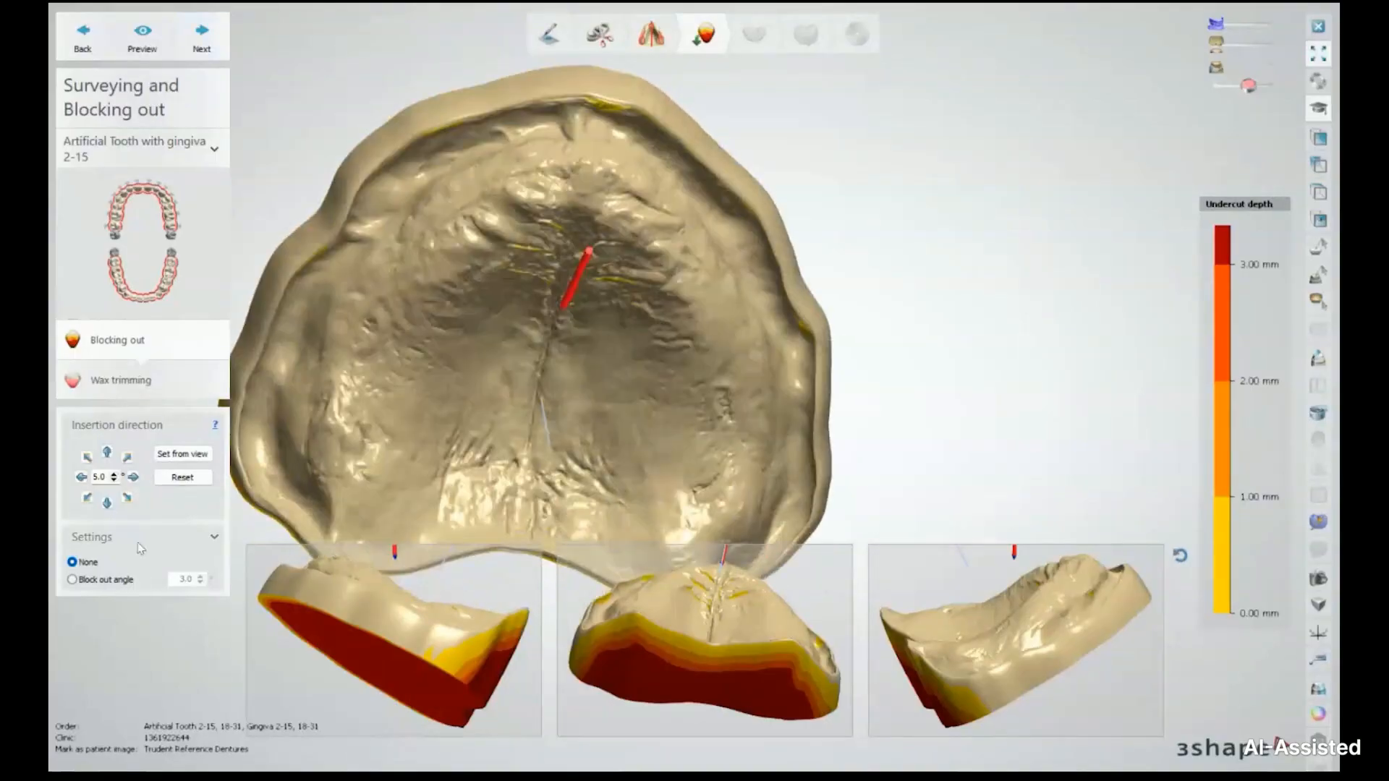
scroll(487, 311, down, 5)
mouse_move(654, 251)
right_down()
mouse_move(663, 209)
mouse_move(656, 242)
right_up()
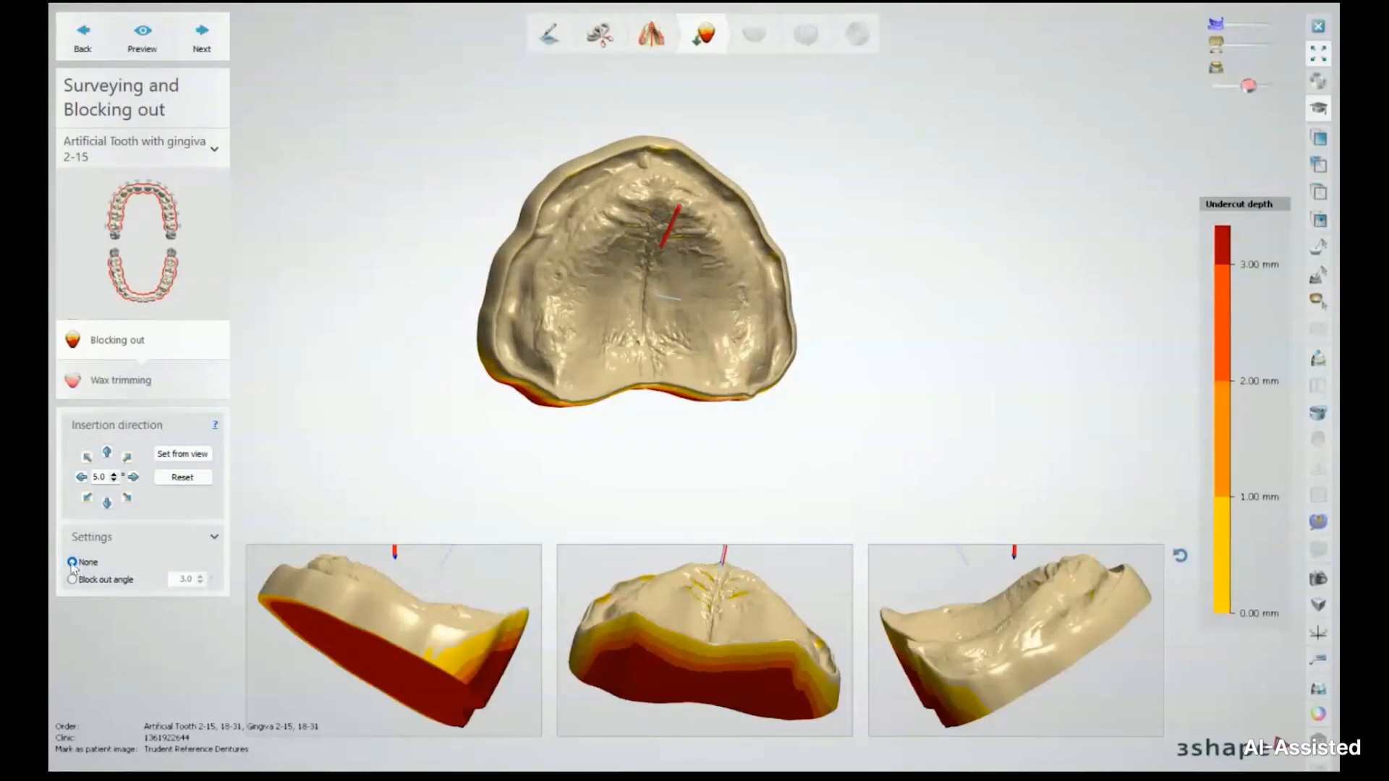
Step: Apply blocking out to the upper model with the None setting, check the waxed result, and advance to the lower model
click(206, 38)
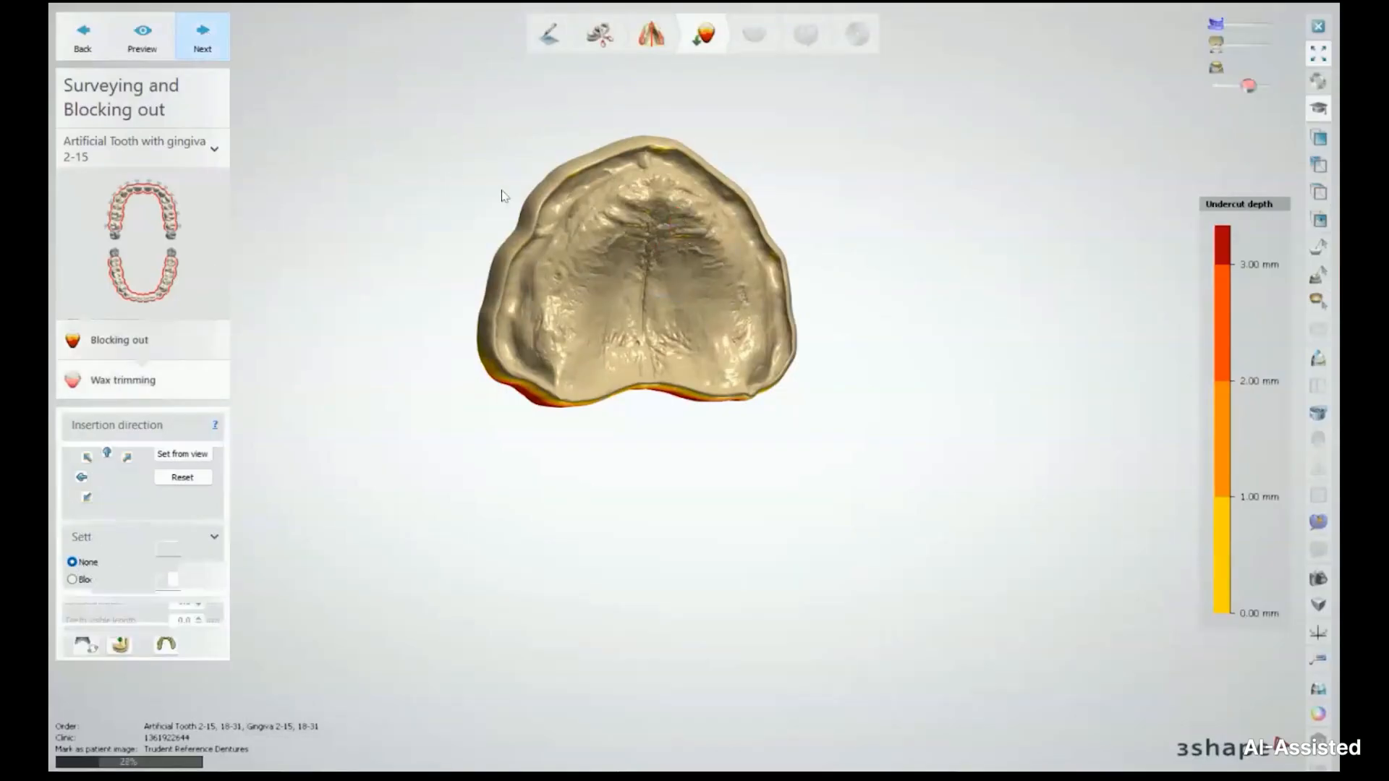
right_drag(652, 280, 593, 307)
scroll(645, 254, up, 5)
click(203, 38)
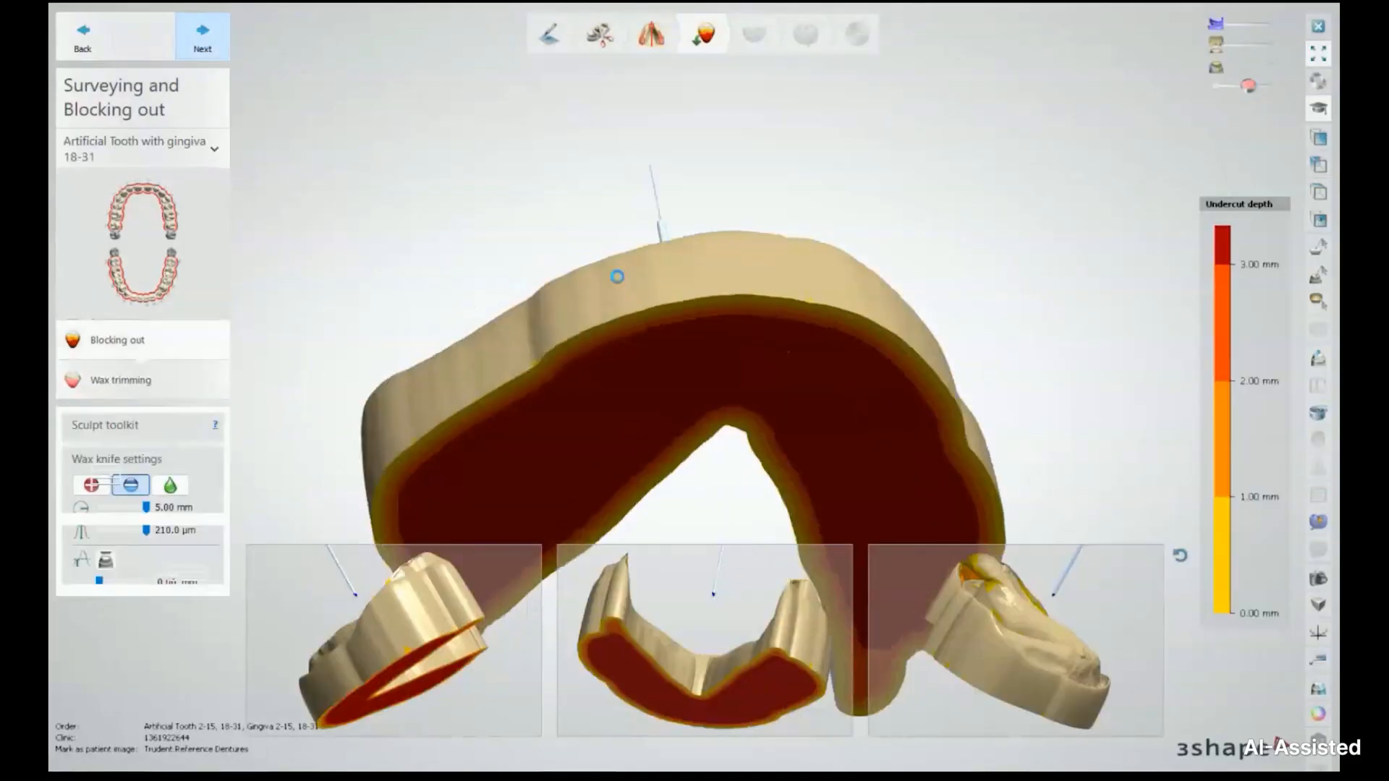
Step: Examine the undercut depth colours along the lower model's lingual and buccal sides from several directions
right_drag(886, 165, 710, 294)
scroll(919, 165, up, 5)
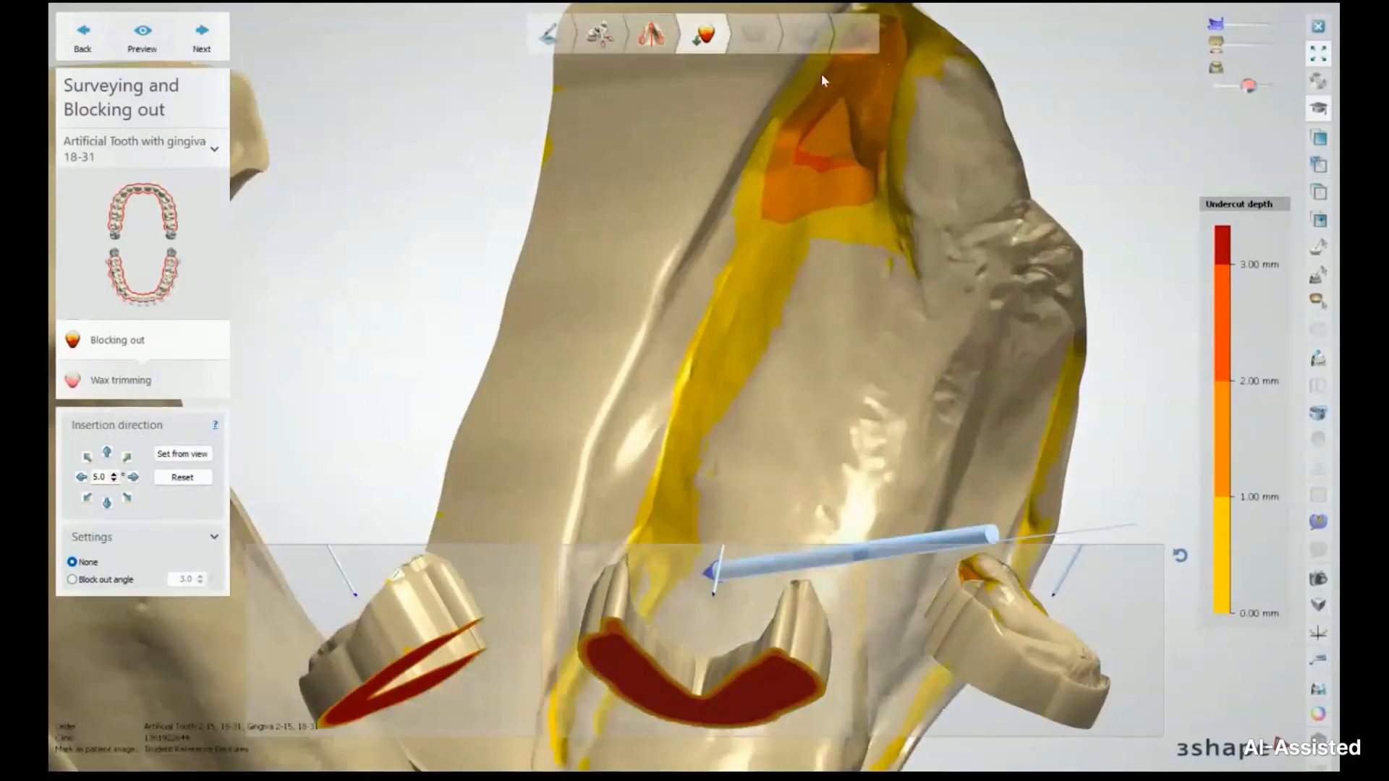
right_drag(866, 231, 797, 238)
middle_drag(557, 296, 848, 240)
right_drag(850, 244, 349, 174)
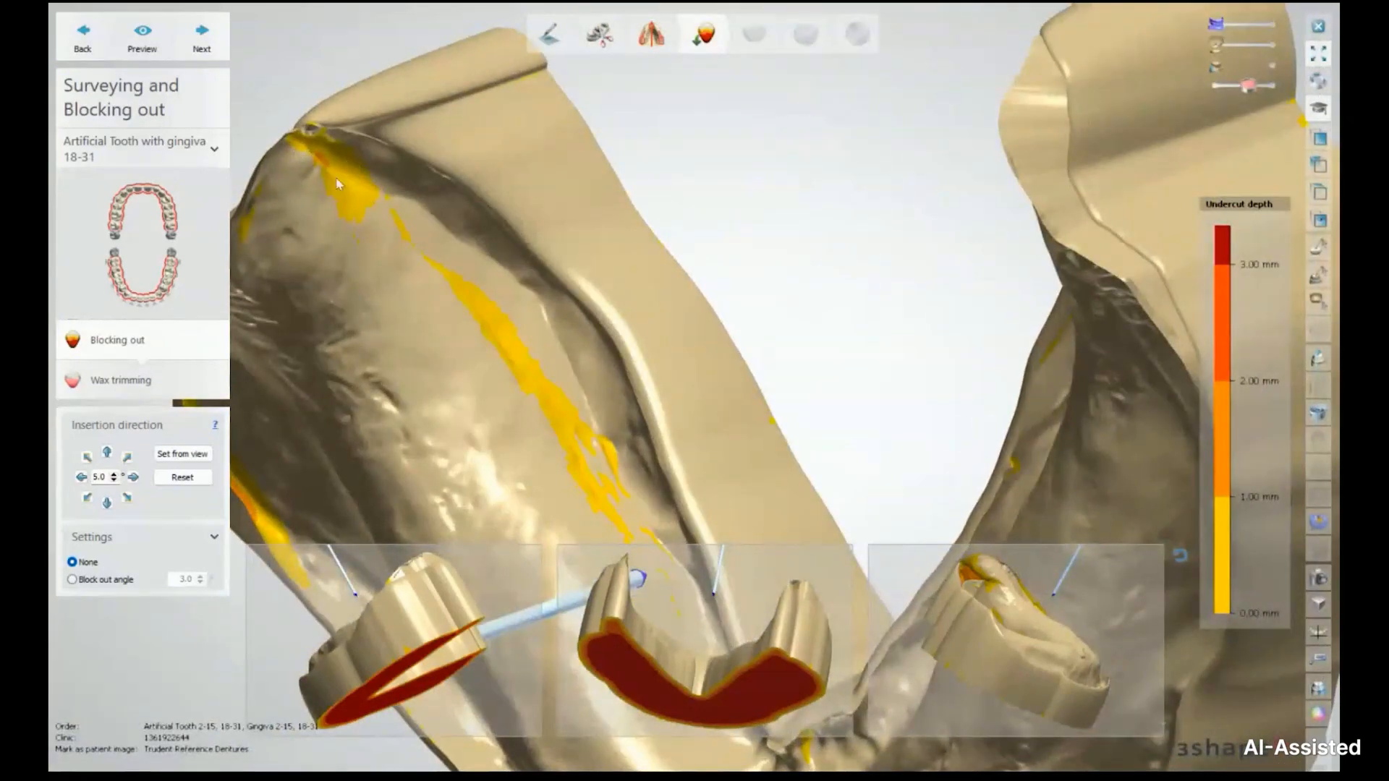
right_drag(816, 236, 806, 107)
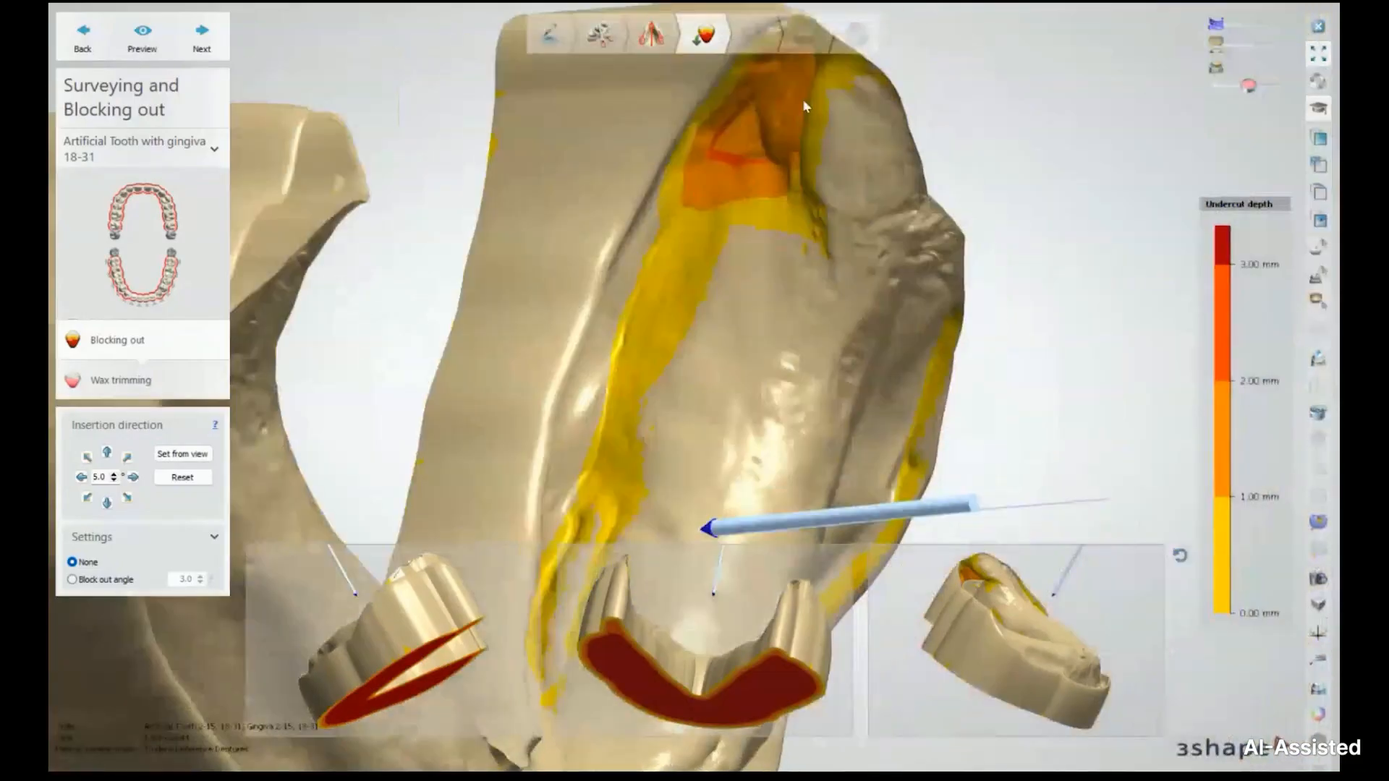
right_drag(777, 227, 616, 249)
scroll(616, 249, down, 3)
middle_drag(616, 249, 728, 186)
Step: Set a block out angle of 0.0° for the lower model, check the undercuts from several views, and apply the blocking out
right_drag(728, 186, 634, 231)
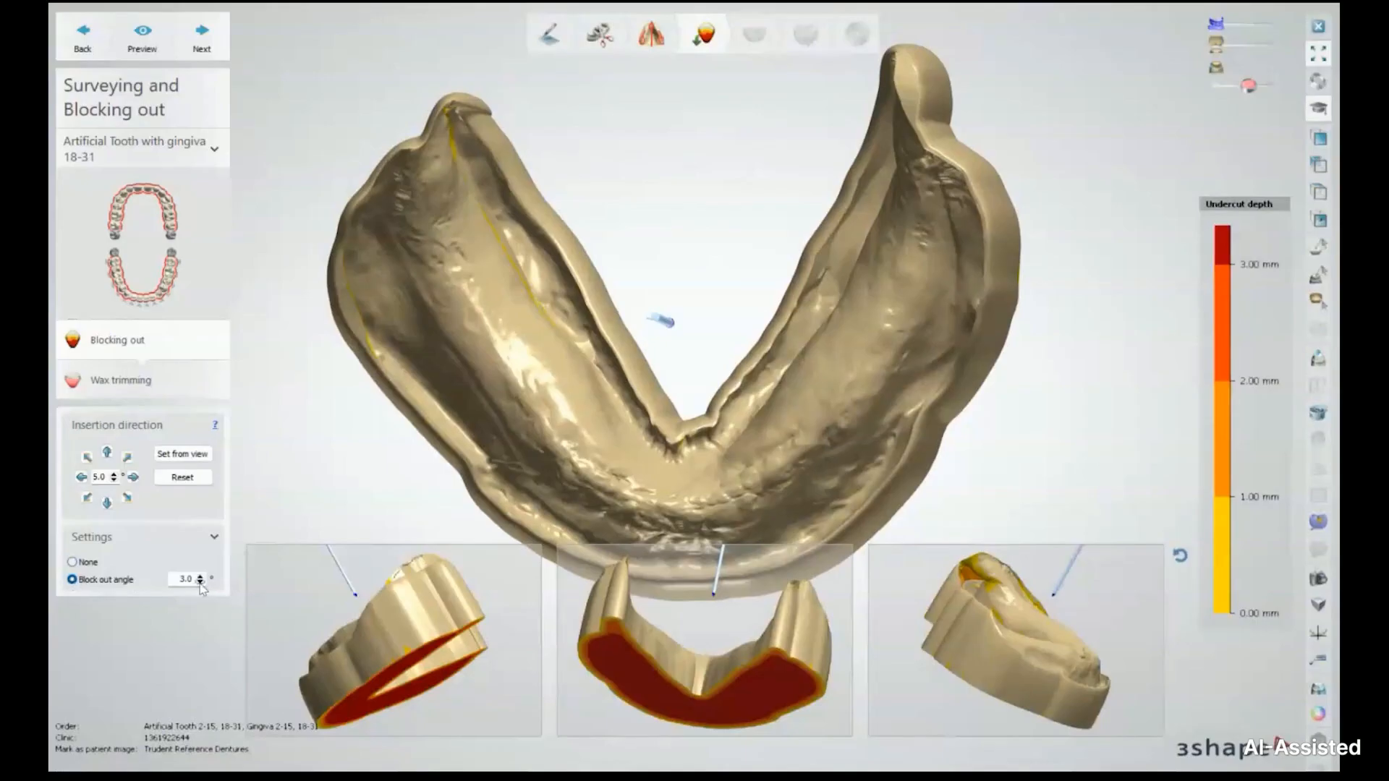
right_drag(361, 463, 529, 473)
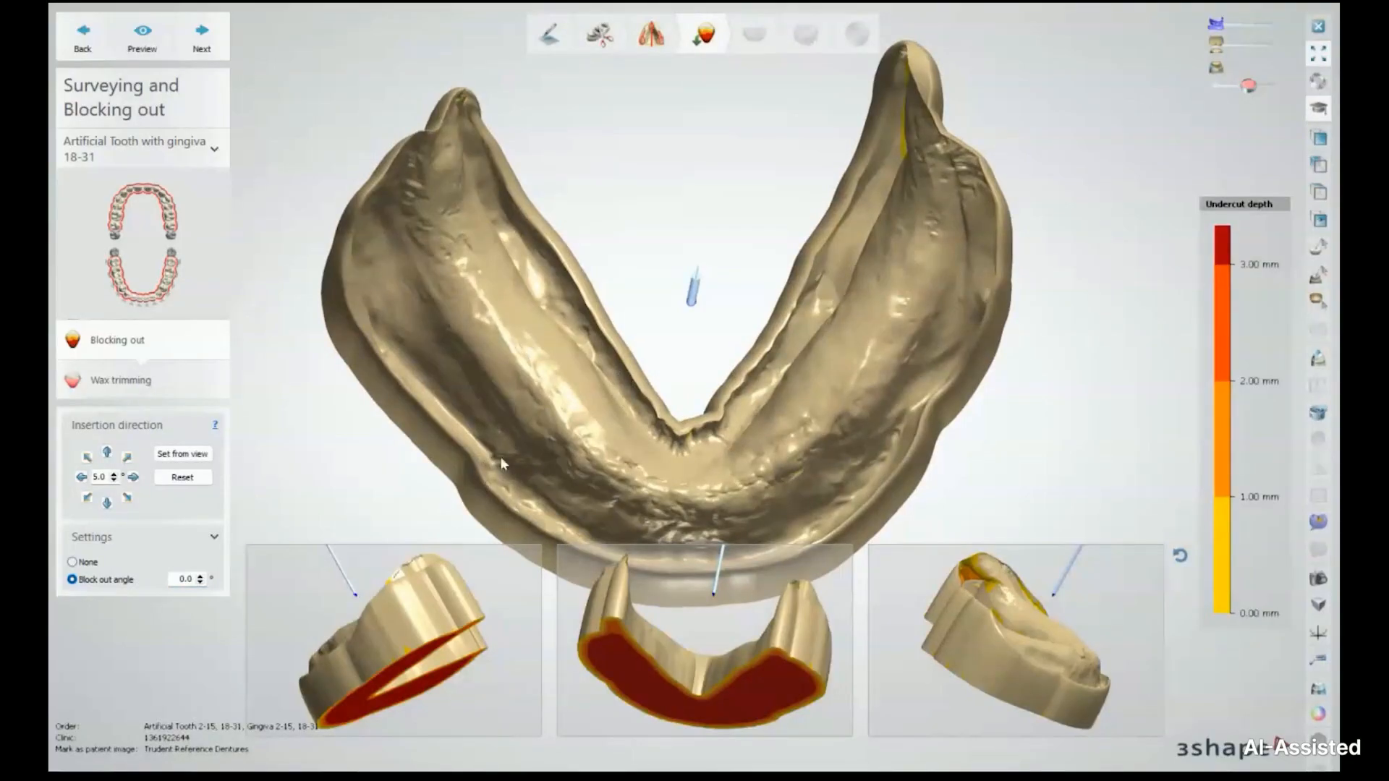
right_drag(705, 267, 655, 155)
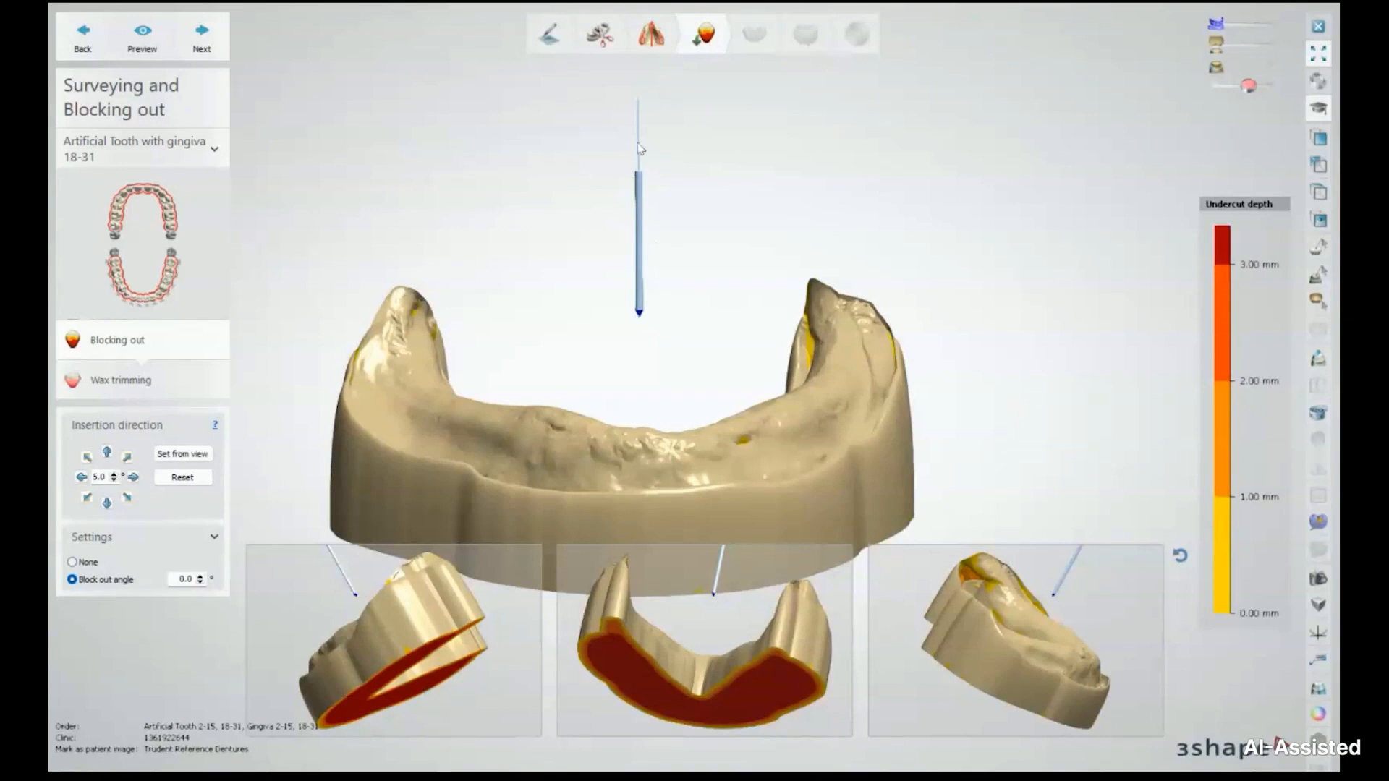
right_drag(676, 285, 771, 302)
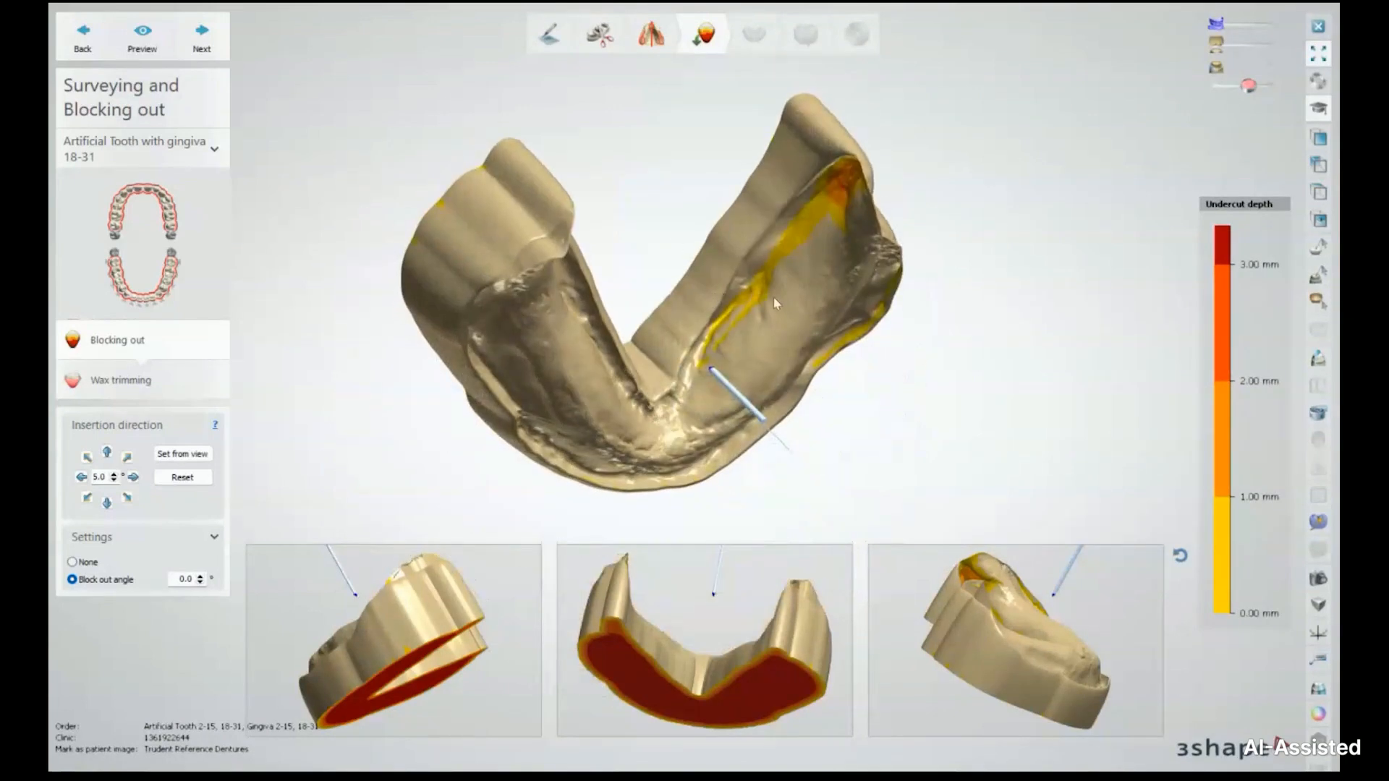
scroll(759, 289, up, 5)
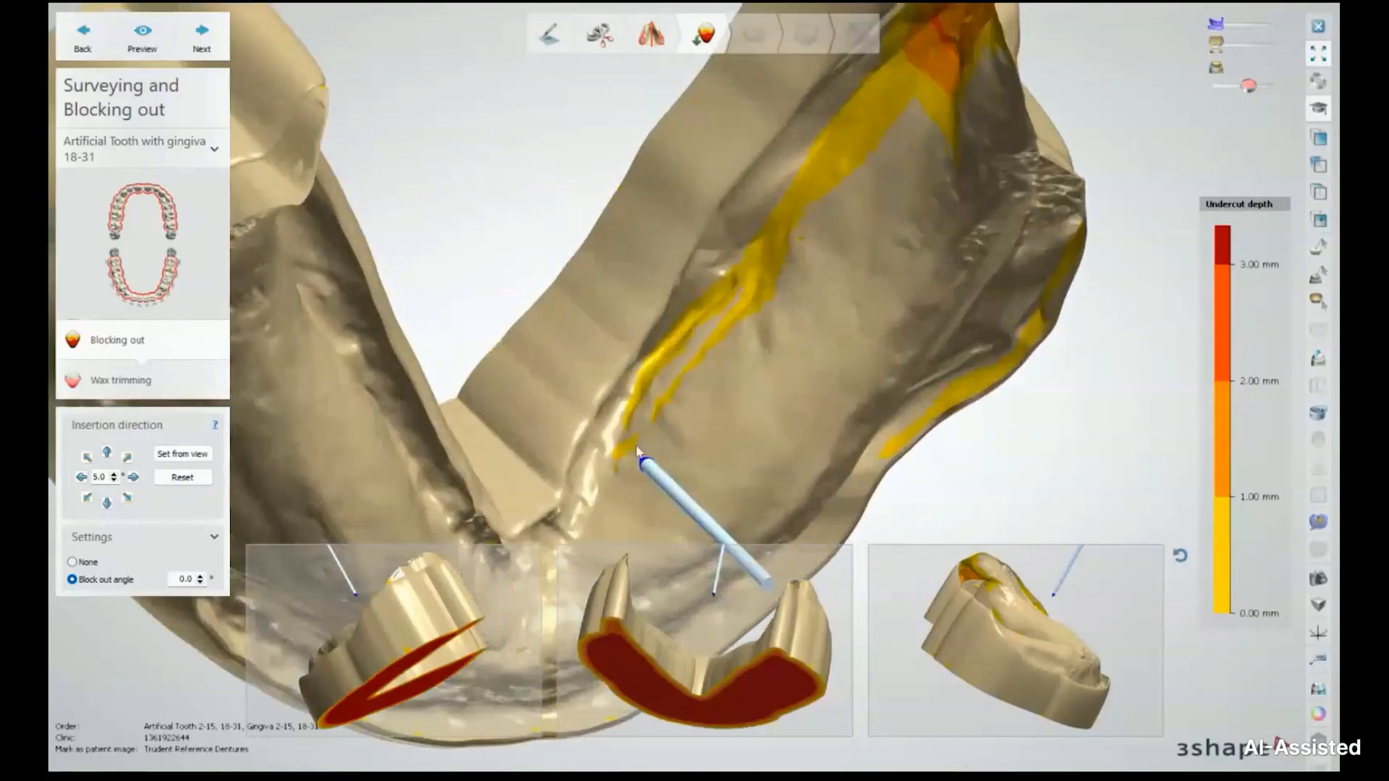
scroll(823, 201, down, 5)
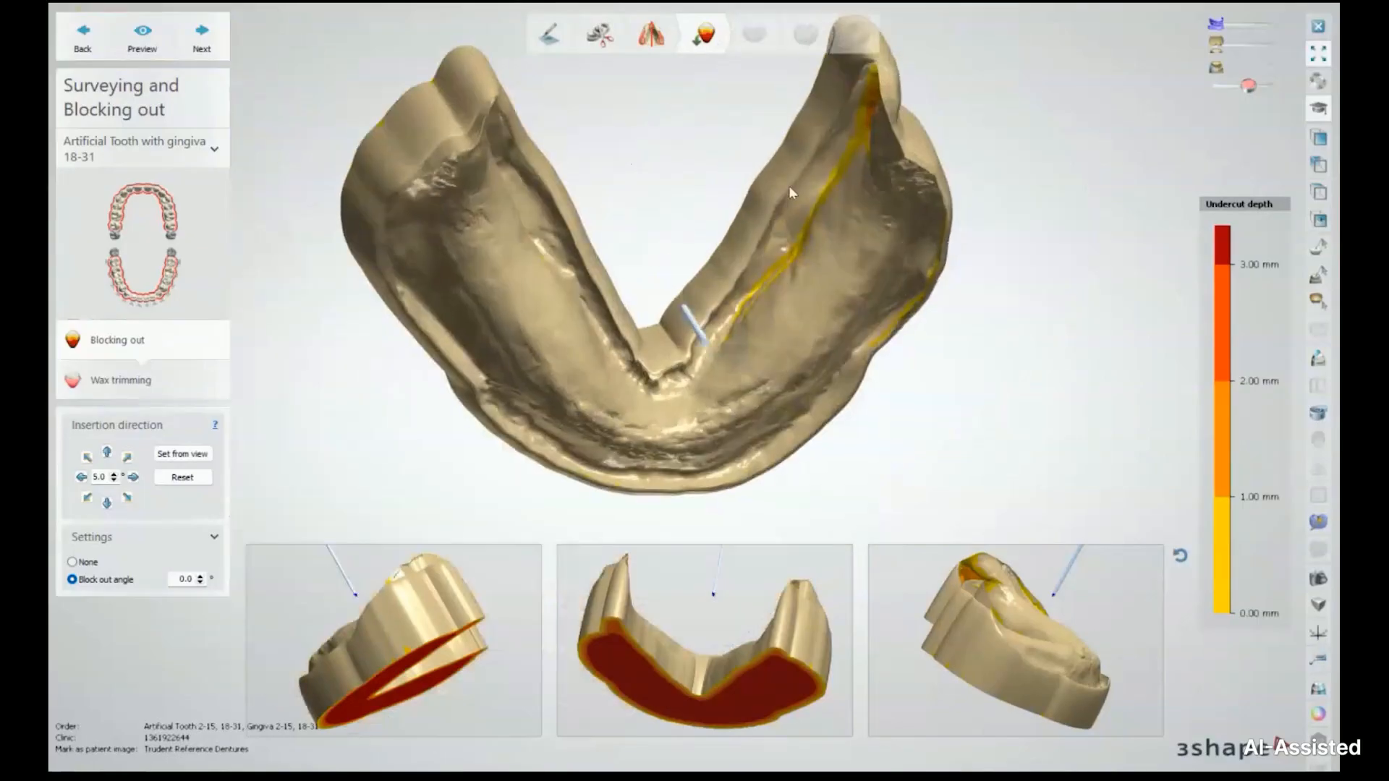
click(202, 37)
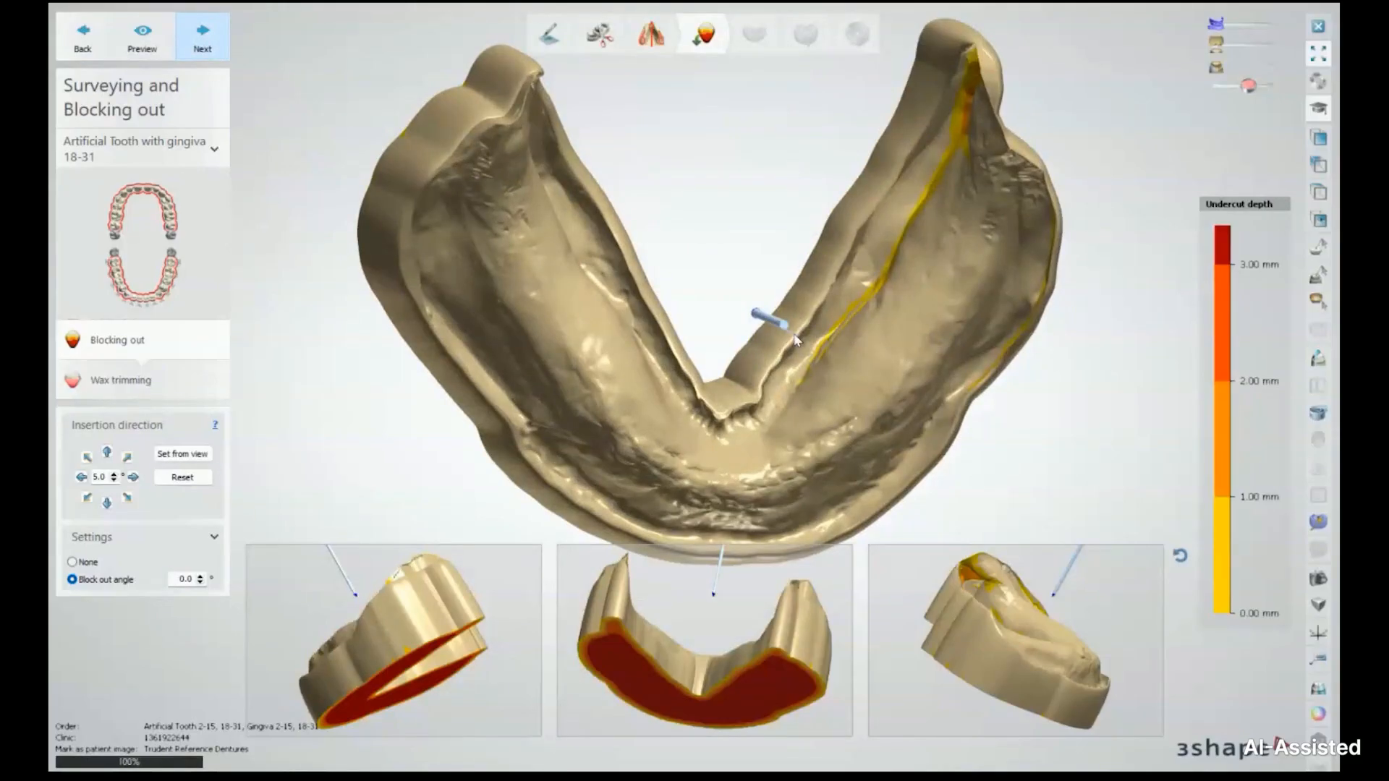
Step: Raise the block-out wax to full opacity and bring the waxed lingual undercut of the lower model into close view
drag(1255, 89, 1269, 86)
right_drag(986, 241, 685, 372)
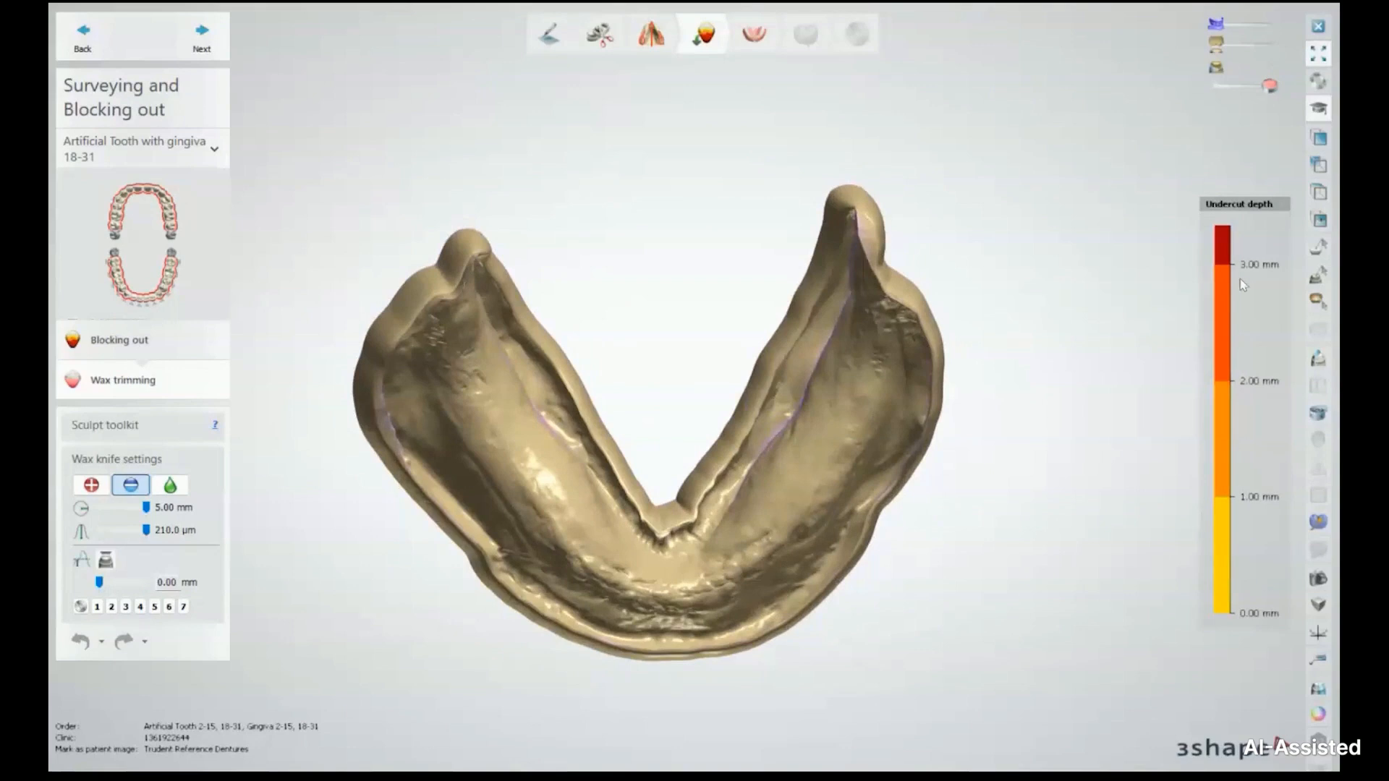
right_drag(609, 428, 763, 469)
scroll(786, 392, up, 5)
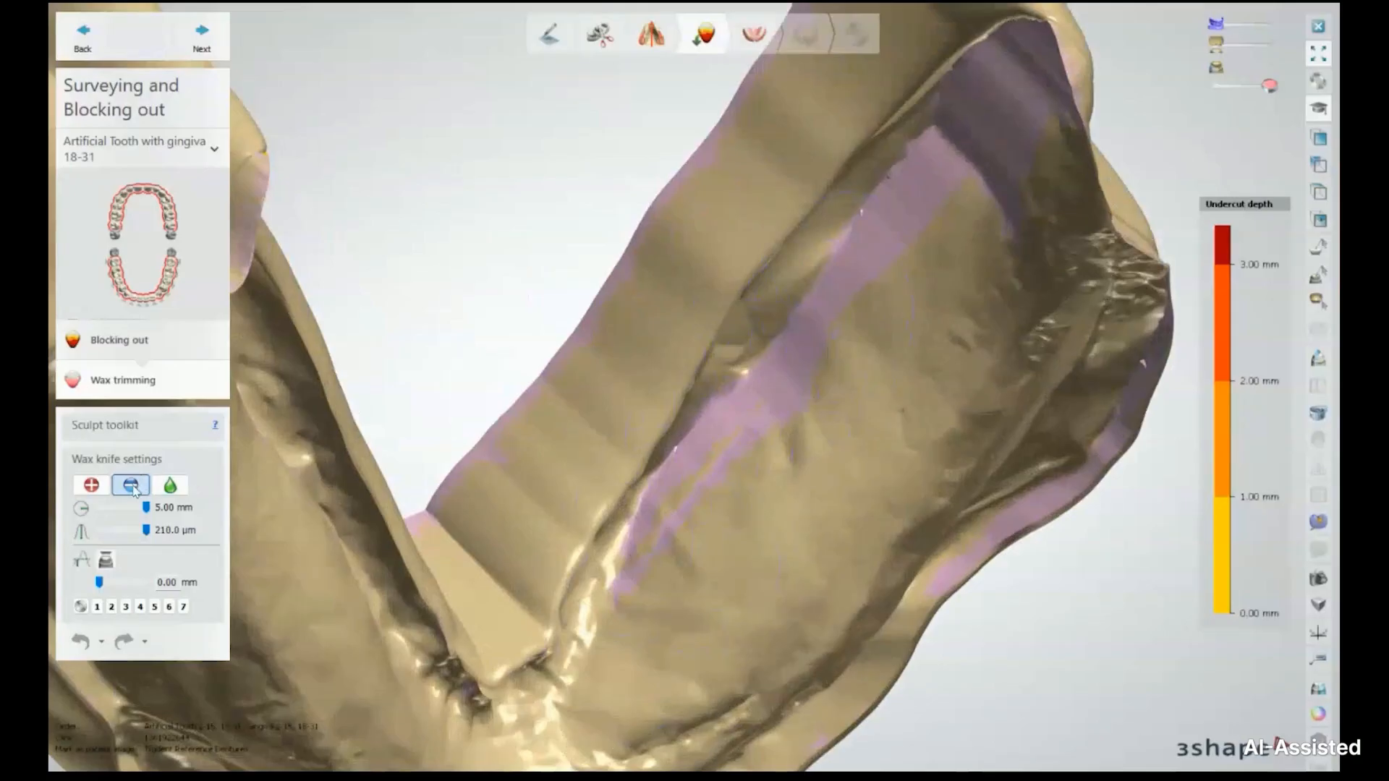
Step: Smooth the block-out wax along the lingual undercuts on both sides of the lower ridge with the 5.00 mm wax knife
mouse_move(632, 584)
mouse_down()
mouse_move(644, 548)
mouse_move(731, 454)
mouse_move(710, 413)
mouse_up()
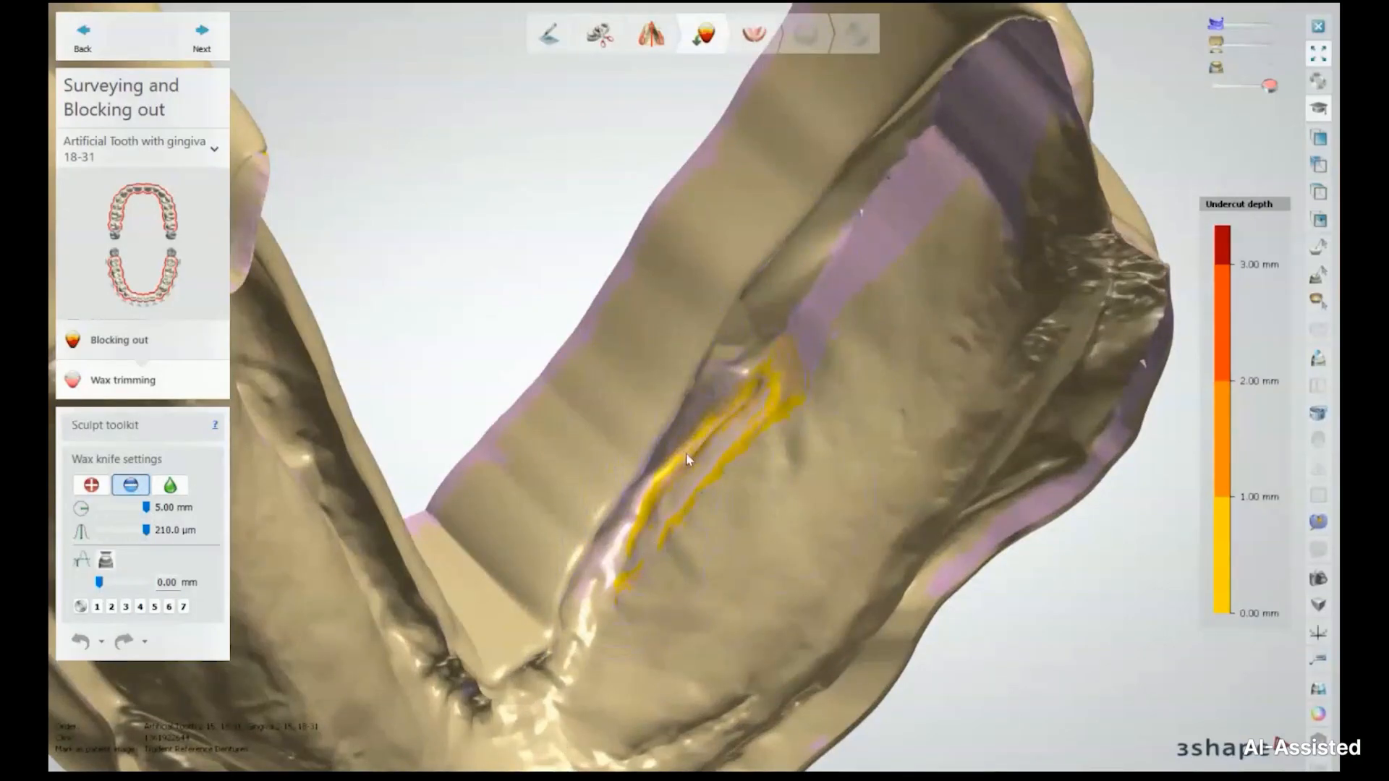
mouse_move(700, 472)
mouse_down()
mouse_move(872, 249)
mouse_move(860, 241)
mouse_move(810, 272)
mouse_up()
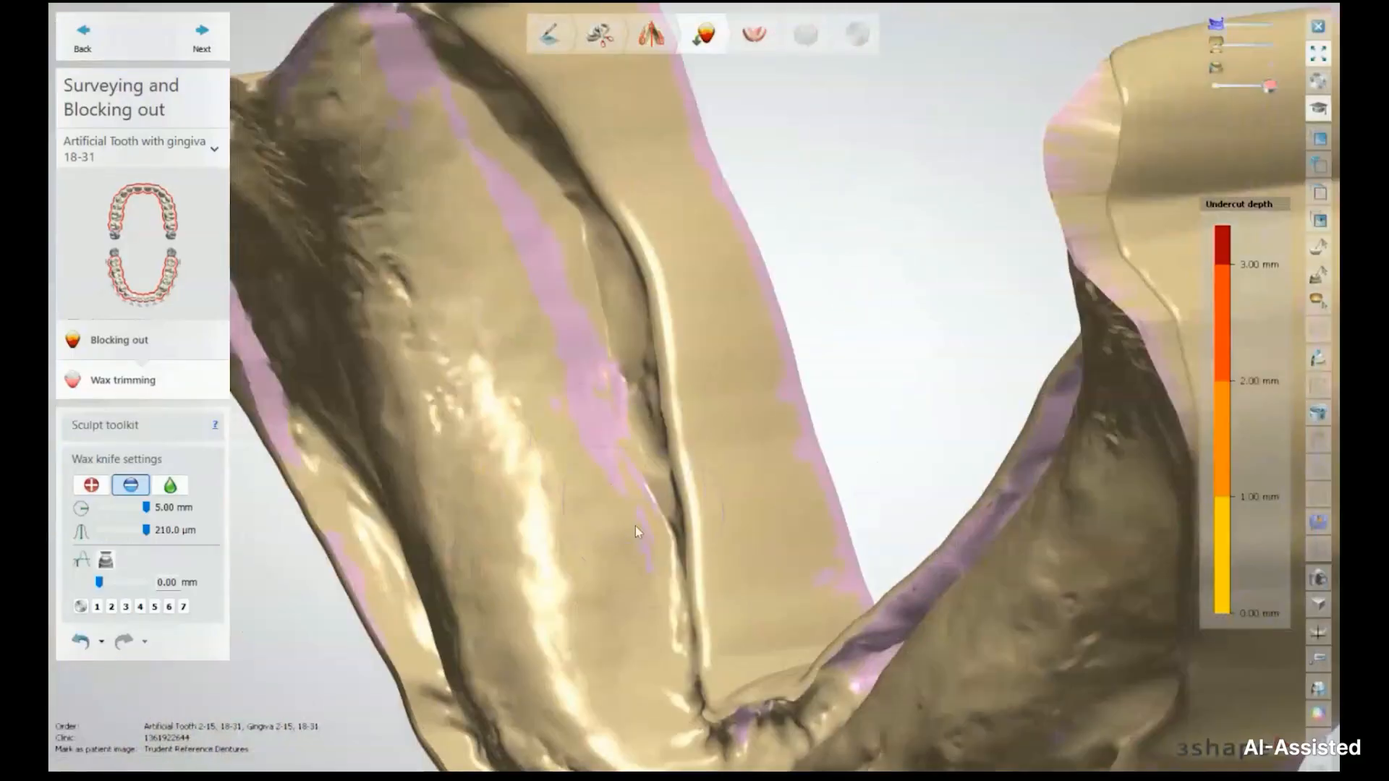
mouse_move(635, 526)
mouse_down()
mouse_move(588, 341)
mouse_move(530, 239)
mouse_move(636, 483)
mouse_move(597, 294)
mouse_move(633, 486)
mouse_up()
Step: Smooth the small wax patch over the undercut pit on the lower model's anterior ridge
right_drag(632, 481, 821, 582)
scroll(709, 564, down, 5)
scroll(803, 586, up, 10)
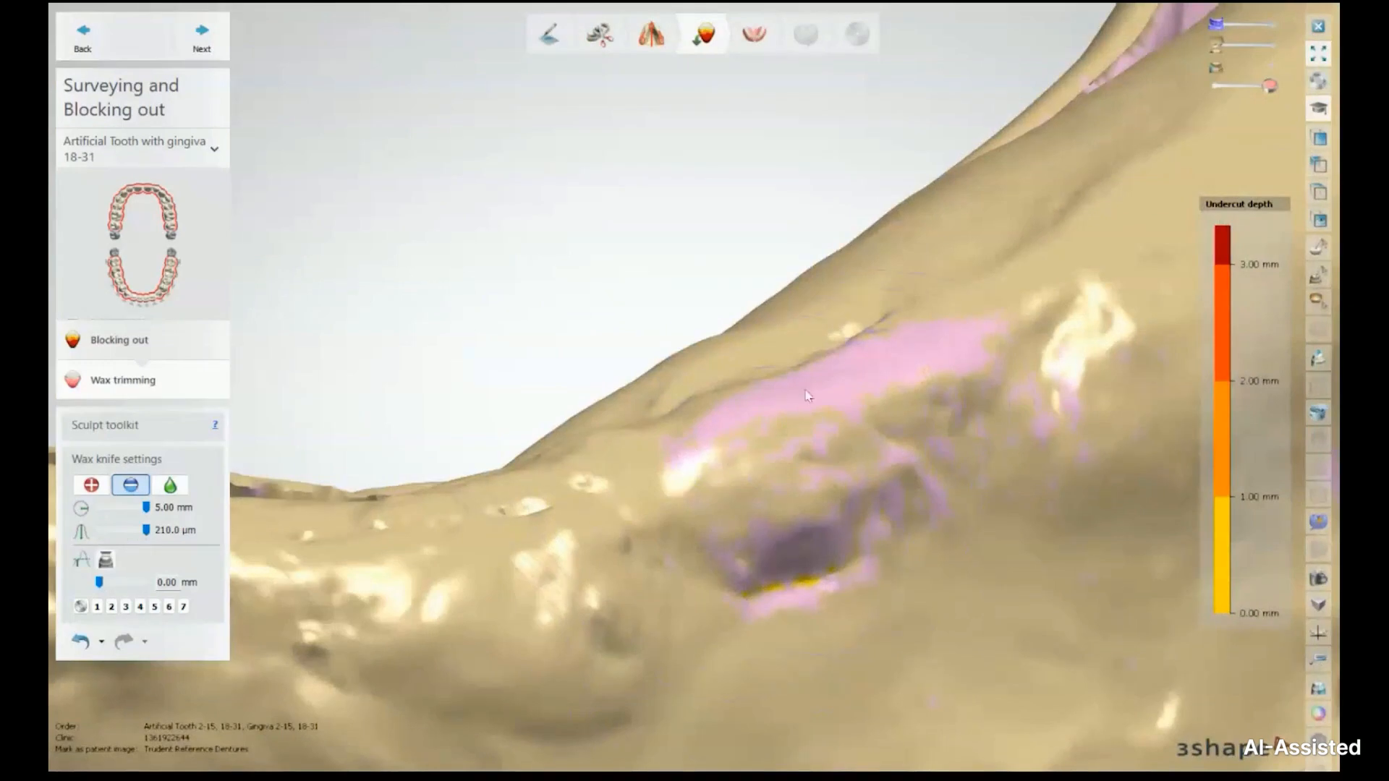
mouse_move(790, 587)
mouse_down()
mouse_move(821, 559)
mouse_move(758, 545)
mouse_move(869, 492)
mouse_up()
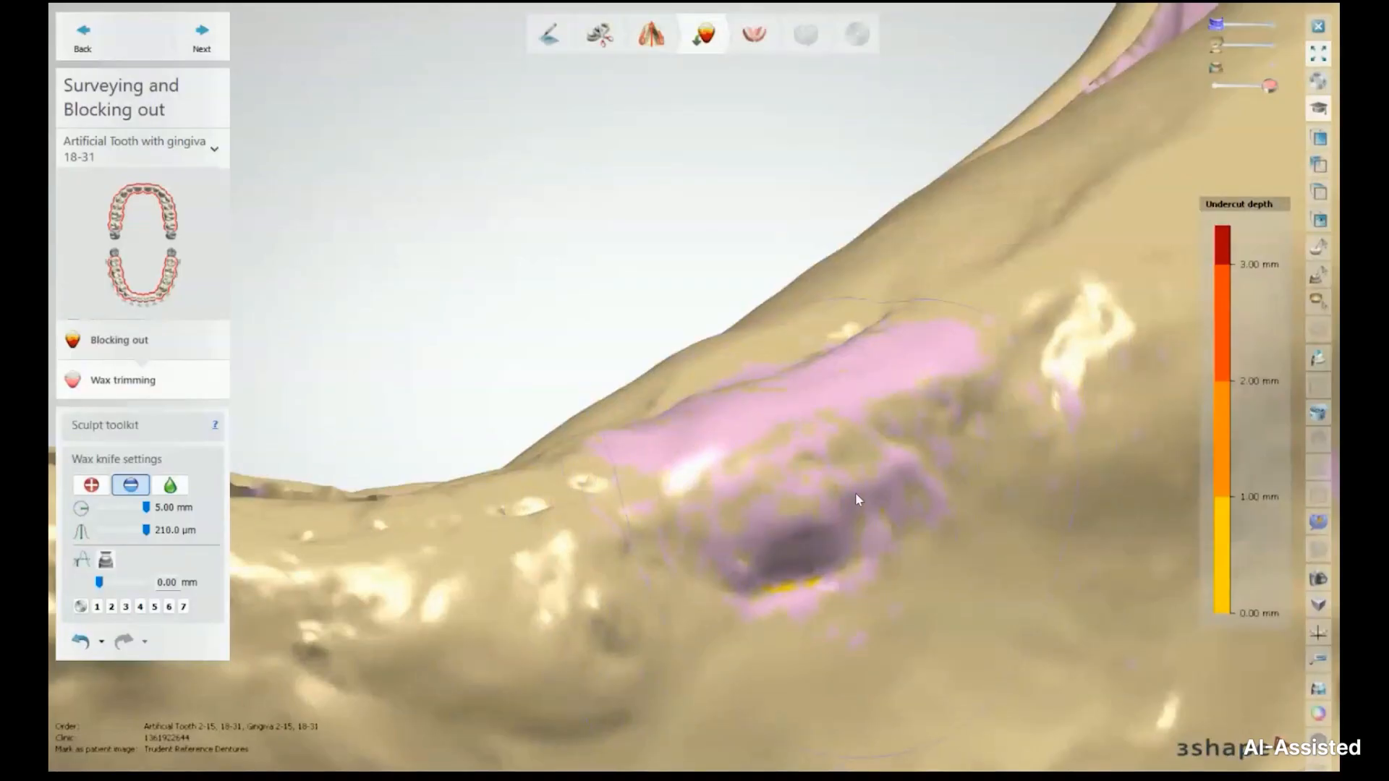
Step: Smooth the wax along one side's lingual undercut with repeated strokes from the front of the arch toward its posterior end
scroll(825, 476, down, 5)
mouse_move(825, 476)
right_down()
mouse_move(811, 522)
mouse_move(831, 552)
mouse_move(823, 534)
right_up()
drag(701, 475, 890, 116)
drag(639, 539, 804, 364)
right_drag(807, 368, 794, 346)
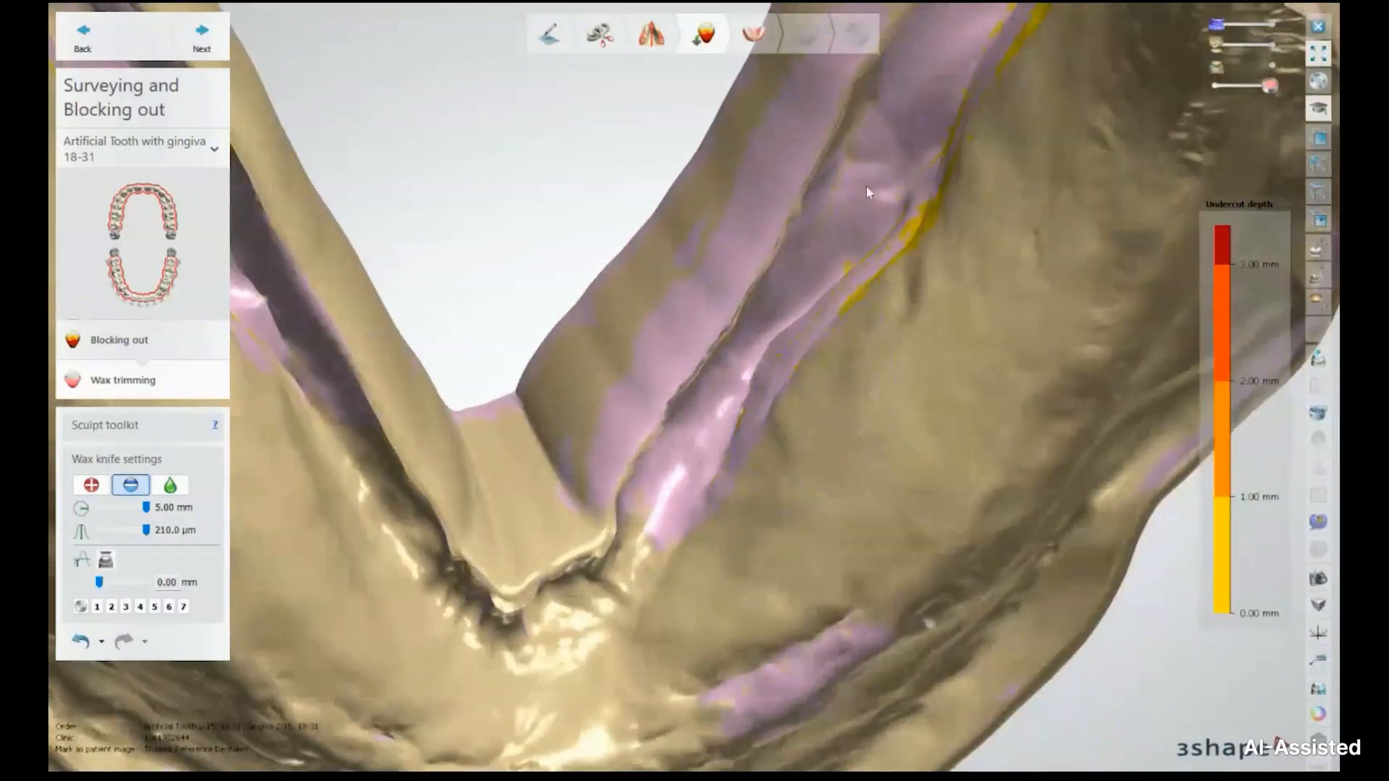
drag(853, 197, 923, 111)
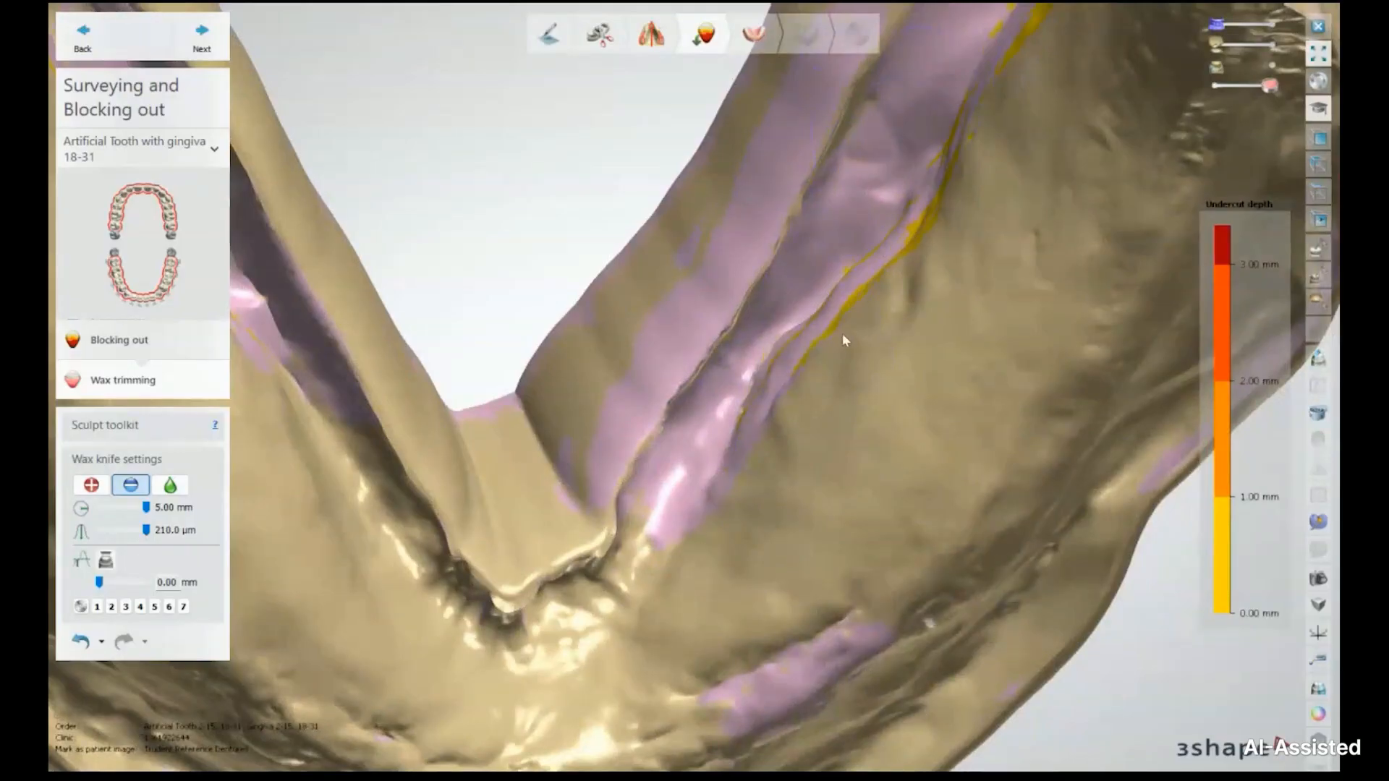
drag(754, 410, 901, 211)
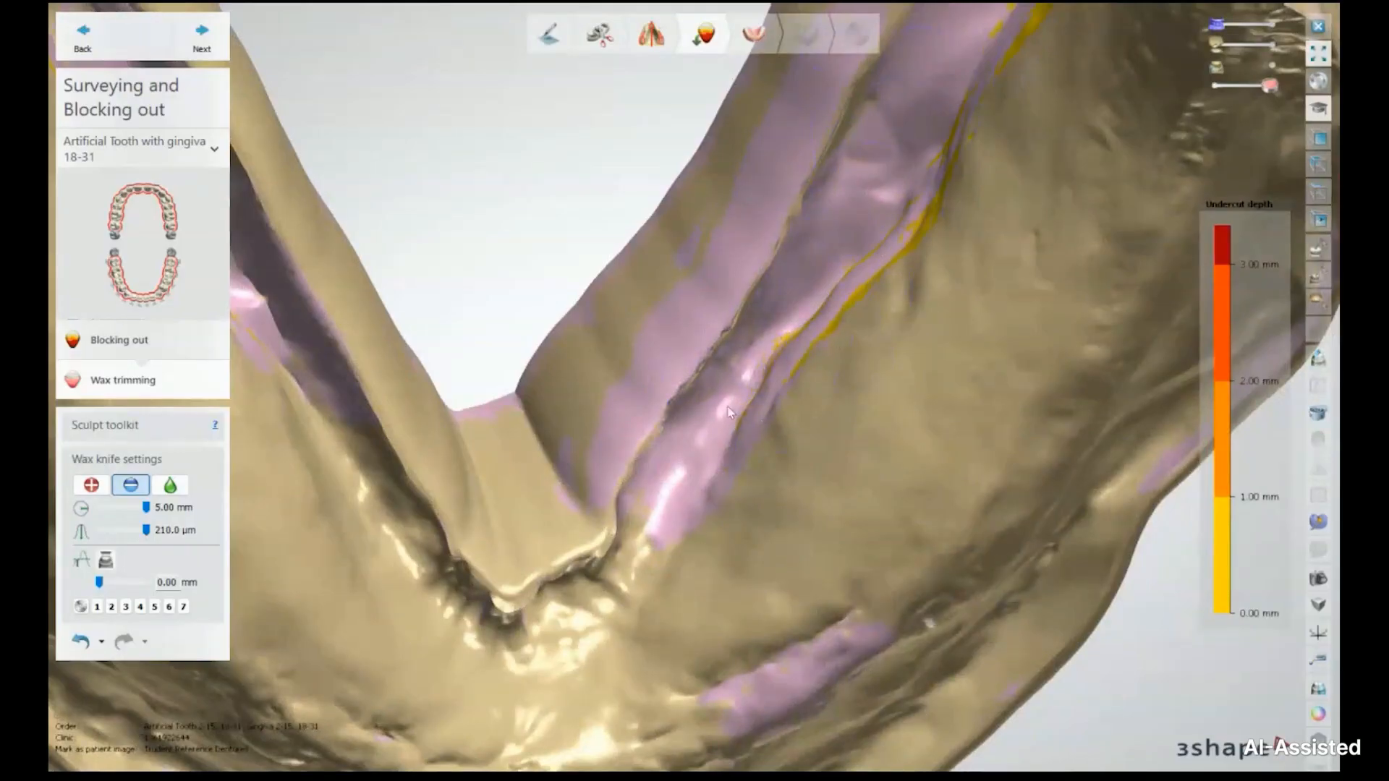
drag(750, 394, 800, 278)
drag(745, 396, 779, 362)
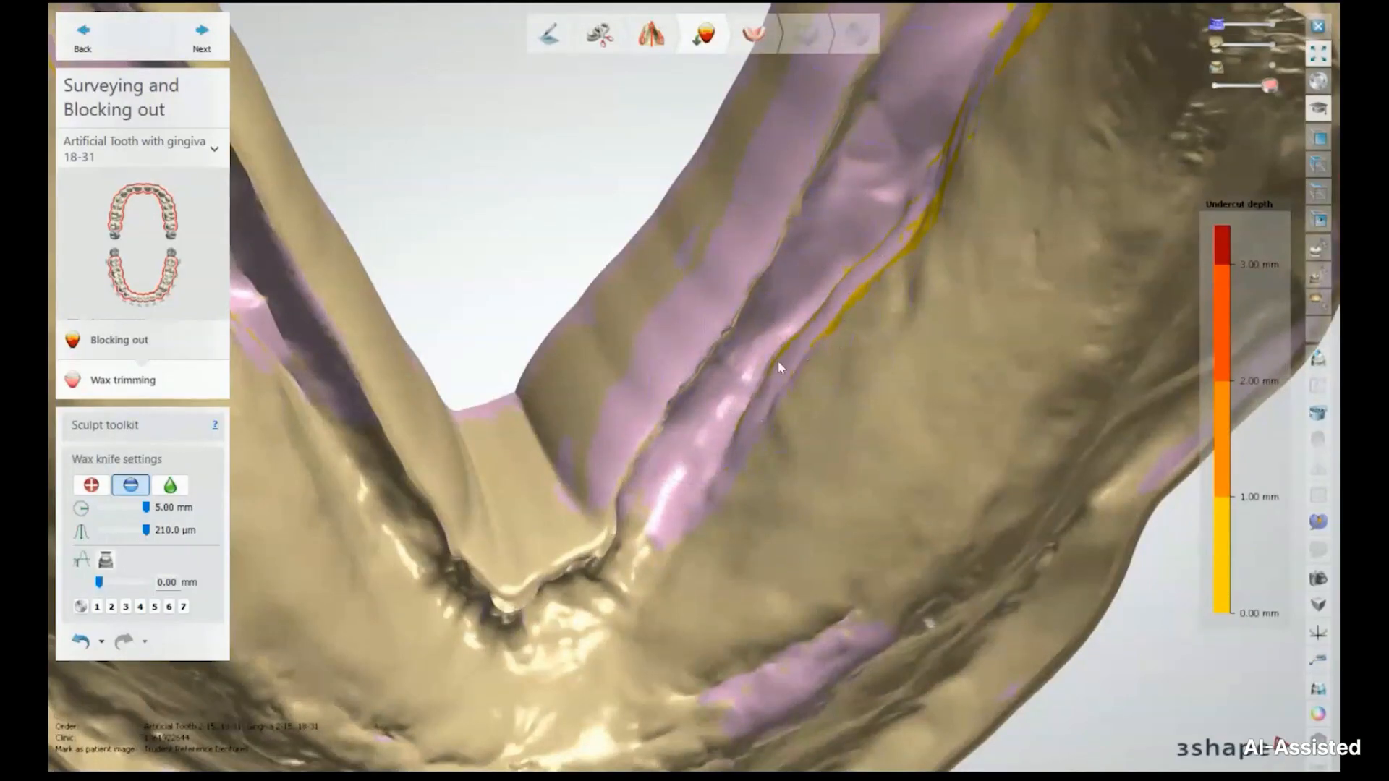
Step: Smooth the blockout wax along one lingual side of the mandibular ridge, with the wax knife radius reduced to 2.75 mm
scroll(900, 293, down, 5)
right_drag(900, 292, 818, 340)
scroll(819, 341, up, 5)
shift+scroll(884, 330, down, 9)
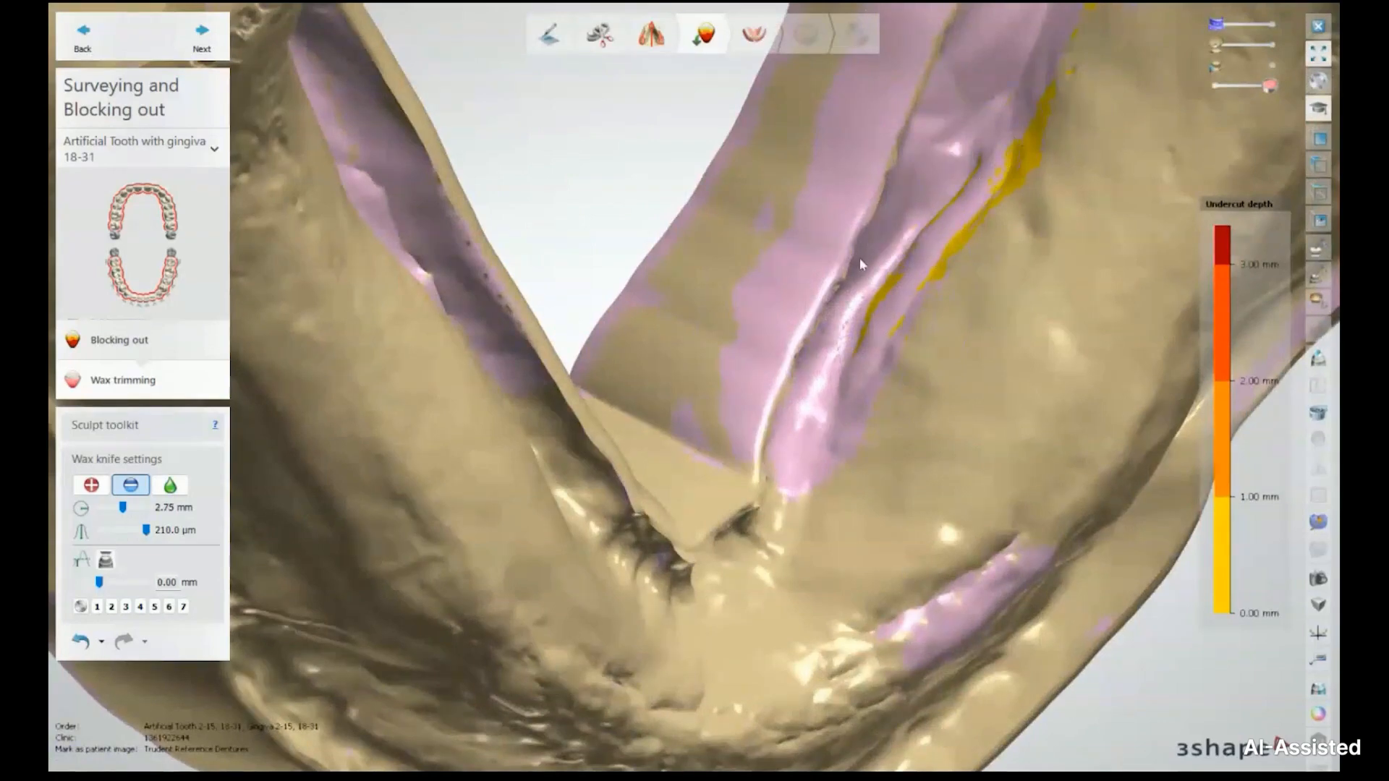
right_drag(859, 259, 928, 292)
mouse_move(858, 330)
mouse_down()
mouse_move(868, 352)
mouse_move(884, 346)
mouse_move(947, 229)
mouse_up()
right_drag(1027, 108, 882, 414)
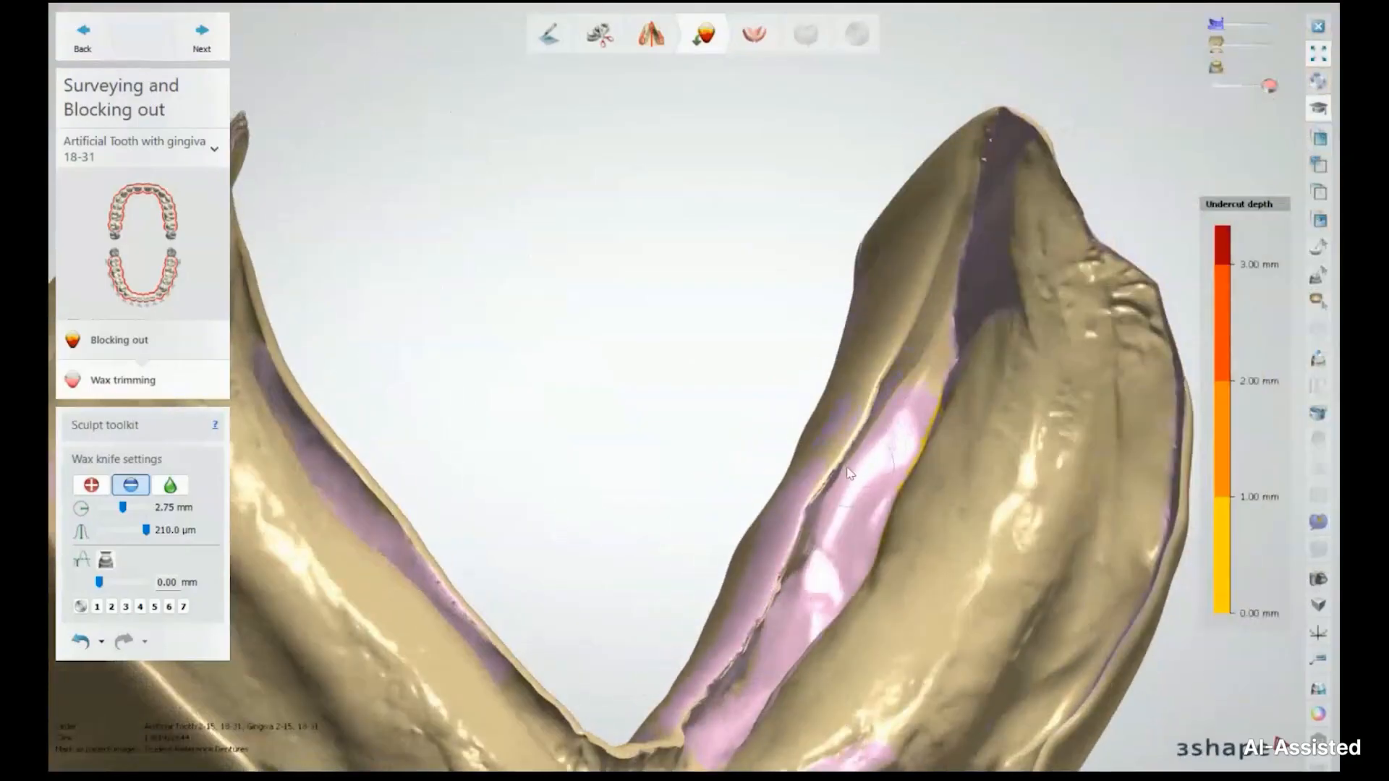
right_drag(779, 618, 800, 447)
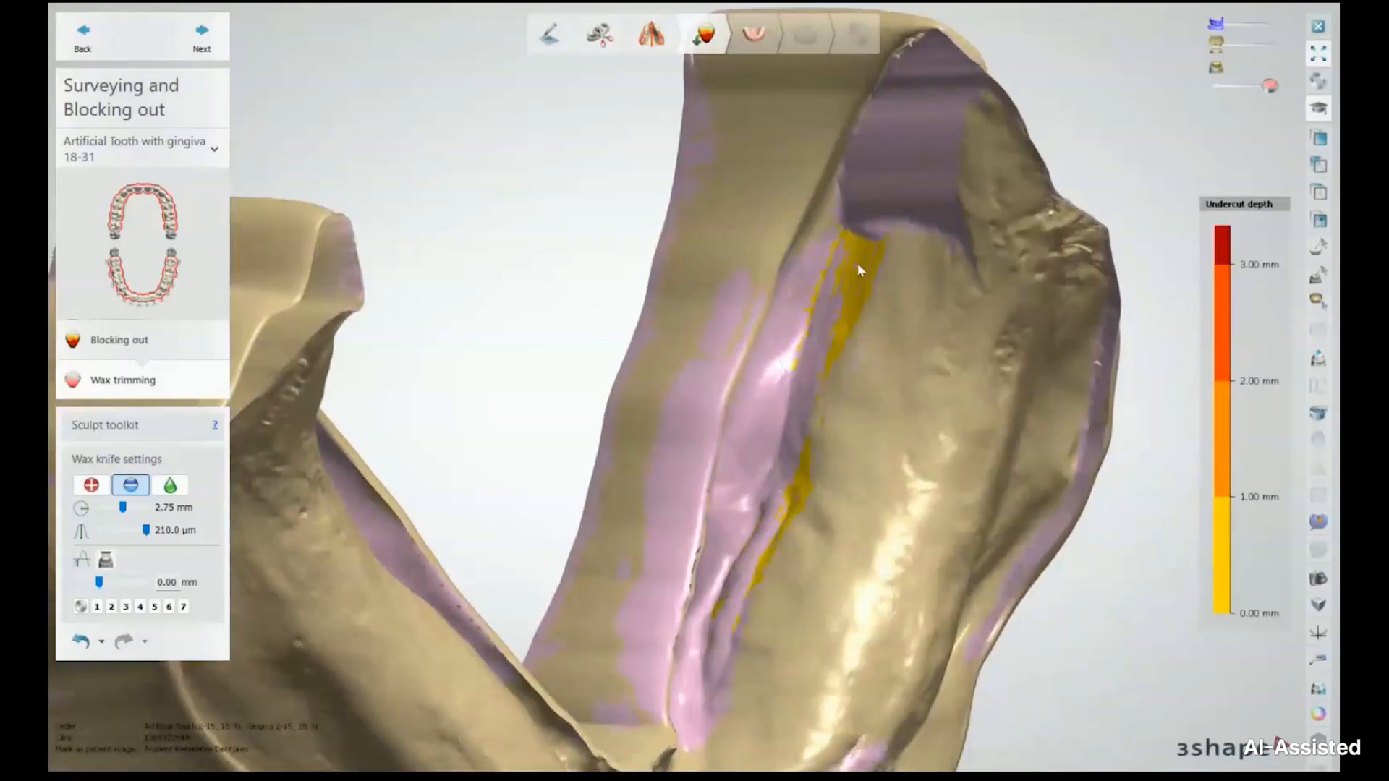
Step: Smooth the blockout wax along the opposite lingual undercut of the mandibular model
scroll(879, 376, down, 5)
right_drag(845, 432, 735, 496)
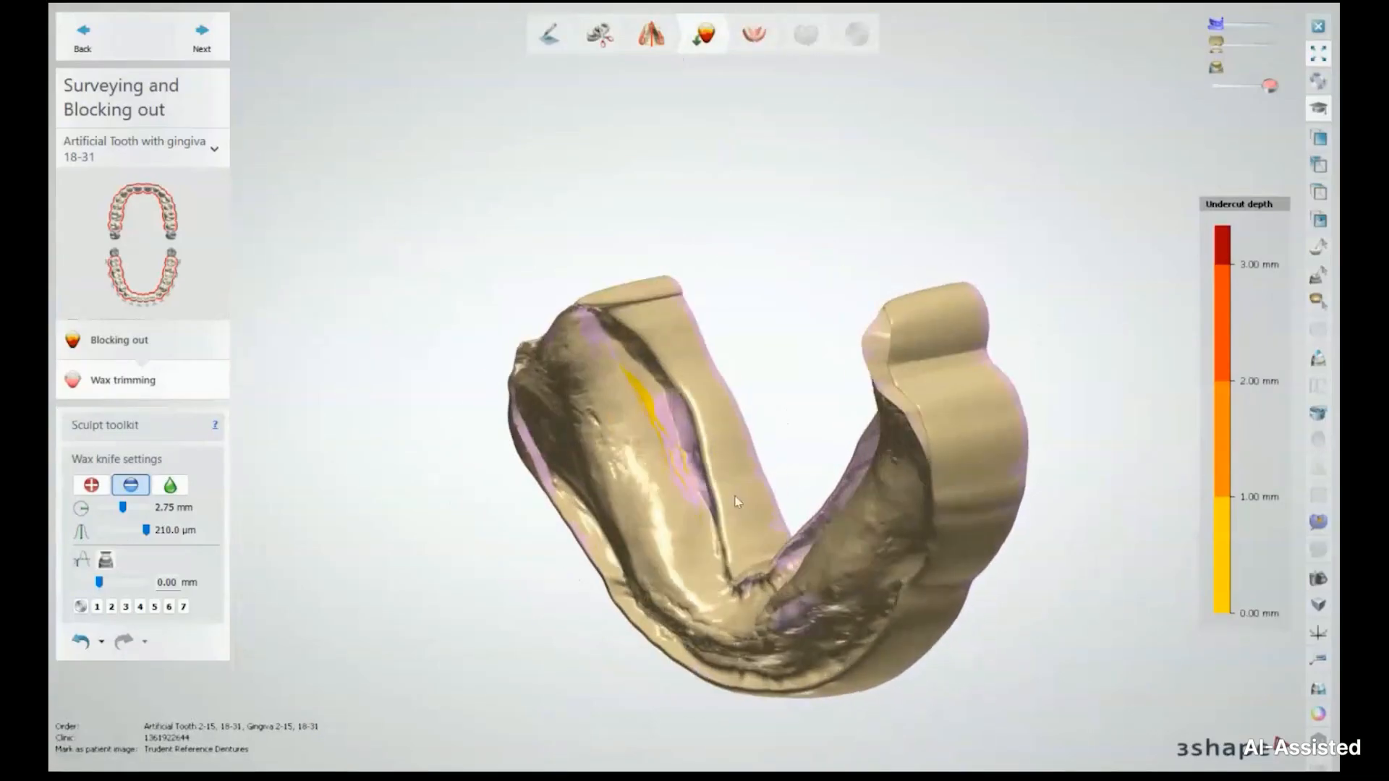
scroll(685, 482, up, 8)
drag(751, 376, 708, 291)
drag(680, 202, 631, 103)
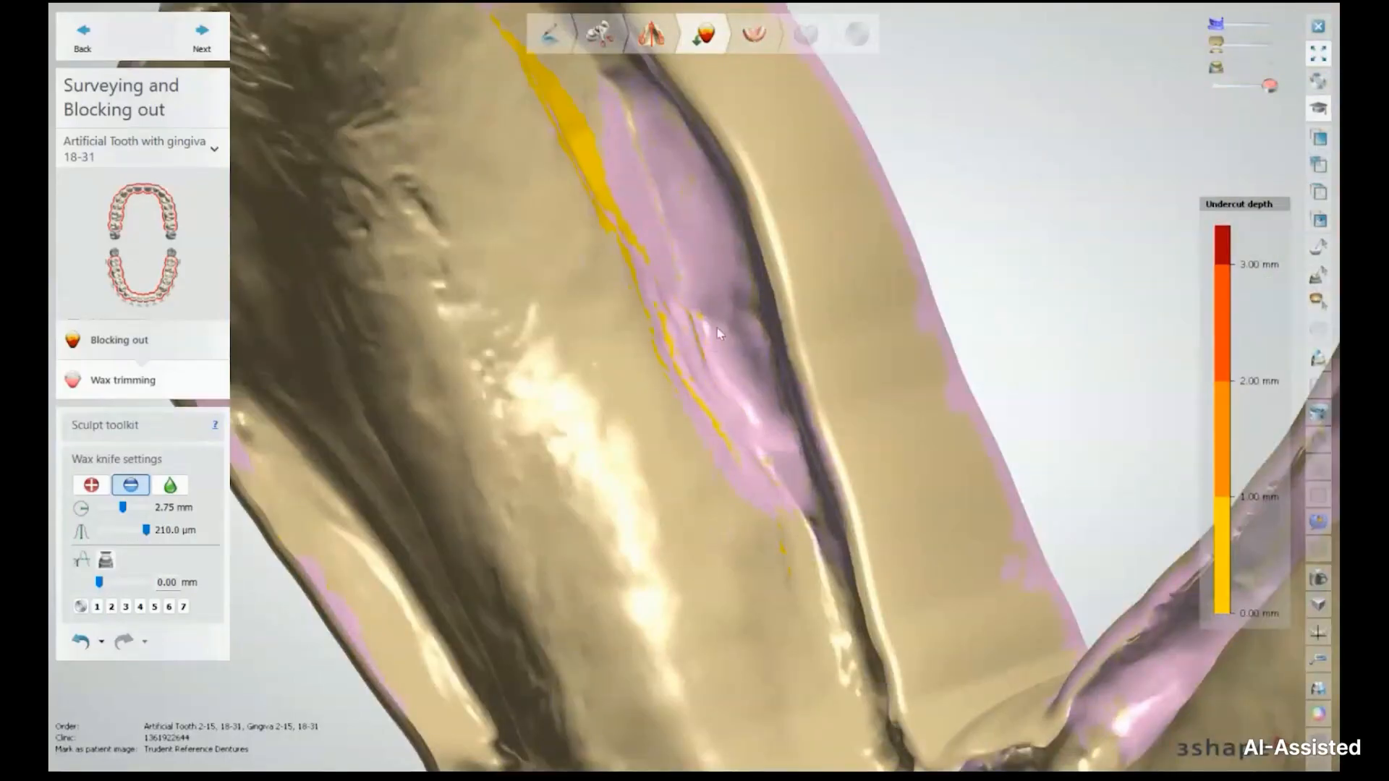
Step: Check the trimmed wax around the mandibular arch and proceed to the initial denture setup
scroll(770, 420, down, 10)
right_drag(769, 420, 850, 546)
scroll(819, 523, up, 10)
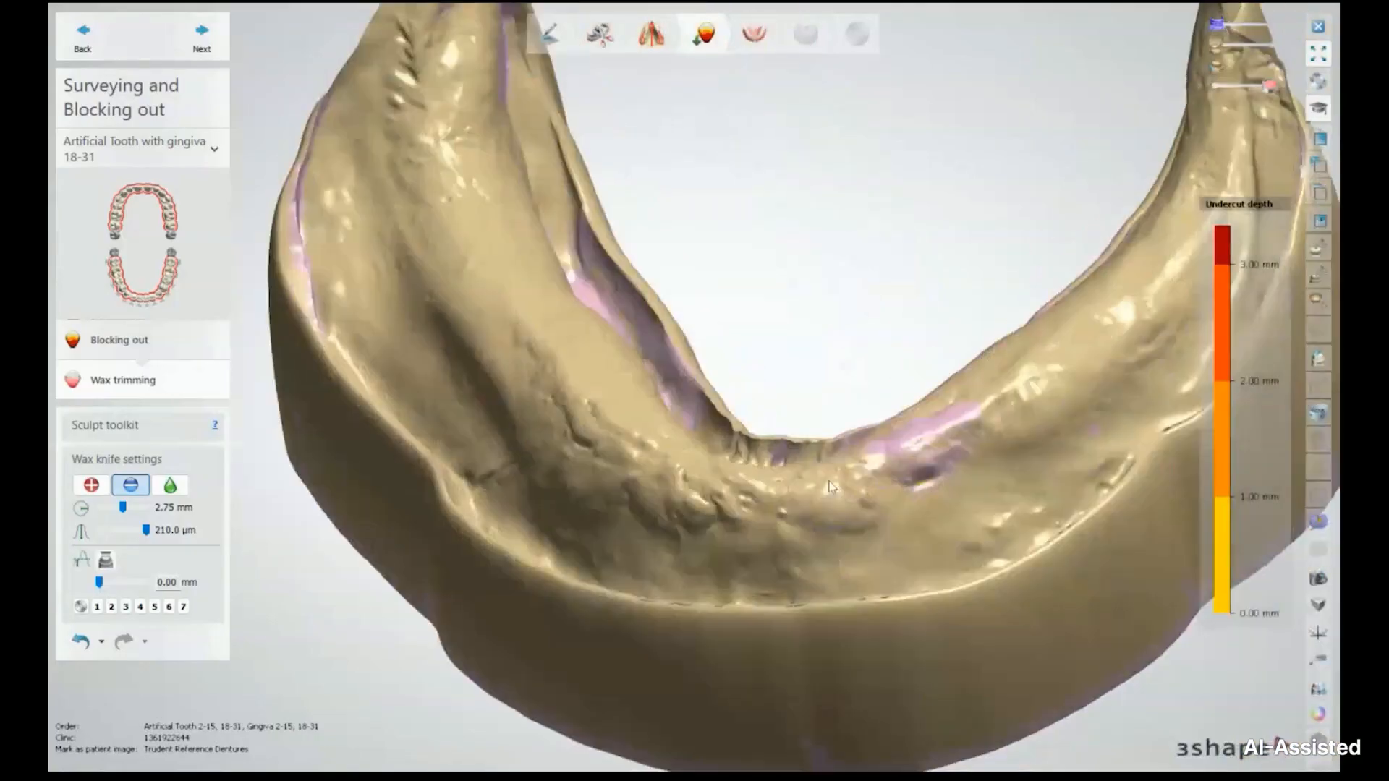
mouse_move(1030, 502)
right_down()
mouse_move(1030, 448)
mouse_move(1027, 497)
right_up()
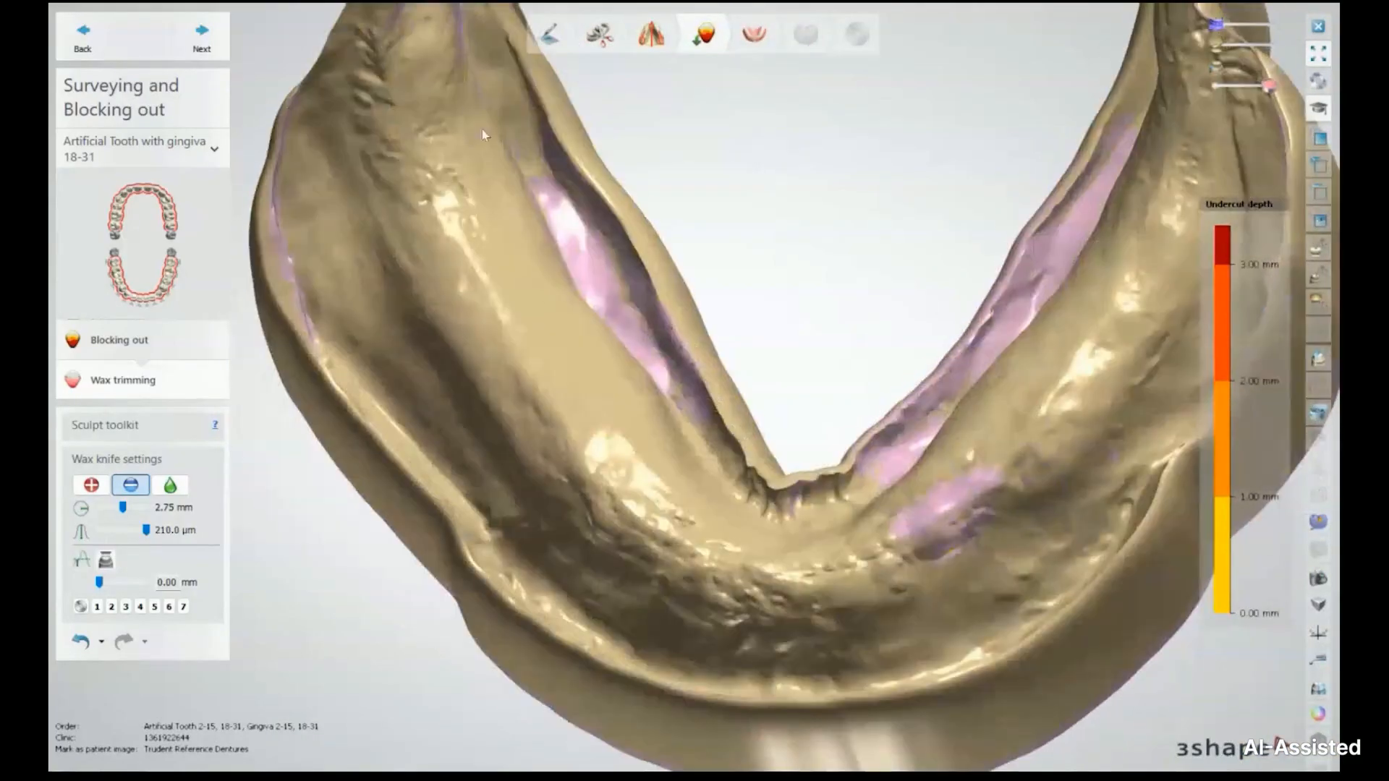
click(202, 40)
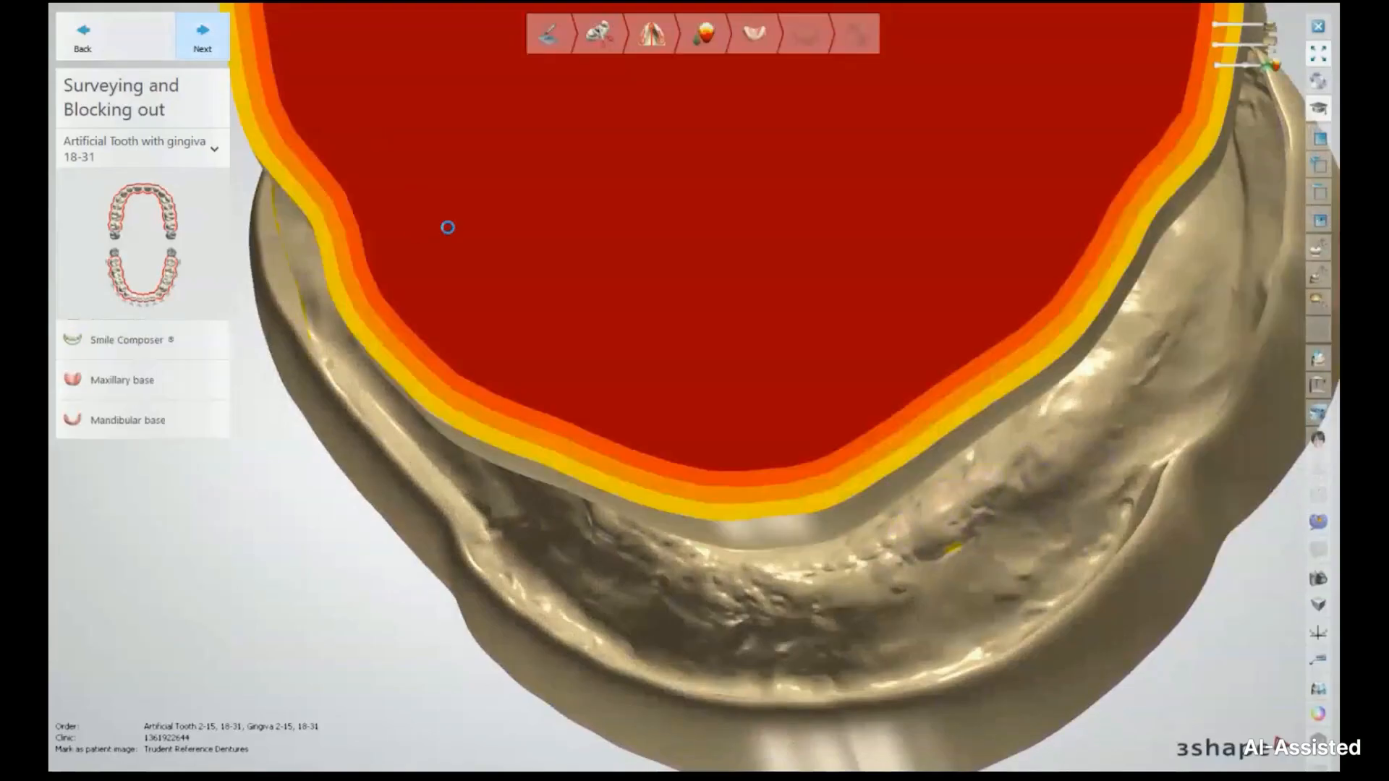
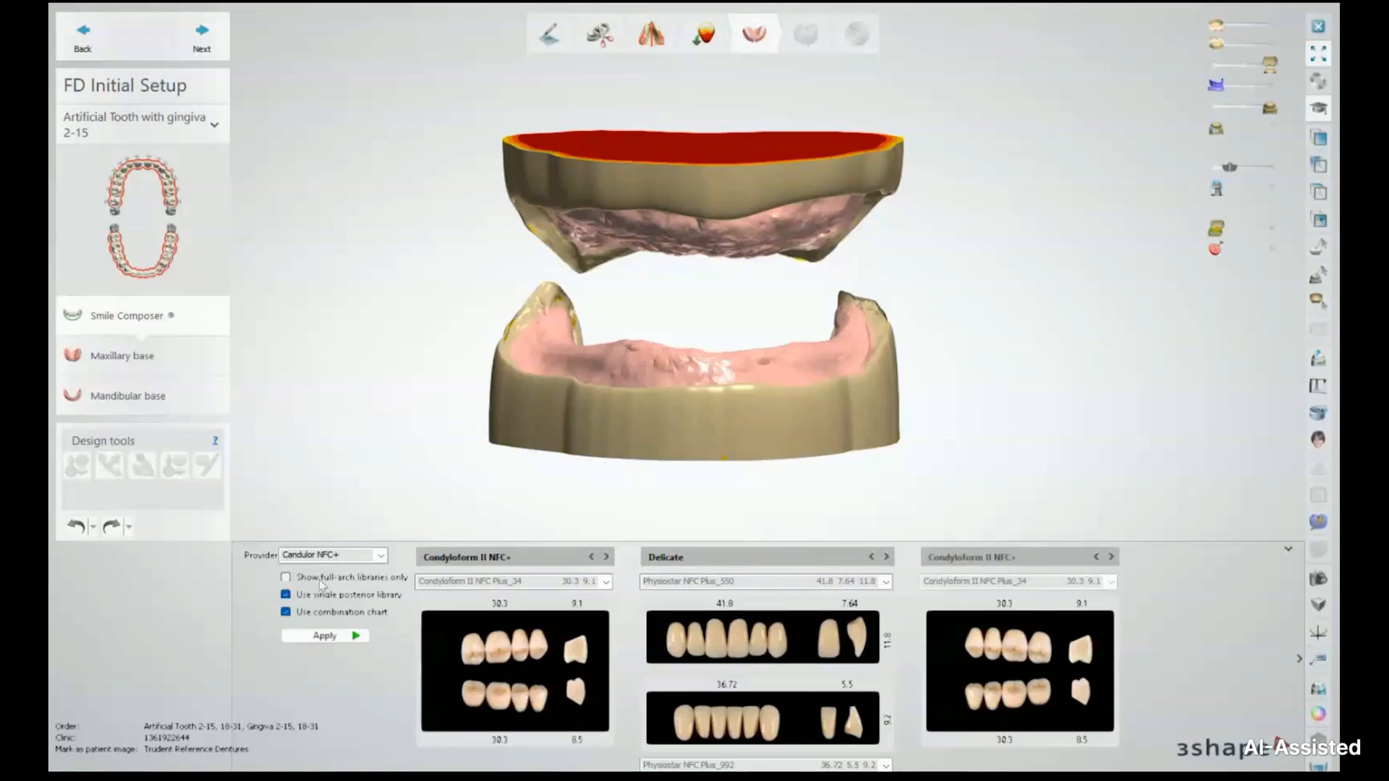
Step: Set the tooth library provider to Massad
click(379, 556)
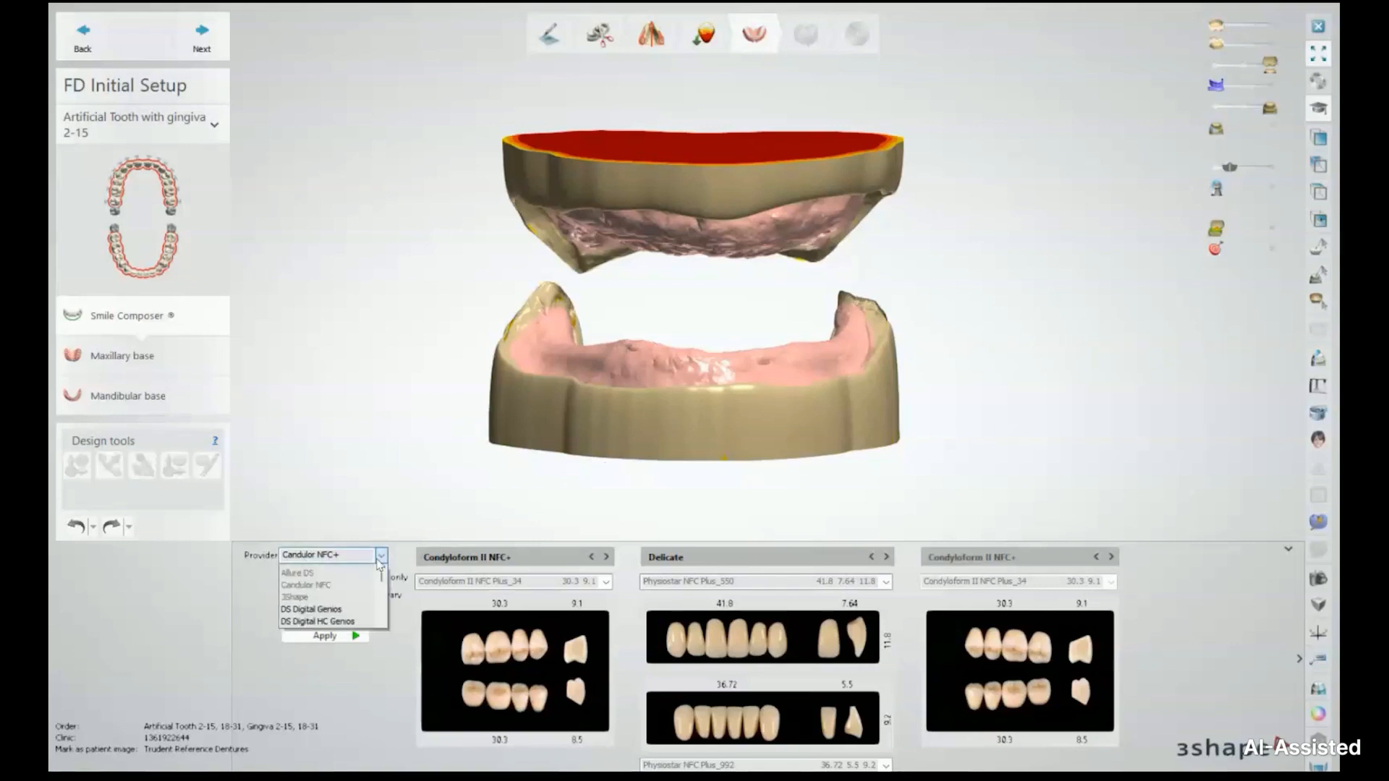
scroll(337, 587, down, 2)
scroll(337, 587, down, 1)
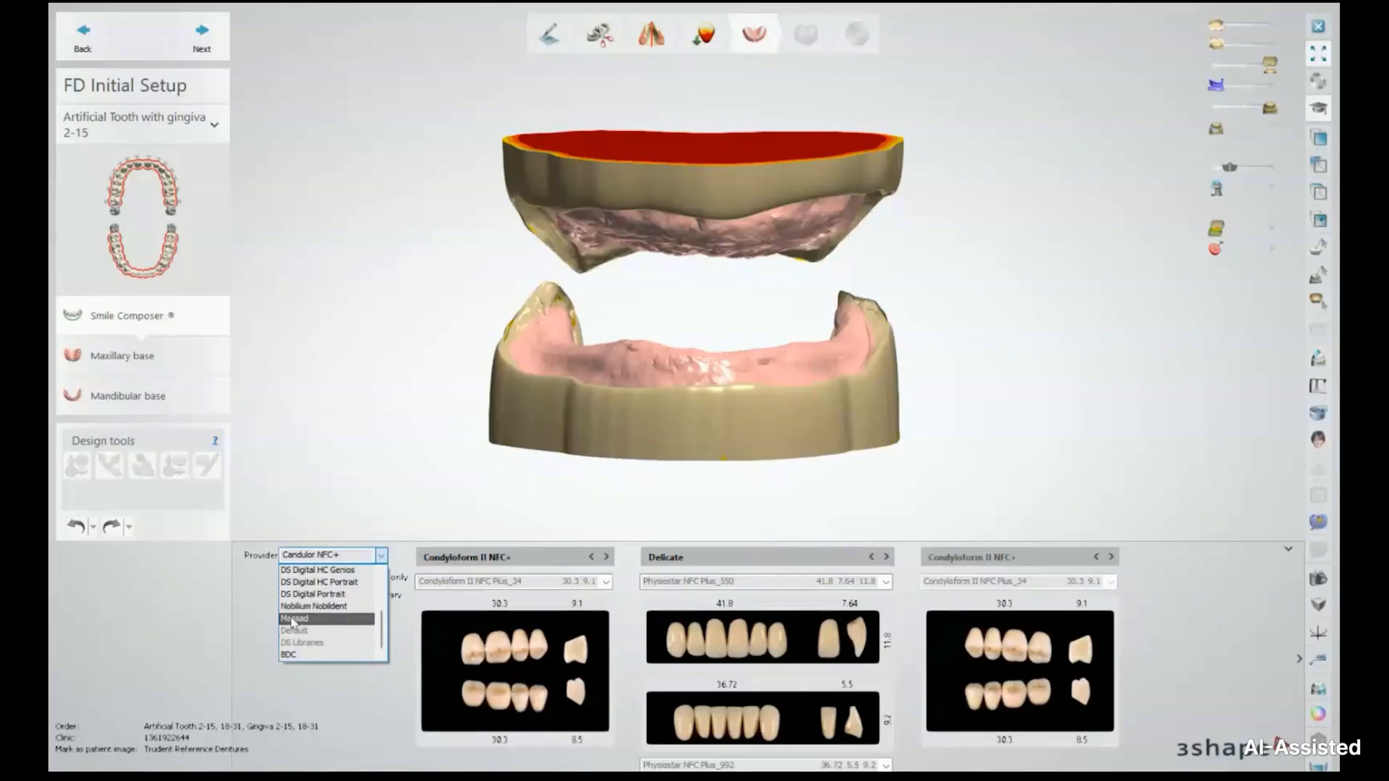
click(293, 620)
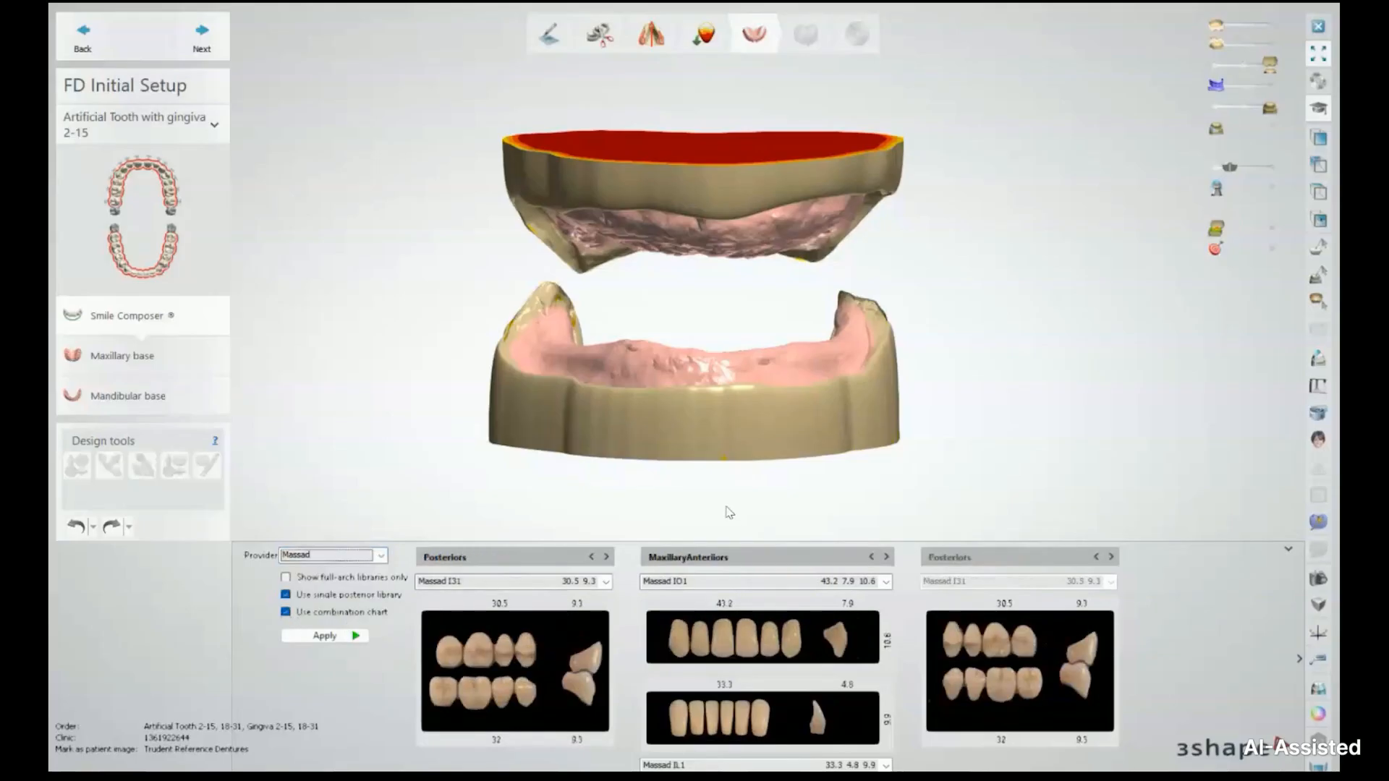
click(886, 581)
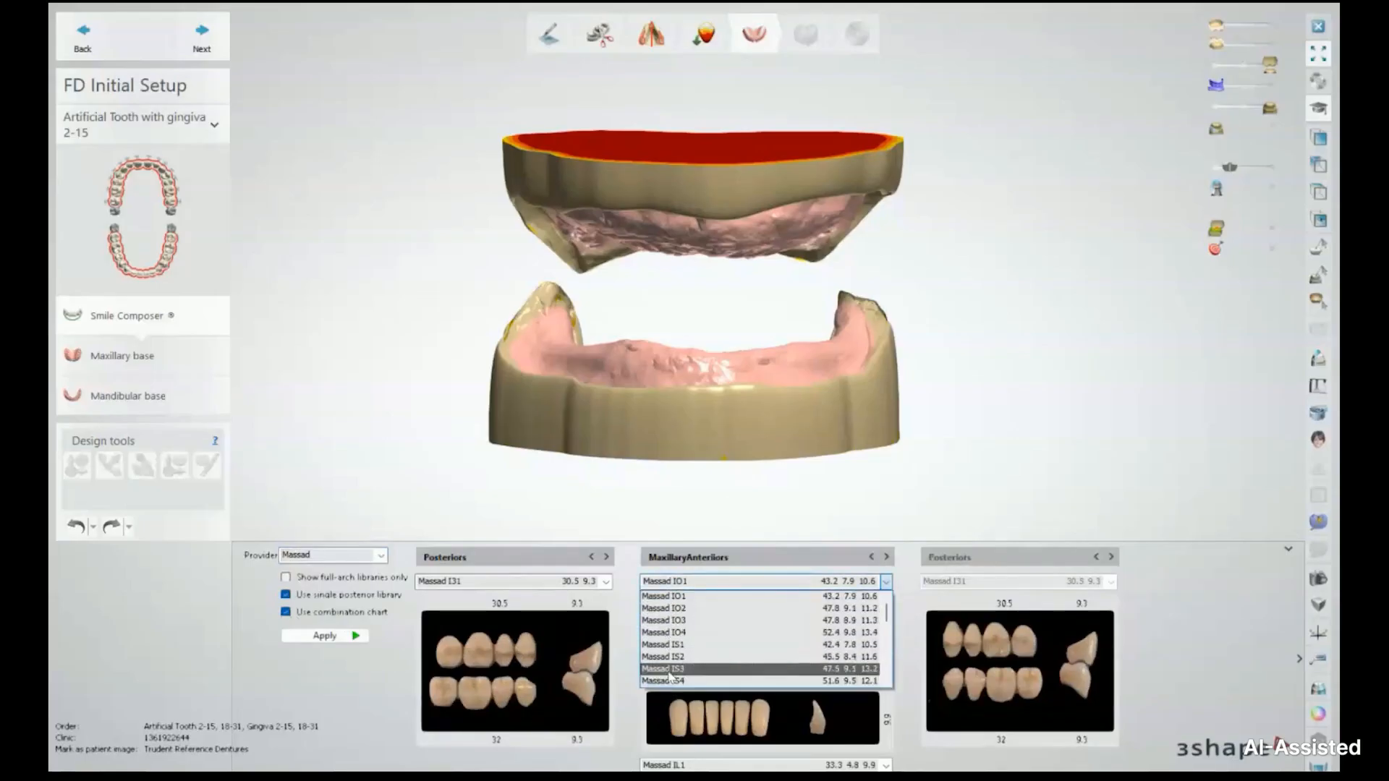
scroll(675, 644, down, 5)
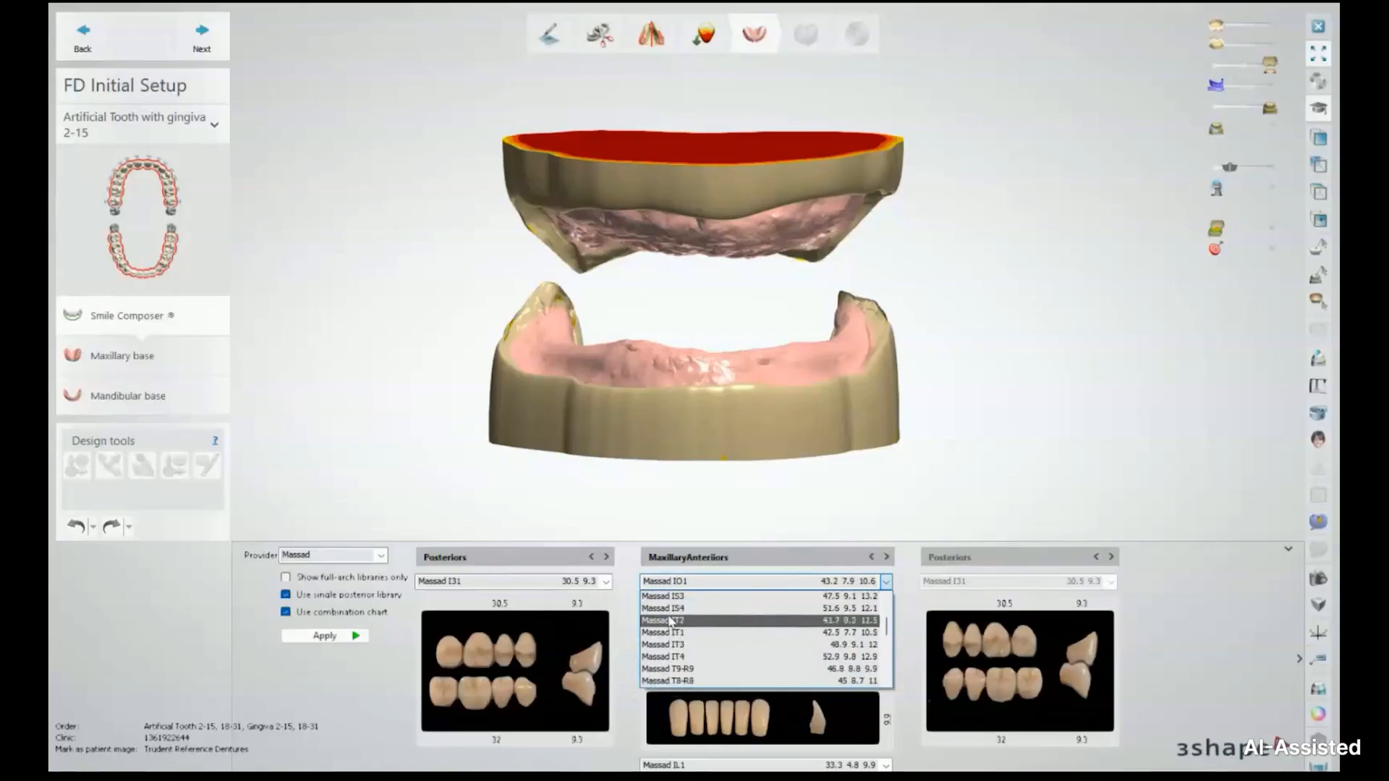
scroll(675, 680, down, 5)
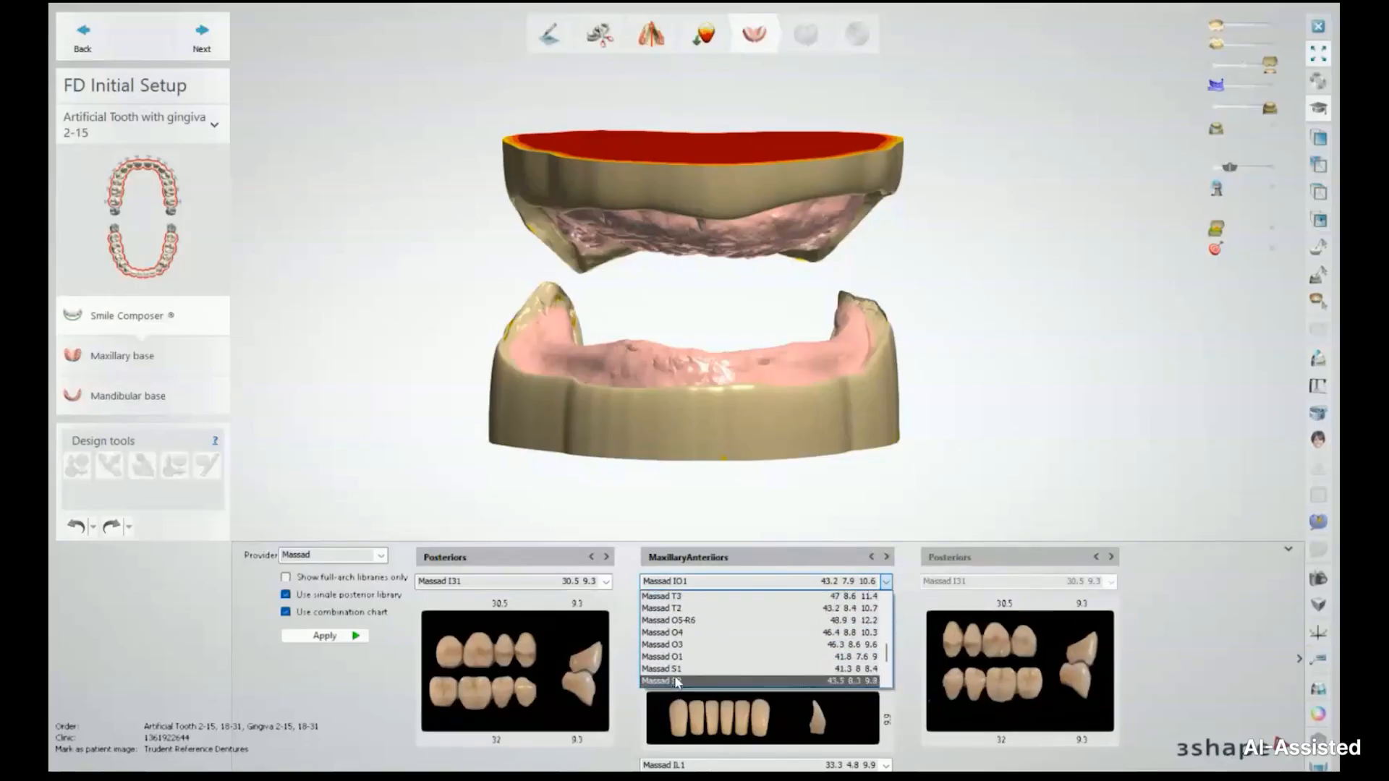
scroll(676, 680, up, 10)
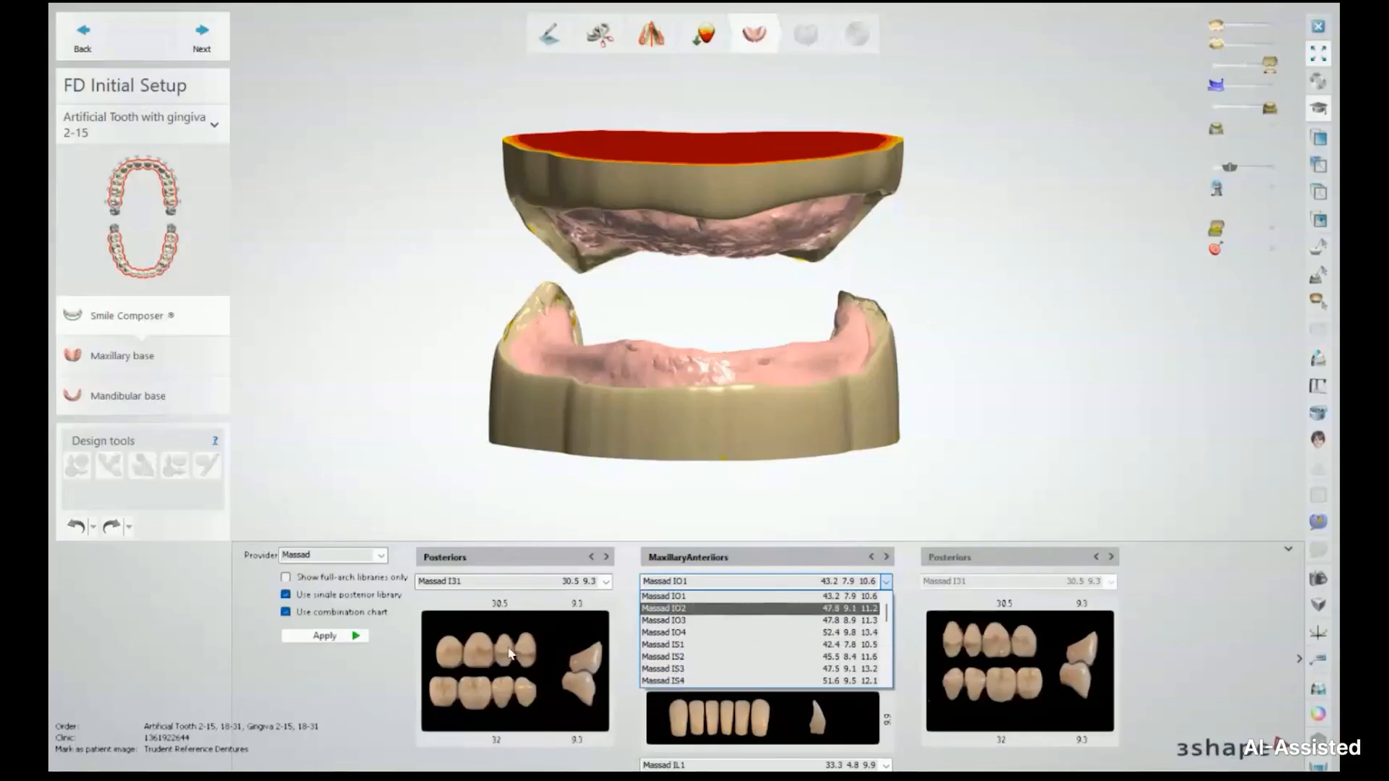
click(723, 526)
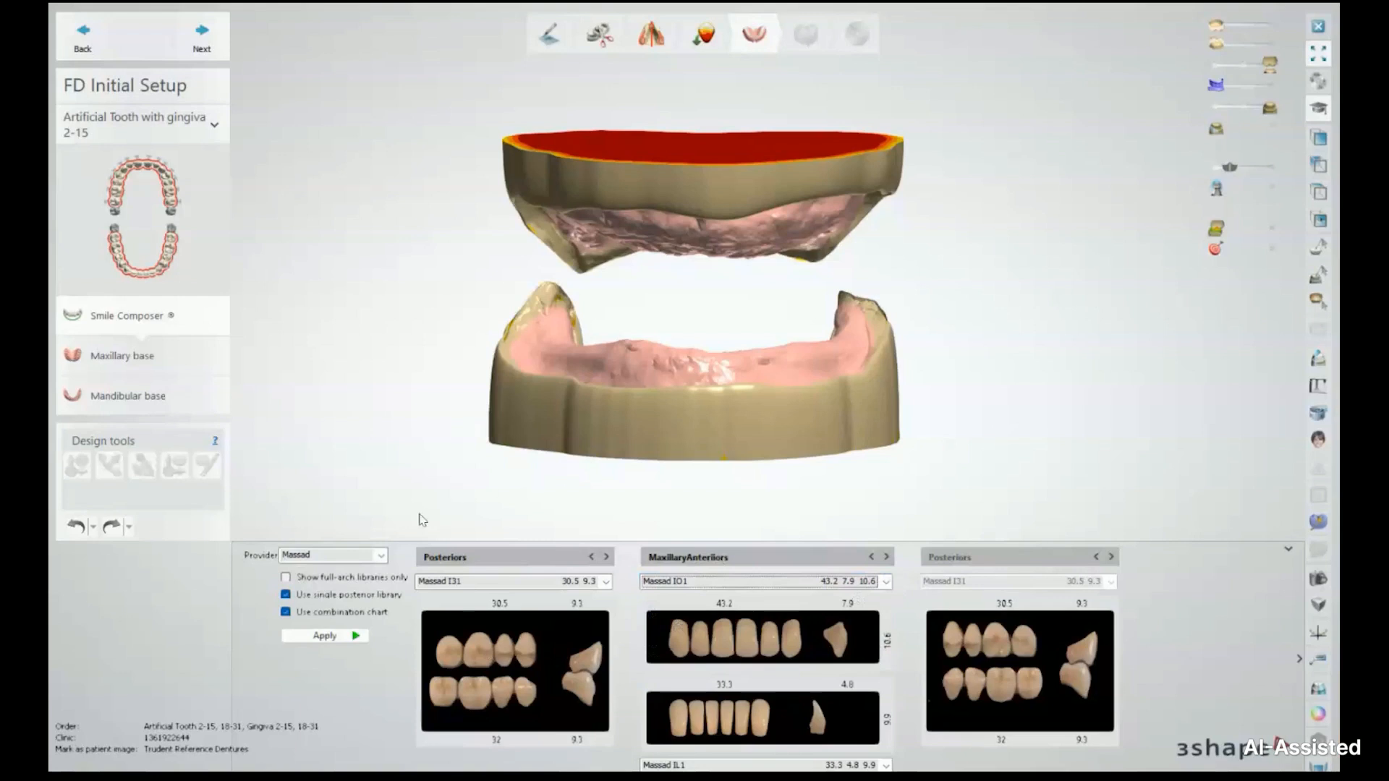
Step: Limit the selection to full-arch libraries and apply the Massad IS1/IL1/I32 tooth set
click(288, 579)
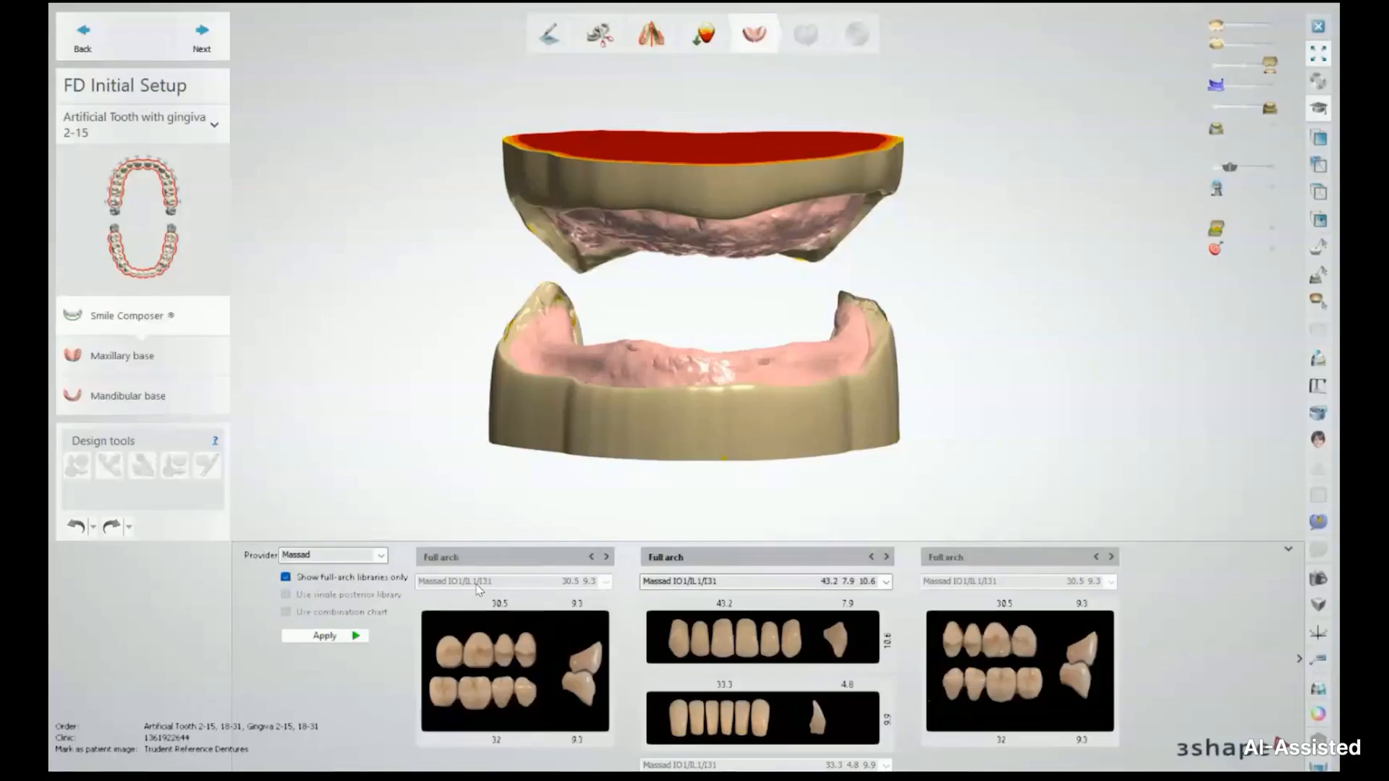
click(886, 581)
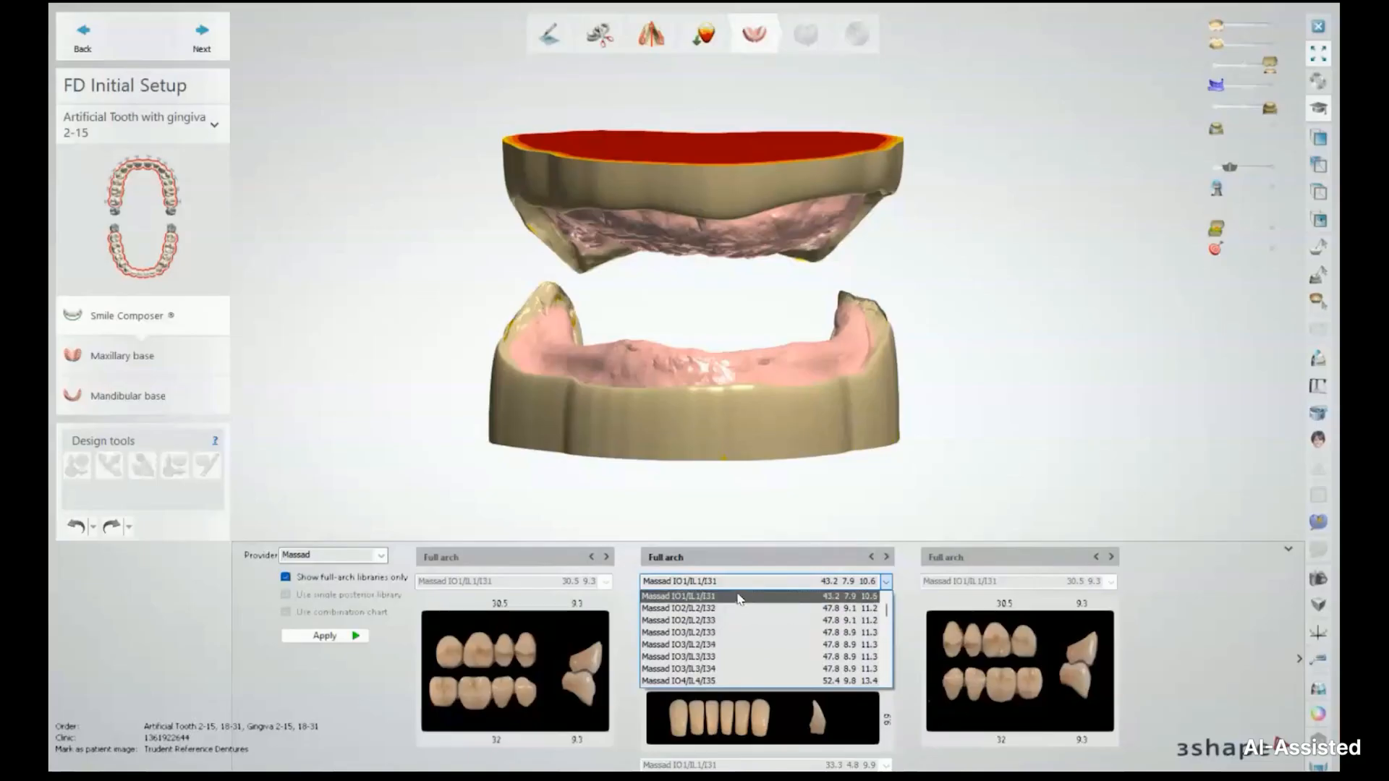
scroll(771, 613, down, 1)
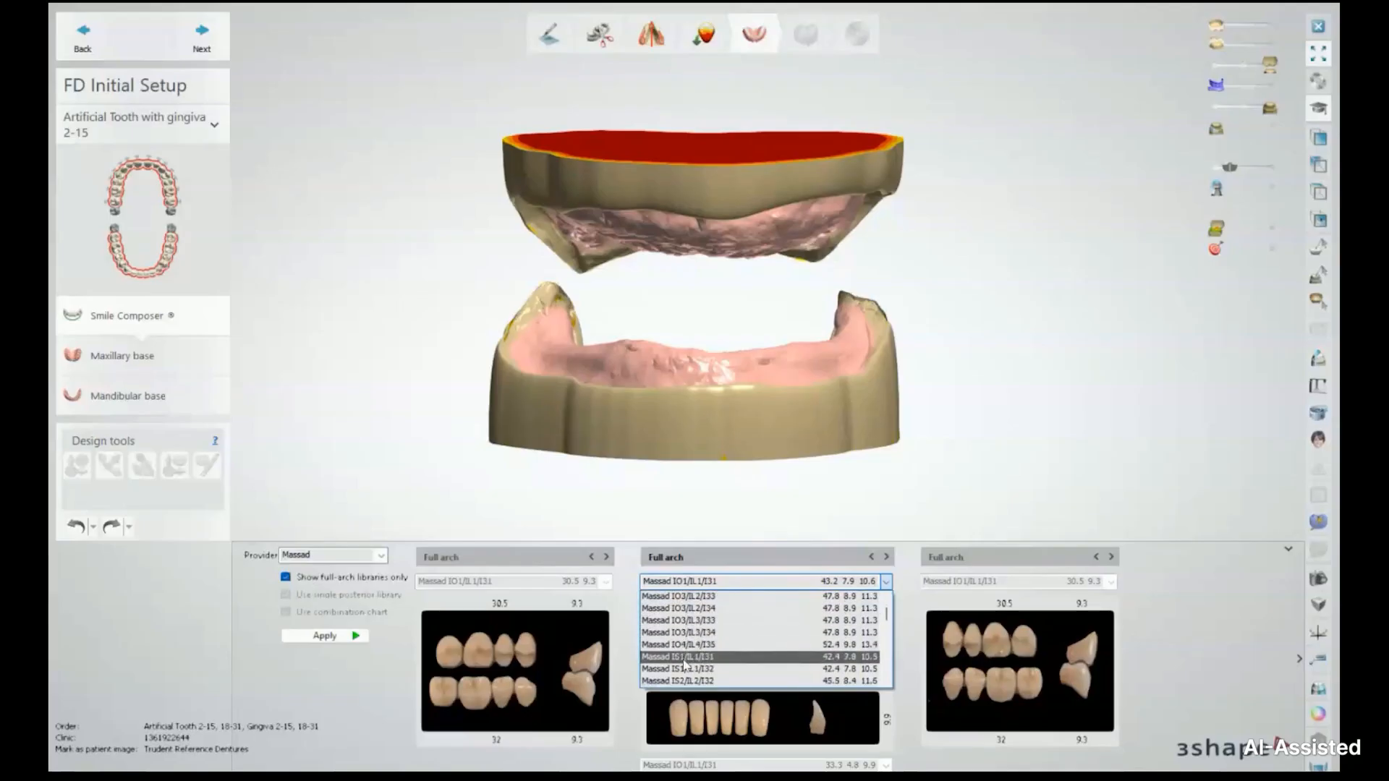
scroll(684, 655, down, 2)
scroll(684, 655, down, 3)
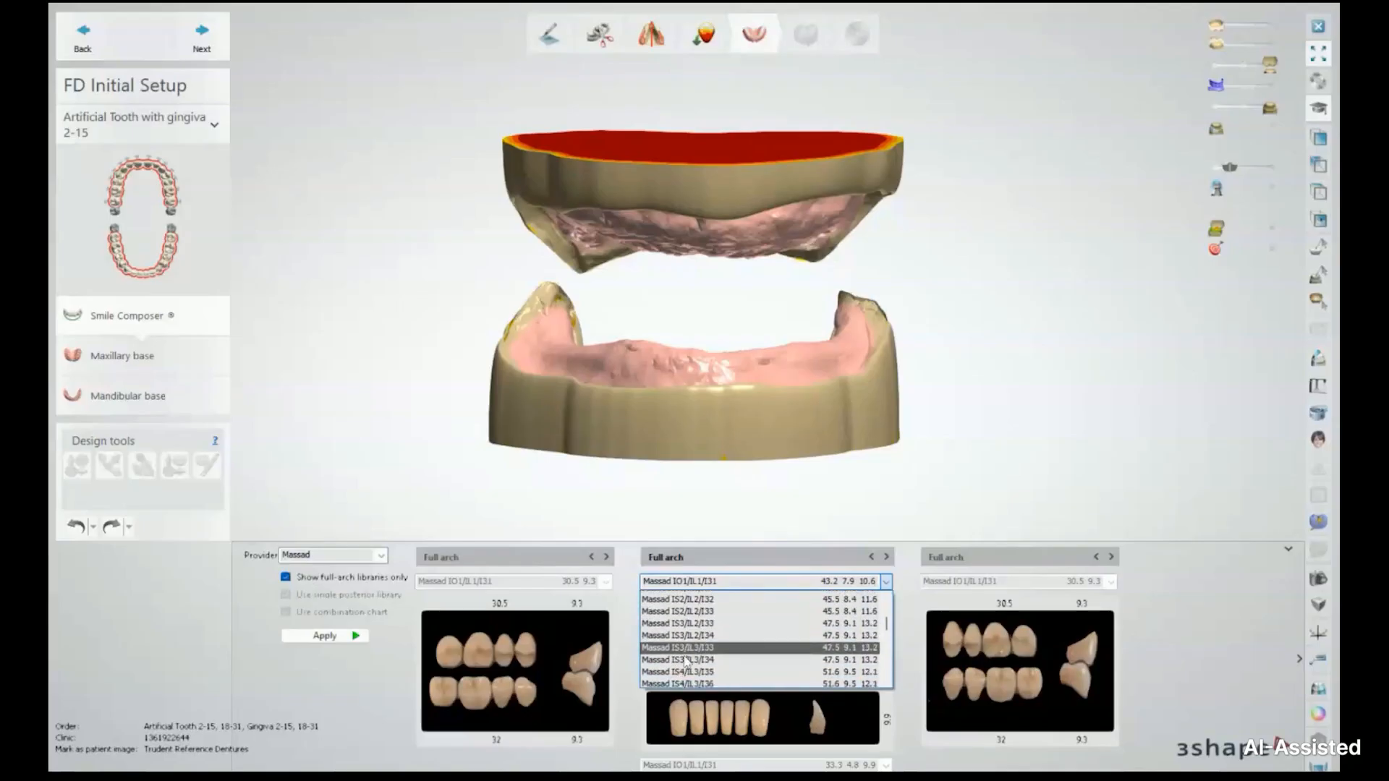
scroll(683, 659, down, 2)
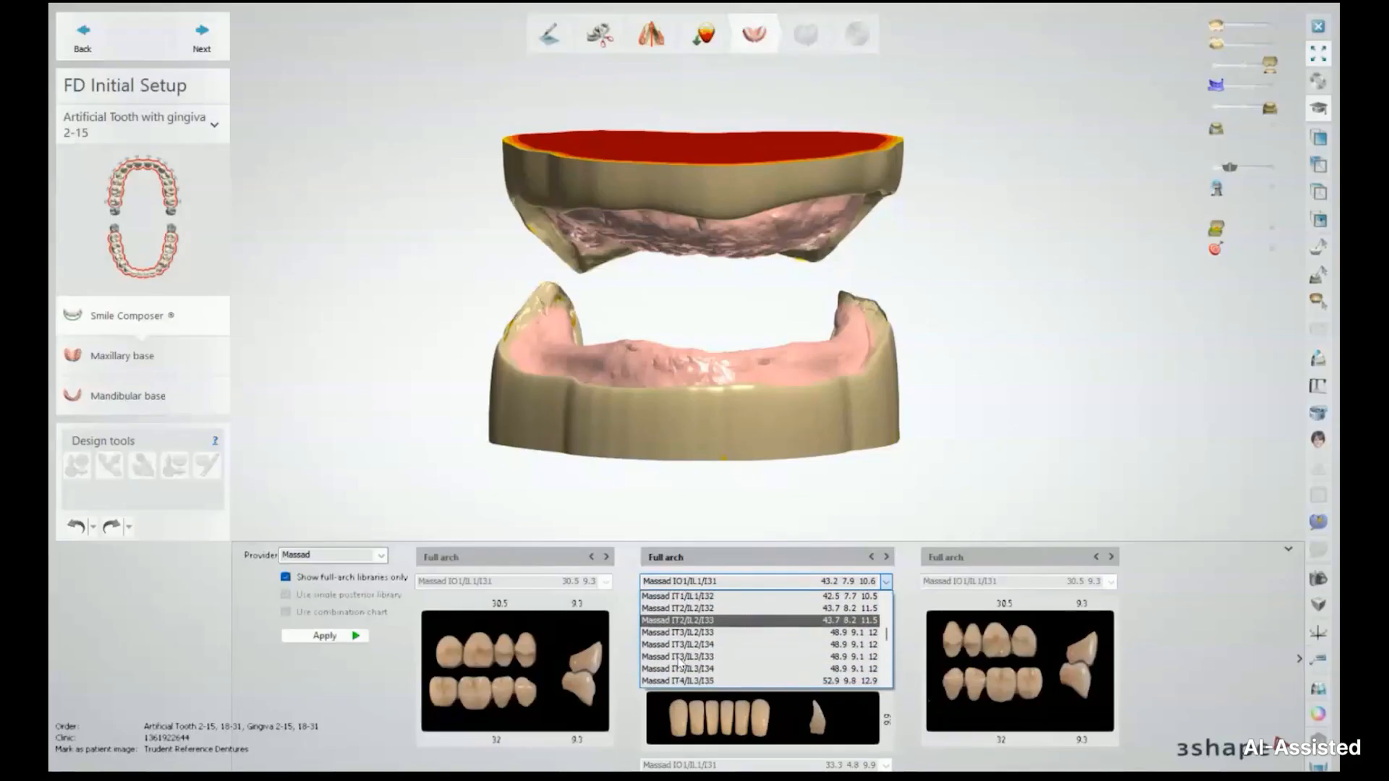
scroll(680, 660, up, 2)
scroll(691, 641, up, 2)
scroll(691, 640, up, 4)
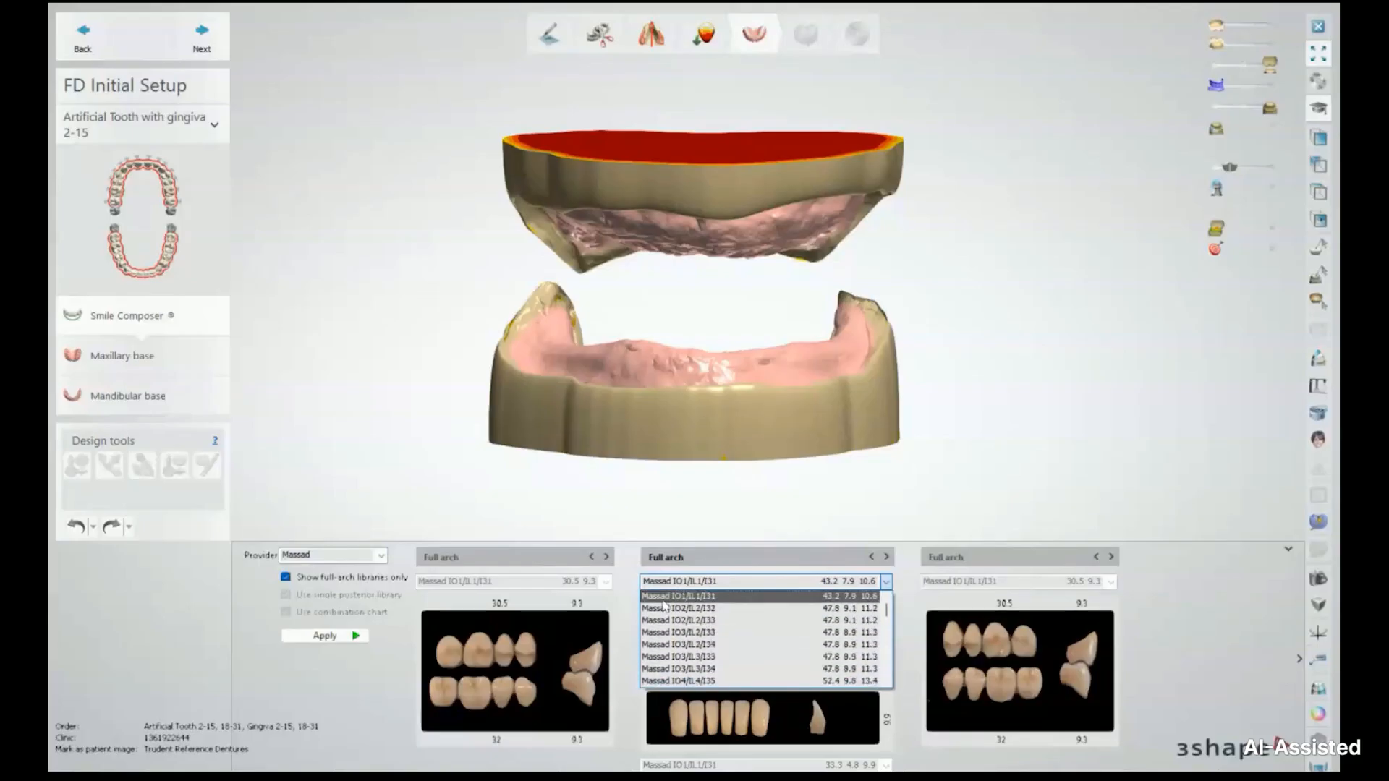
scroll(681, 651, down, 2)
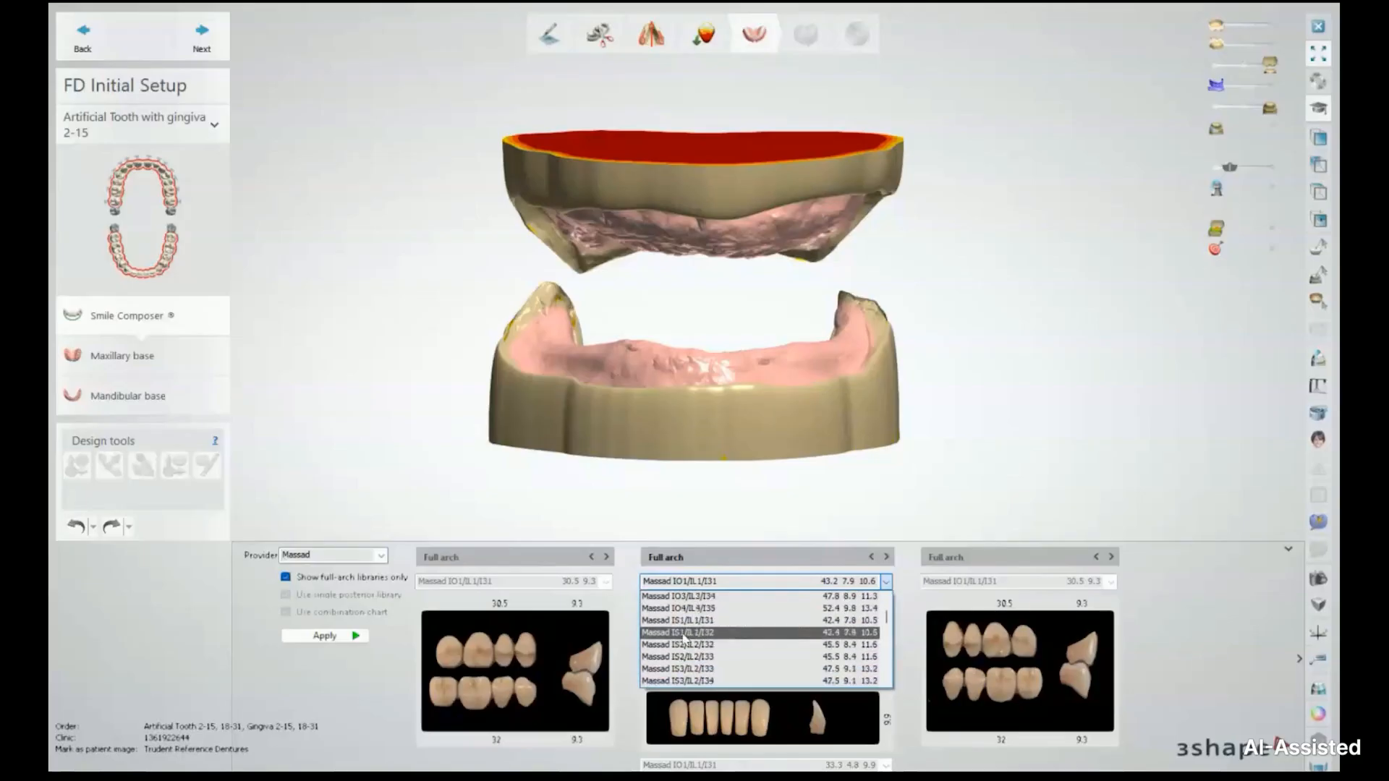
click(683, 634)
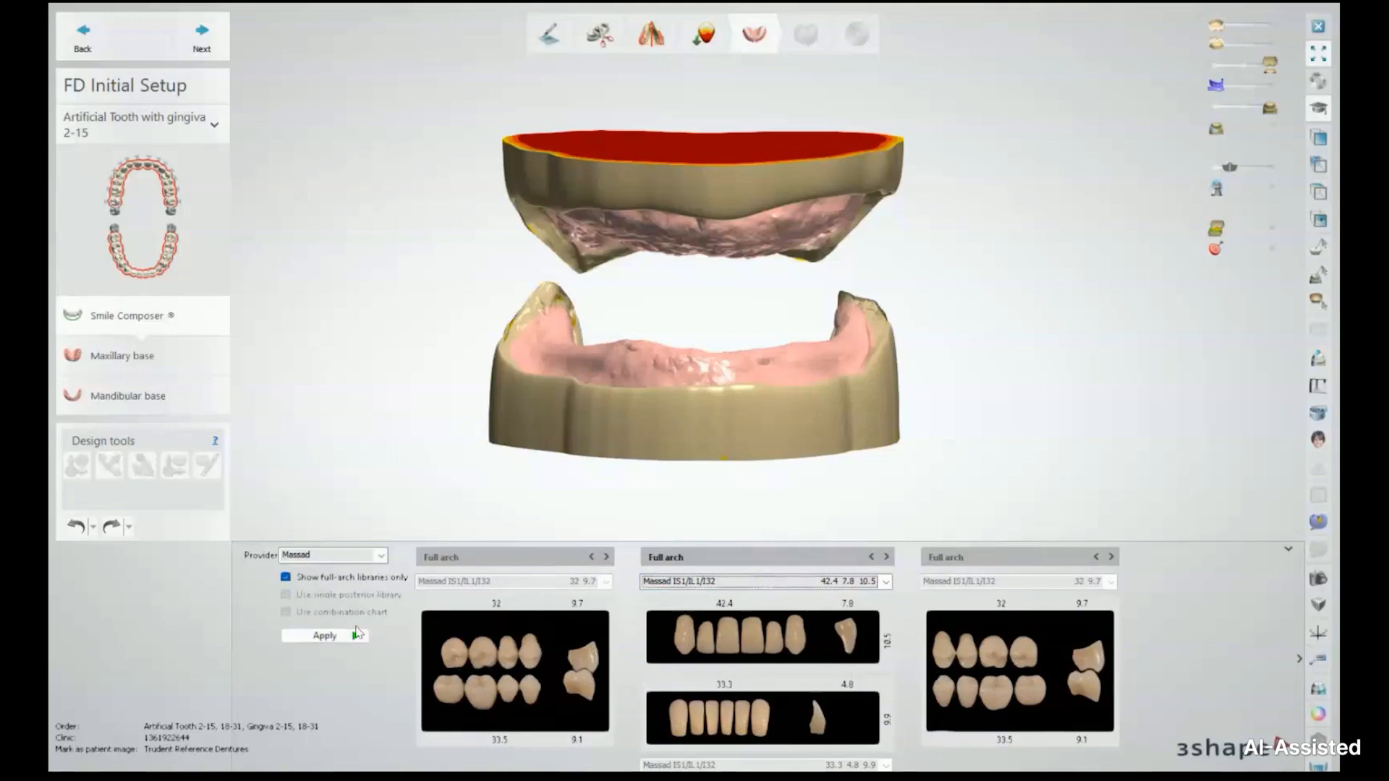
click(316, 638)
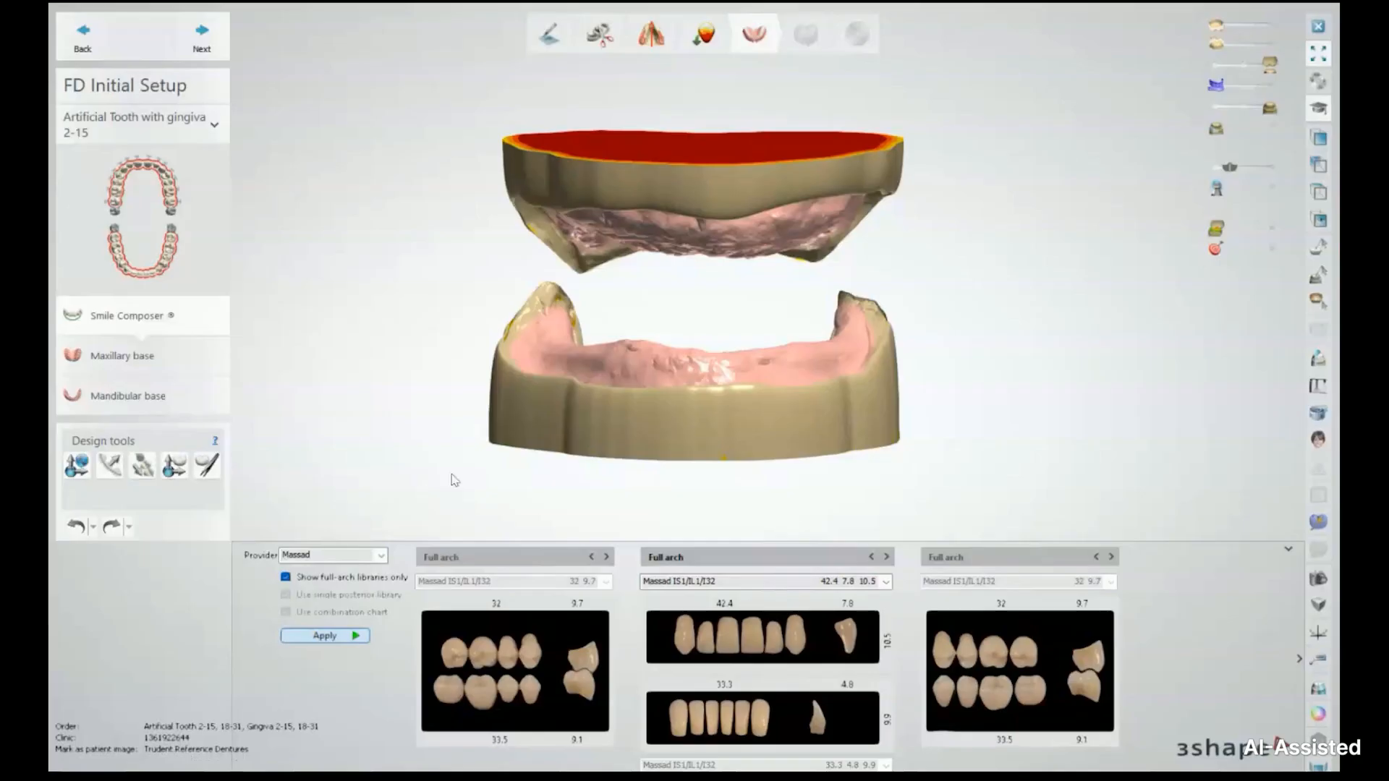
Step: Replace the teeth with the Massad IS2/IL2/I32 full-arch set and apply it
mouse_move(617, 404)
right_down()
mouse_move(616, 392)
mouse_move(685, 388)
mouse_move(576, 389)
mouse_move(623, 385)
mouse_move(612, 393)
right_up()
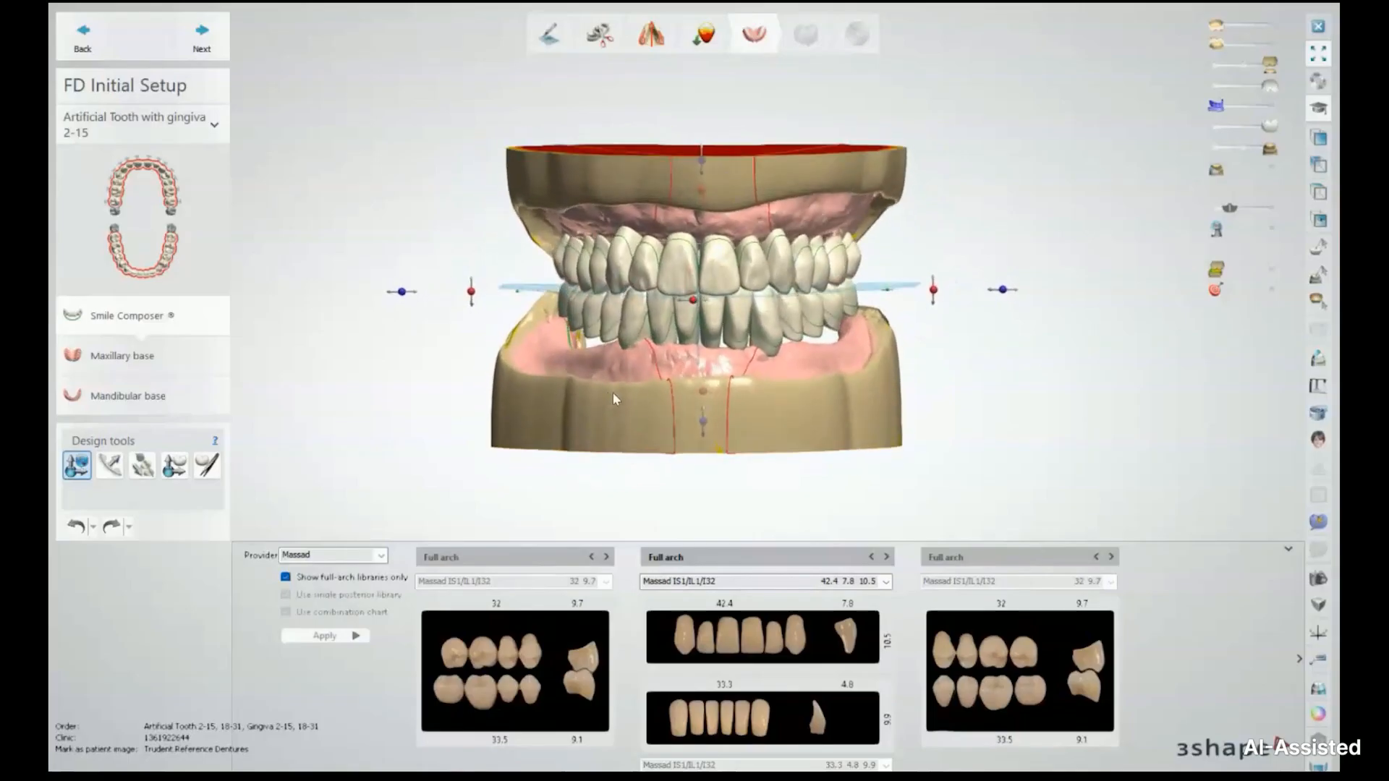
click(886, 582)
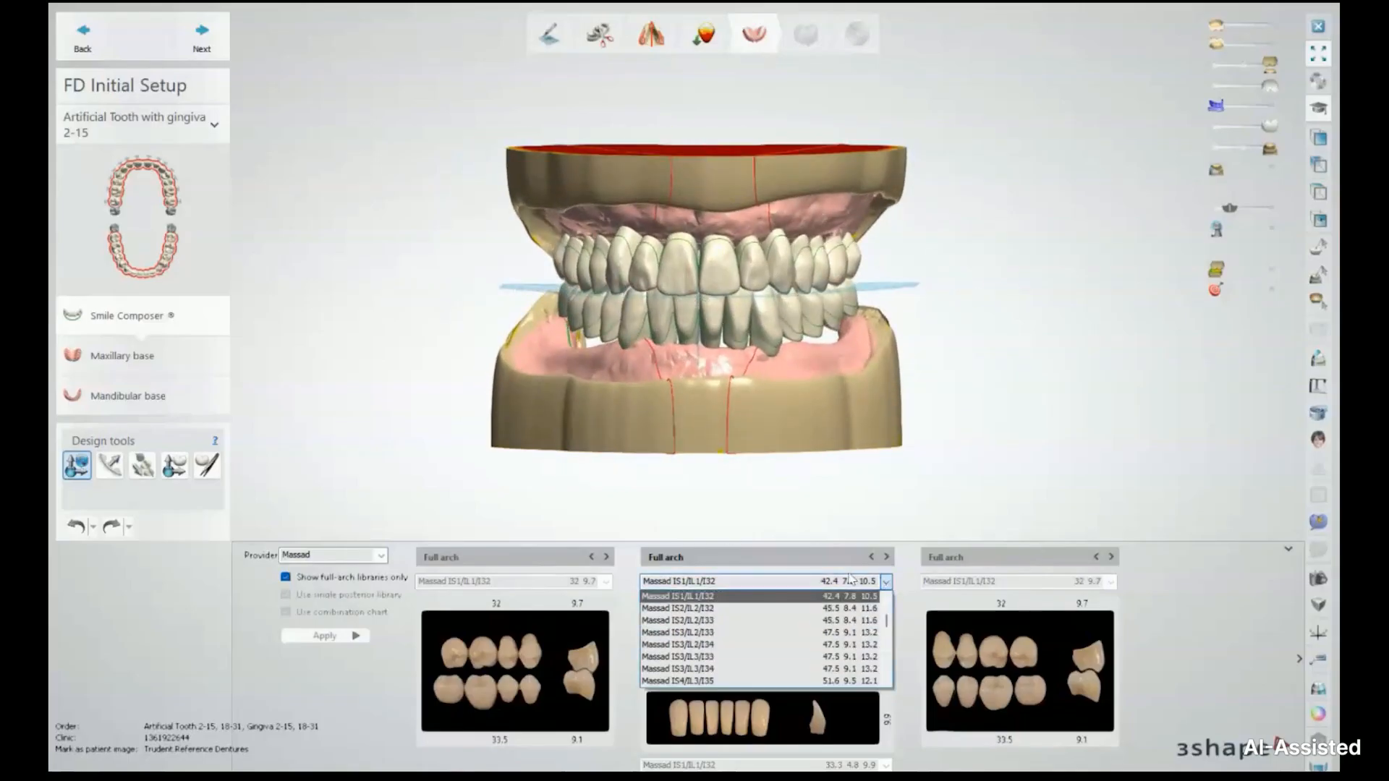
click(687, 609)
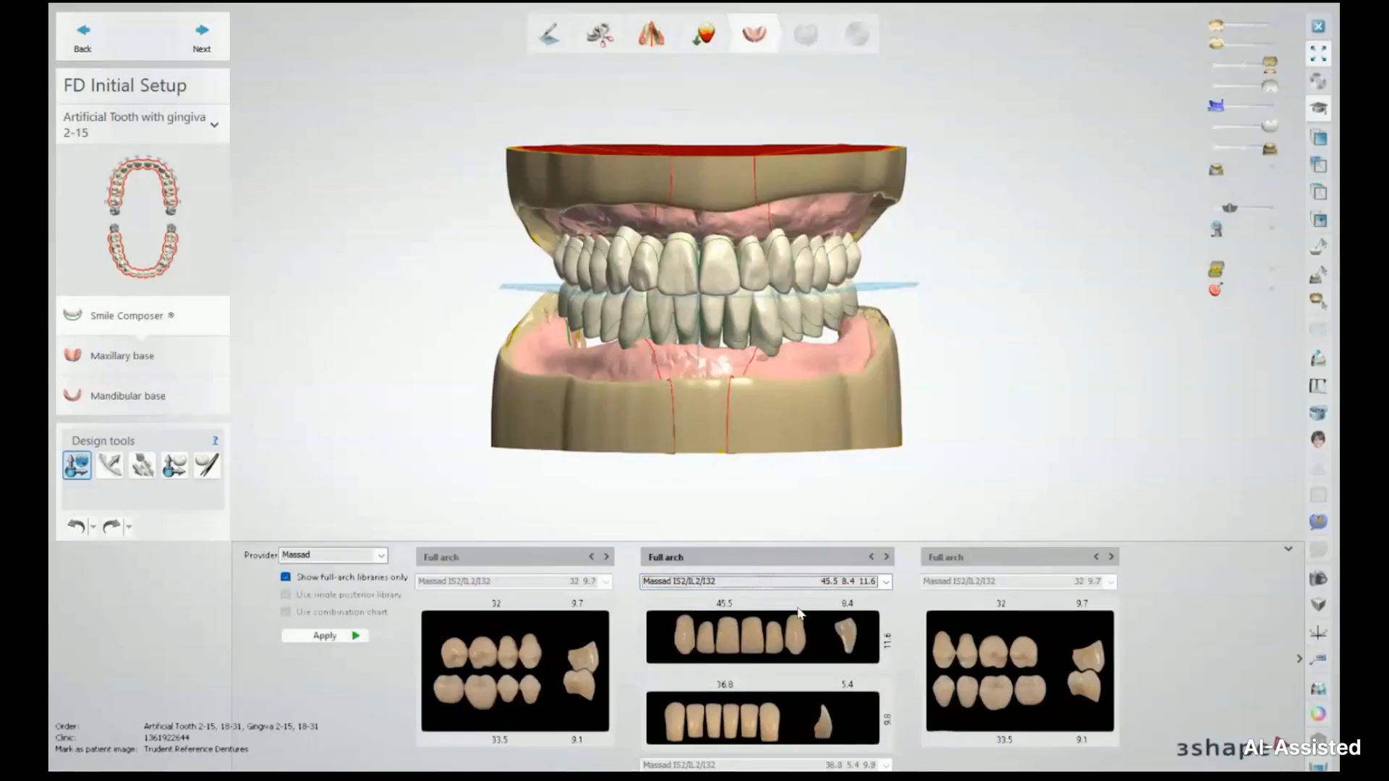
click(345, 637)
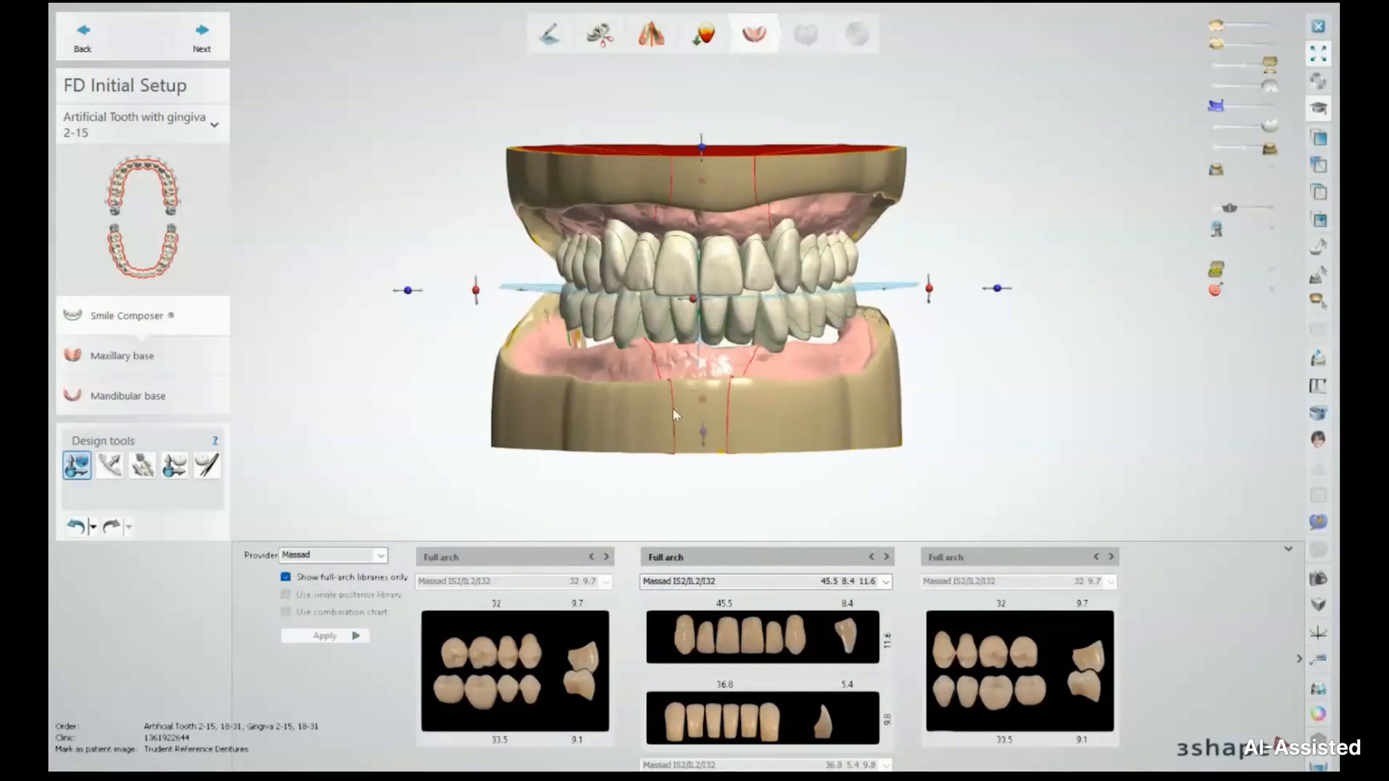
Step: Adjust the position of the complete tooth setup slightly relative to the ridges, judging it from the side
right_drag(549, 397, 672, 385)
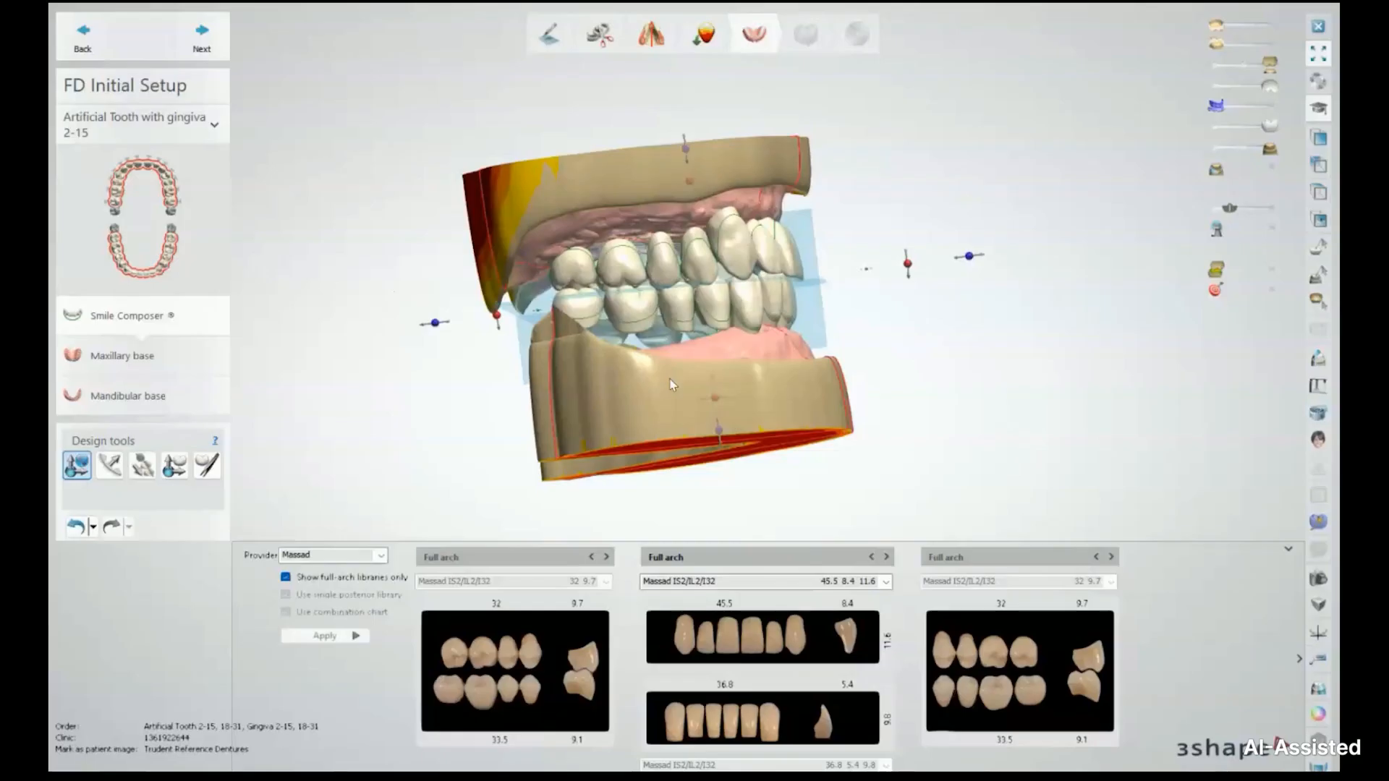
right_drag(839, 348, 941, 243)
scroll(691, 268, up, 4)
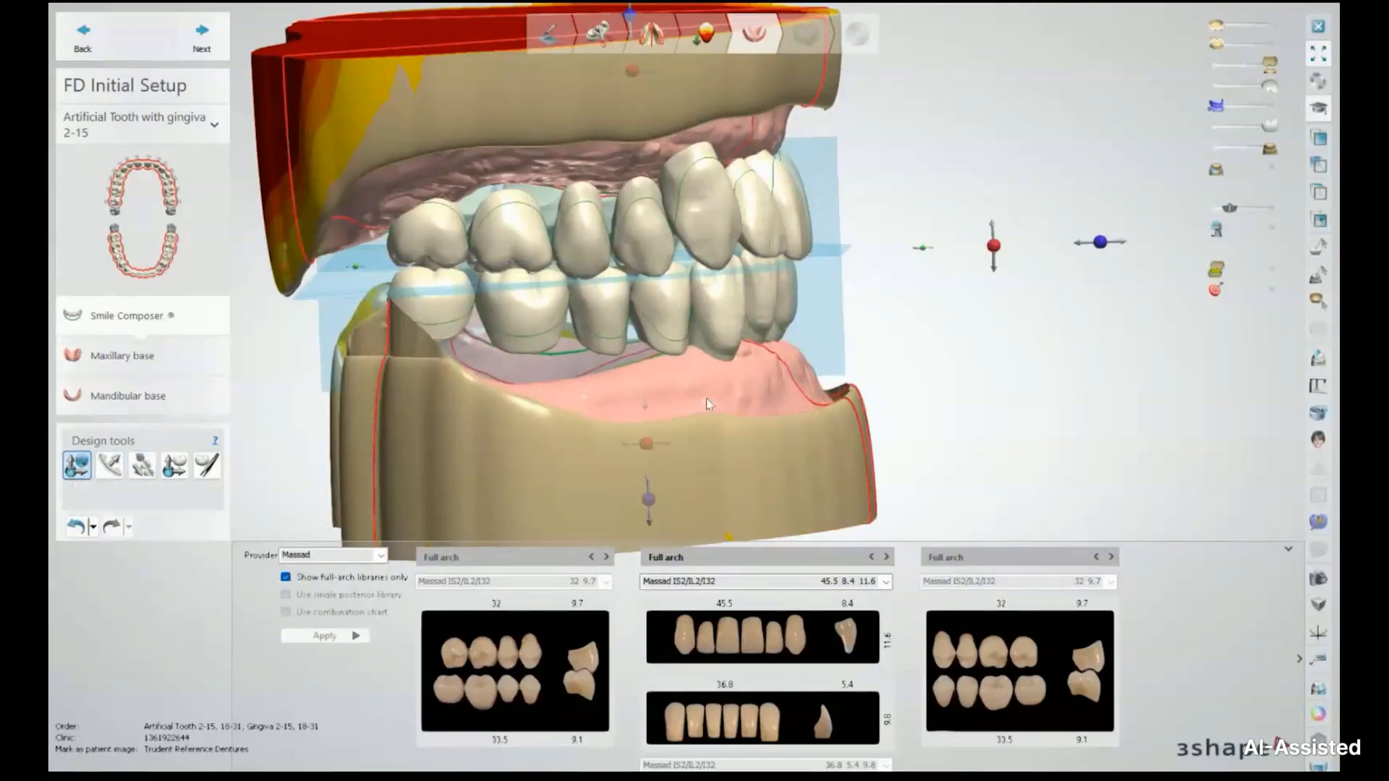
right_drag(850, 374, 865, 363)
scroll(861, 355, down, 2)
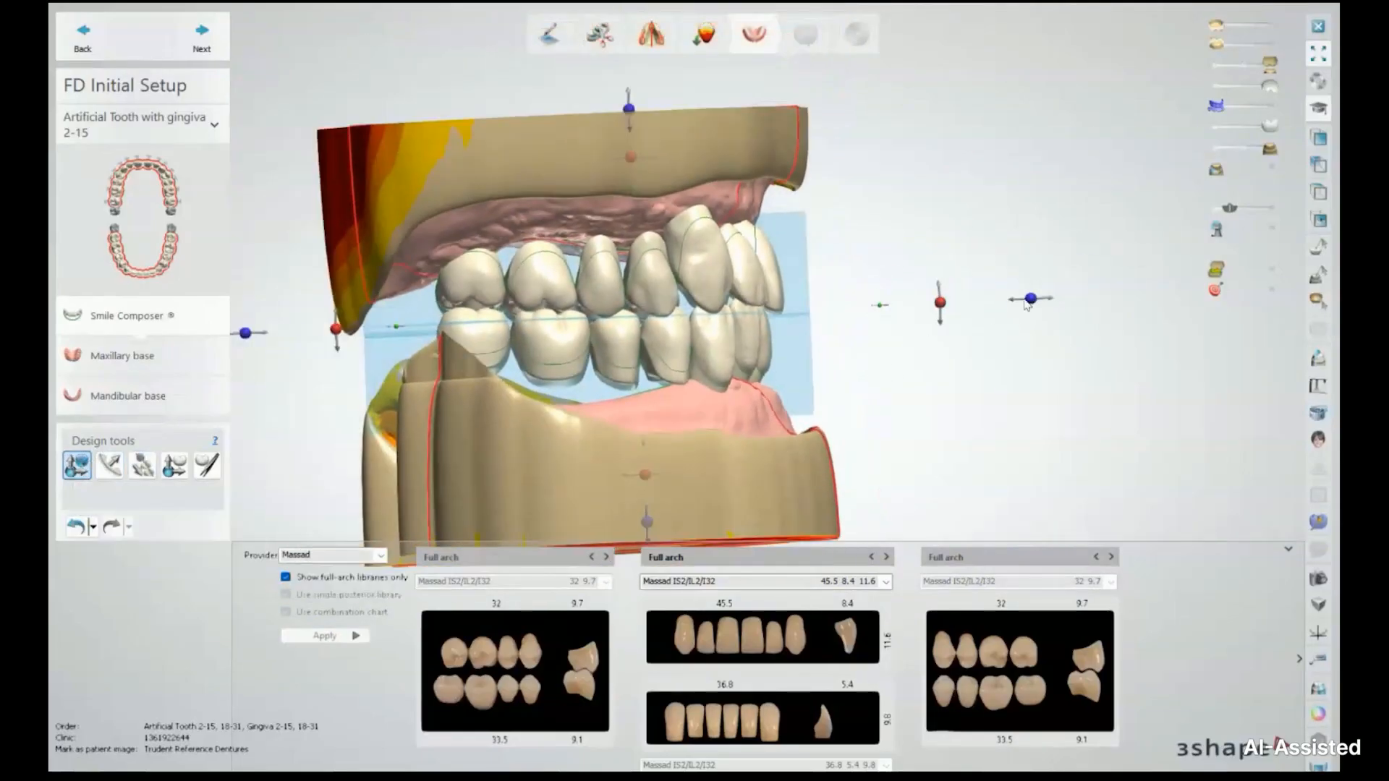
mouse_move(1033, 300)
mouse_down()
mouse_move(1098, 297)
mouse_move(993, 300)
mouse_move(1109, 292)
mouse_move(1012, 298)
mouse_move(1063, 297)
mouse_move(1051, 300)
mouse_up()
right_drag(909, 266, 804, 260)
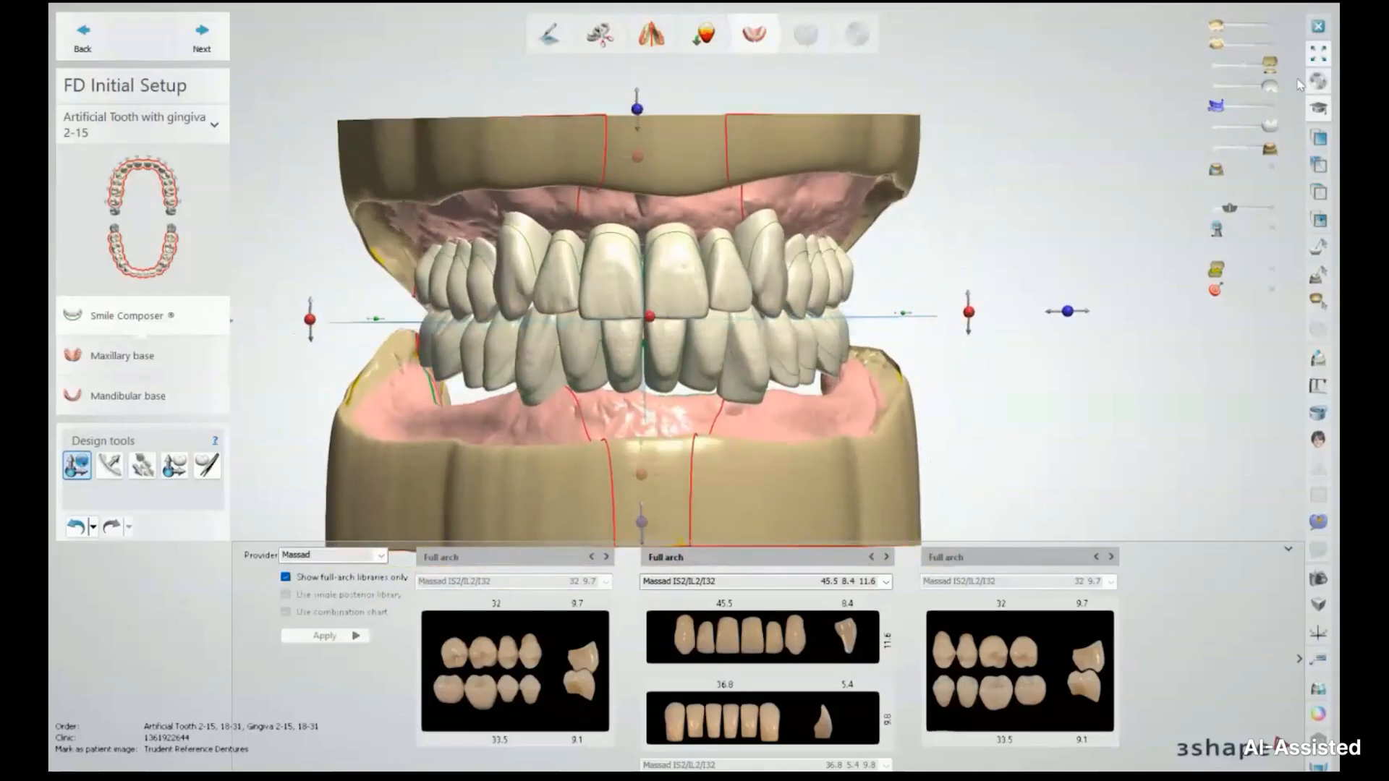
Step: Show the blue reference scan semi-transparently over the teeth and fine-tune the tooth setup's position against it
drag(1226, 107, 1253, 108)
right_drag(601, 332, 727, 354)
drag(1047, 293, 1056, 297)
right_drag(1018, 251, 831, 229)
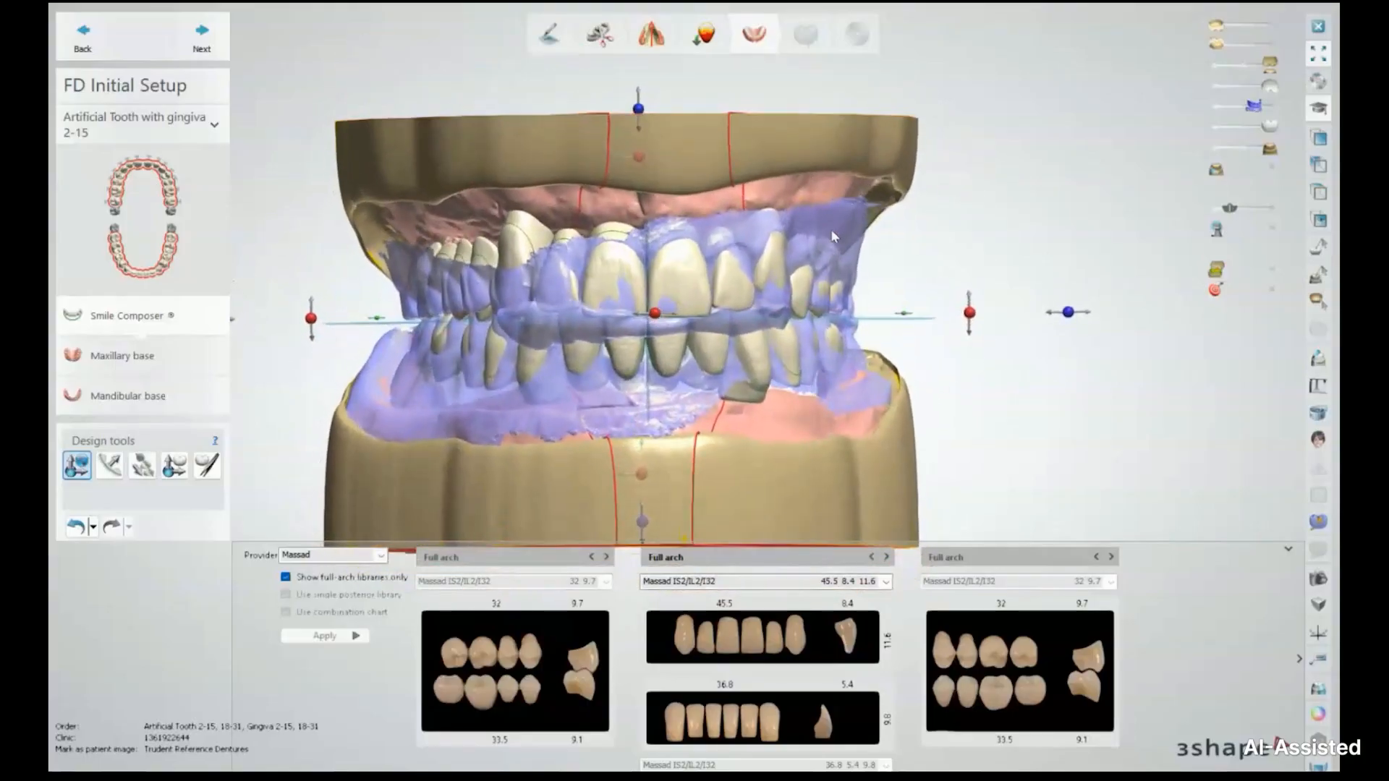
Step: Compare the tooth setup with the blue reference scan by hiding the scan and showing it again from the front
drag(1255, 107, 1214, 105)
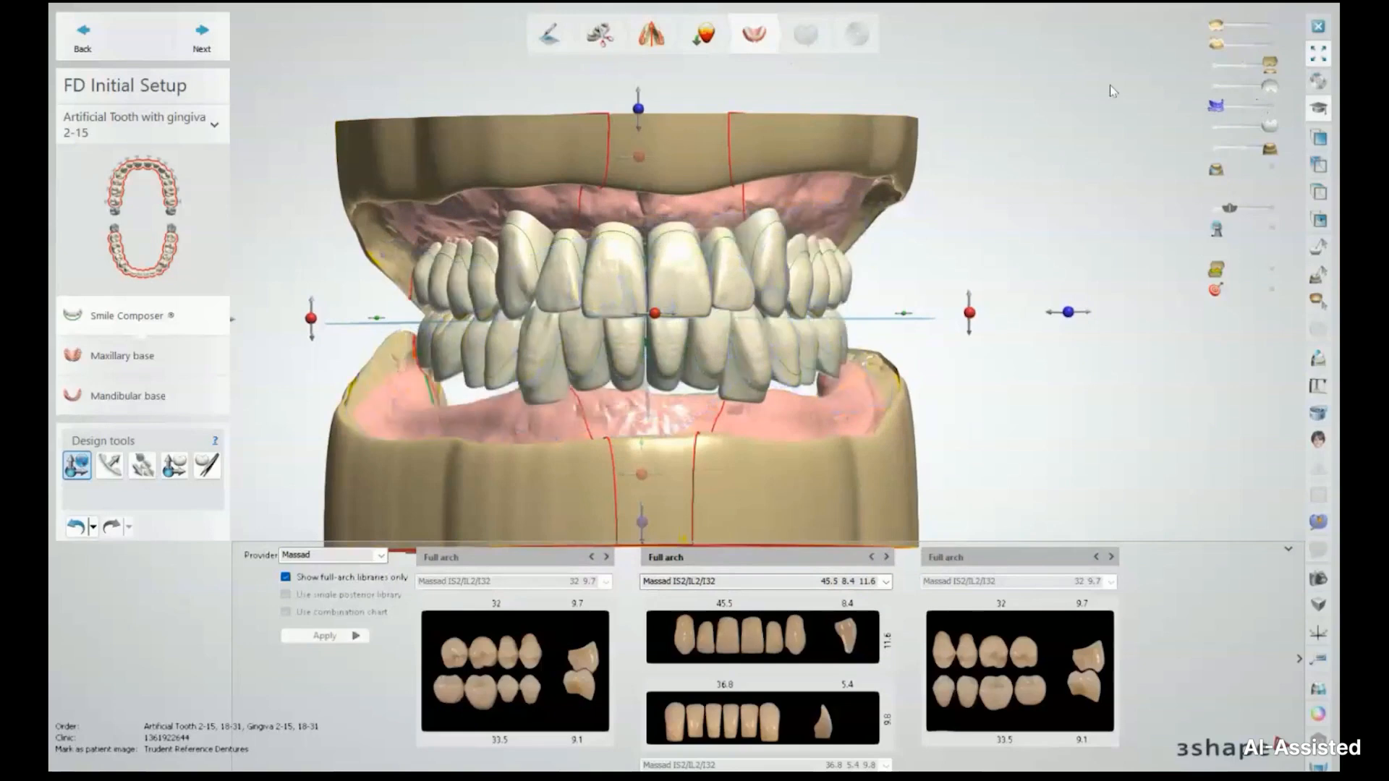
mouse_move(272, 374)
right_down()
mouse_move(314, 375)
mouse_move(260, 374)
right_up()
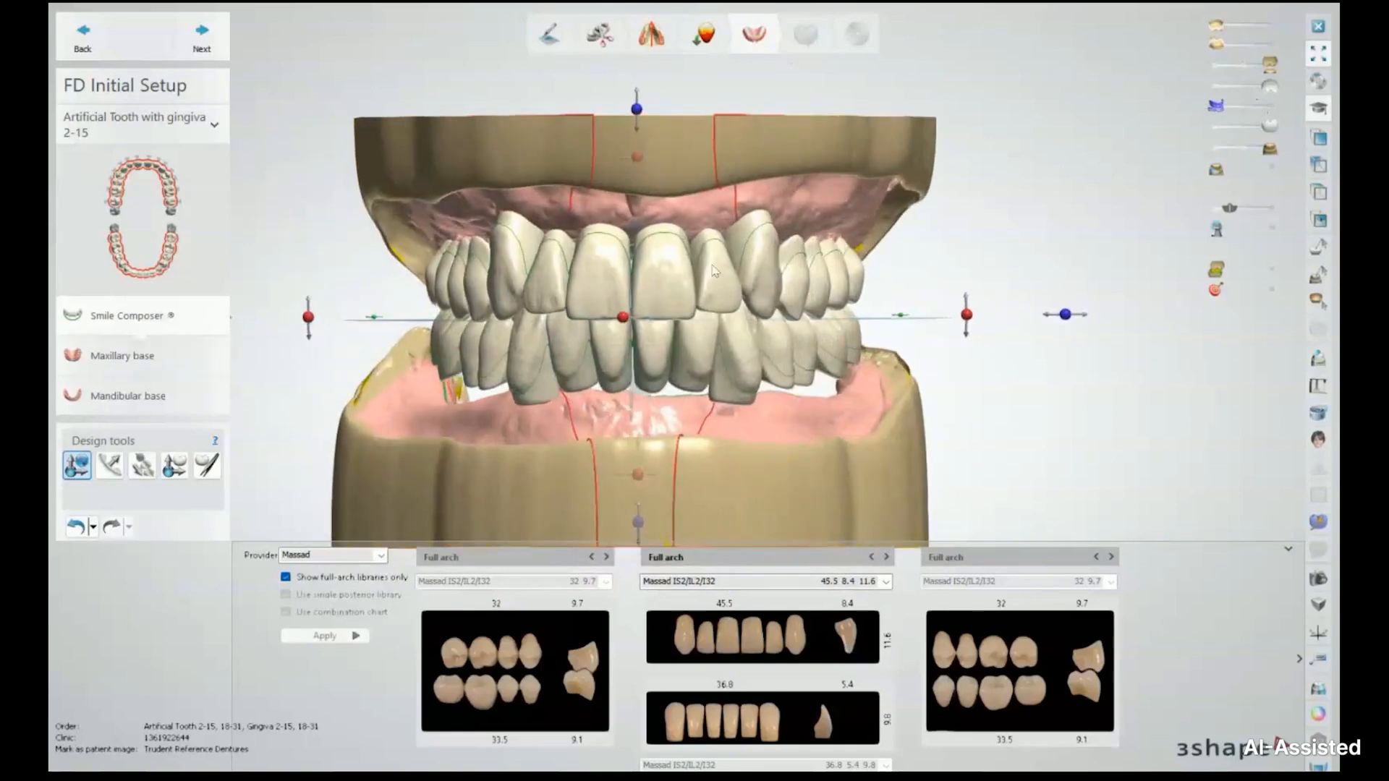
drag(1216, 107, 1257, 108)
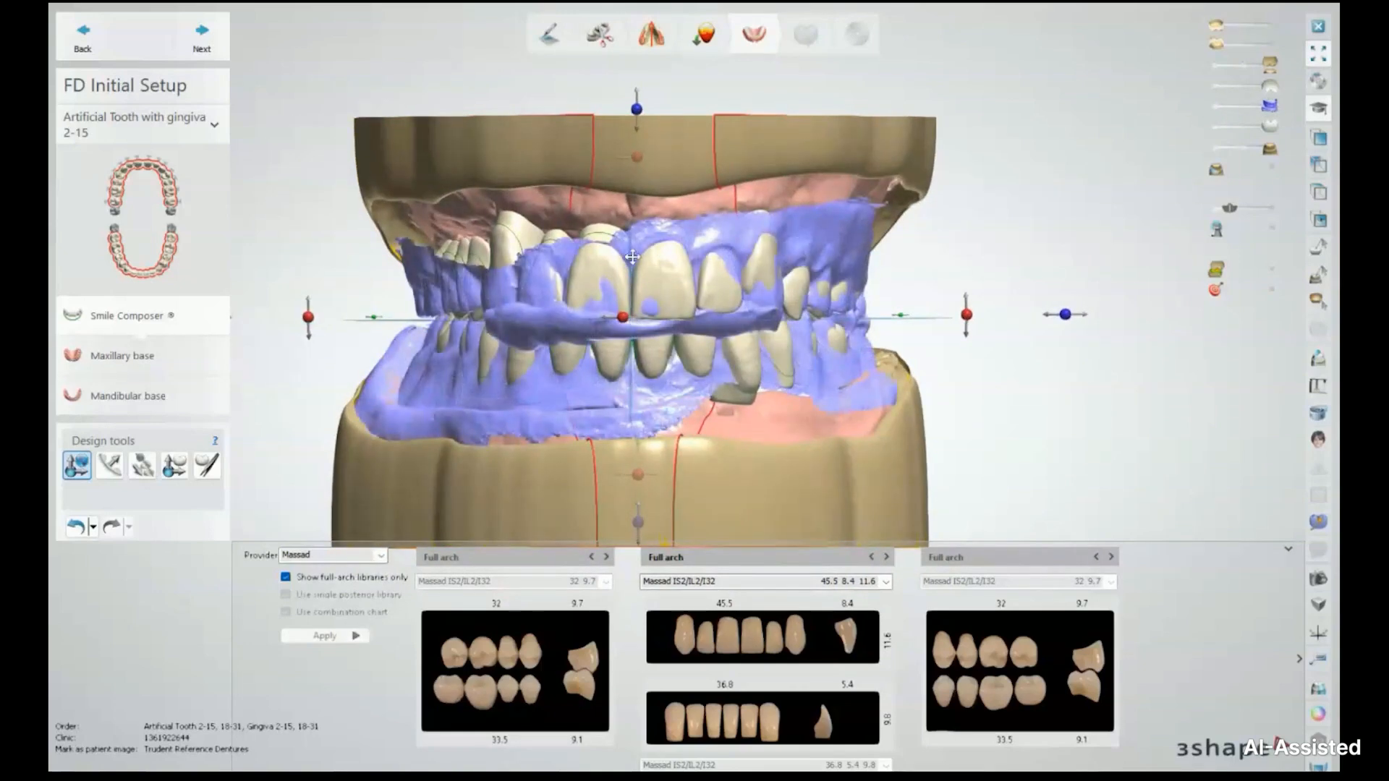
scroll(692, 217, up, 5)
scroll(695, 217, down, 5)
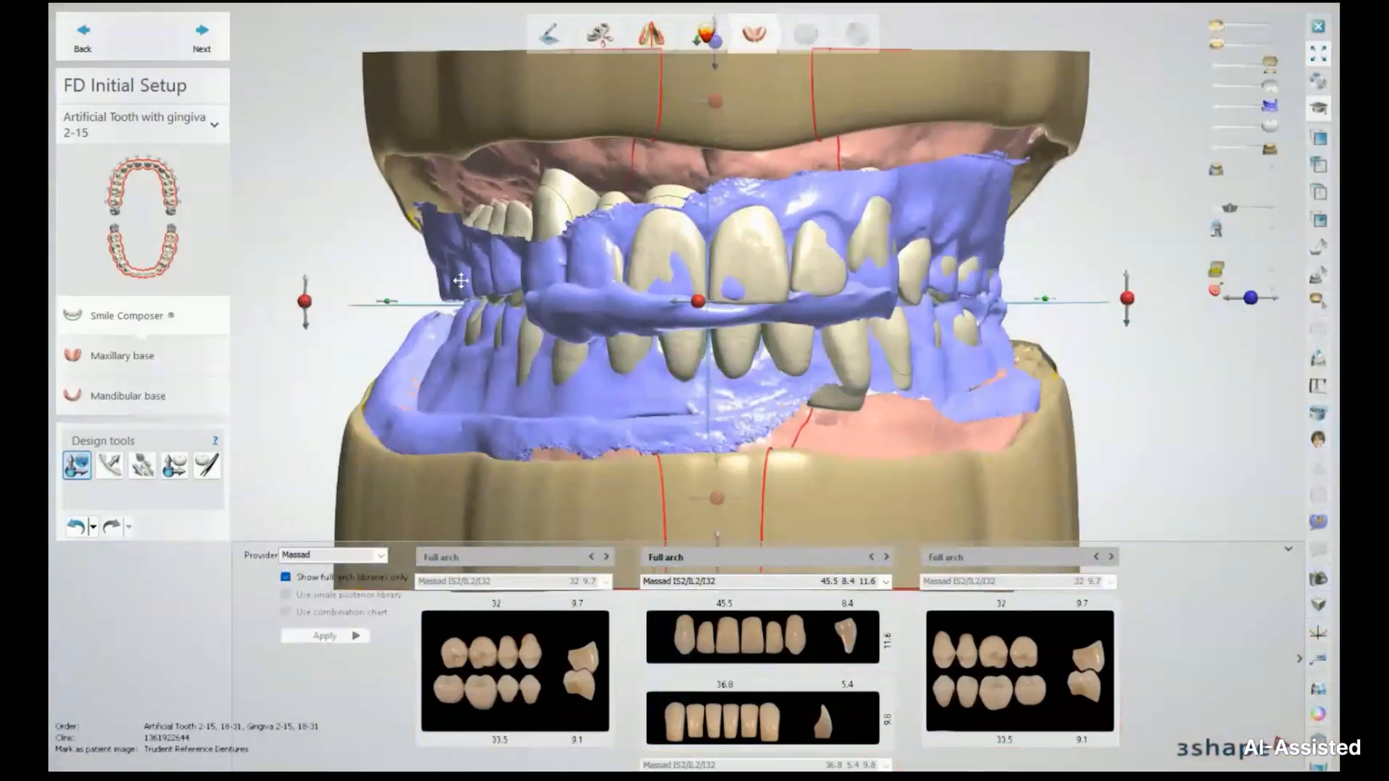
scroll(387, 305, up, 4)
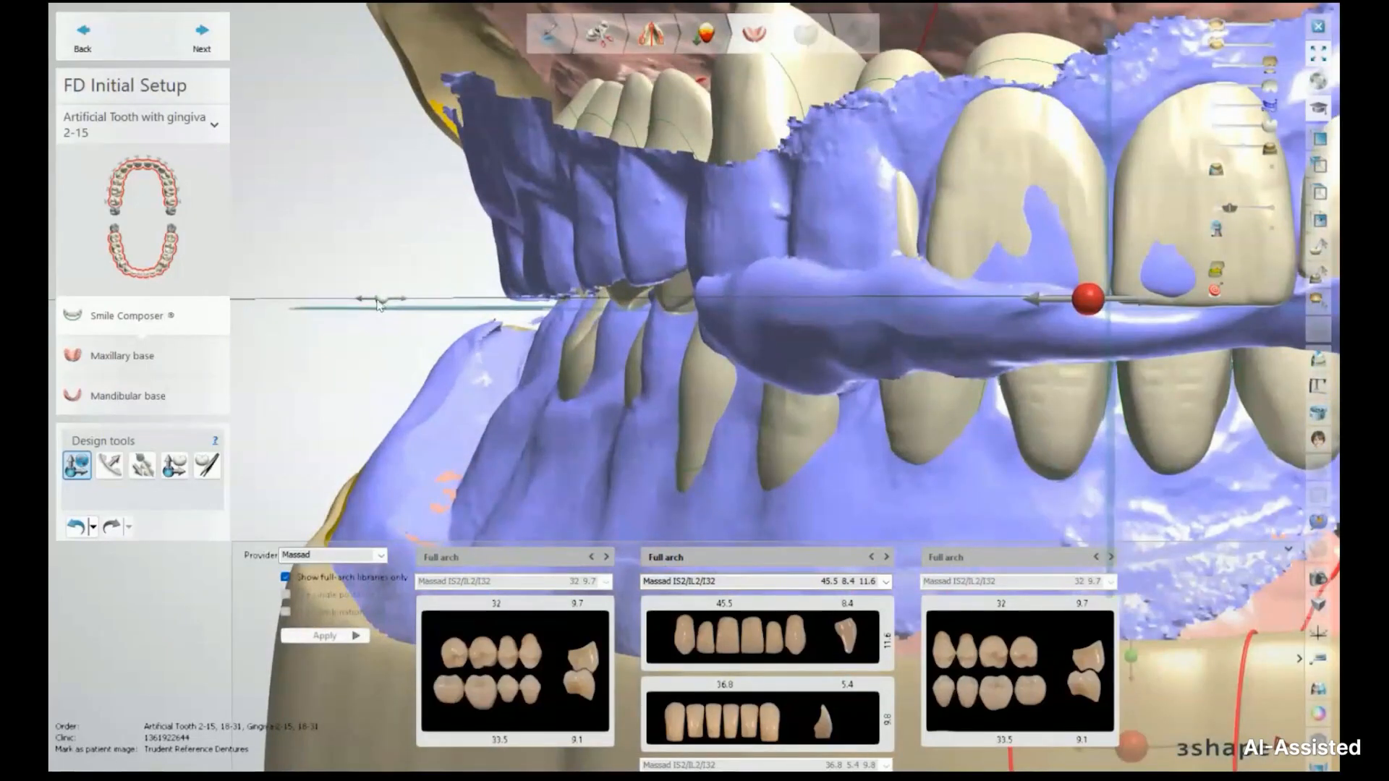
Step: Hide the blue reference scan and narrow the complete tooth setup across its width
scroll(600, 331, down, 4)
drag(521, 334, 531, 333)
click(1267, 109)
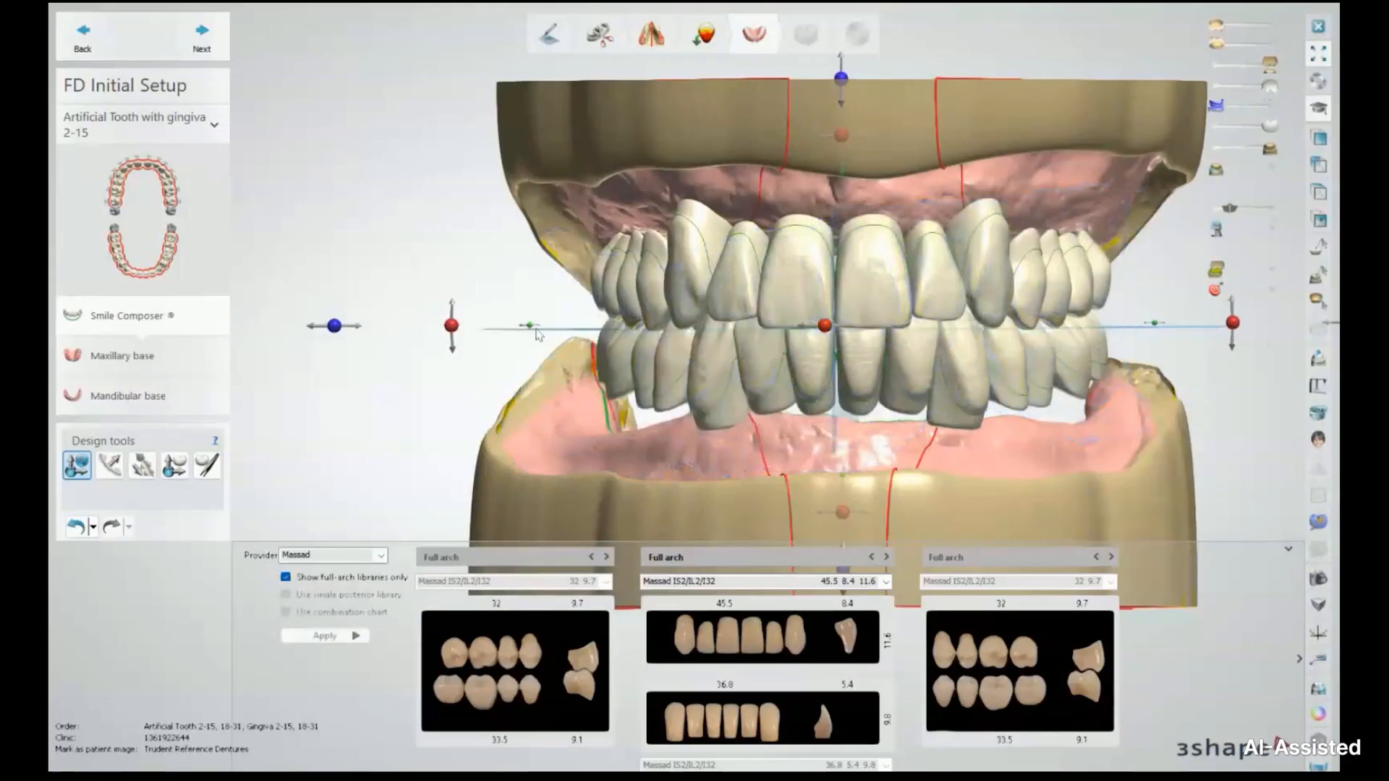
drag(537, 335, 565, 292)
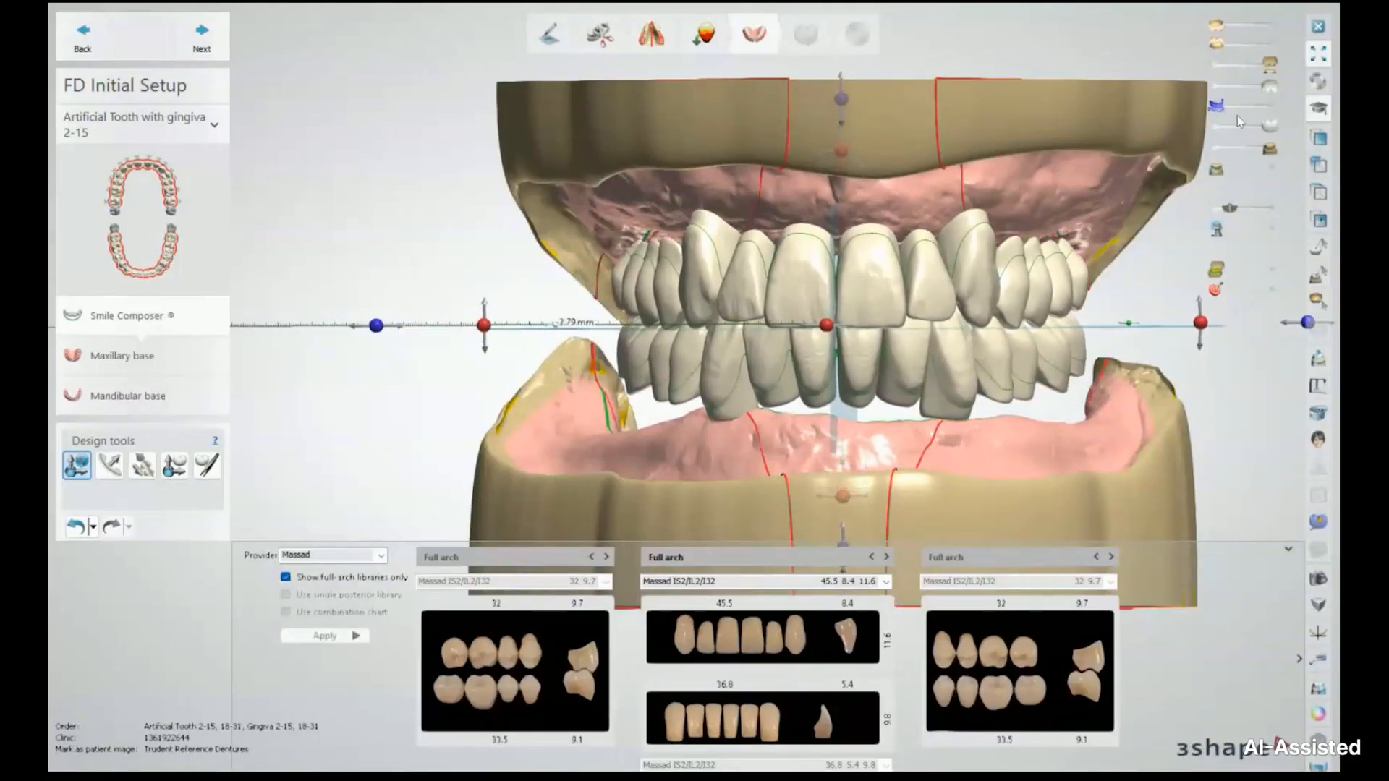
Step: Show the reference scan semi-transparently and fine-tune the tooth setup's width and position against it
drag(1217, 105, 1254, 113)
right_drag(952, 216, 770, 261)
drag(594, 329, 583, 327)
right_drag(824, 311, 896, 138)
drag(894, 126, 905, 145)
right_drag(939, 271, 877, 190)
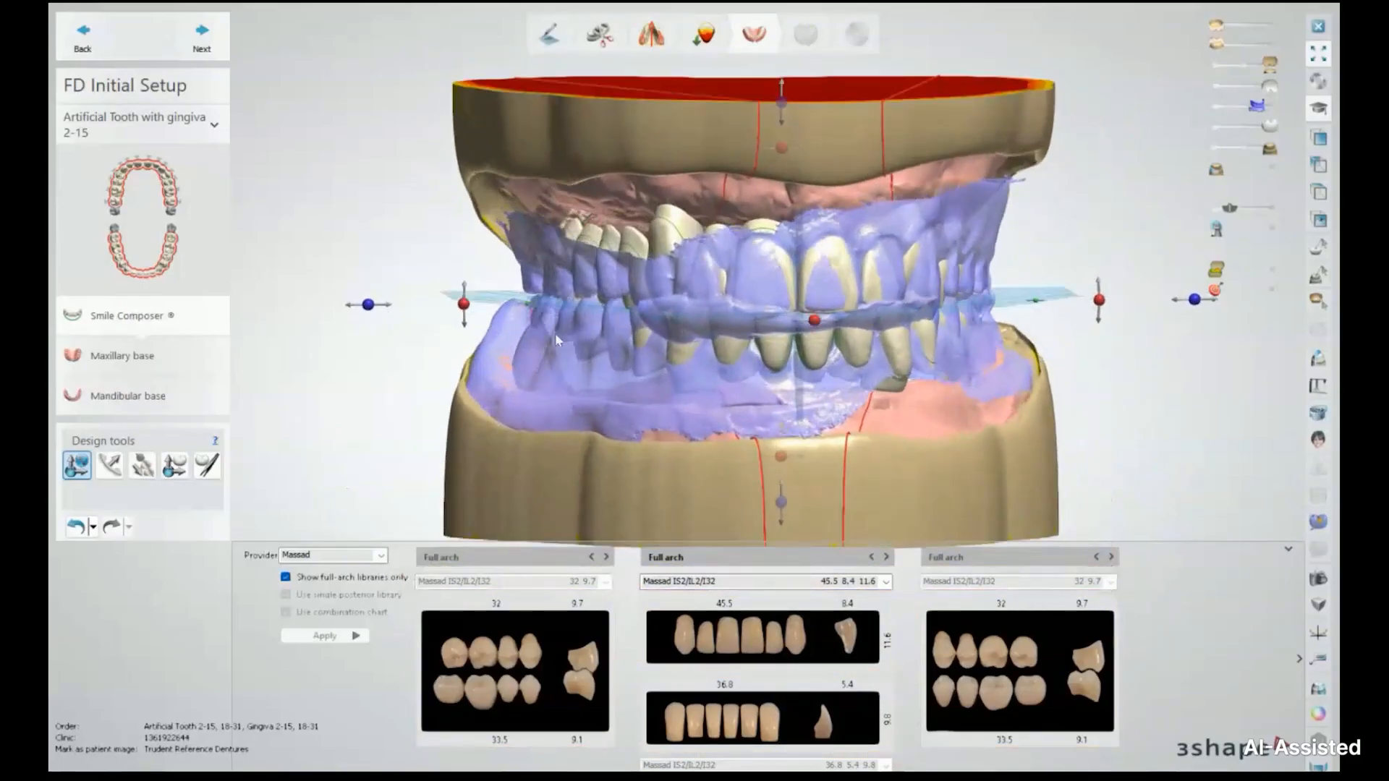
Step: Widen the complete tooth setup and fine-tune its front teeth against the semi-transparent reference scan
scroll(555, 334, up, 5)
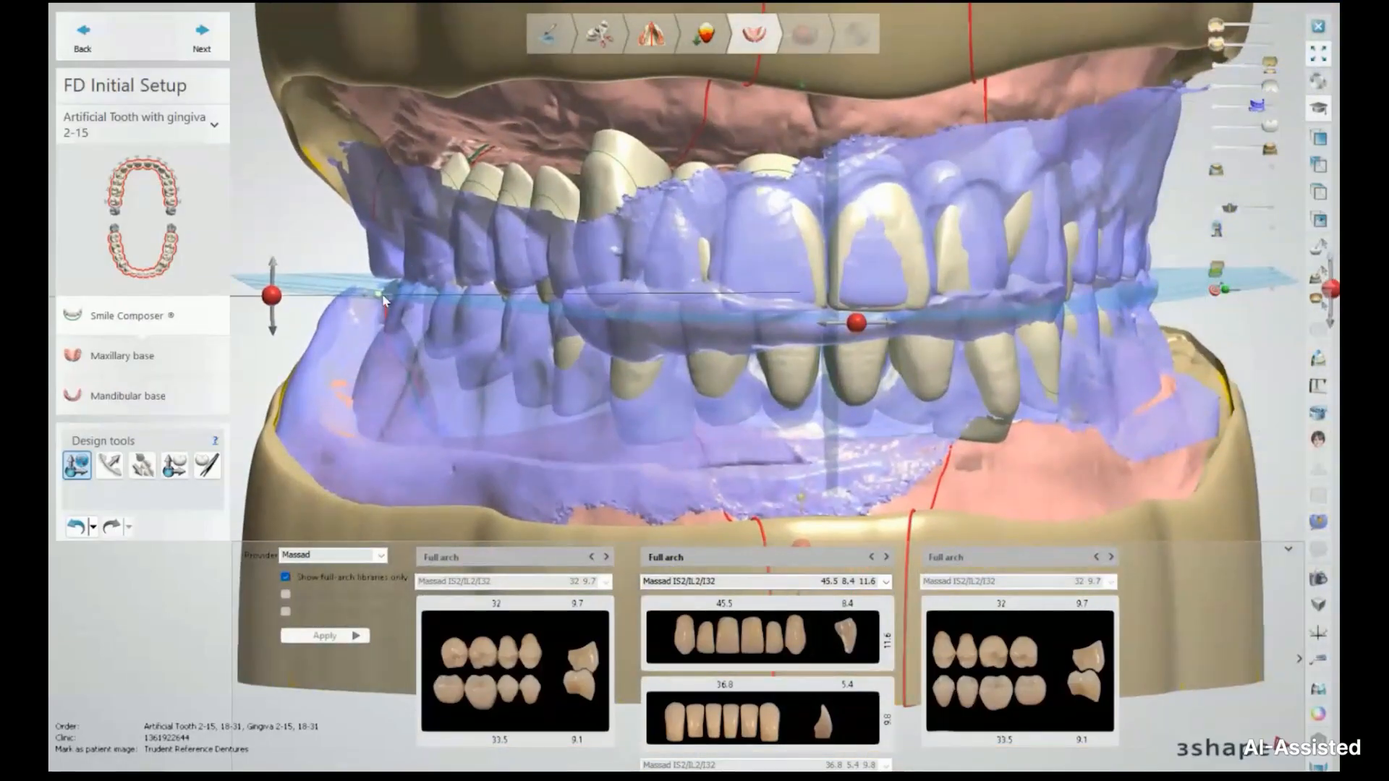
drag(381, 299, 354, 293)
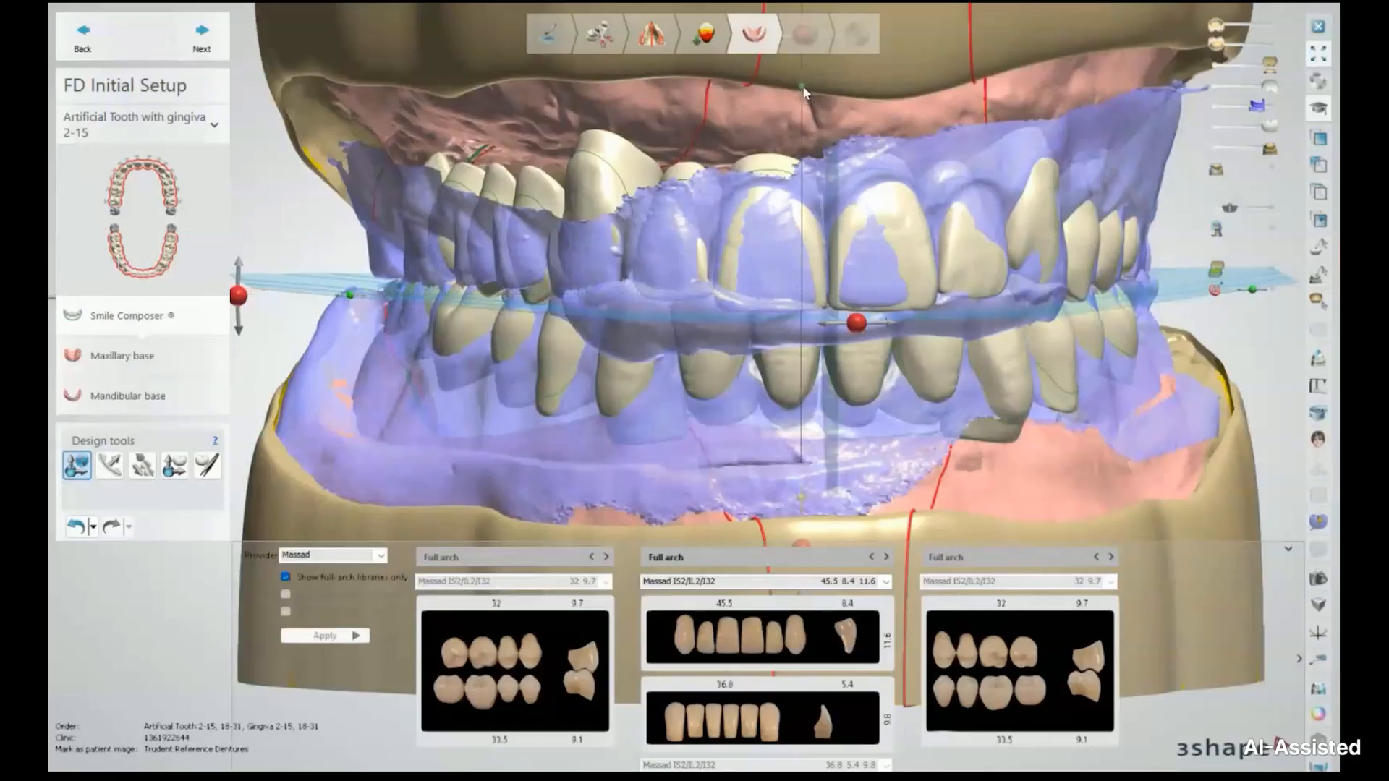
drag(804, 90, 805, 95)
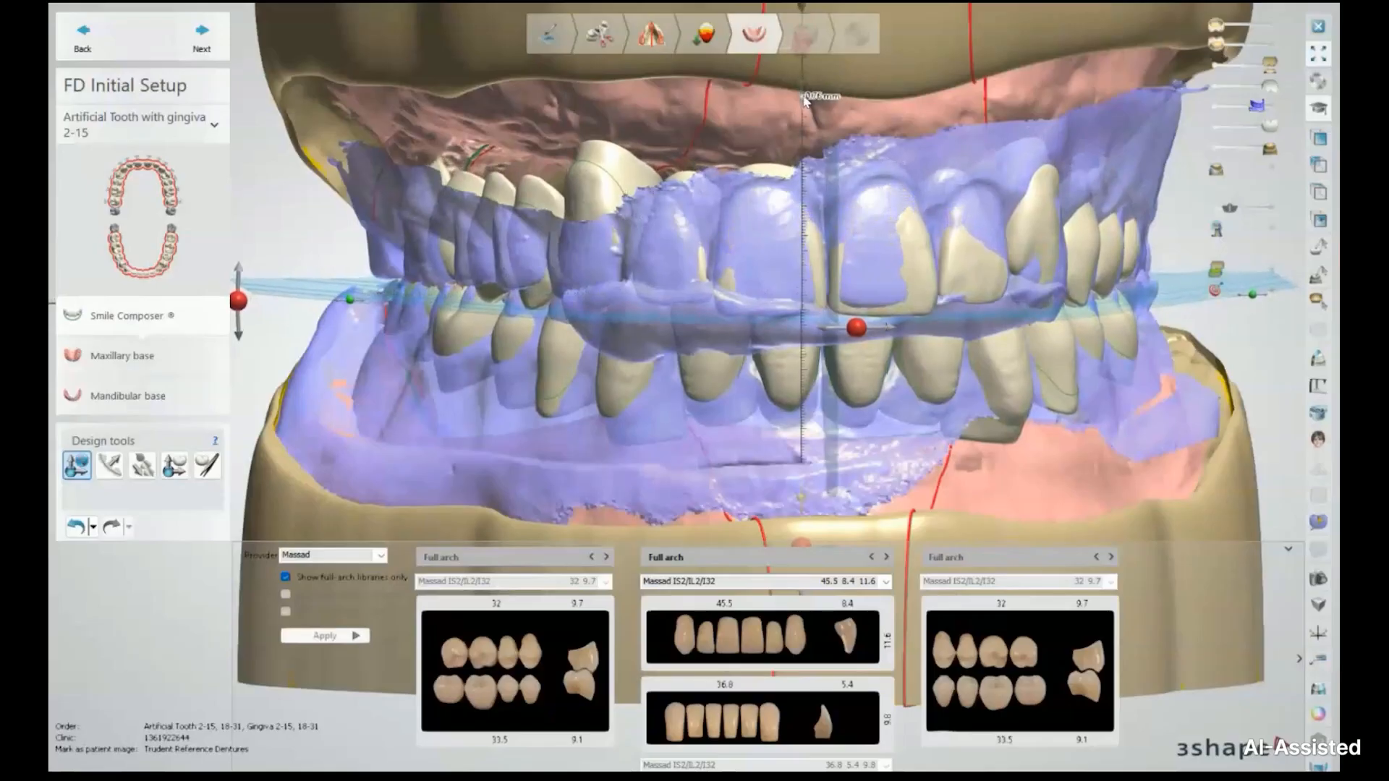
Step: Check the upper incisors closely against the reference scan and widen the tooth setup slightly more
scroll(753, 199, up, 5)
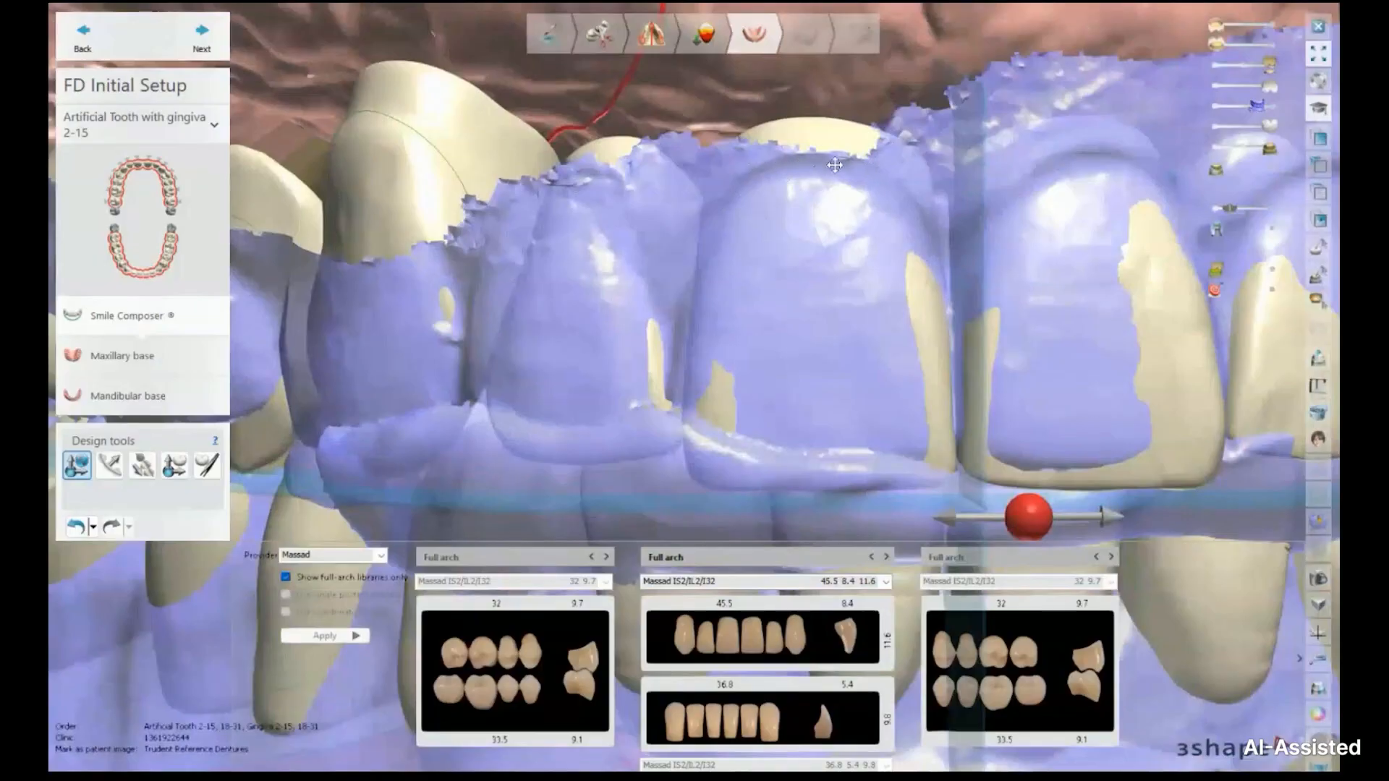
middle_drag(889, 220, 923, 223)
right_drag(787, 205, 987, 241)
scroll(988, 242, down, 5)
right_drag(707, 146, 612, 157)
ctrl+right_drag(457, 171, 563, 191)
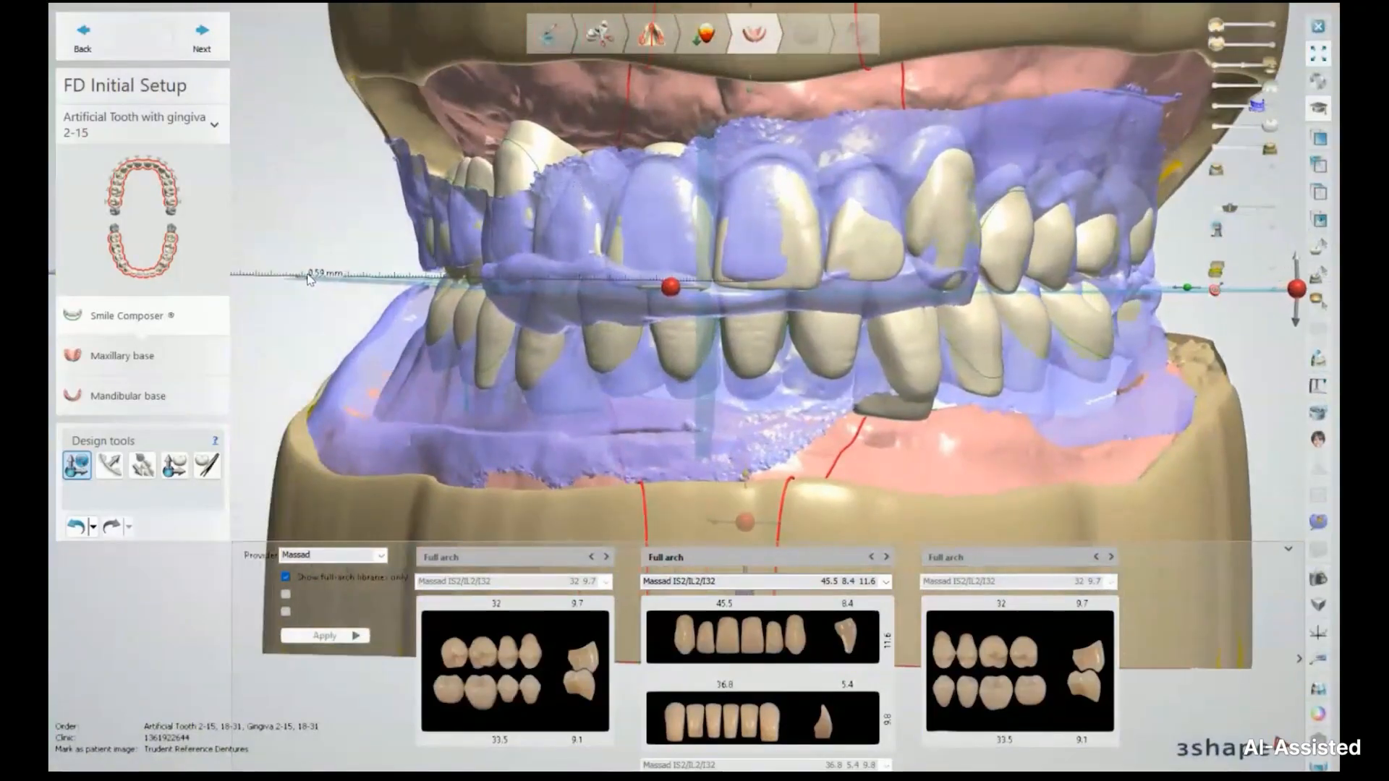
drag(304, 279, 299, 279)
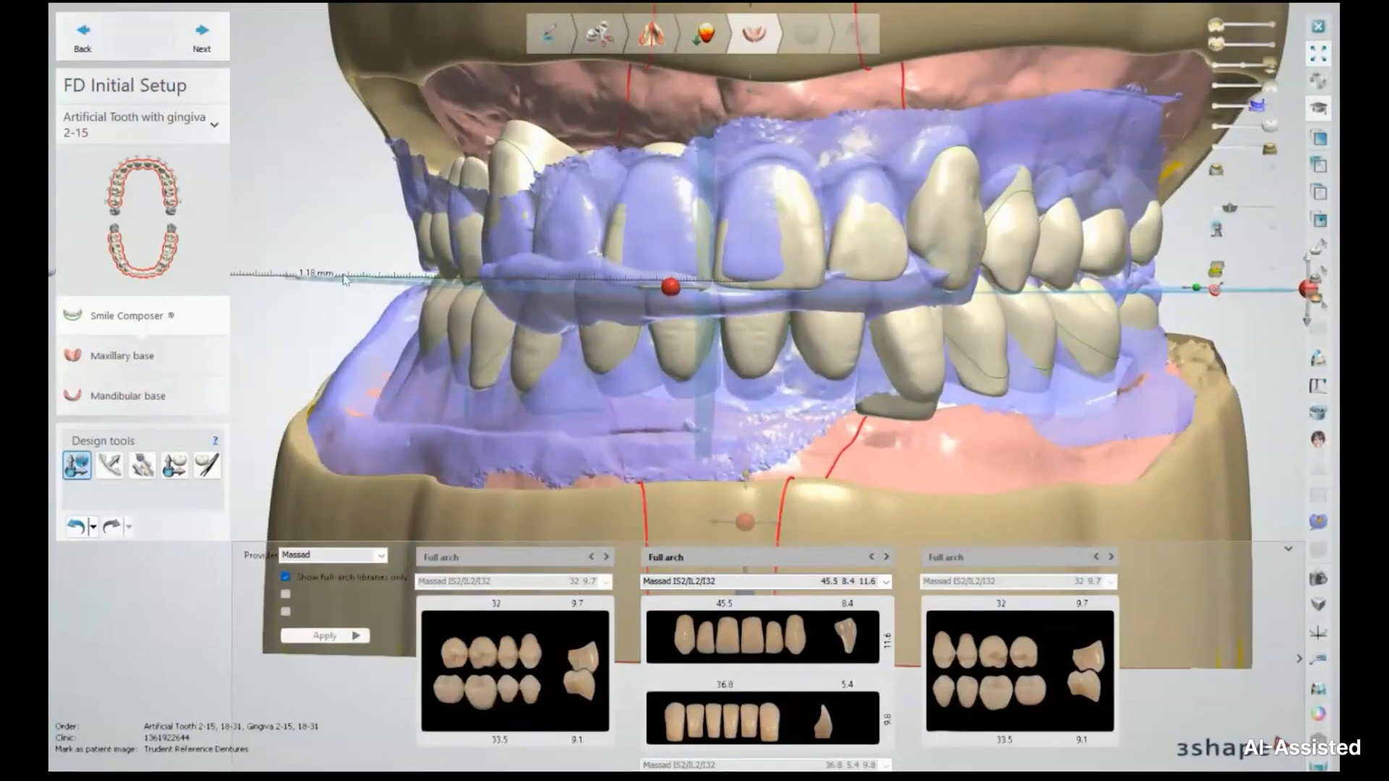
Step: Hide the reference scan and examine the tooth setup on the ridges from the front and side
right_drag(653, 259, 710, 266)
drag(1255, 108, 1102, 47)
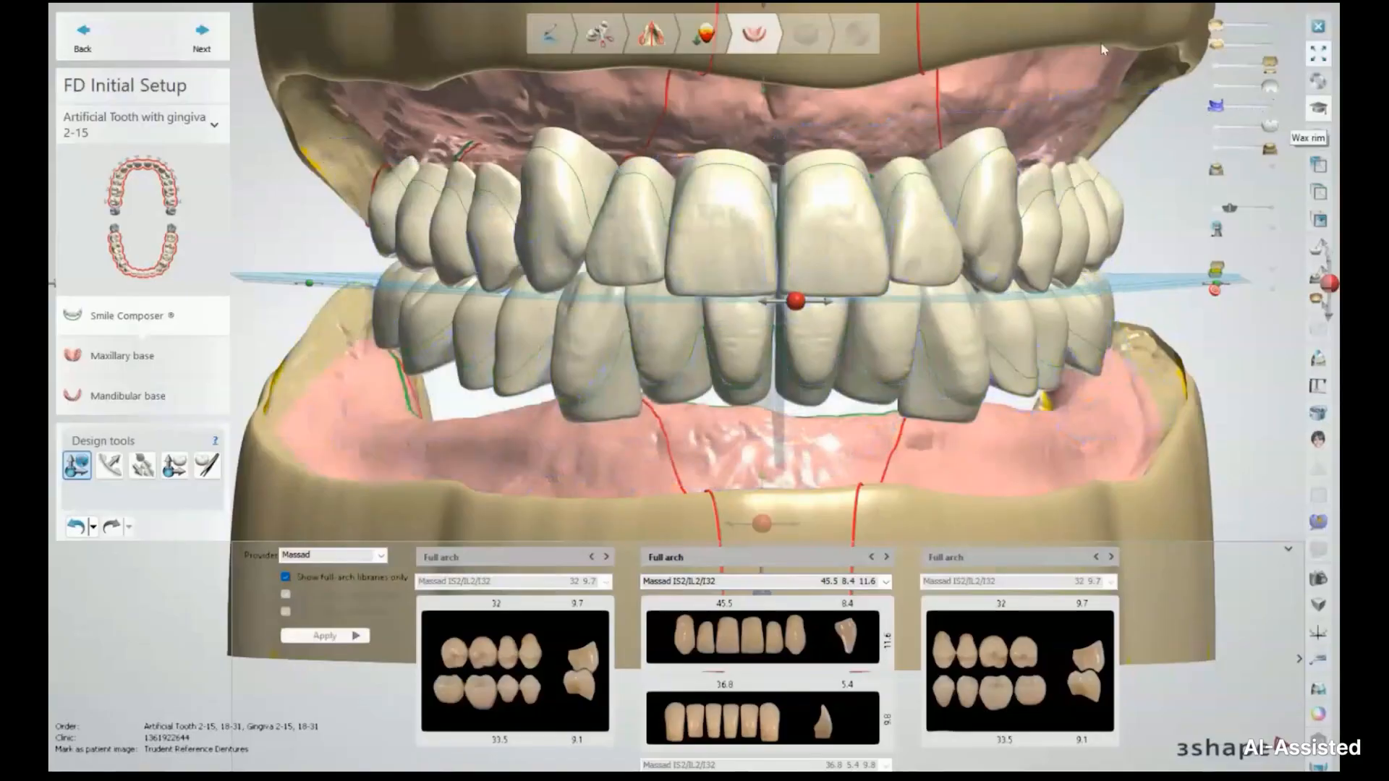
right_drag(498, 298, 600, 303)
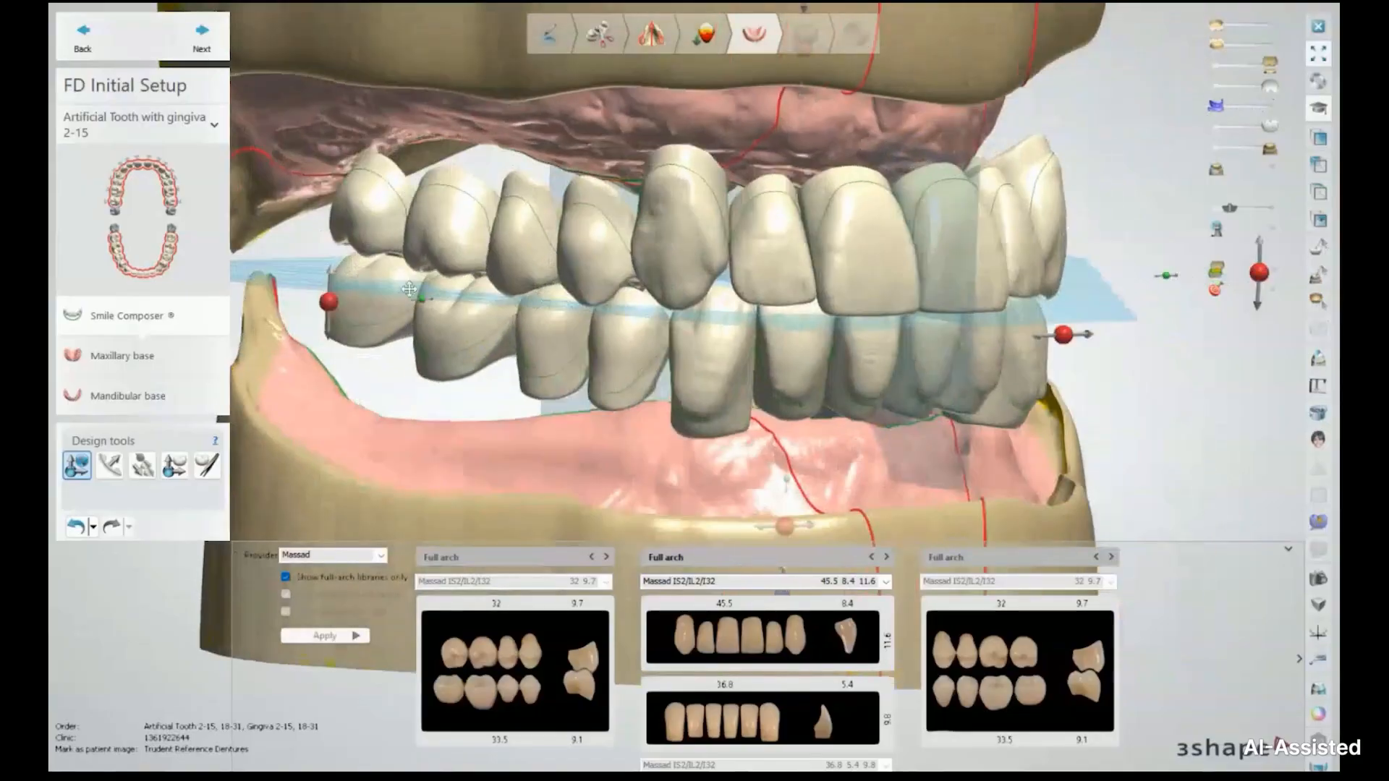
right_drag(748, 359, 547, 342)
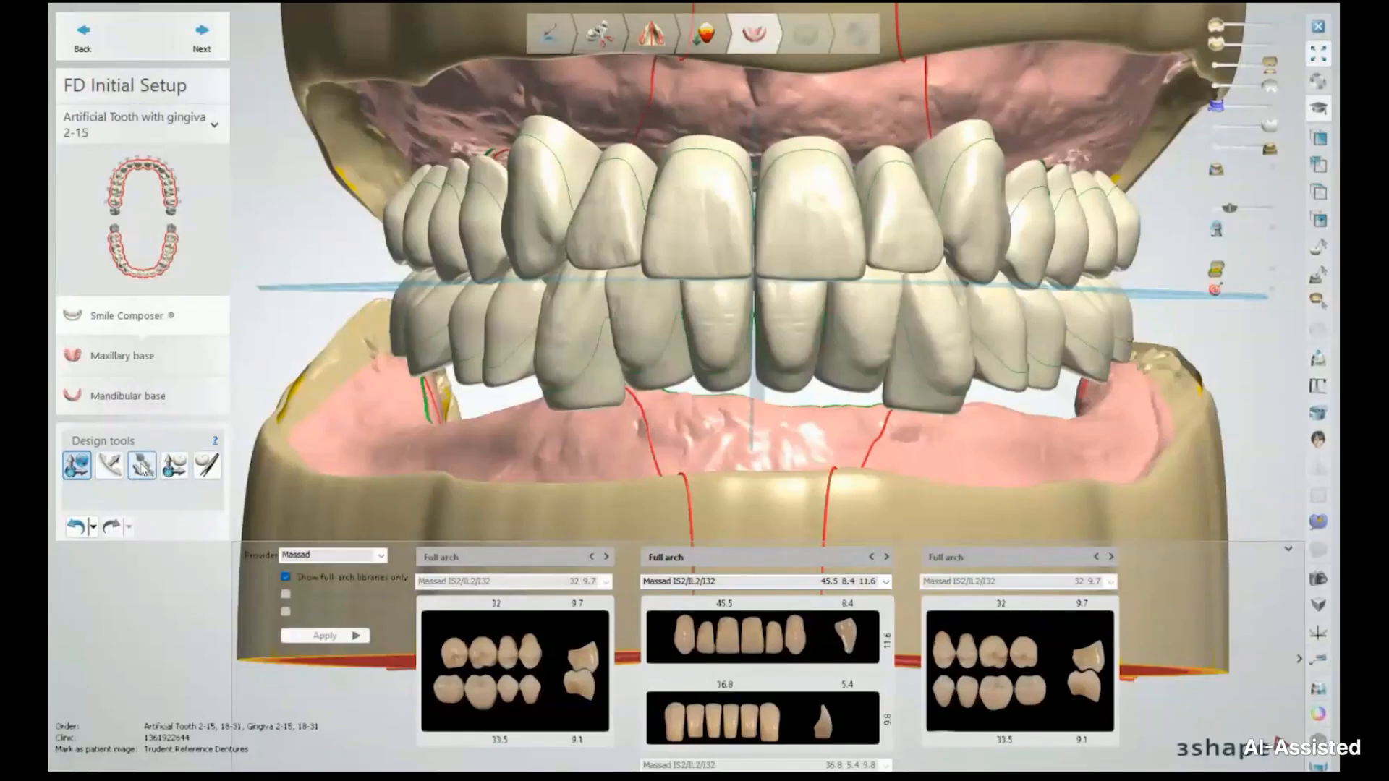
Step: Switch to the tooth adjustment tool without symmetric design and show the reference scan semi-transparently over the upper front teeth
click(141, 464)
right_drag(681, 441, 558, 431)
drag(1218, 109, 1239, 107)
middle_drag(818, 139, 966, 188)
mouse_move(966, 188)
right_down()
mouse_move(952, 192)
mouse_move(968, 189)
right_up()
scroll(729, 231, up, 5)
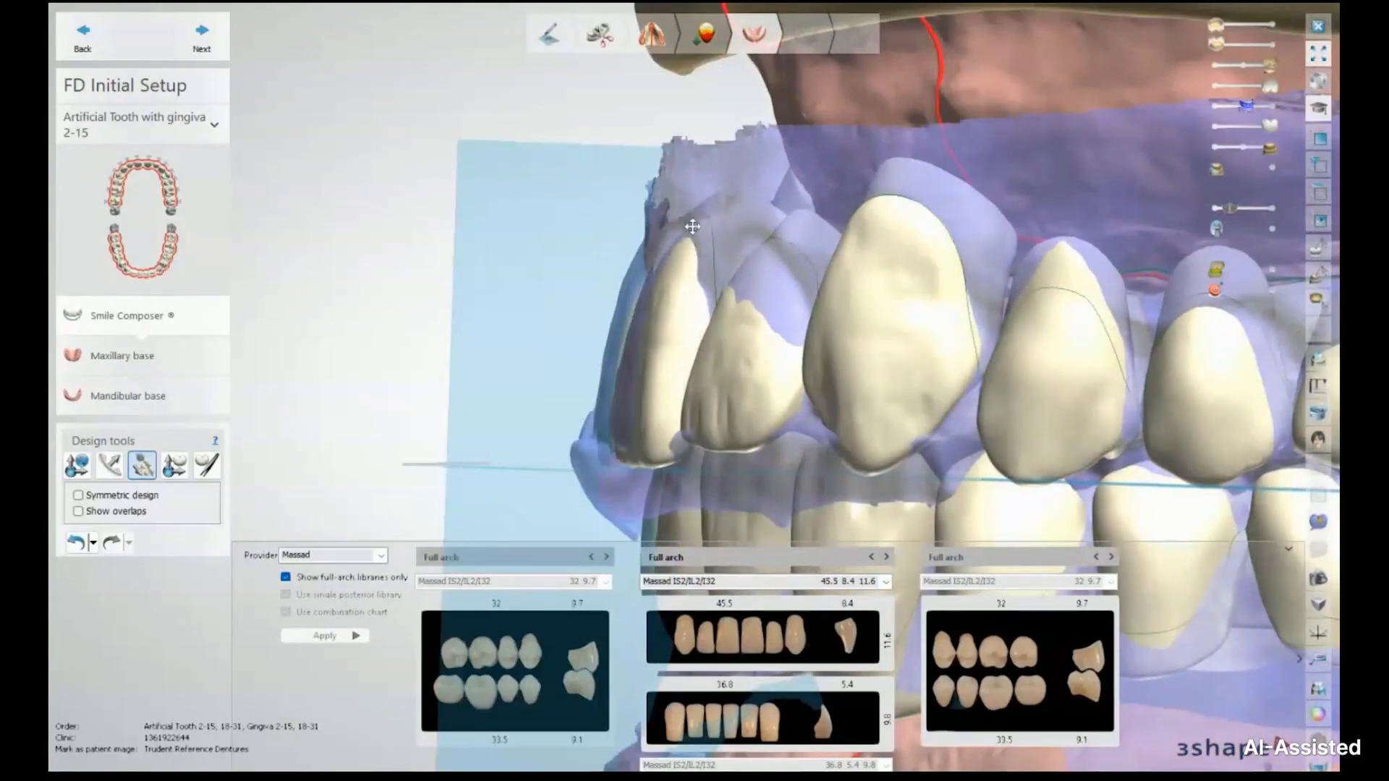
Step: Tilt the upper front teeth to follow the reference scan, judging the angle from the side
right_drag(764, 185, 765, 201)
scroll(761, 191, down, 3)
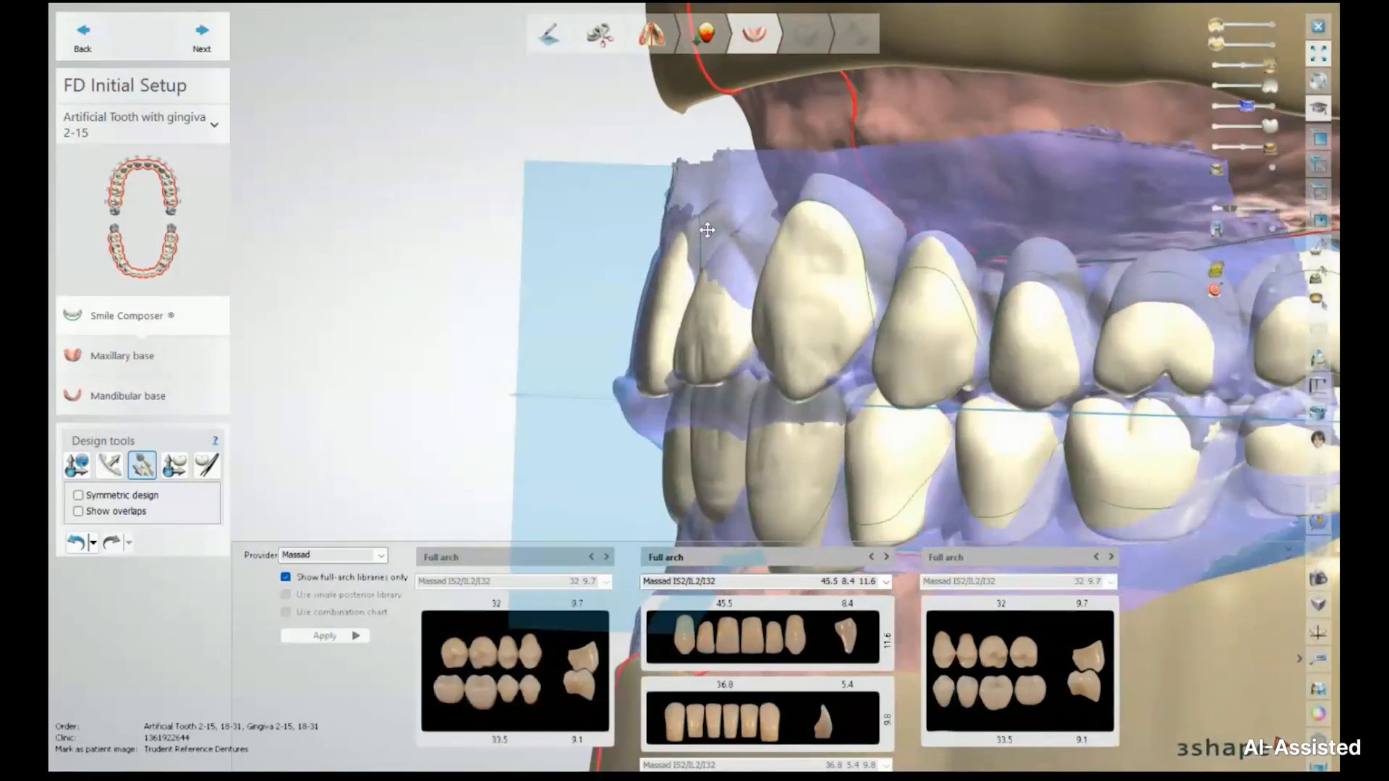
middle_drag(856, 168, 864, 177)
scroll(864, 176, down, 3)
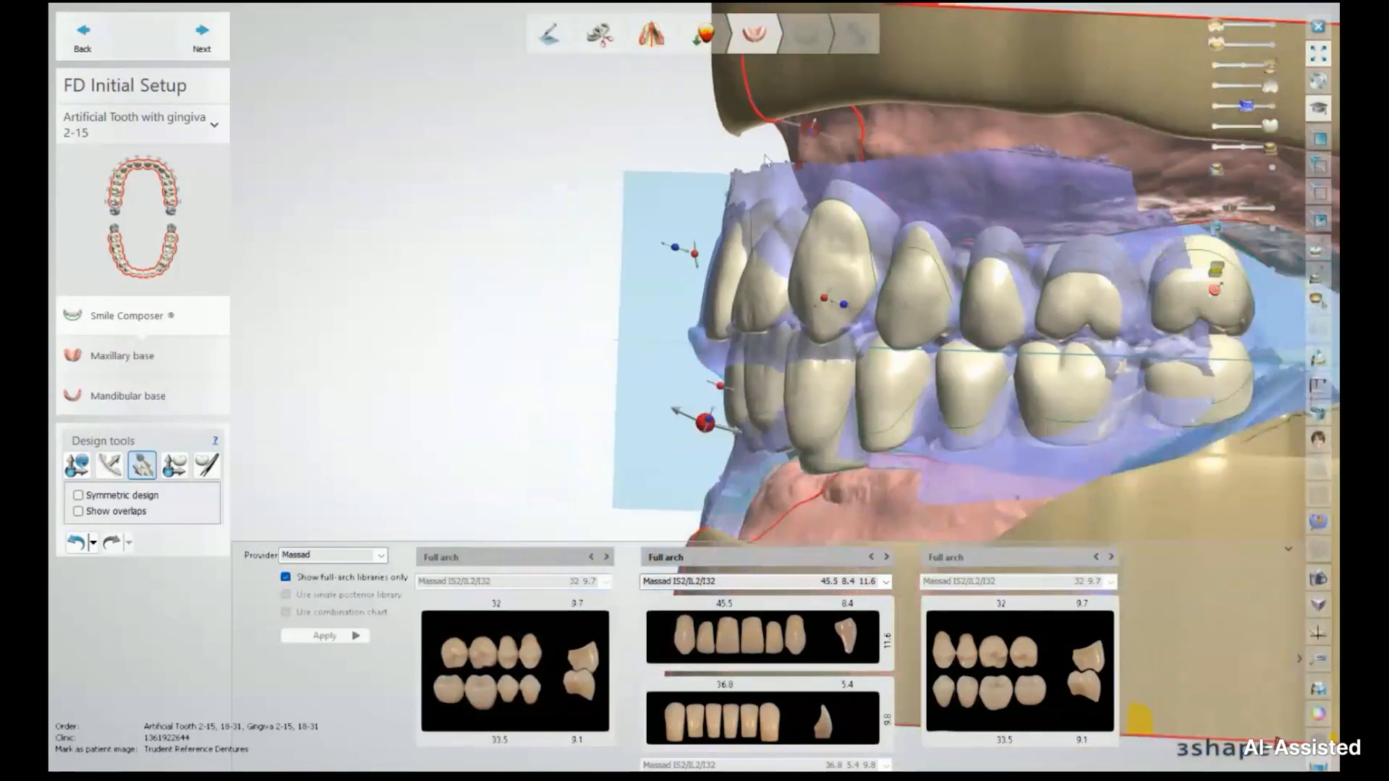
scroll(796, 124, up, 4)
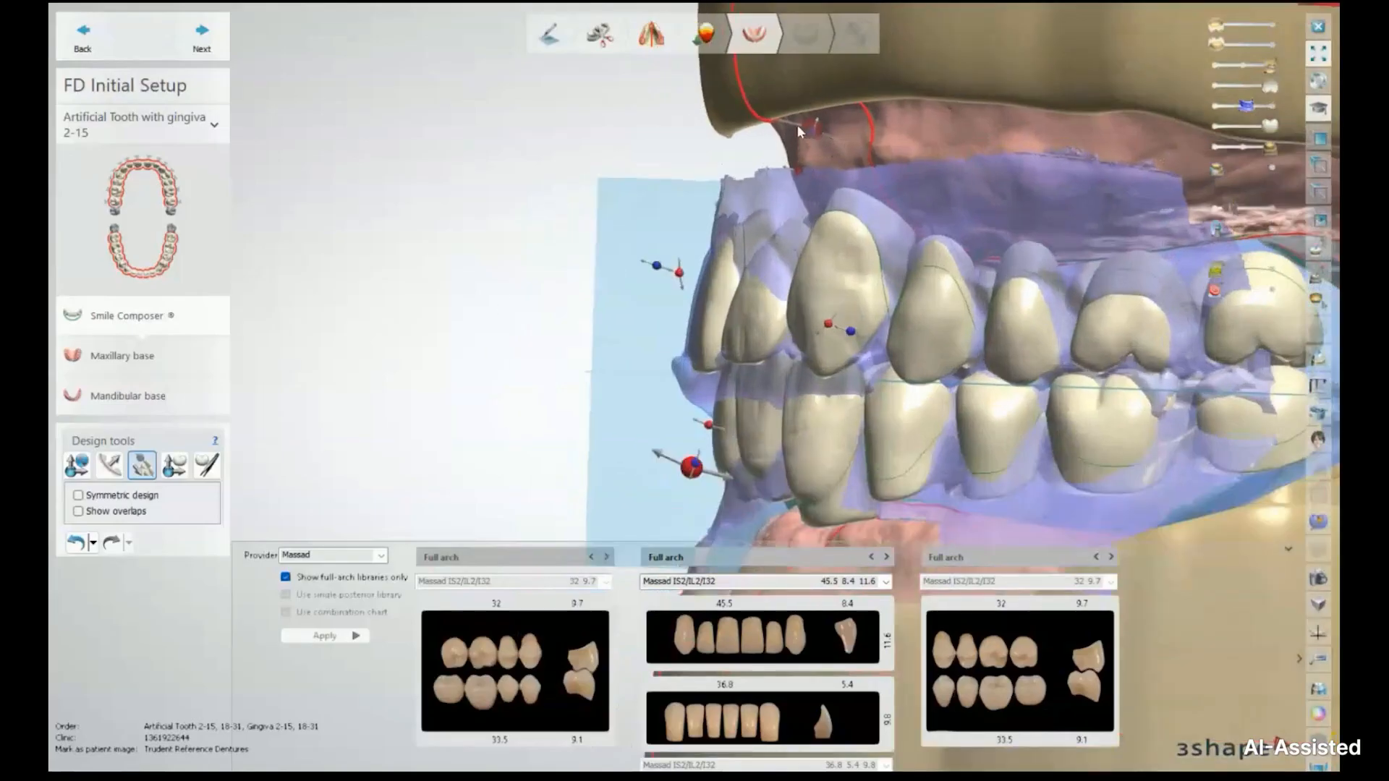
drag(821, 128, 758, 123)
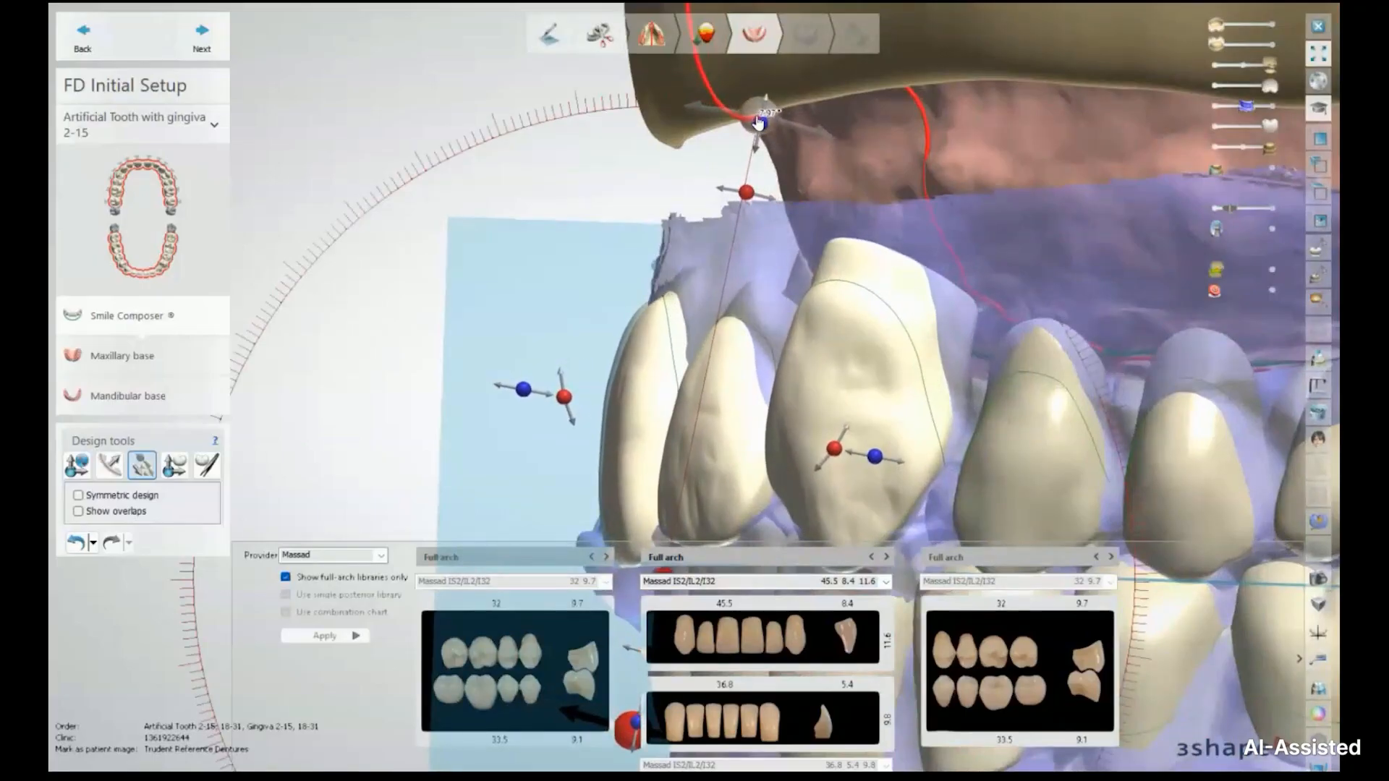
Step: Fade the reference scan slightly, hide the upper model and the occlusal plane, and view the teeth over the lower ridge from above
right_drag(674, 244, 469, 225)
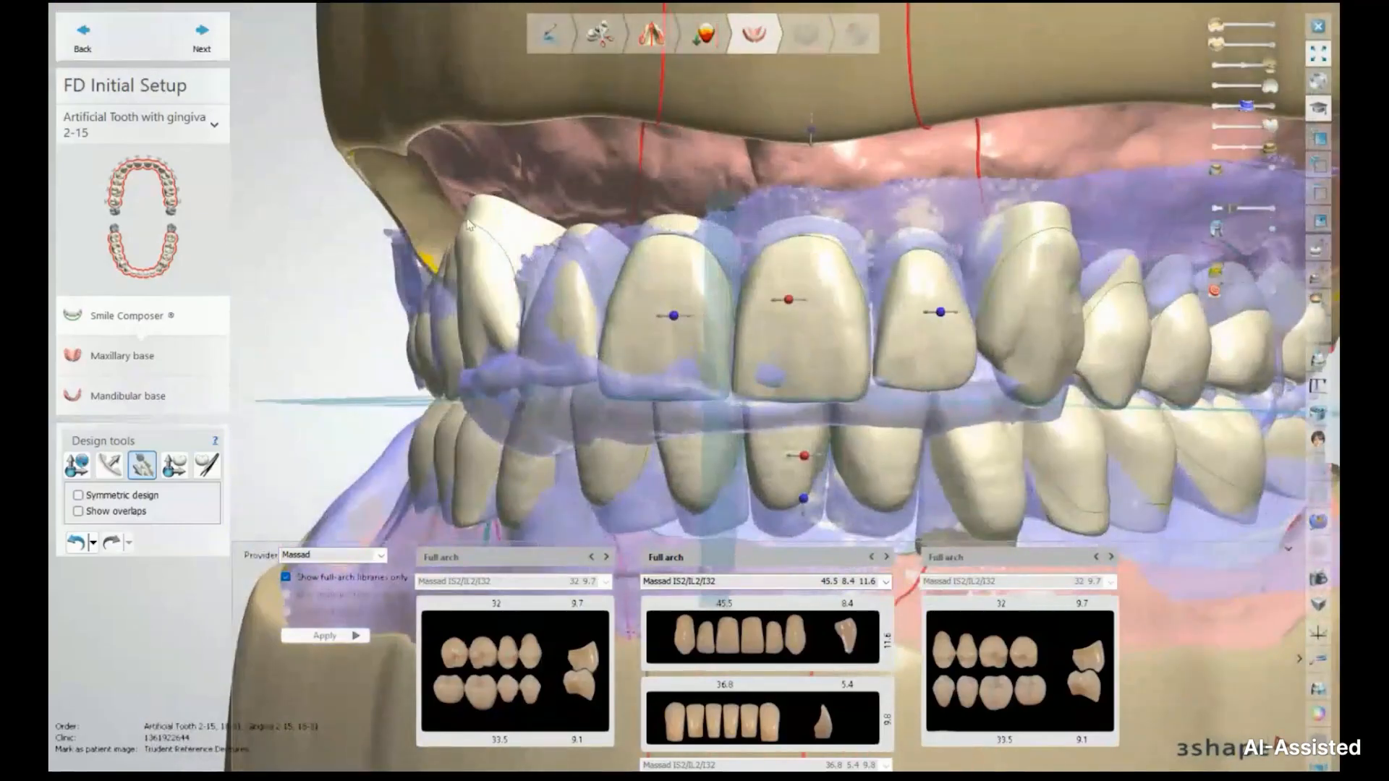
right_drag(821, 164, 497, 261)
scroll(596, 322, up, 6)
scroll(562, 350, down, 5)
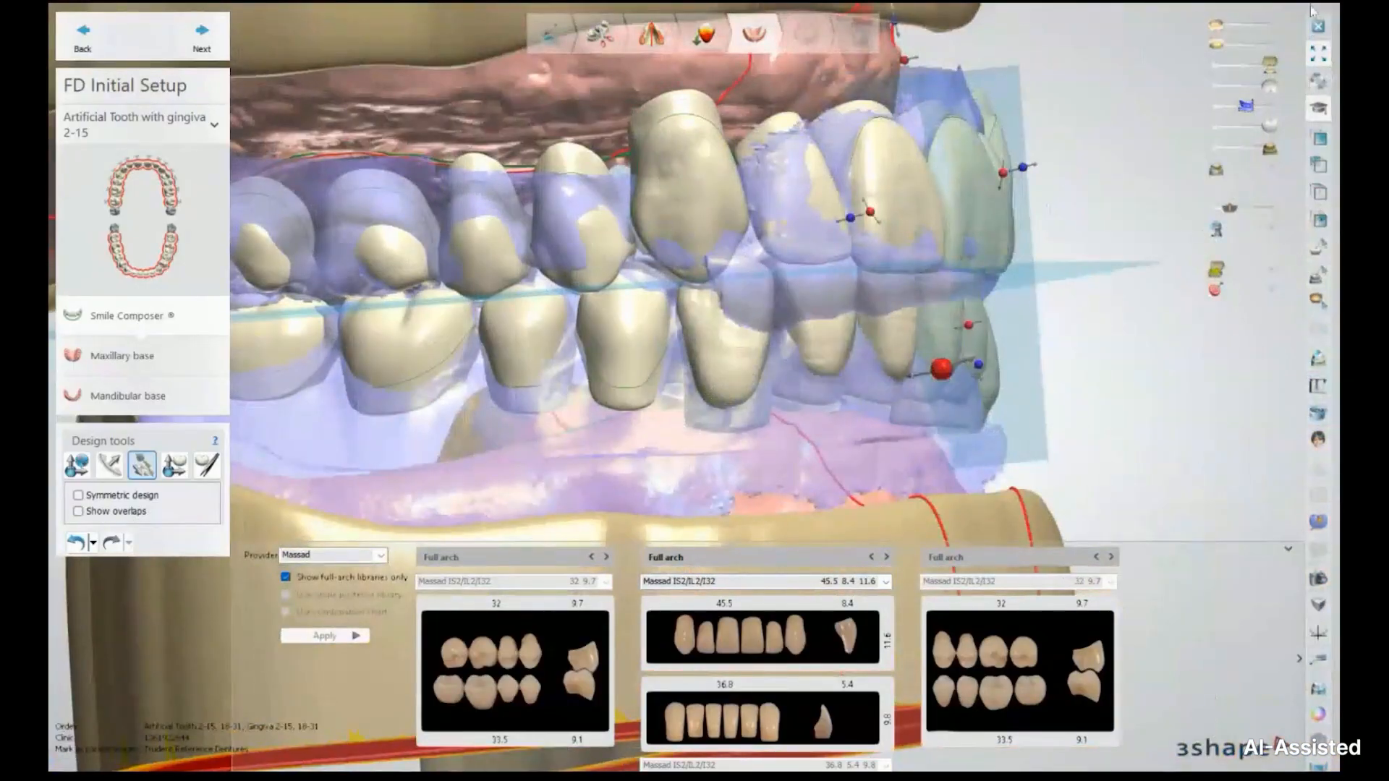
drag(1242, 112, 1233, 113)
right_drag(1186, 144, 1314, 10)
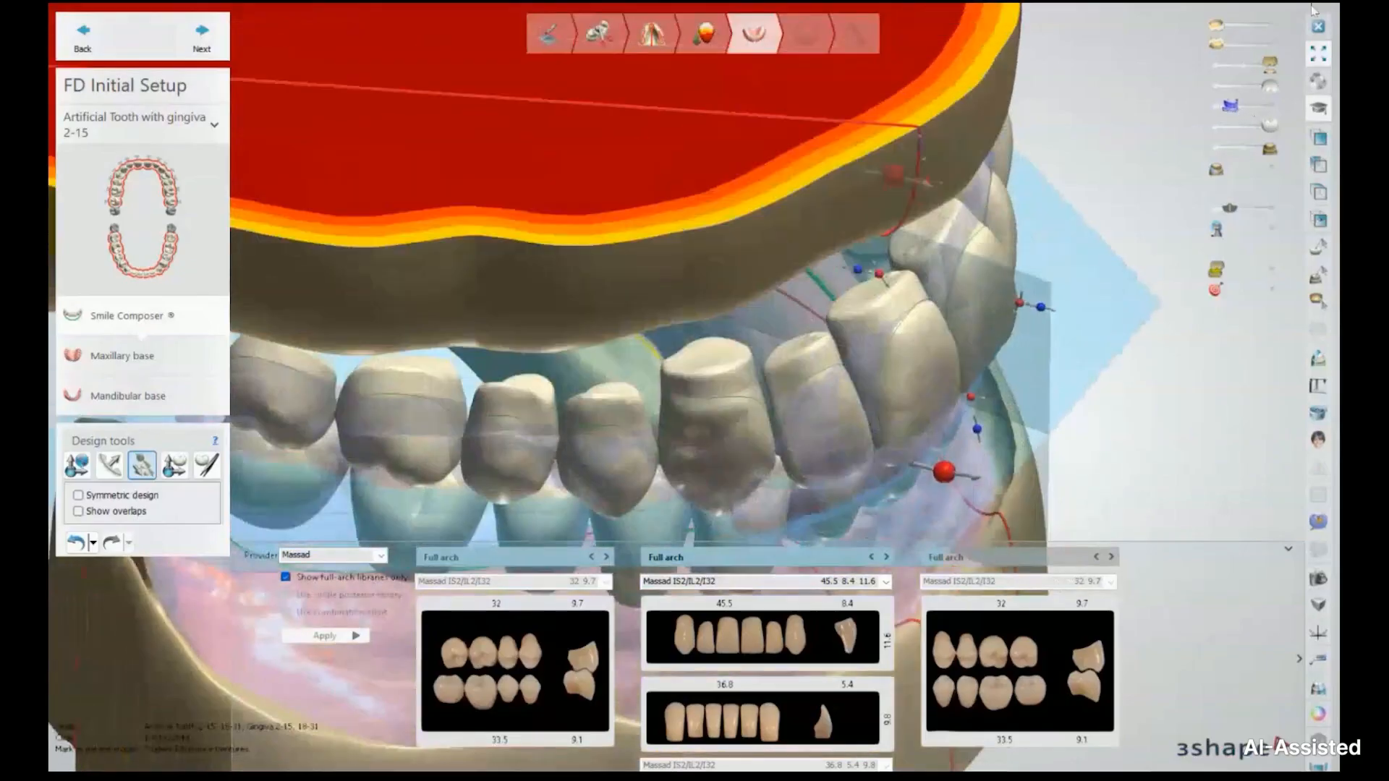
click(1211, 67)
right_drag(521, 232, 462, 315)
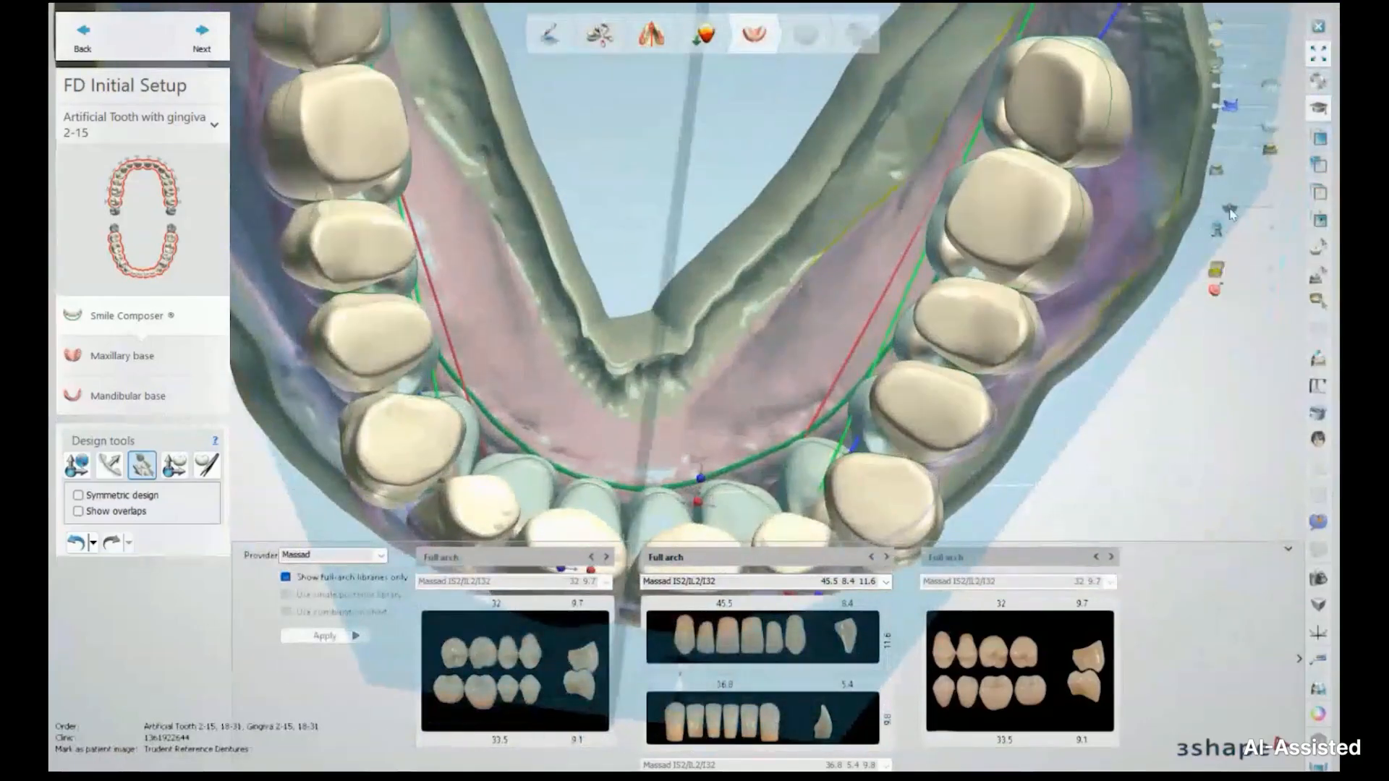
click(1221, 210)
scroll(955, 130, down, 3)
right_drag(727, 177, 611, 172)
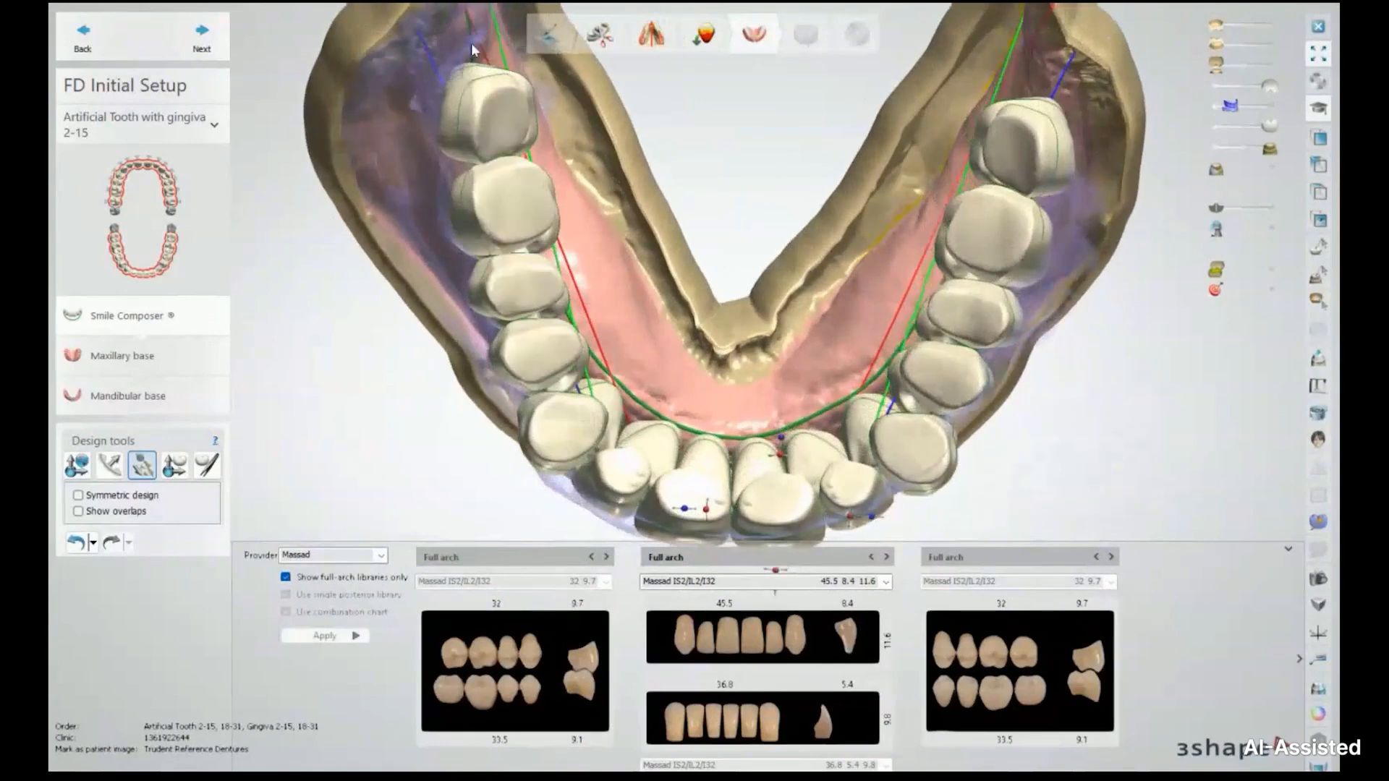
Step: Examine from above how the posterior teeth line up with the guide lines on the lower ridge
scroll(870, 324, up, 2)
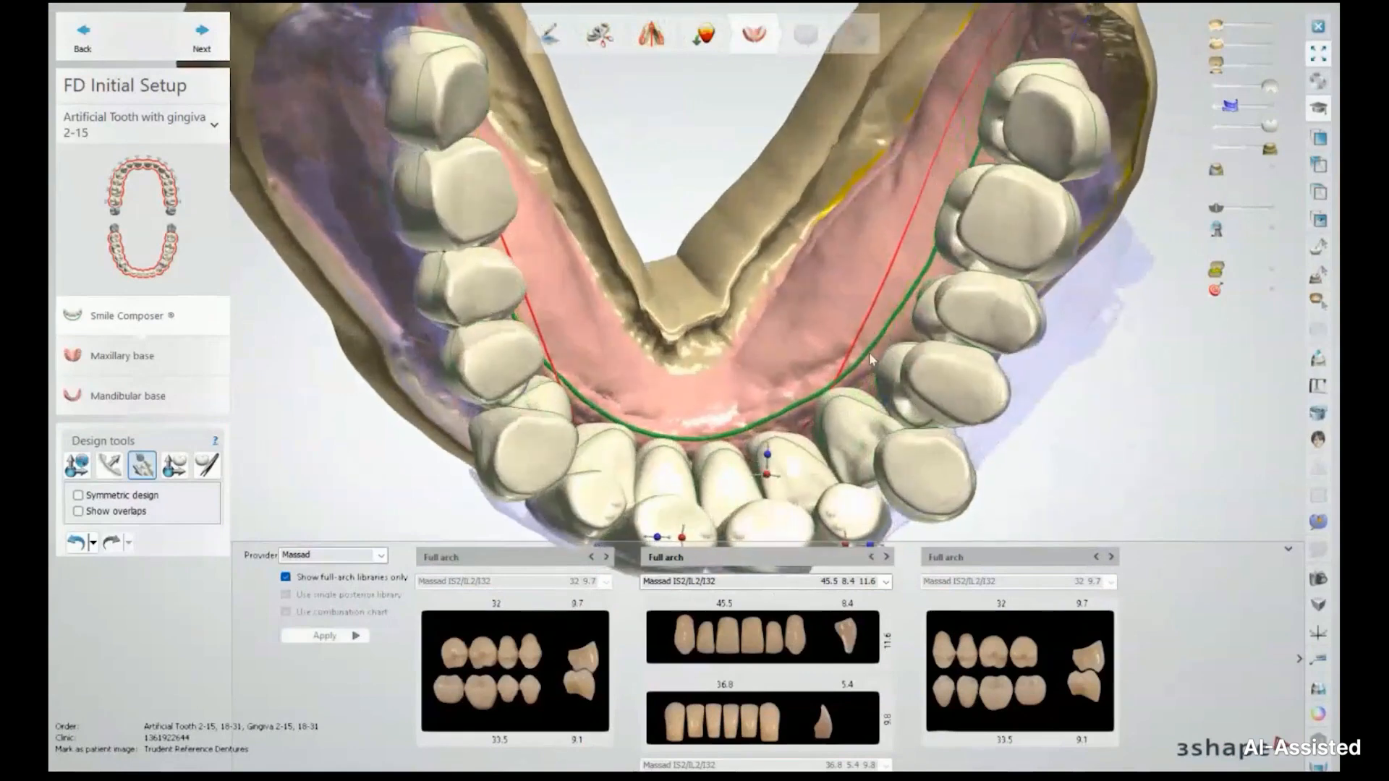
mouse_move(918, 186)
right_down()
mouse_move(914, 155)
mouse_move(900, 173)
right_up()
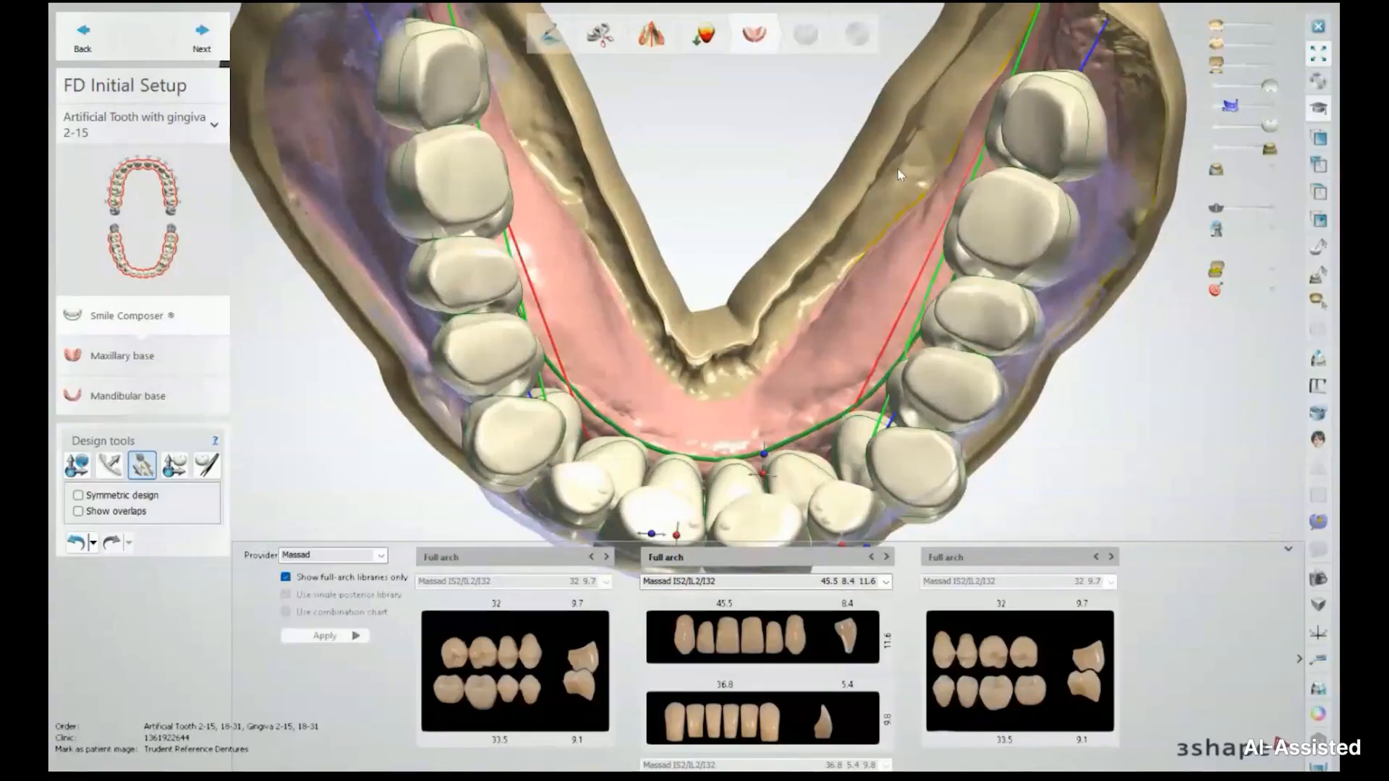
right_drag(752, 230, 734, 228)
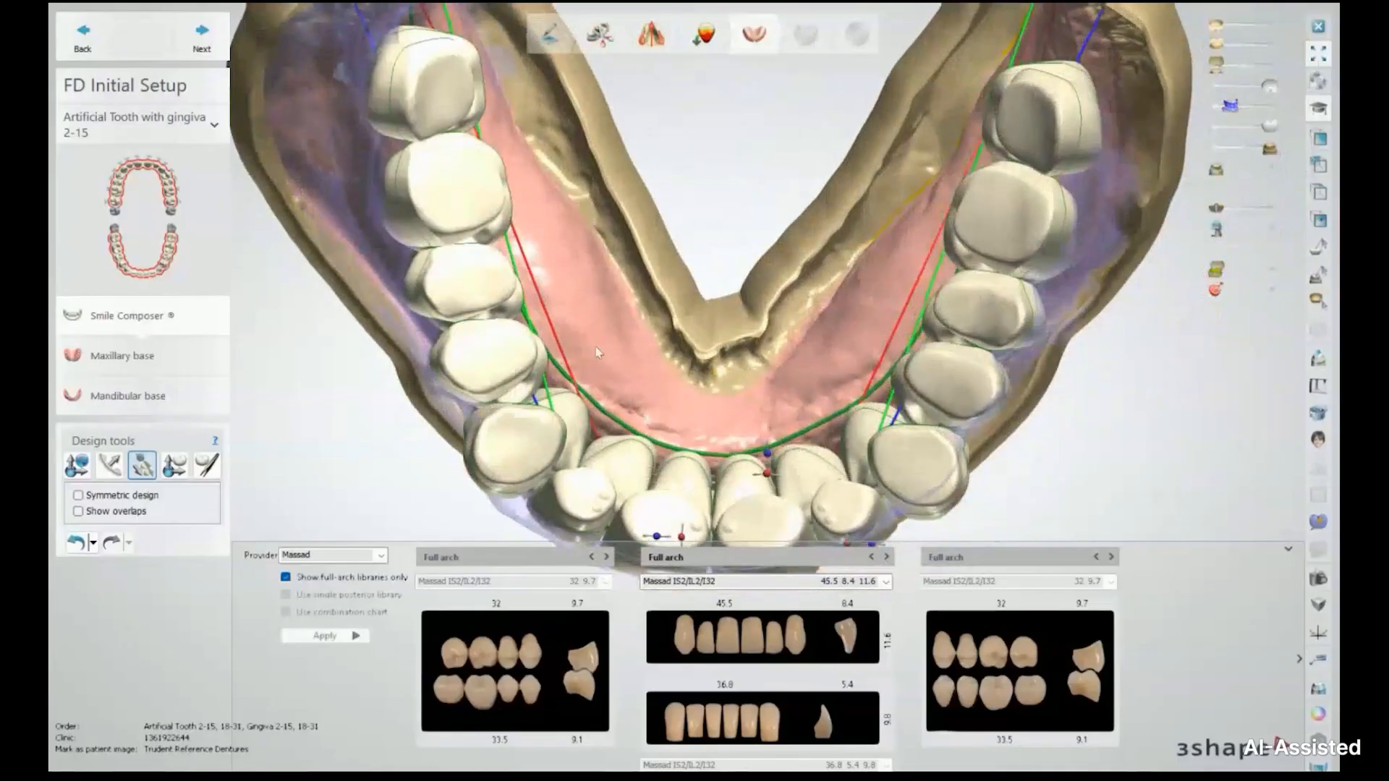
right_drag(575, 288, 592, 171)
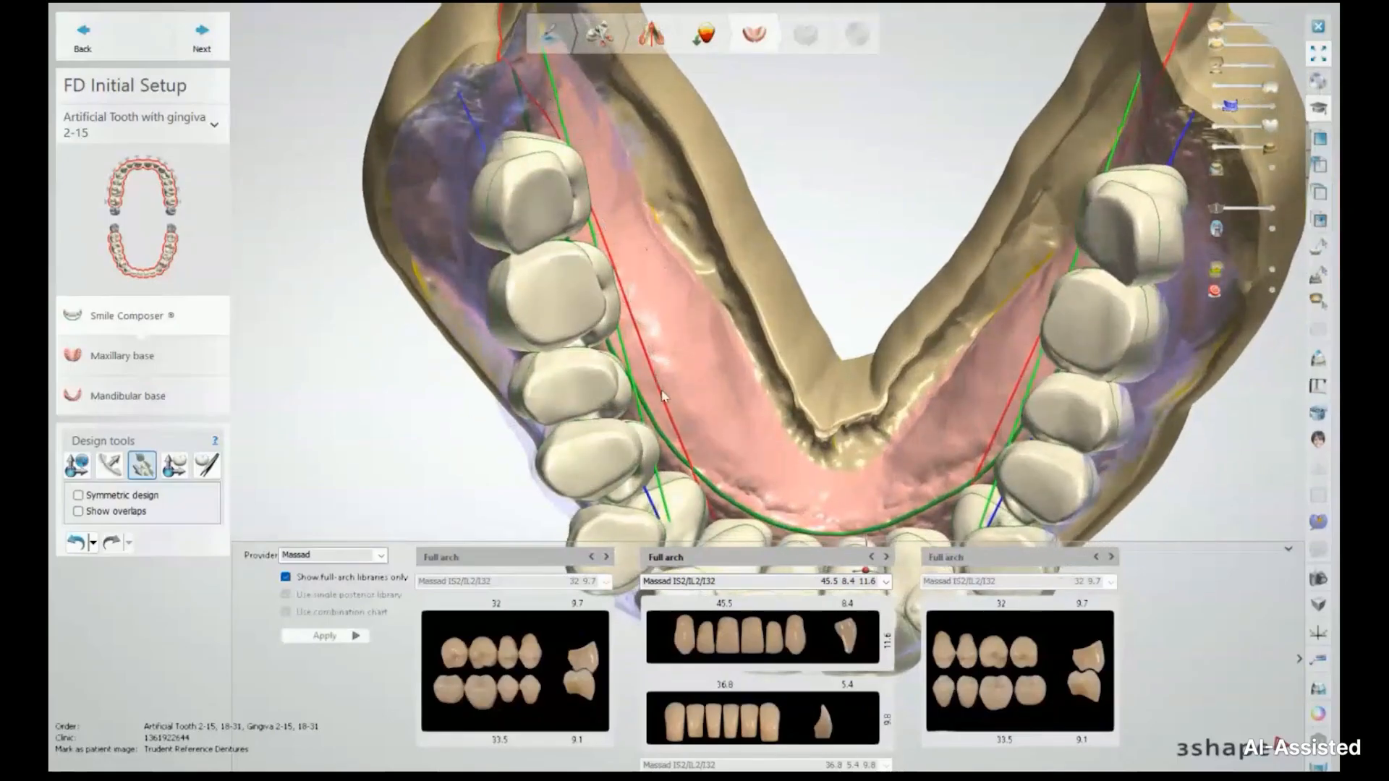
right_drag(662, 394, 632, 332)
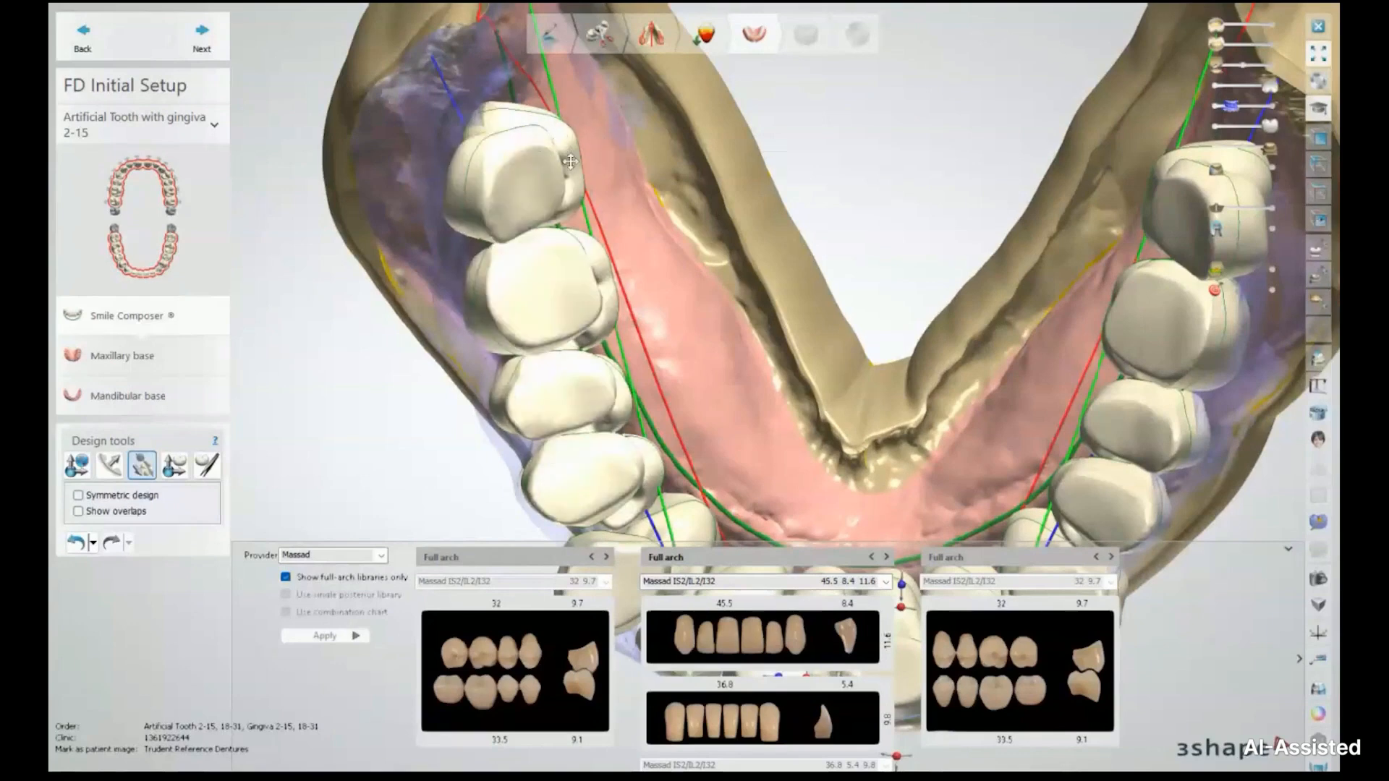
right_drag(896, 208, 1003, 127)
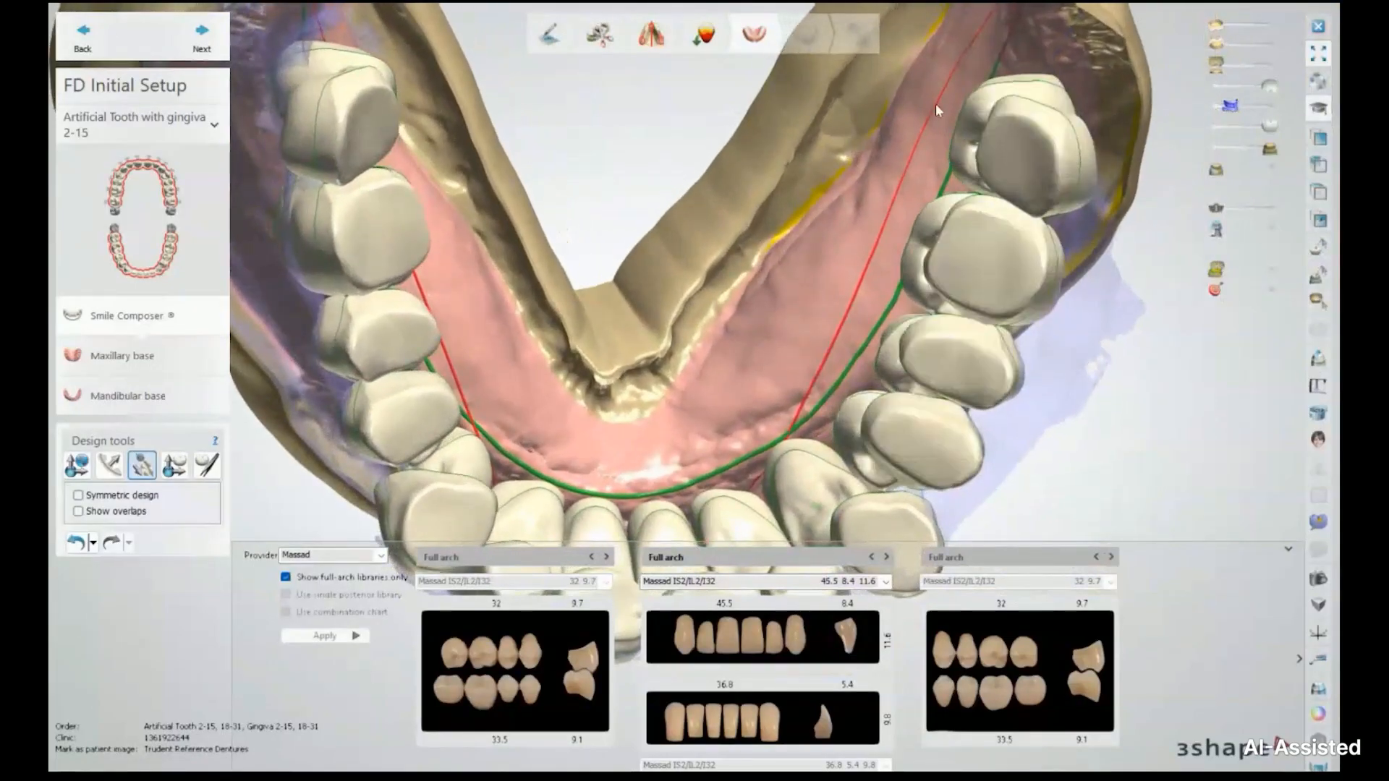
mouse_move(914, 77)
right_down()
mouse_move(694, 133)
mouse_move(667, 115)
mouse_move(688, 113)
right_up()
Step: Move the rearmost molars on the patient's right side slightly inward toward the lower ridge guide lines
scroll(614, 133, down, 3)
middle_drag(614, 133, 725, 133)
mouse_move(726, 133)
right_down()
mouse_move(714, 132)
mouse_move(729, 161)
right_up()
right_drag(732, 322, 755, 240)
scroll(755, 241, down, 3)
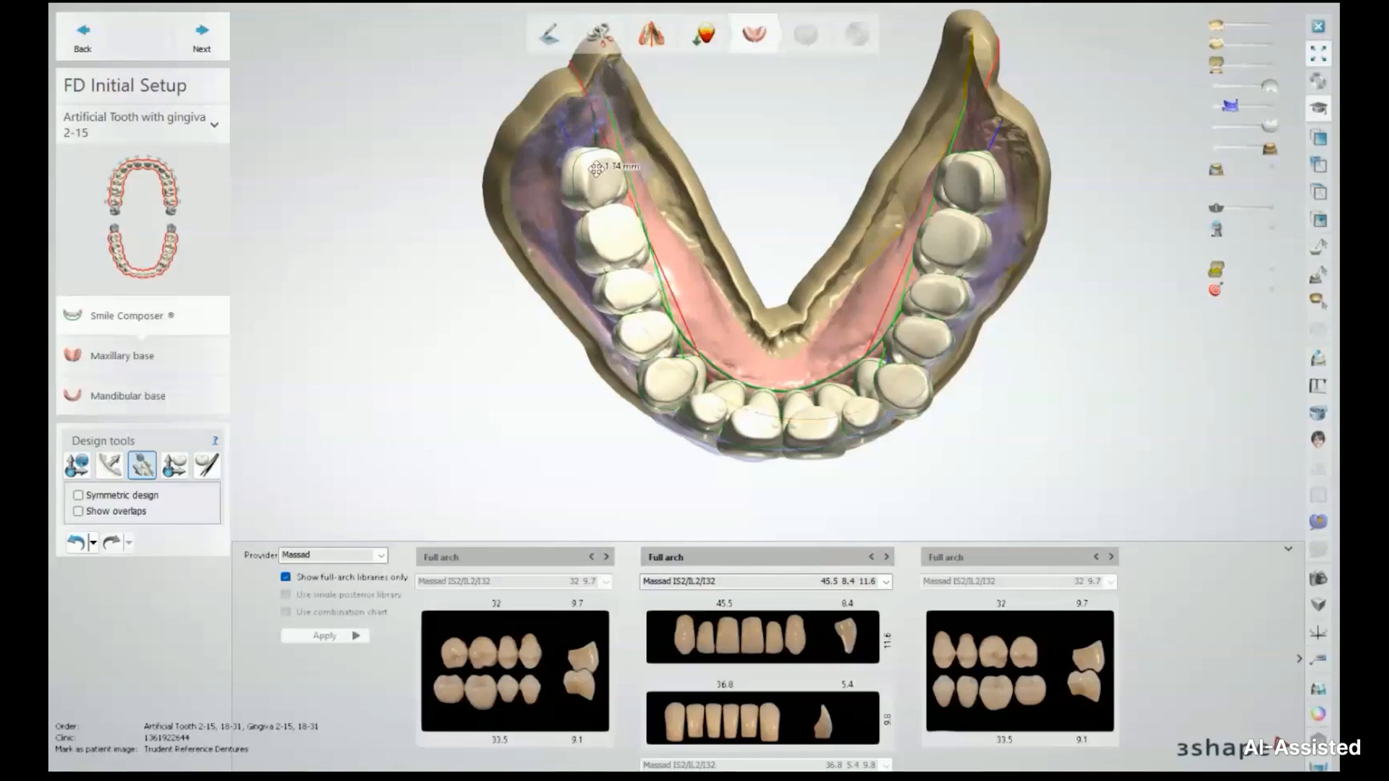
drag(593, 172, 604, 172)
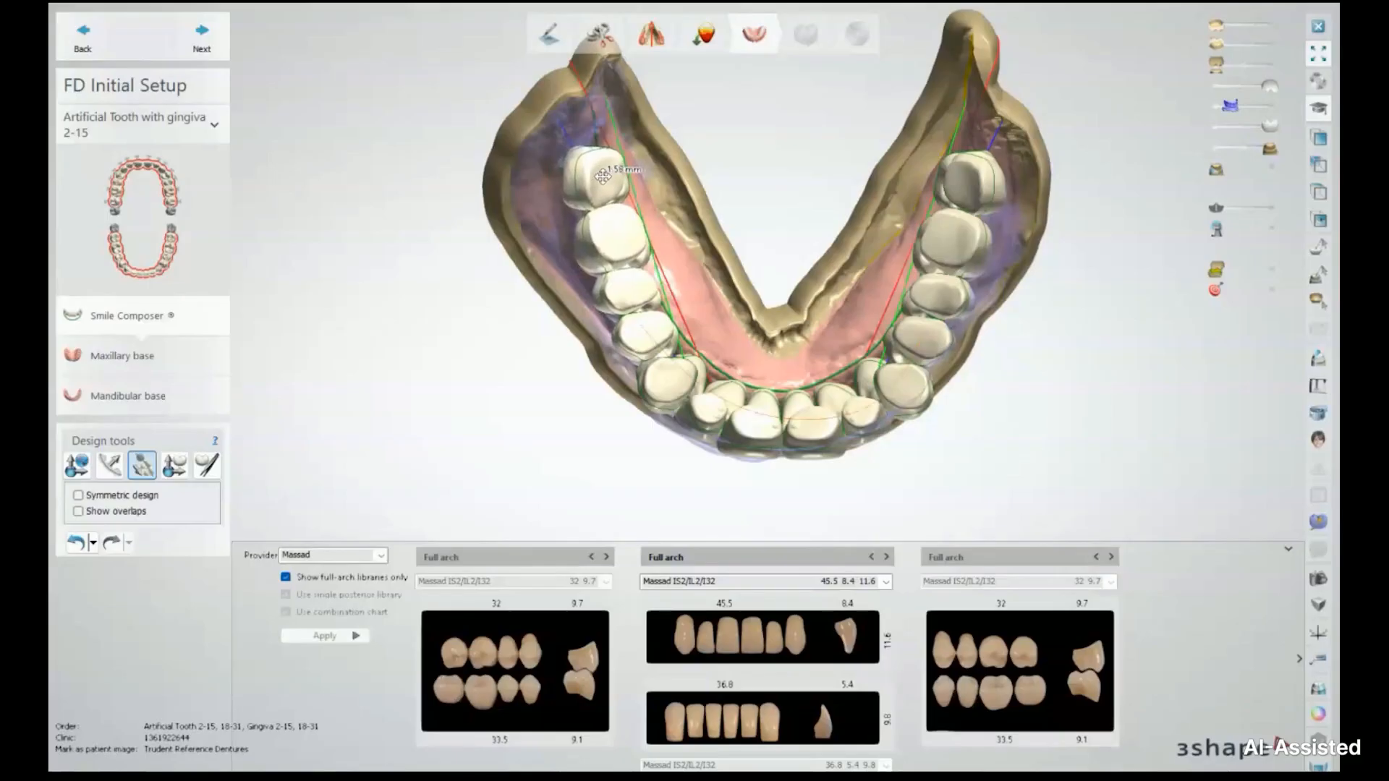
Step: Nudge the rearmost molar on the patient's left side slightly outward, judging it against the lower ridge guide lines from above
right_drag(603, 175, 815, 278)
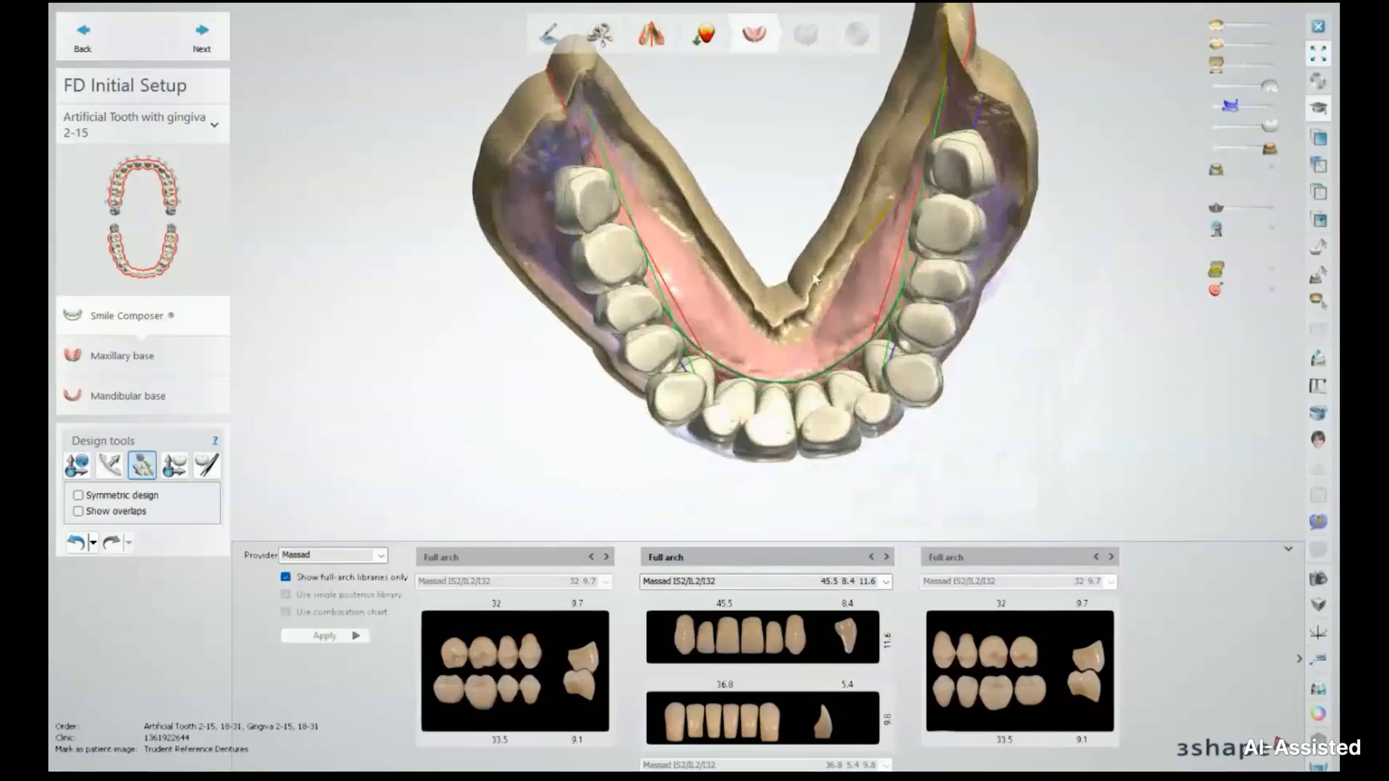
scroll(923, 332, up, 2)
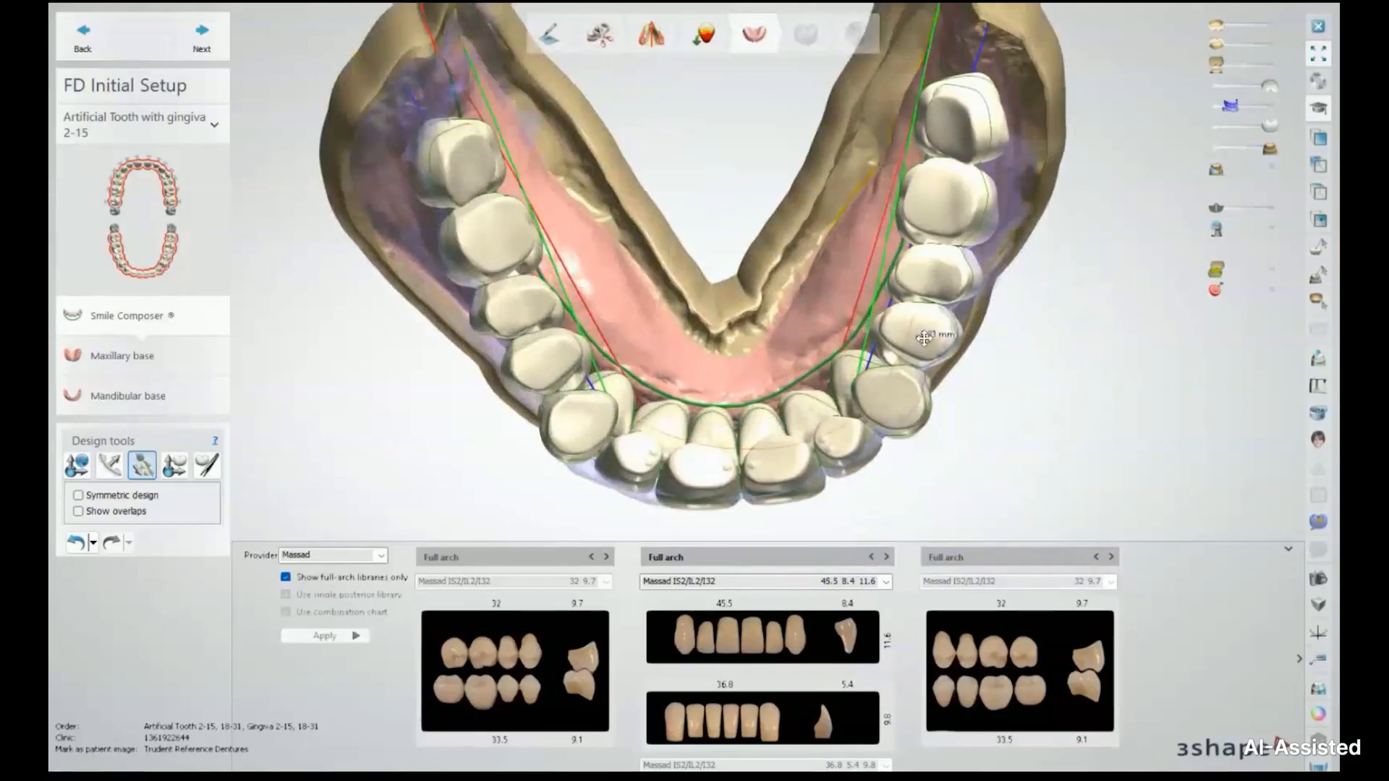
right_drag(925, 190, 955, 117)
drag(955, 117, 967, 114)
Step: Make the reference scan more opaque and compare the height of the posterior teeth with it from the patient's right side
right_drag(899, 329, 886, 181)
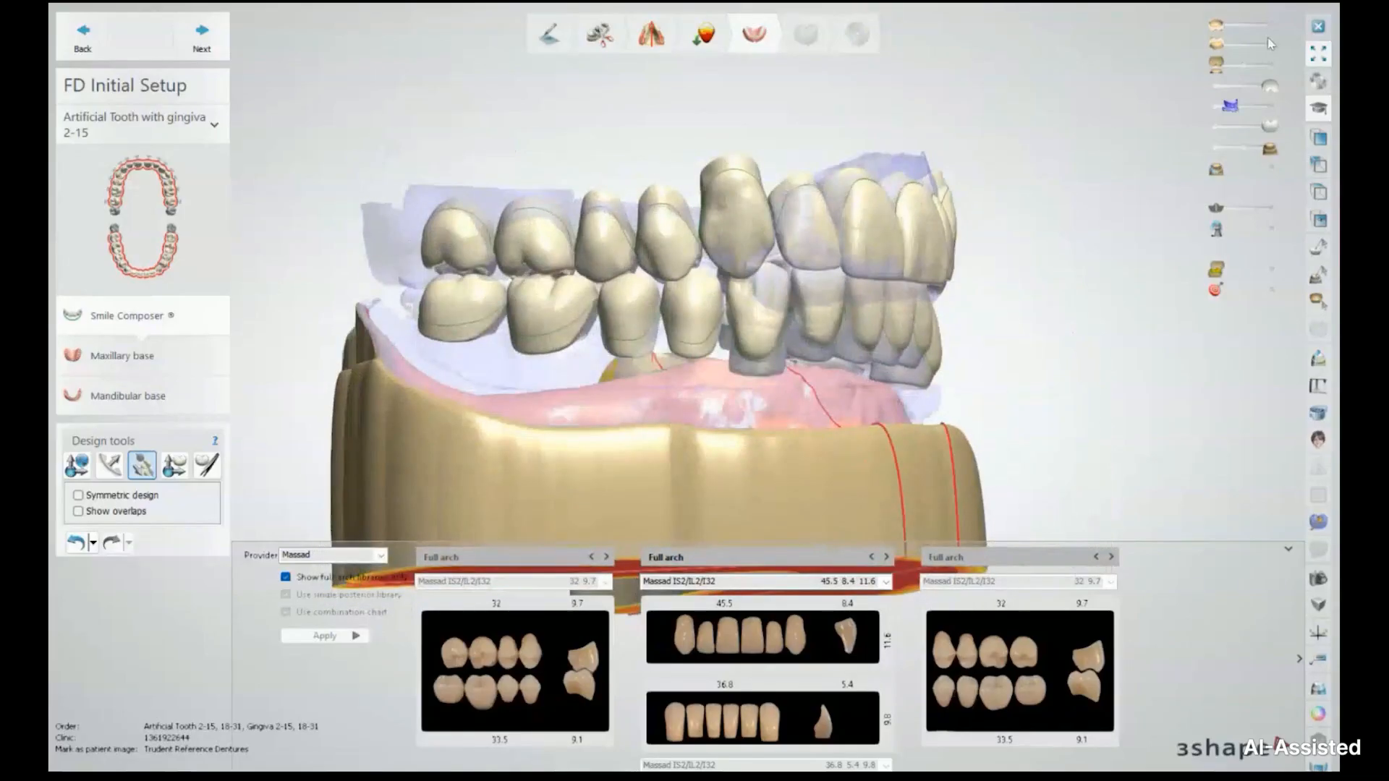
right_drag(694, 159, 749, 167)
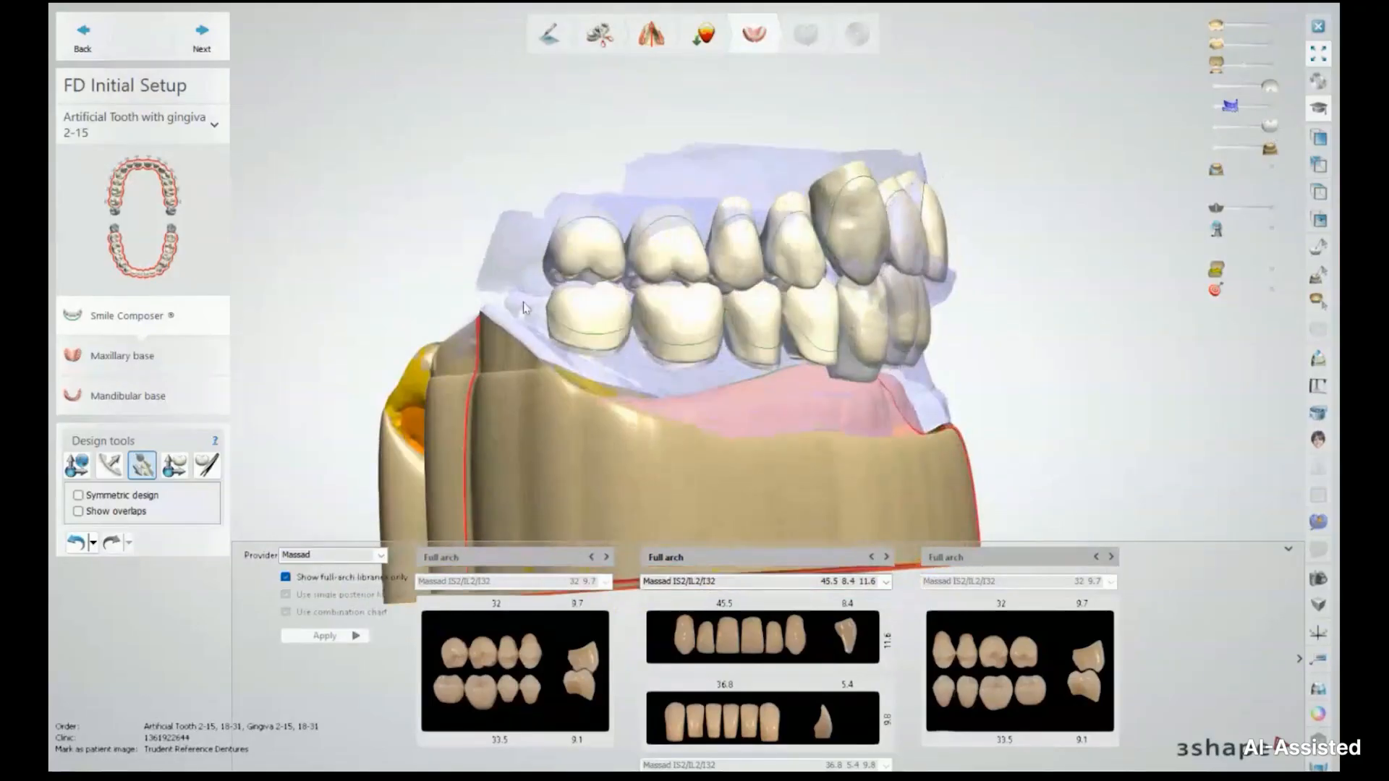
scroll(525, 307, up, 5)
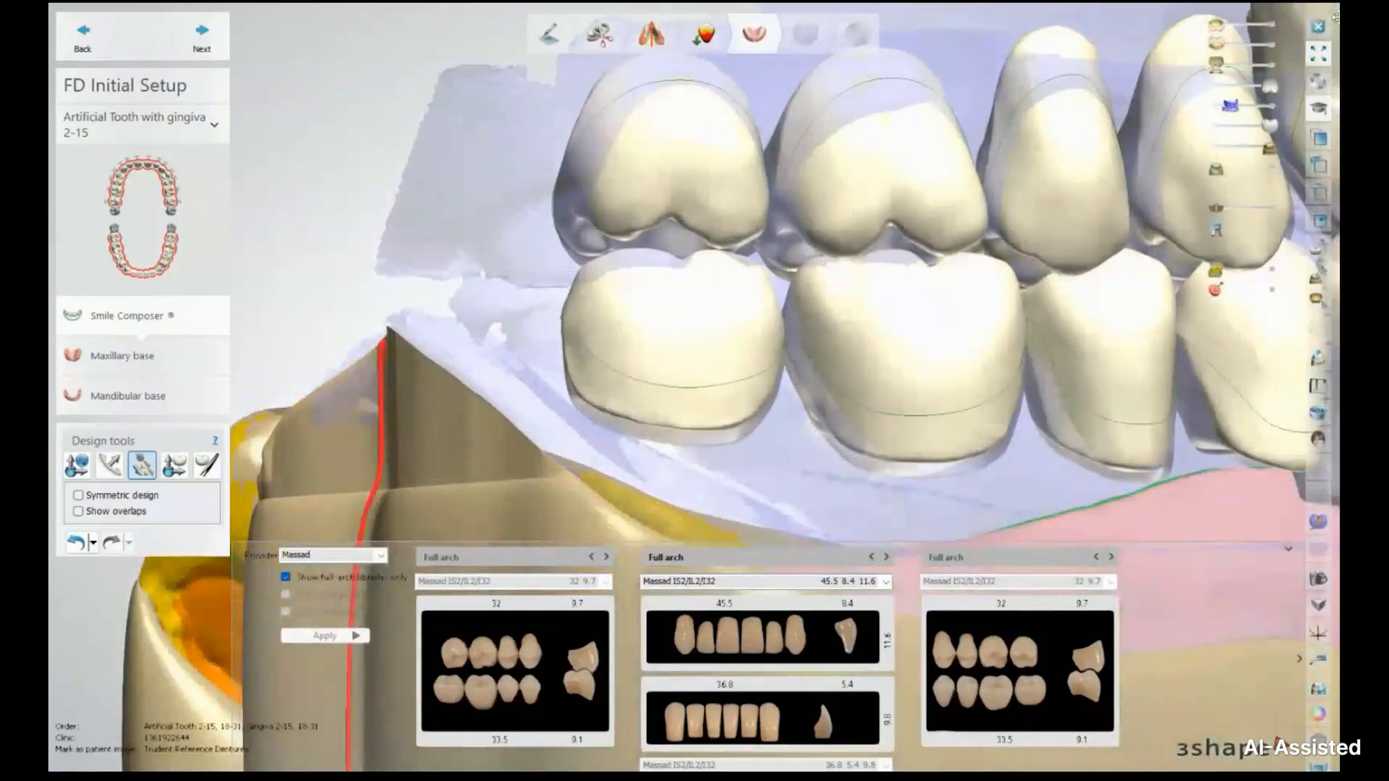
drag(1231, 106, 1256, 106)
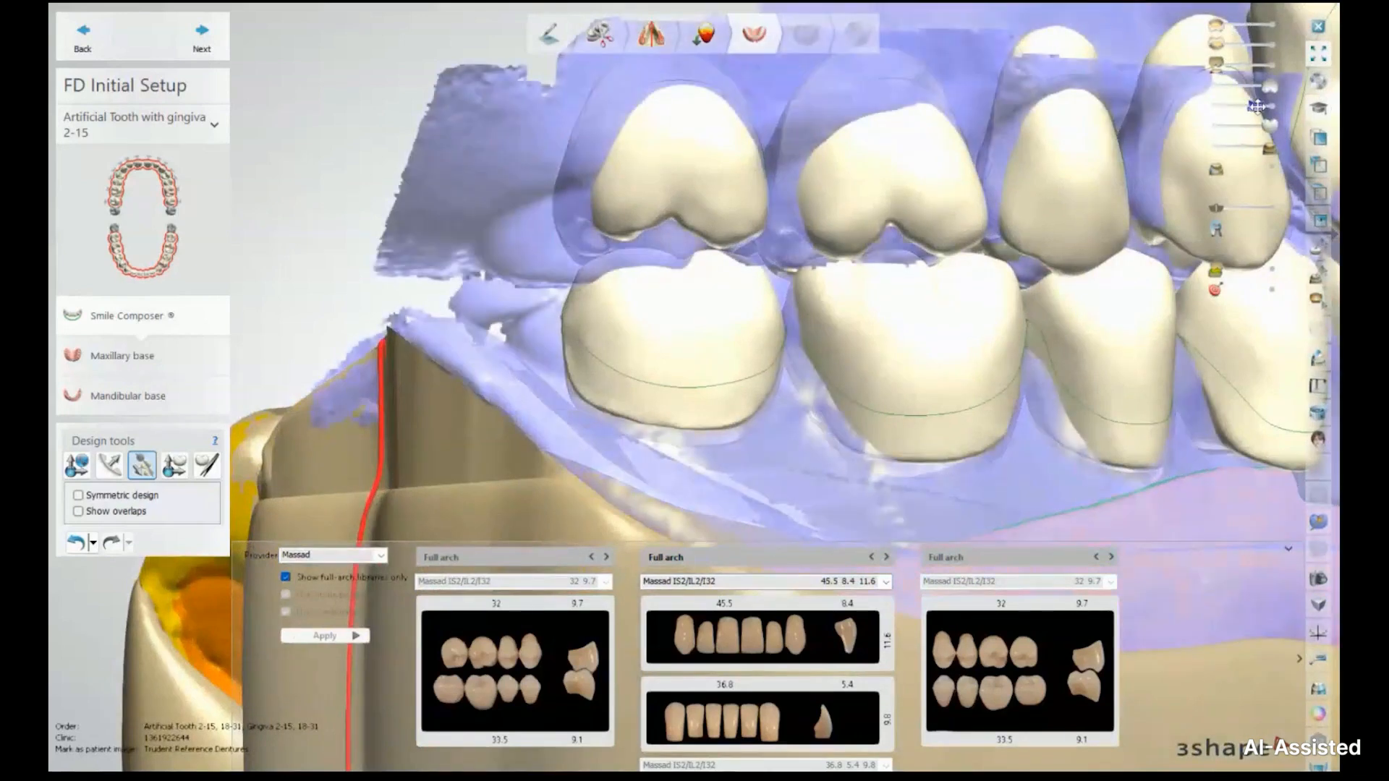
scroll(724, 242, down, 3)
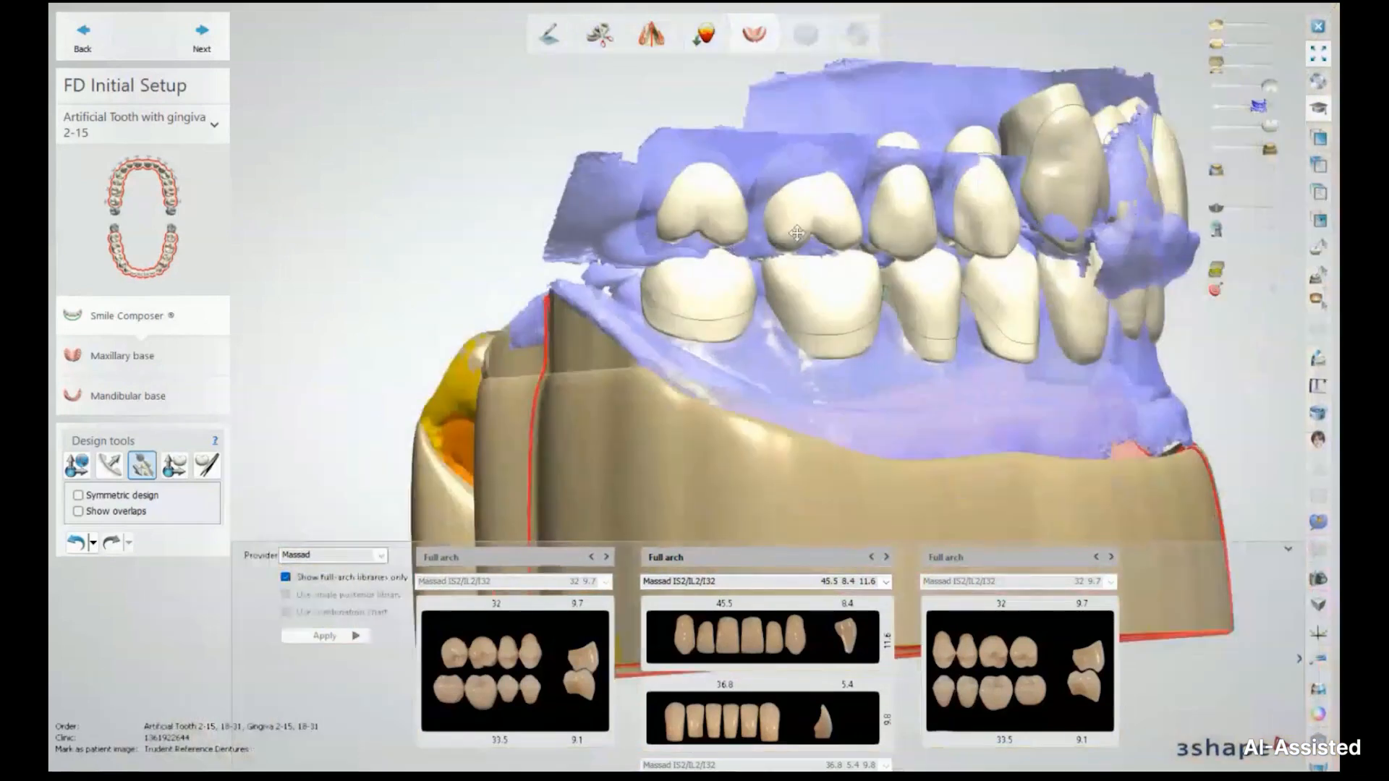
middle_drag(797, 233, 726, 243)
right_drag(726, 243, 709, 242)
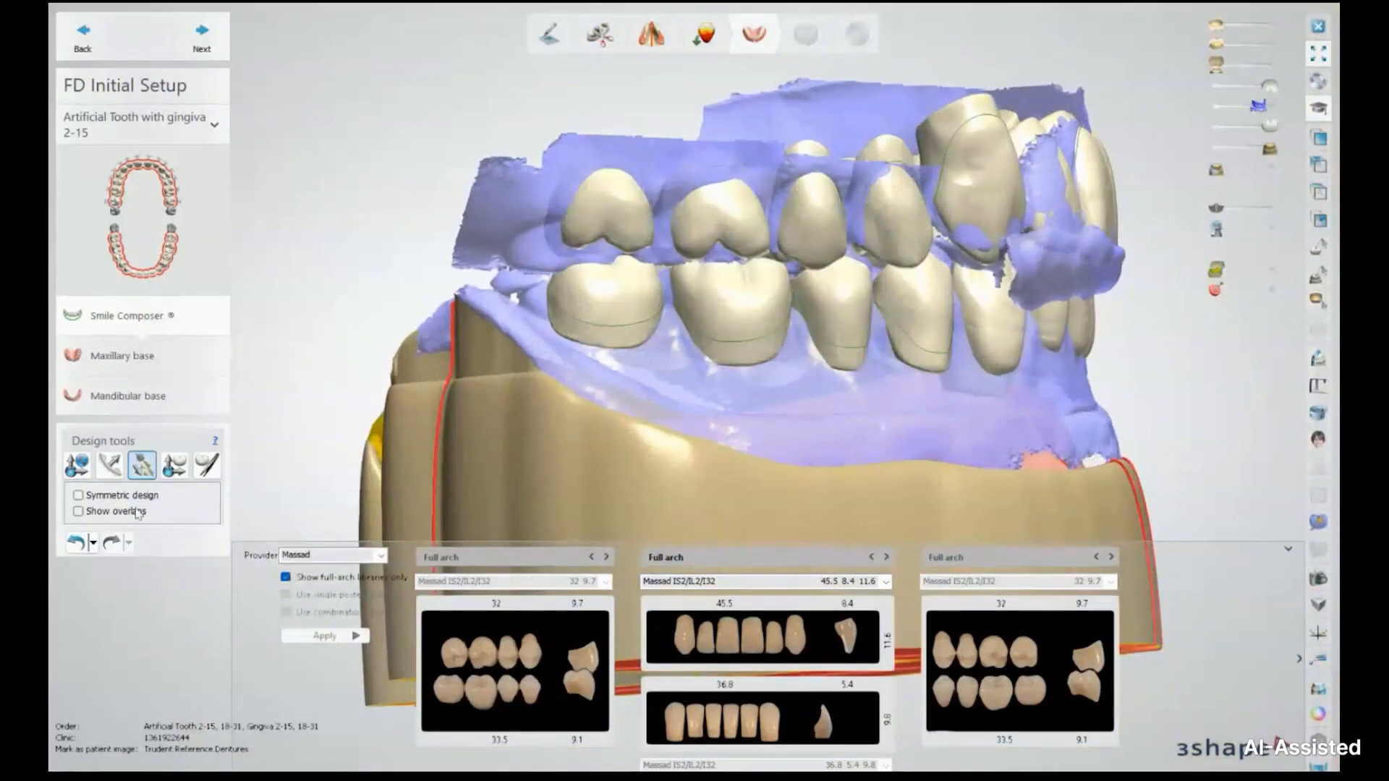
Step: Tilt the complete upper and lower tooth setup downward at the back to follow the reference scan
click(77, 467)
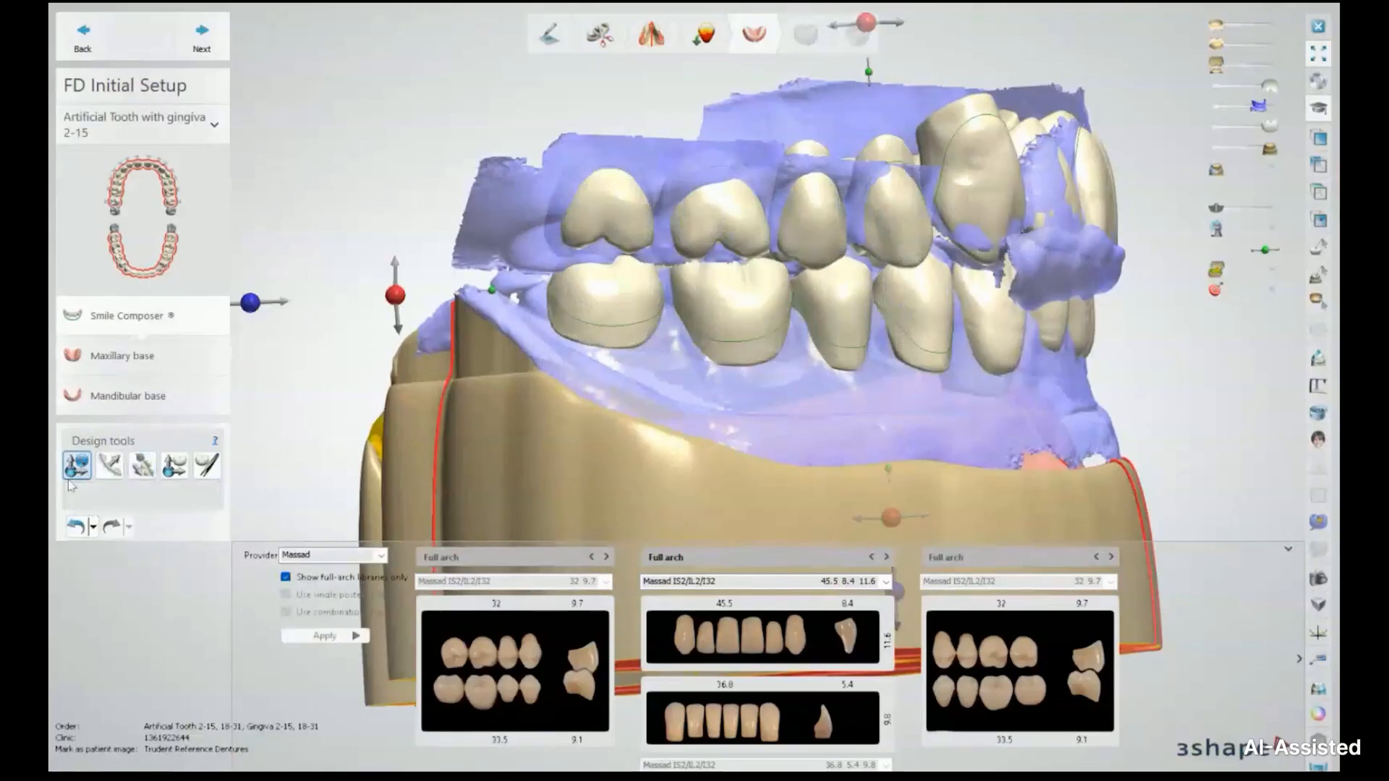
middle_drag(494, 327, 549, 334)
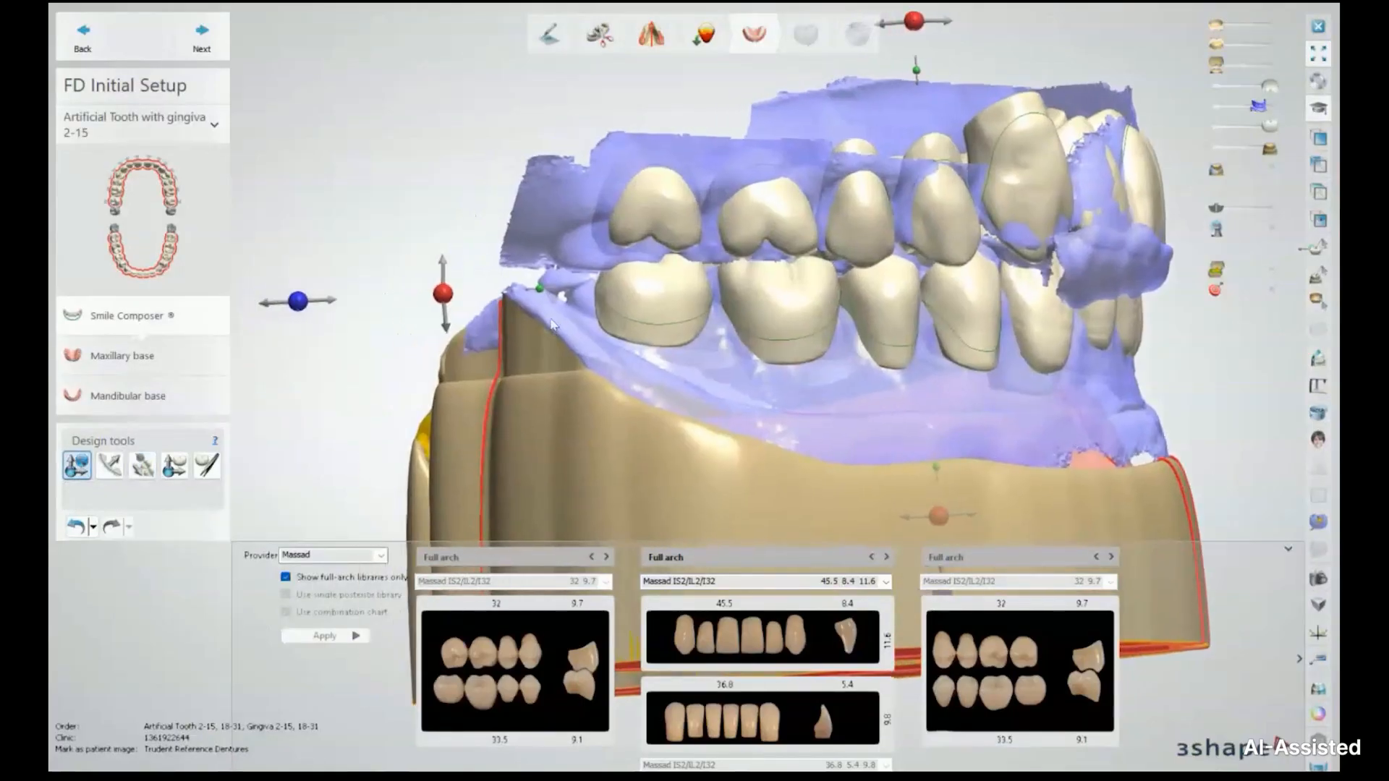
drag(443, 296, 442, 327)
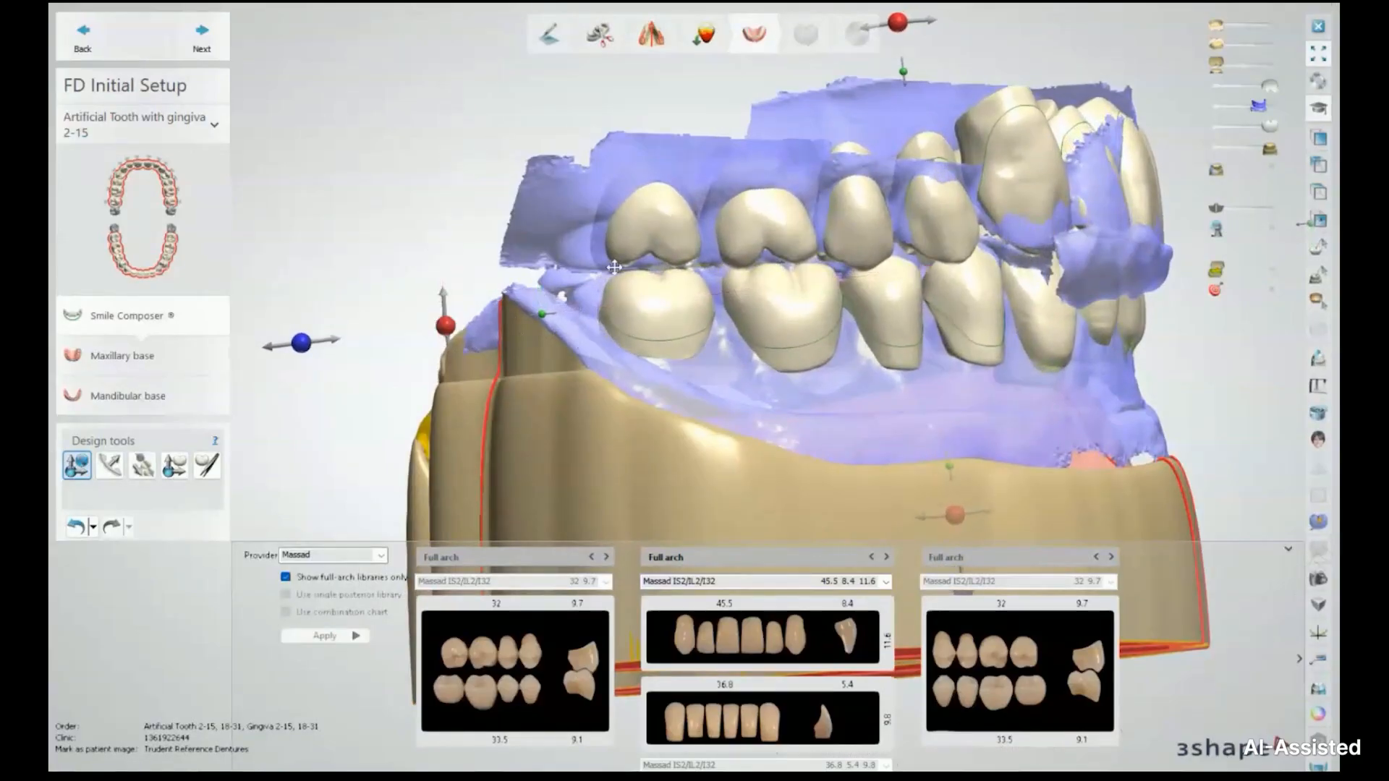
Step: Shift the complete tooth setup slightly downward, judging the front teeth against the reference scan from the front
scroll(973, 282, down, 2)
right_drag(973, 283, 855, 286)
scroll(963, 205, up, 5)
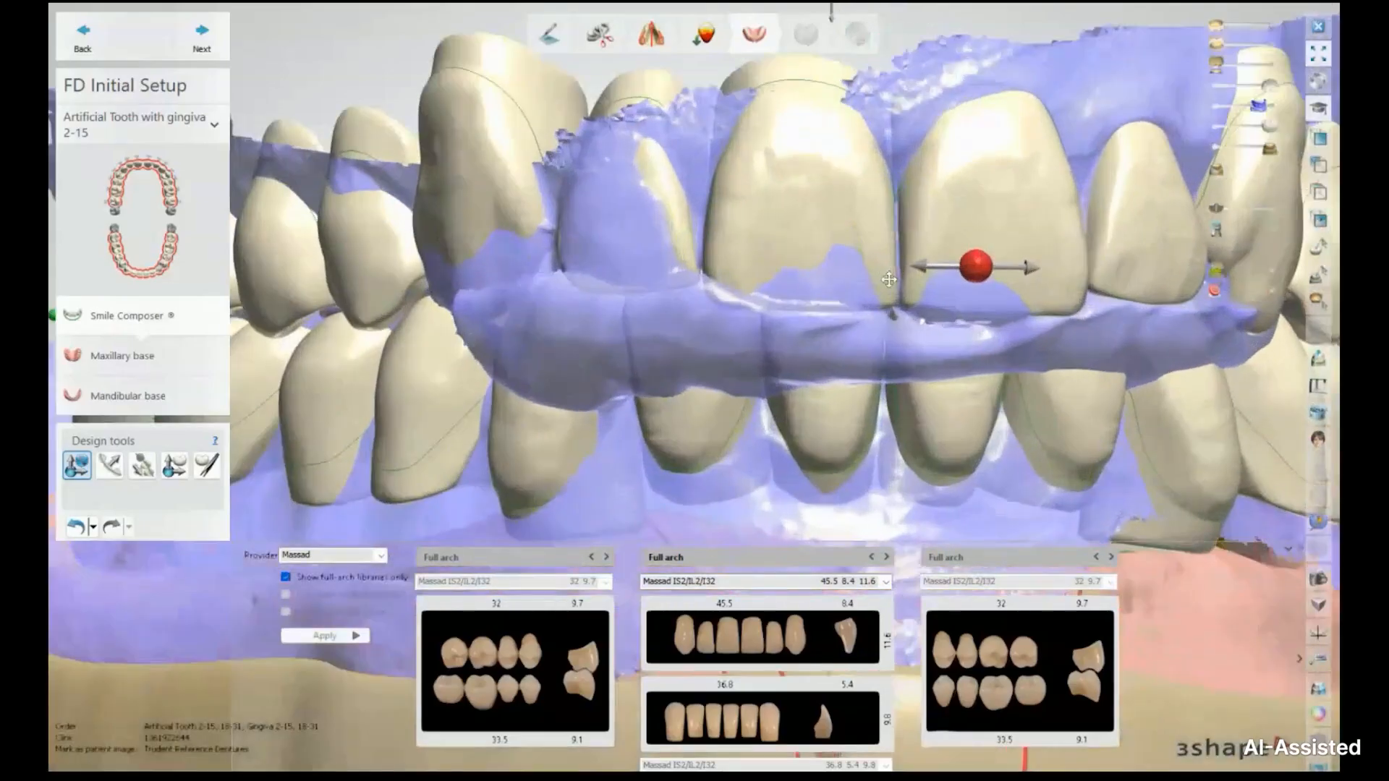
scroll(755, 314, down, 2)
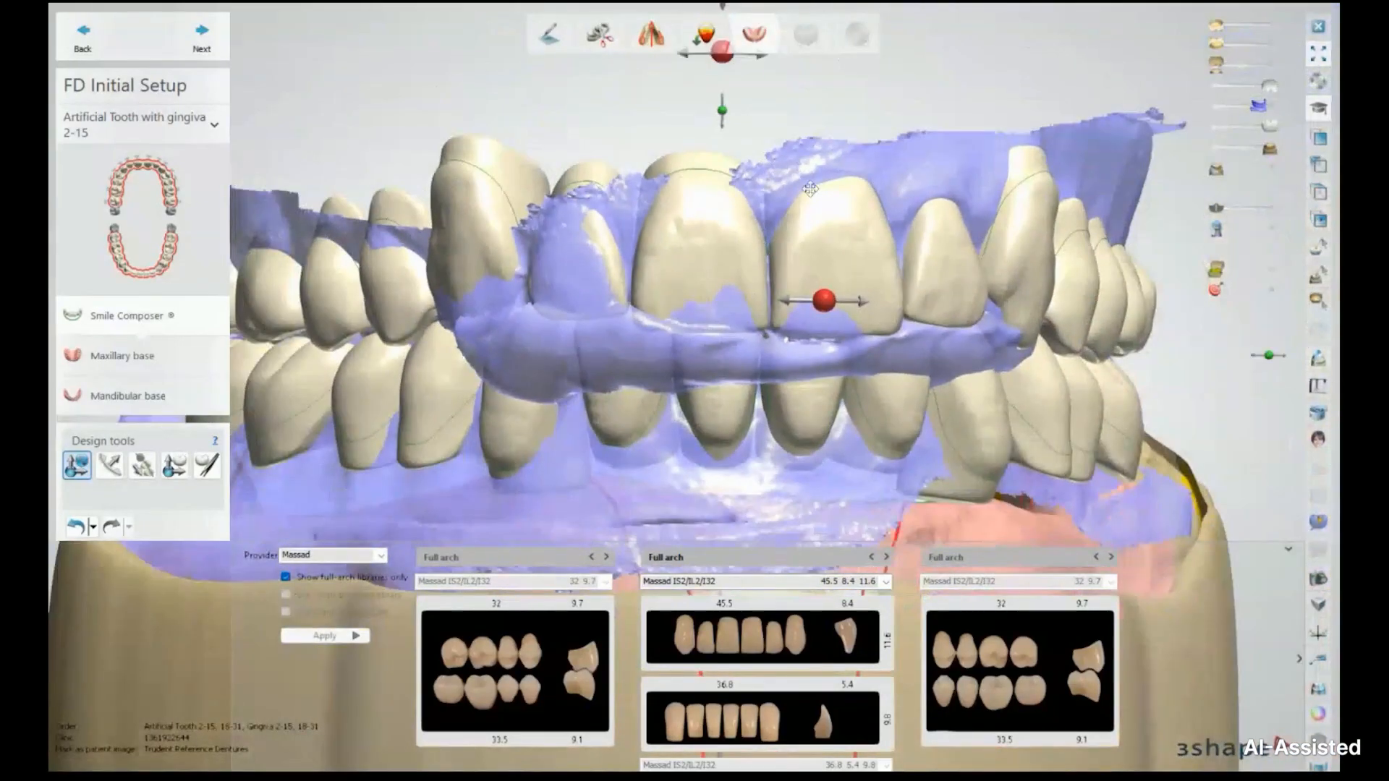
scroll(810, 188, down, 2)
drag(742, 91, 742, 103)
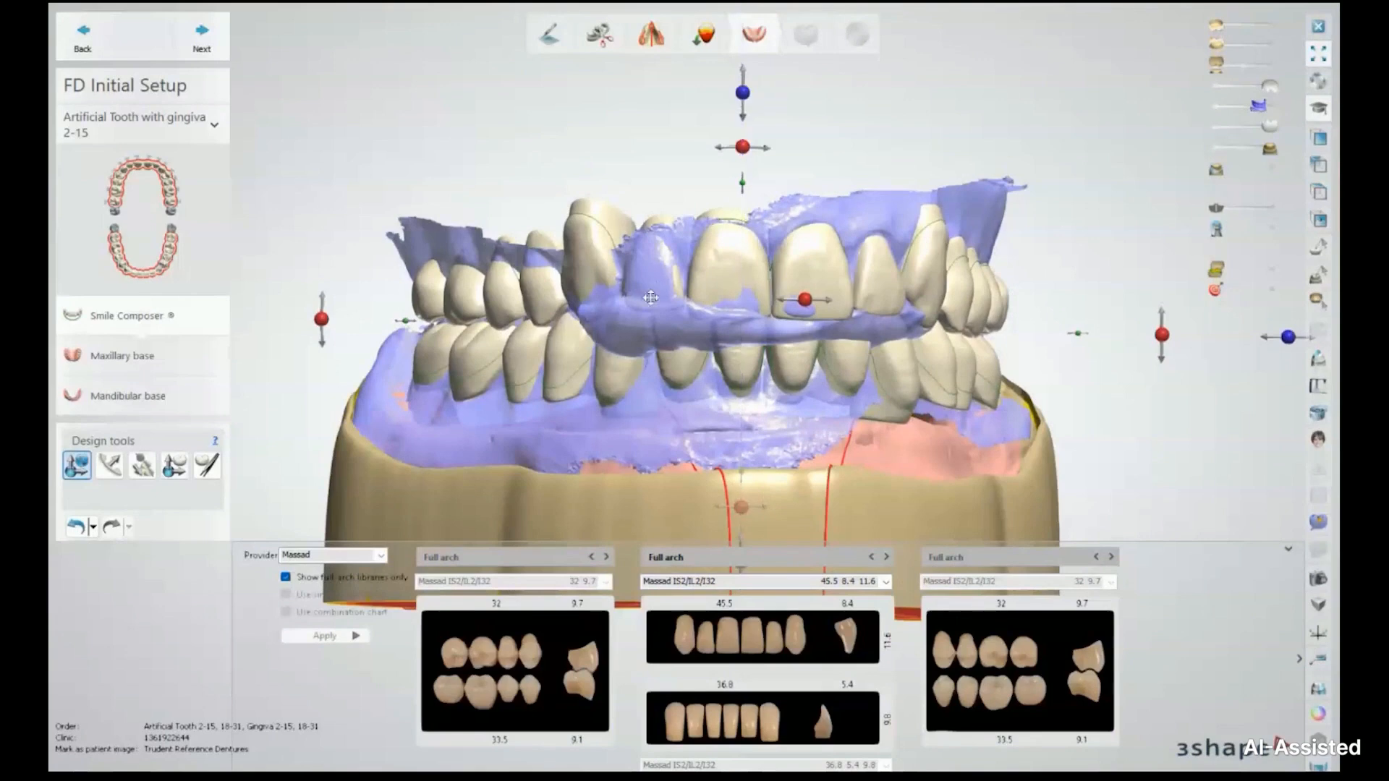
mouse_move(894, 268)
right_down()
mouse_move(996, 274)
mouse_move(863, 267)
mouse_move(887, 273)
right_up()
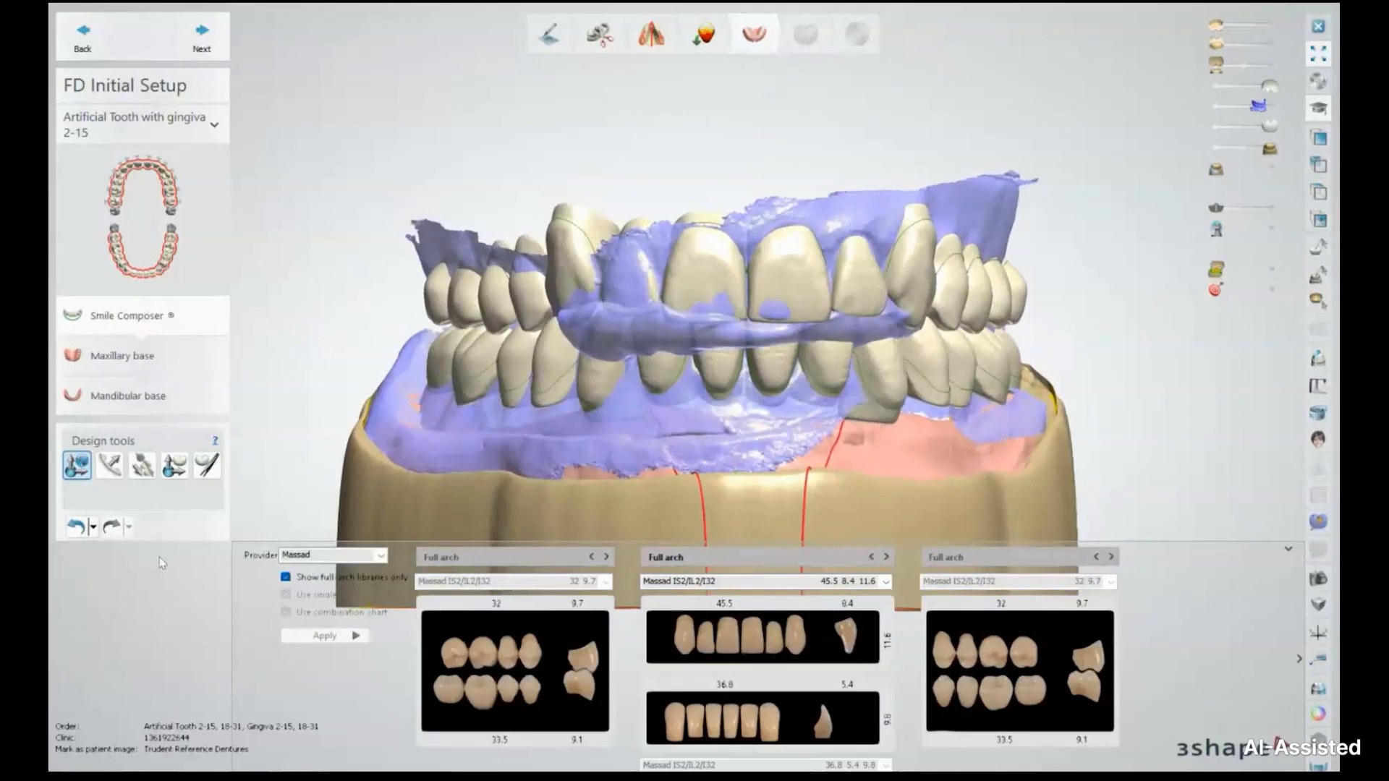
Step: Rotate the upper canine on the patient's right individually with symmetric design on, so its inclination follows the reference scan
click(175, 470)
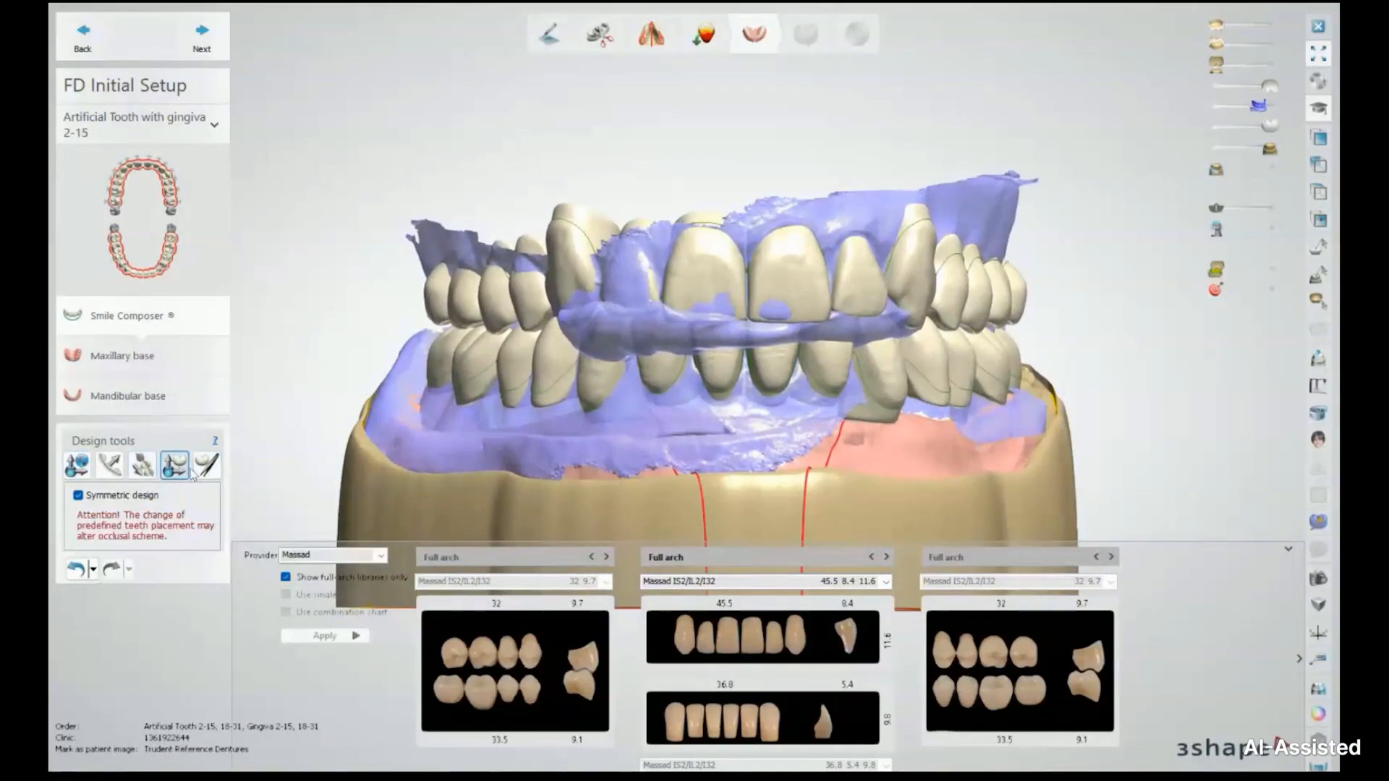
scroll(664, 211, up, 5)
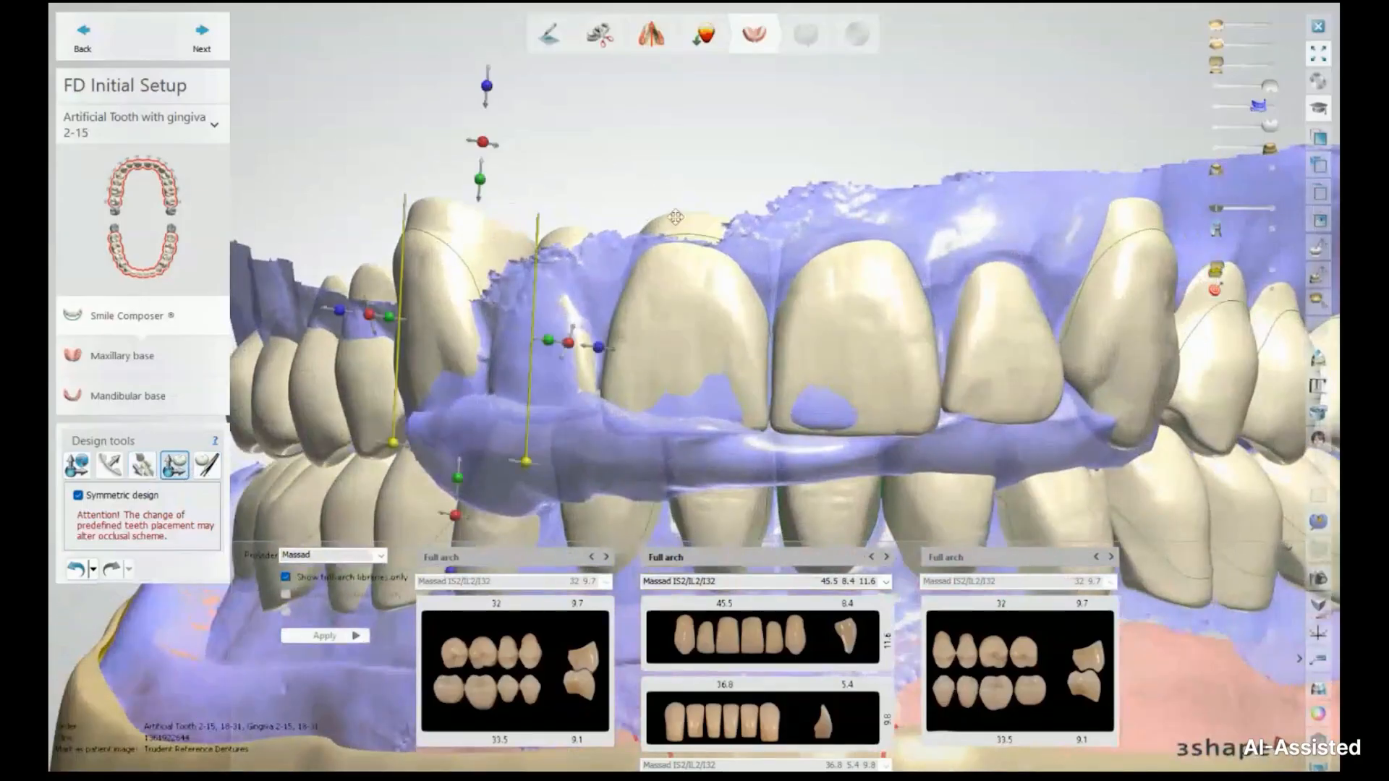
scroll(666, 217, down, 5)
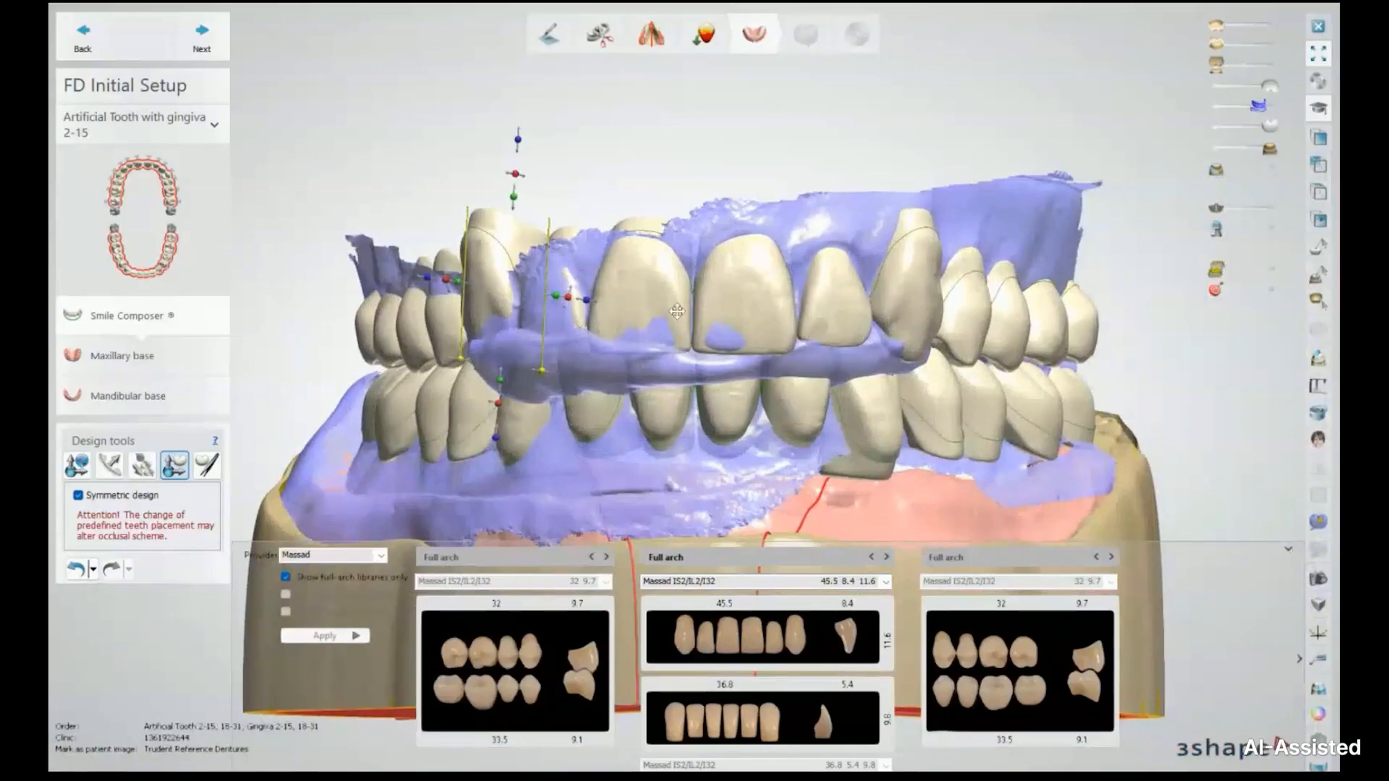
right_drag(562, 236, 555, 212)
scroll(552, 200, up, 3)
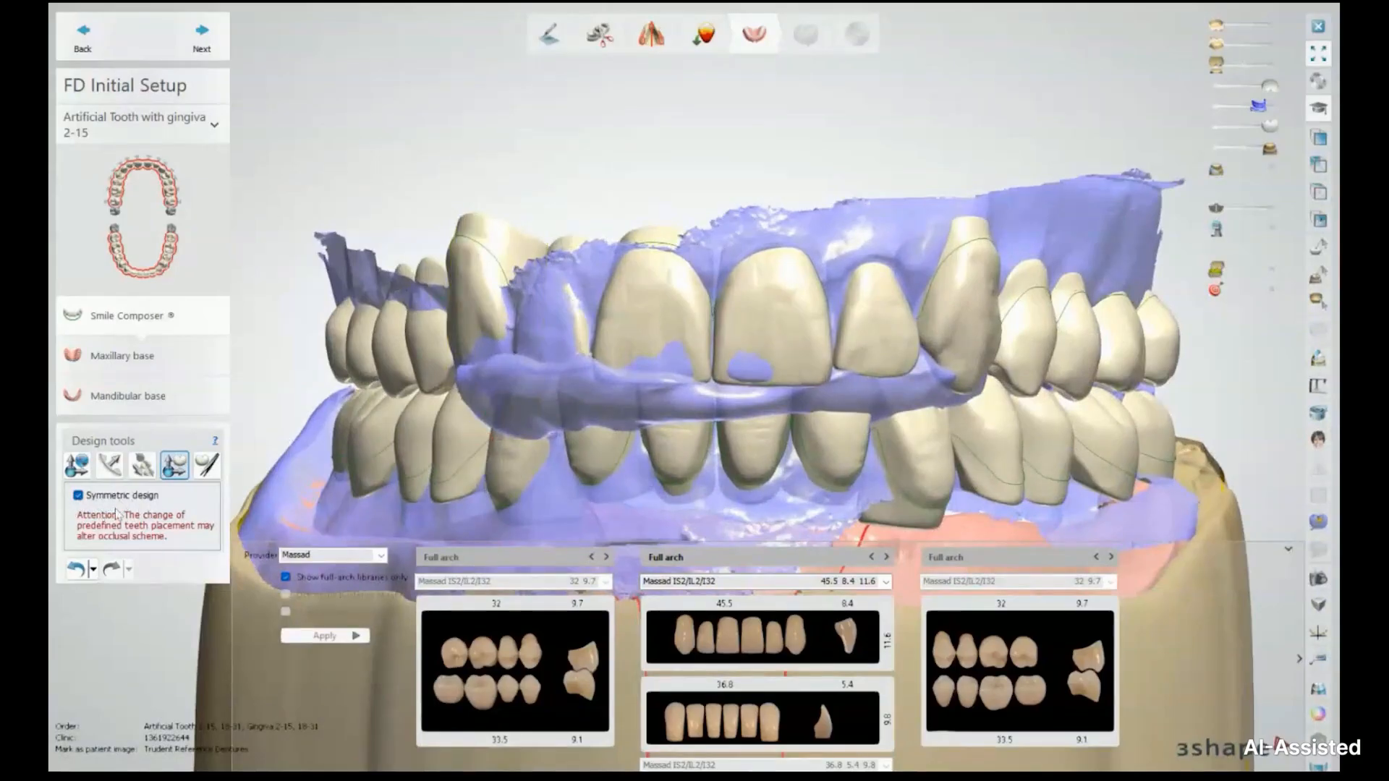
click(464, 309)
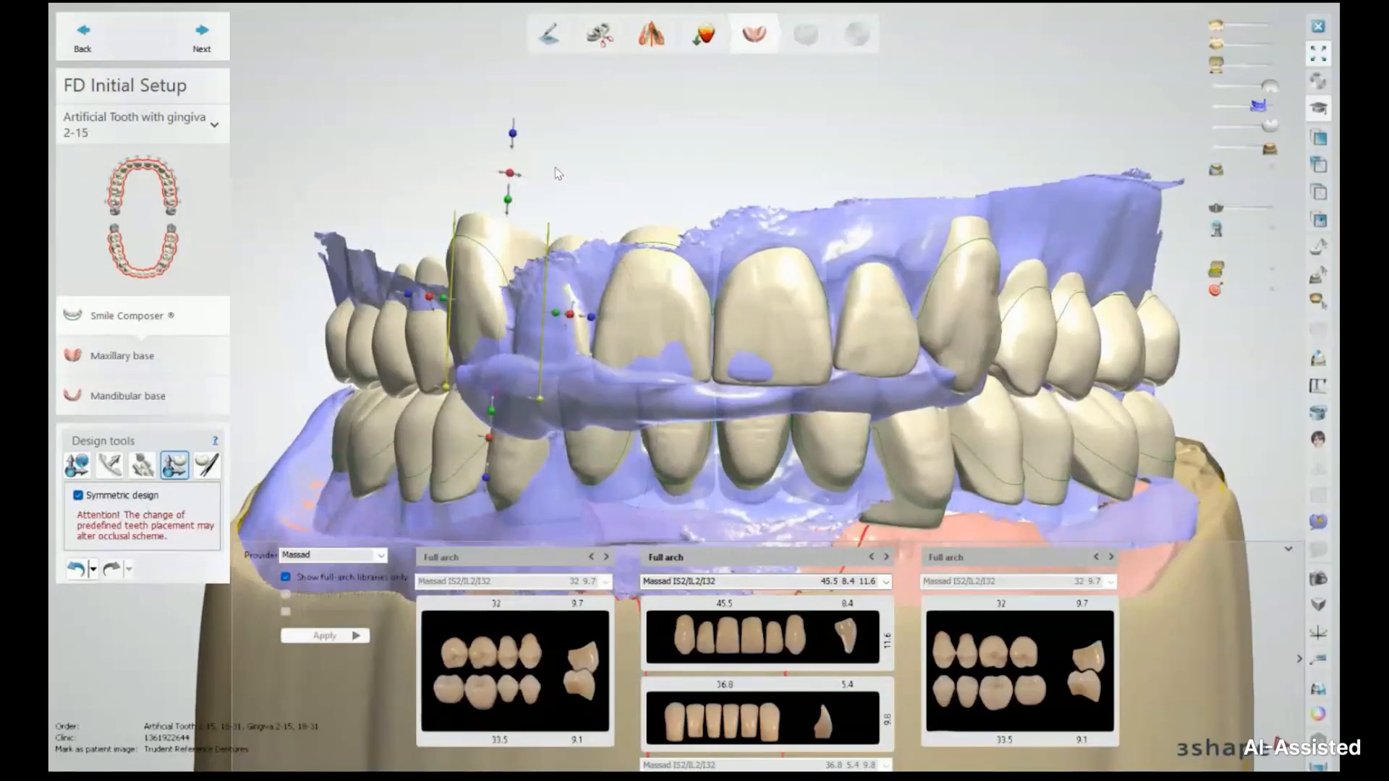
right_drag(557, 171, 541, 171)
scroll(502, 184, up, 3)
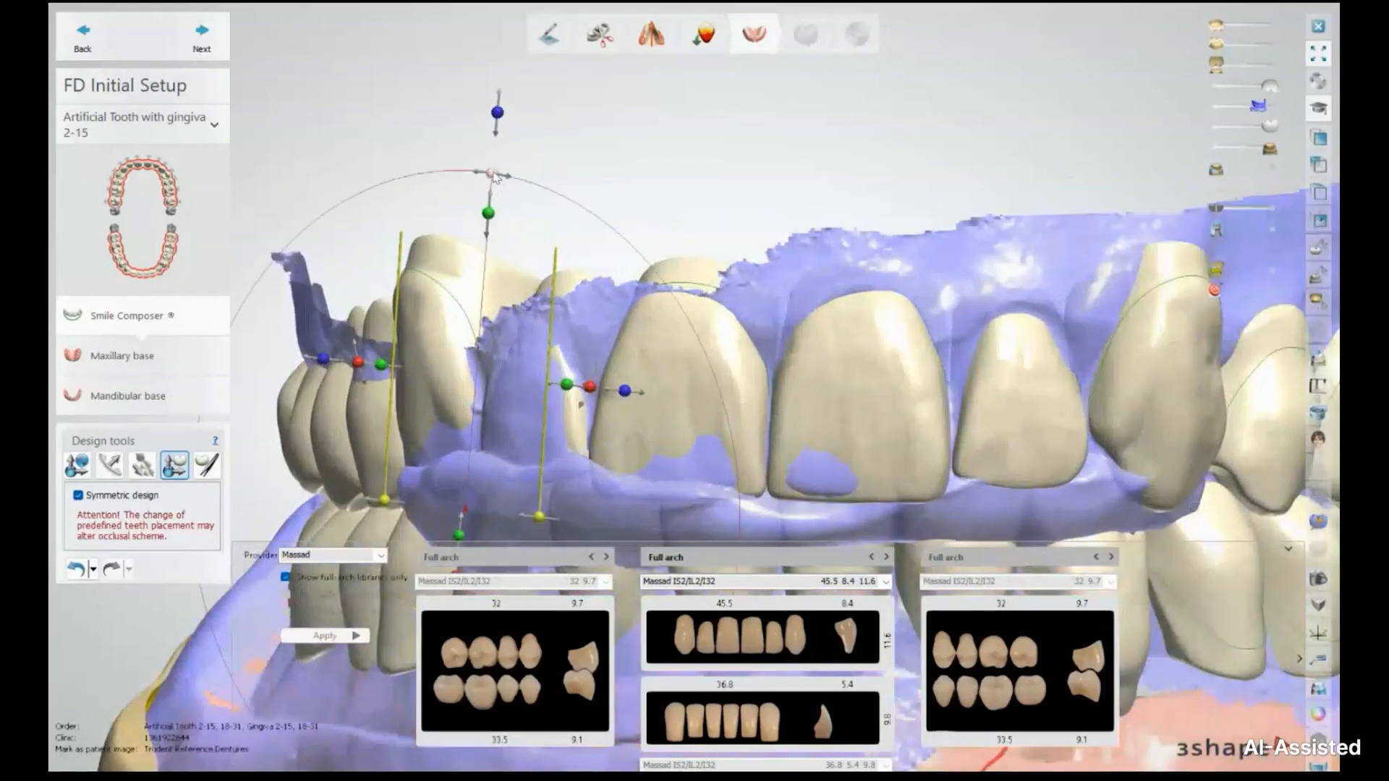
drag(492, 174, 534, 189)
Step: Fine-tune the placement of the upper right canine against the reference scan, judging it from the front and side
mouse_move(699, 217)
right_down()
mouse_move(713, 214)
mouse_move(679, 217)
right_up()
middle_drag(835, 240, 684, 200)
mouse_move(684, 200)
right_down()
mouse_move(745, 200)
mouse_move(639, 218)
mouse_move(762, 190)
mouse_move(669, 210)
right_up()
drag(433, 305, 429, 306)
right_drag(509, 330, 622, 336)
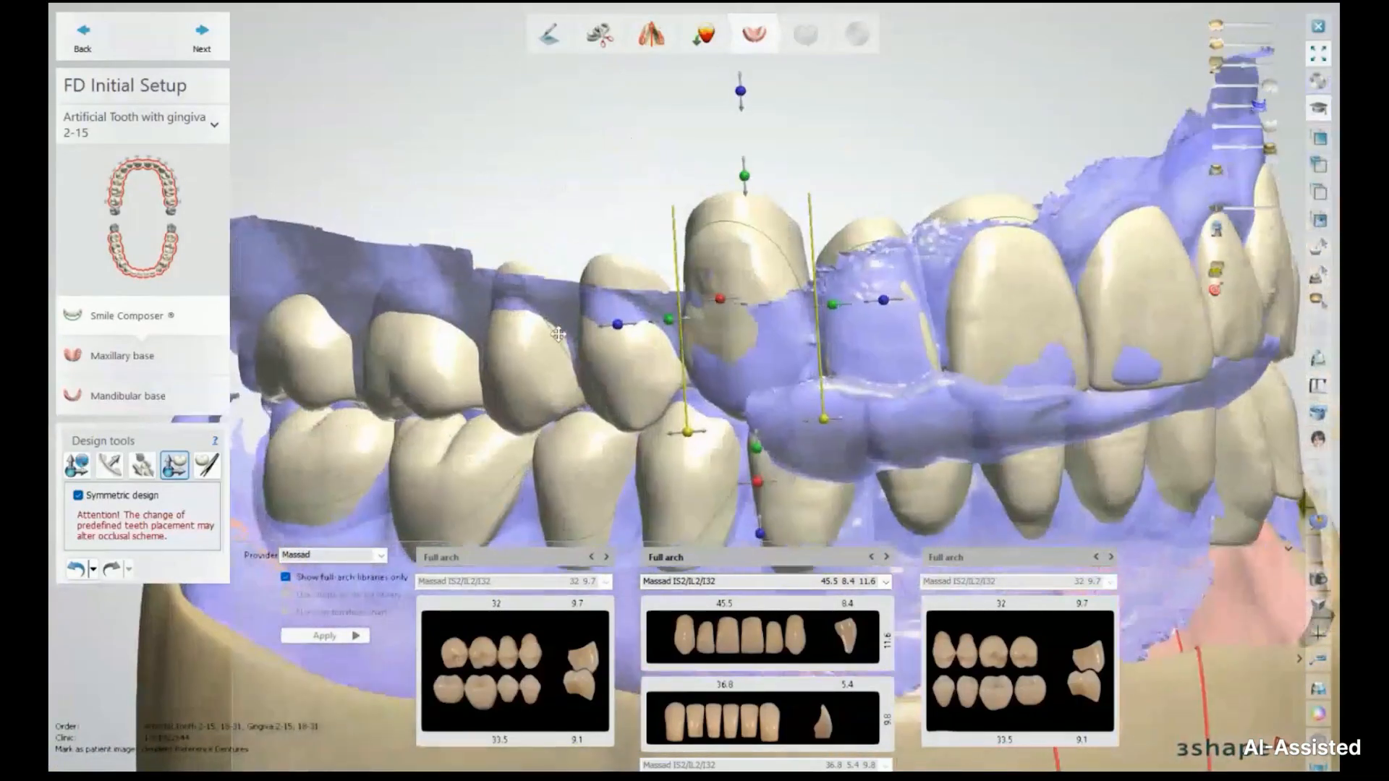
right_drag(860, 384, 815, 400)
Step: Check the canine and posterior teeth from the patient's right side and hide the reference scan
middle_drag(814, 399, 698, 346)
scroll(698, 346, down, 3)
mouse_move(698, 346)
right_down()
mouse_move(759, 346)
mouse_move(688, 347)
mouse_move(701, 346)
right_up()
right_drag(480, 453, 541, 378)
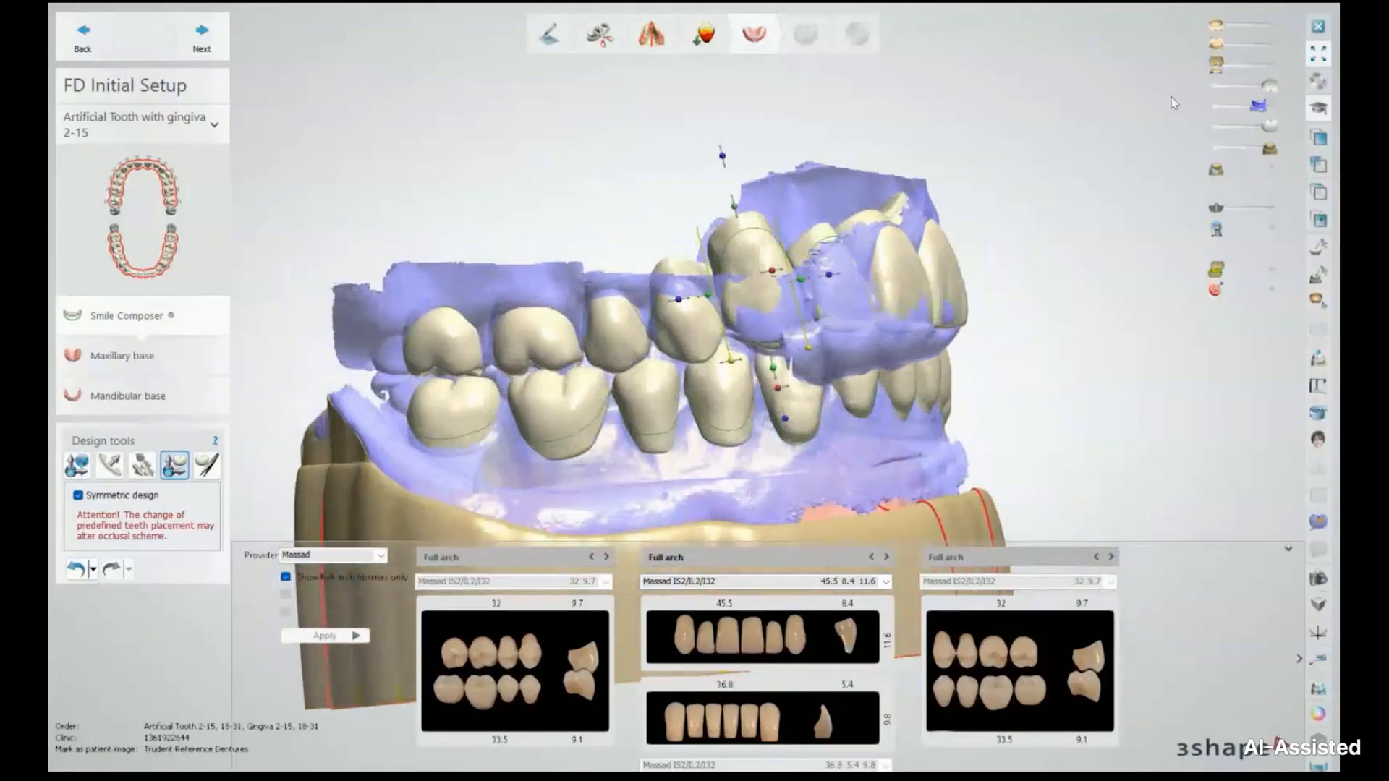
drag(1258, 109, 1216, 106)
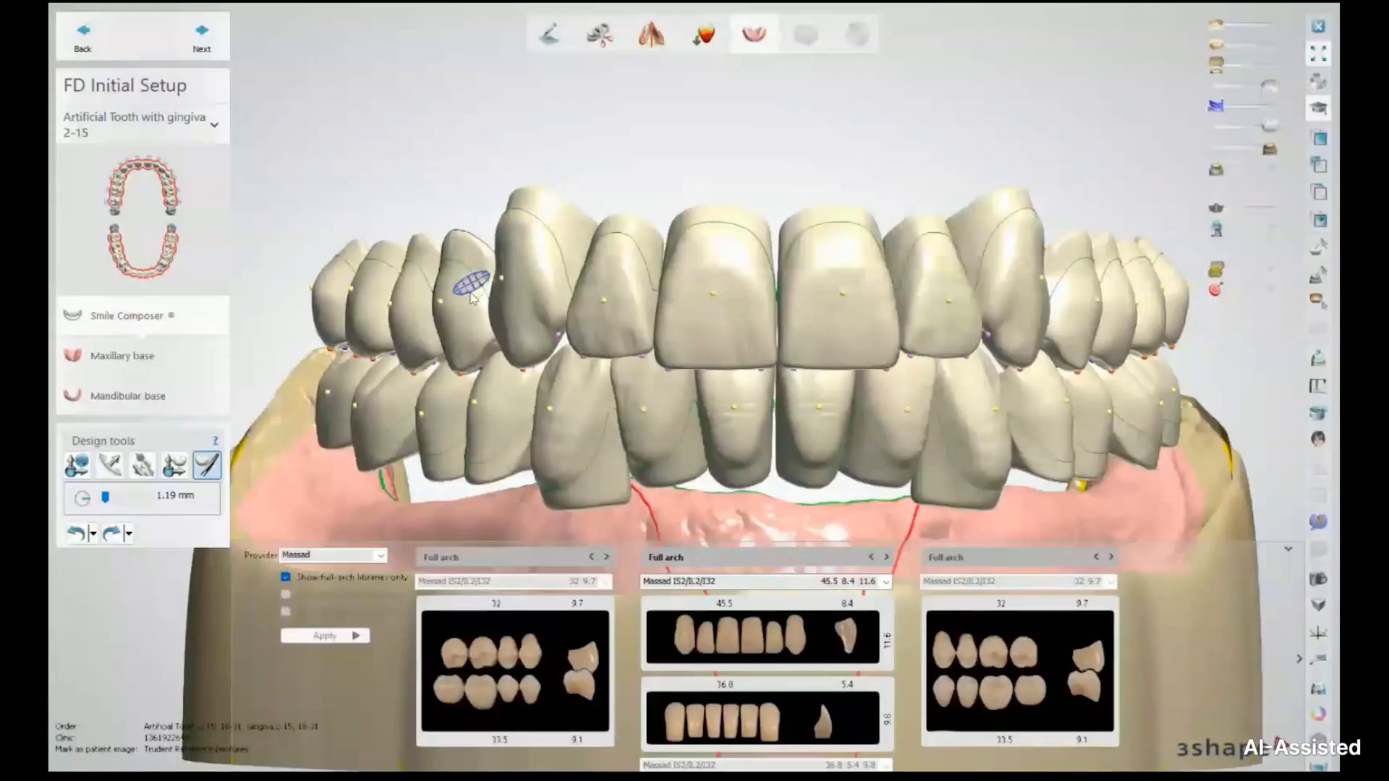
Step: Push the cheek-side surfaces of the two upper premolars on the patient's right slightly inward, using a 2.66 mm sculpting size
scroll(472, 296, up, 3)
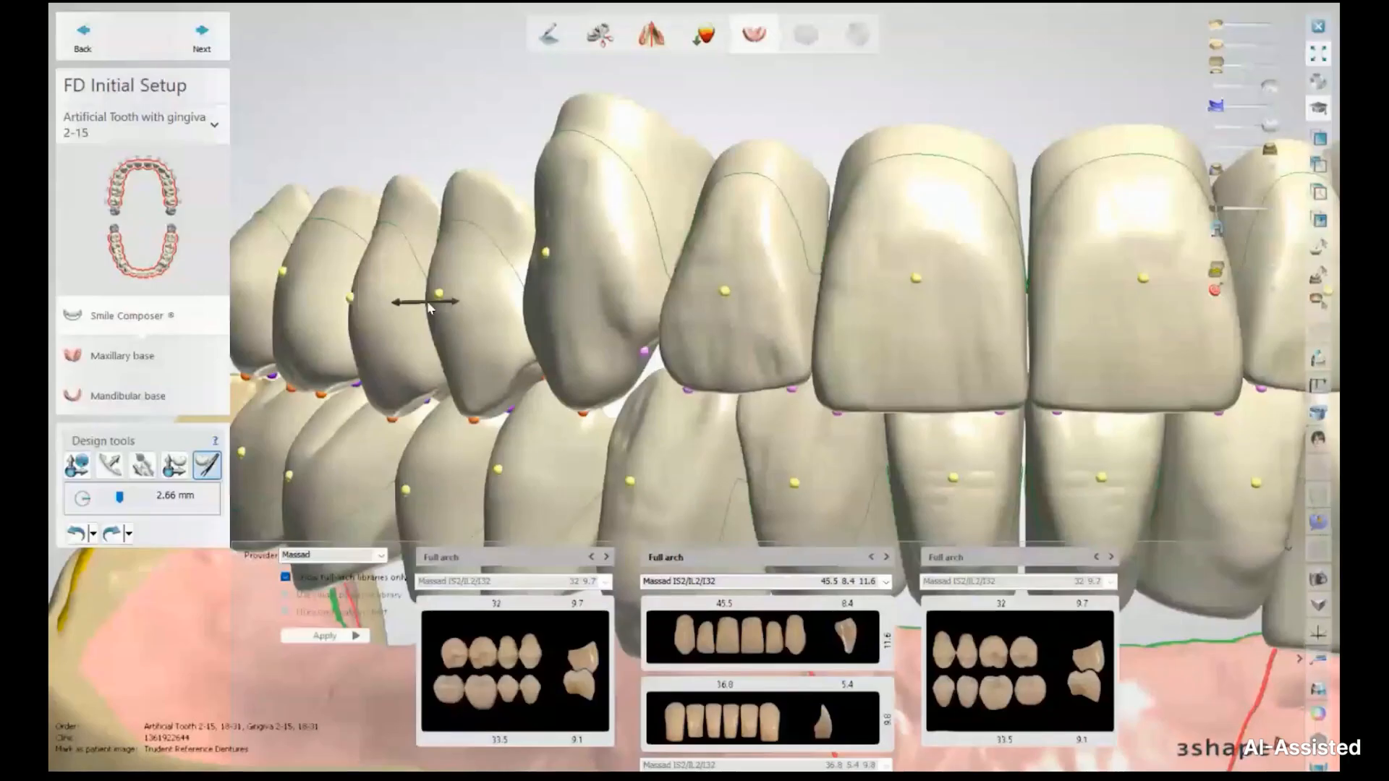
drag(427, 301, 440, 303)
drag(349, 307, 354, 314)
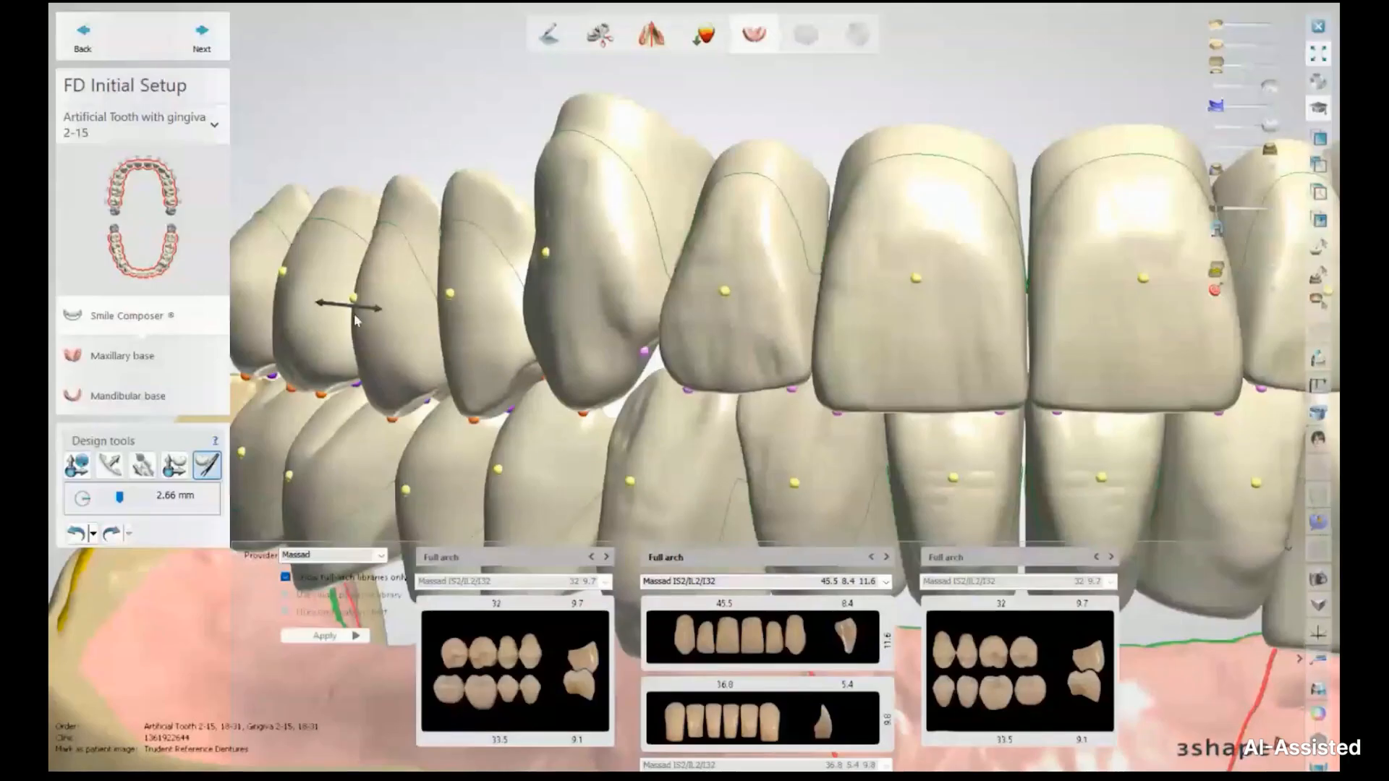
Step: Examine the shape and alignment of the upper teeth from the front and from both sides
middle_drag(354, 314, 513, 349)
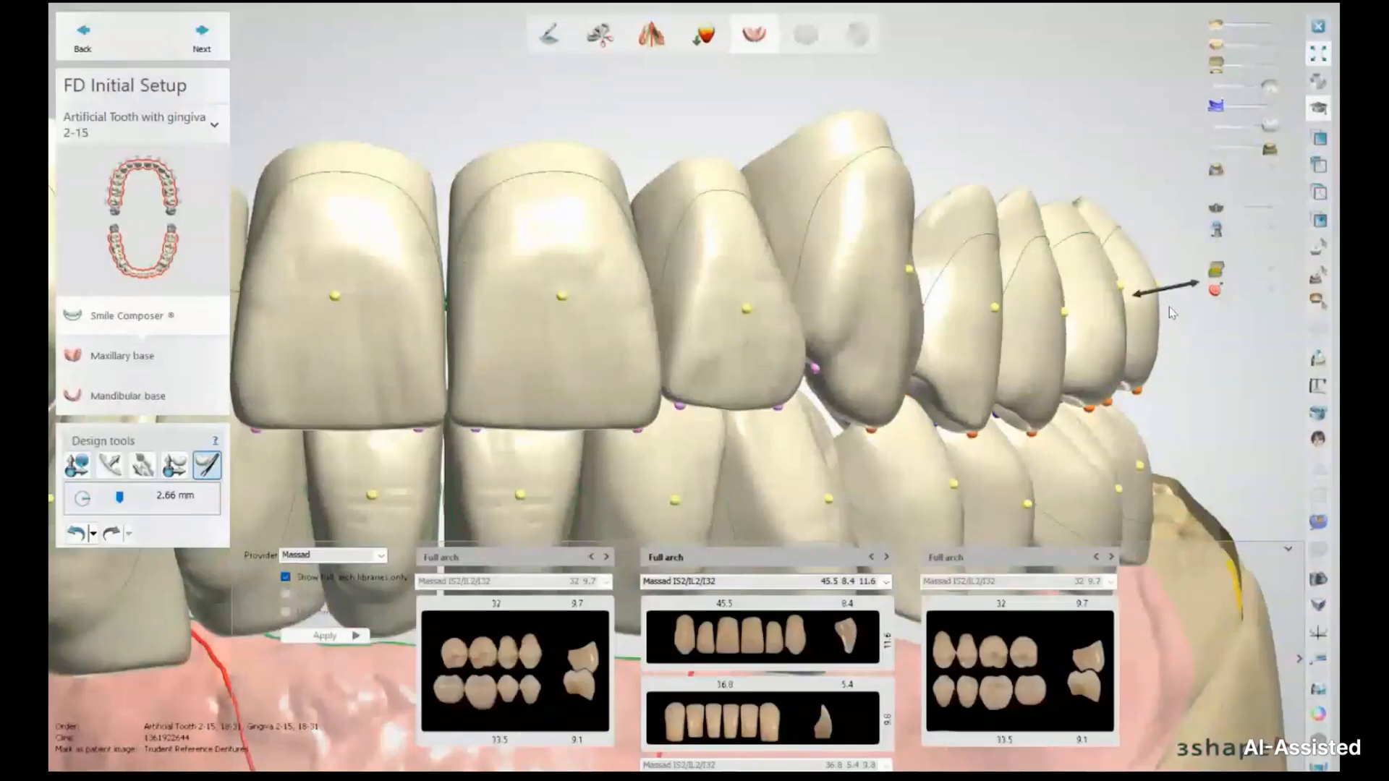
right_drag(1169, 306, 915, 309)
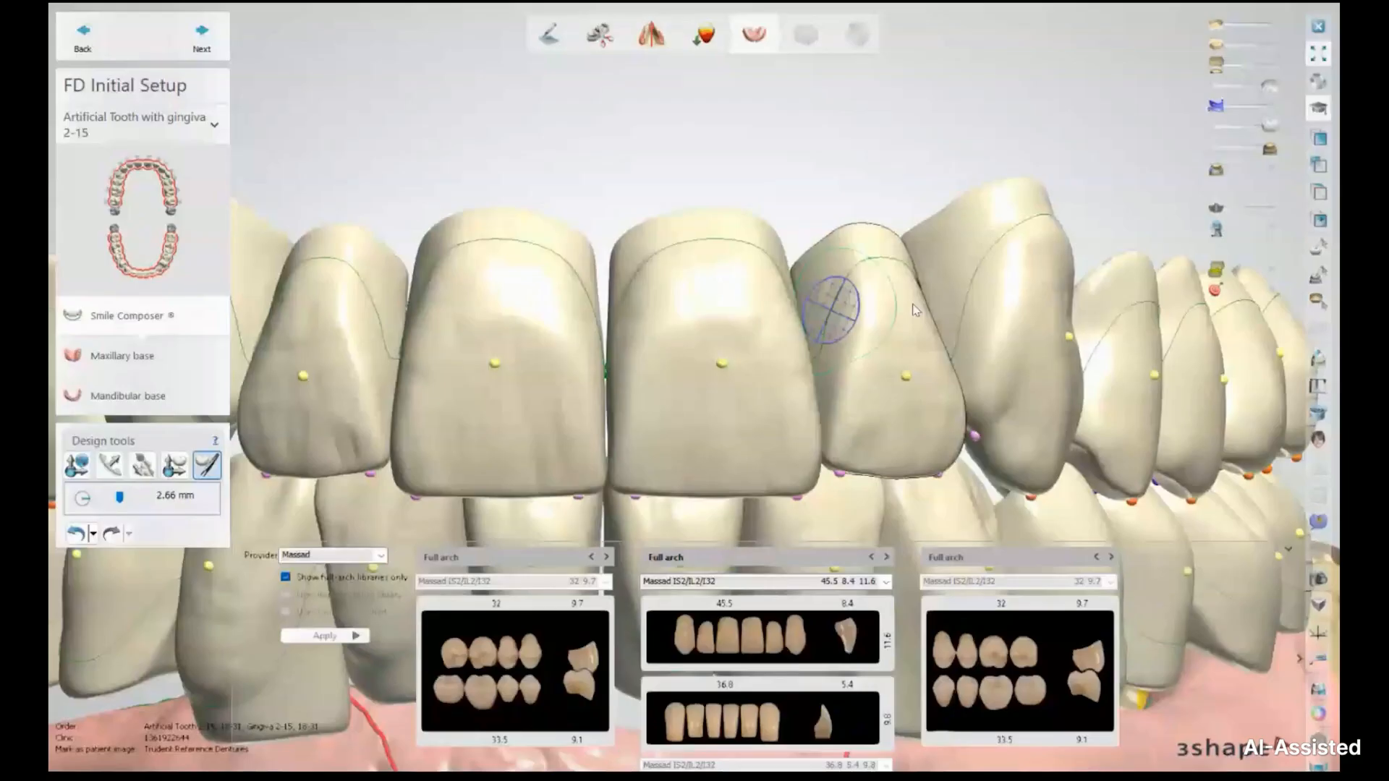
right_drag(915, 310, 763, 319)
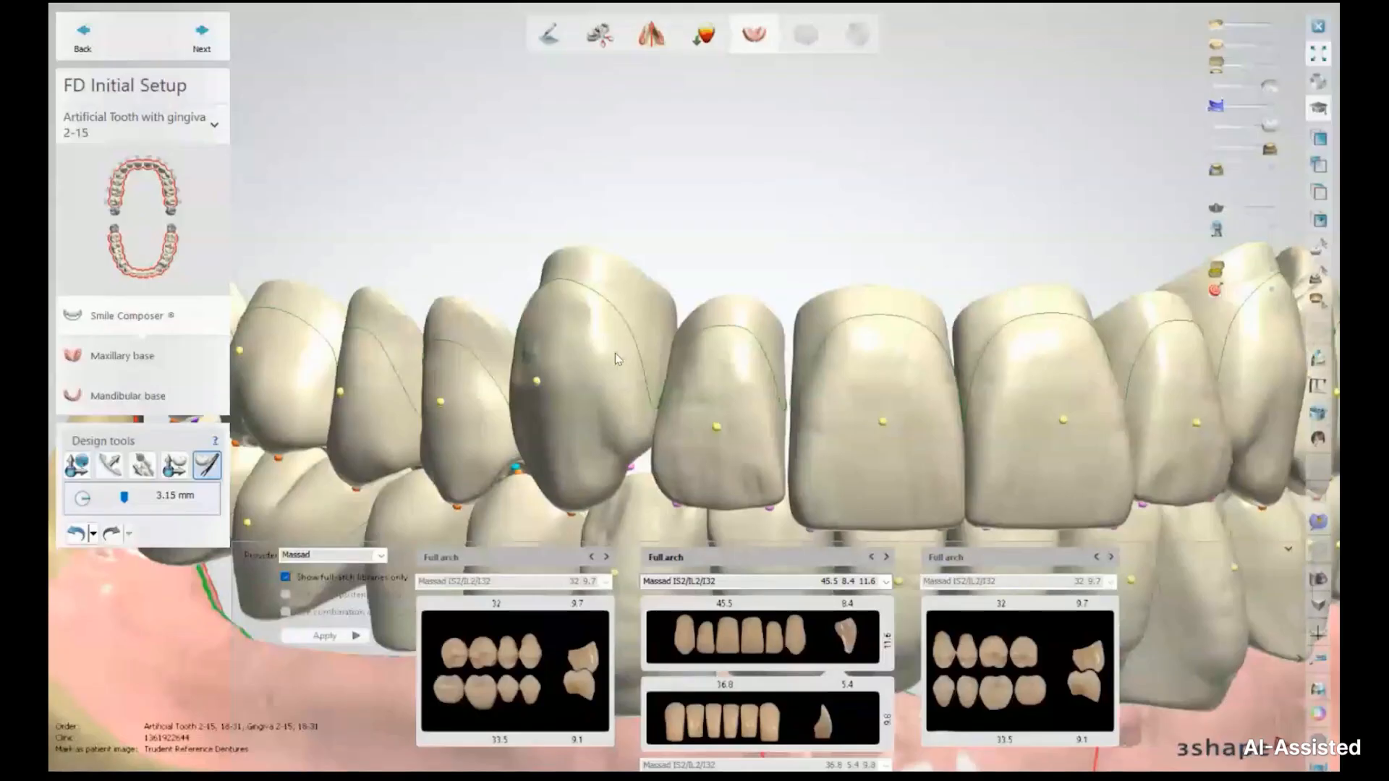
right_drag(615, 353, 684, 392)
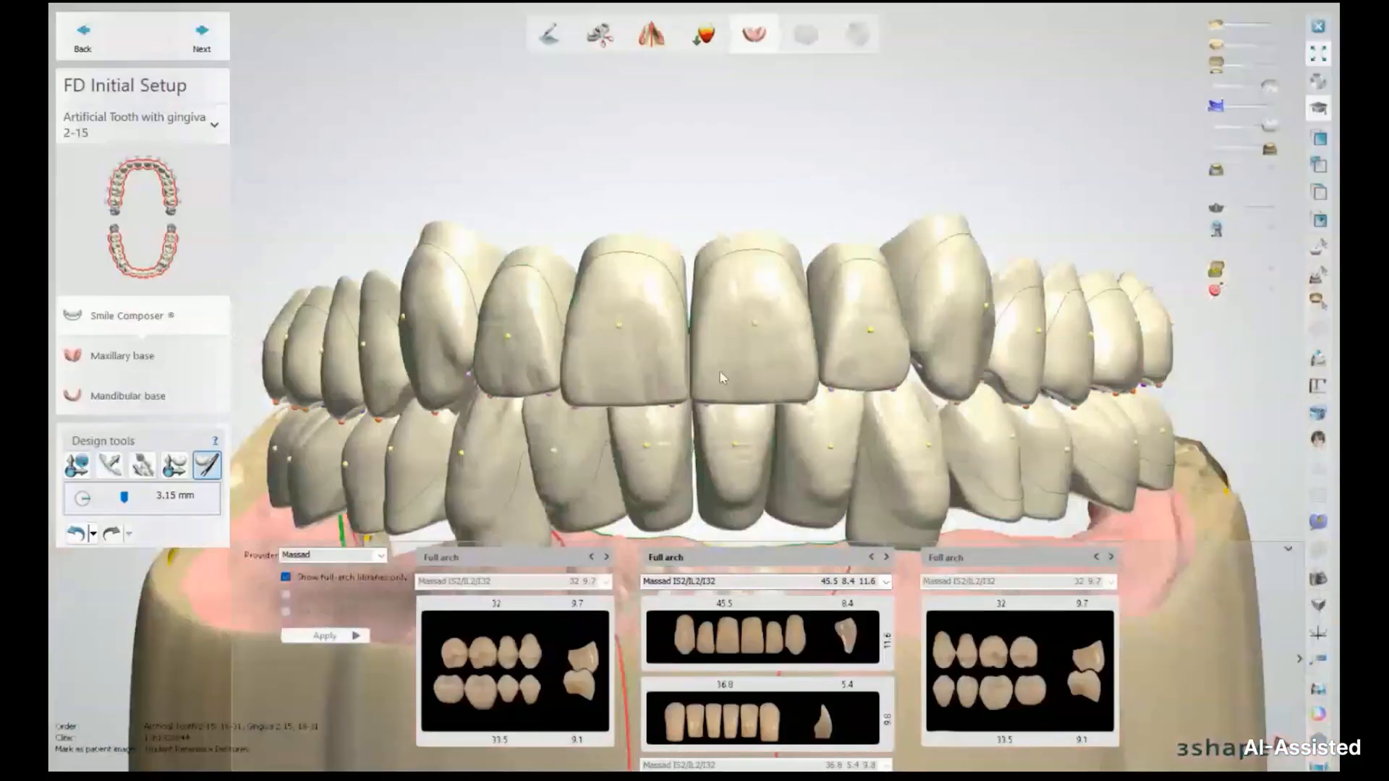
right_drag(721, 376, 917, 326)
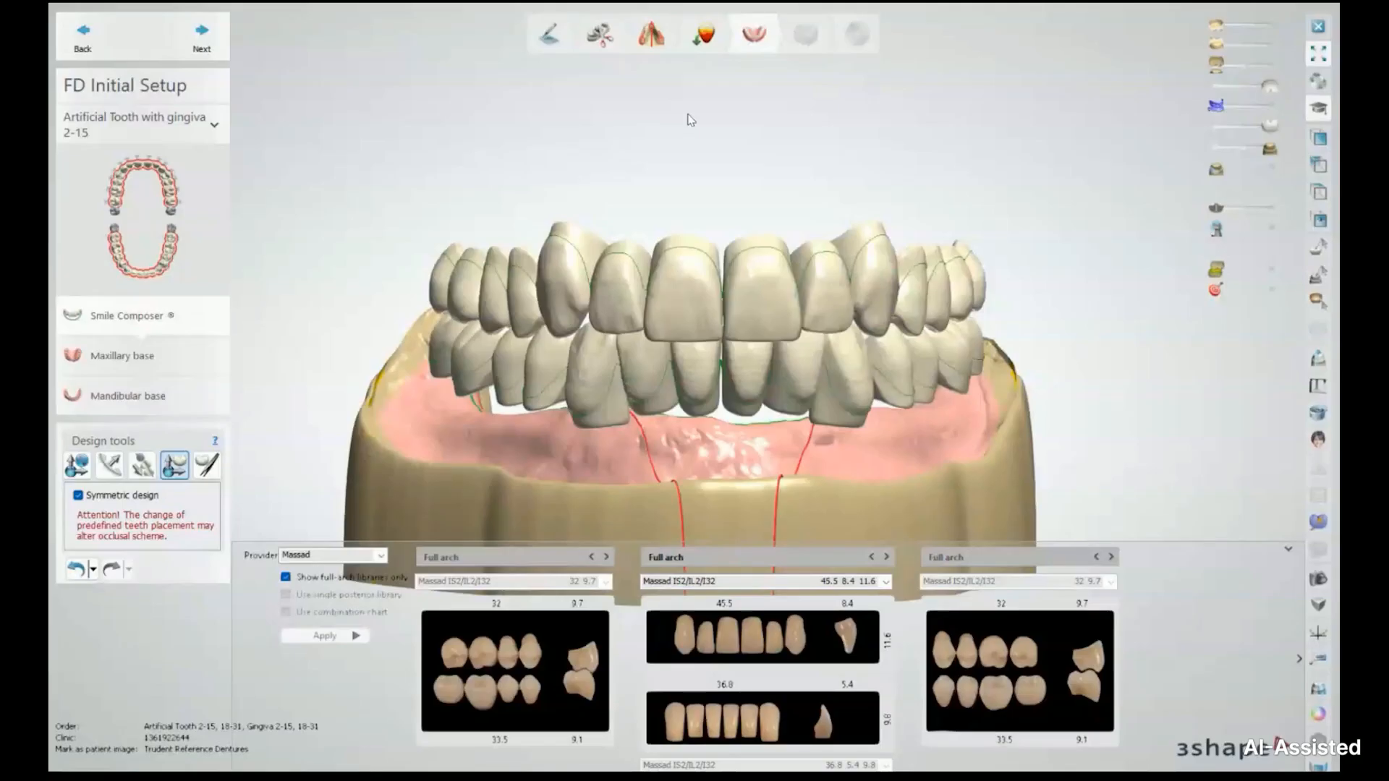
Step: Hide the tooth library and the lower model, and show the teeth in the BIO-ART A7Plus virtual articulator
click(1299, 661)
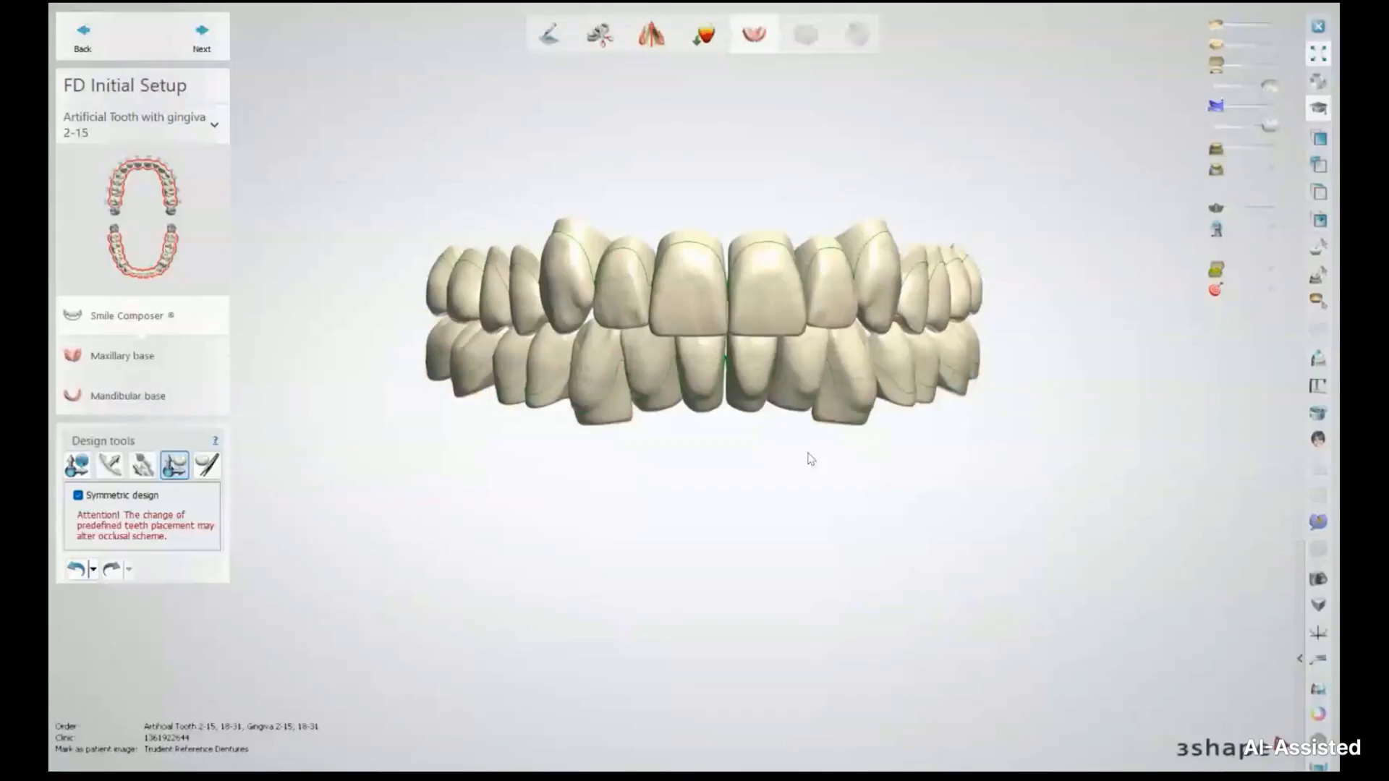
right_drag(787, 446, 784, 448)
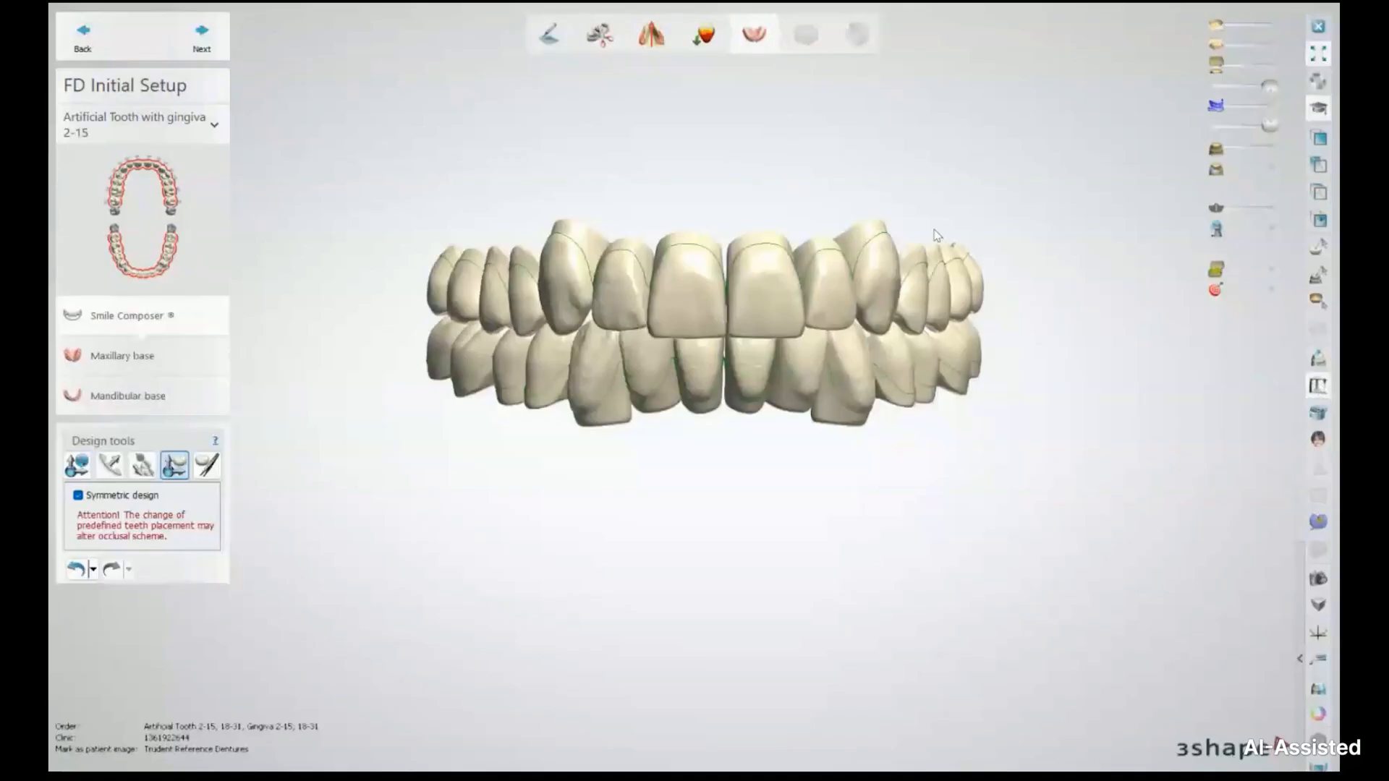
key(v)
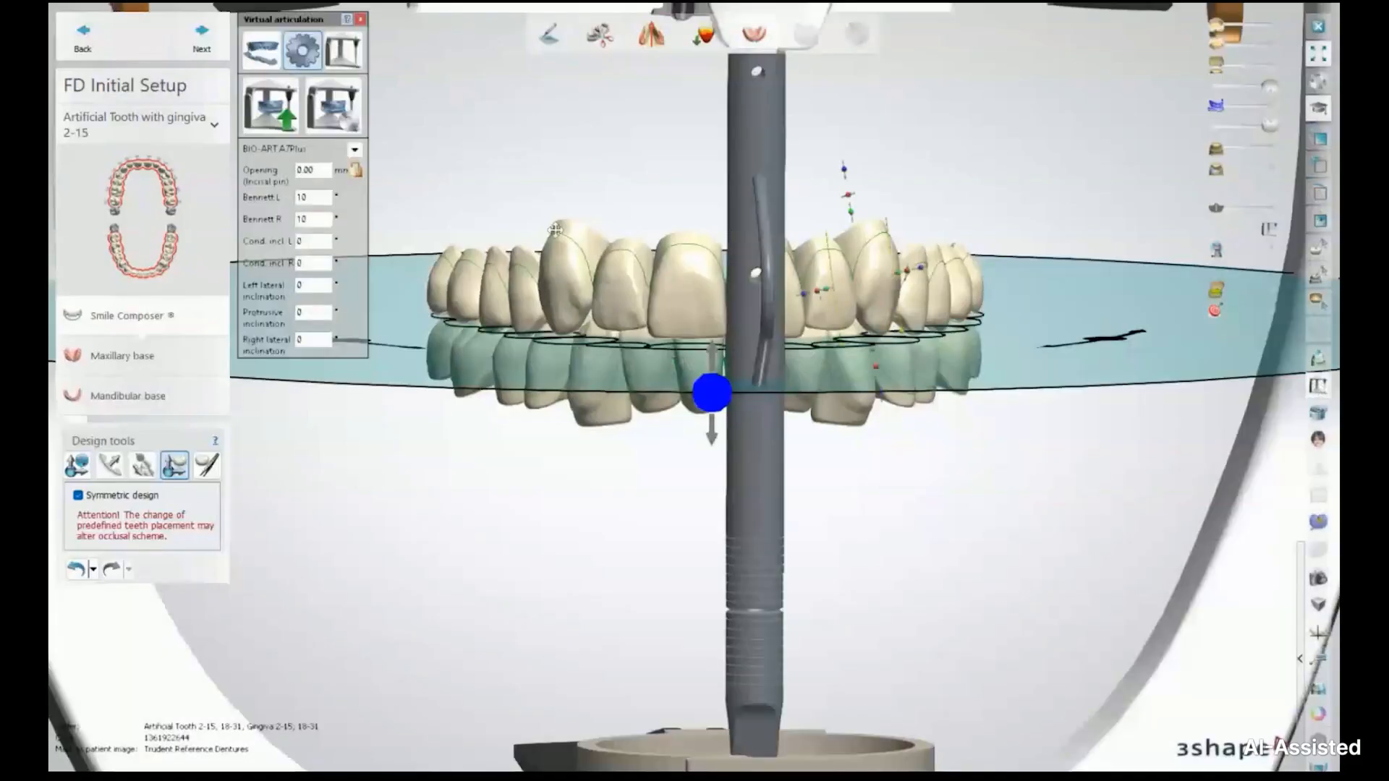
right_drag(554, 230, 576, 235)
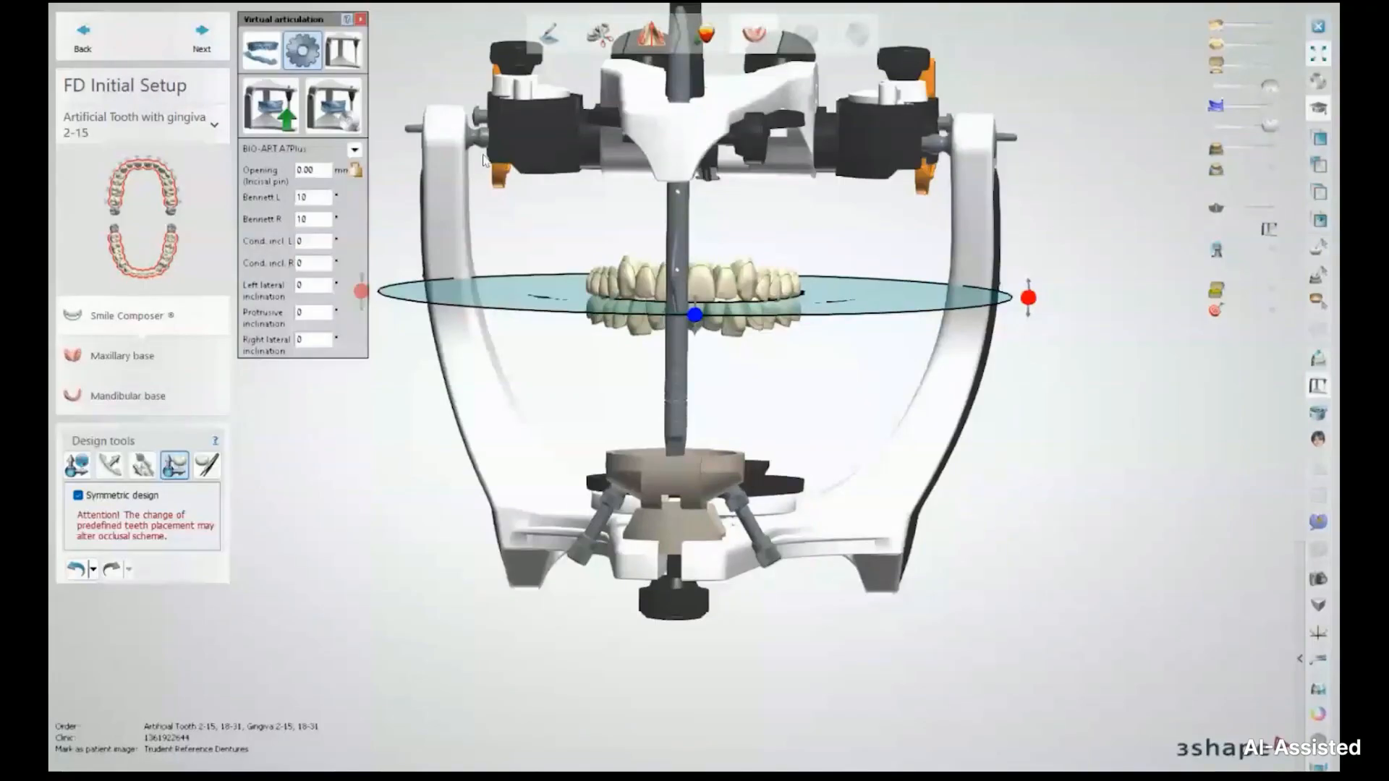
Step: Examine the tooth setup in the articulator from an angle and review the available articulator models, keeping BIO-ART A7Plus
right_drag(484, 159, 664, 248)
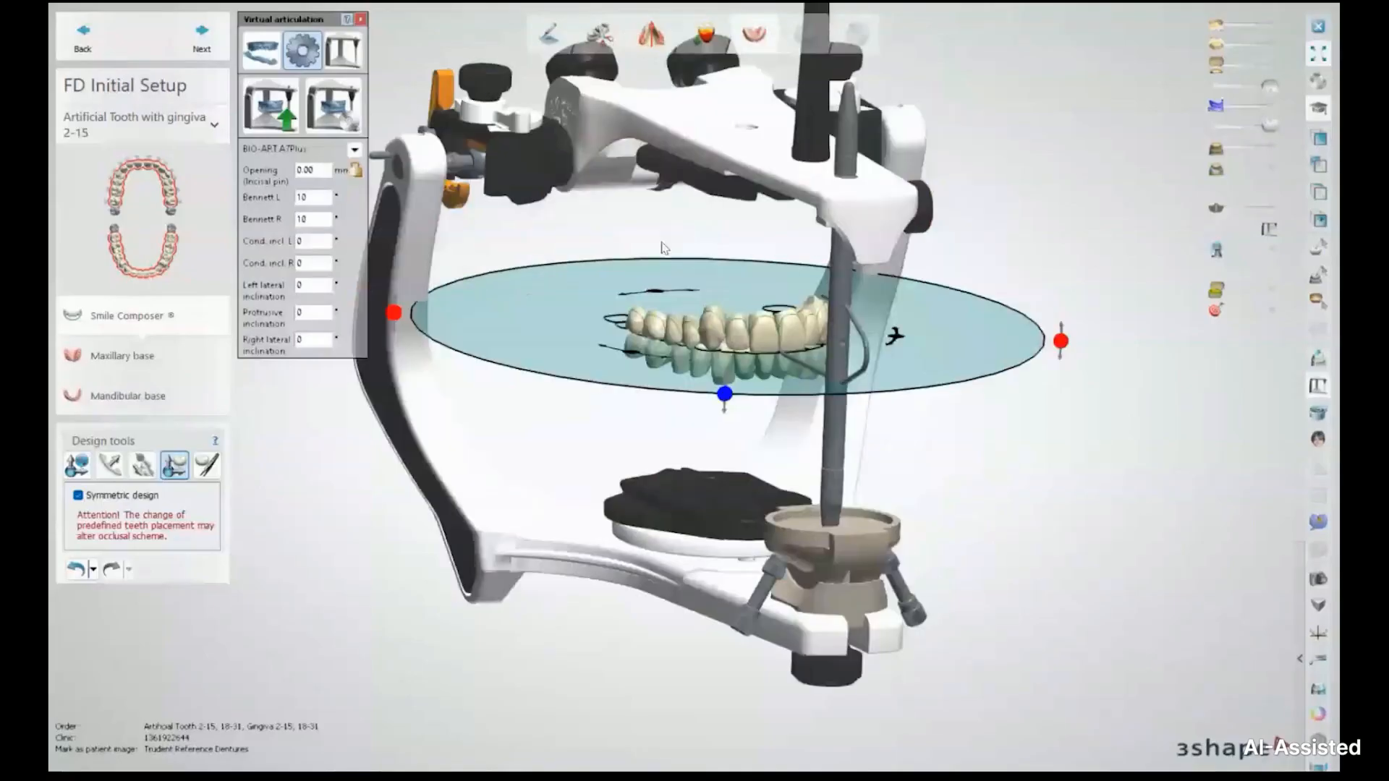
right_drag(664, 248, 316, 154)
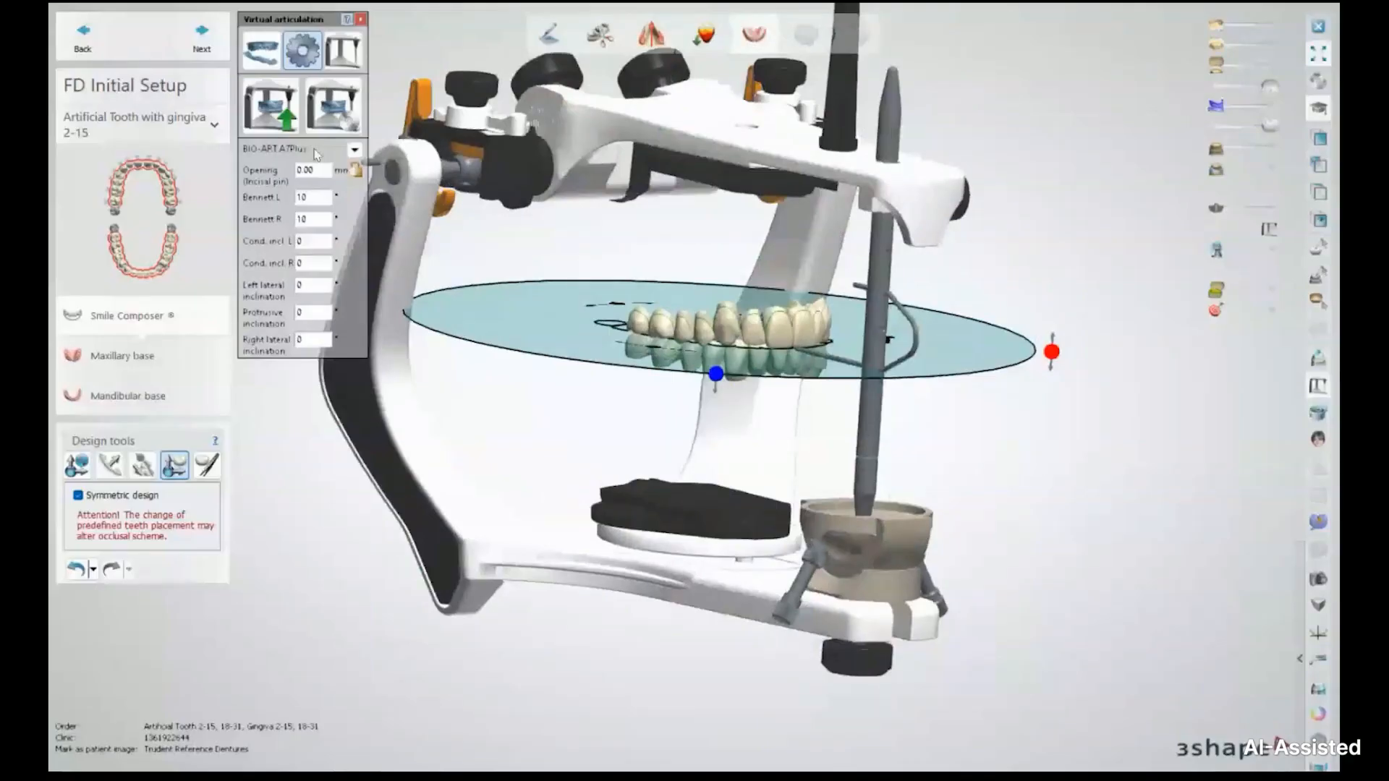
click(354, 150)
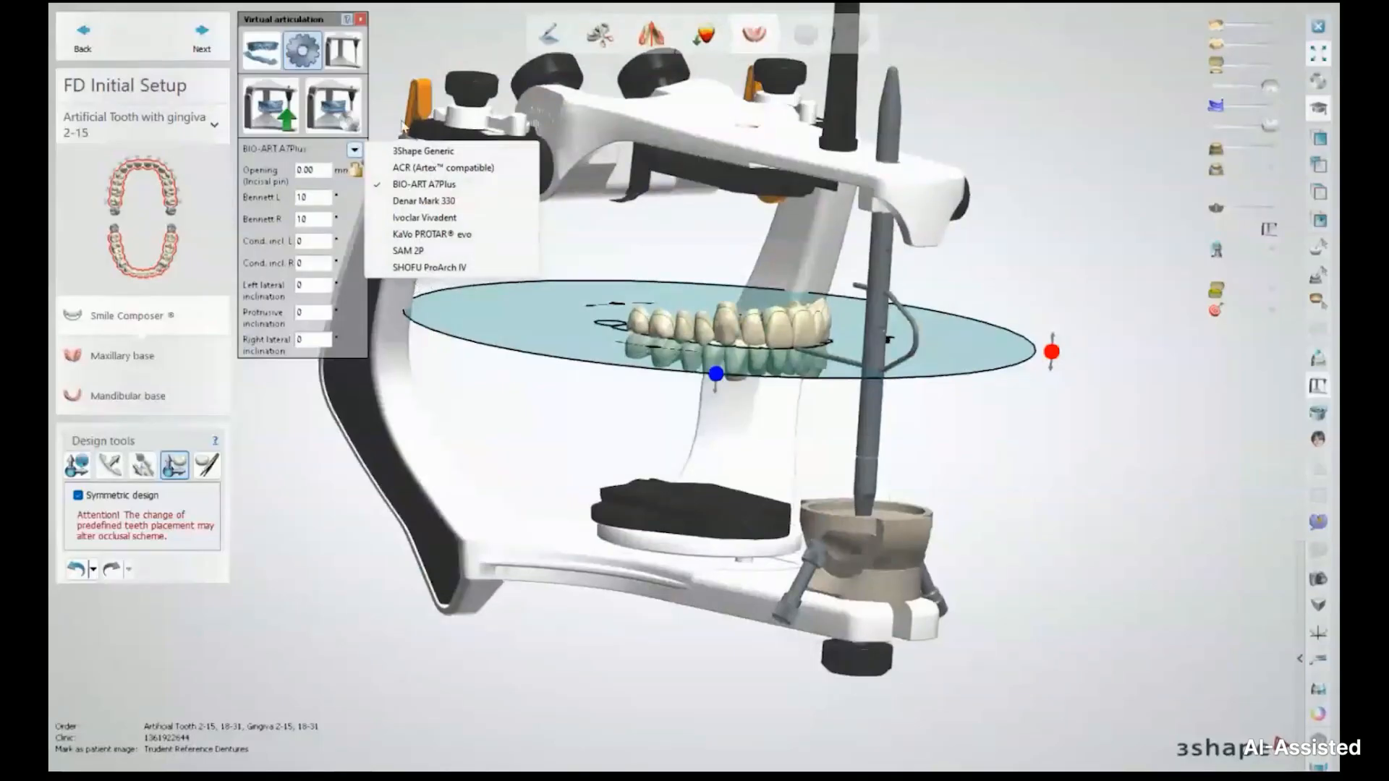
click(442, 385)
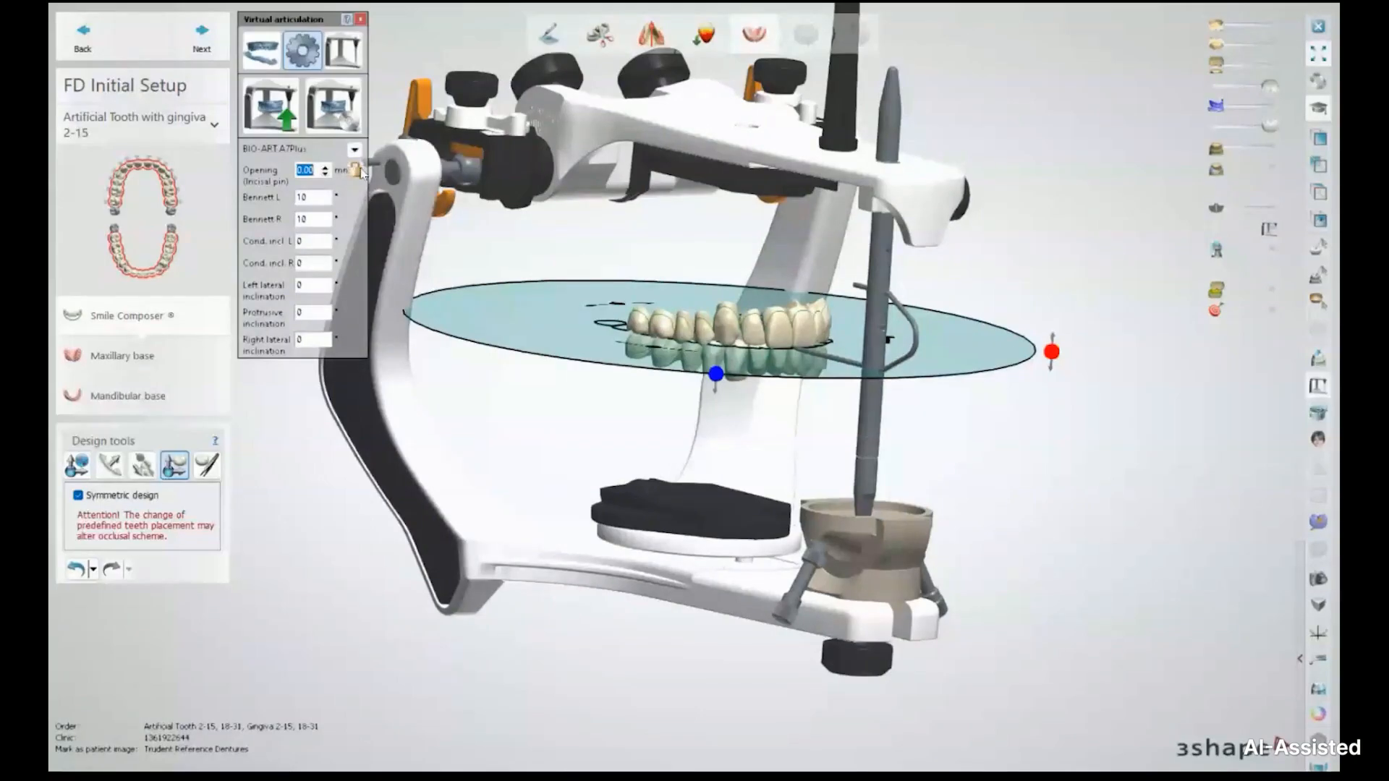
Step: Switch the virtual articulation to the jaw movement settings and turn on guidance by the incisal plate
click(353, 58)
click(344, 53)
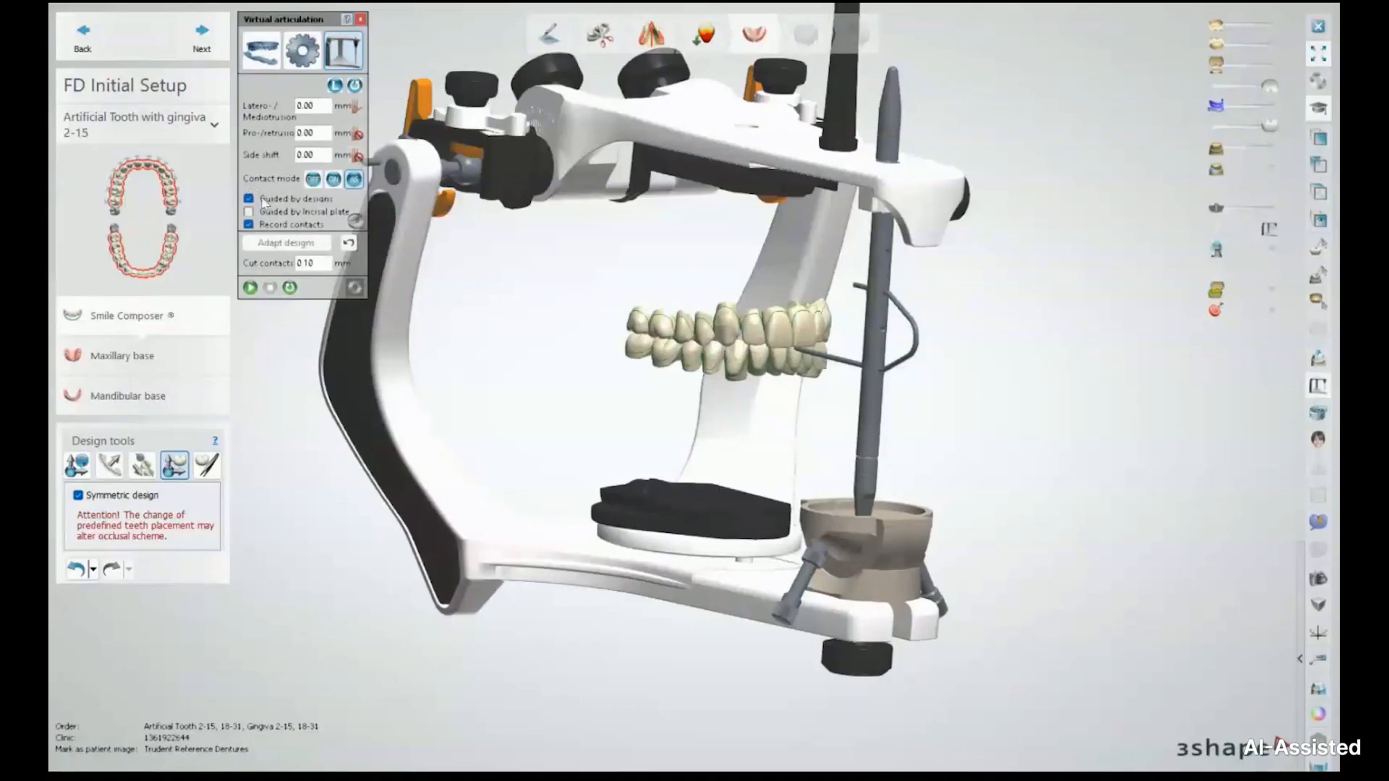
click(249, 212)
Step: Simulate a lateral movement of about 1.44 mm in the articulator and reset the jaw position
right_drag(905, 237, 863, 237)
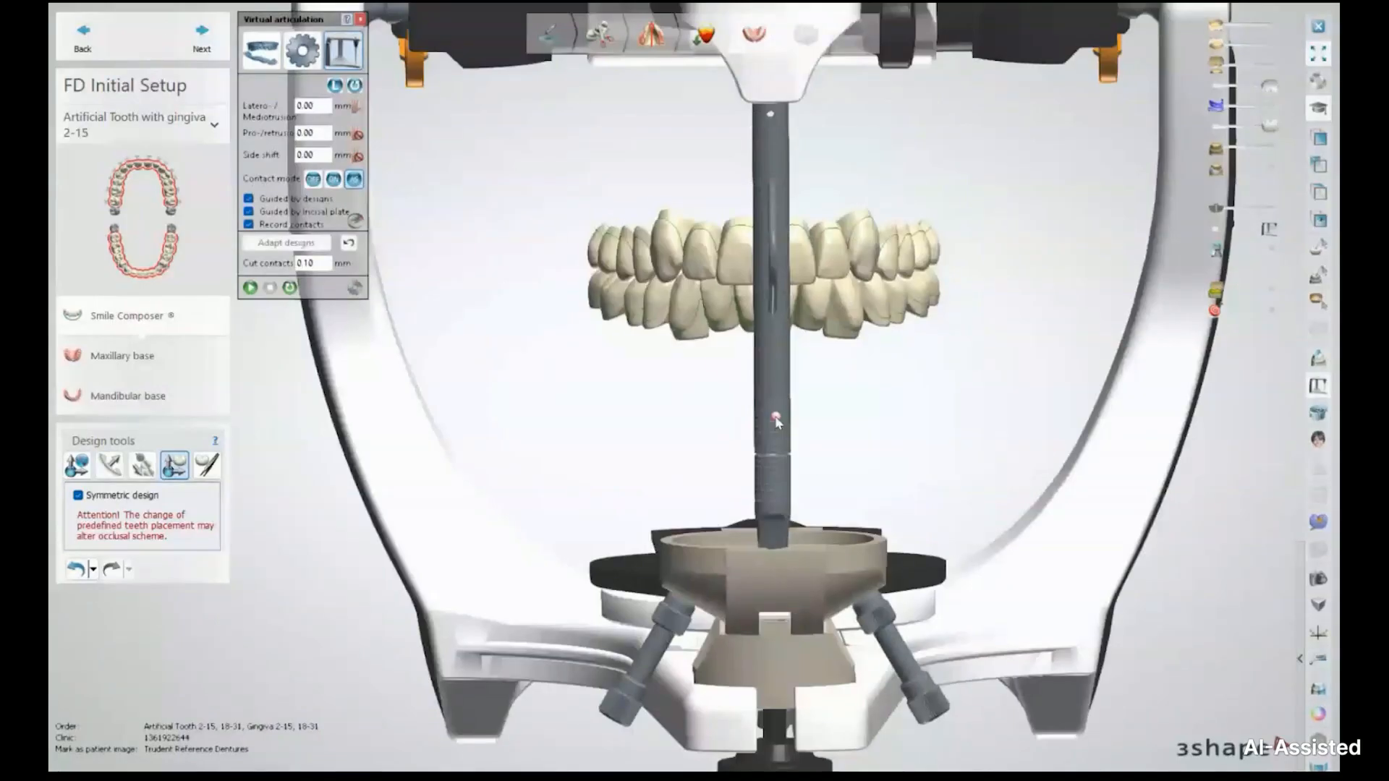
drag(776, 421, 768, 424)
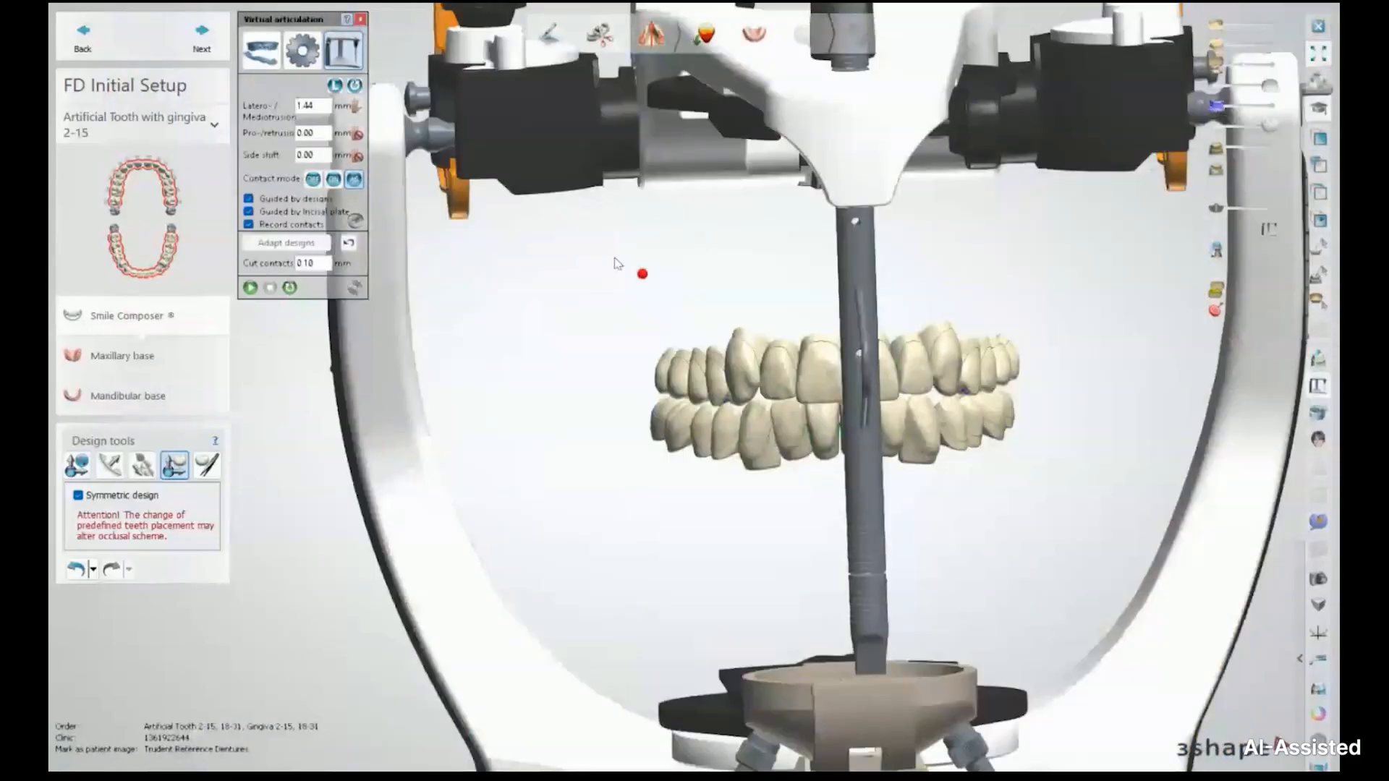
click(355, 86)
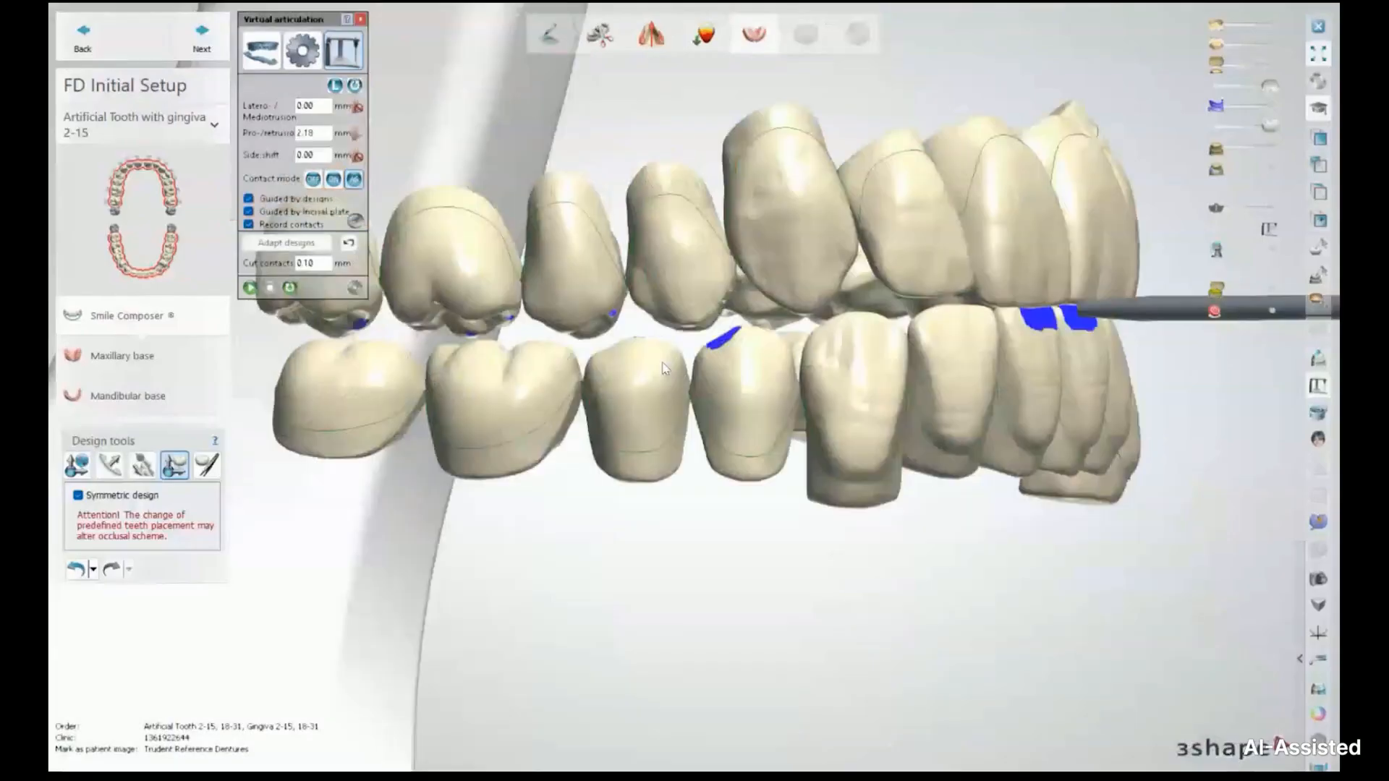
Step: Examine the recorded tooth contacts in protrusion from the patient's right side and from inside the arch
right_drag(665, 369, 373, 344)
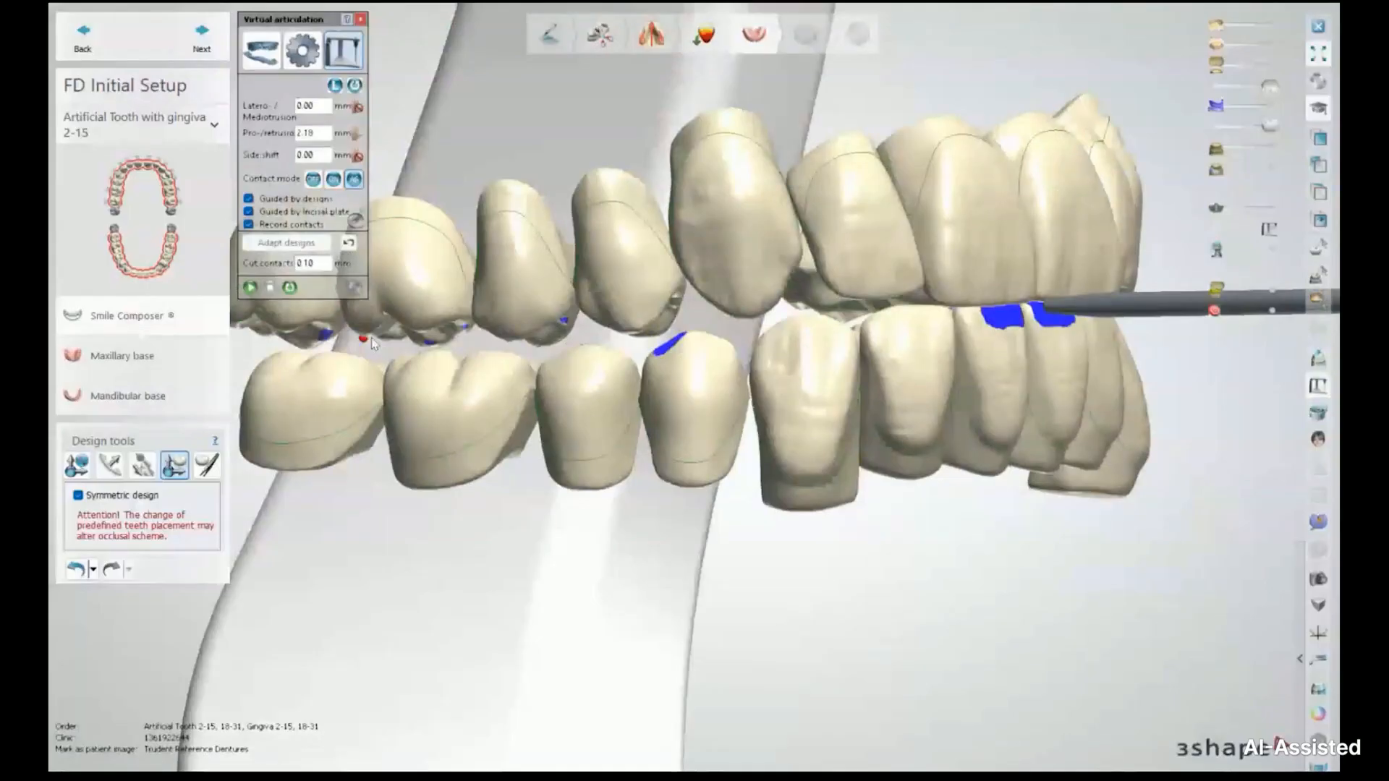
right_drag(373, 344, 1193, 346)
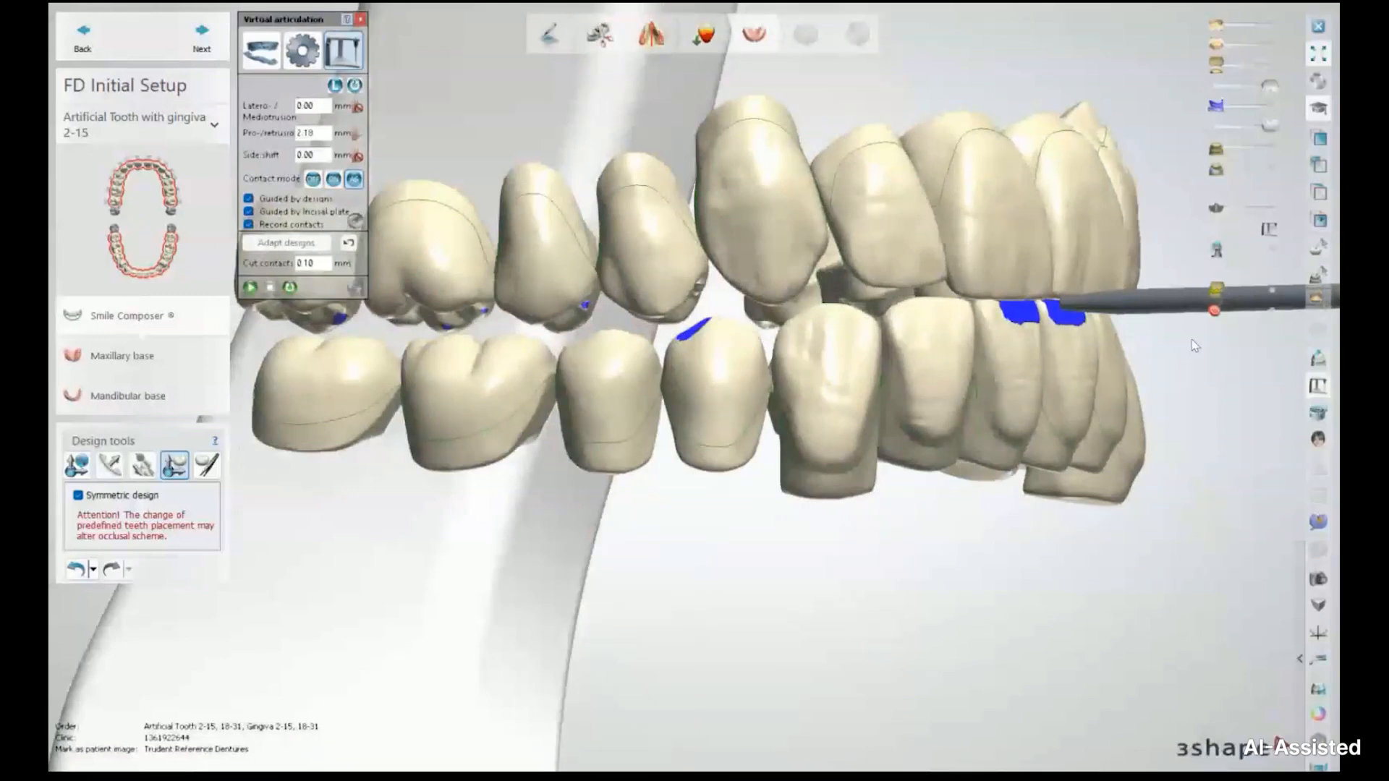
right_drag(1193, 346, 501, 293)
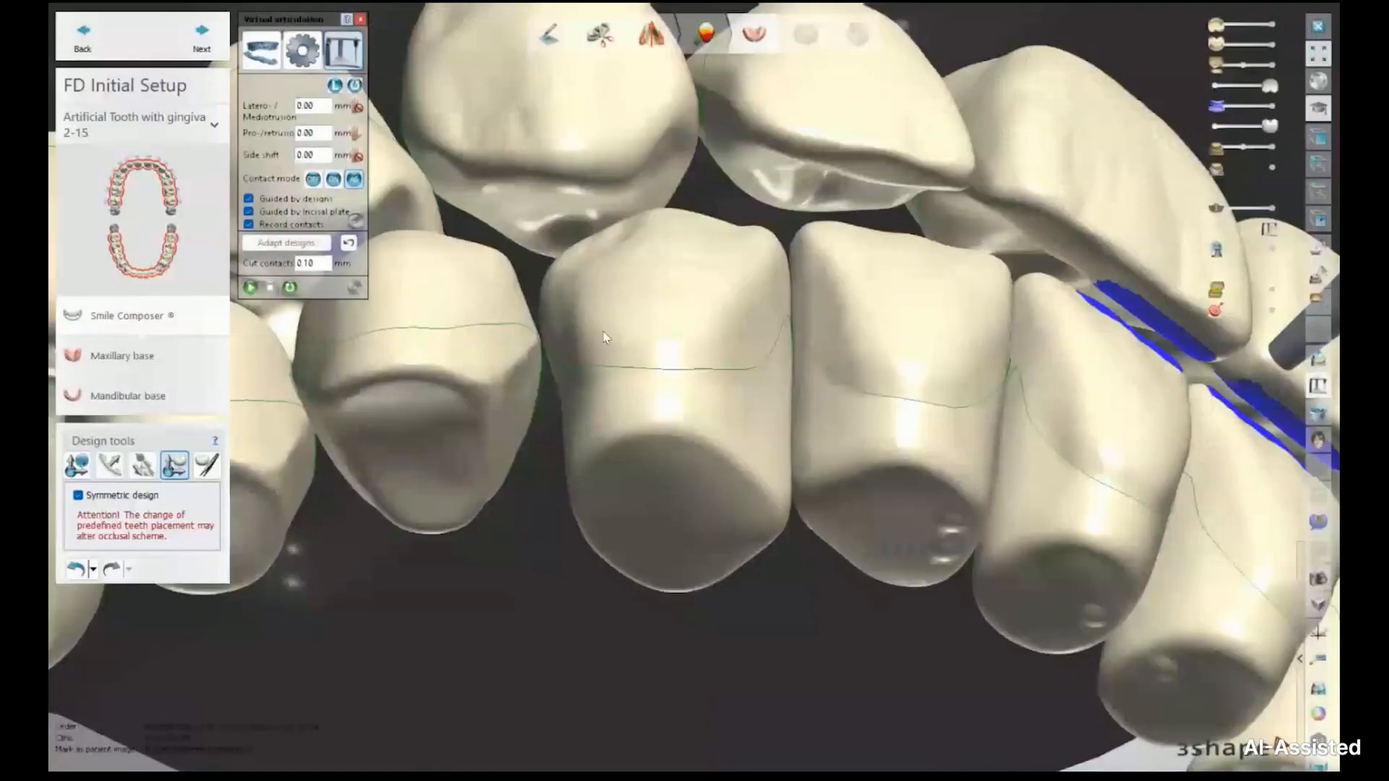
right_drag(604, 332, 604, 398)
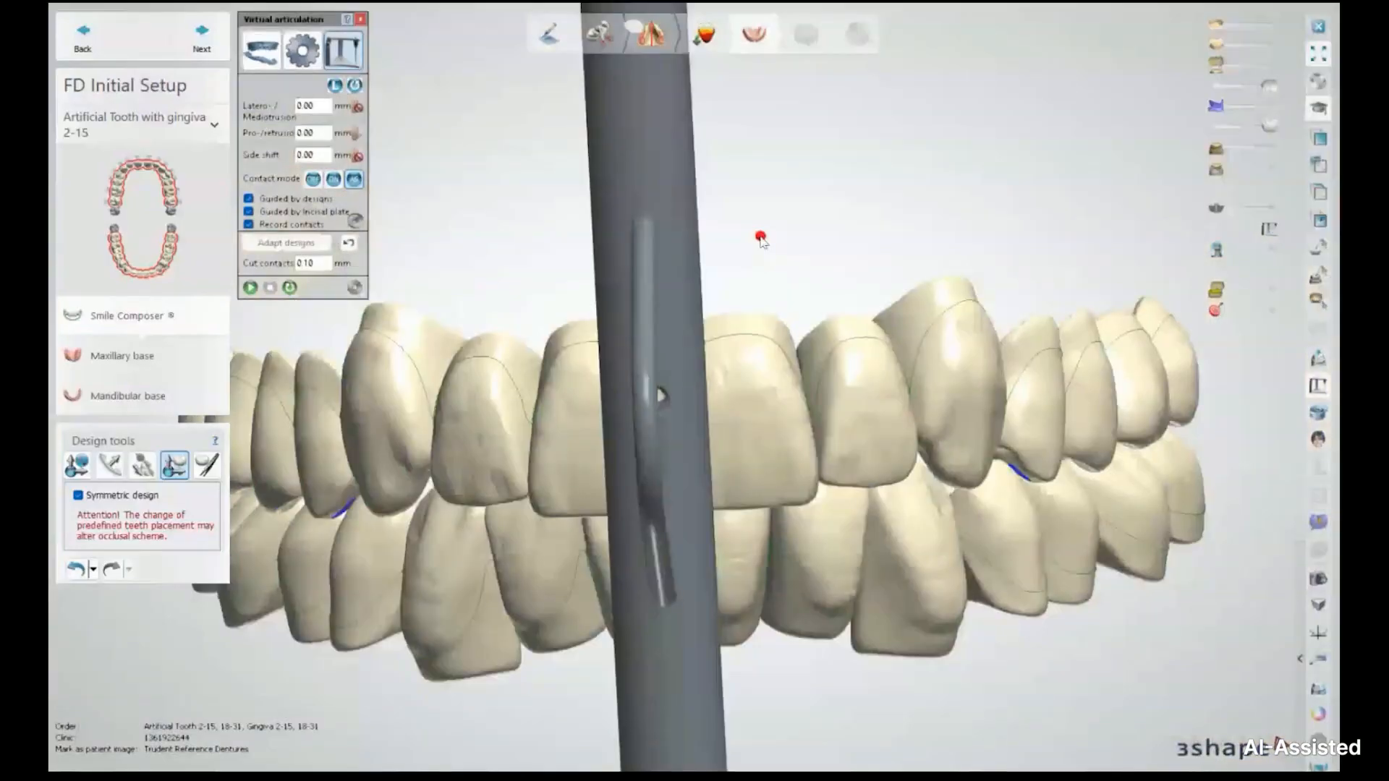
Step: Lower the upper canines slightly with symmetric design on, recheck the contacts in a protrusive movement, and reset the jaw position
right_drag(760, 239, 400, 660)
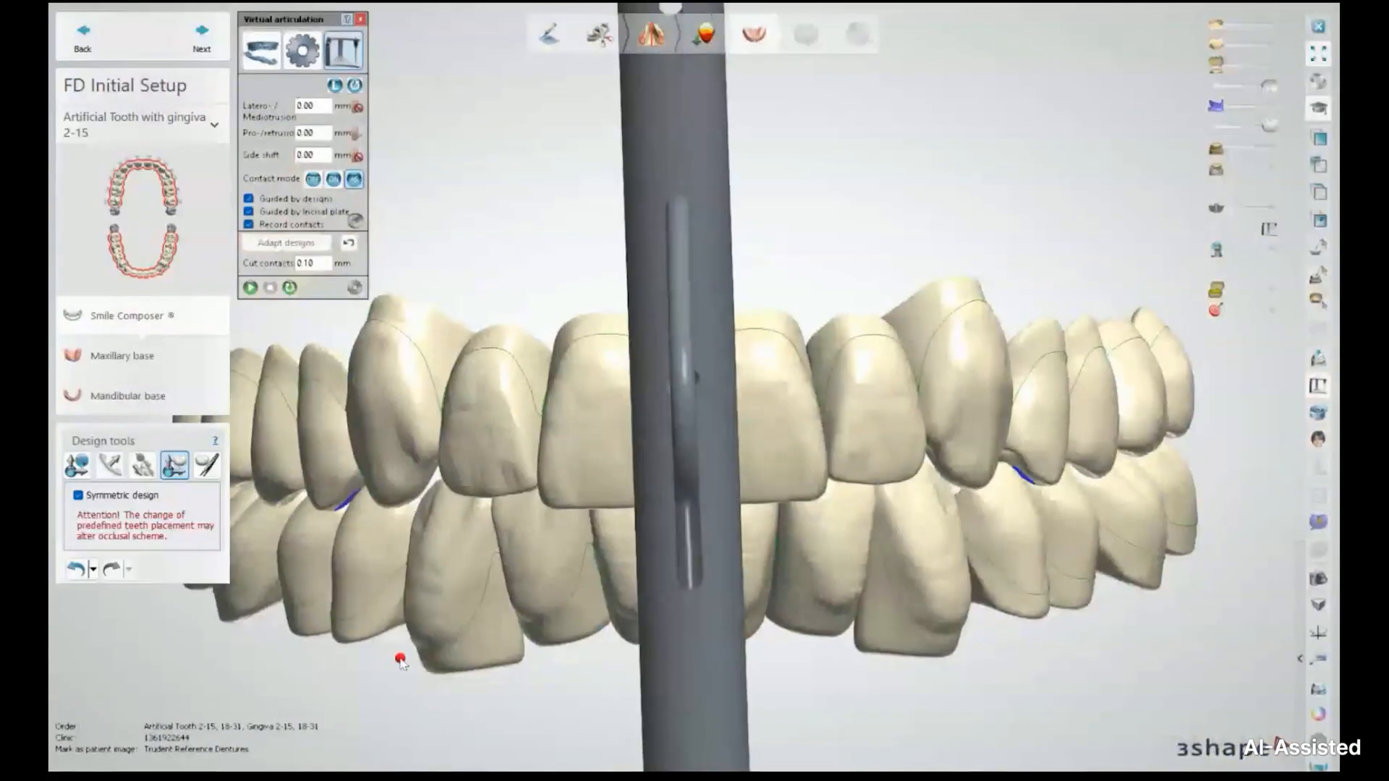
click(394, 617)
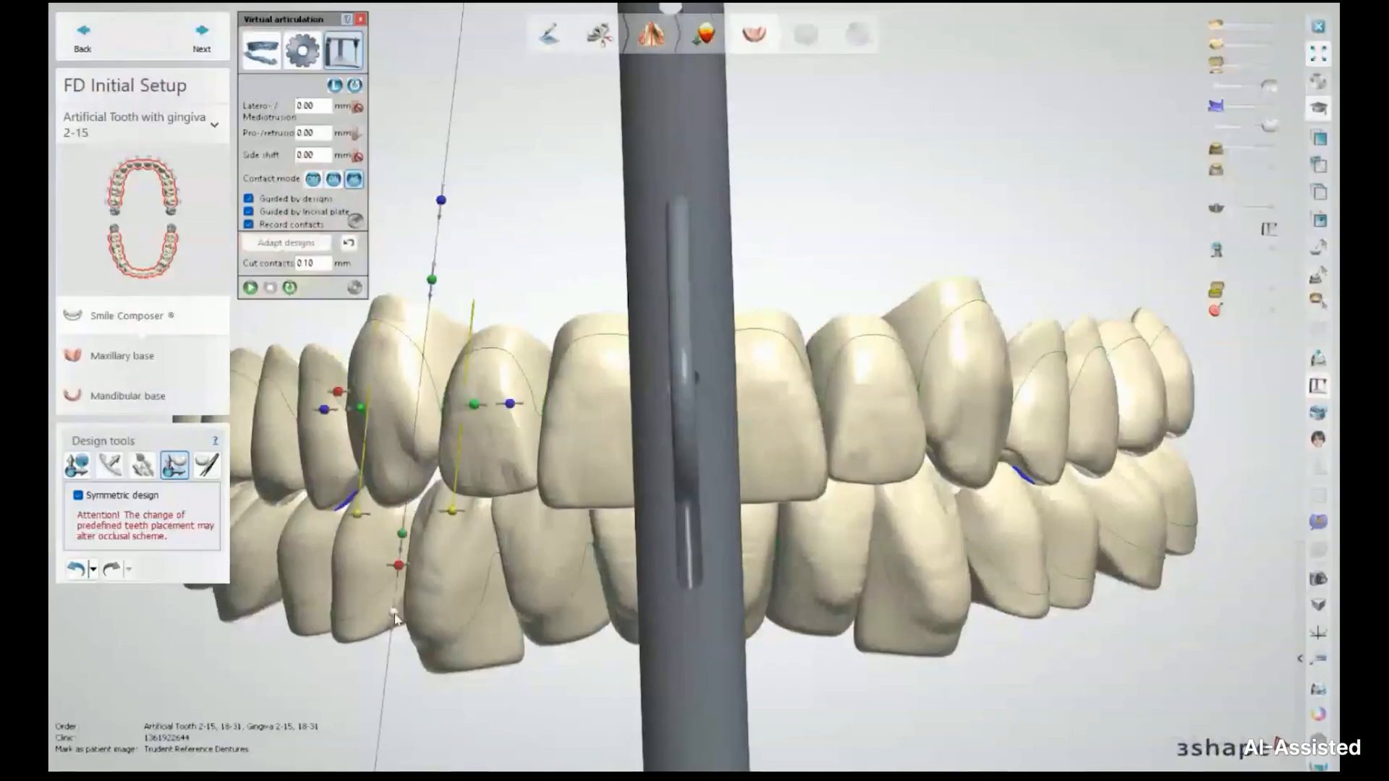
drag(395, 617, 394, 623)
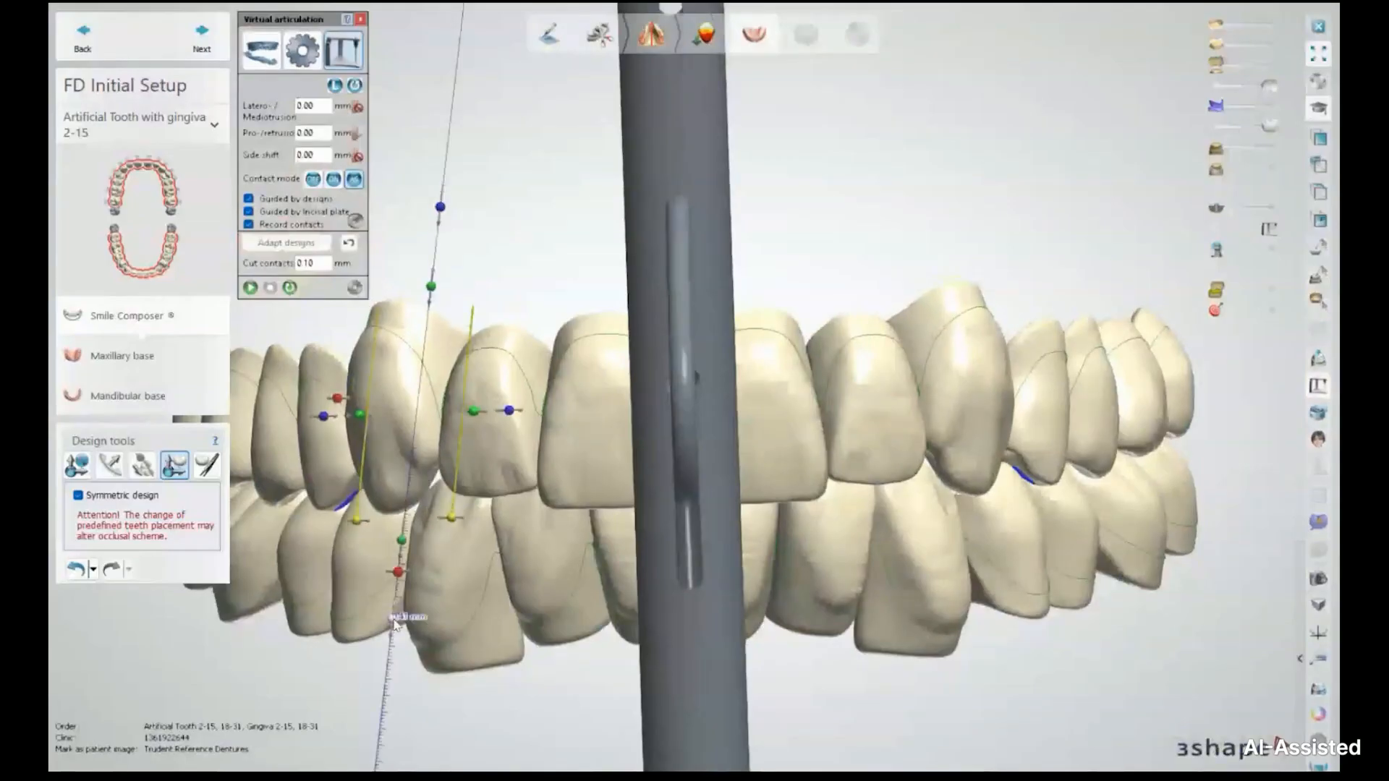
right_drag(522, 615, 506, 605)
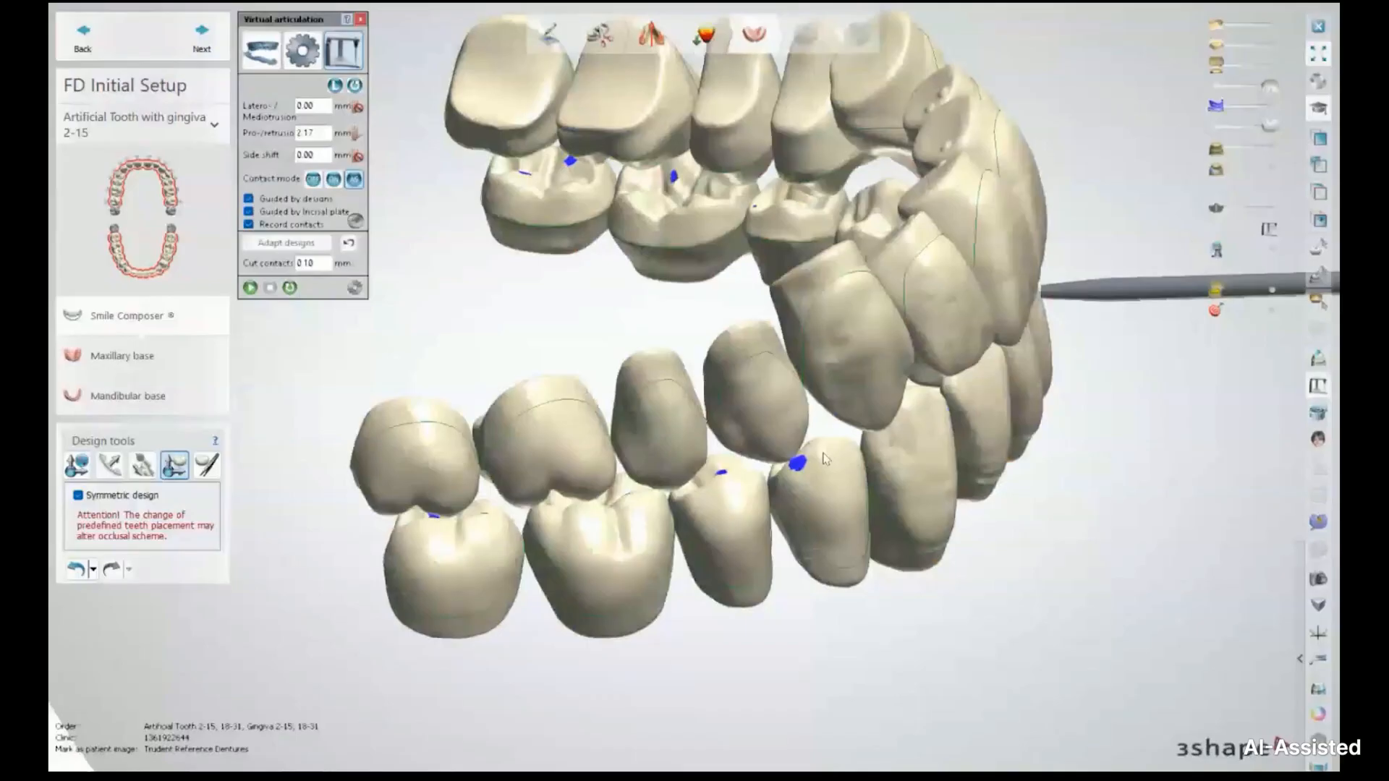
click(354, 86)
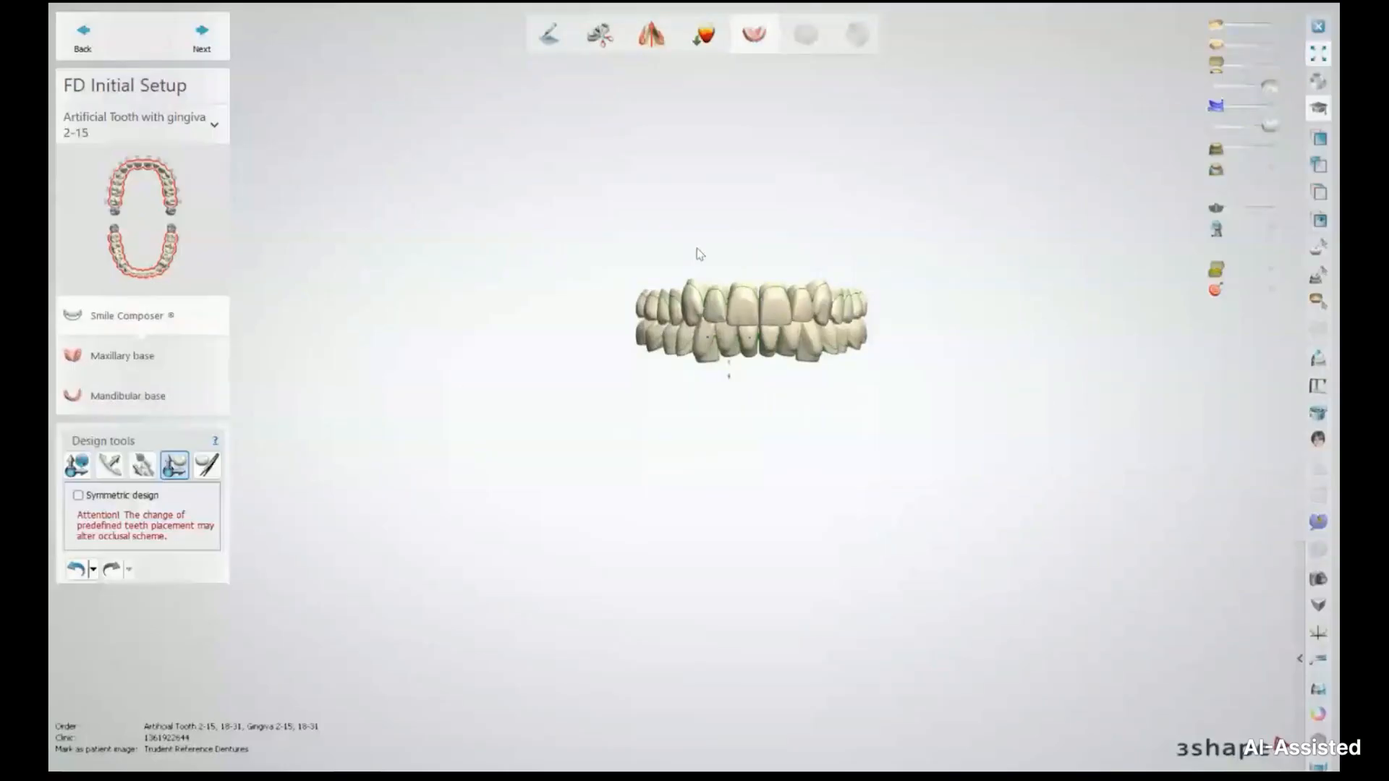
Step: Check the finished tooth setup against the upper and lower models and continue to the maxillary base design
scroll(813, 260, up, 3)
right_drag(811, 256, 766, 236)
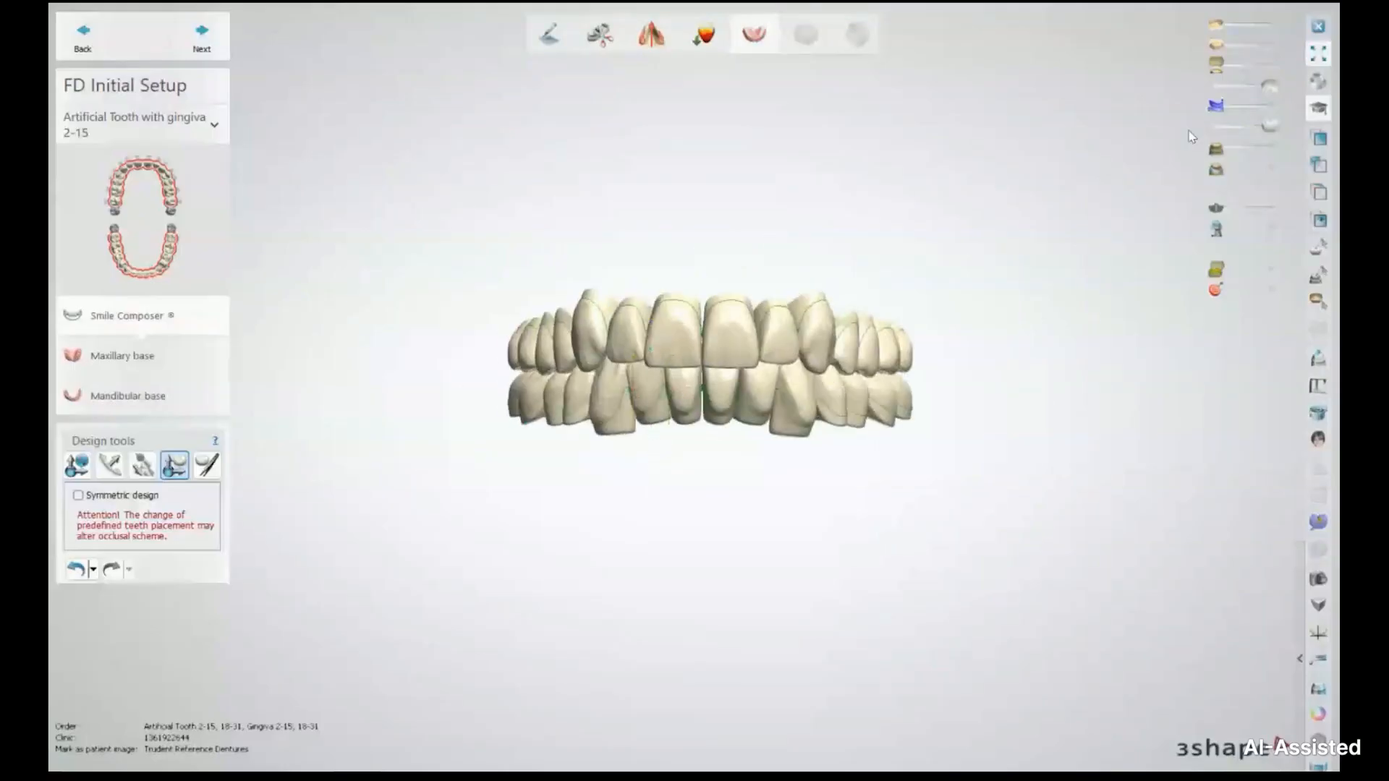
mouse_move(1218, 107)
mouse_down()
mouse_move(1285, 113)
mouse_move(1218, 101)
mouse_up()
click(204, 40)
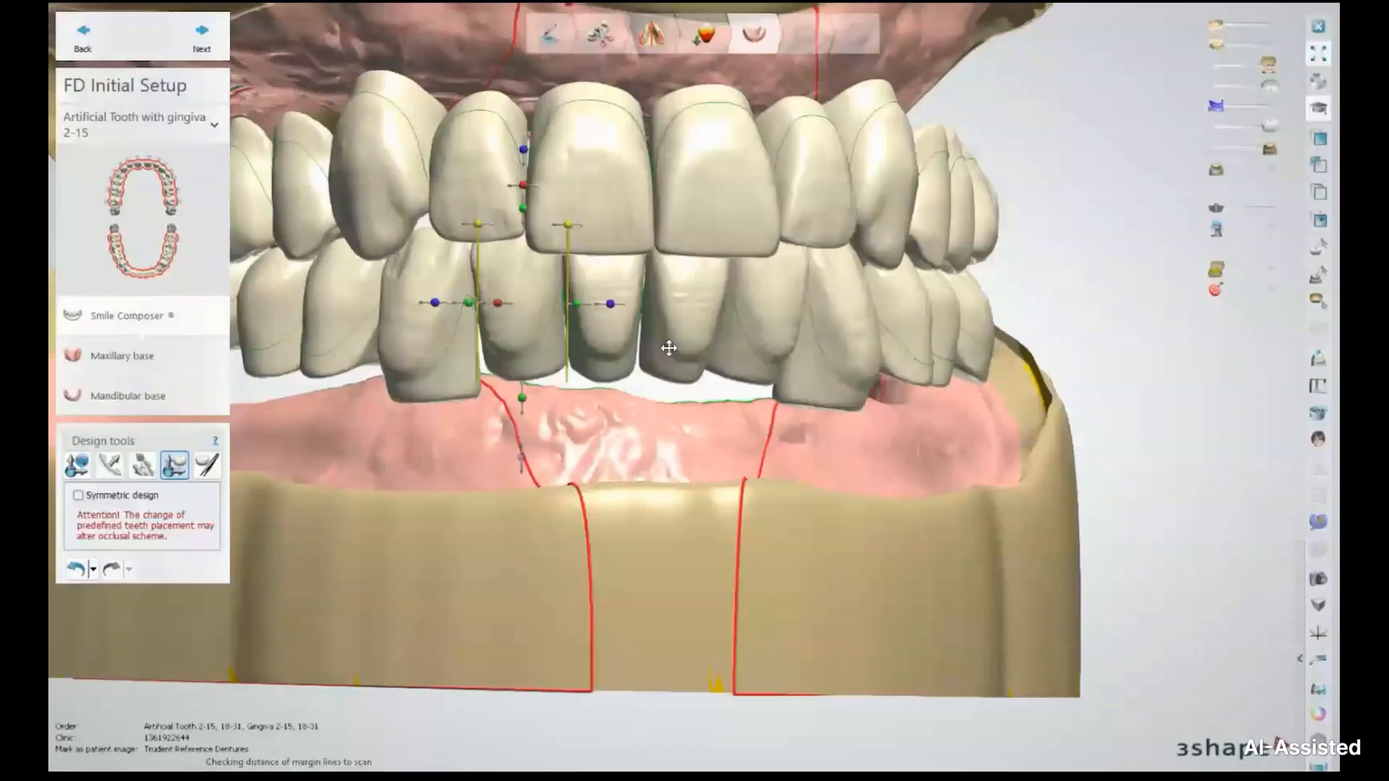
right_drag(669, 348, 875, 435)
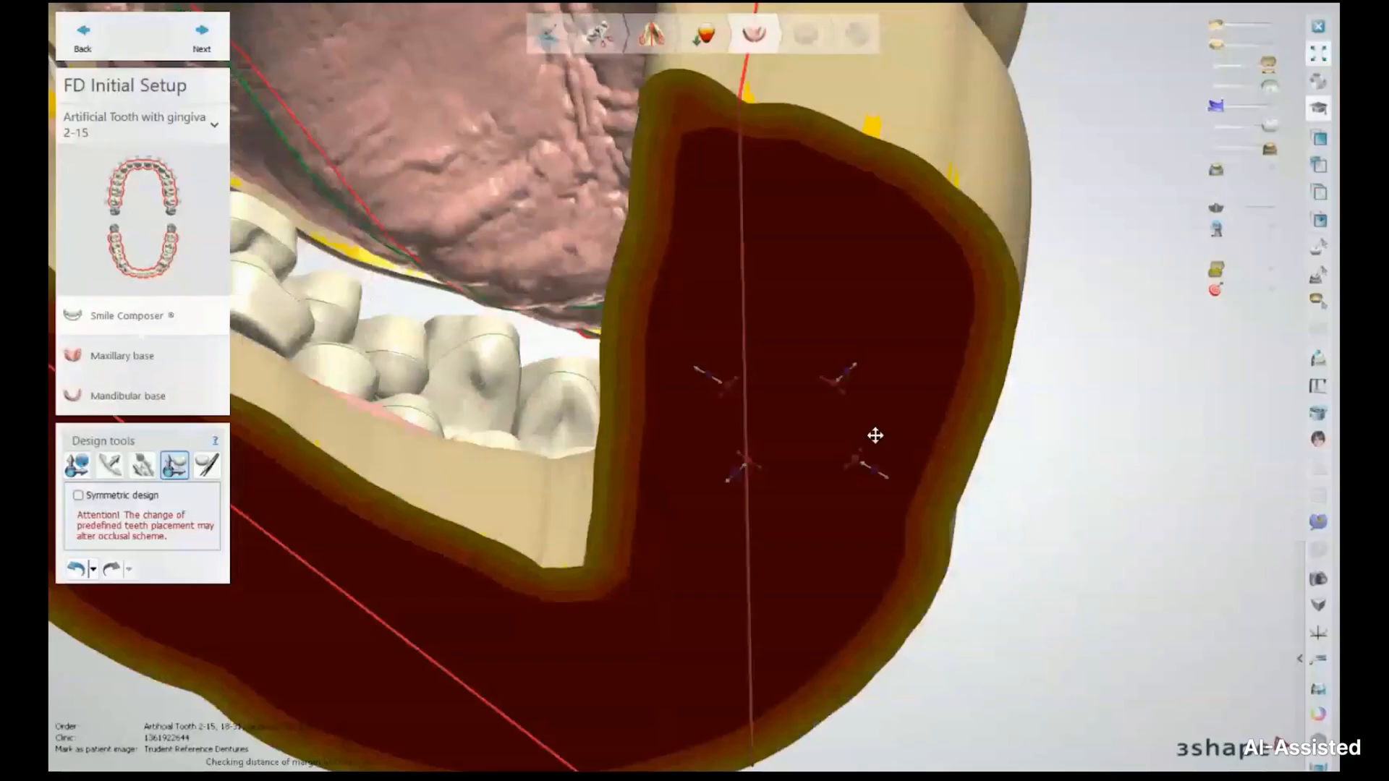
right_drag(875, 434, 520, 261)
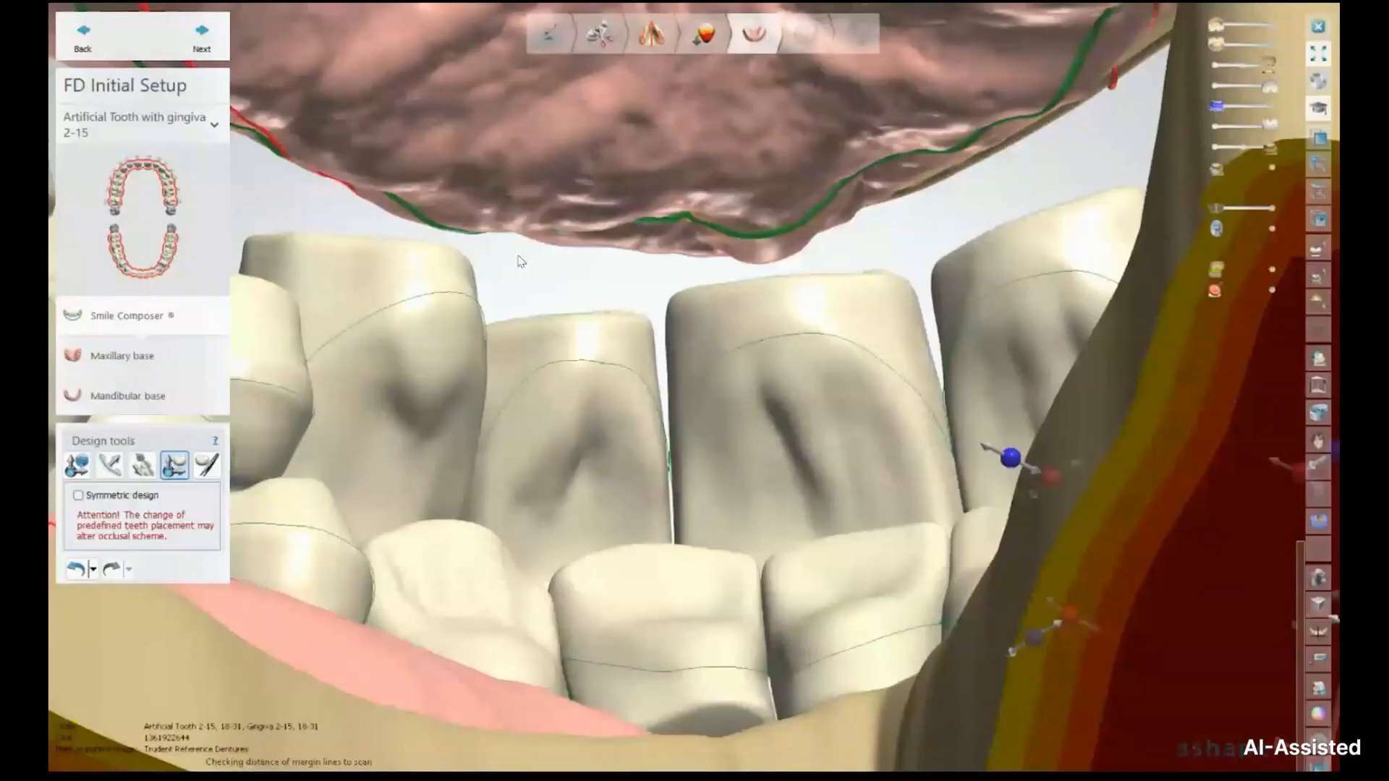
right_drag(520, 261, 498, 165)
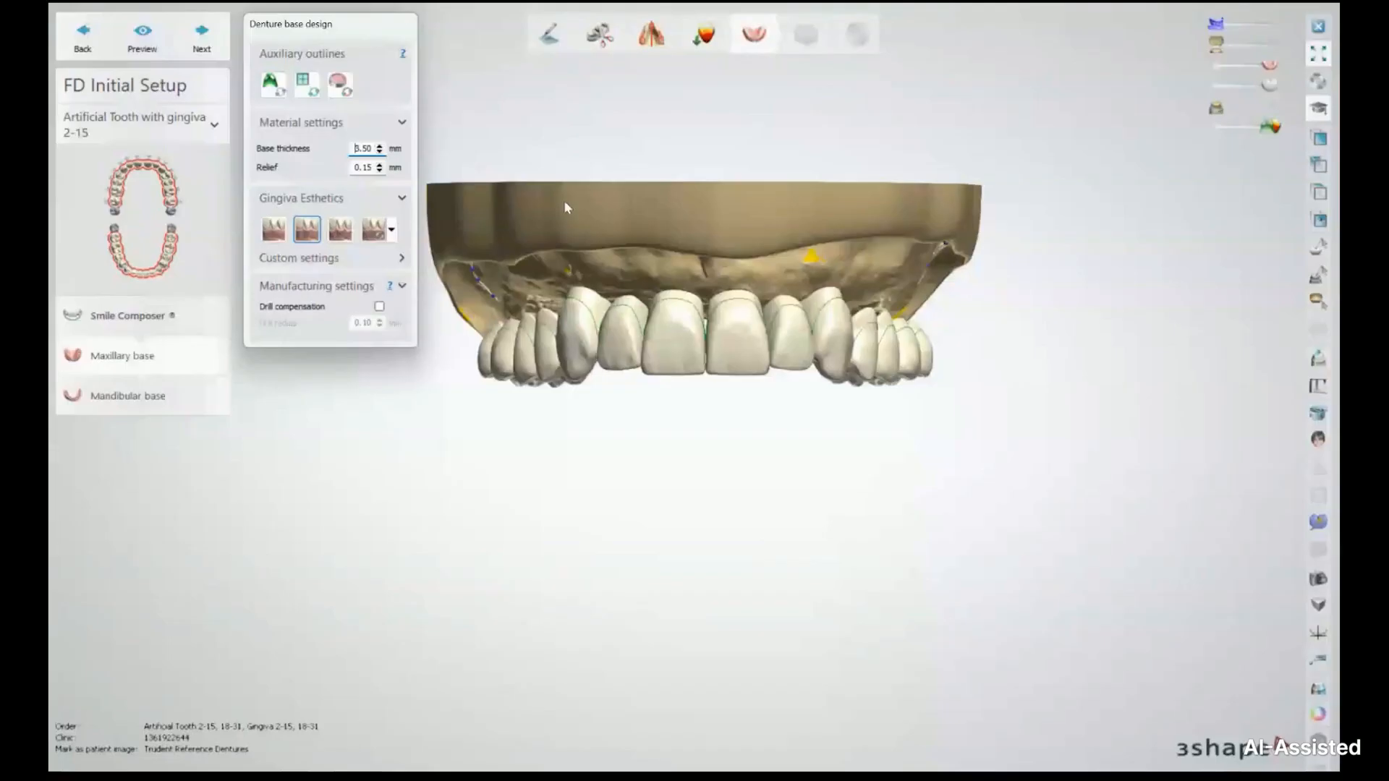
Step: Set the maxillary base thickness to 2.50 mm with a relief of 0.15 mm
middle_drag(871, 273, 934, 269)
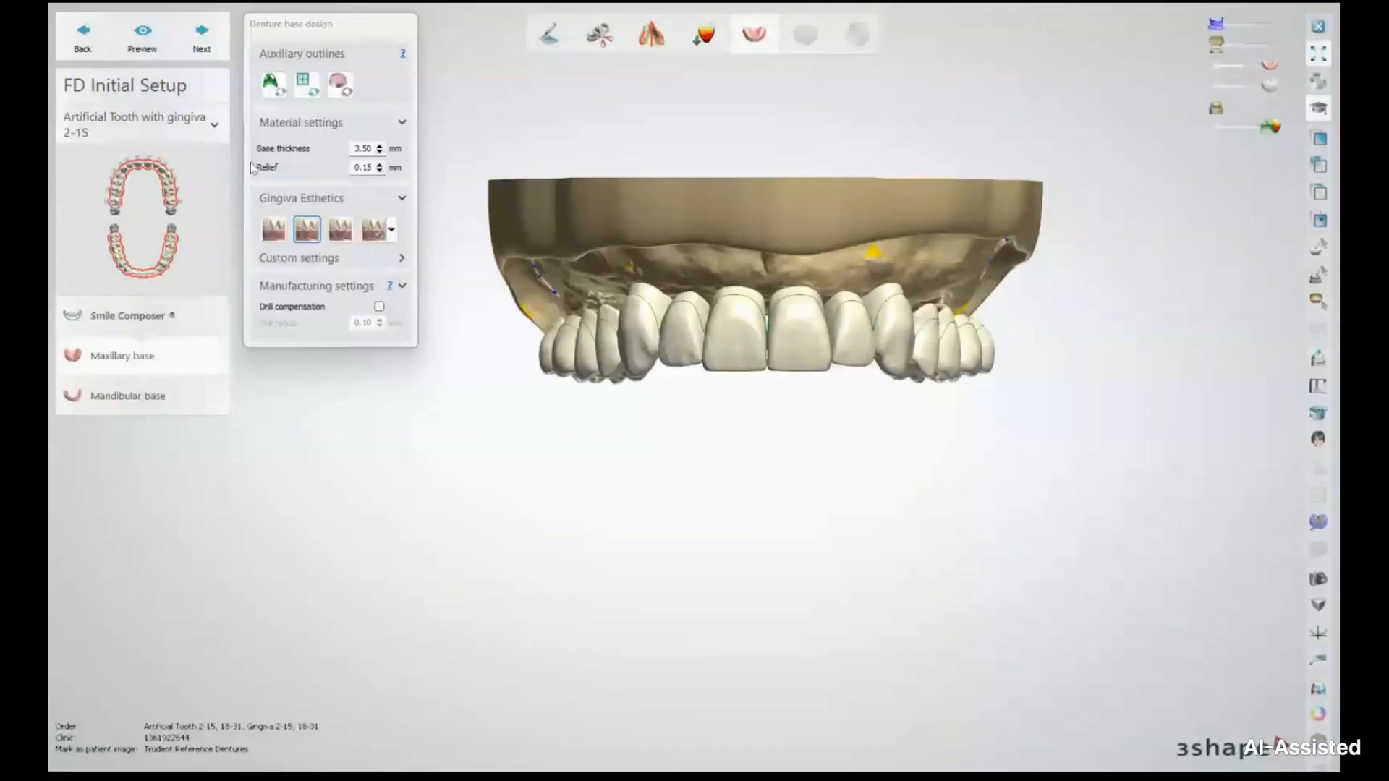
click(380, 152)
click(380, 152)
click(380, 152)
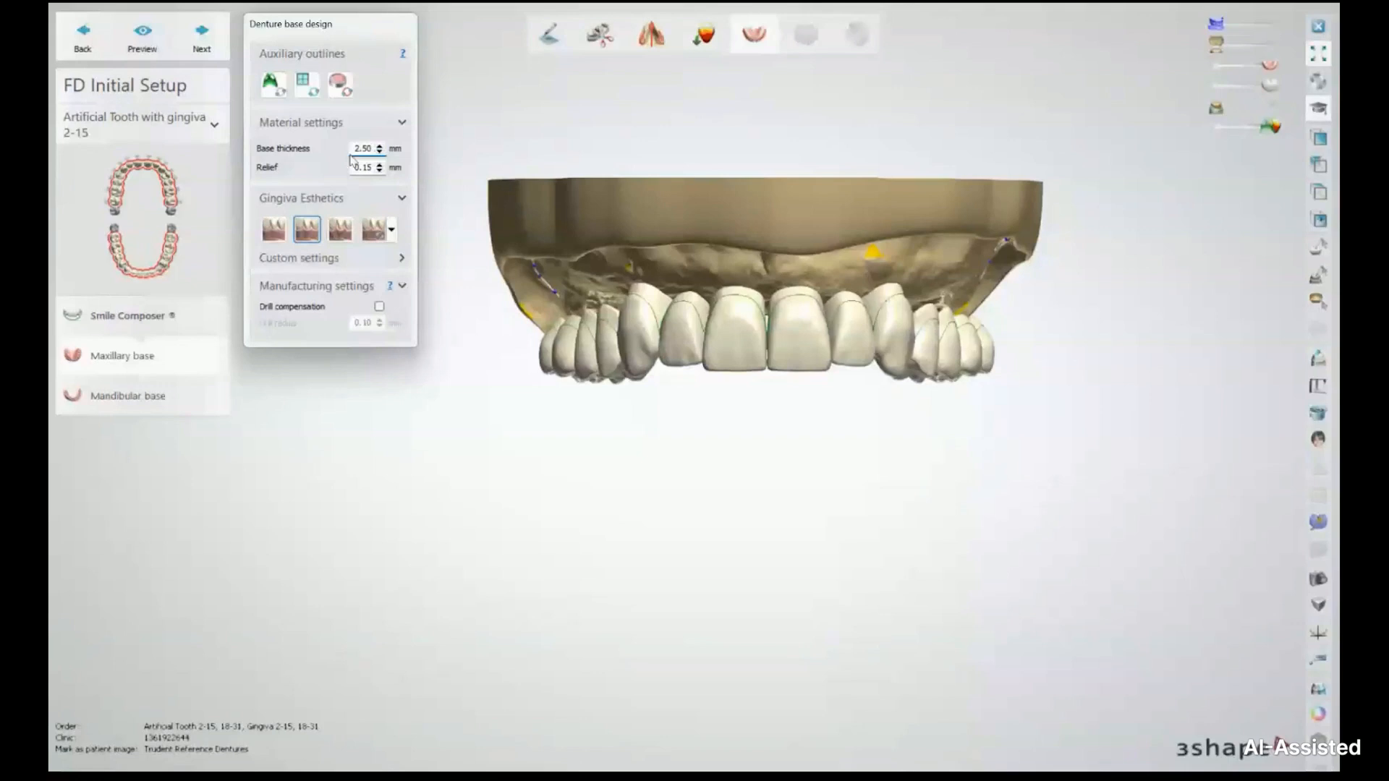
double_click(365, 167)
click(364, 170)
Step: Draw a closed relief zone around the ridged front part of the palate, behind the upper anterior teeth
right_drag(767, 215, 757, 104)
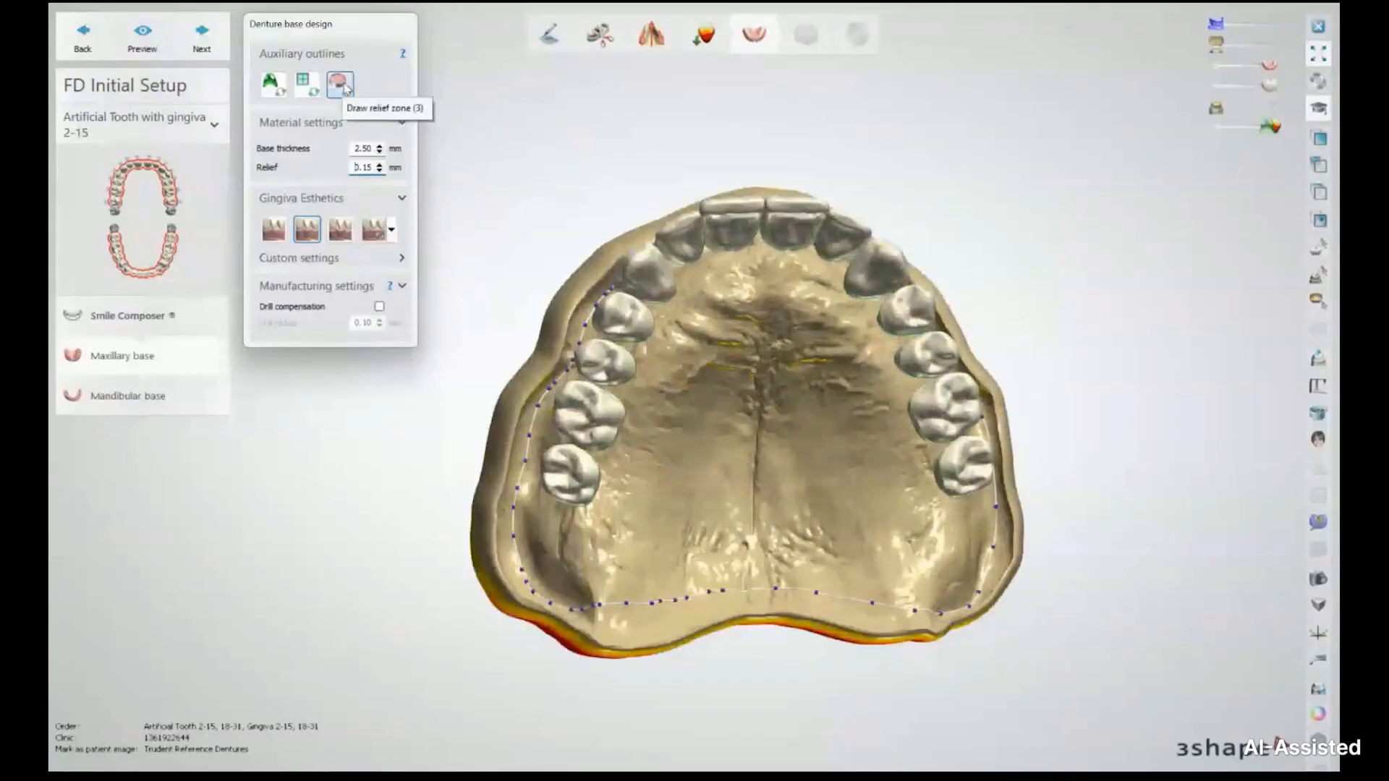
click(677, 306)
click(666, 341)
click(677, 383)
click(731, 398)
click(782, 403)
click(829, 395)
click(850, 376)
click(872, 376)
click(863, 335)
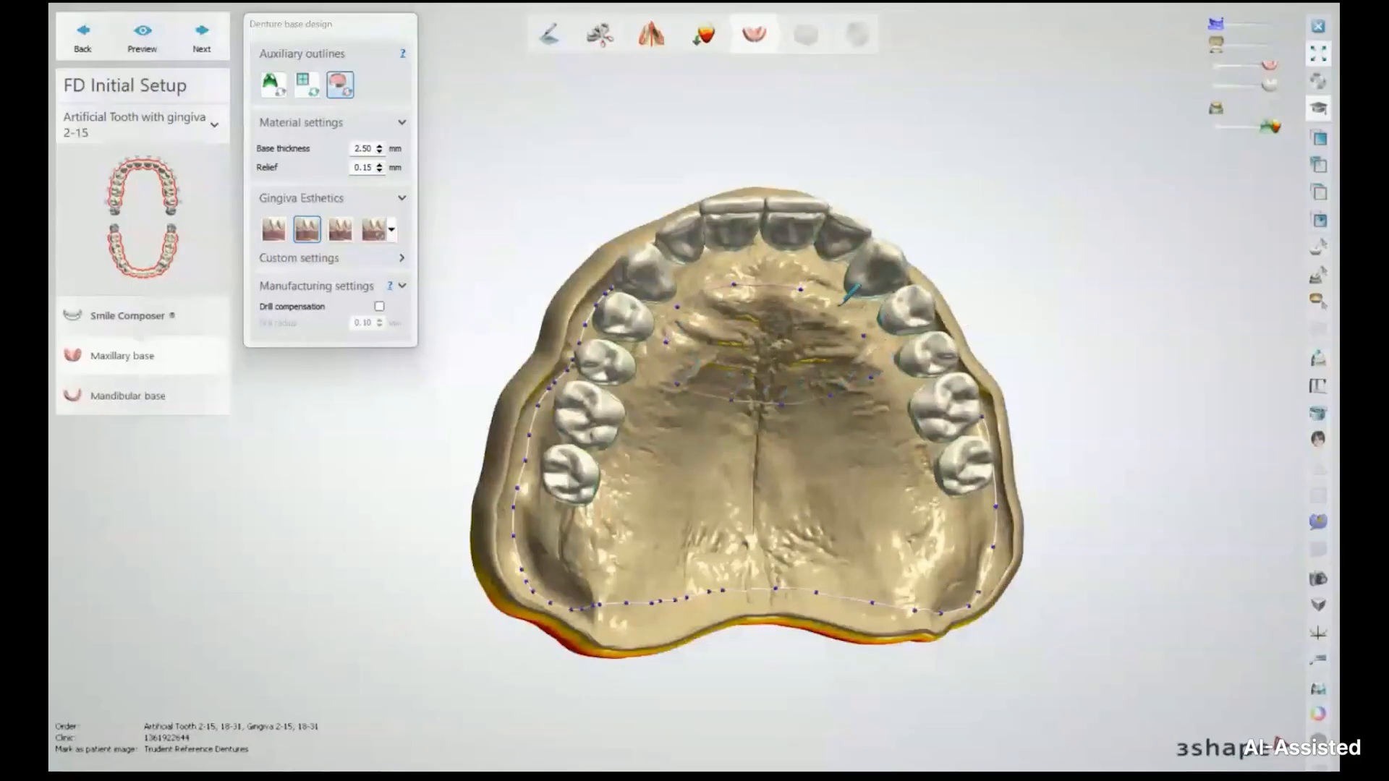
click(836, 304)
click(801, 289)
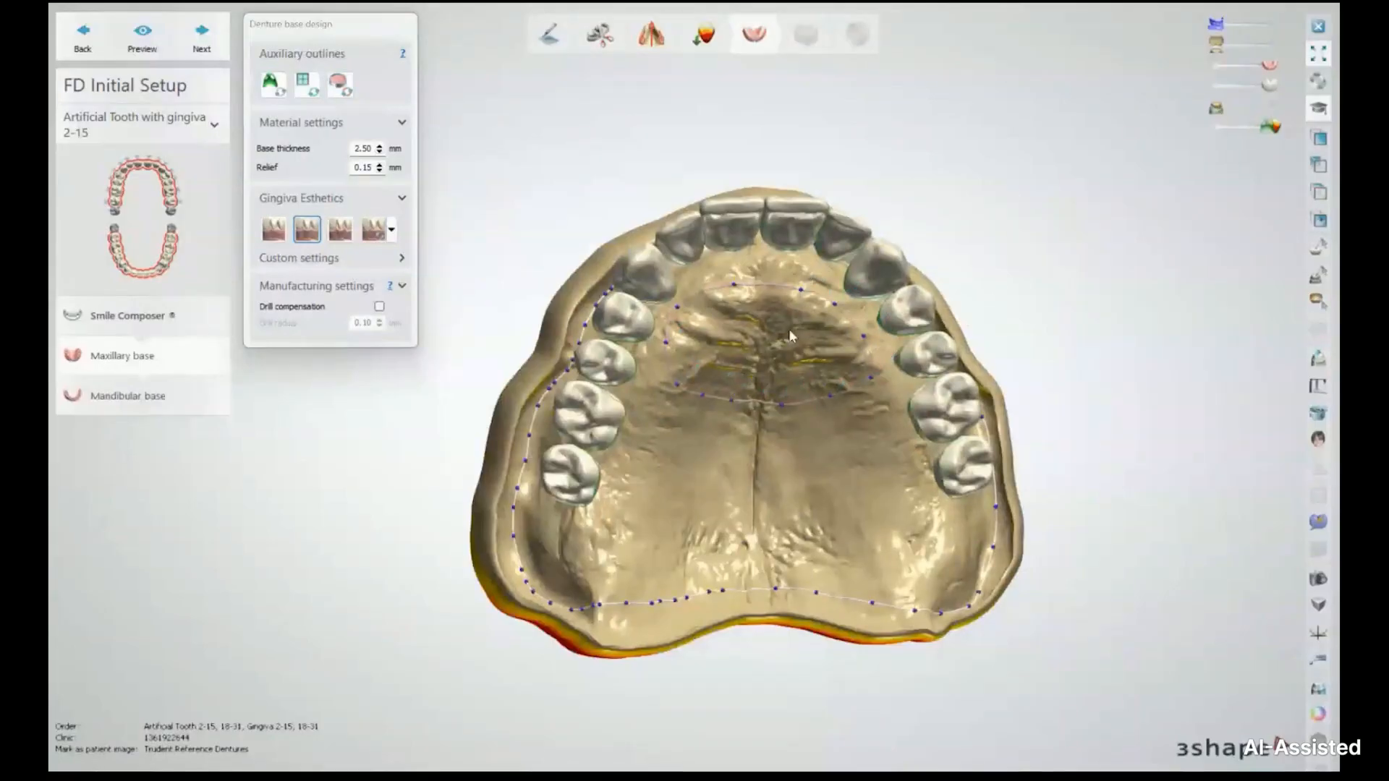
Step: Apply the first Gingiva Esthetics preset to the maxillary base and preview the gingiva from the front
scroll(788, 329, up, 2)
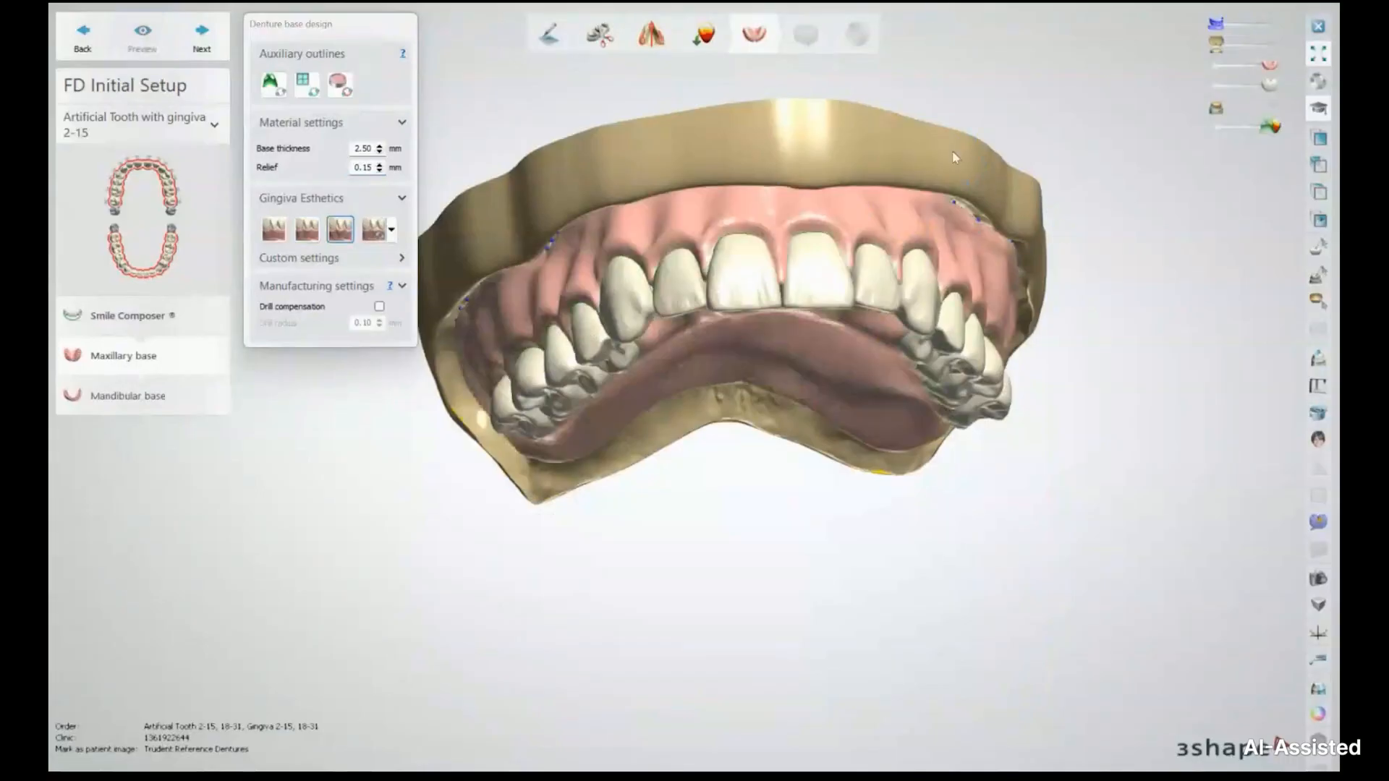
right_drag(808, 239, 680, 278)
click(273, 230)
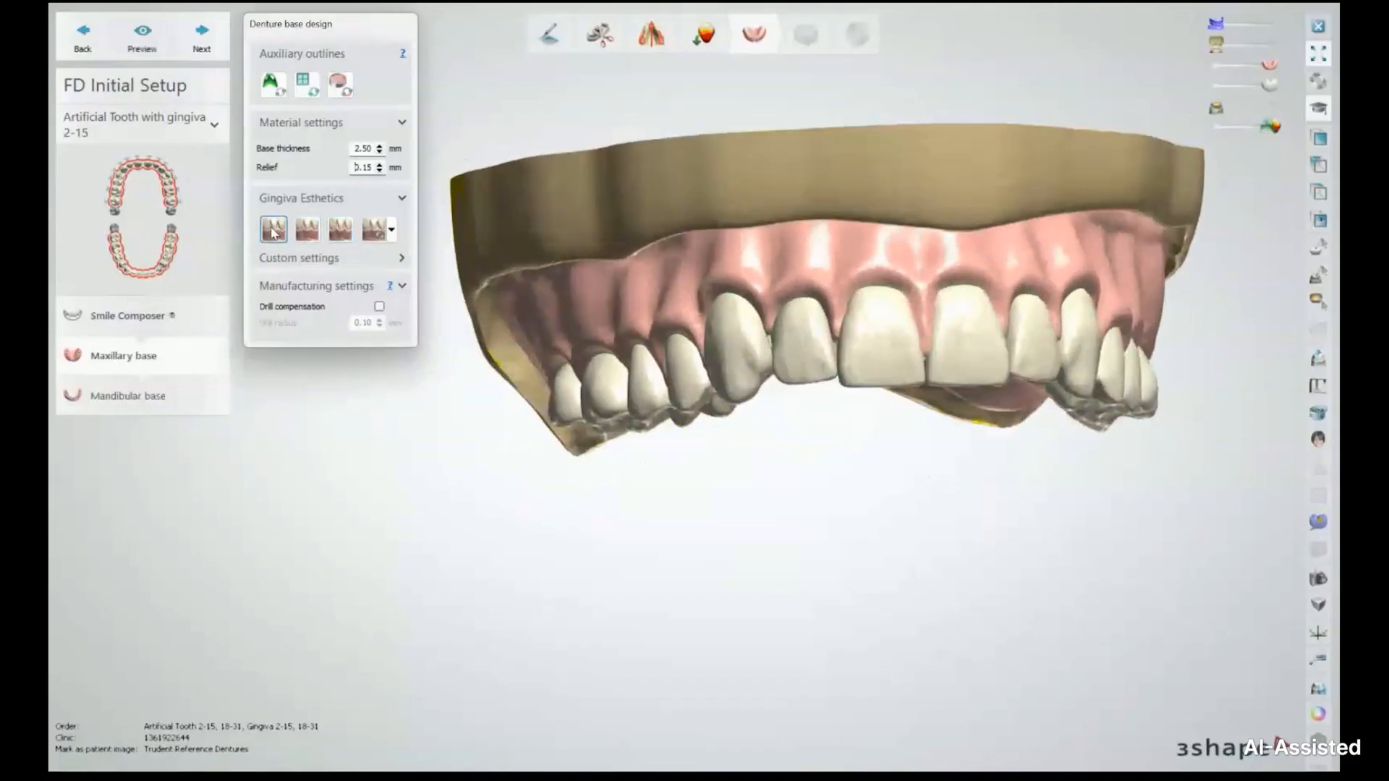
click(149, 40)
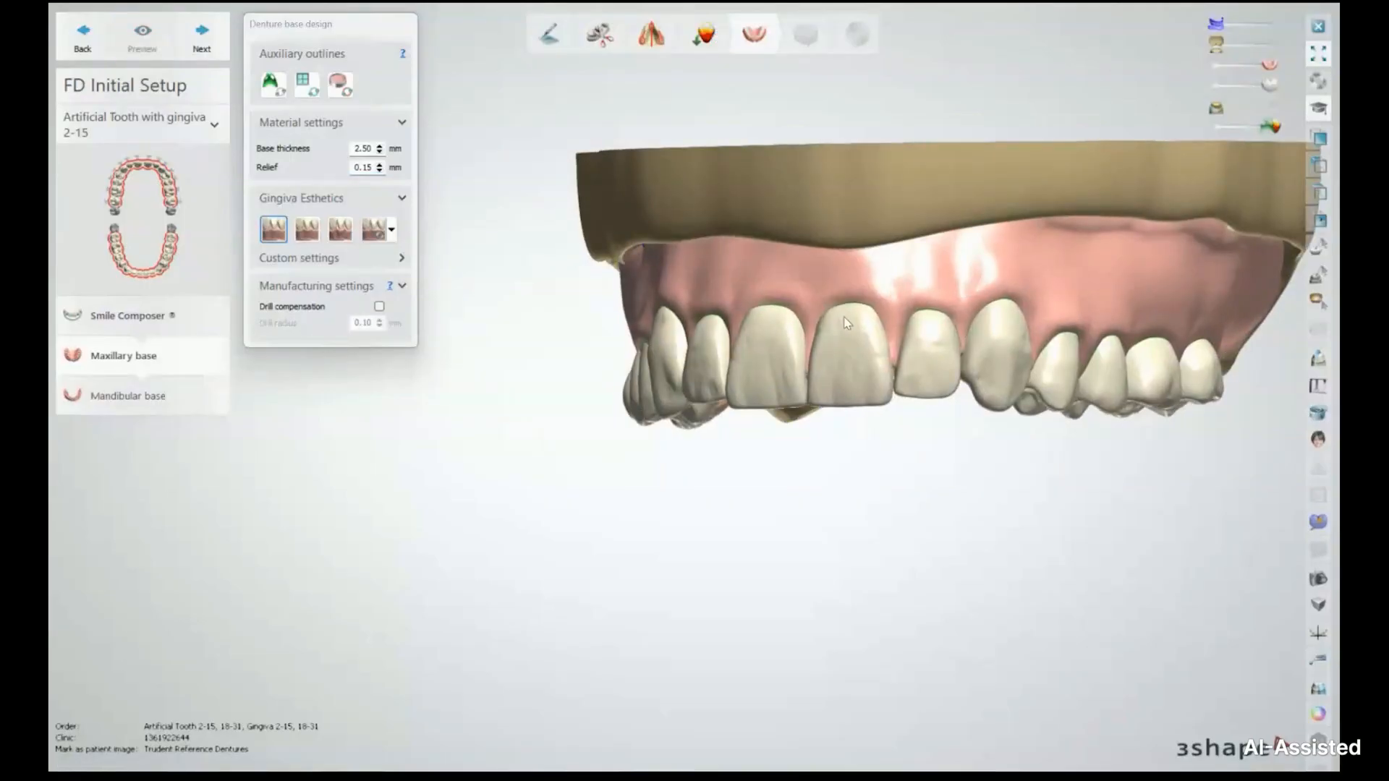
scroll(844, 317, down, 2)
right_drag(844, 316, 806, 342)
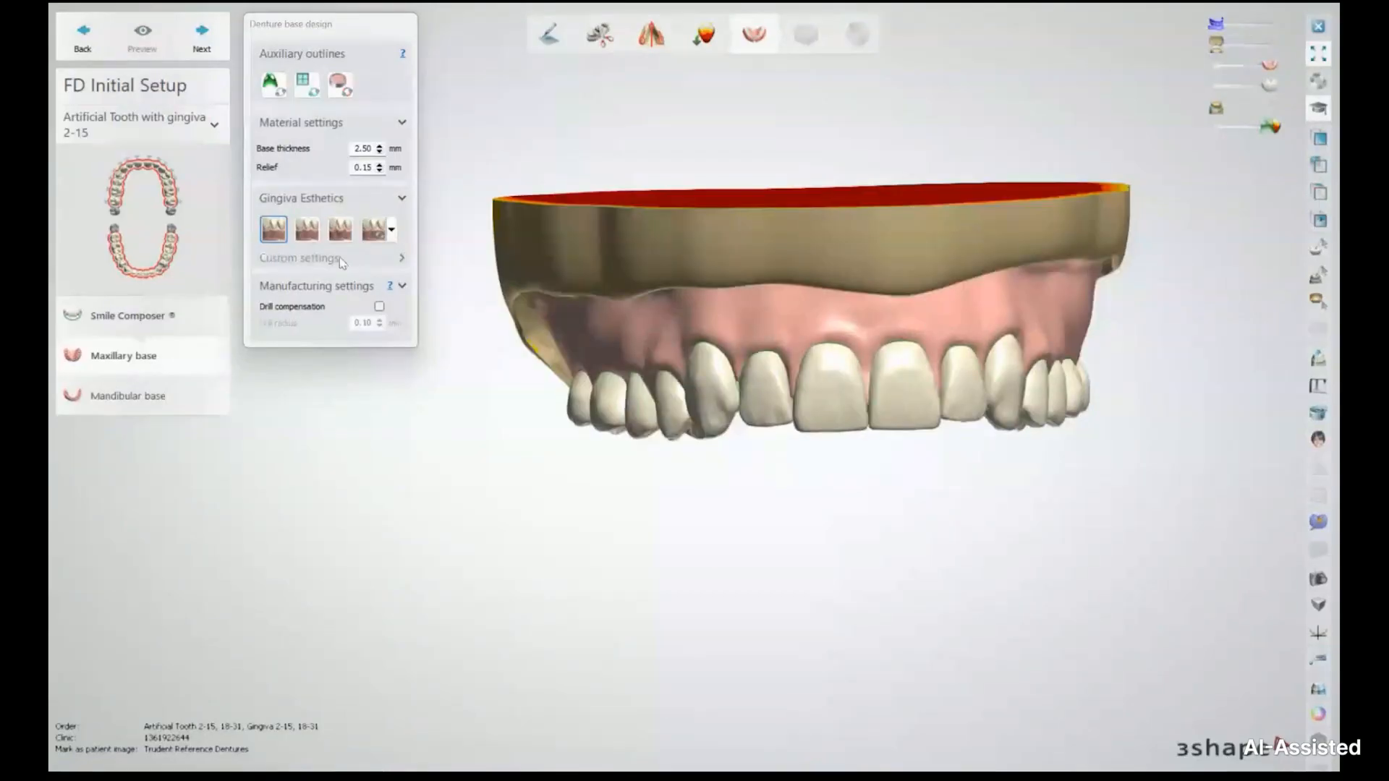
Step: Expand the custom gingiva settings and reduce the interdental papillae length of the maxillary base
click(340, 257)
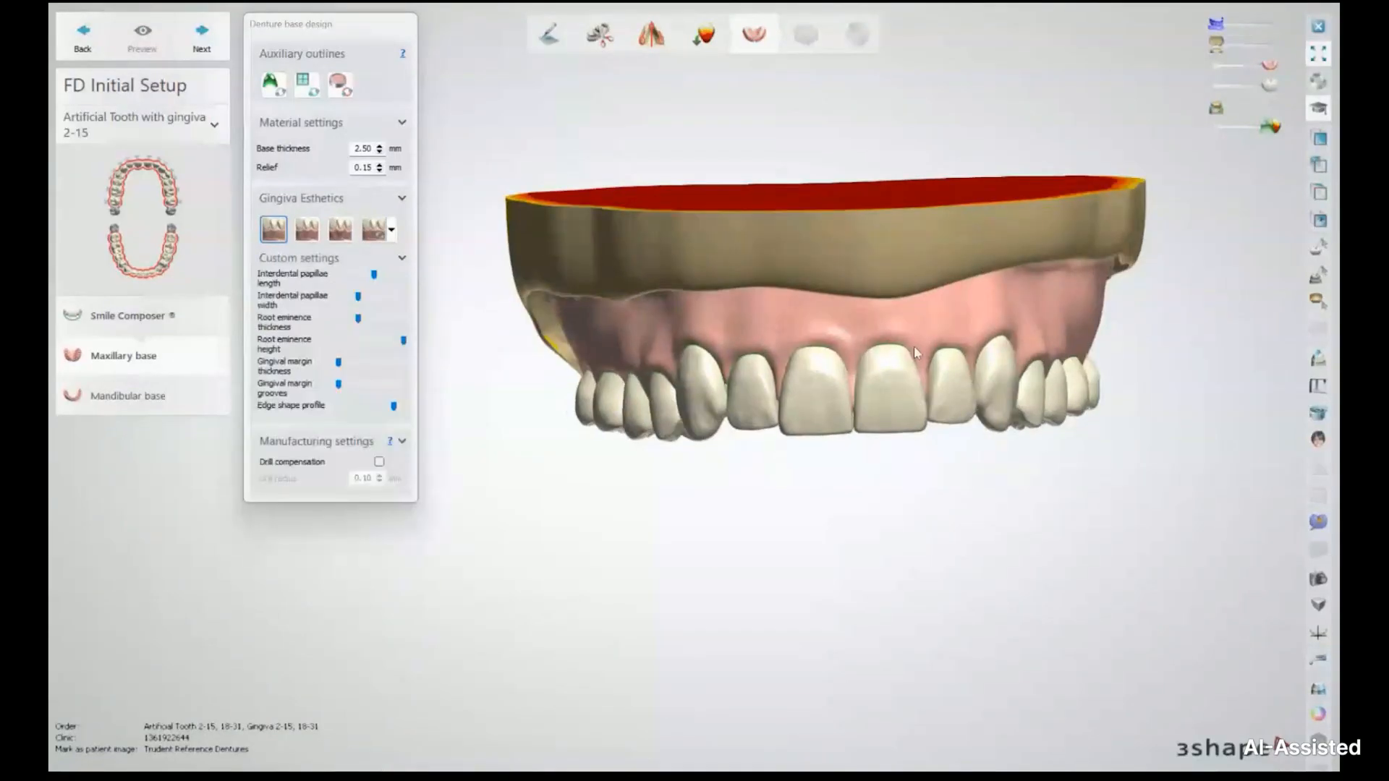
right_drag(915, 347, 903, 329)
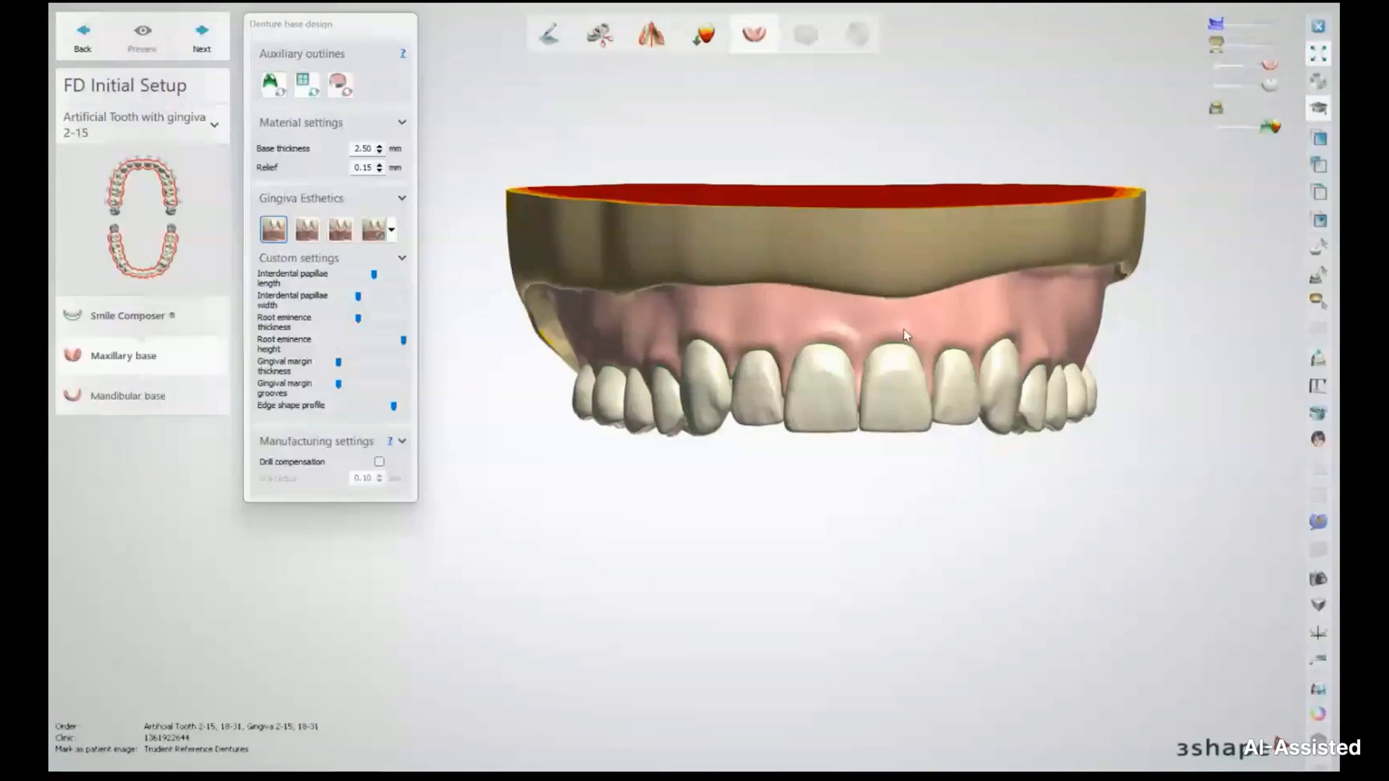
scroll(904, 334, up, 3)
right_drag(904, 334, 699, 386)
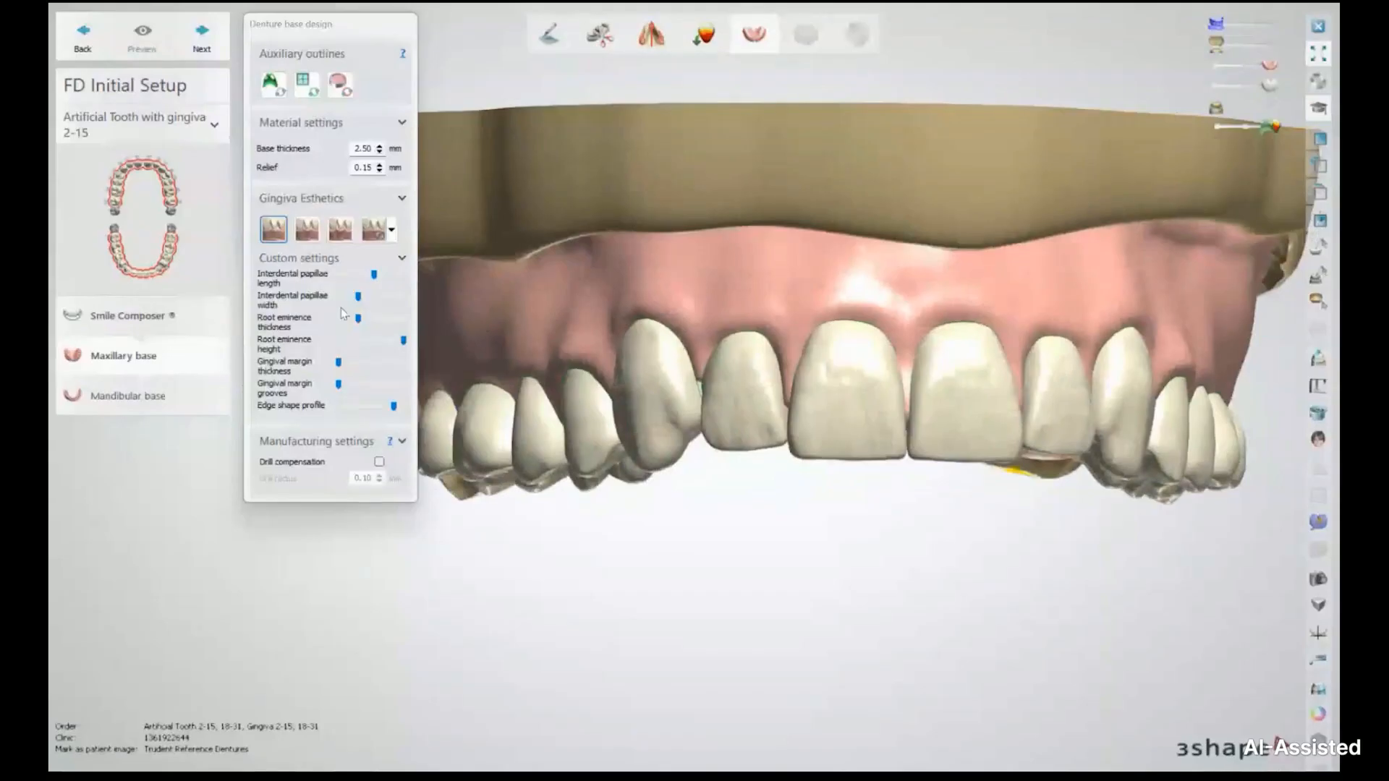
drag(372, 275, 346, 275)
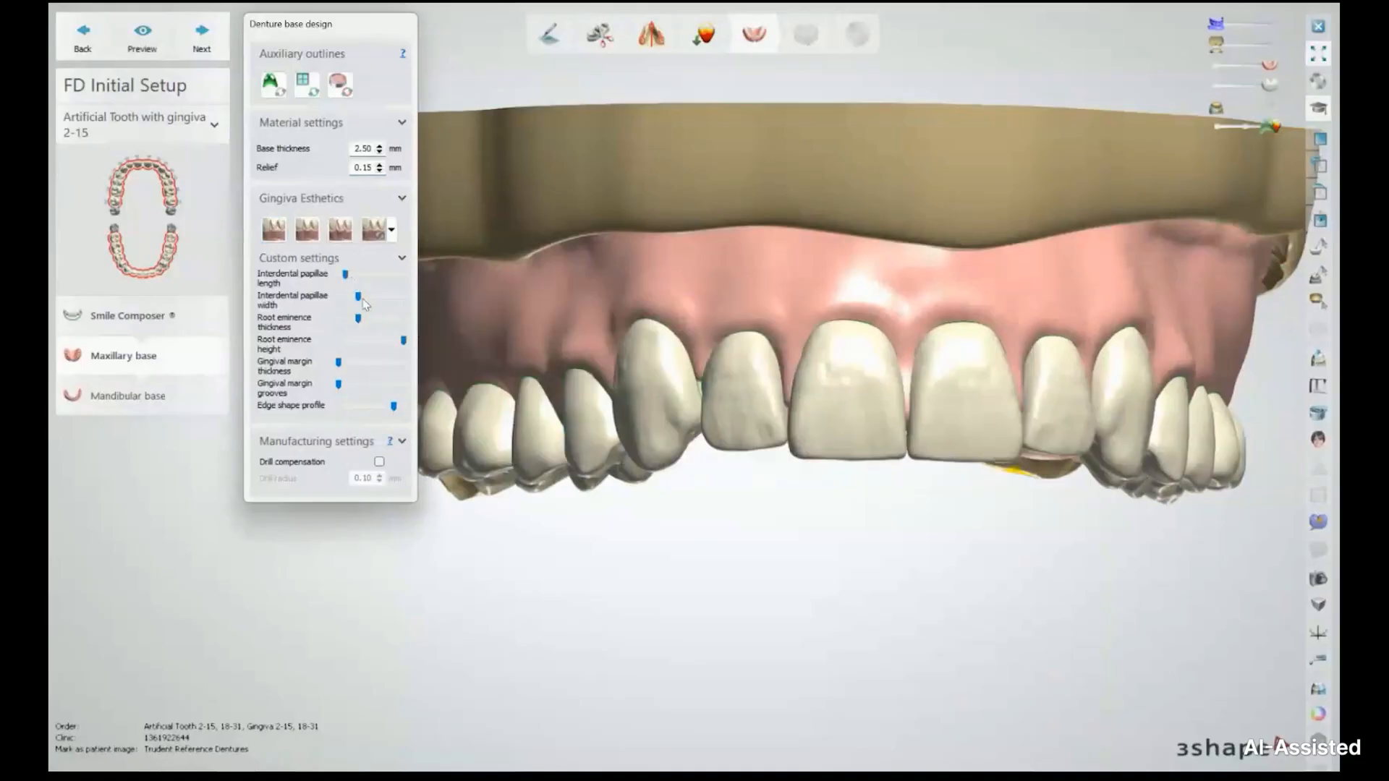
Step: Preview the maxillary base with the narrower interdental papillae and examine the spaces between the upper anterior teeth
click(142, 36)
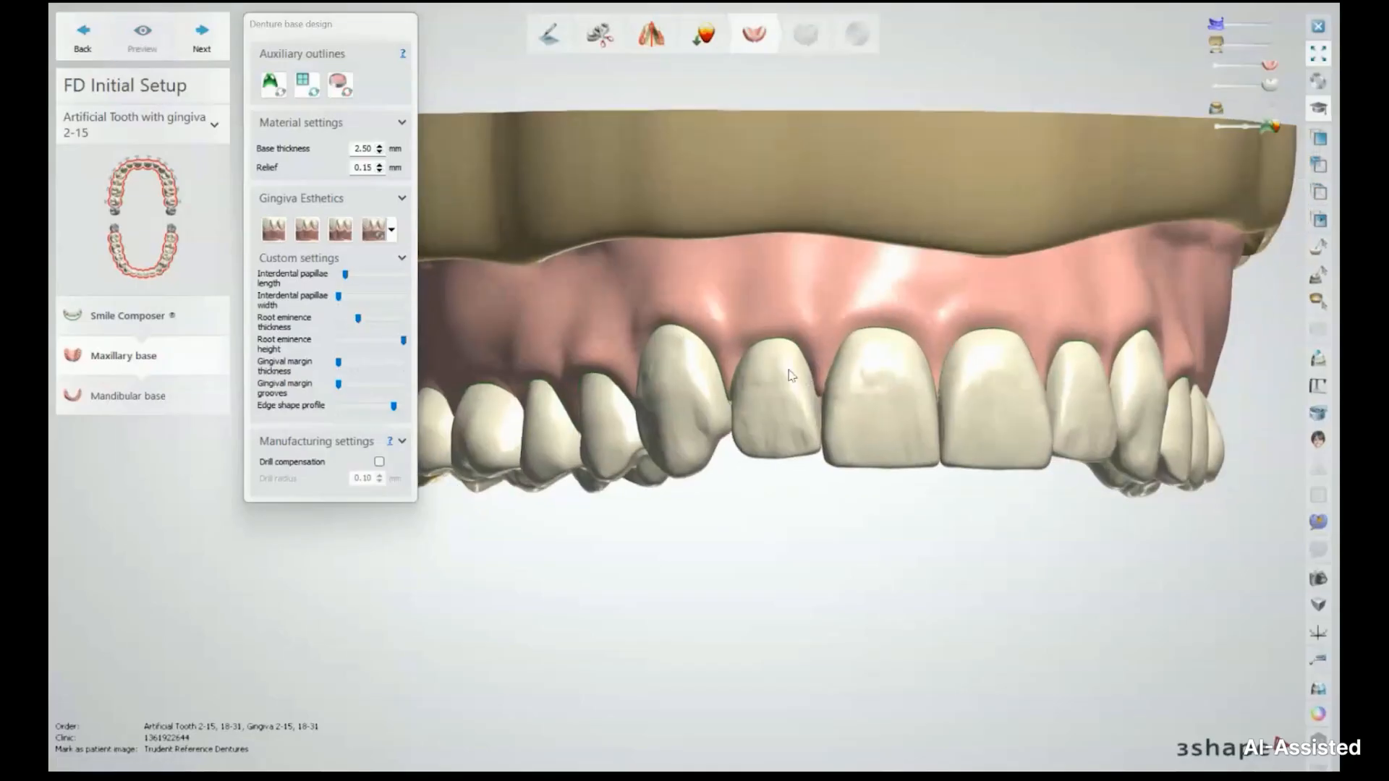
scroll(803, 375, up, 4)
scroll(813, 448, down, 3)
right_drag(897, 369, 814, 470)
scroll(814, 470, up, 3)
scroll(813, 485, up, 2)
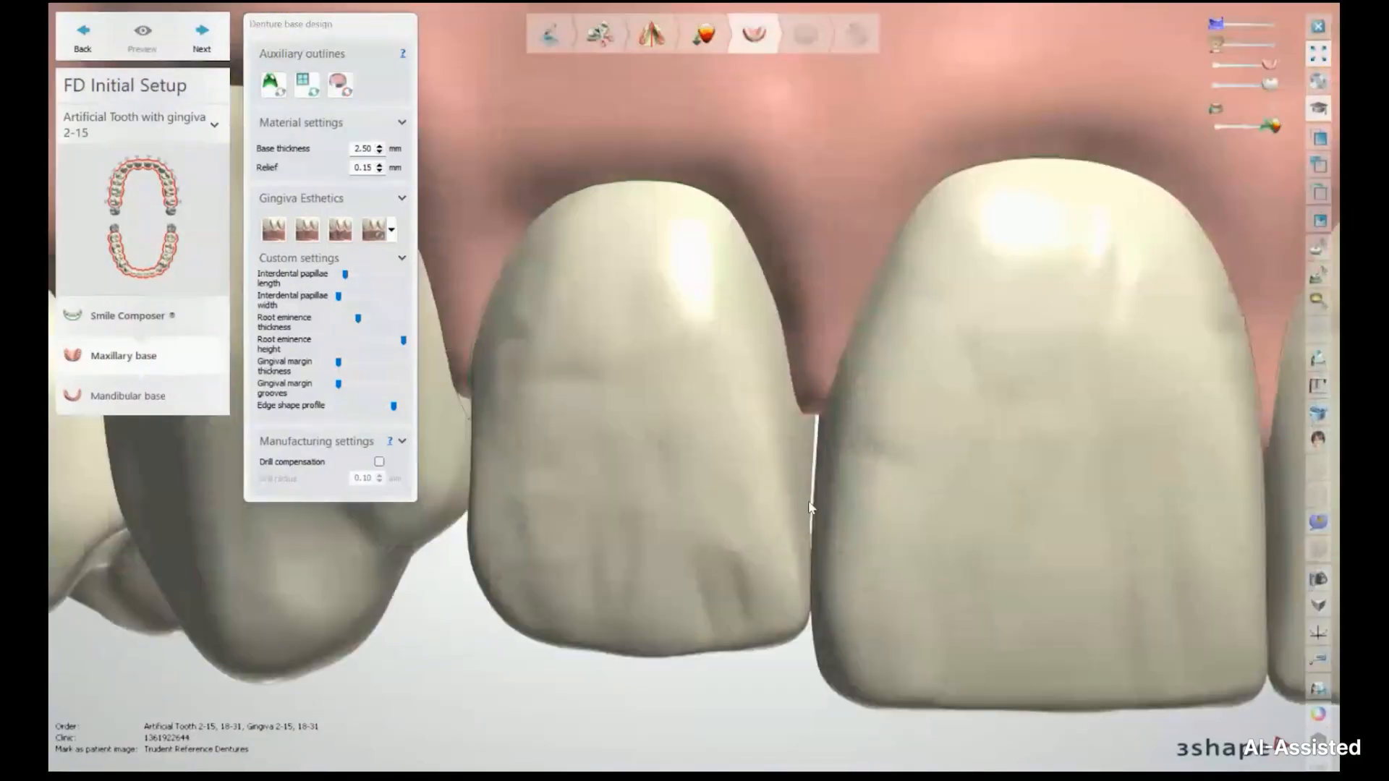
scroll(941, 528, down, 3)
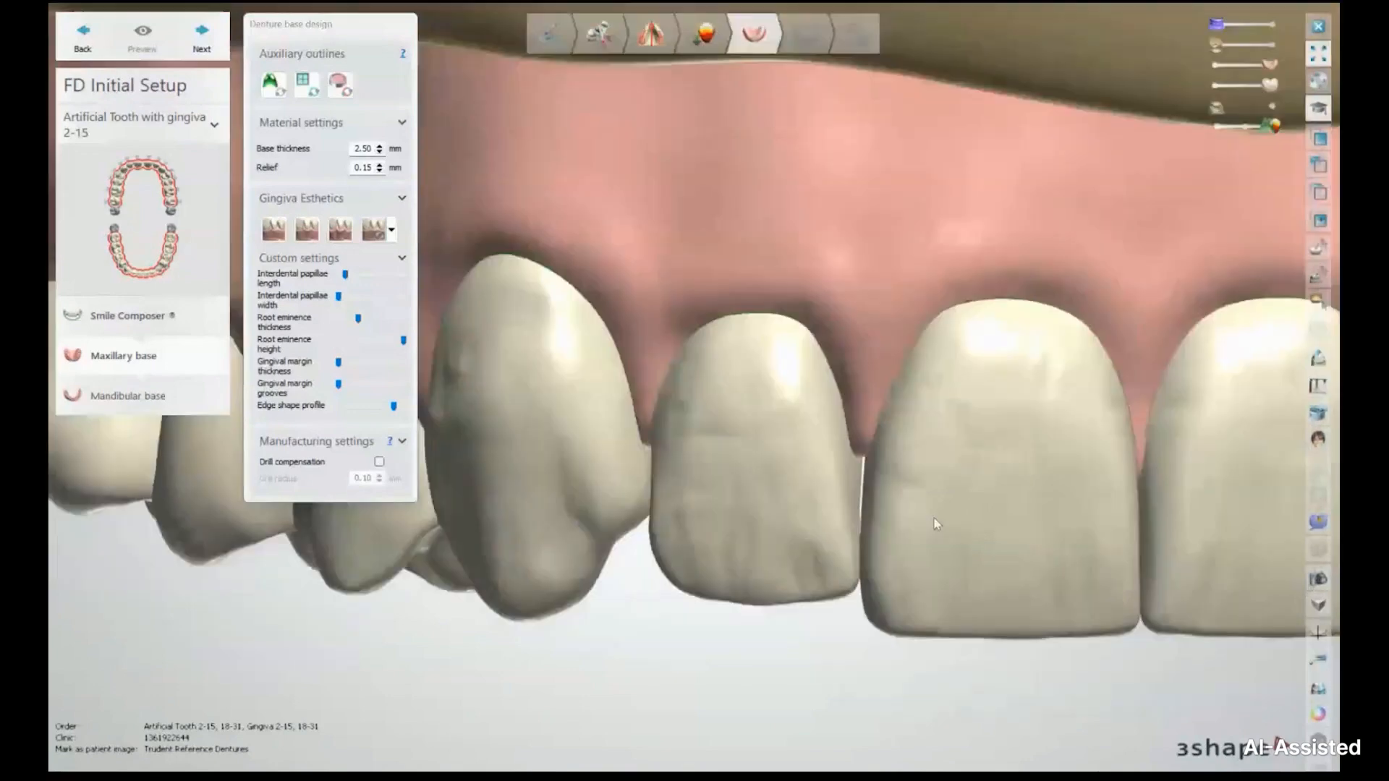
scroll(855, 505, up, 1)
scroll(855, 504, down, 2)
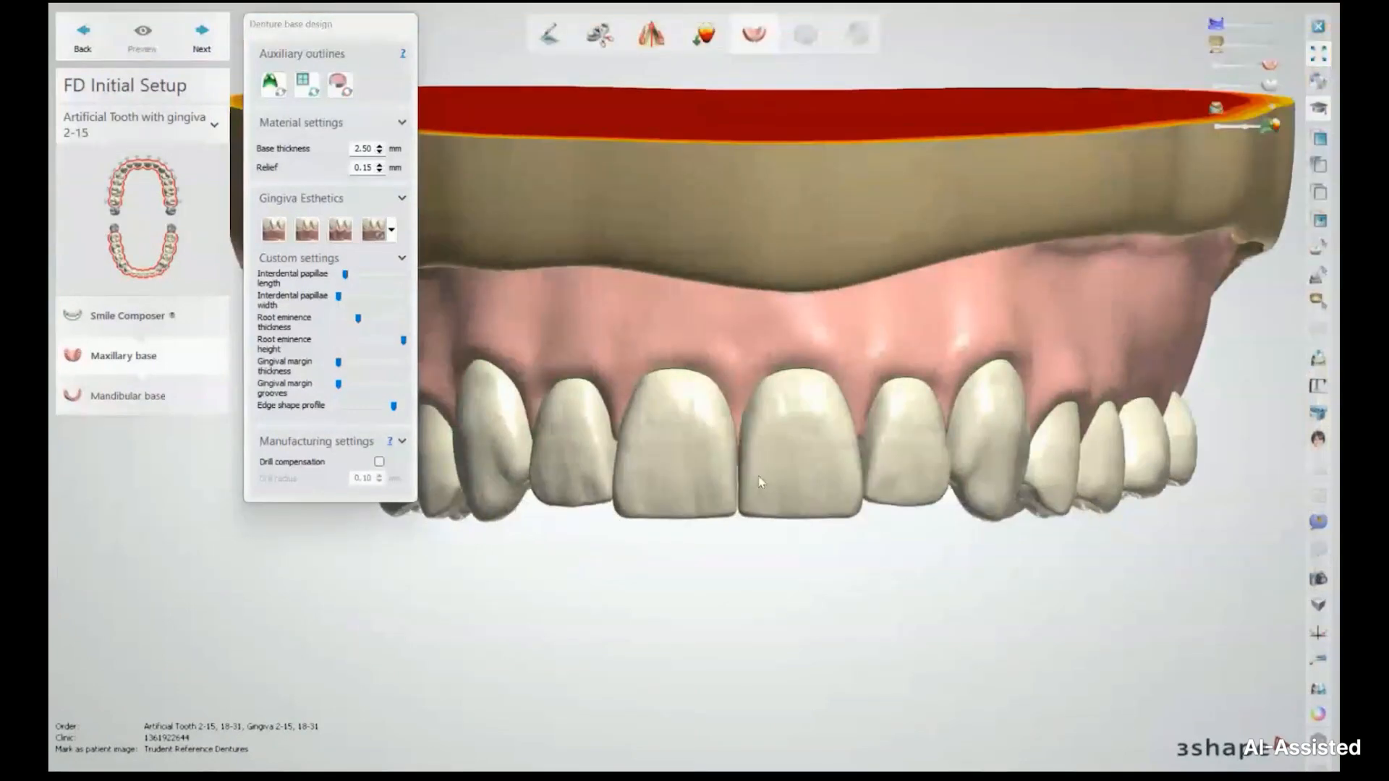
right_drag(758, 476, 712, 477)
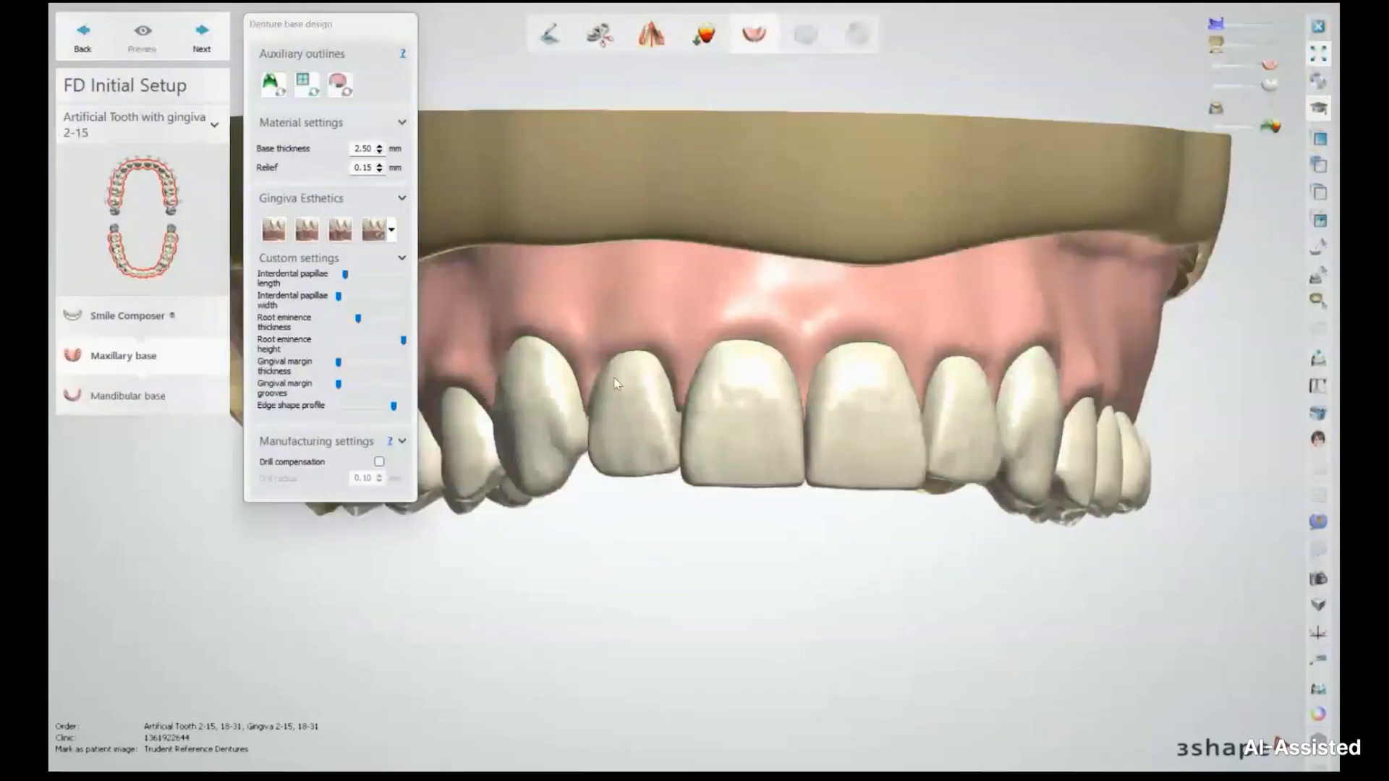
right_drag(616, 383, 682, 406)
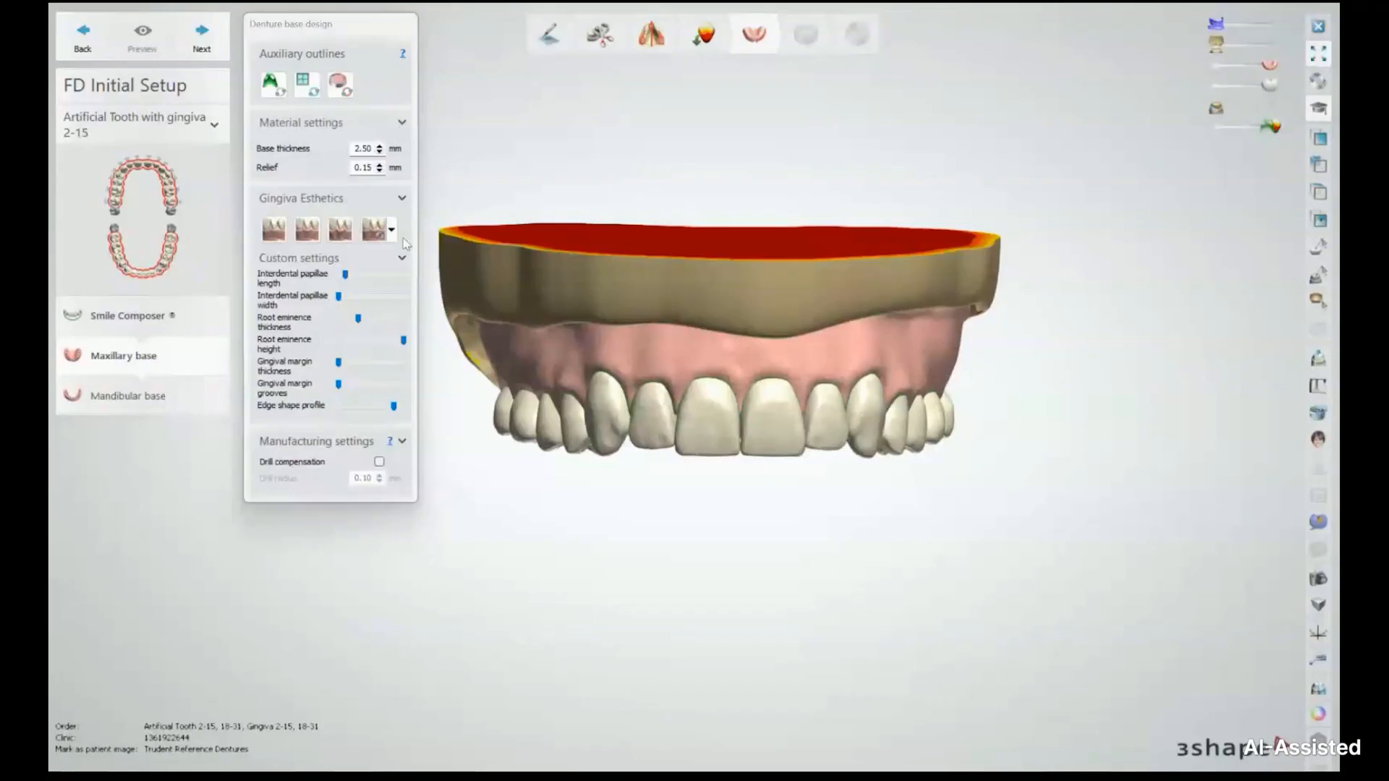
Step: Apply the BDC Final gingiva esthetics preset to the maxillary base and review the gingiva from the front and side
click(391, 230)
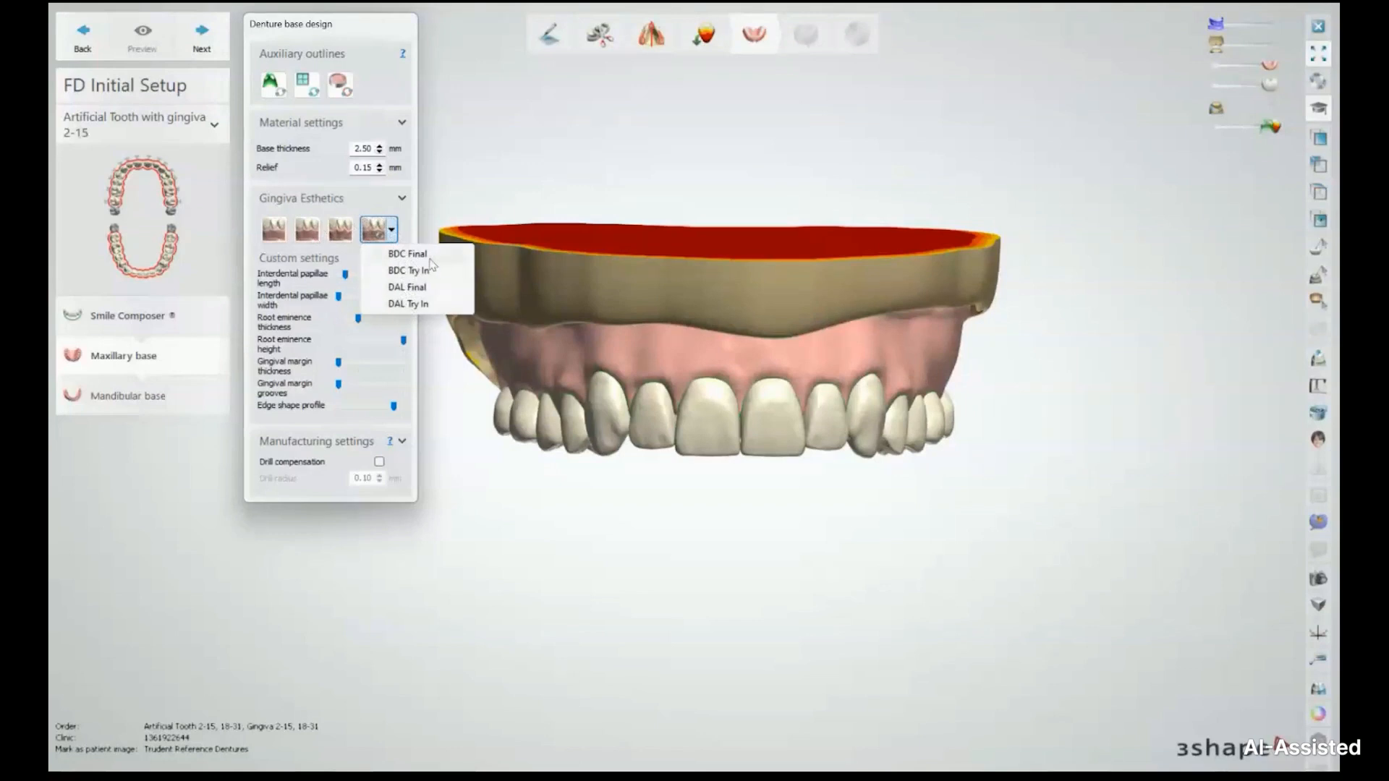
click(394, 254)
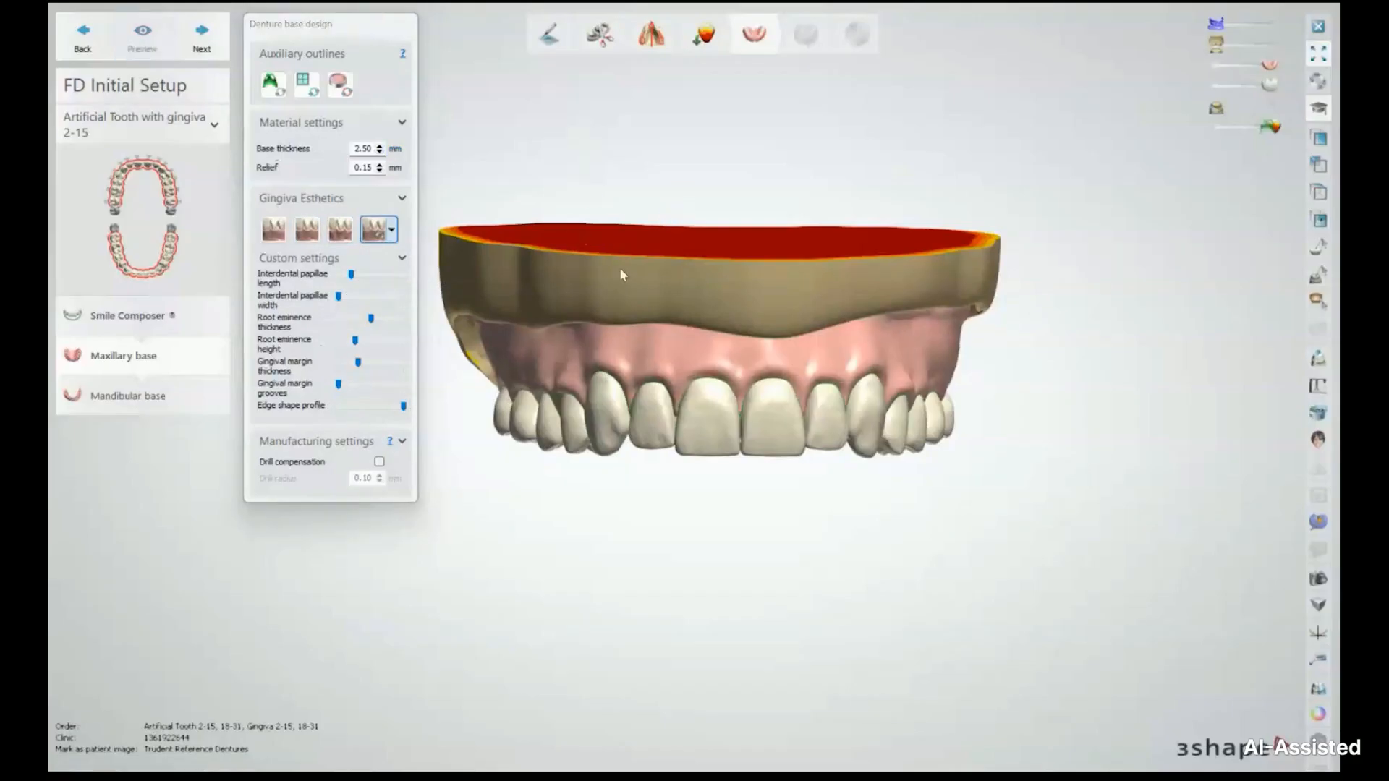
scroll(829, 357, up, 5)
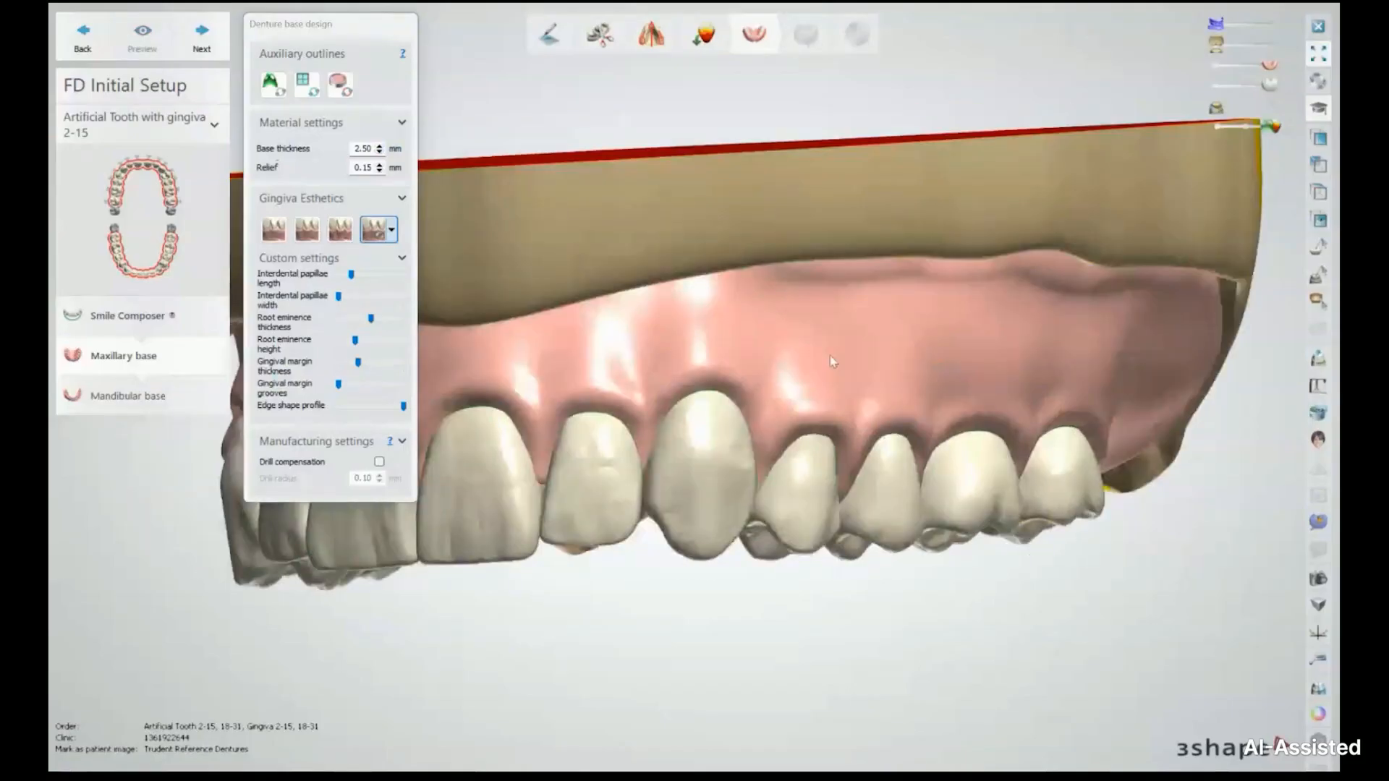
right_drag(807, 311, 924, 345)
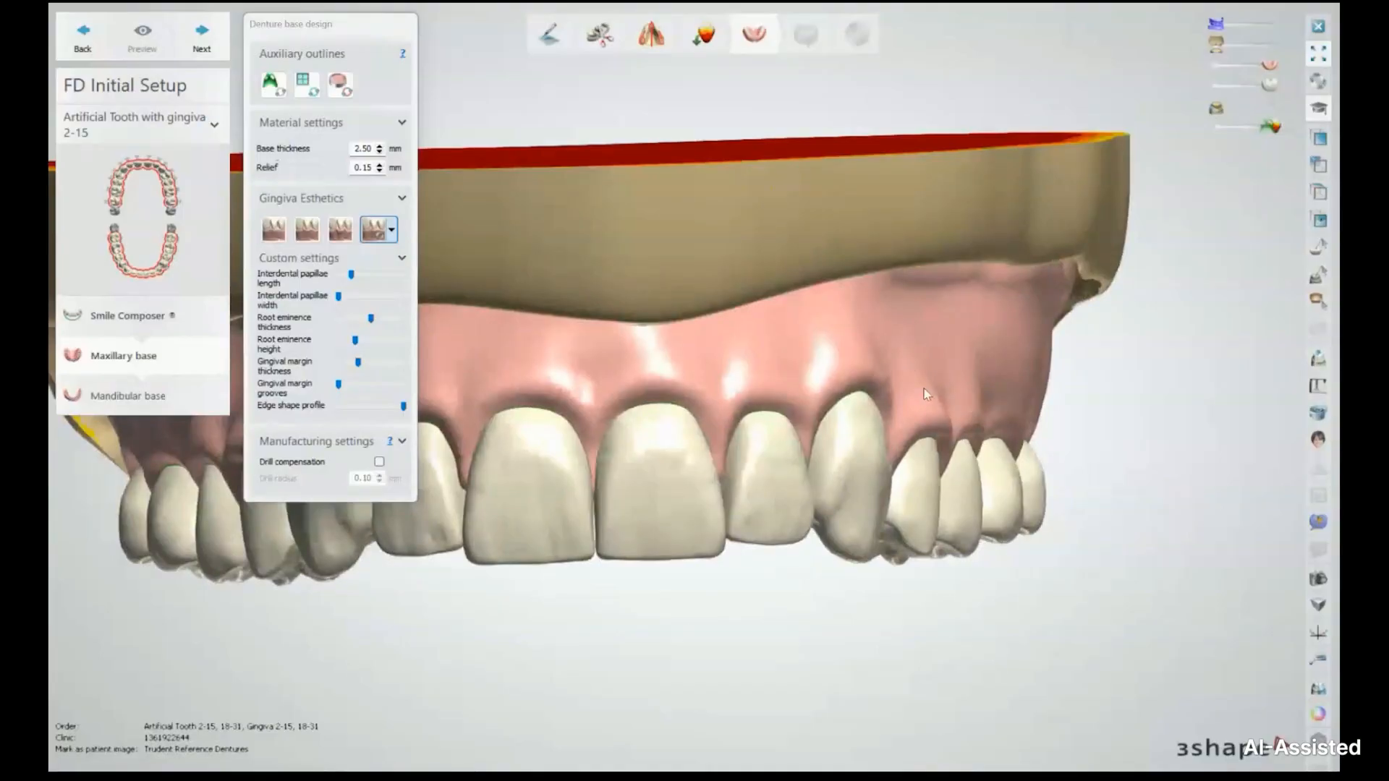
right_drag(944, 419, 719, 400)
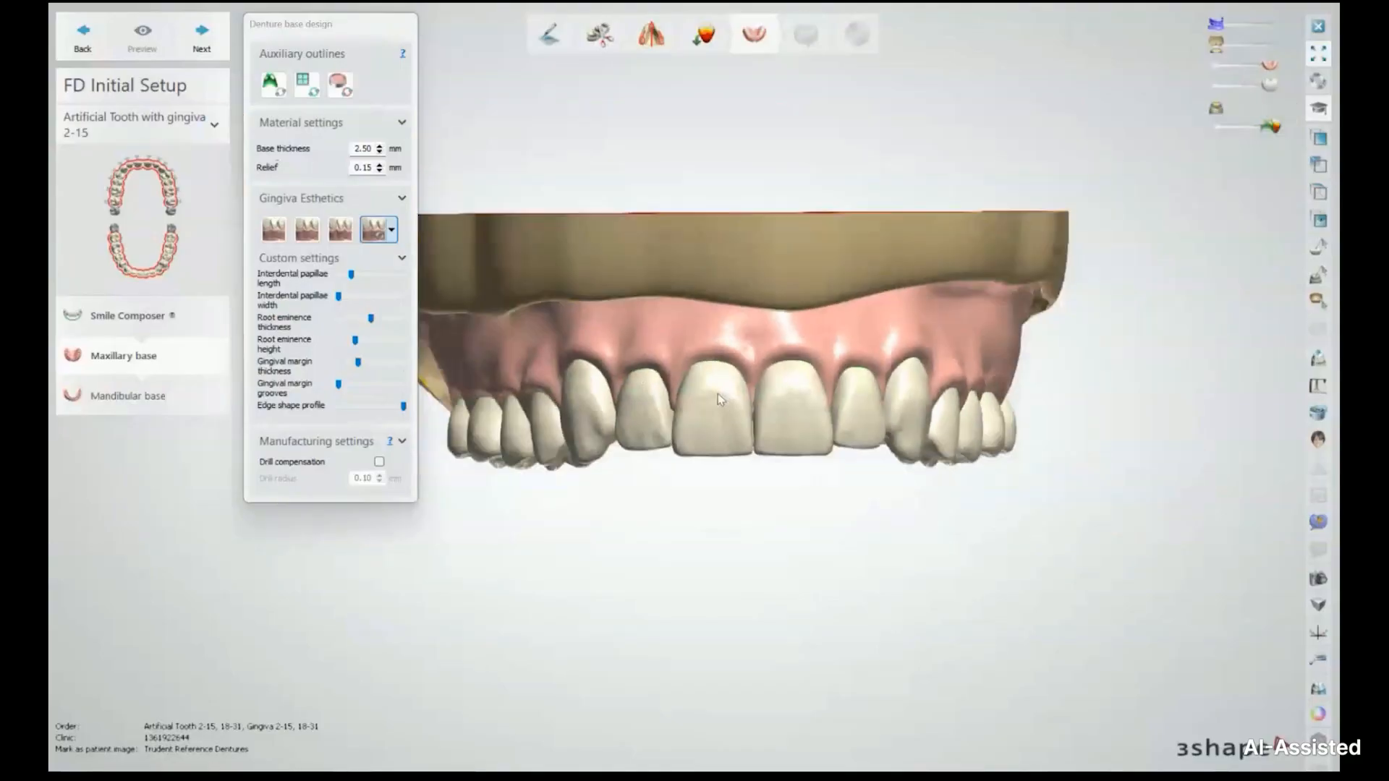
Step: Proceed to the mandibular base, set its base thickness to 2.50 mm and apply the BDC Final gingiva preset
click(201, 34)
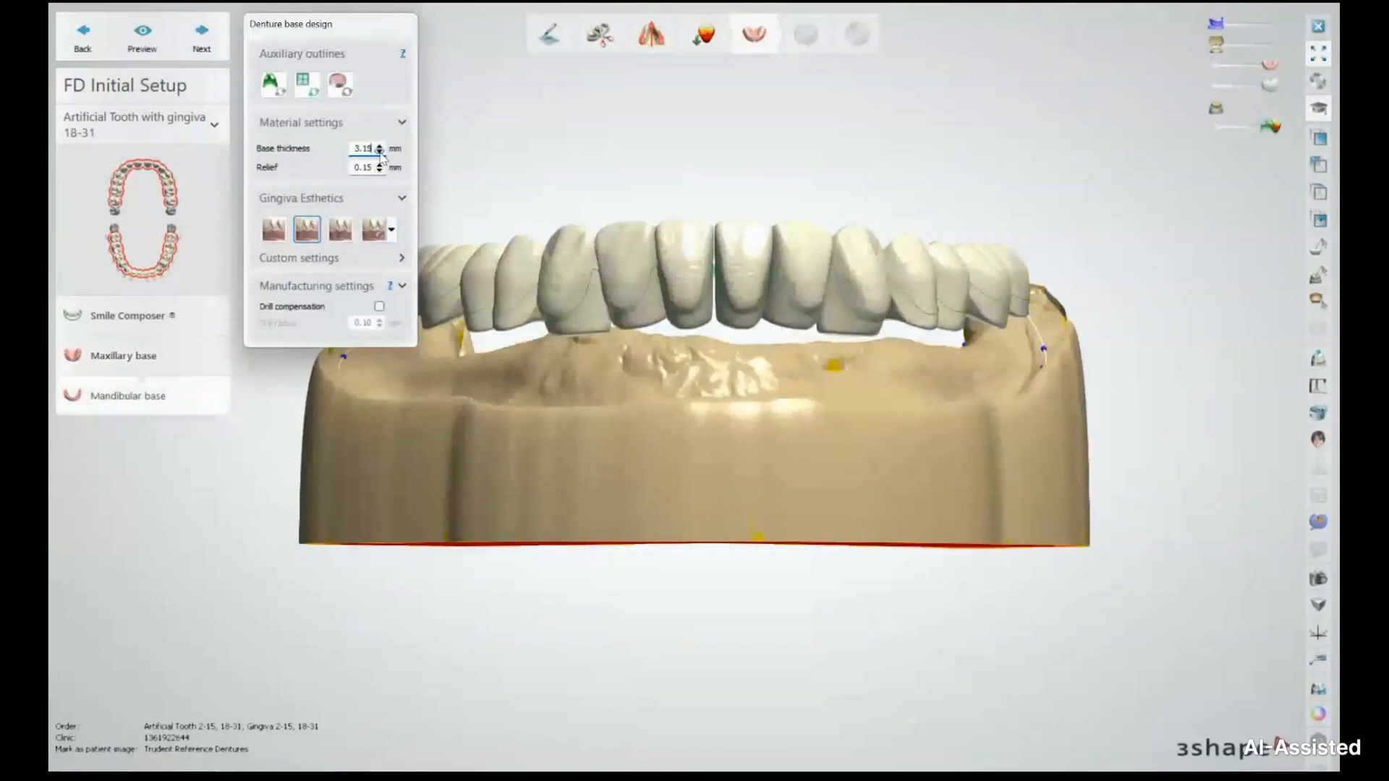
scroll(382, 153, down, 6)
click(392, 232)
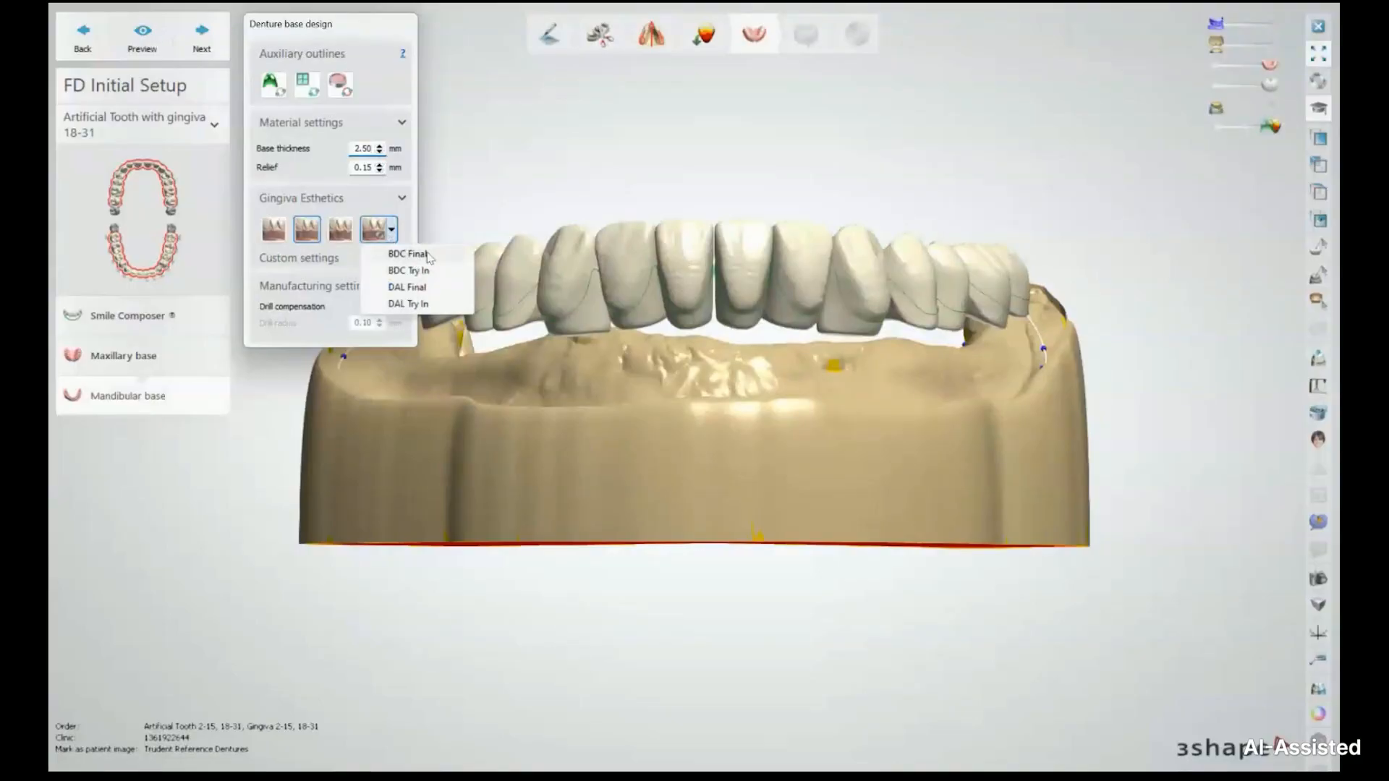
click(427, 255)
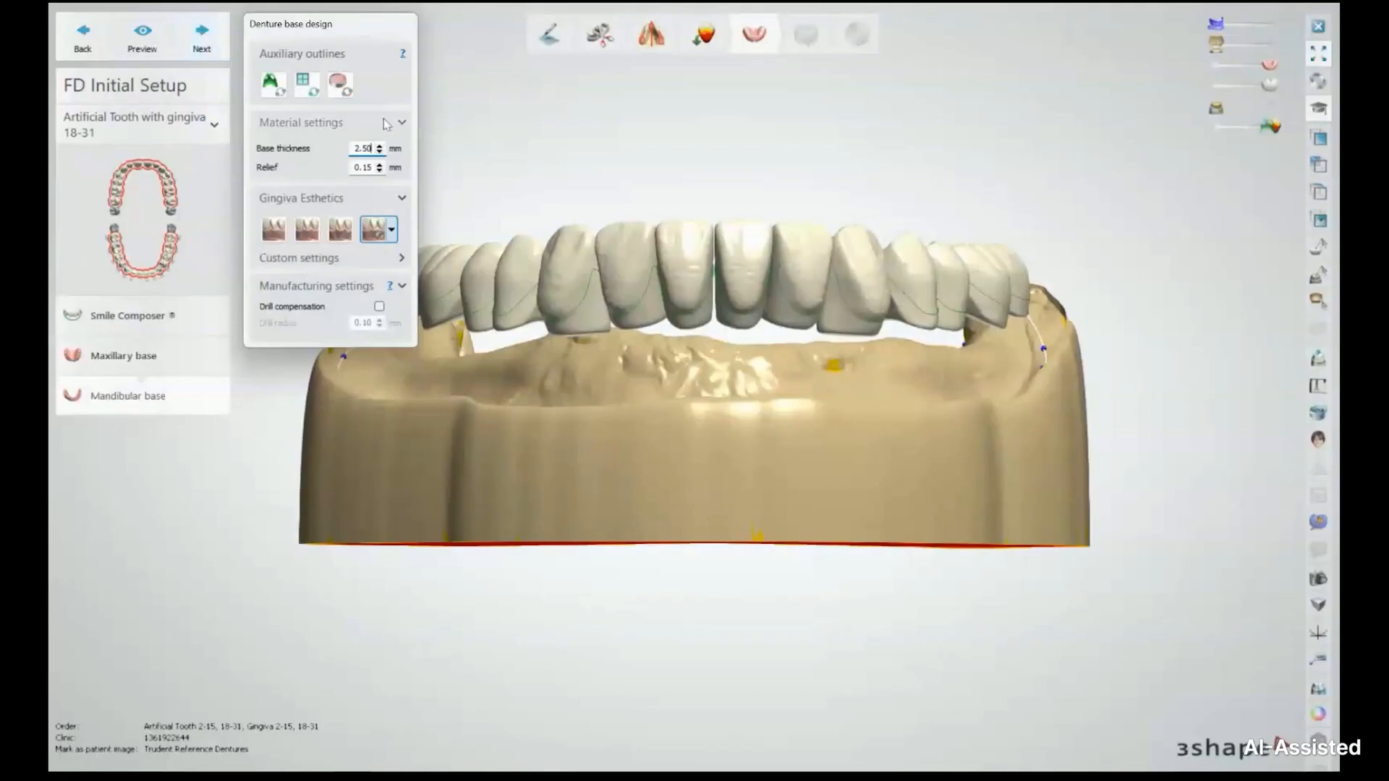
Step: Advance to Anatomy Design and touch up the contact between the upper central and lateral incisors, checking it from the palatal side
click(201, 33)
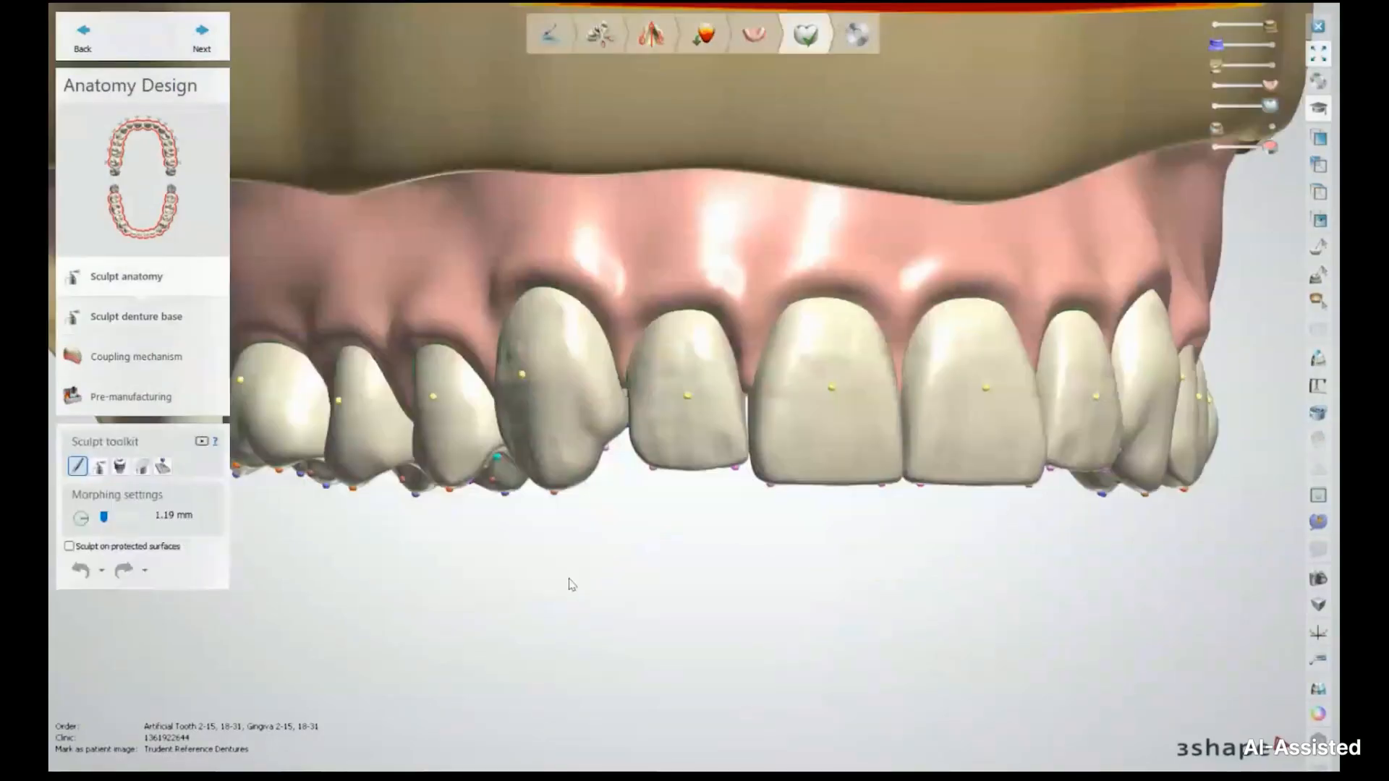
right_drag(568, 584, 660, 423)
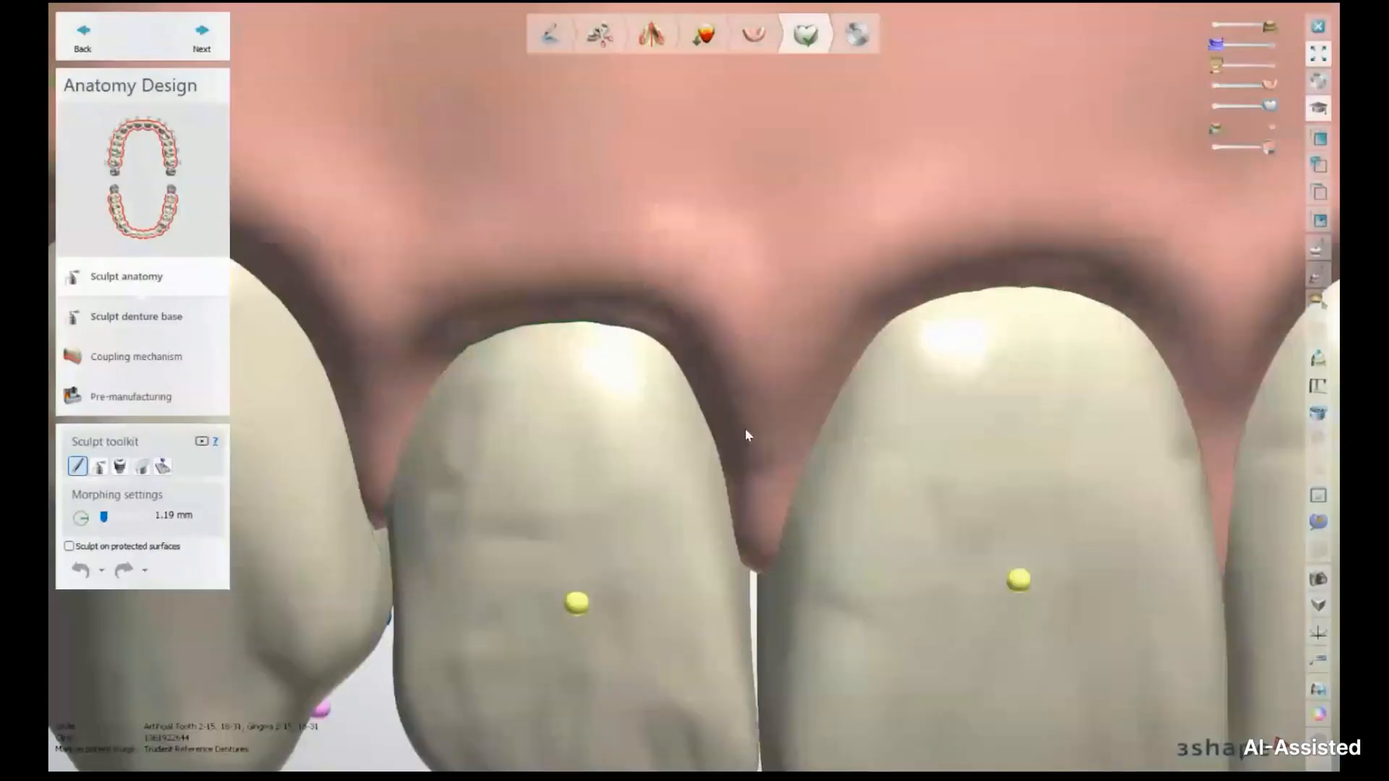
right_drag(747, 434, 707, 399)
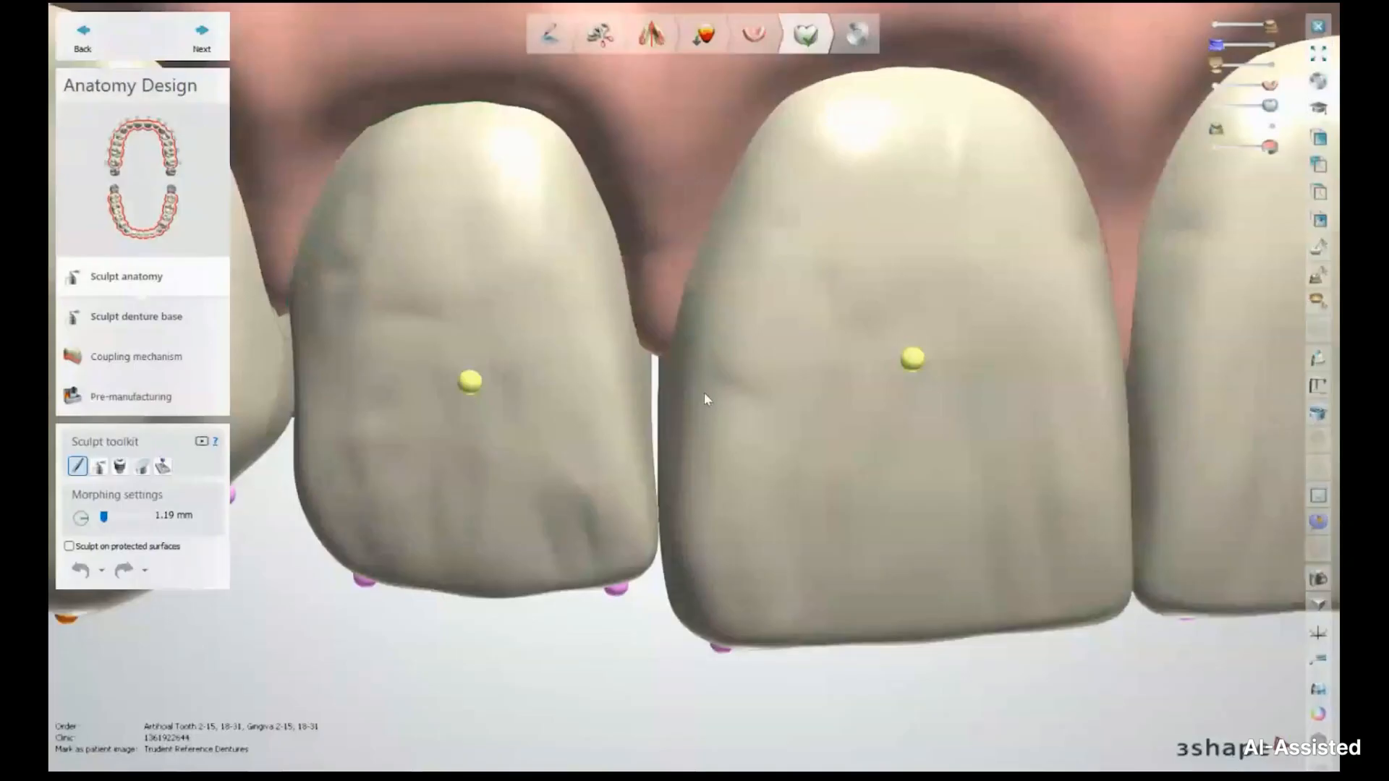
mouse_move(1059, 383)
right_down()
mouse_move(985, 375)
mouse_move(1040, 382)
right_up()
drag(804, 497, 807, 500)
right_drag(754, 588, 750, 542)
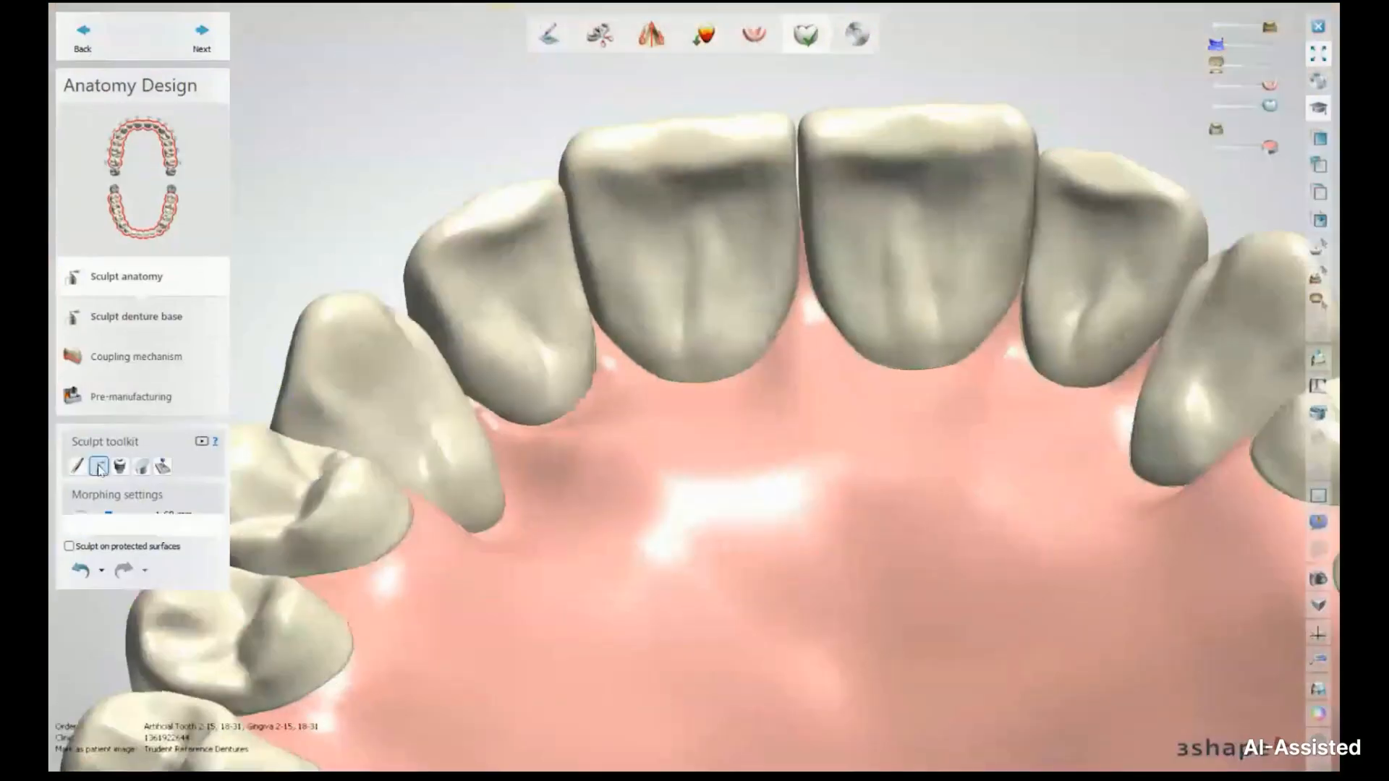
click(99, 467)
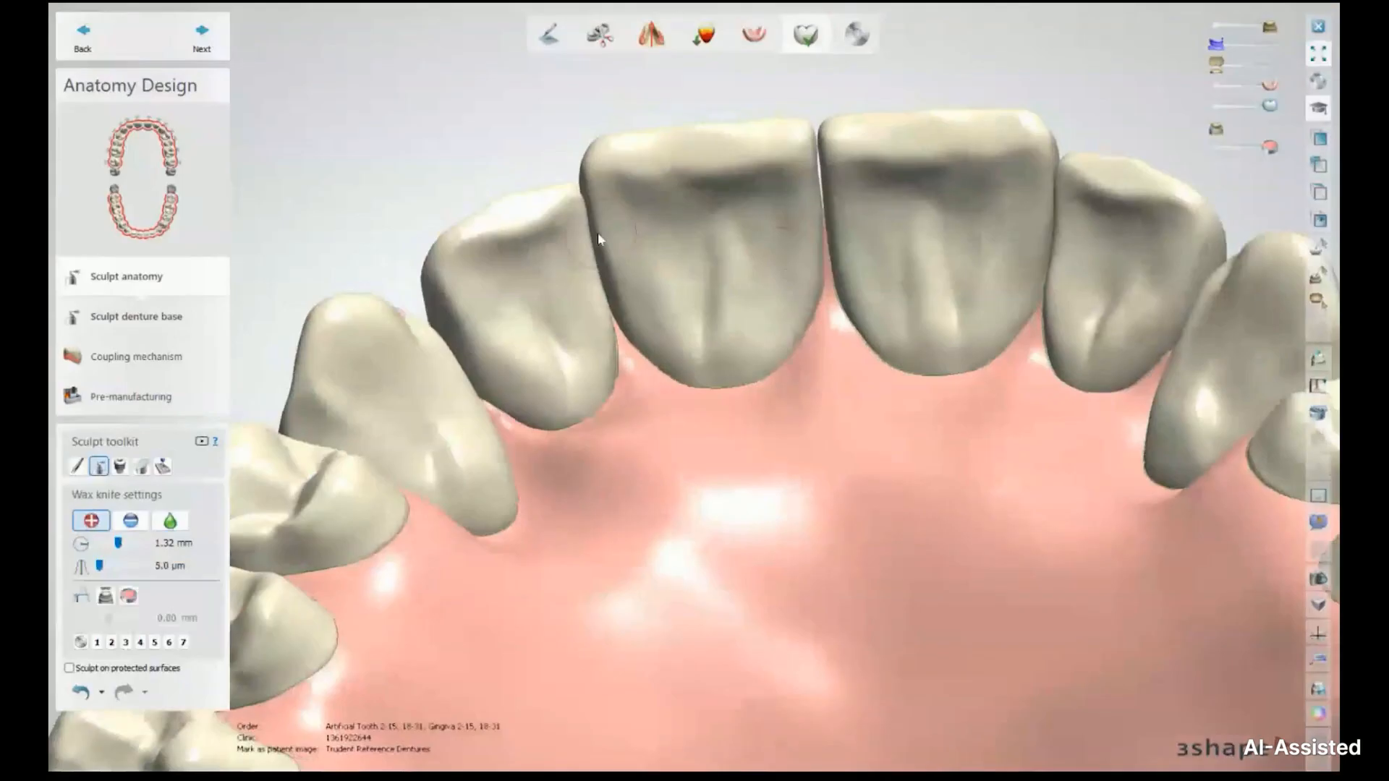
right_drag(597, 232, 724, 418)
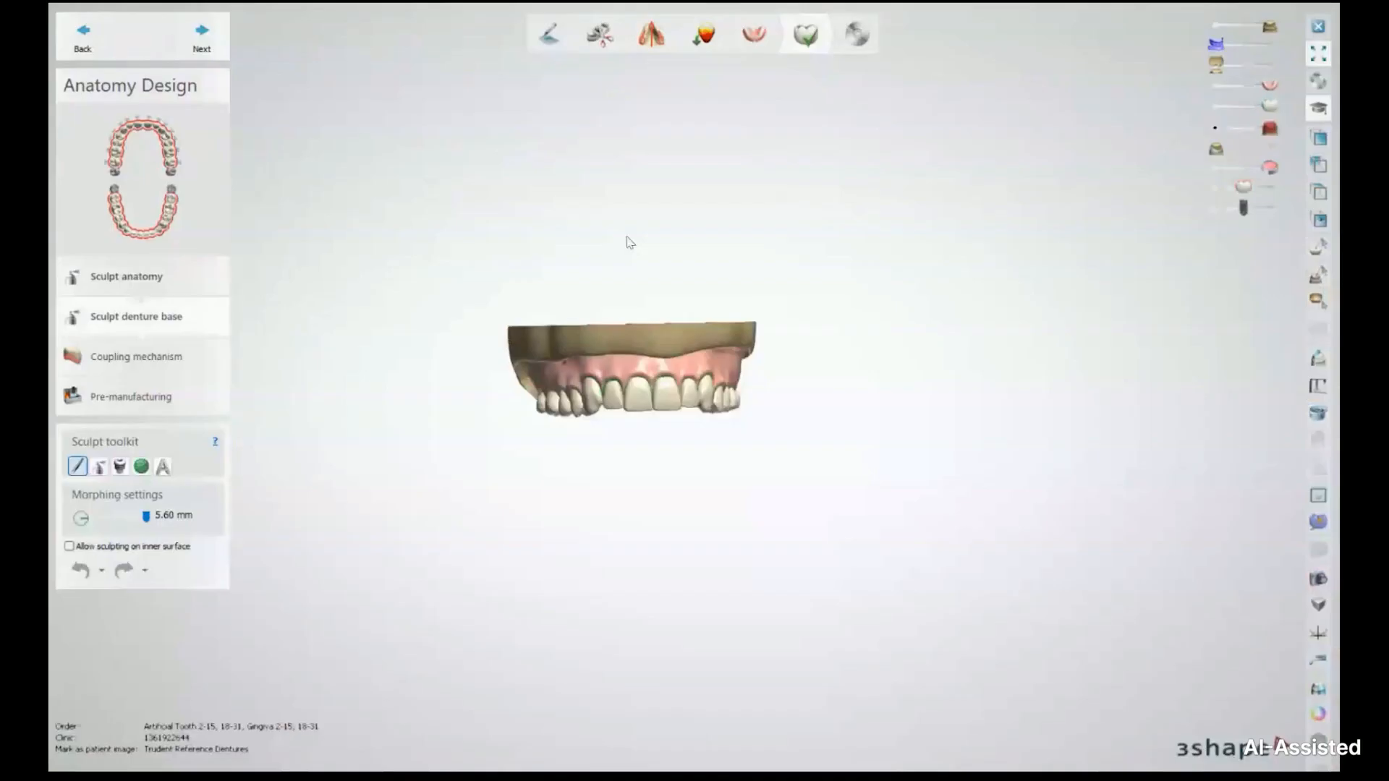
Step: Add wax over the thin red spots in the denture base behind the upper anterior teeth, using wax knife preset 1 at 3.20 mm
right_drag(627, 241, 496, 440)
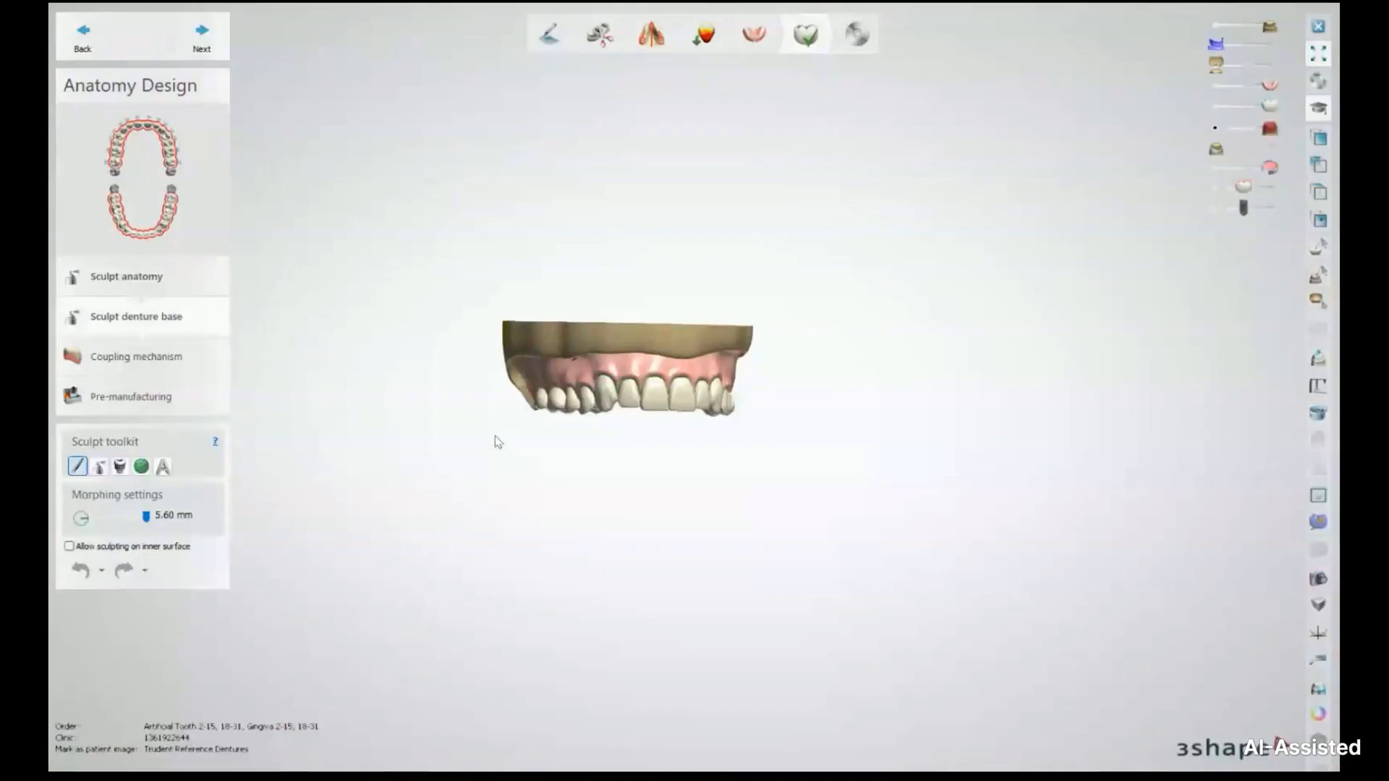
scroll(554, 482, up, 3)
right_drag(554, 482, 628, 411)
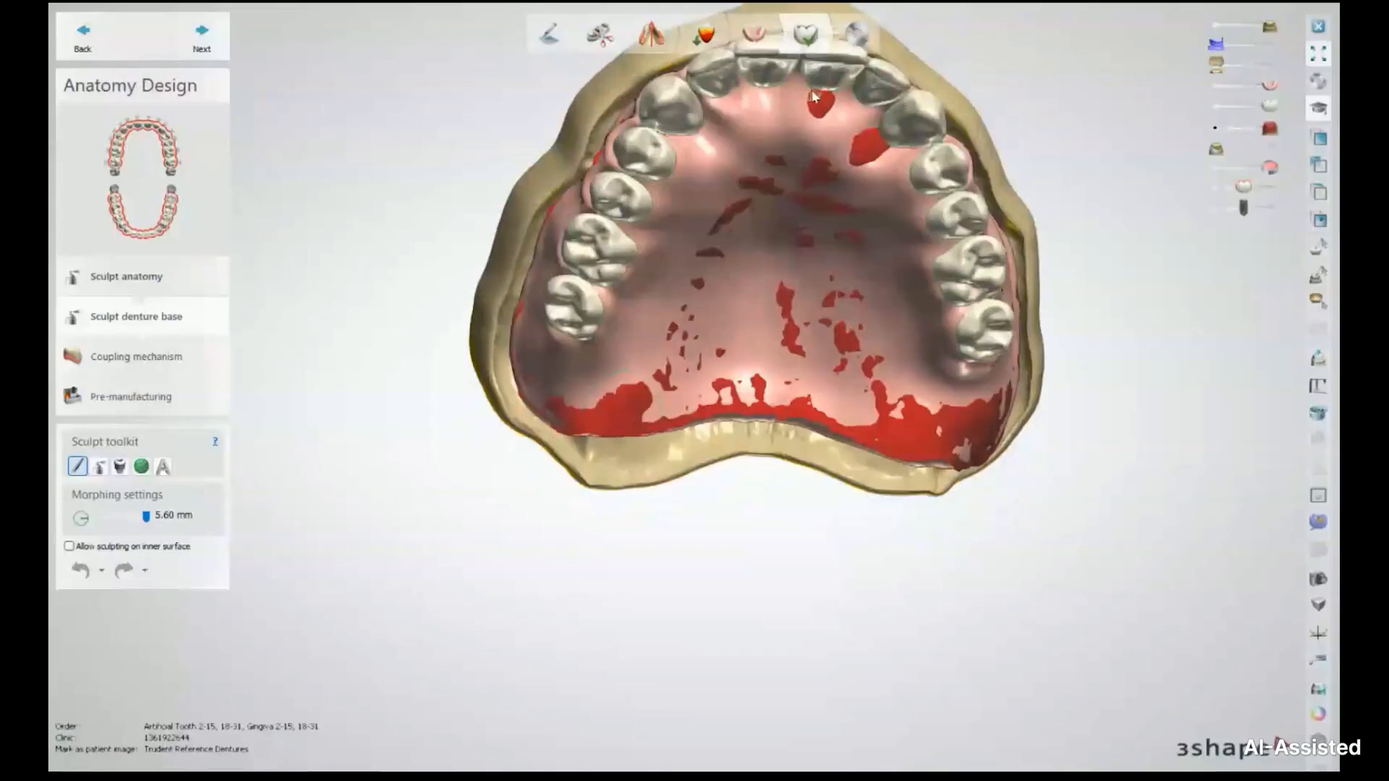
right_drag(813, 96, 684, 329)
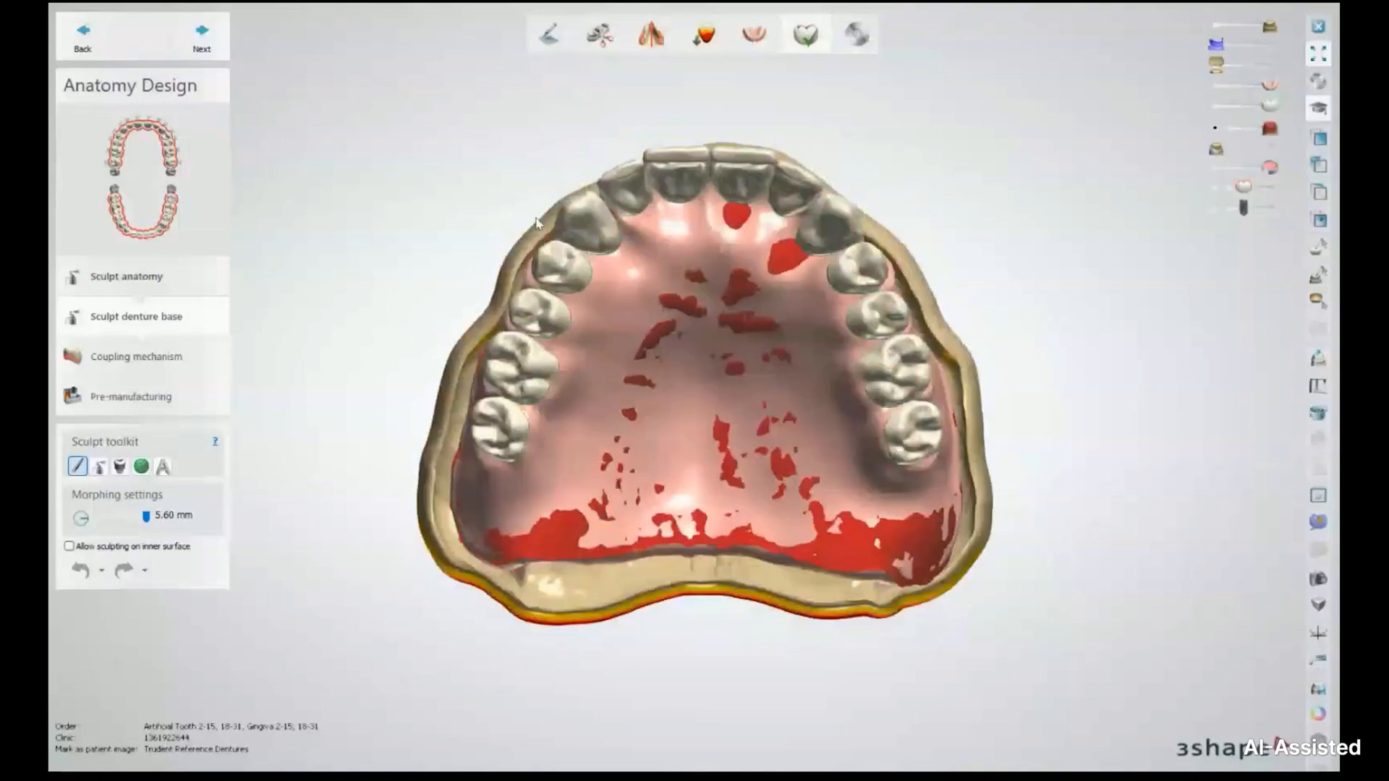
click(100, 467)
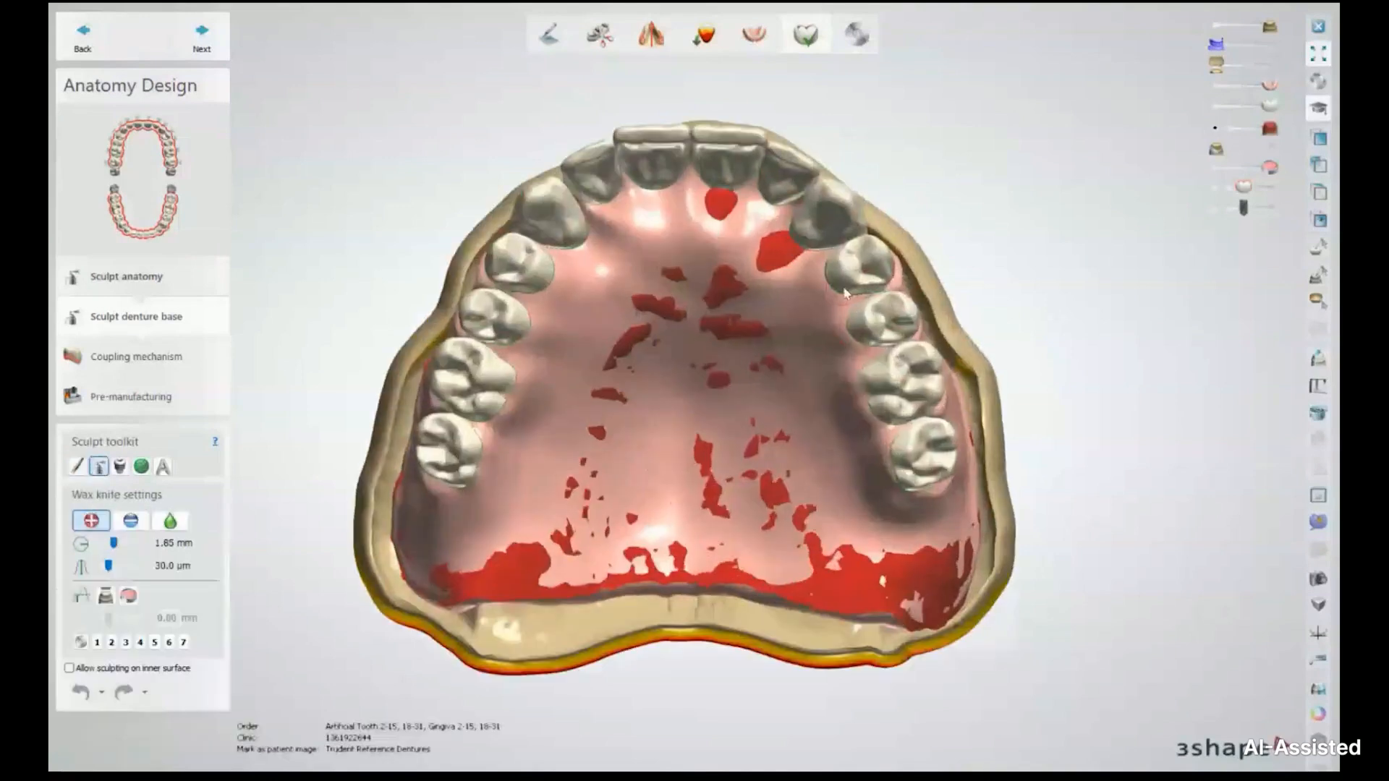
scroll(850, 302, up, 5)
key(1)
mouse_move(678, 219)
mouse_down()
mouse_move(649, 218)
mouse_move(700, 206)
mouse_move(713, 180)
mouse_move(684, 217)
mouse_up()
middle_drag(571, 103, 737, 335)
drag(738, 335, 684, 353)
scroll(686, 360, down, 1)
middle_drag(453, 365, 568, 334)
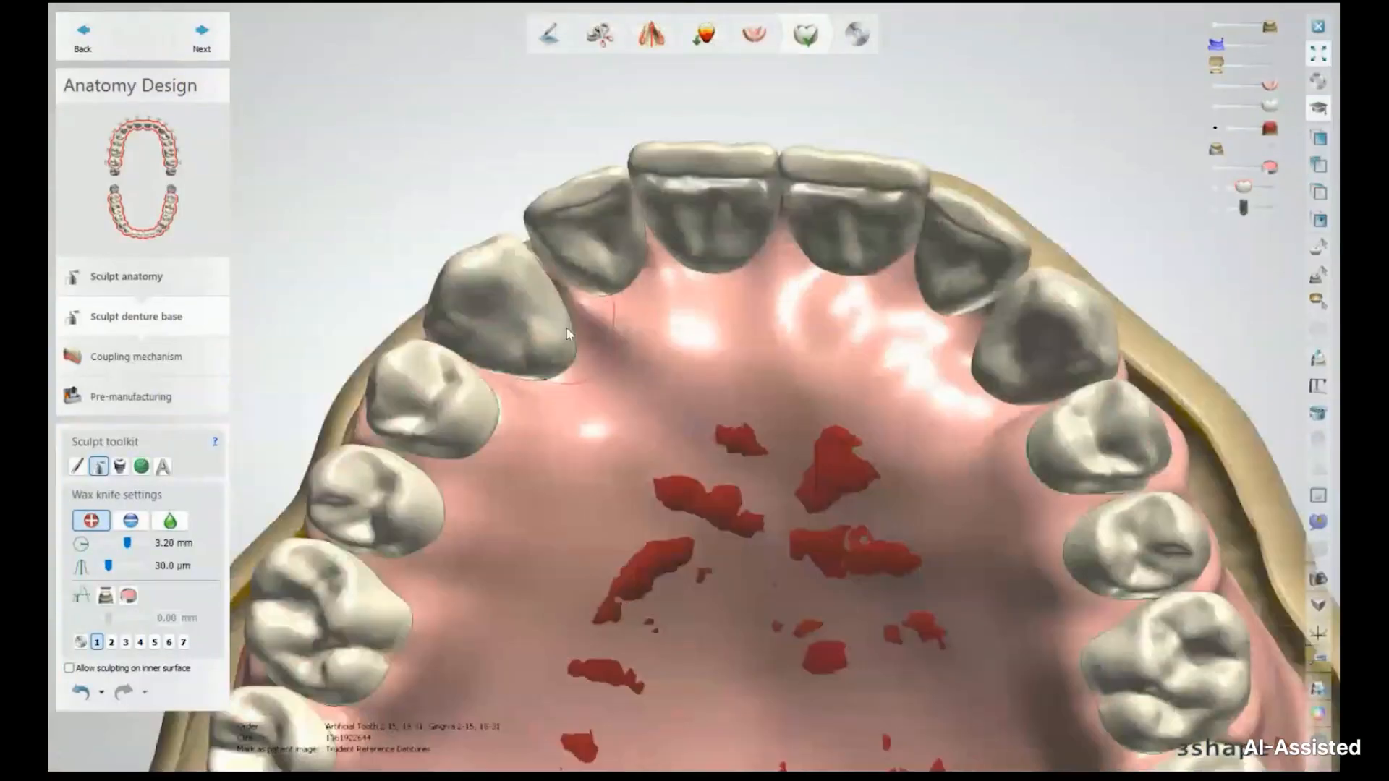
Step: Enlarge the wax knife to 5.00 mm and add wax over the thin red spots across the middle of the palate
shift+scroll(568, 334, up, 5)
scroll(568, 334, down, 1)
middle_drag(730, 521, 641, 273)
drag(642, 273, 842, 513)
drag(593, 267, 572, 318)
scroll(578, 434, down, 1)
middle_drag(579, 492, 654, 344)
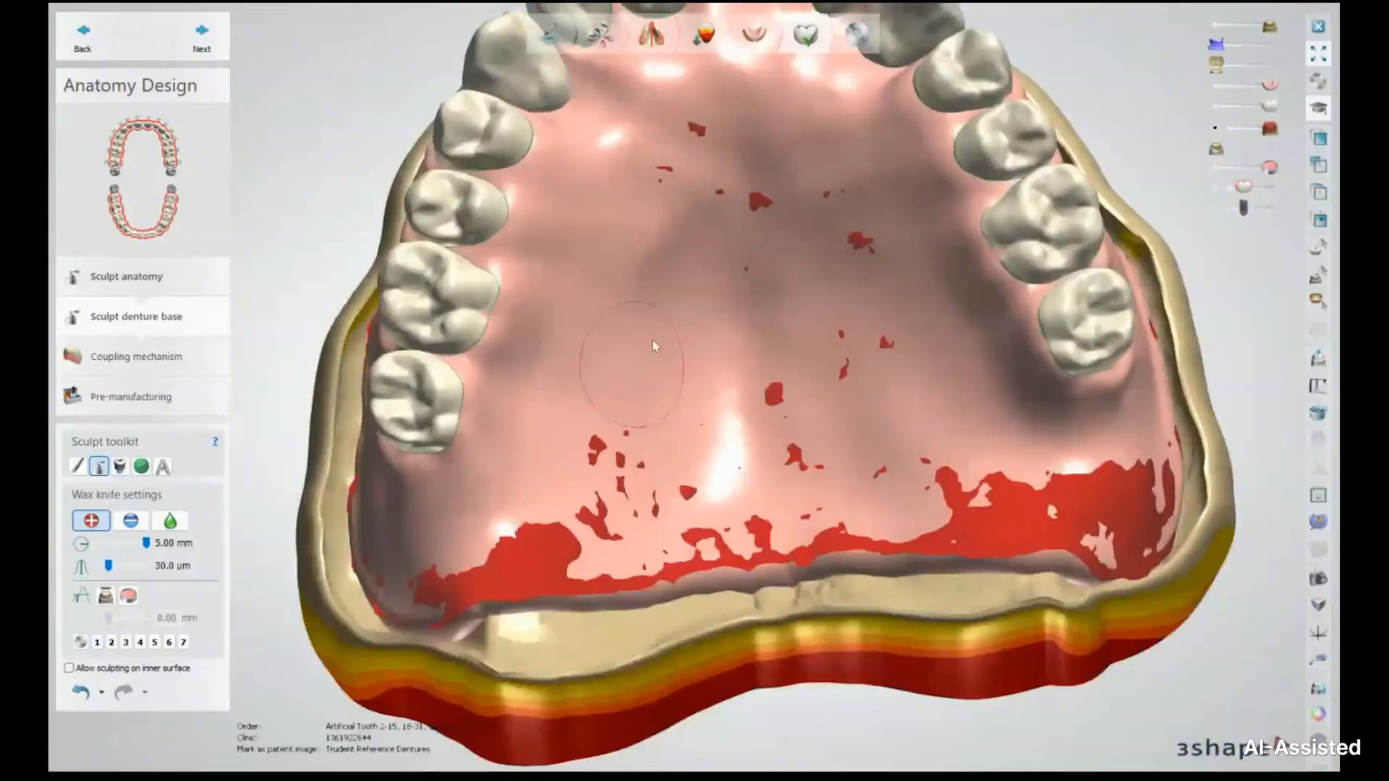
Step: Smooth the built-up palate surface with the wax knife at 5.00 mm and a strength of 1.80
right_drag(654, 344, 714, 307)
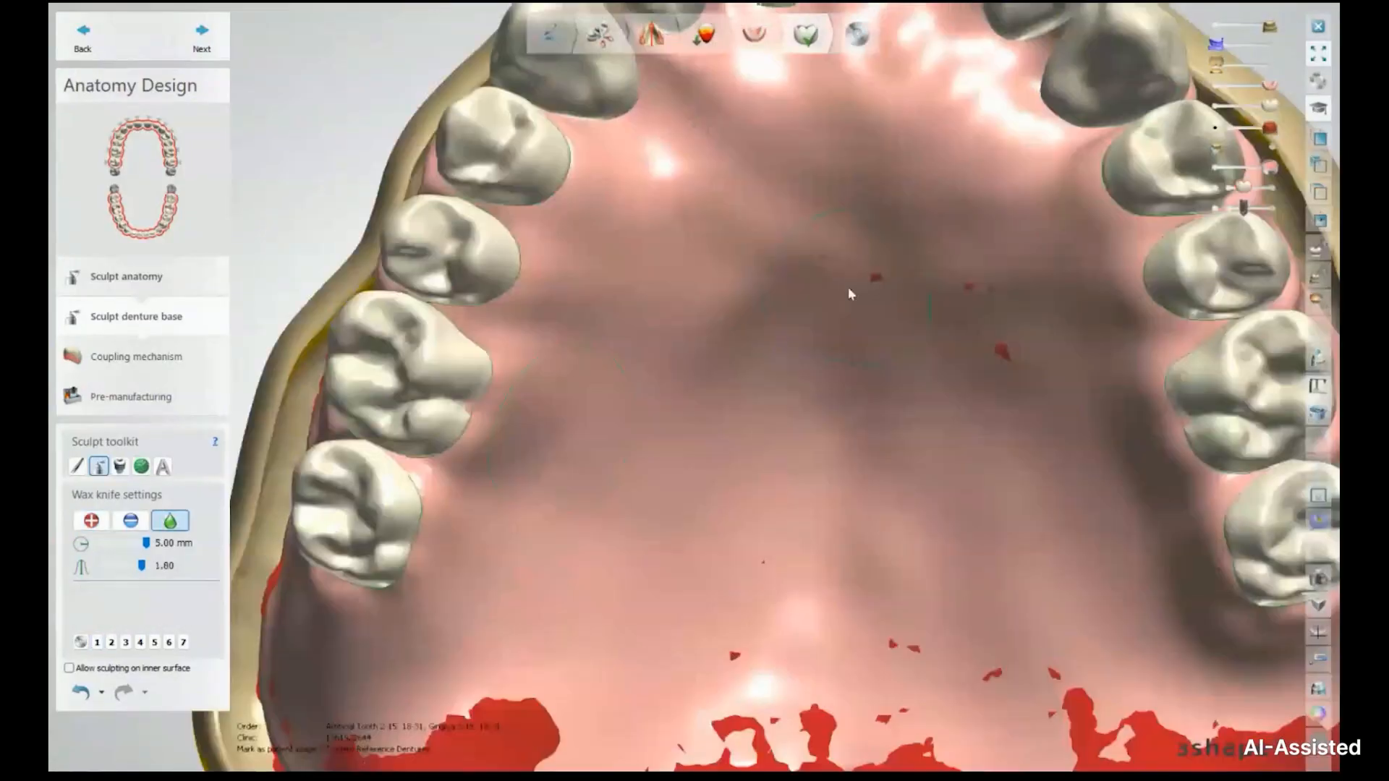
mouse_move(847, 286)
mouse_down()
mouse_move(759, 319)
mouse_move(688, 471)
mouse_up()
scroll(729, 154, up, 3)
mouse_move(700, 333)
middle_down()
mouse_move(729, 154)
mouse_move(826, 346)
middle_up()
scroll(729, 154, down, 3)
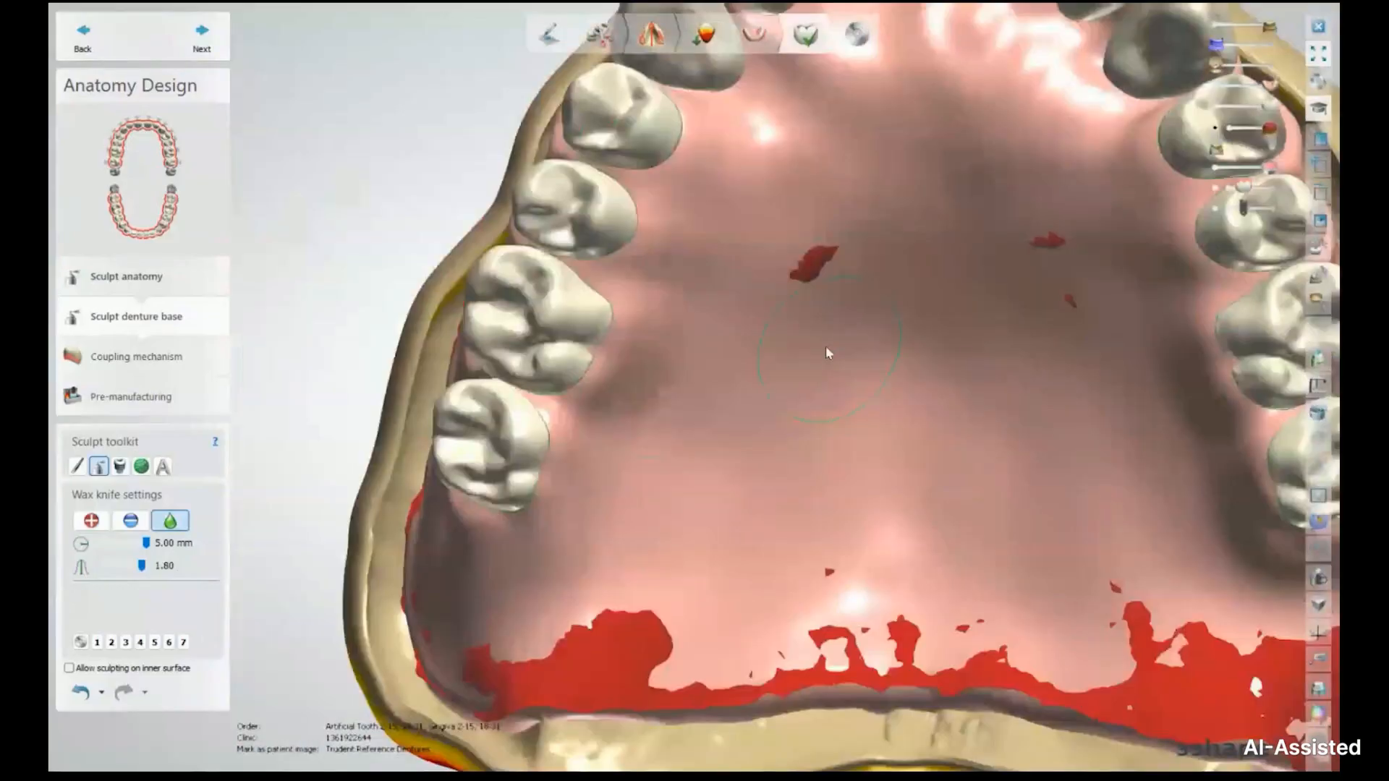
Step: Hide the upper jaw model and return the wax knife to adding material, with the denture's buccal flange in view
scroll(826, 346, down, 2)
right_drag(1030, 583, 1144, 382)
scroll(413, 289, up, 4)
right_drag(412, 289, 475, 285)
drag(1270, 27, 1216, 27)
right_drag(962, 376, 1048, 415)
scroll(891, 424, down, 2)
scroll(891, 418, down, 3)
click(91, 520)
scroll(787, 253, up, 4)
right_drag(787, 253, 418, 237)
scroll(611, 266, up, 2)
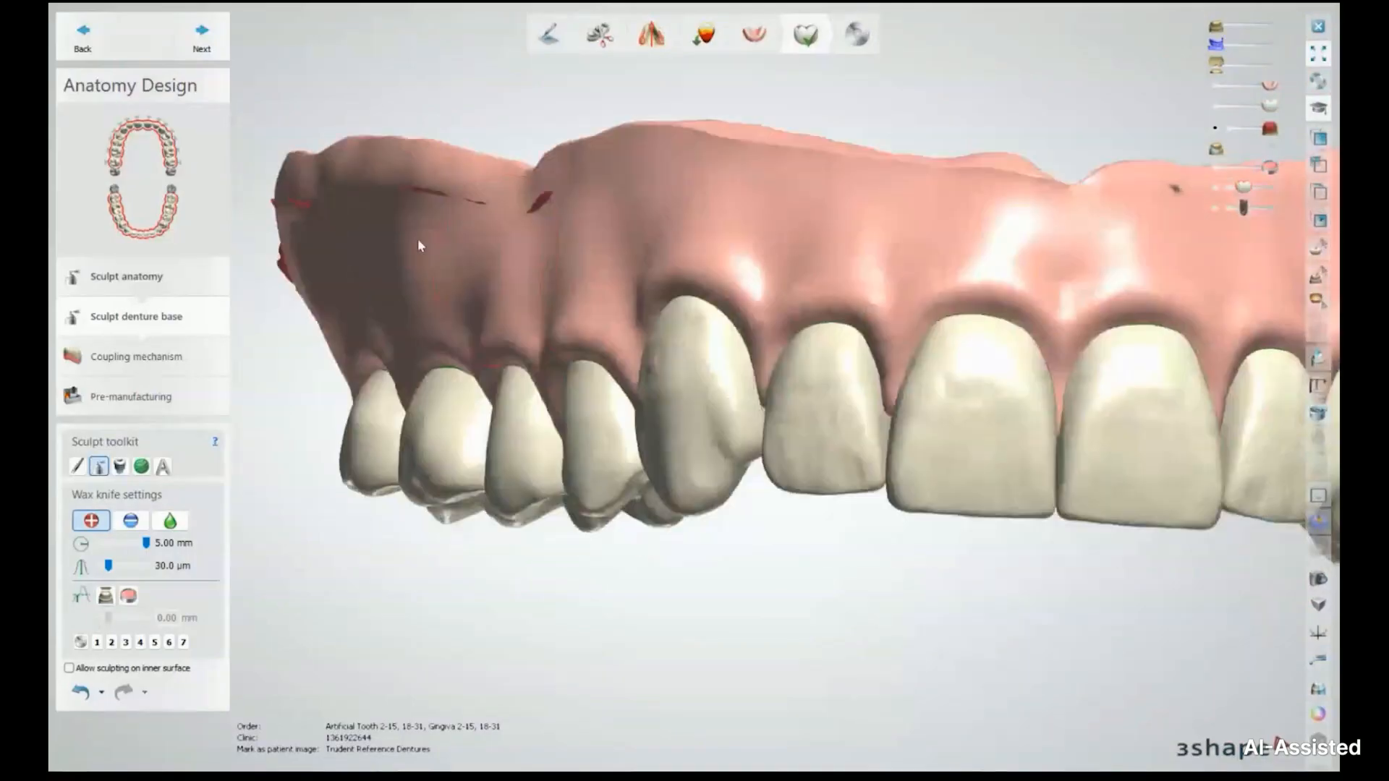
Step: Examine the palatal gingiva around the upper right canine and neighbouring teeth for areas that need sculpting
scroll(418, 237, down, 6)
right_drag(660, 272, 631, 226)
scroll(655, 167, up, 5)
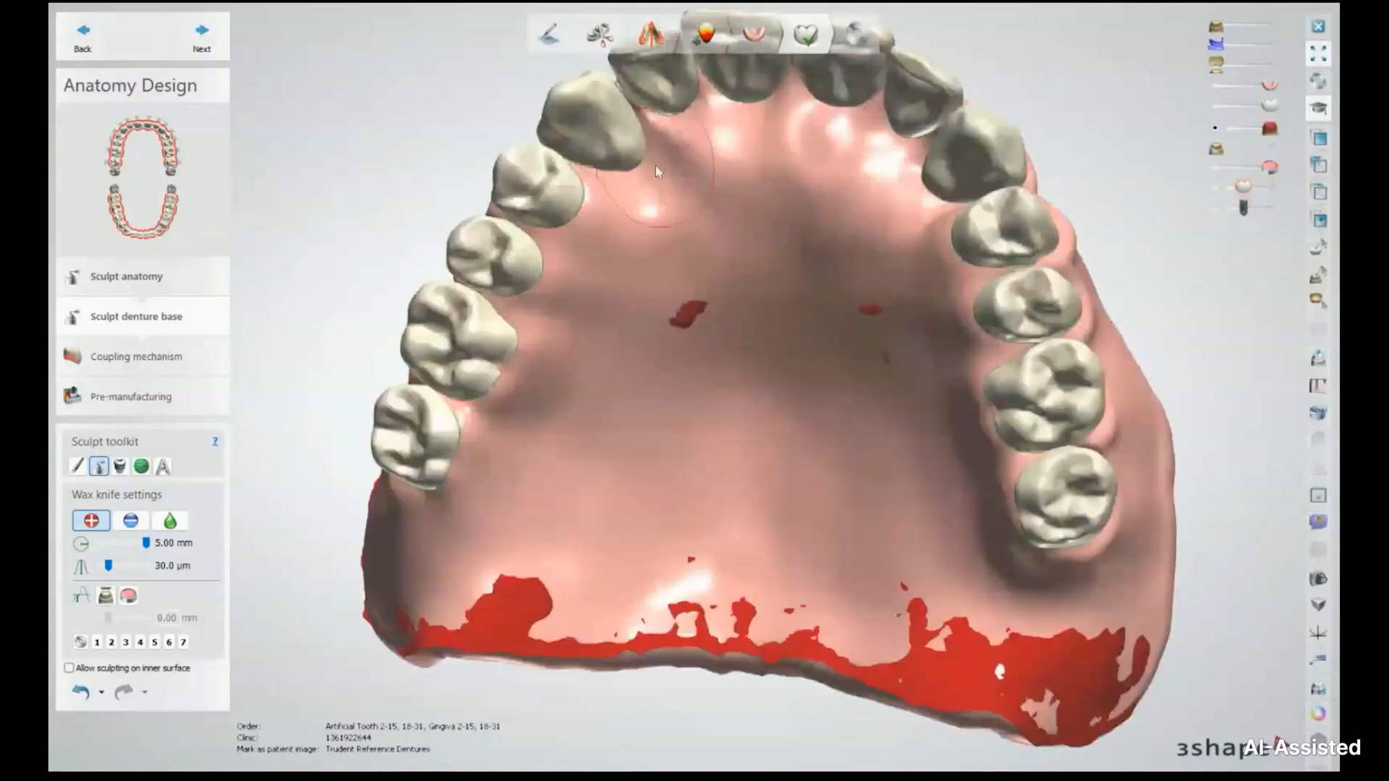
scroll(655, 167, up, 3)
scroll(594, 179, down, 3)
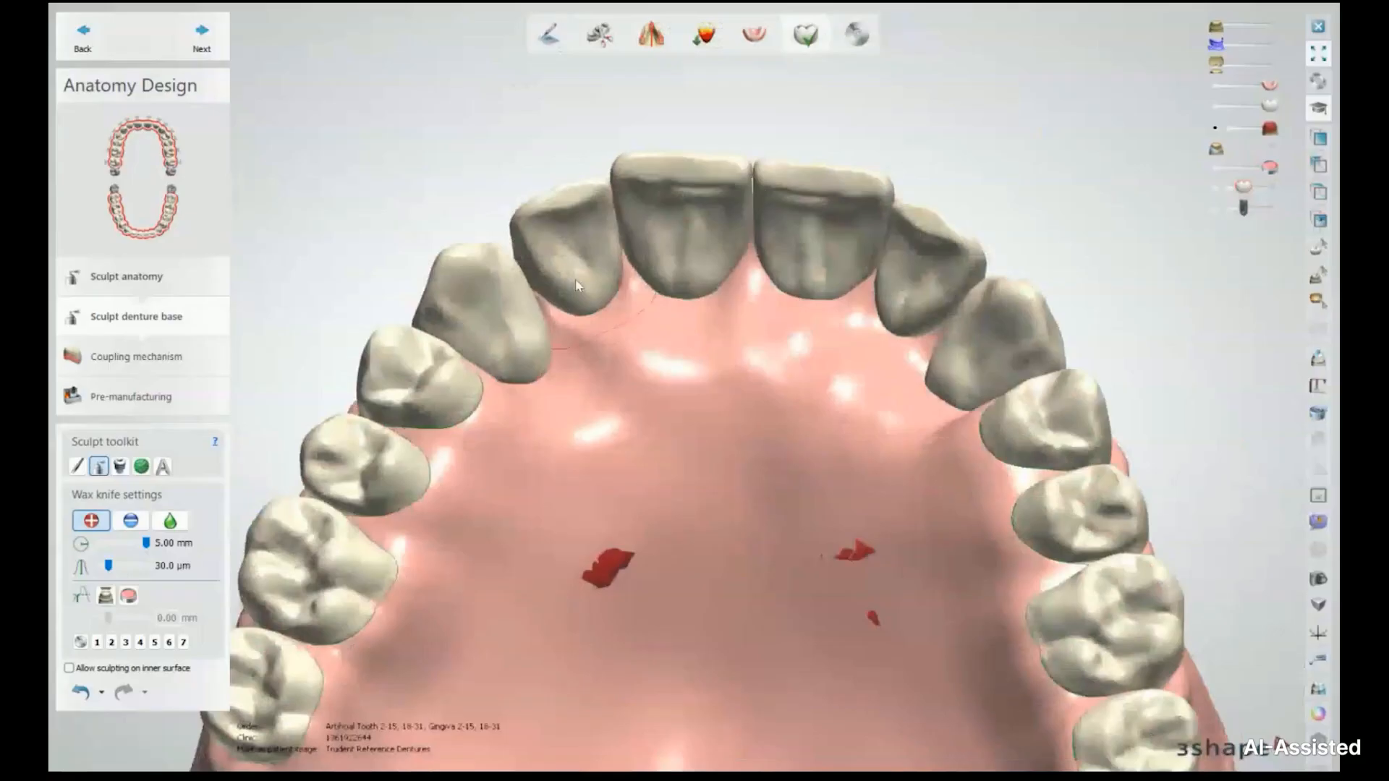
right_drag(577, 280, 576, 340)
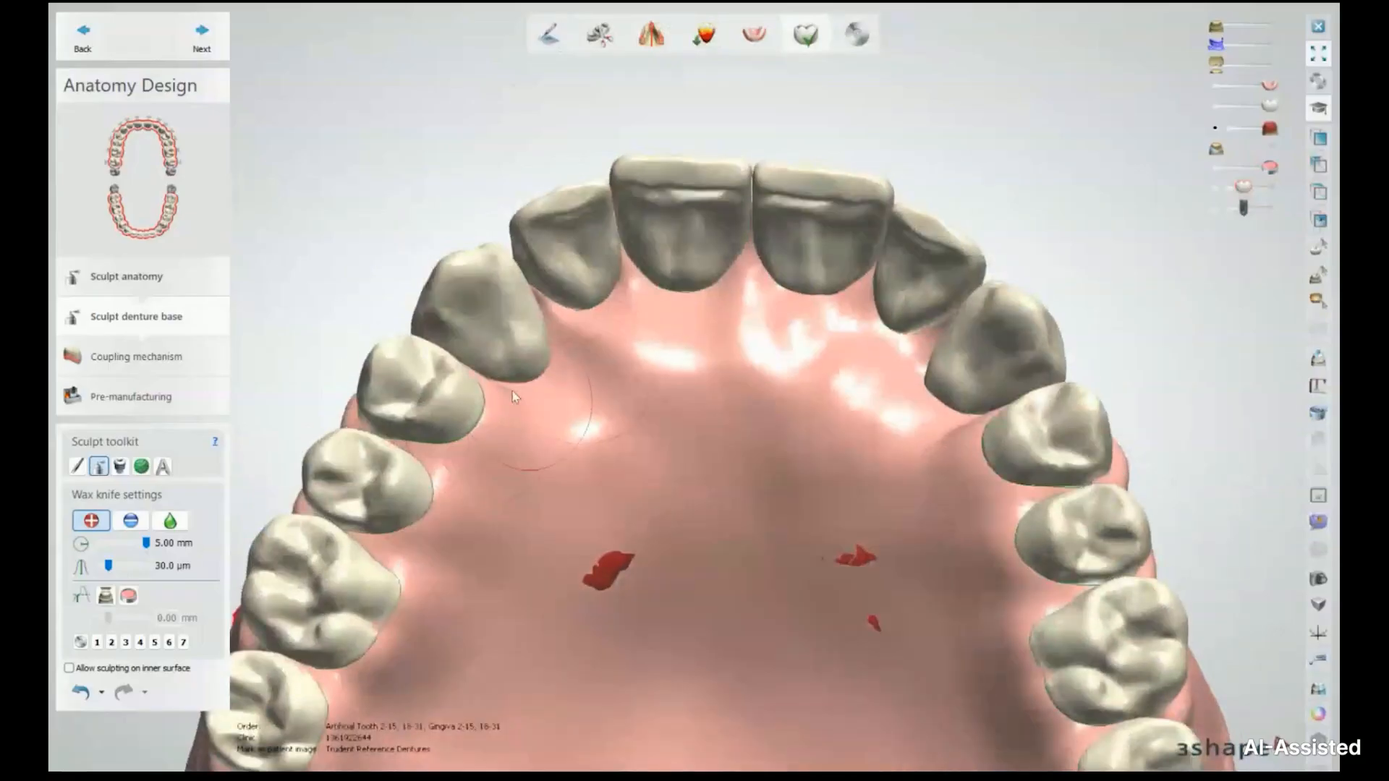
right_drag(512, 396, 453, 413)
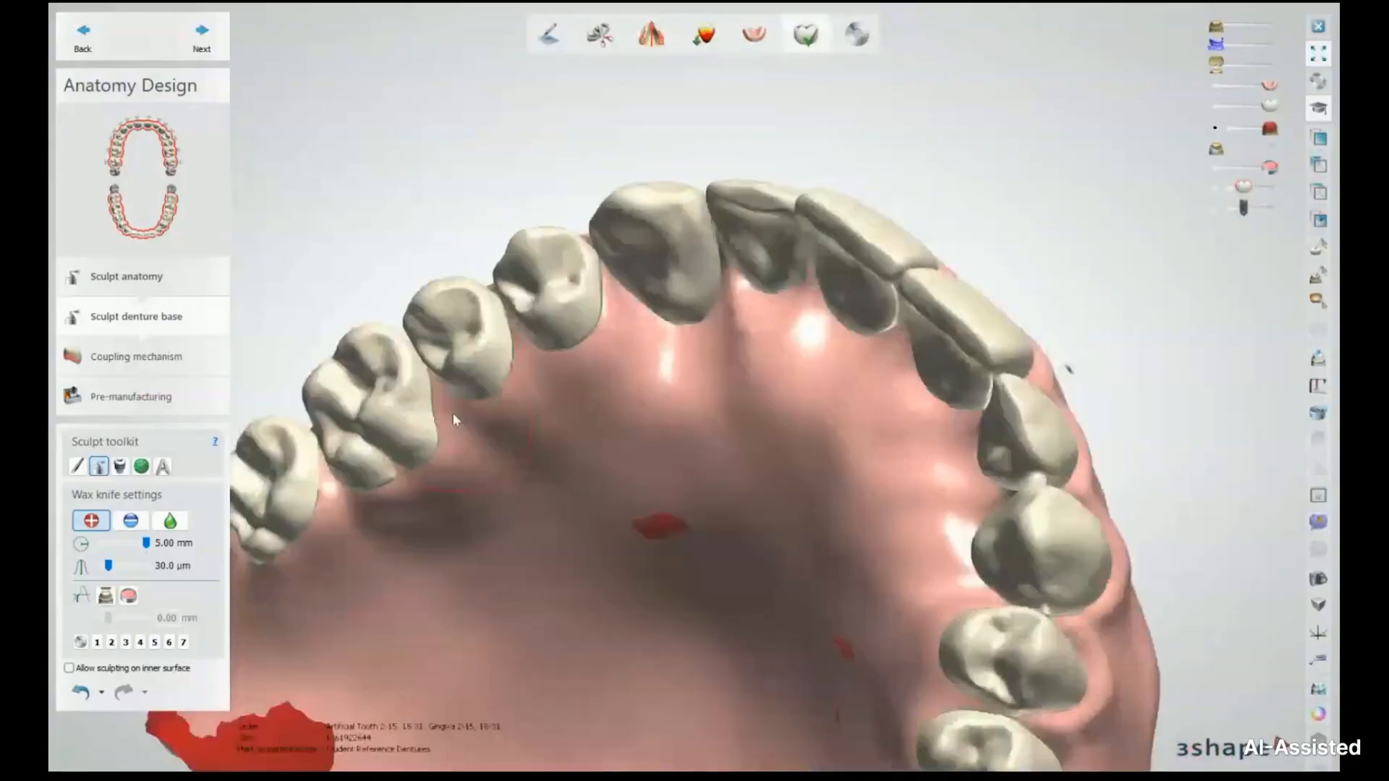
scroll(731, 336, up, 3)
right_drag(738, 336, 788, 329)
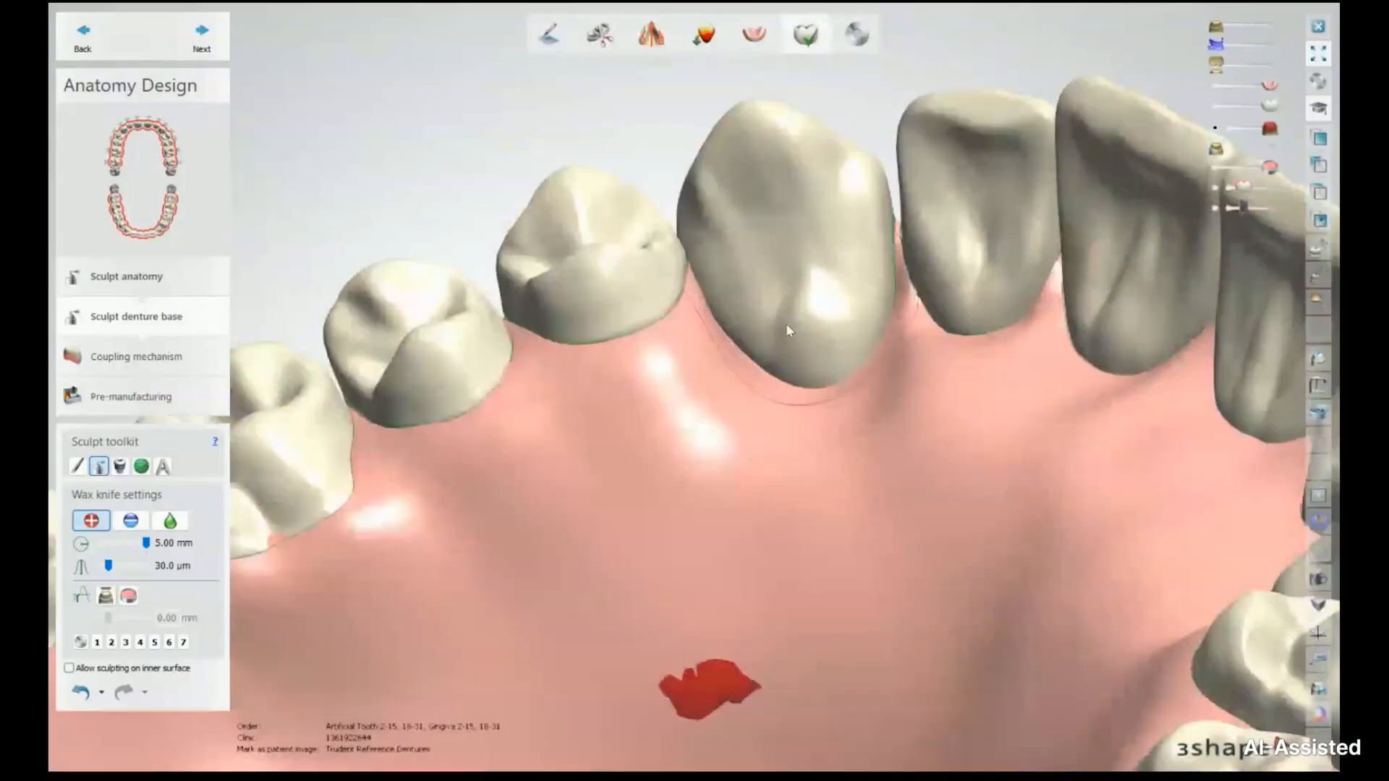
scroll(786, 323, up, 5)
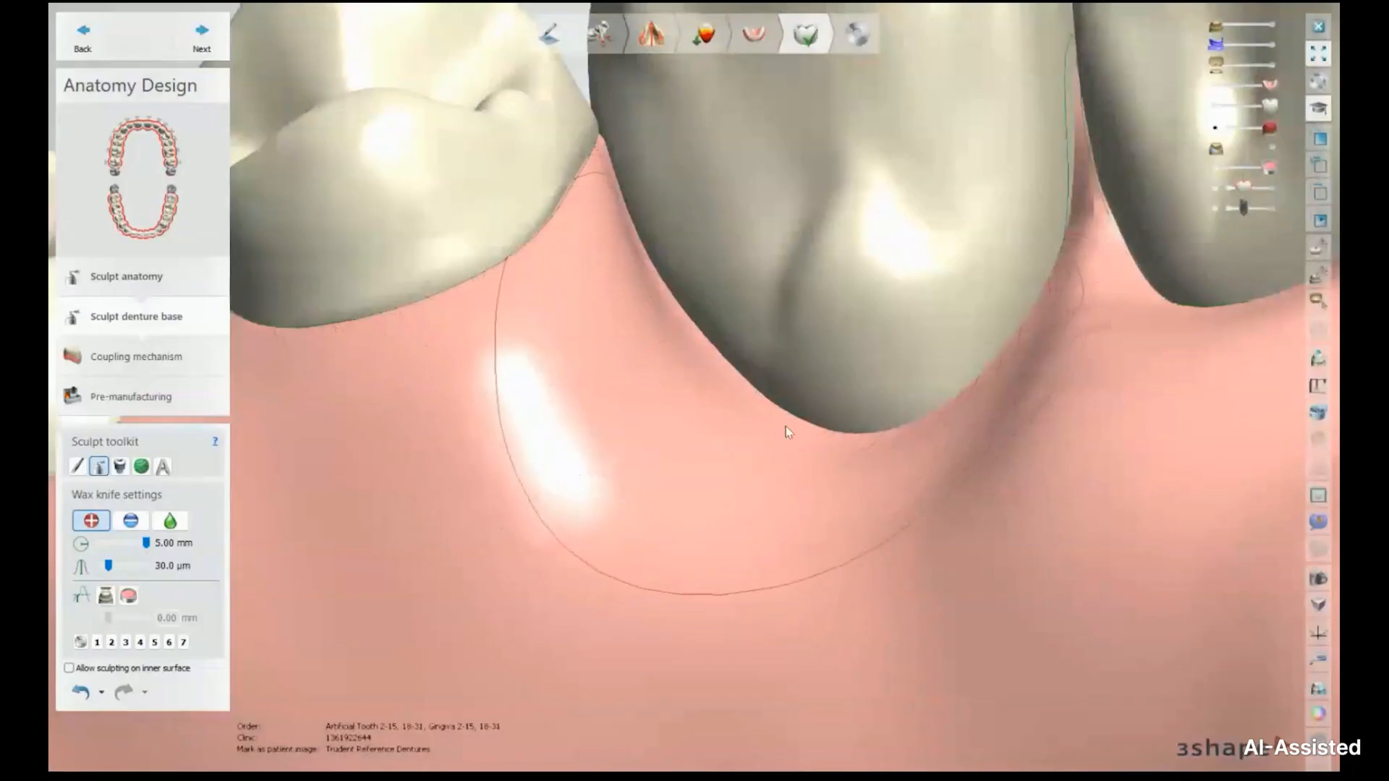
Step: Build up the palatal gingiva around the upper right canine and along the incisors with the wax knife, reducing its size to 3.65 mm
scroll(781, 440, down, 3)
scroll(780, 437, down, 3)
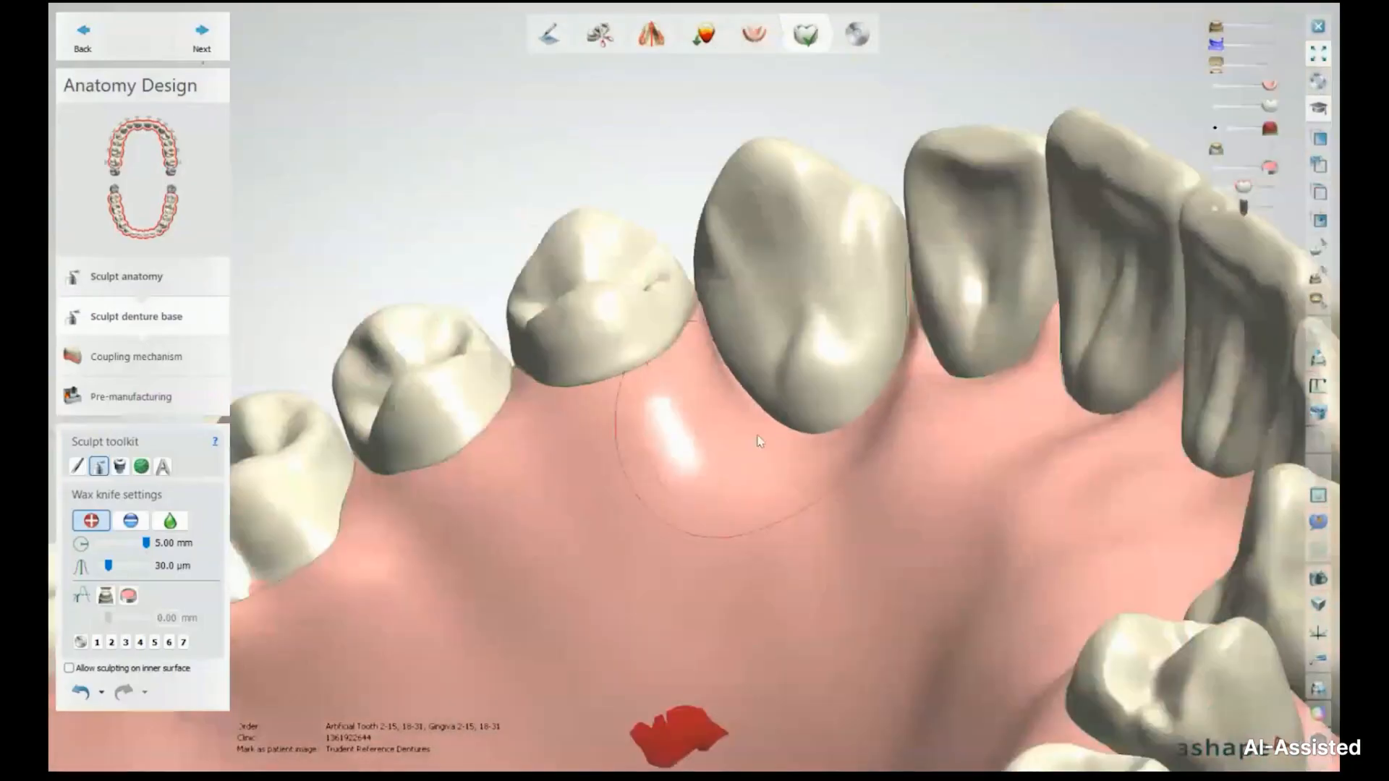
mouse_move(758, 436)
right_down()
mouse_move(776, 452)
mouse_move(762, 450)
right_up()
mouse_move(663, 344)
mouse_down()
mouse_move(759, 387)
mouse_move(835, 358)
mouse_move(682, 401)
mouse_move(788, 405)
mouse_up()
mouse_move(788, 405)
right_down()
mouse_move(803, 432)
mouse_move(770, 405)
mouse_move(523, 327)
right_up()
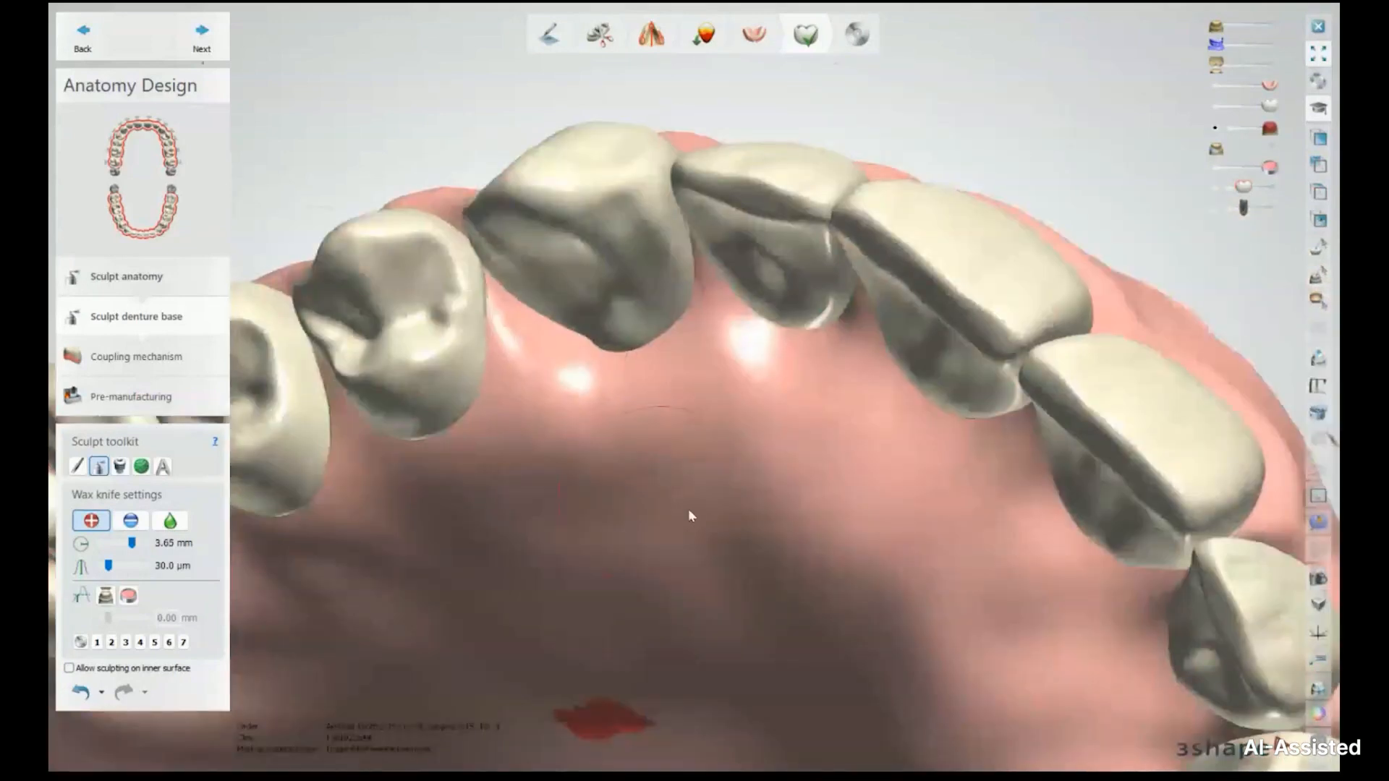
mouse_move(688, 509)
right_down()
mouse_move(667, 405)
mouse_move(767, 318)
mouse_move(822, 229)
right_up()
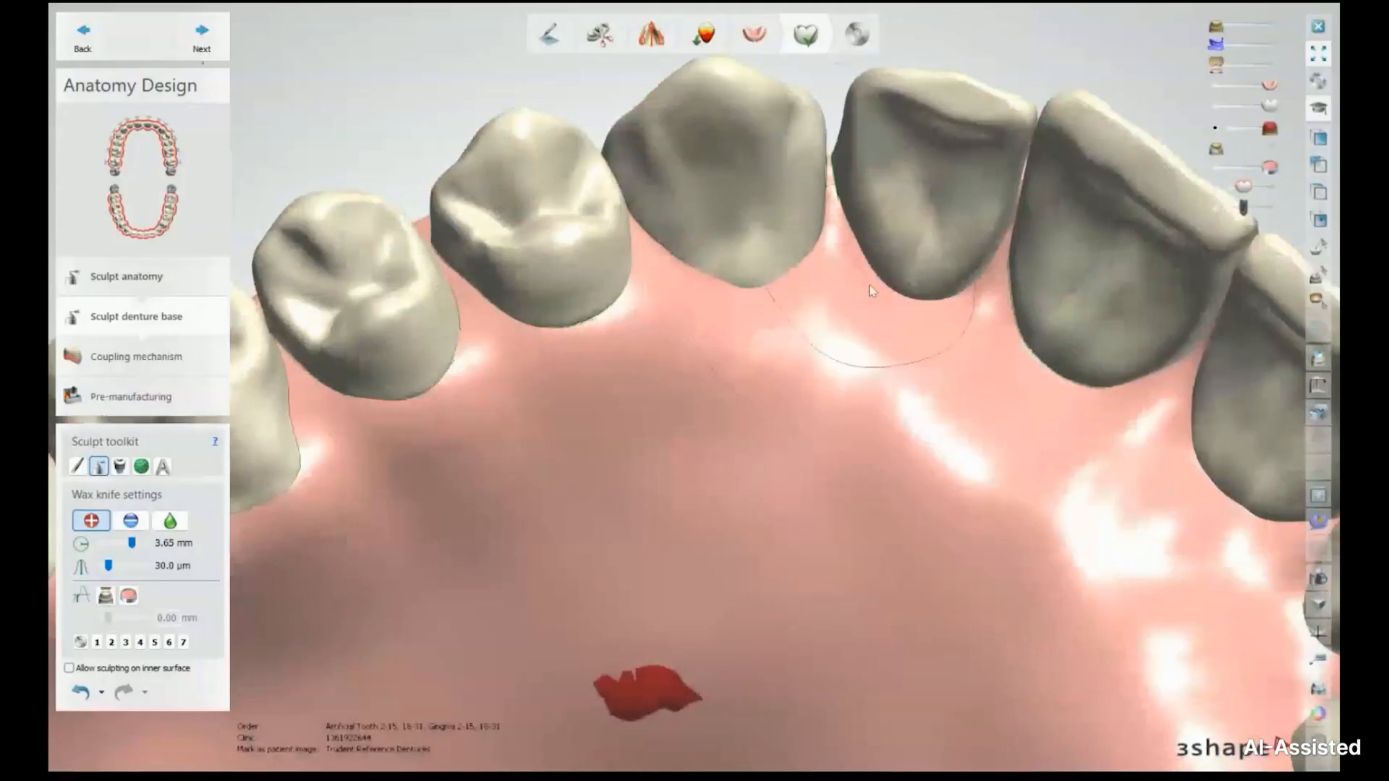
mouse_move(871, 291)
mouse_down()
mouse_move(996, 282)
mouse_move(955, 310)
mouse_move(1030, 301)
mouse_move(1121, 408)
mouse_up()
right_drag(1208, 349, 784, 330)
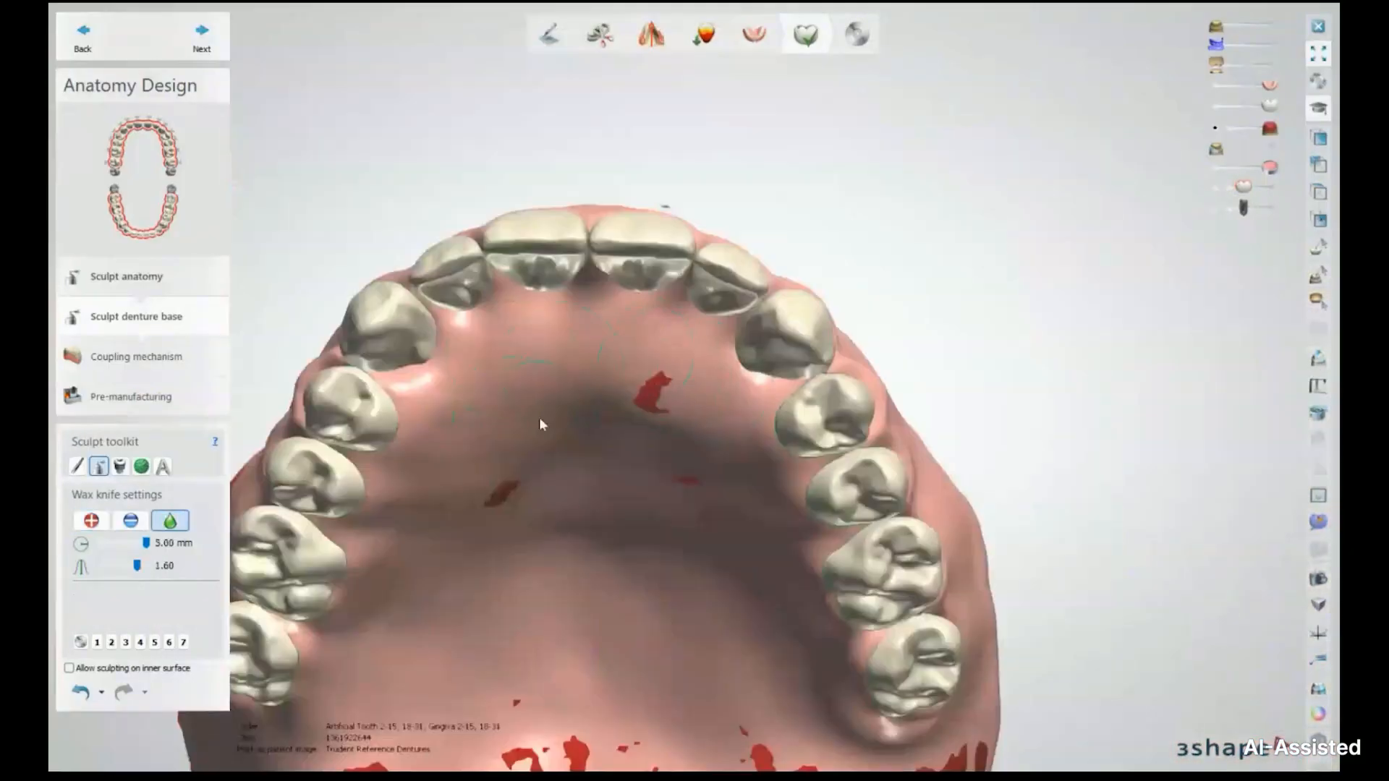
Step: Examine the upper denture's front gingiva, palate and posterior border for areas that still need sculpting
right_drag(540, 417, 550, 593)
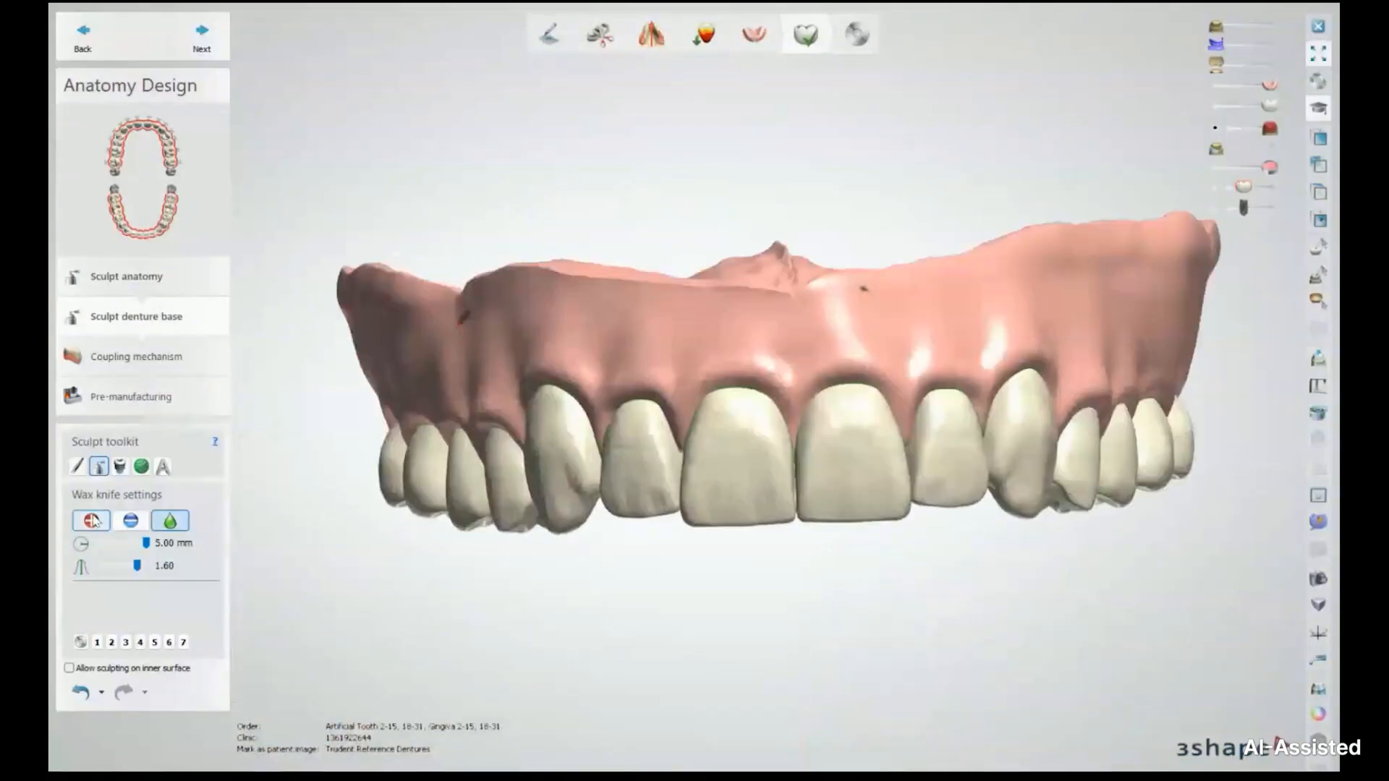
scroll(842, 360, down, 5)
scroll(1070, 374, up, 3)
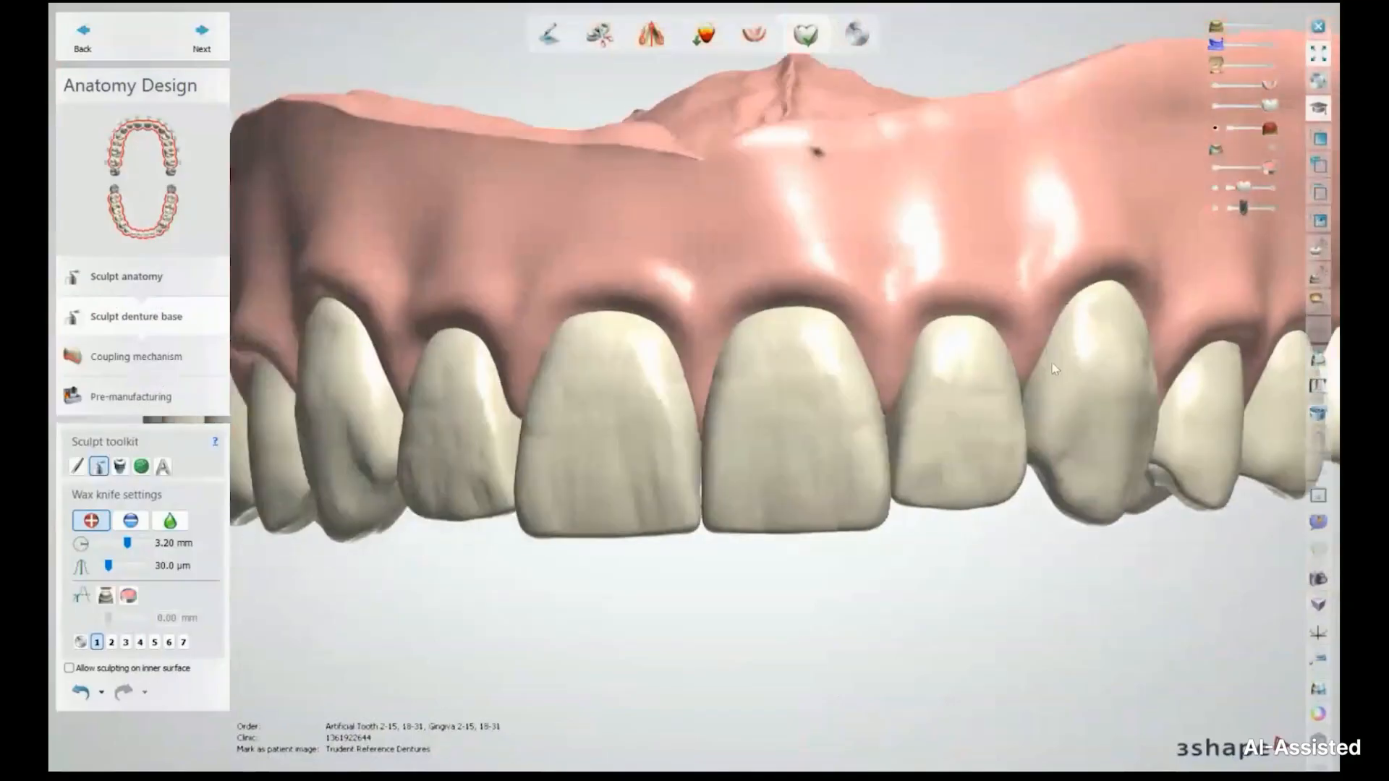
scroll(1071, 374, down, 3)
right_drag(848, 436, 845, 349)
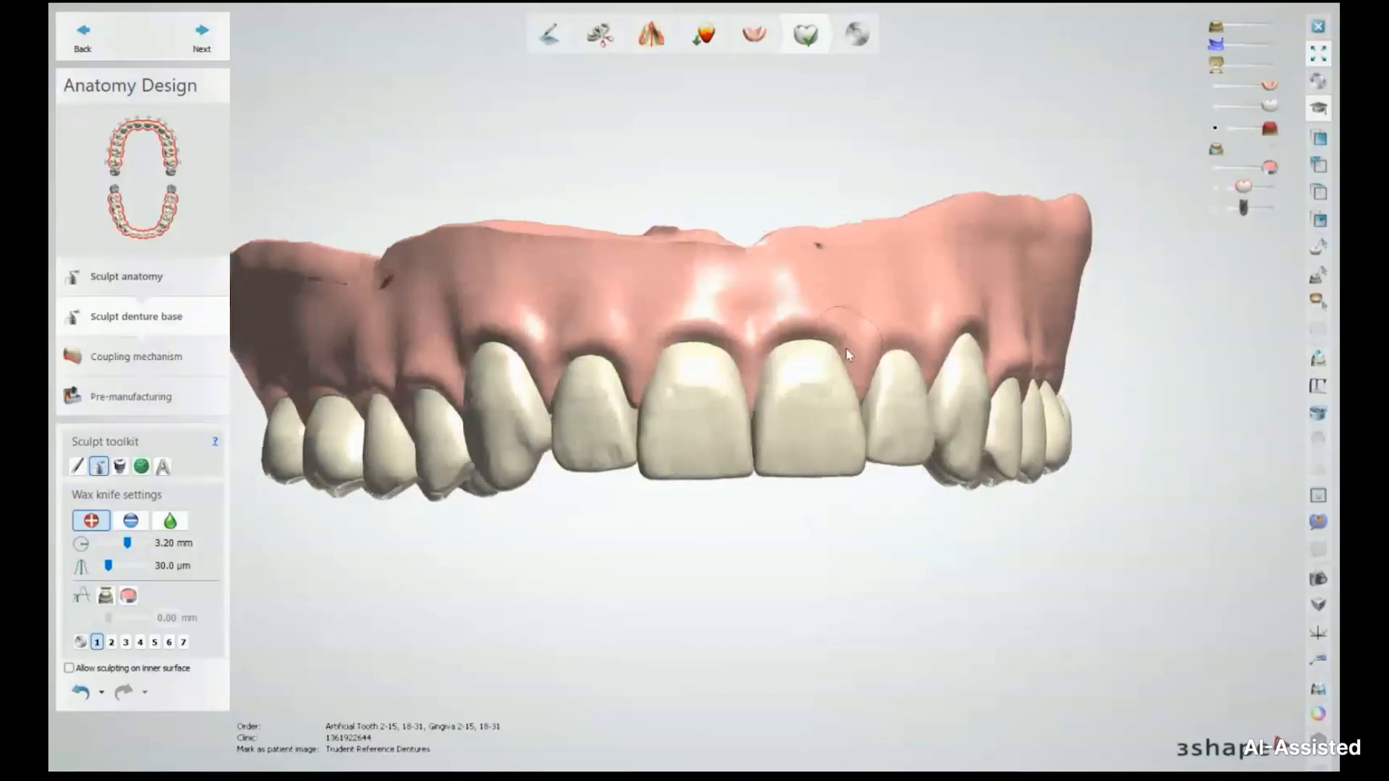
right_drag(845, 348, 592, 215)
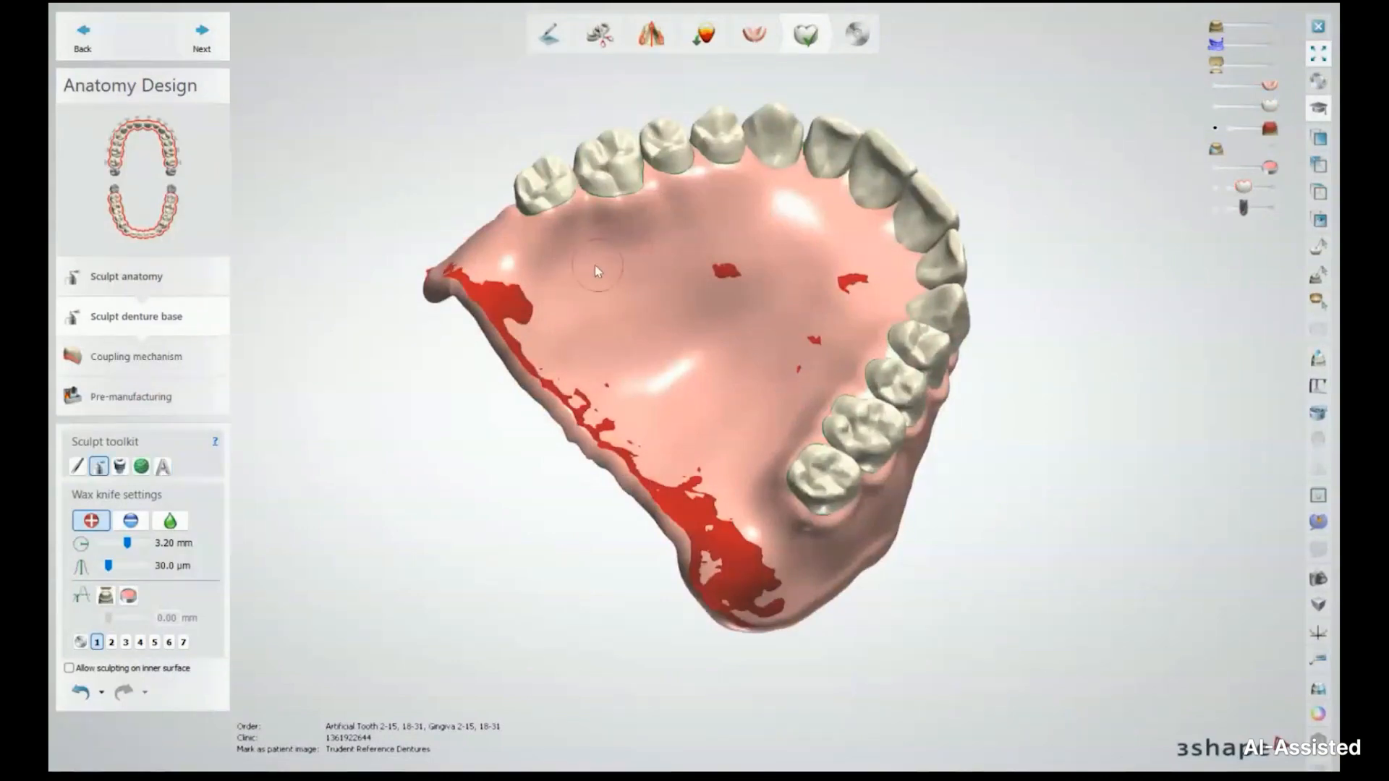
right_drag(663, 158, 583, 383)
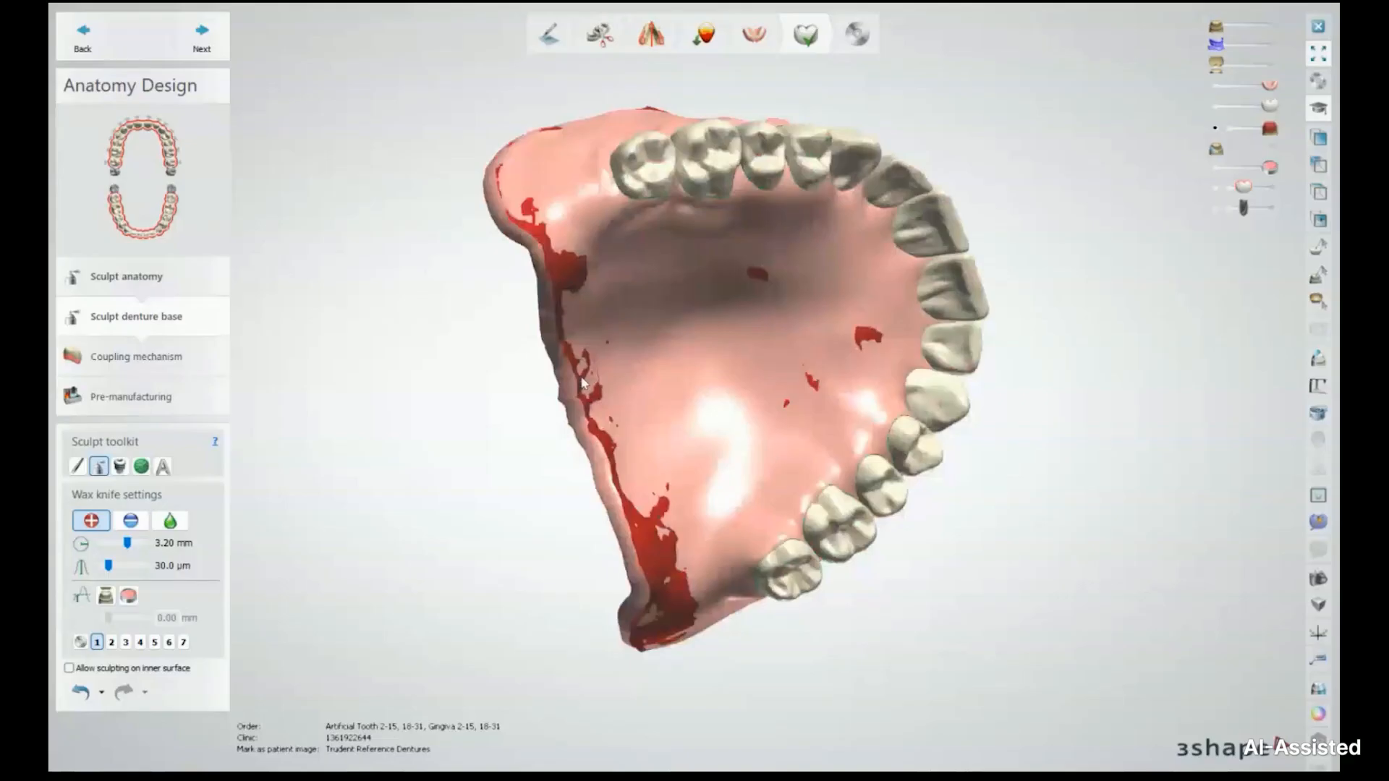
right_drag(582, 383, 518, 398)
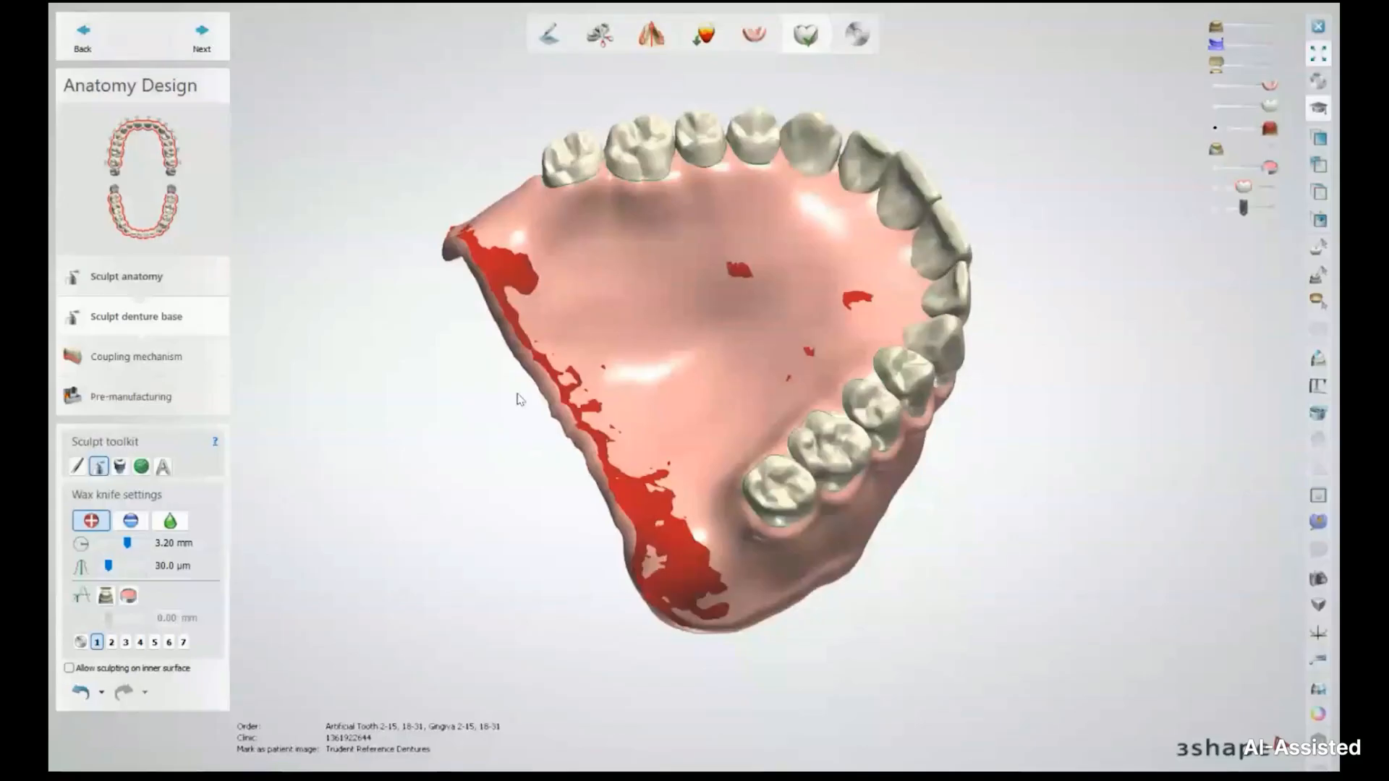
Step: Replace the ID tag text with TRUDENT, with the palate beside the upper right molars in view
scroll(518, 399, up, 5)
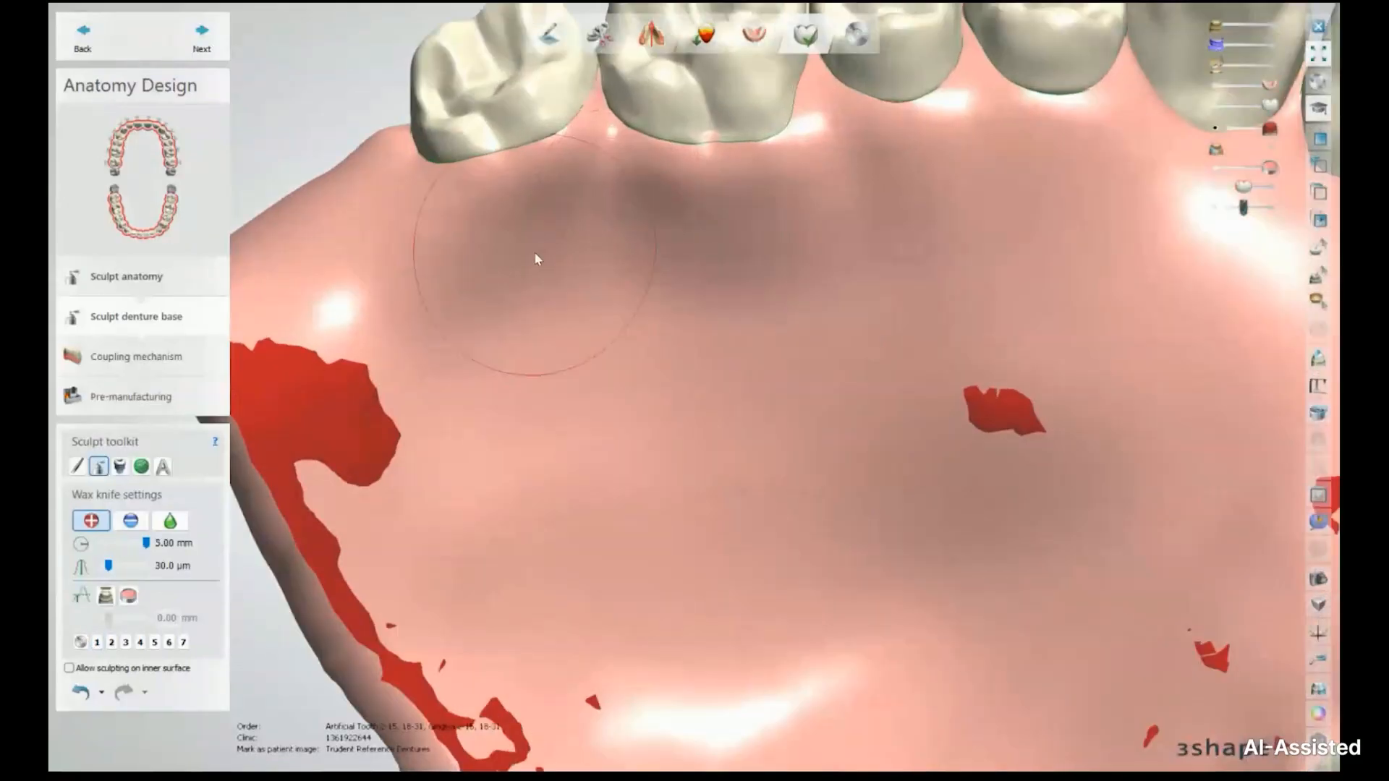
click(163, 467)
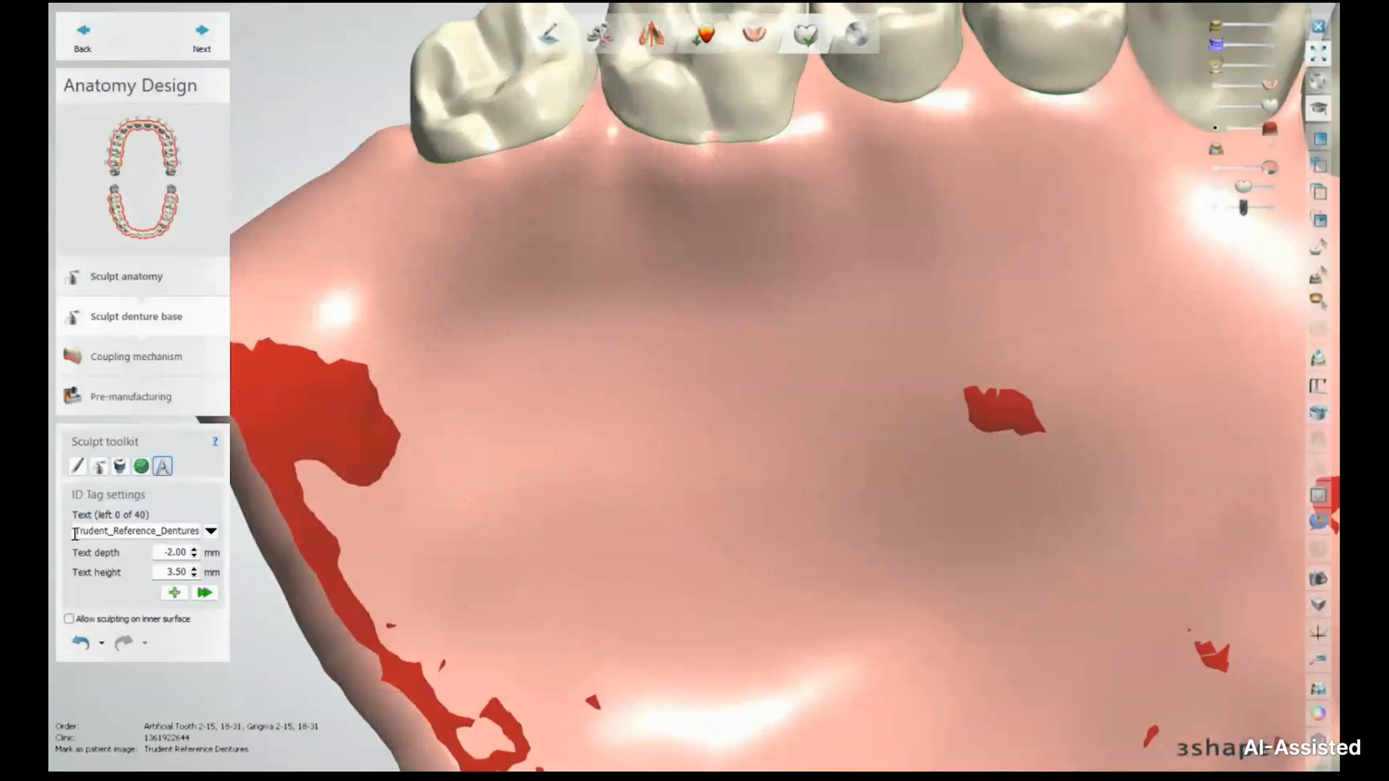
drag(77, 532, 390, 512)
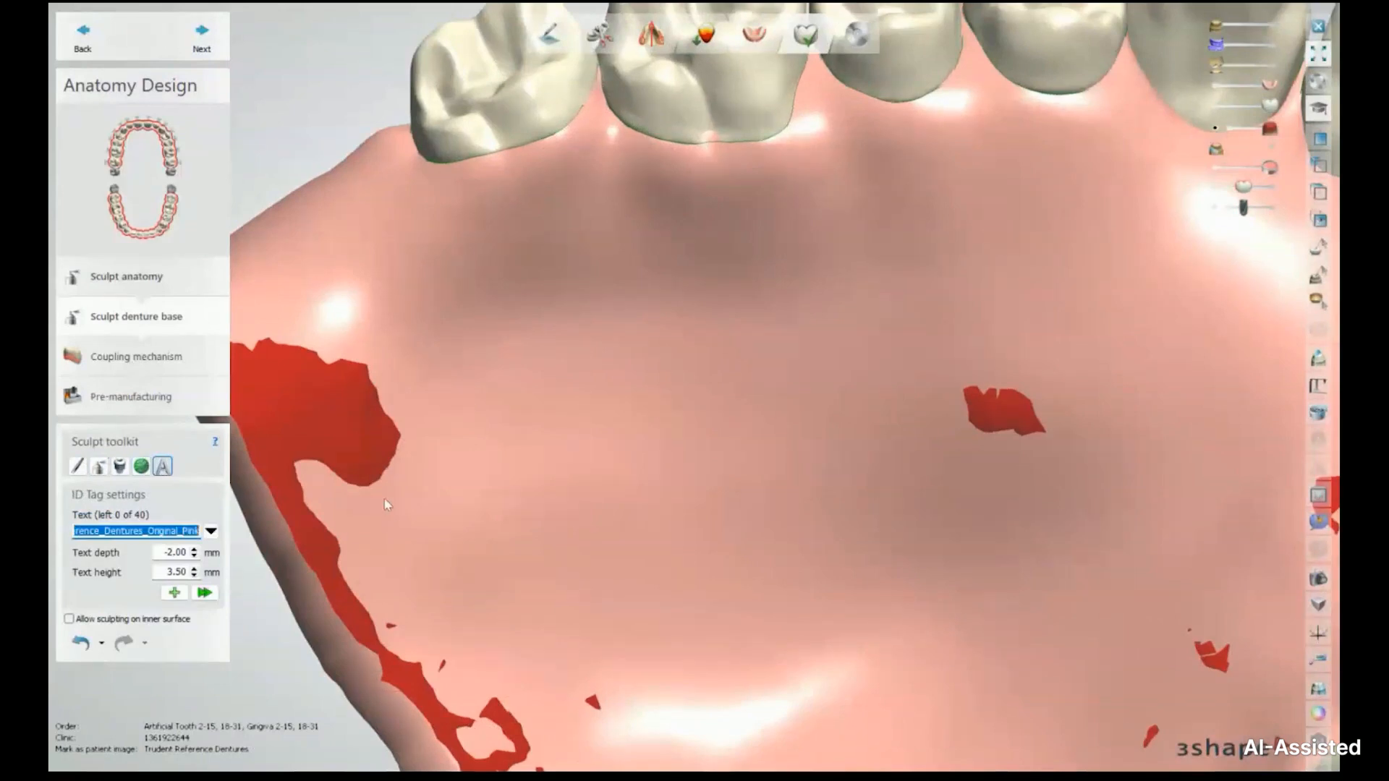
text(TRUDENT)
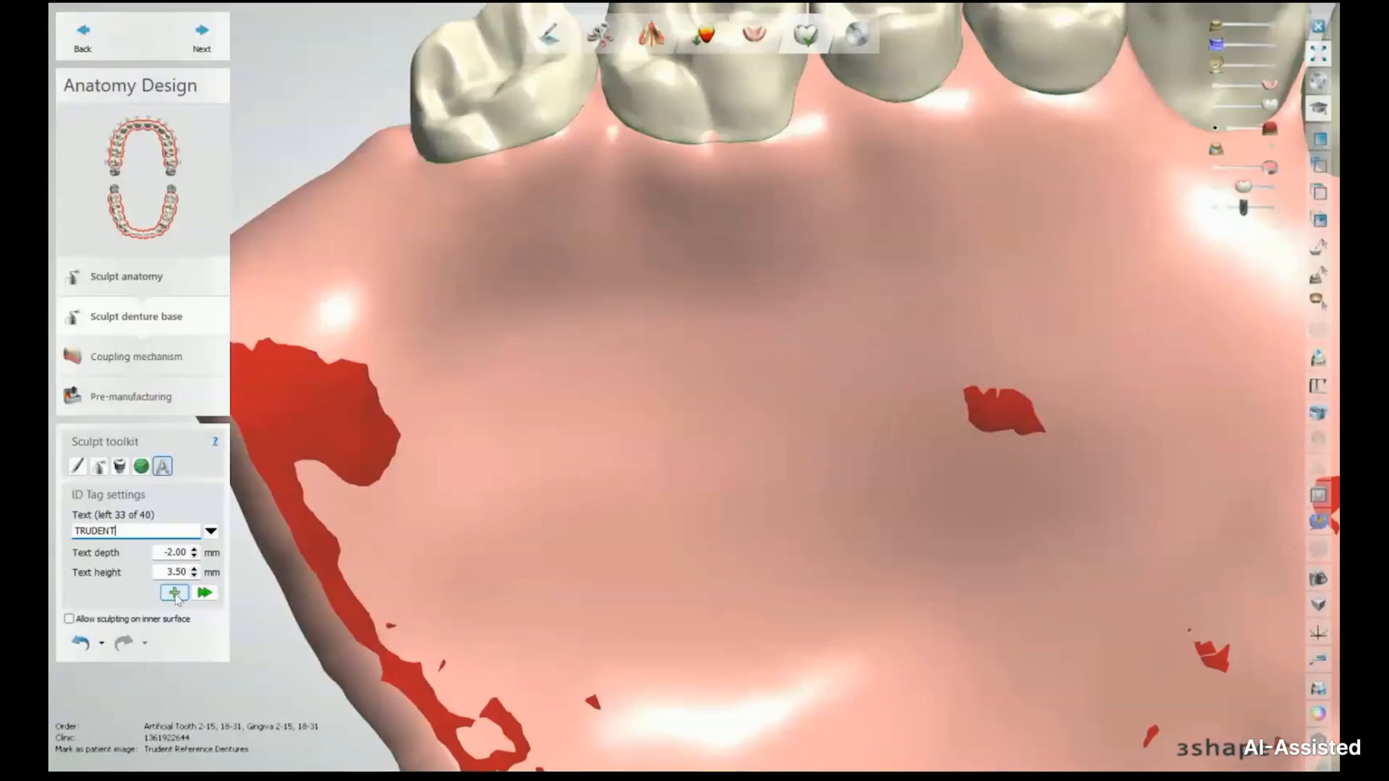
Step: Place the TRUDENT tag on the palate beside the upper right molars, align it with the tooth row and engrave it
click(535, 340)
drag(936, 162, 968, 273)
drag(578, 325, 541, 300)
right_drag(741, 314, 931, 253)
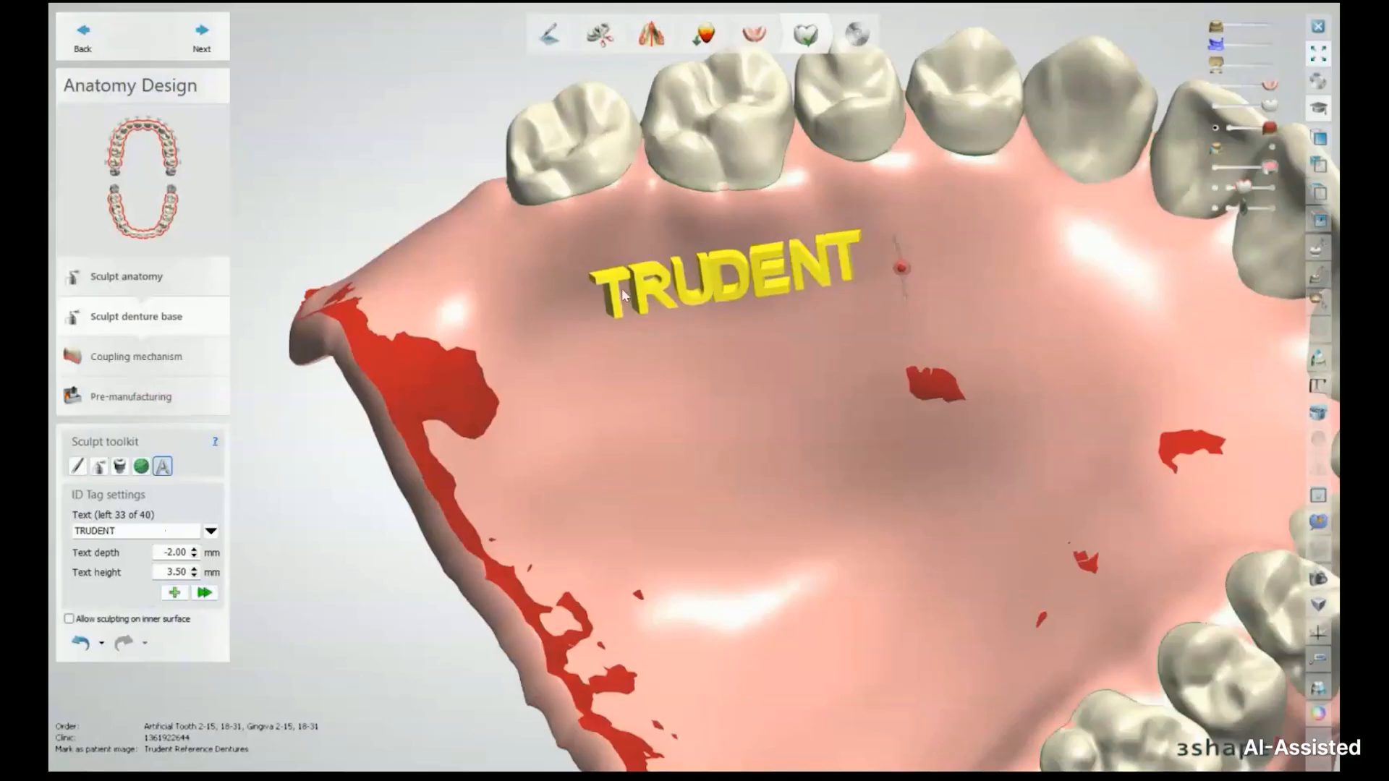
mouse_move(613, 293)
mouse_down()
mouse_move(585, 277)
mouse_move(604, 336)
mouse_move(614, 316)
mouse_up()
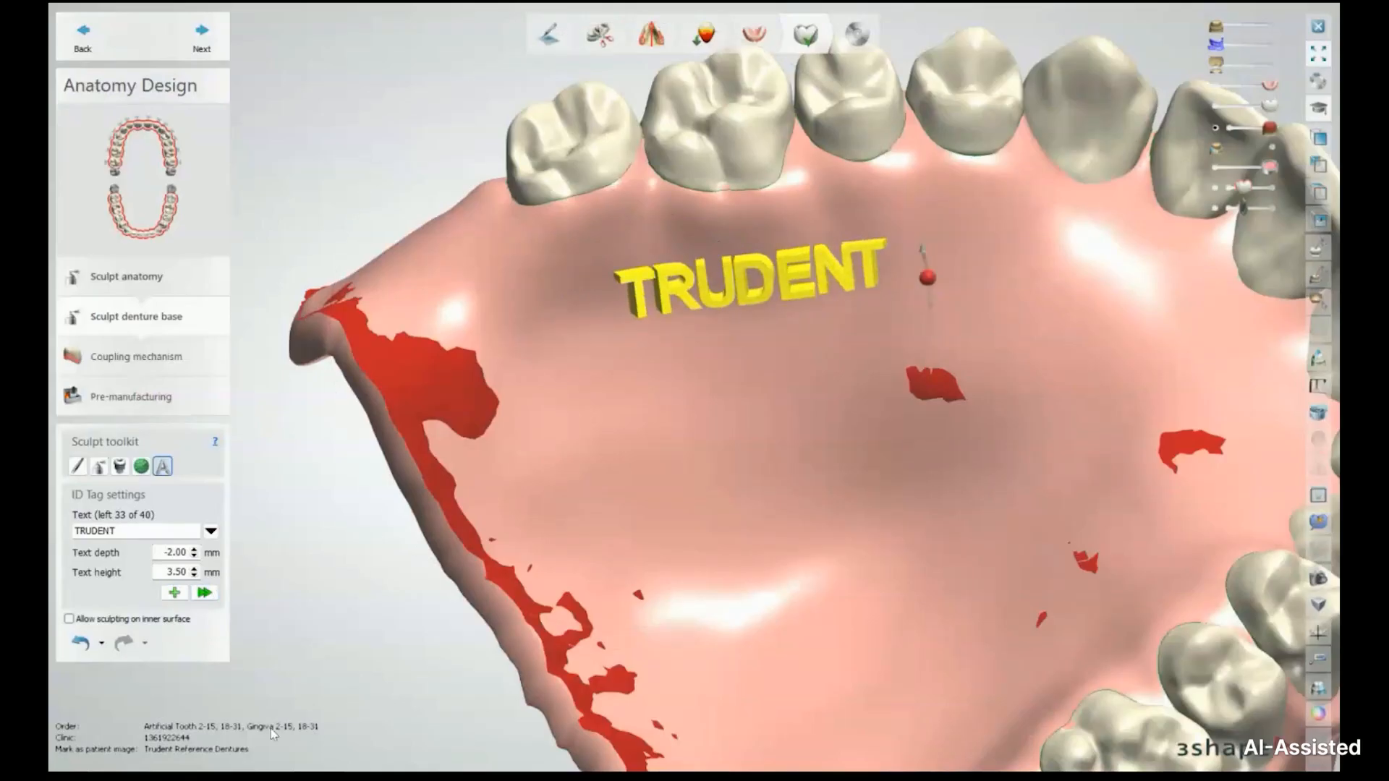
click(204, 593)
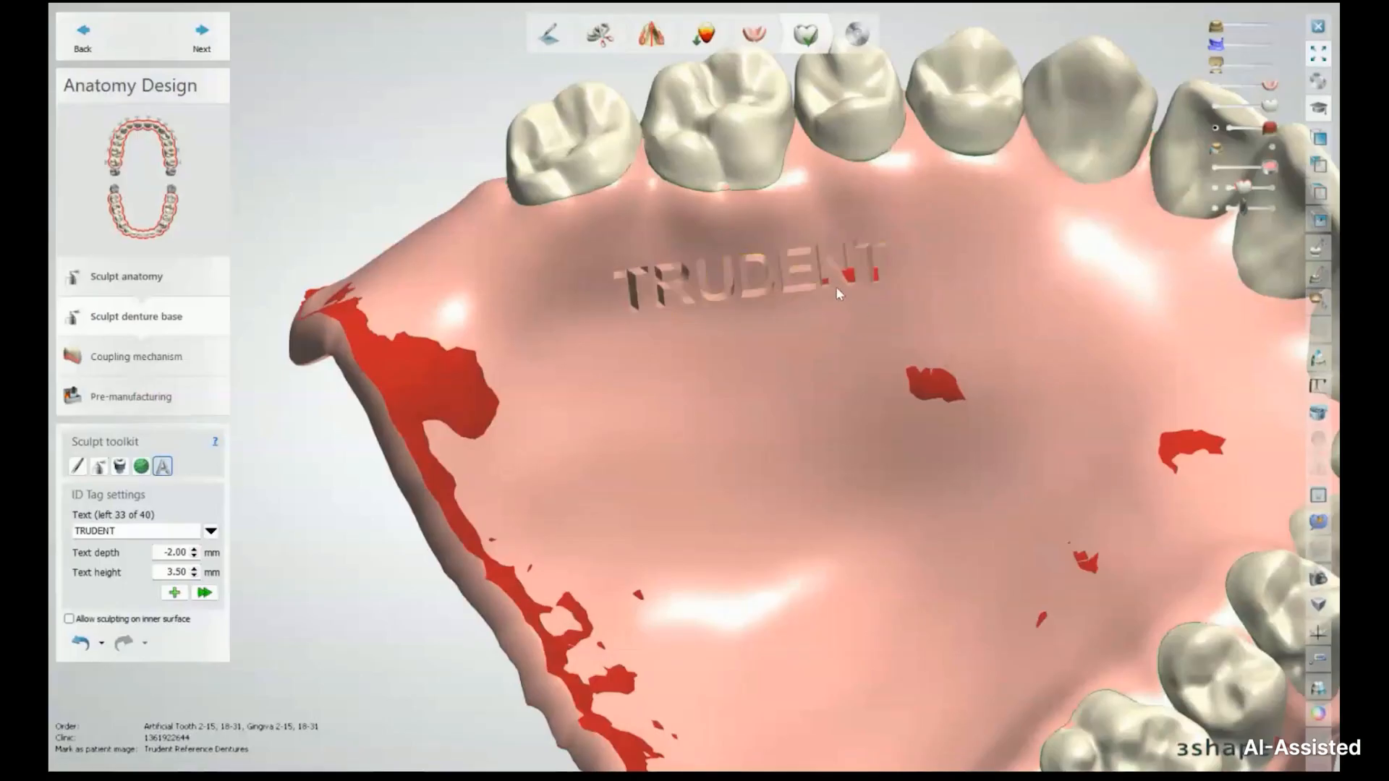
Step: Proceed to the coupling mechanism stage and make the upper denture base semi-transparent
right_drag(791, 349, 669, 416)
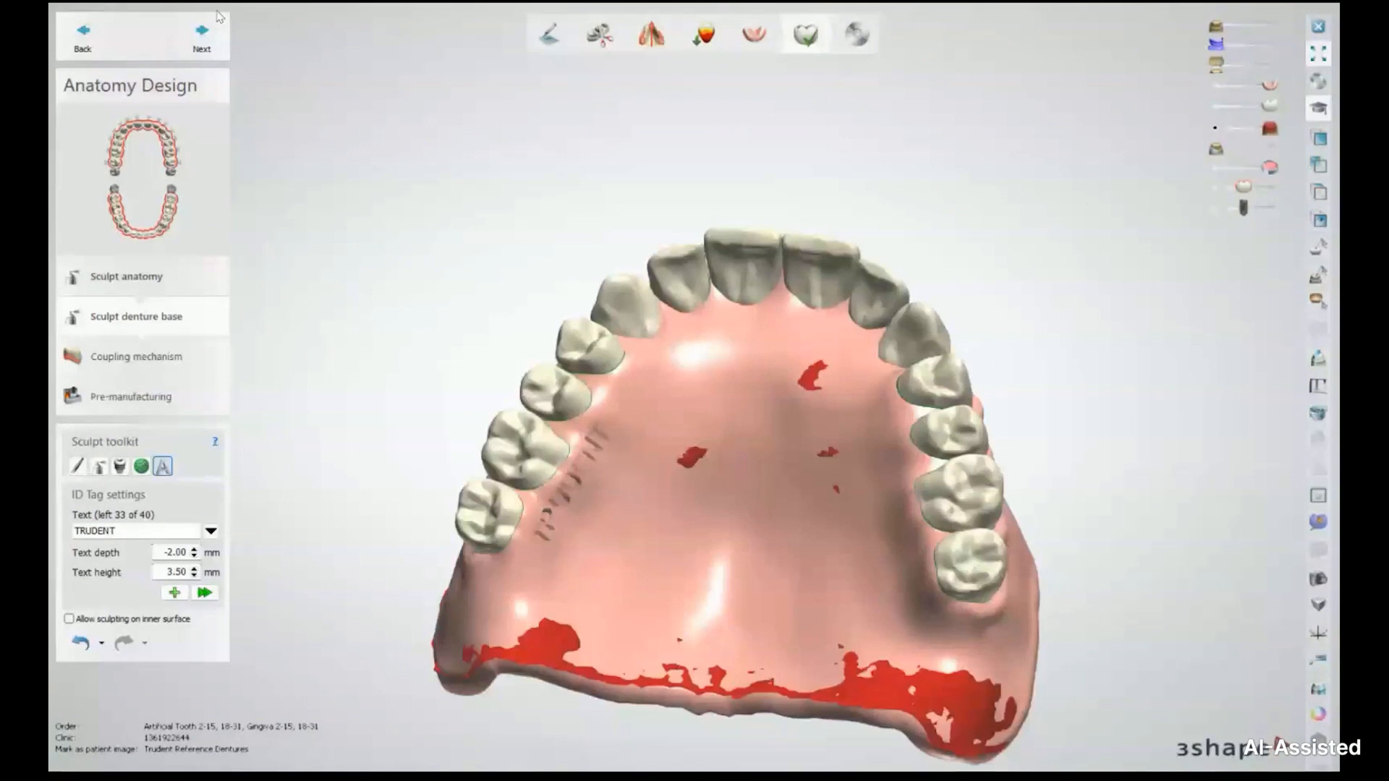
click(203, 33)
right_drag(733, 244, 713, 282)
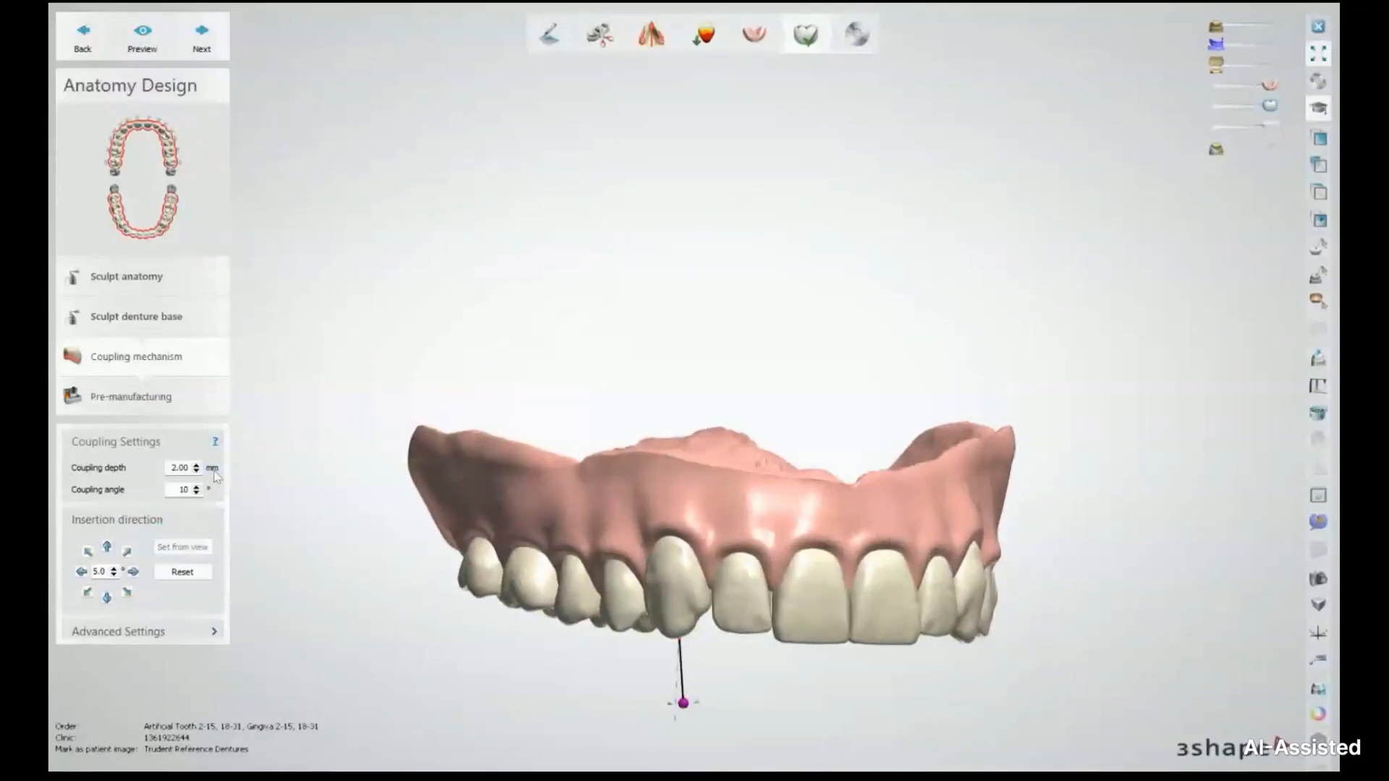
scroll(839, 513, up, 2)
drag(1272, 89, 1239, 89)
right_drag(727, 495, 677, 479)
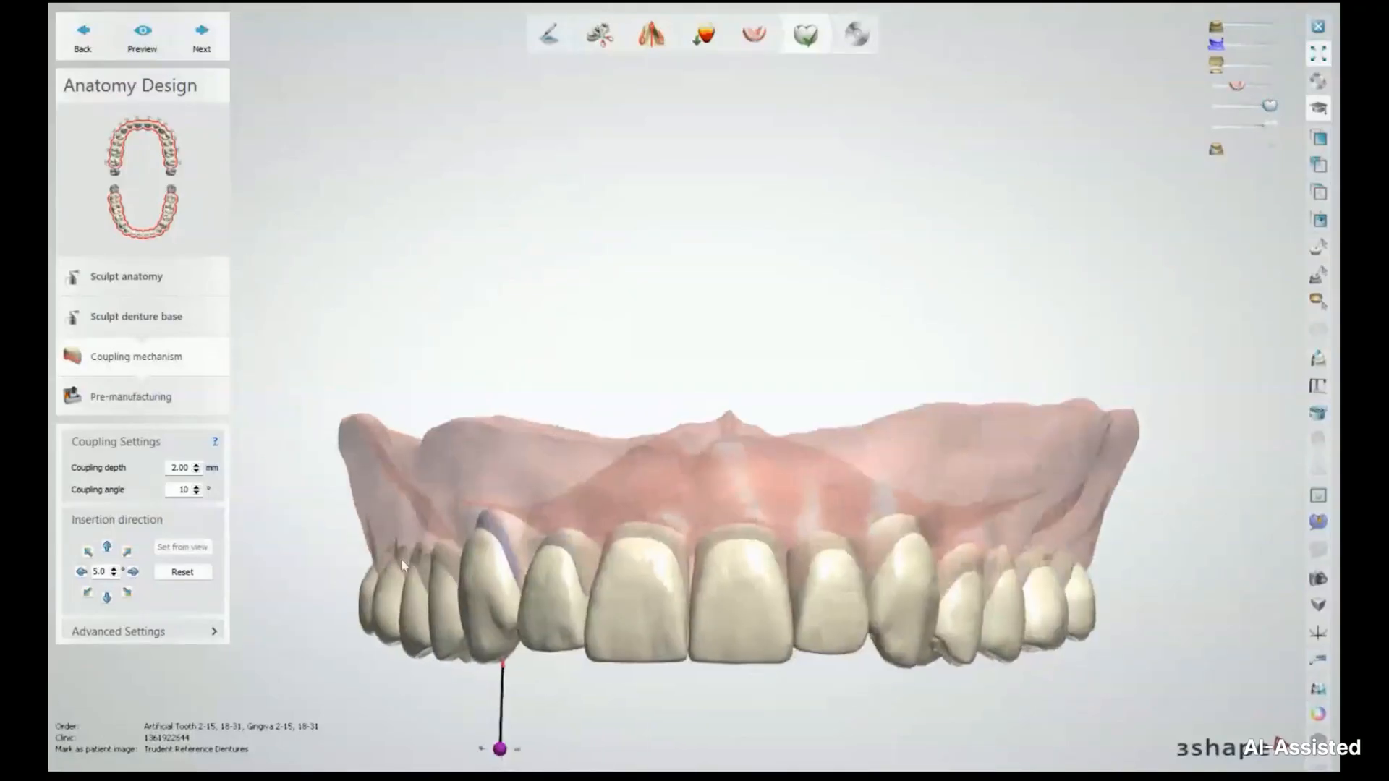
Step: Increase the upper right canine's coupling depth to 3.00 mm
scroll(401, 558, up, 5)
click(195, 465)
click(195, 464)
click(195, 464)
click(195, 465)
click(195, 464)
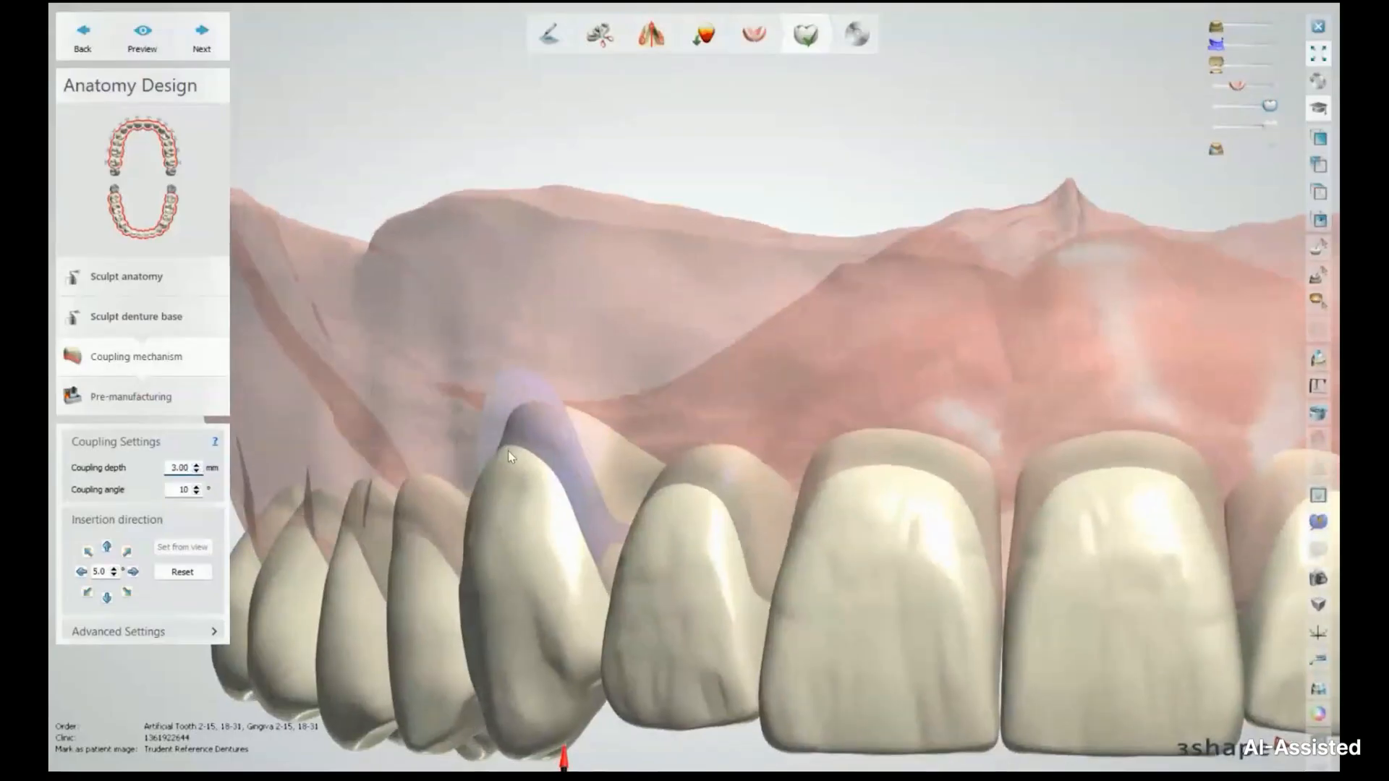
Step: Check the upper right canine's coupling block from several angles and proceed despite the teeth-block intersection
right_drag(507, 450, 514, 446)
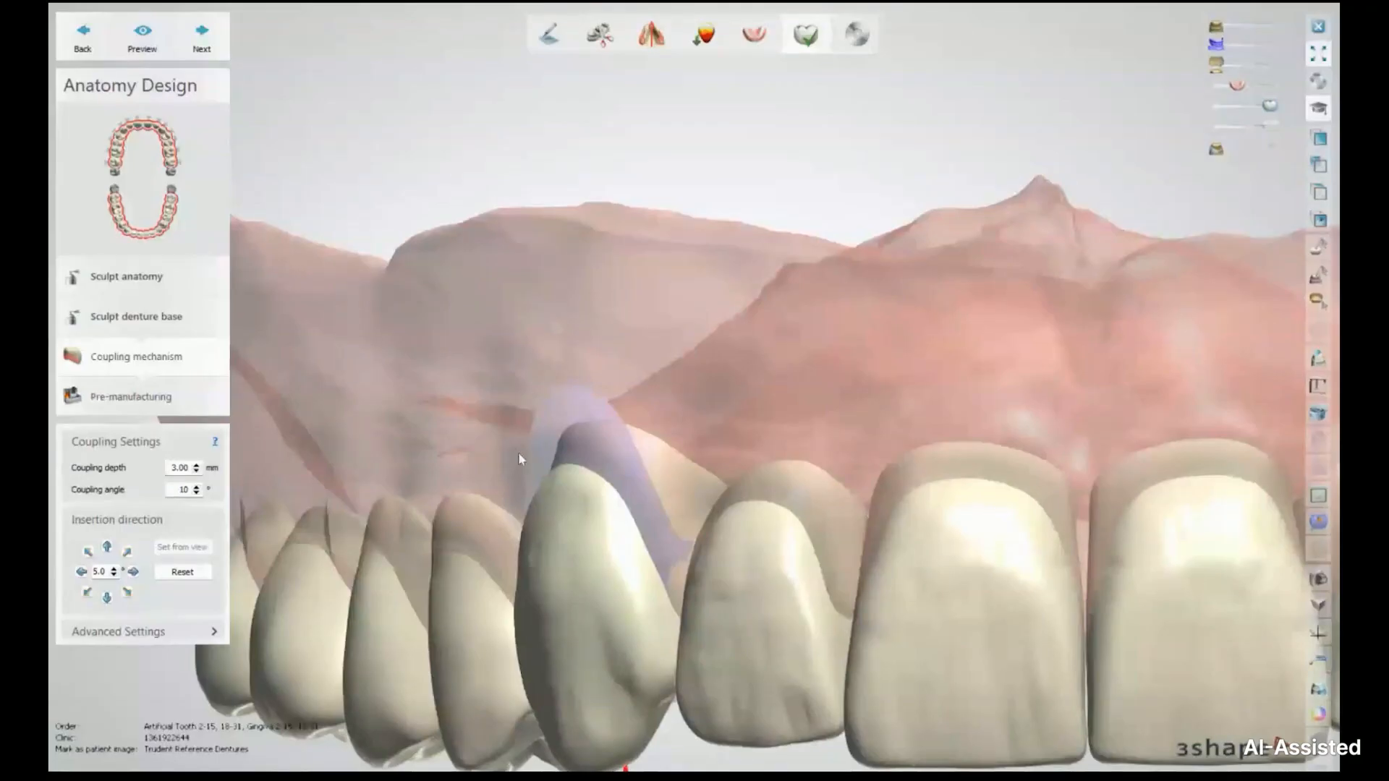
right_drag(518, 452, 579, 438)
drag(170, 468, 237, 484)
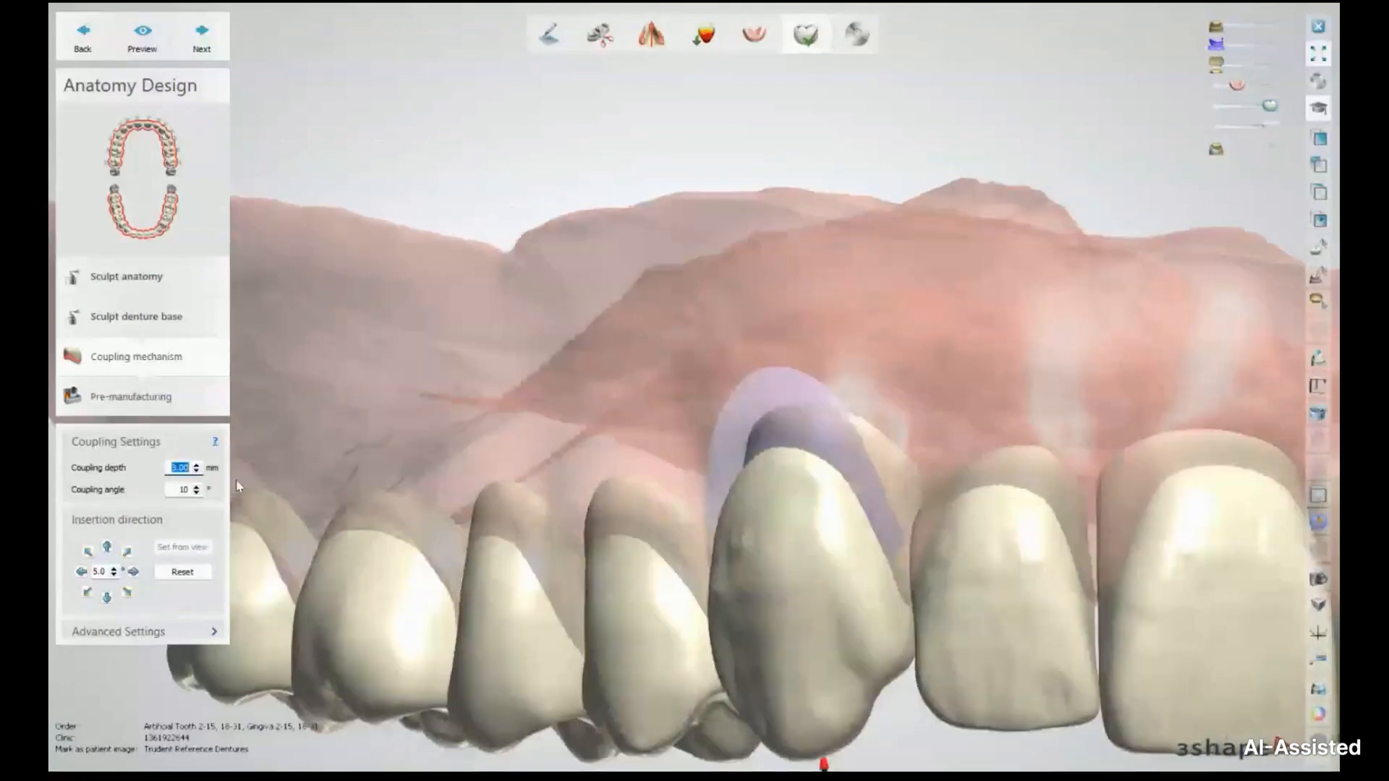
scroll(256, 342, down, 5)
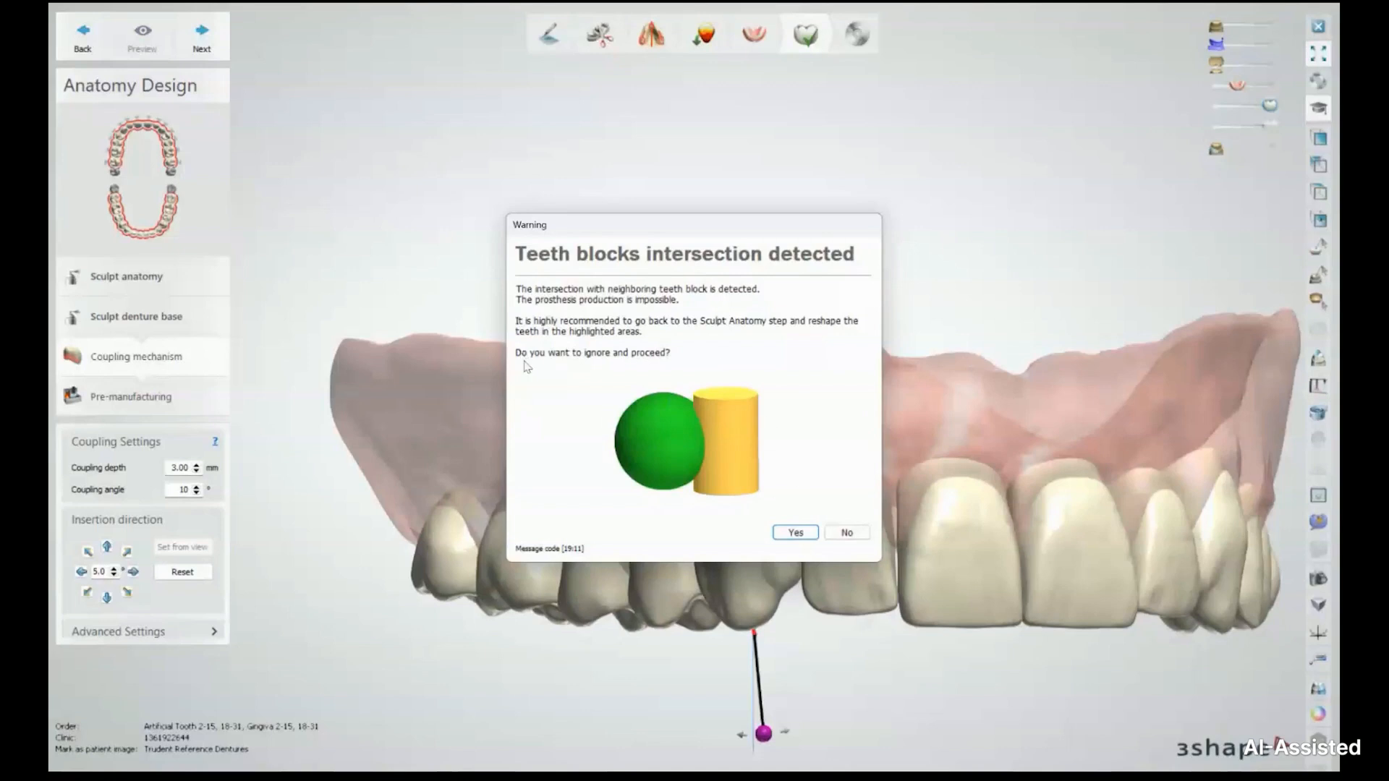
click(786, 535)
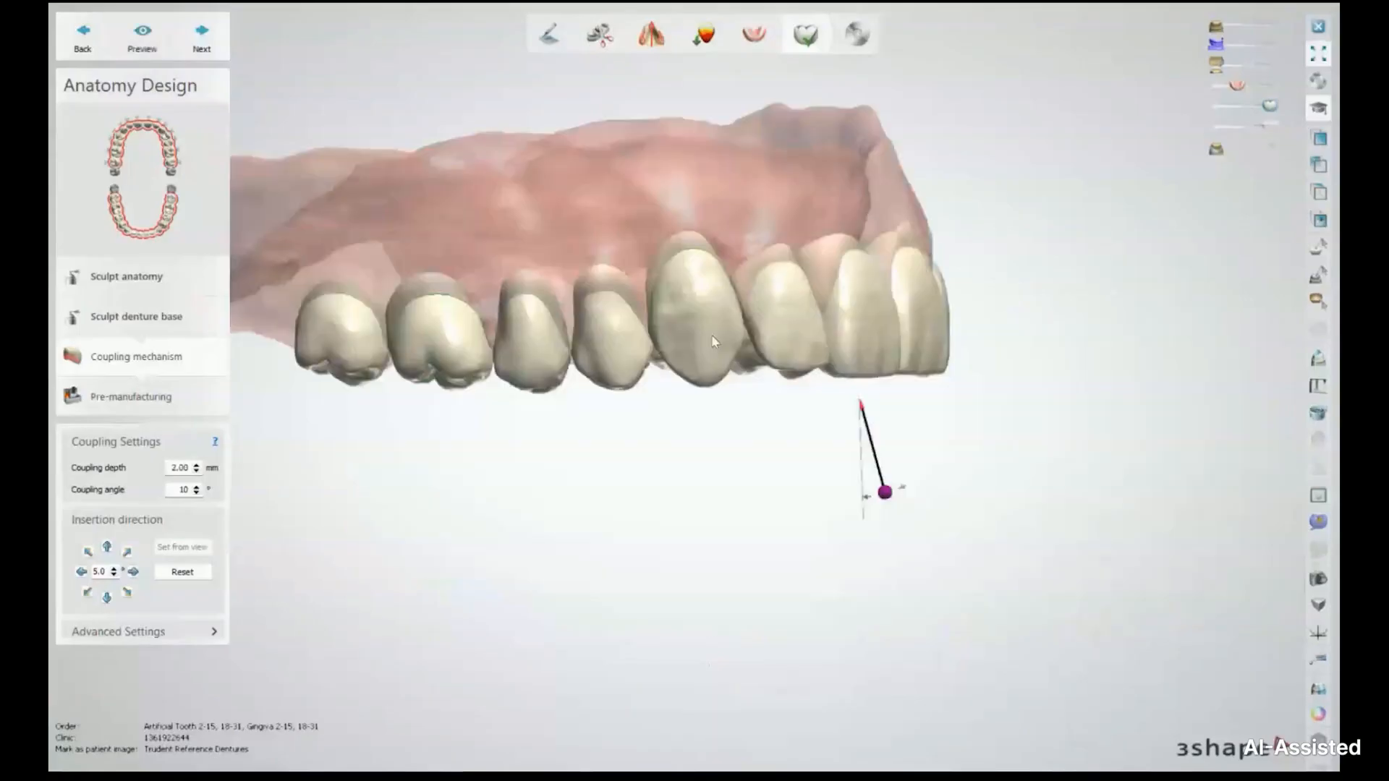
Step: Tilt the upper left first premolar's insertion direction closer to vertical and try to proceed to the next stage
right_drag(712, 341, 561, 509)
scroll(561, 511, up, 4)
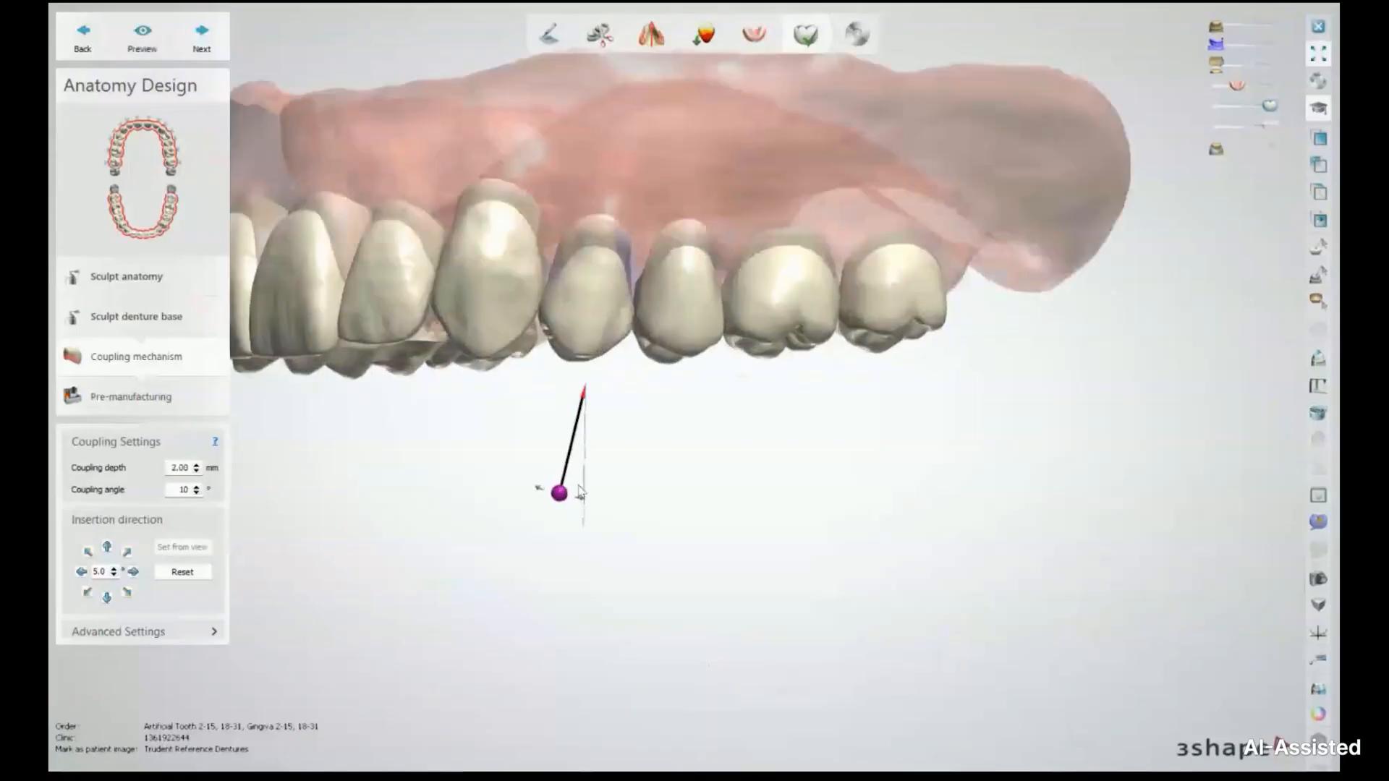
drag(558, 495, 578, 514)
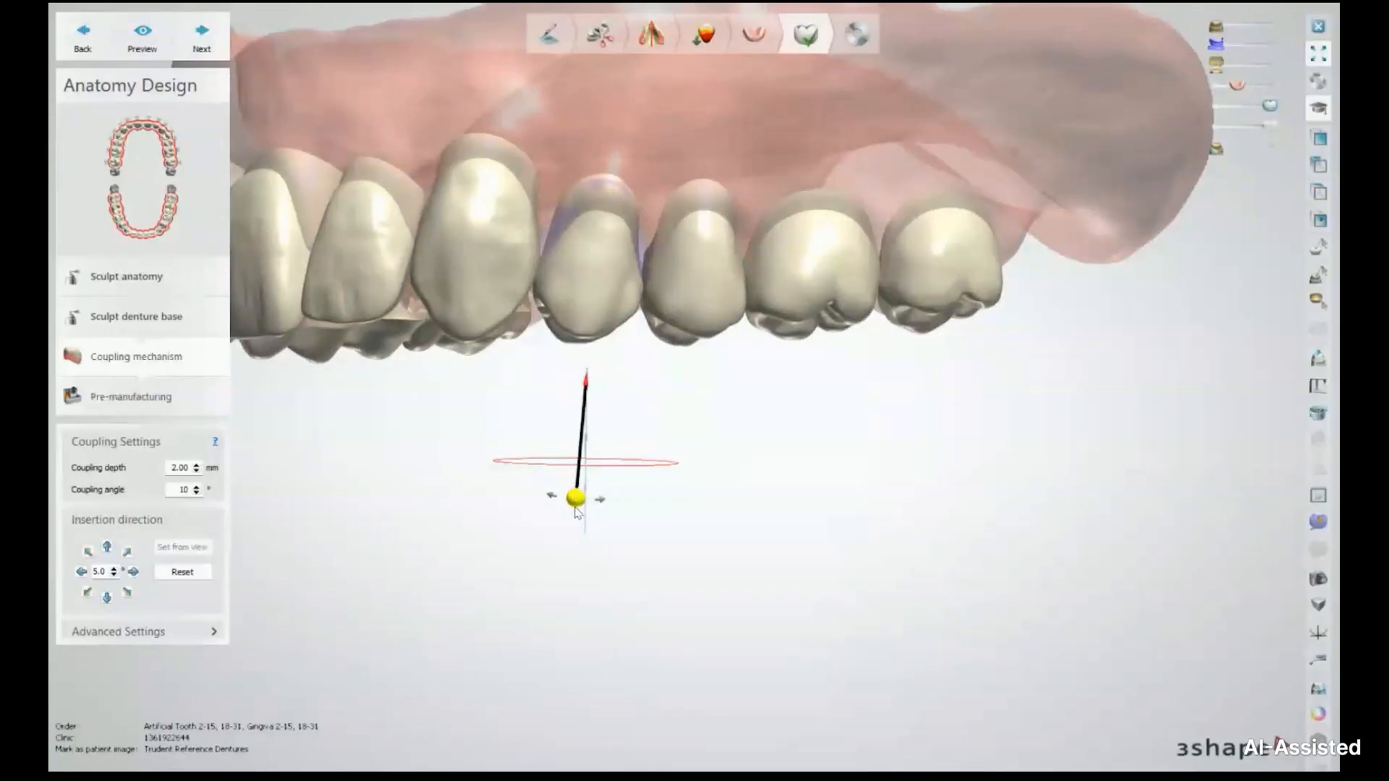
click(197, 38)
Step: Select the upper left lateral incisor, adjust its insertion direction and set its coupling depth to 3 mm
scroll(488, 436, down, 5)
right_drag(487, 435, 553, 373)
scroll(553, 373, up, 6)
click(738, 289)
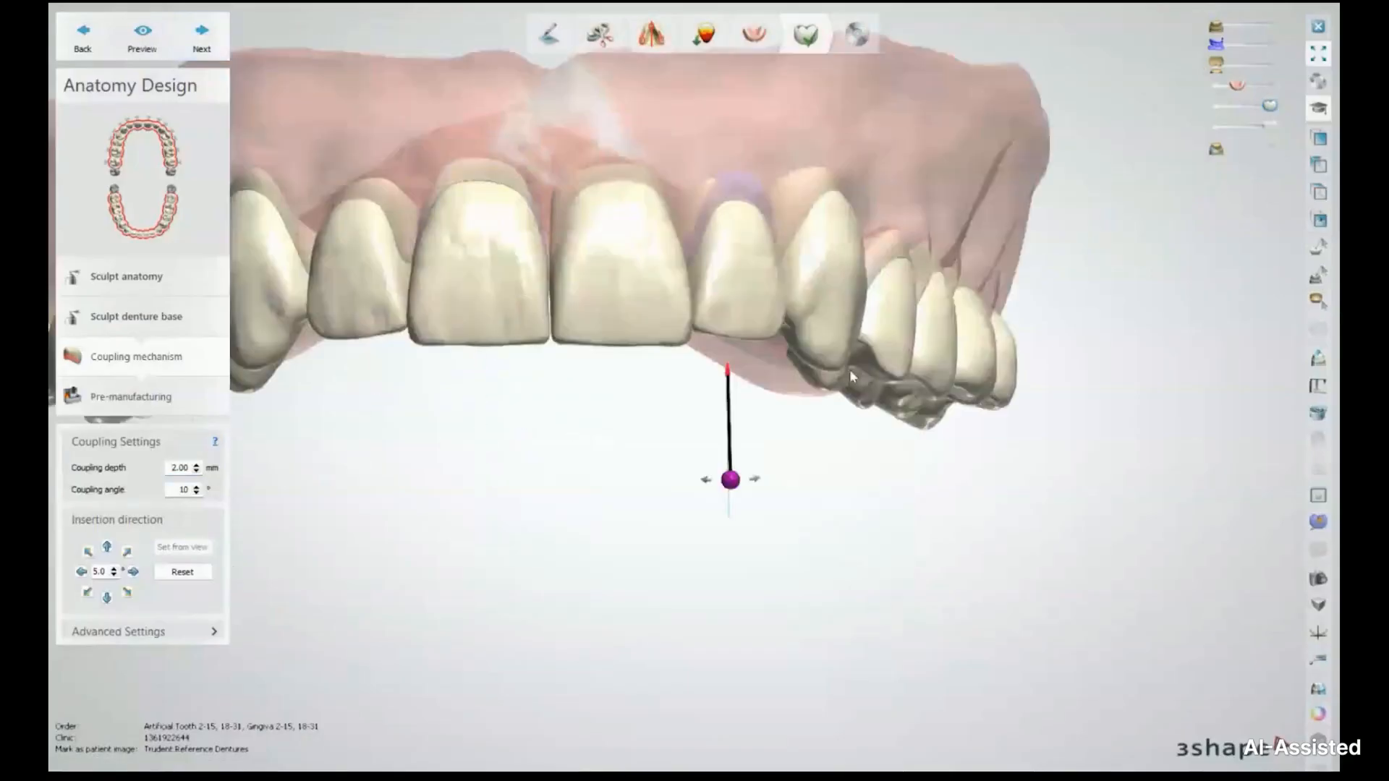
right_drag(847, 367, 723, 376)
drag(532, 571, 536, 571)
double_click(179, 468)
text(3)
Step: Select three more upper teeth one after another and set the coupling depth of each to 3 mm
click(297, 456)
right_drag(298, 456, 391, 448)
click(300, 347)
right_drag(300, 347, 419, 347)
double_click(180, 468)
text(3)
click(760, 343)
right_drag(759, 344, 644, 344)
double_click(179, 468)
text(3)
click(913, 354)
right_drag(913, 354, 723, 350)
double_click(180, 468)
text(3)
Step: Set the coupling depth of the further selected upper teeth to 3 mm and continue to the pre-manufacturing stage
click(624, 344)
drag(665, 575, 645, 574)
double_click(178, 468)
text(3)
click(526, 494)
right_drag(832, 496, 434, 474)
click(831, 304)
double_click(179, 468)
text(3)
click(486, 296)
click(614, 311)
double_click(180, 468)
text(3)
click(318, 496)
right_drag(318, 496, 612, 474)
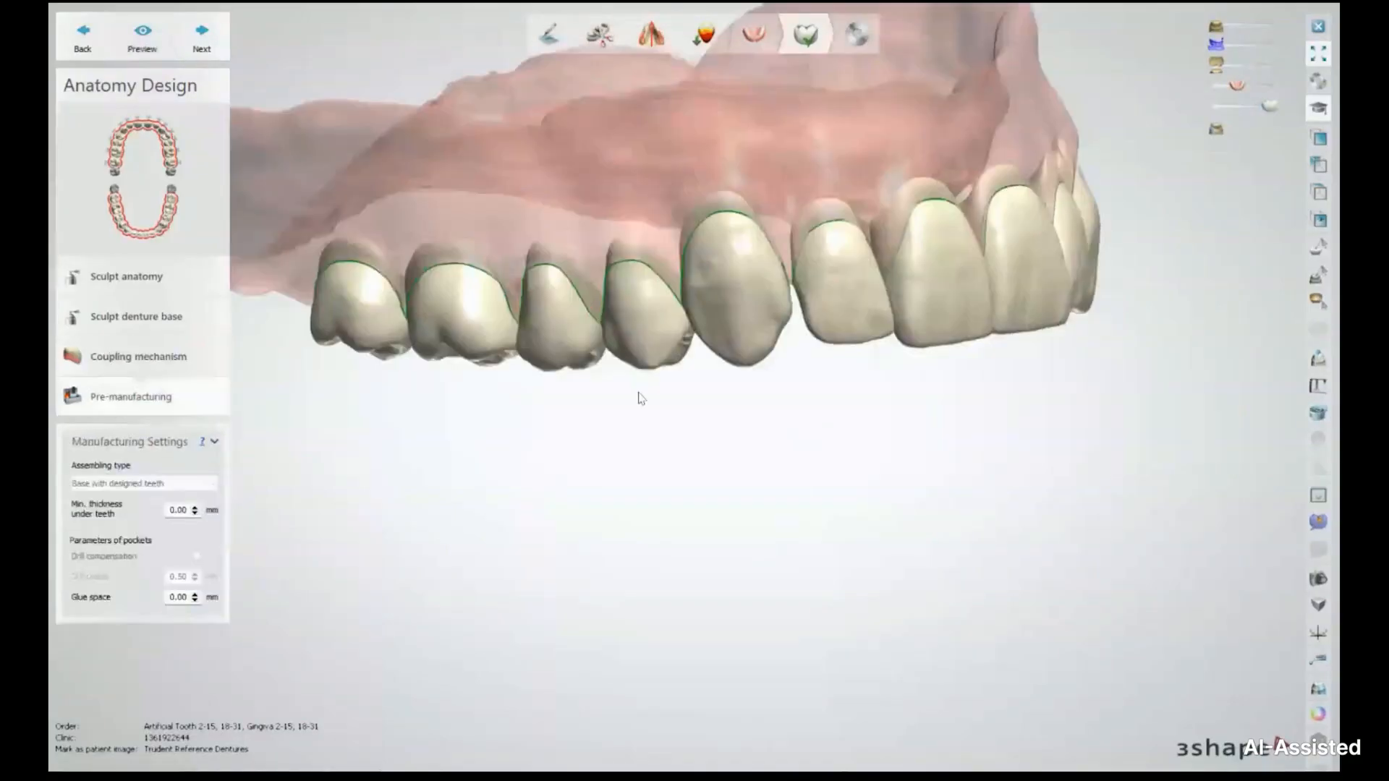
Step: Check the upper teeth's pockets in the denture base and advance to sculpting the lower denture base
right_drag(635, 394, 690, 273)
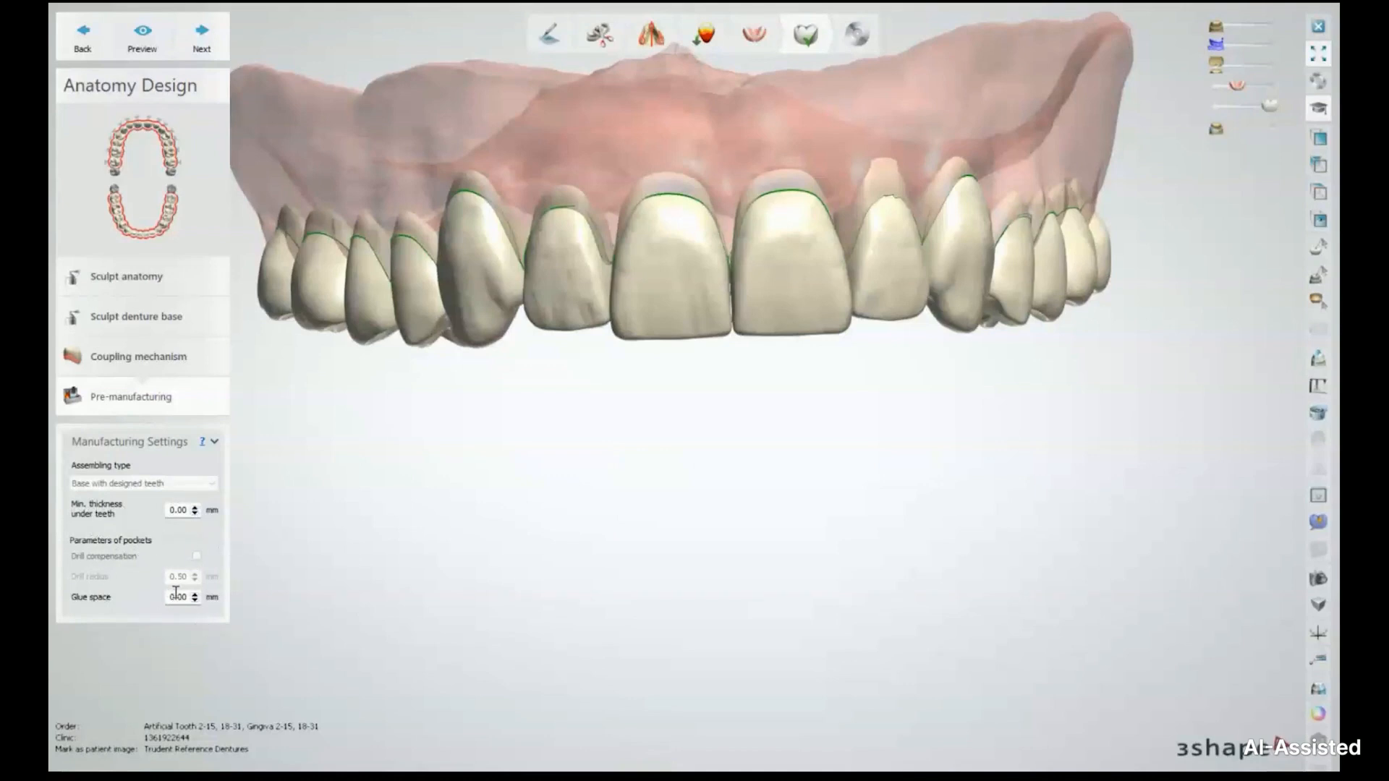
right_drag(592, 453, 696, 436)
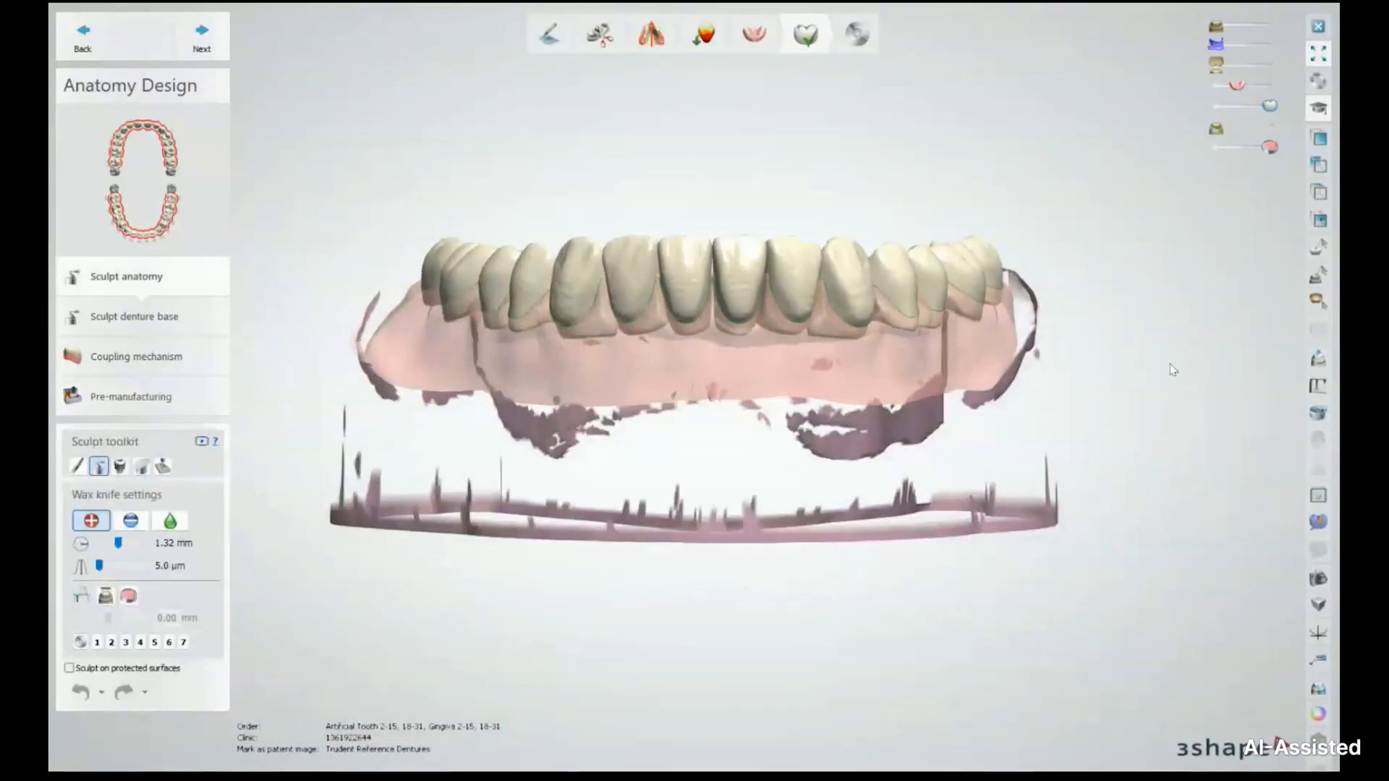
click(201, 38)
Step: Add wax over the thin red areas on the lower denture base's lingual flanges with the wax knife at 5.00 mm
click(99, 466)
right_drag(463, 253, 476, 334)
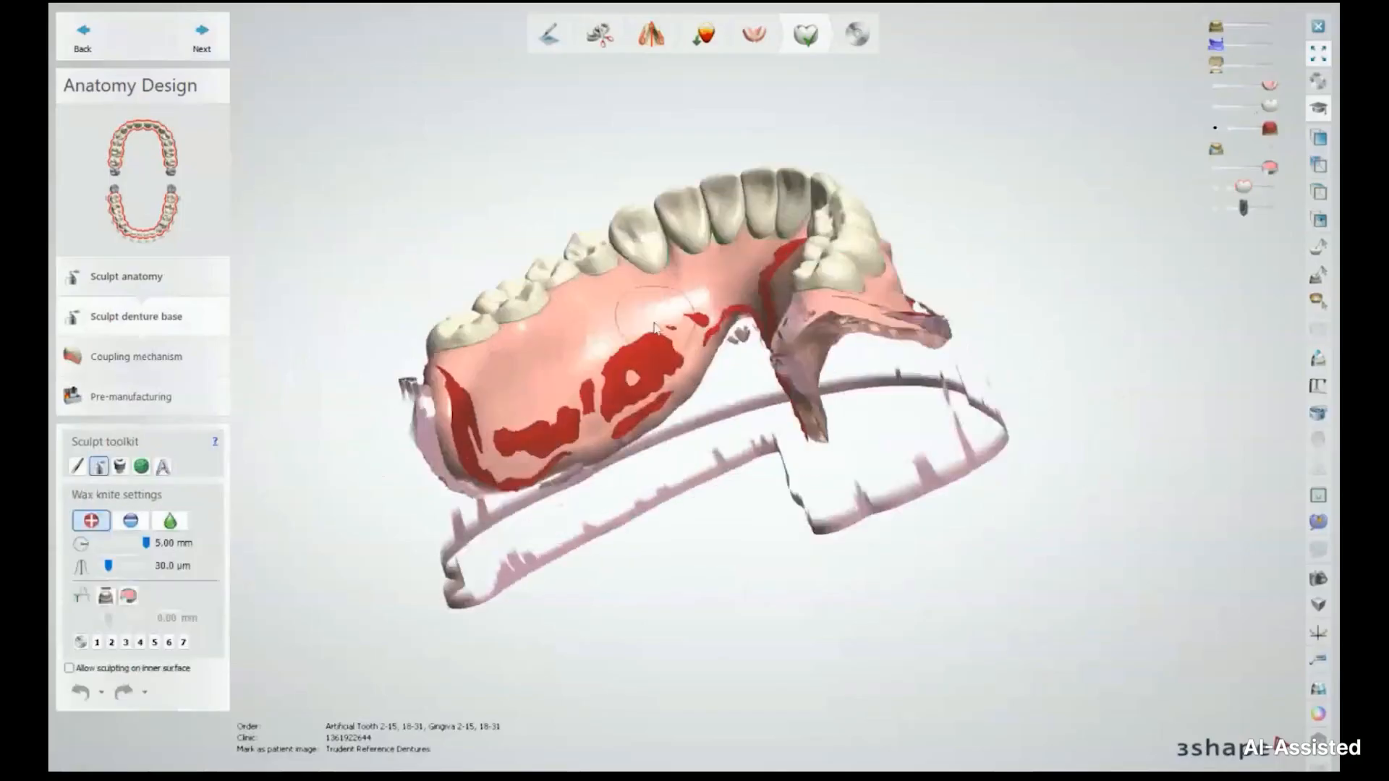
scroll(791, 158, up, 5)
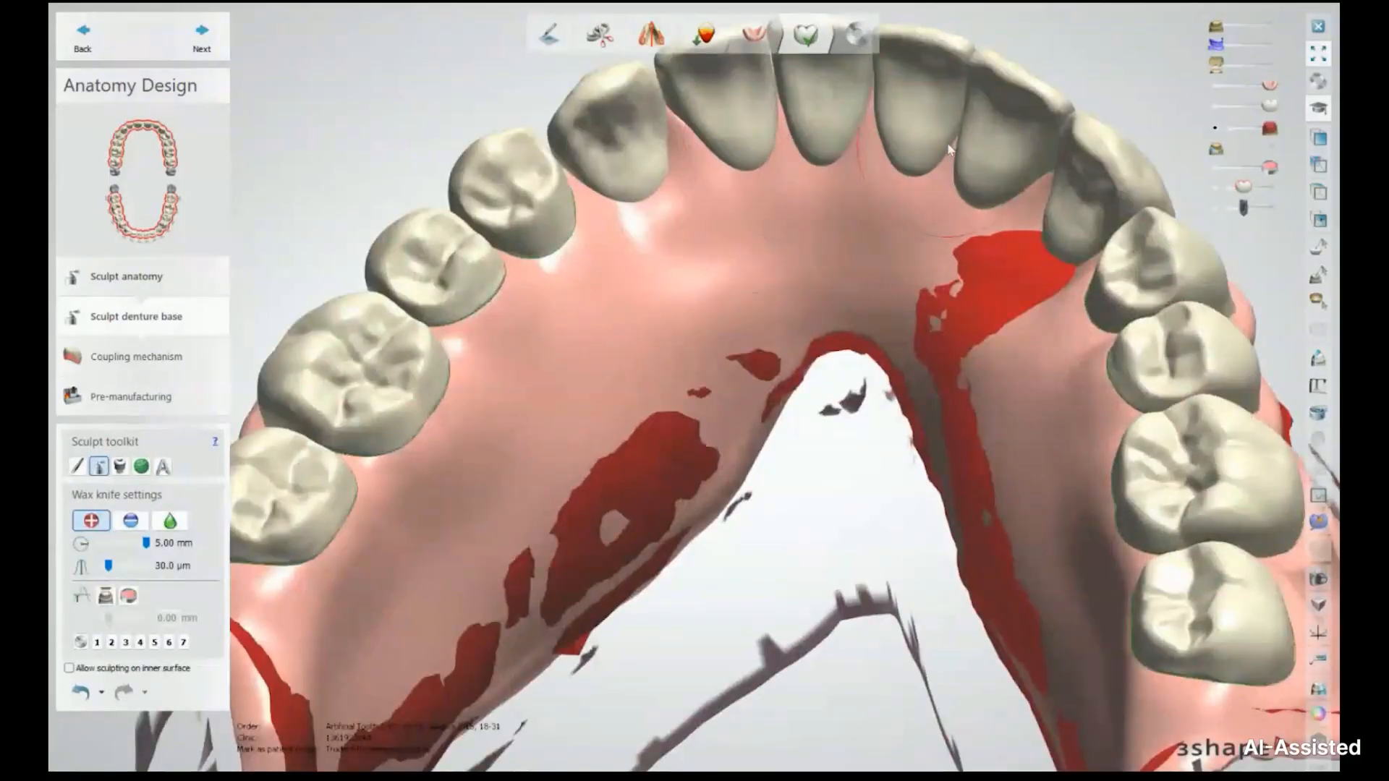
right_drag(949, 150, 1005, 462)
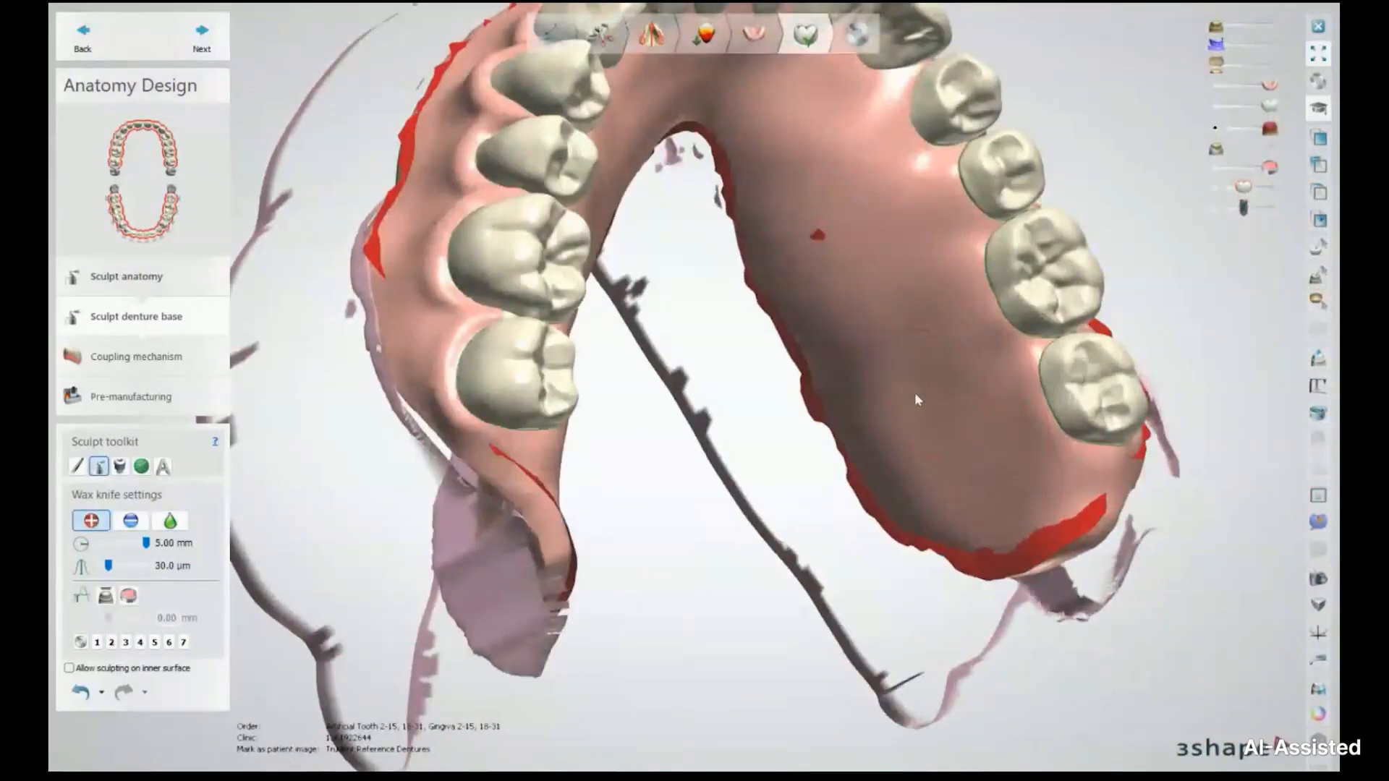
right_drag(915, 392, 505, 377)
right_drag(588, 415, 762, 273)
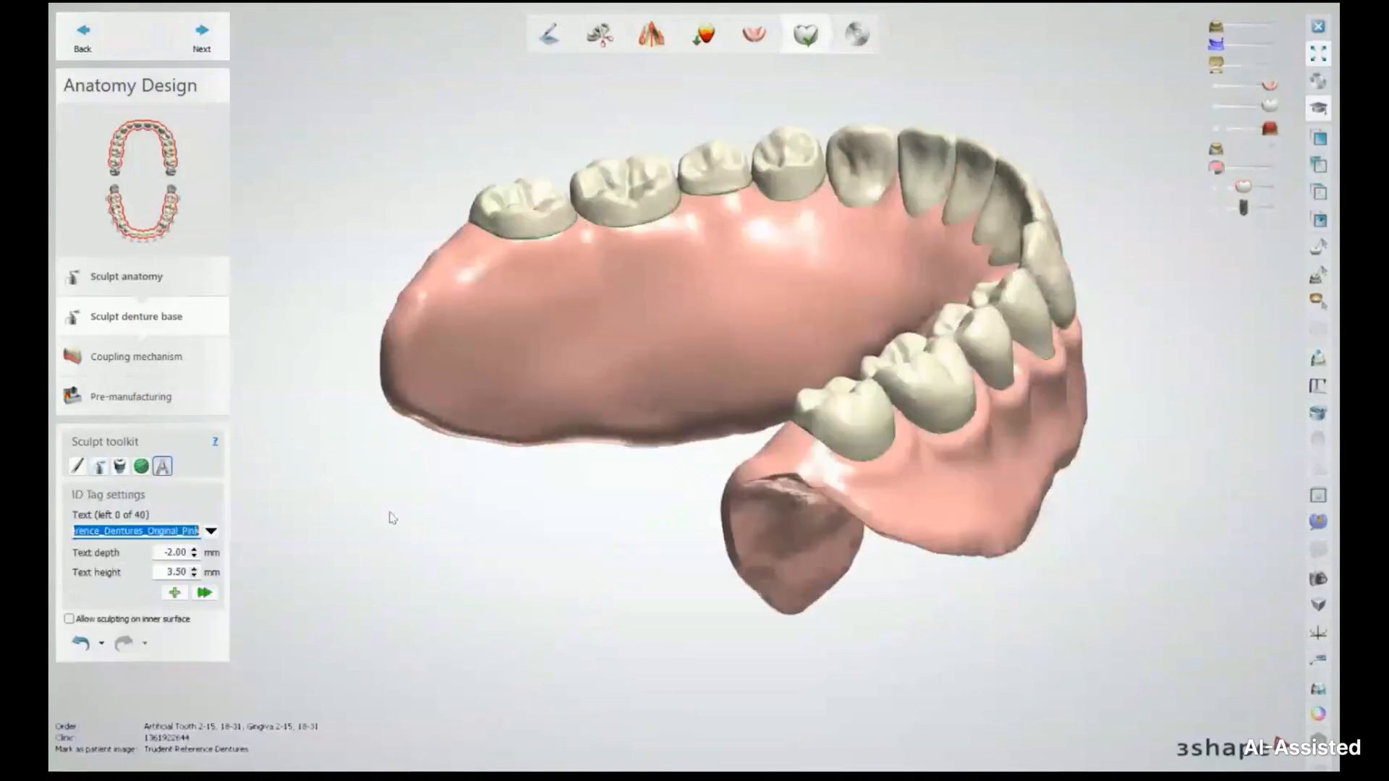
Step: Engrave the ID tag on the lower denture base's lingual surface and continue to the coupling mechanism
click(564, 309)
click(205, 593)
right_drag(753, 275, 811, 242)
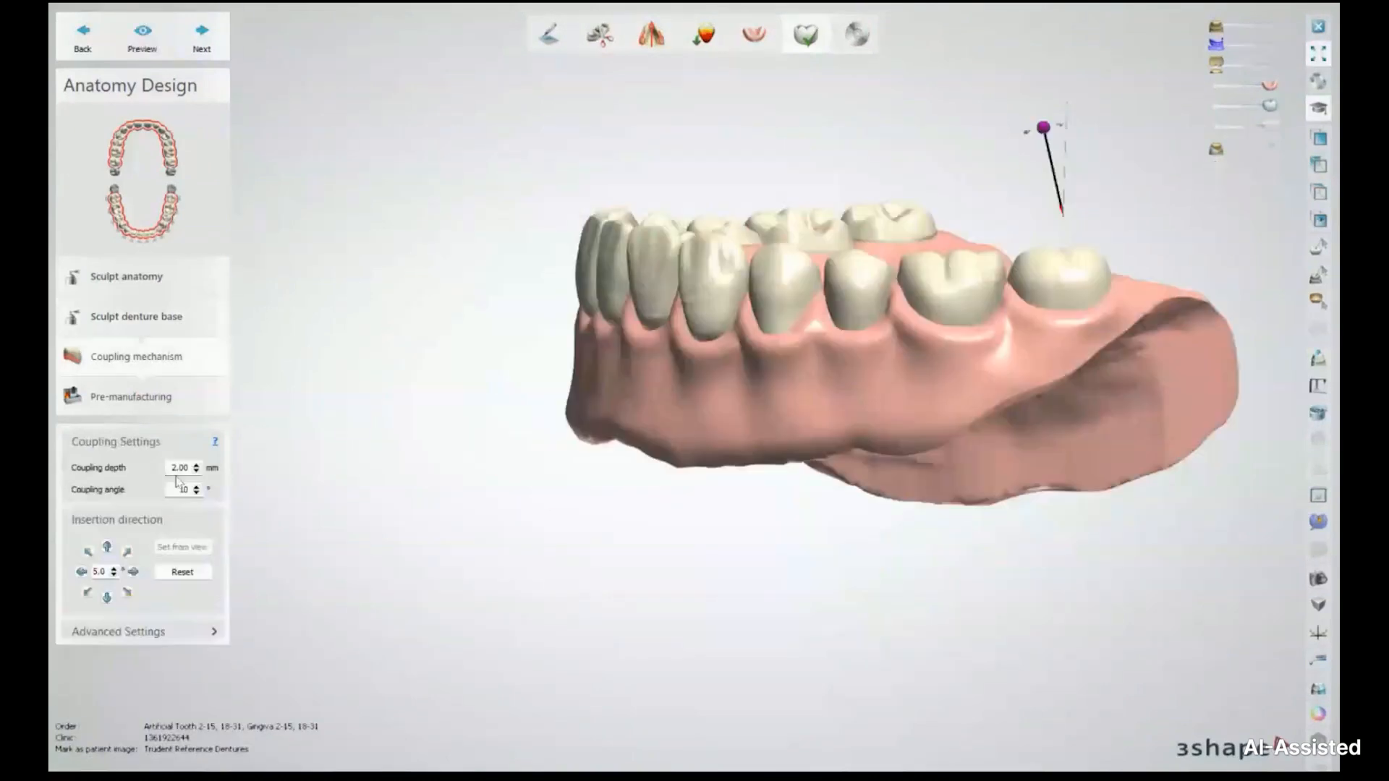
Step: Set the selected lower tooth's coupling depth to 3 mm and try to generate the lower coupling mechanism
right_drag(637, 347, 962, 347)
click(201, 37)
right_drag(1013, 217, 866, 192)
scroll(867, 192, up, 5)
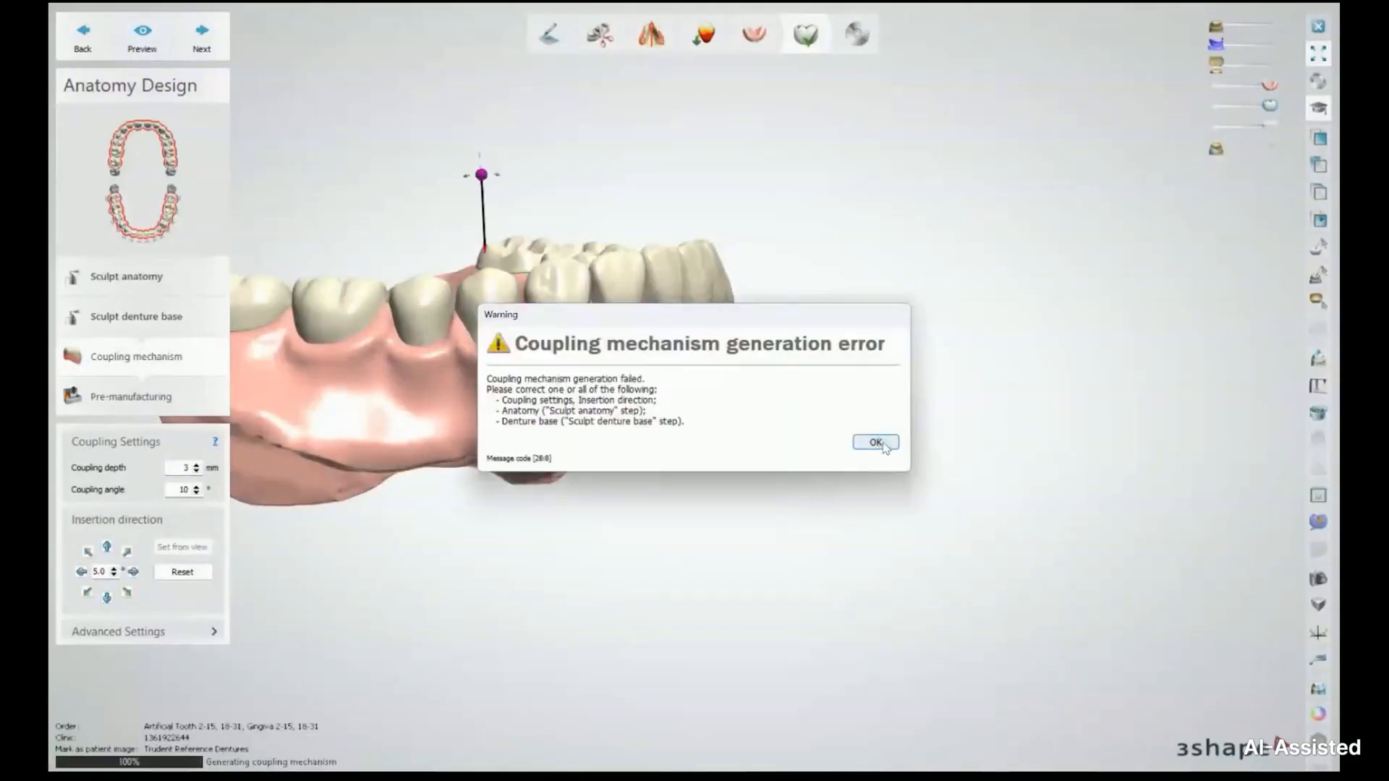
click(875, 443)
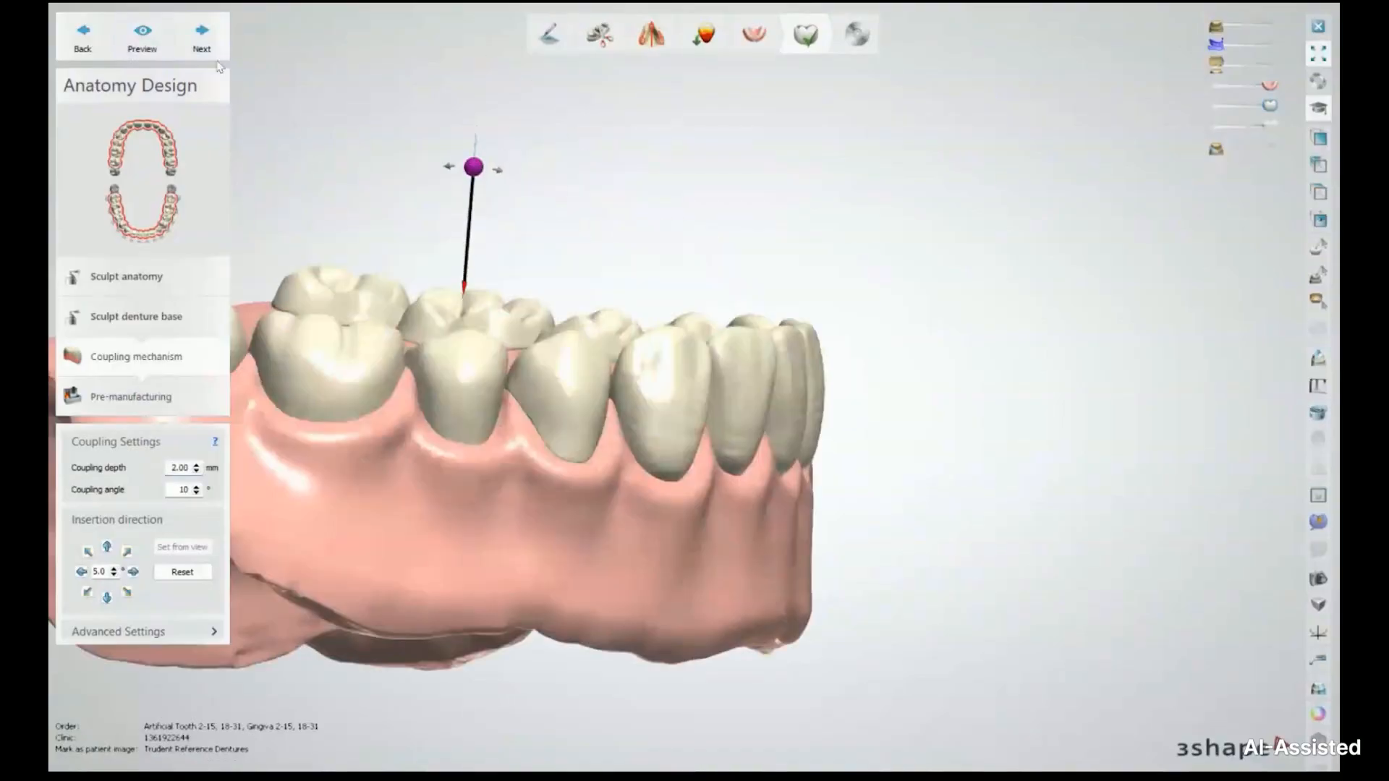
Step: Adjust the coupling insertion directions of the lower teeth and regenerate the coupling mechanism to proceed towards saving the design
drag(472, 164, 787, 230)
right_drag(785, 226, 614, 230)
drag(453, 210, 651, 177)
right_drag(651, 181, 628, 204)
drag(514, 195, 350, 111)
right_drag(453, 192, 608, 265)
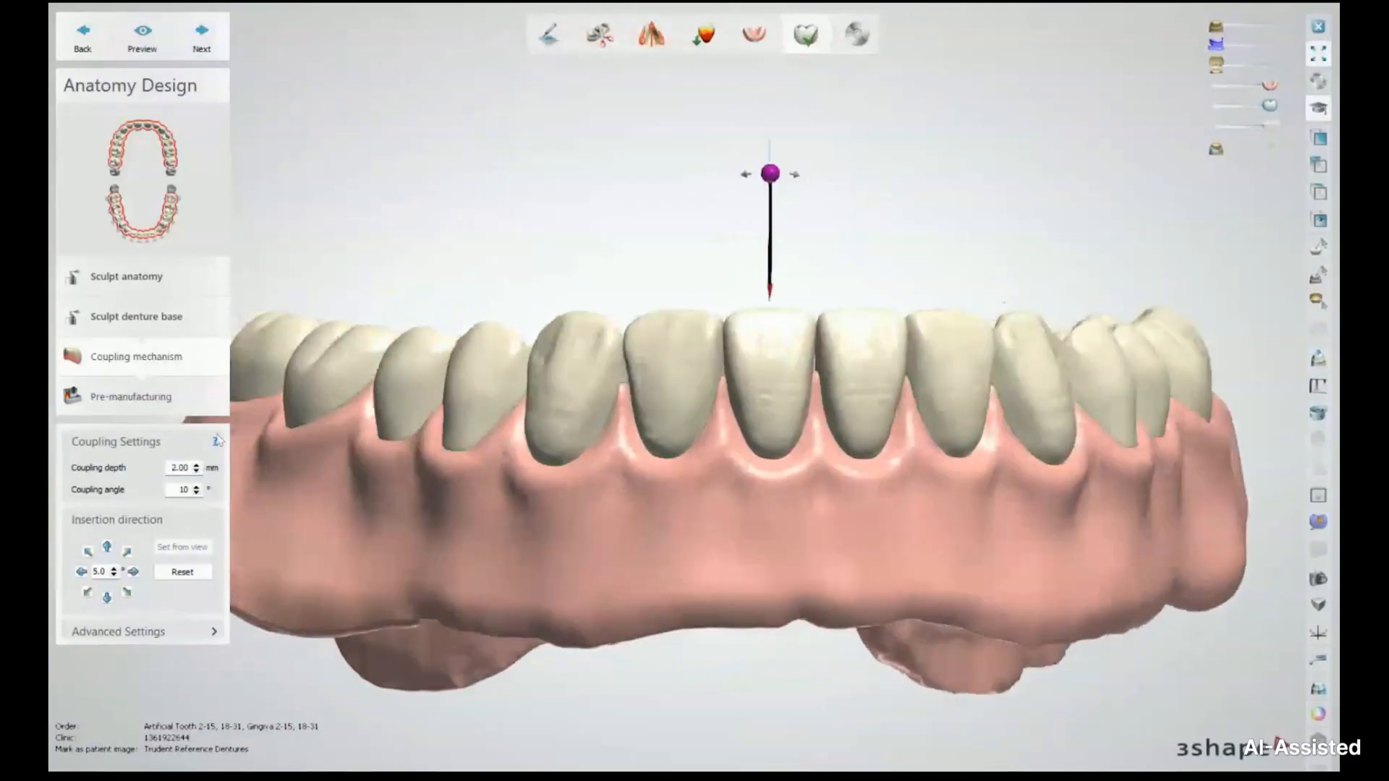
click(200, 31)
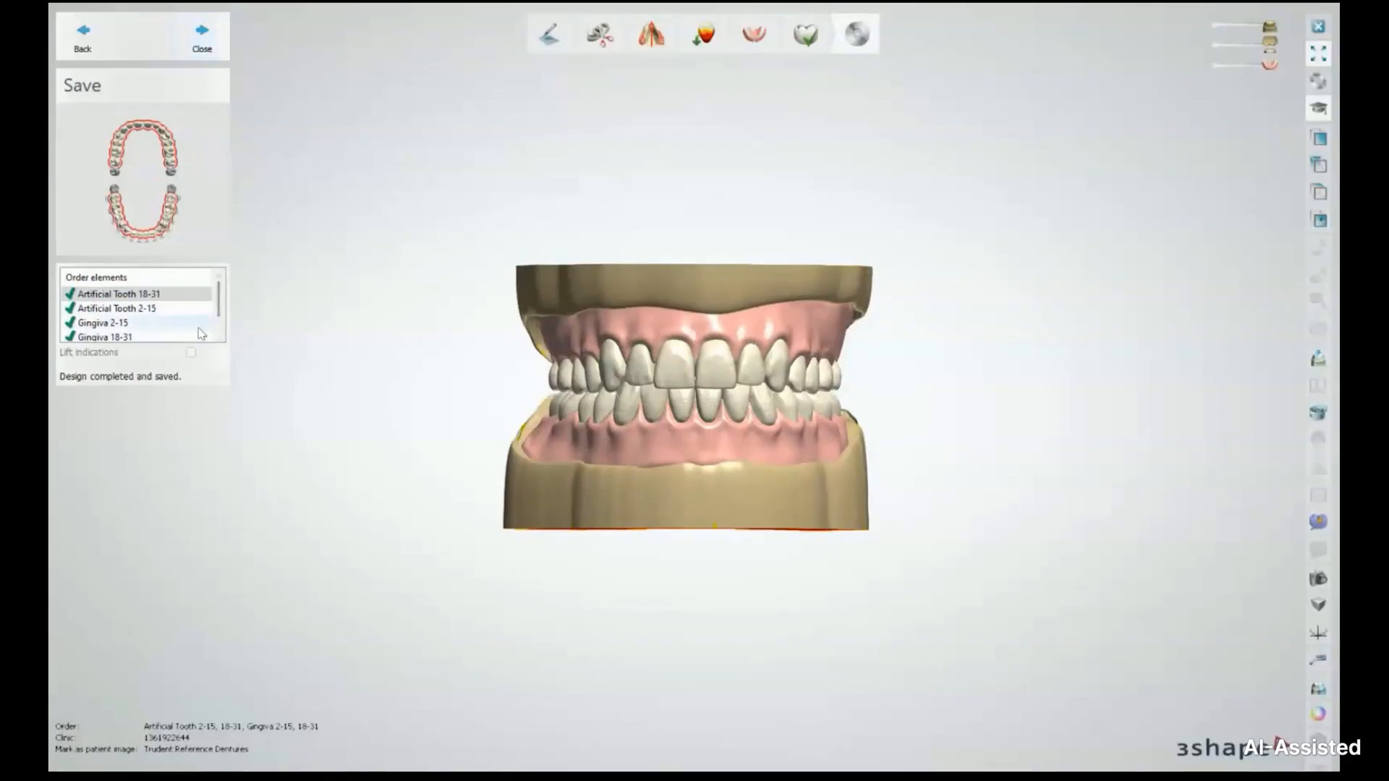
Step: Close the completed denture design and generate the CAM output for the reference dentures order
click(202, 42)
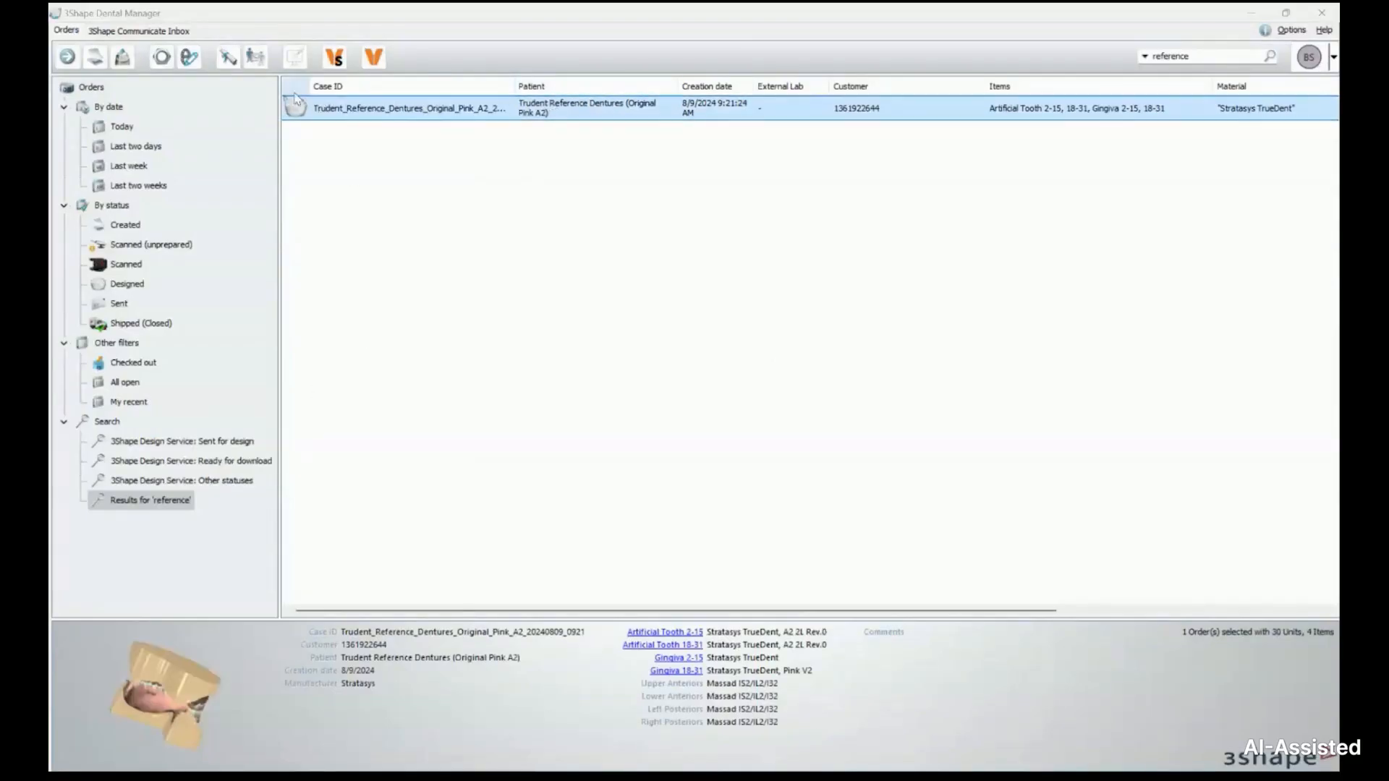
click(352, 108)
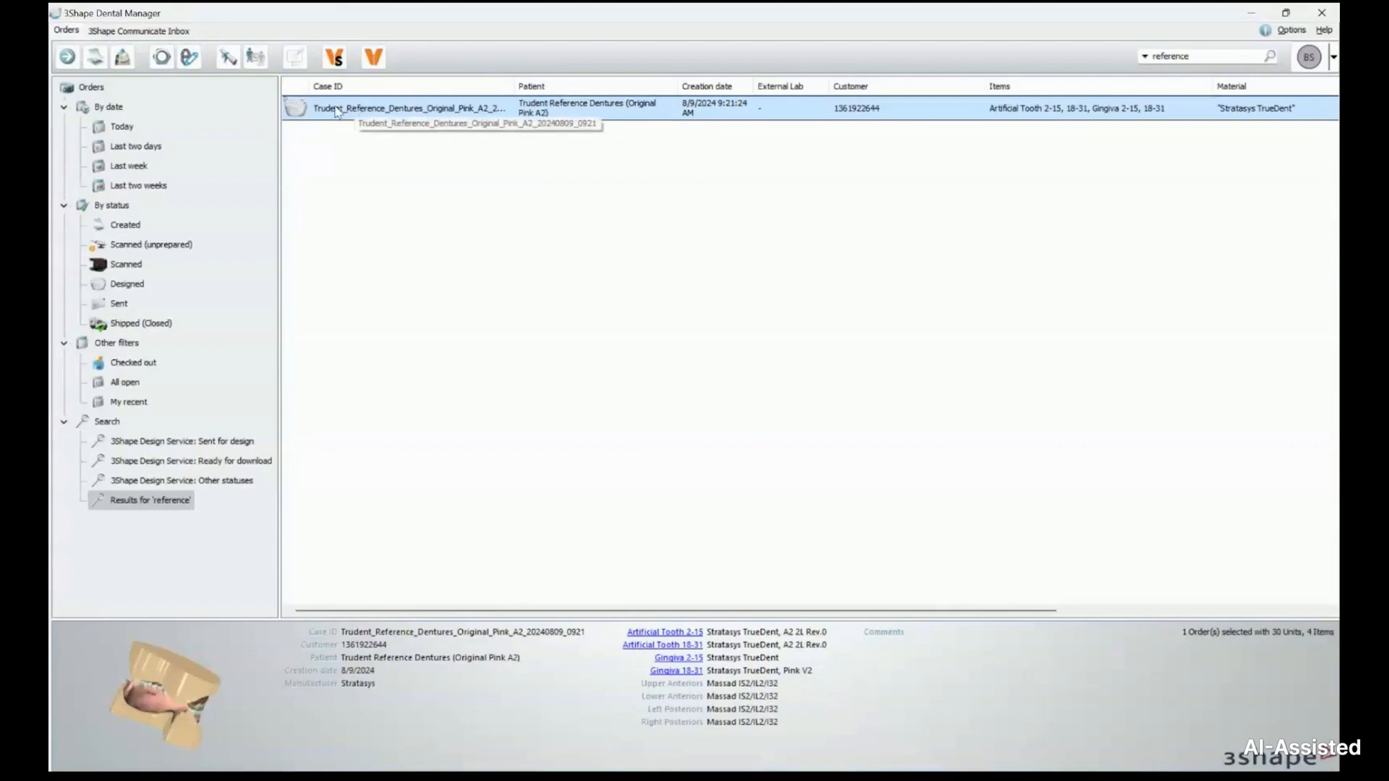
right_click(337, 110)
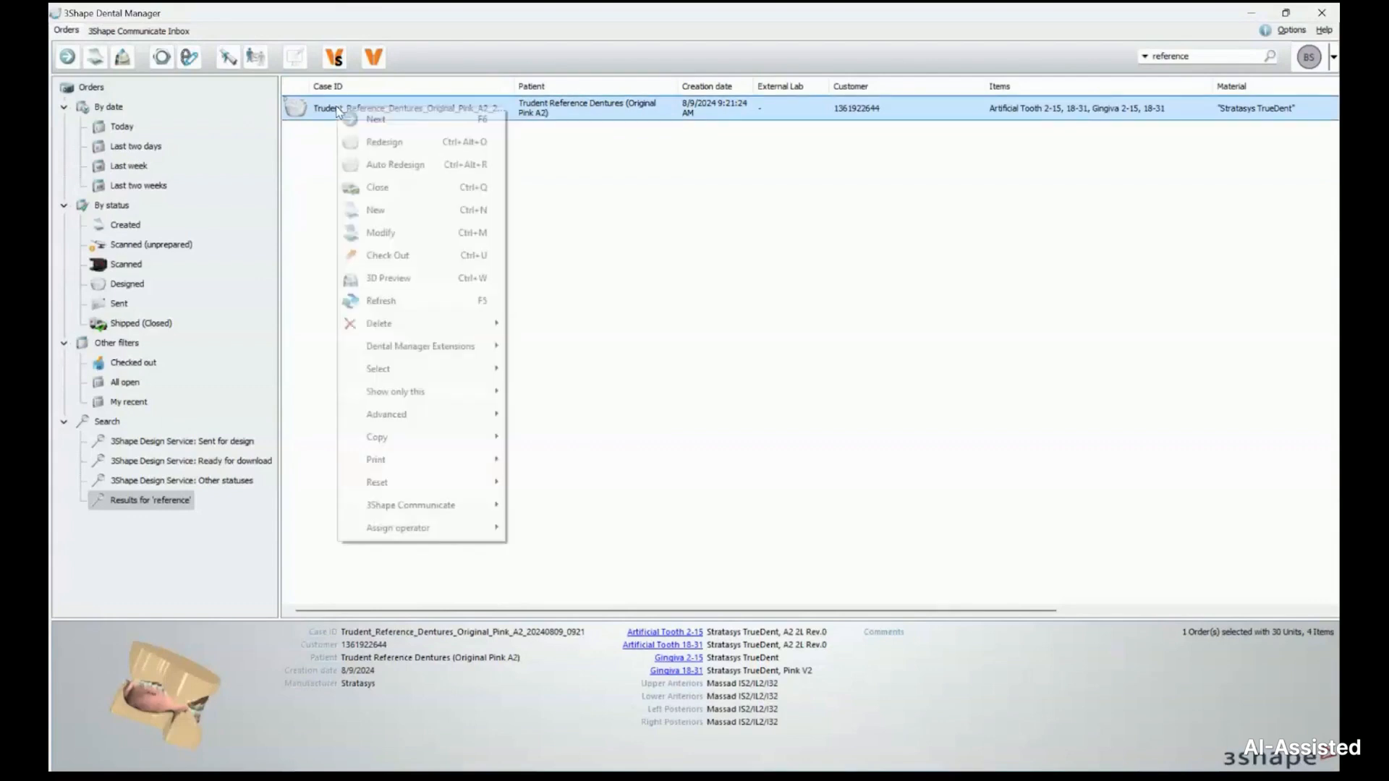
mouse_move(421, 414)
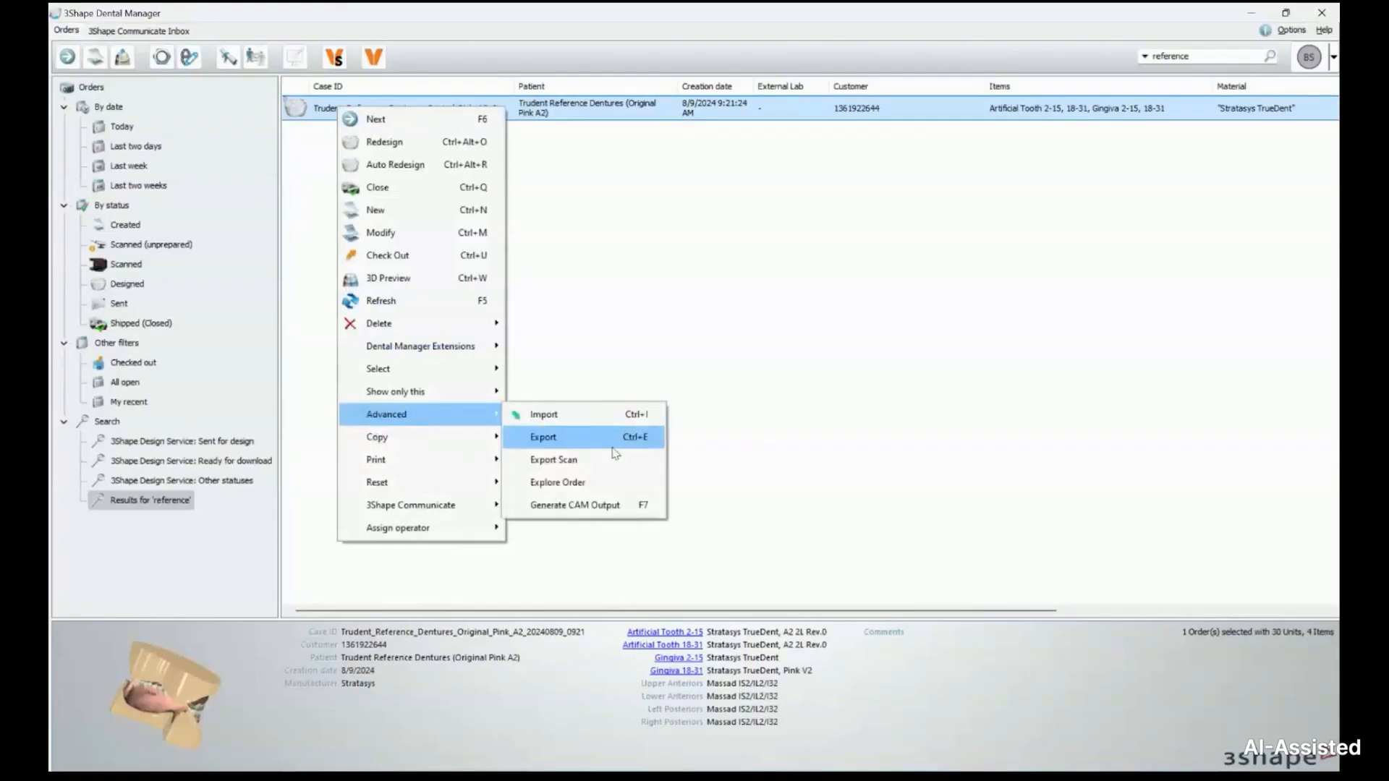
click(565, 507)
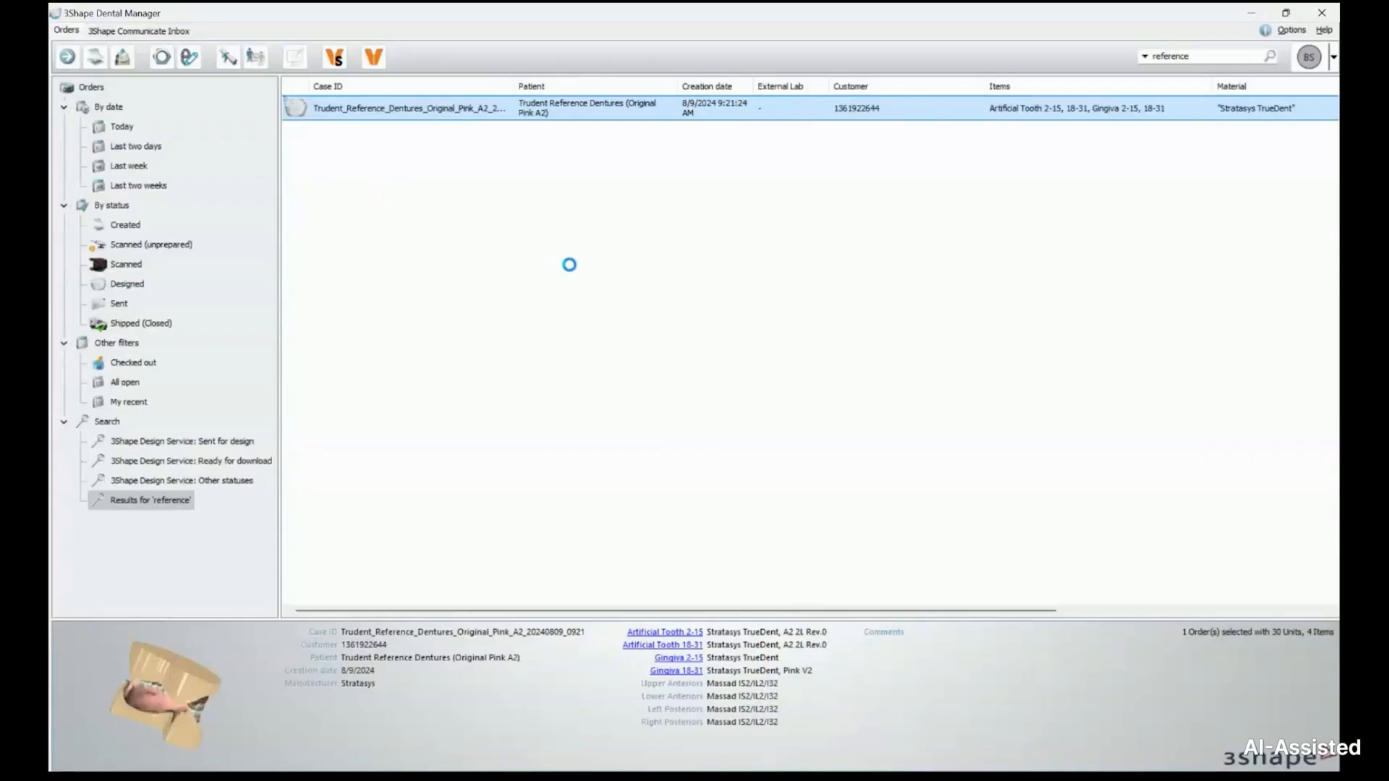
Step: Open the folder containing the reference dentures order's generated CAM files
right_click(409, 110)
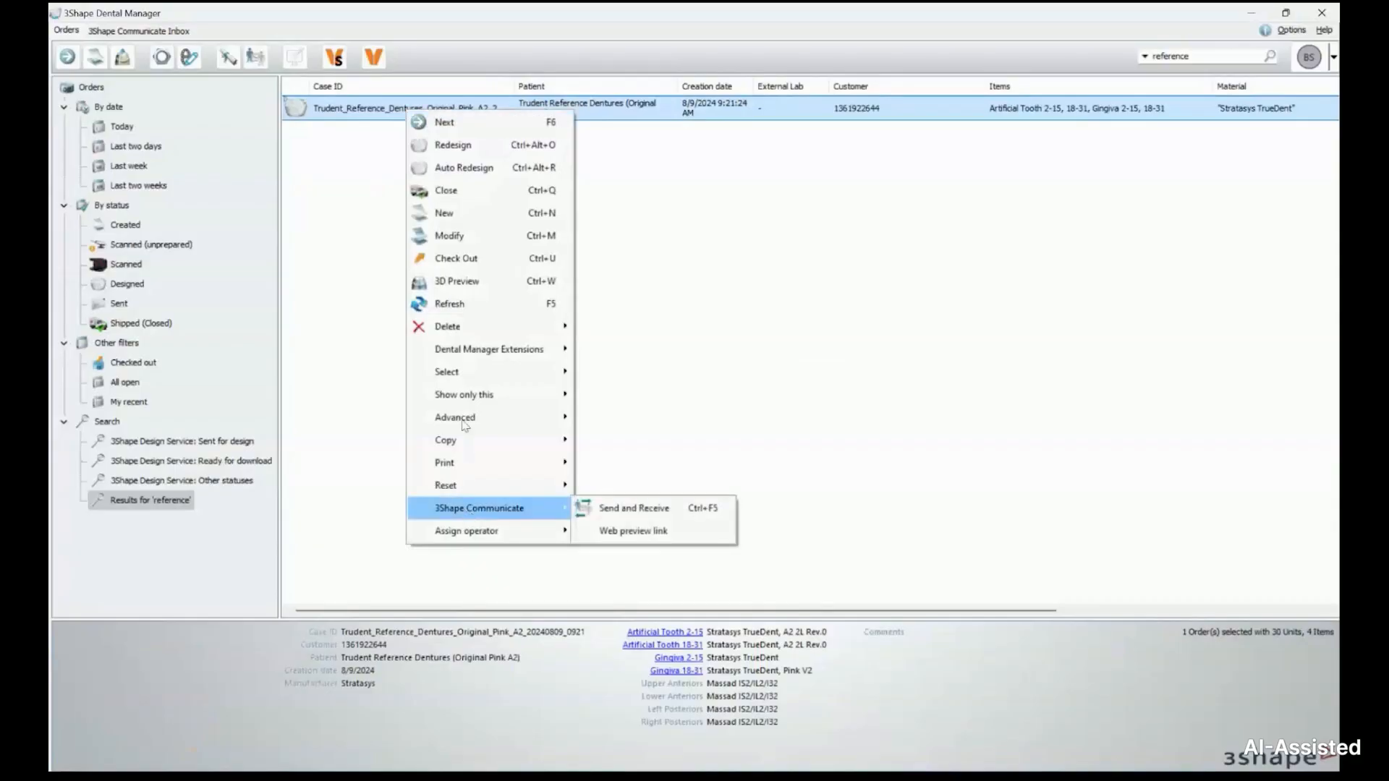
mouse_move(457, 426)
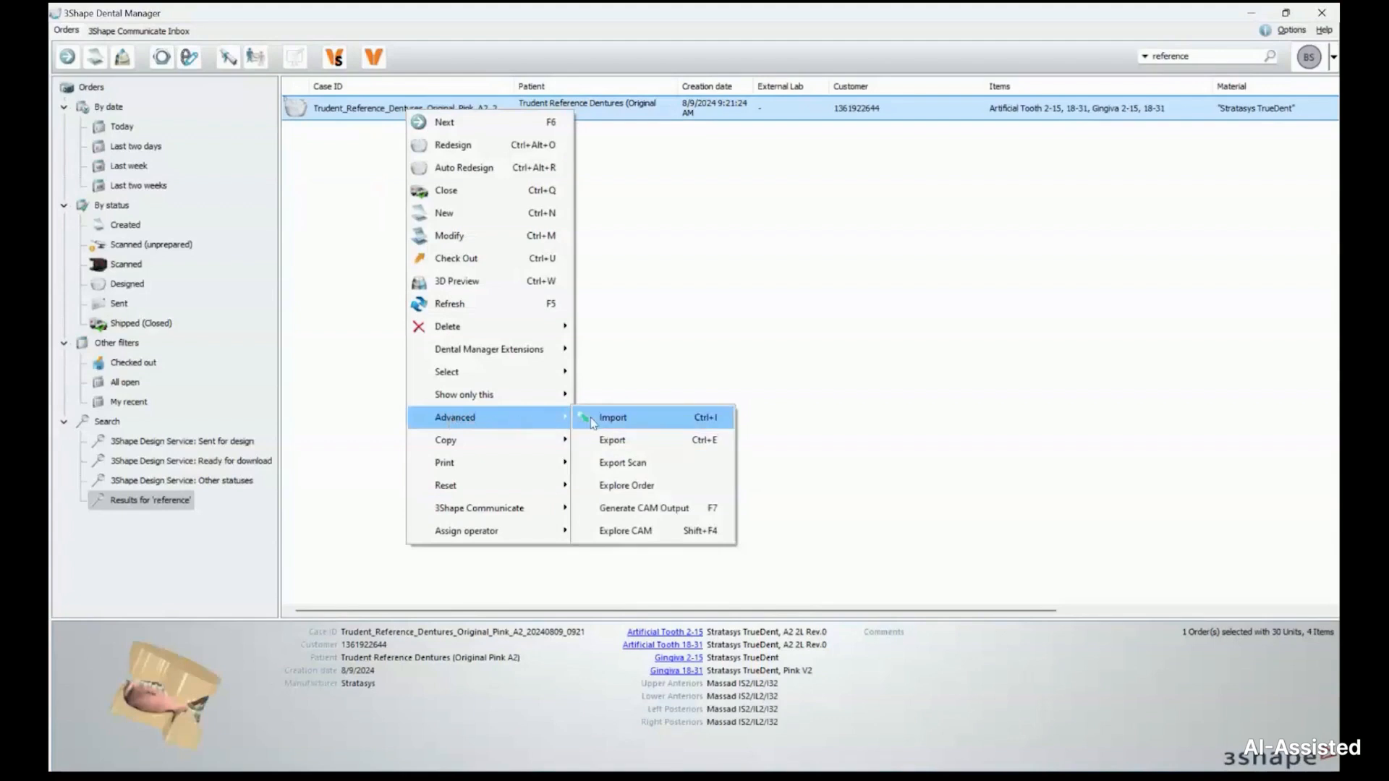
click(638, 532)
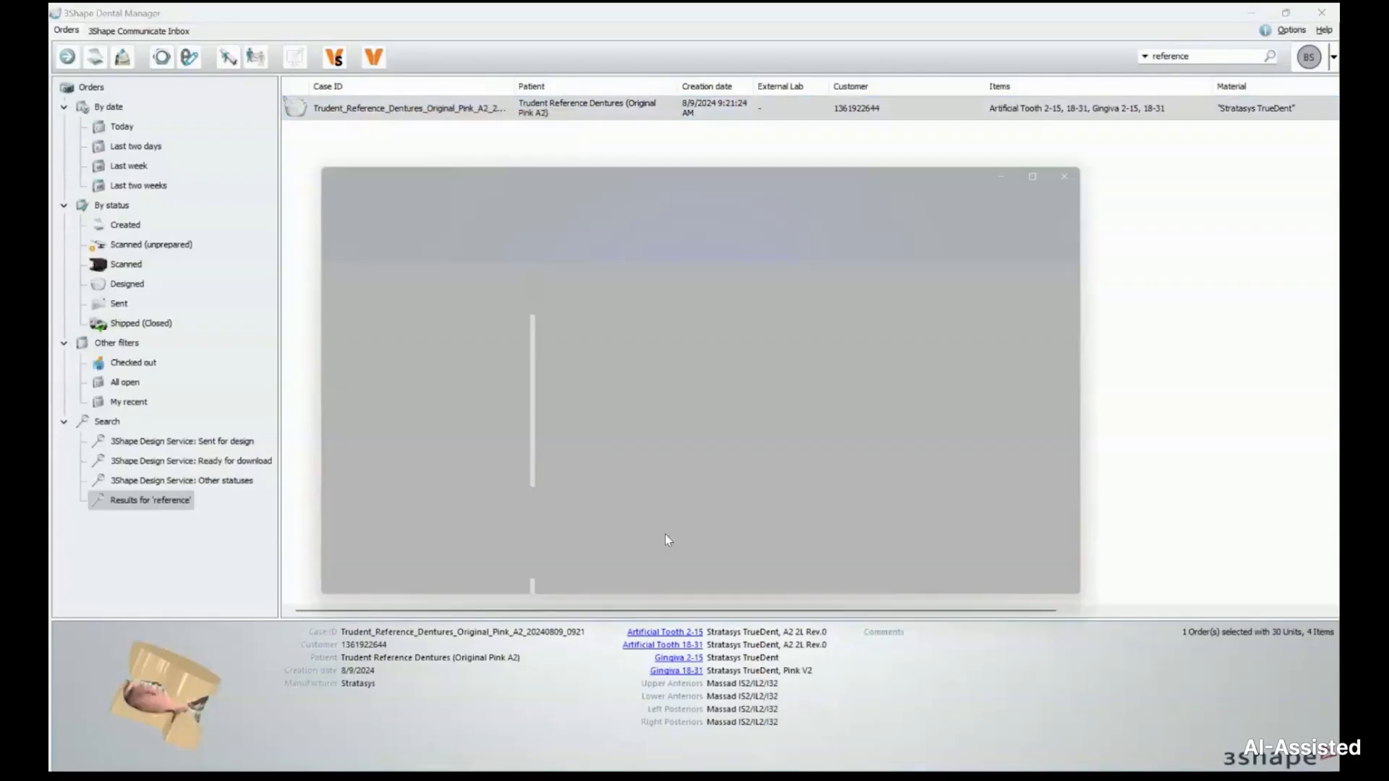